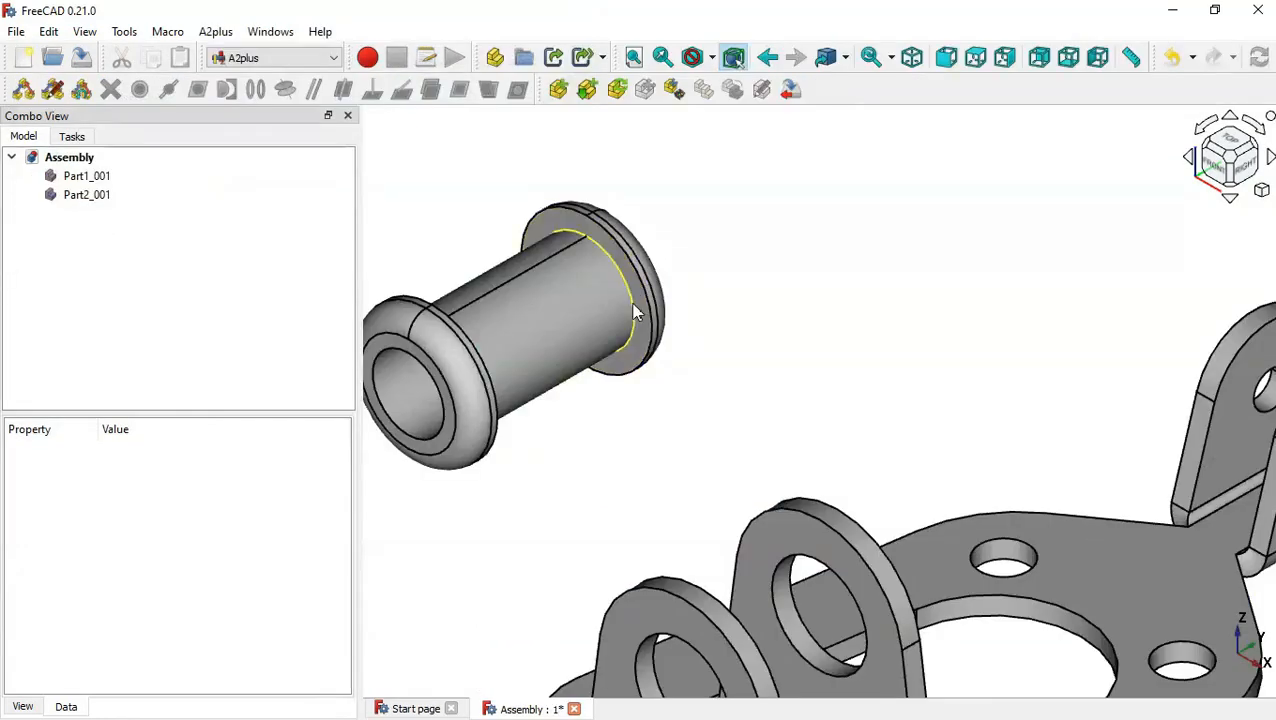
# Constrain the sleeve's inner flange edge to the bracket lug's hole edge with an opposed circular-edge constraint at 0 mm offset
pyautogui.click(634, 312)
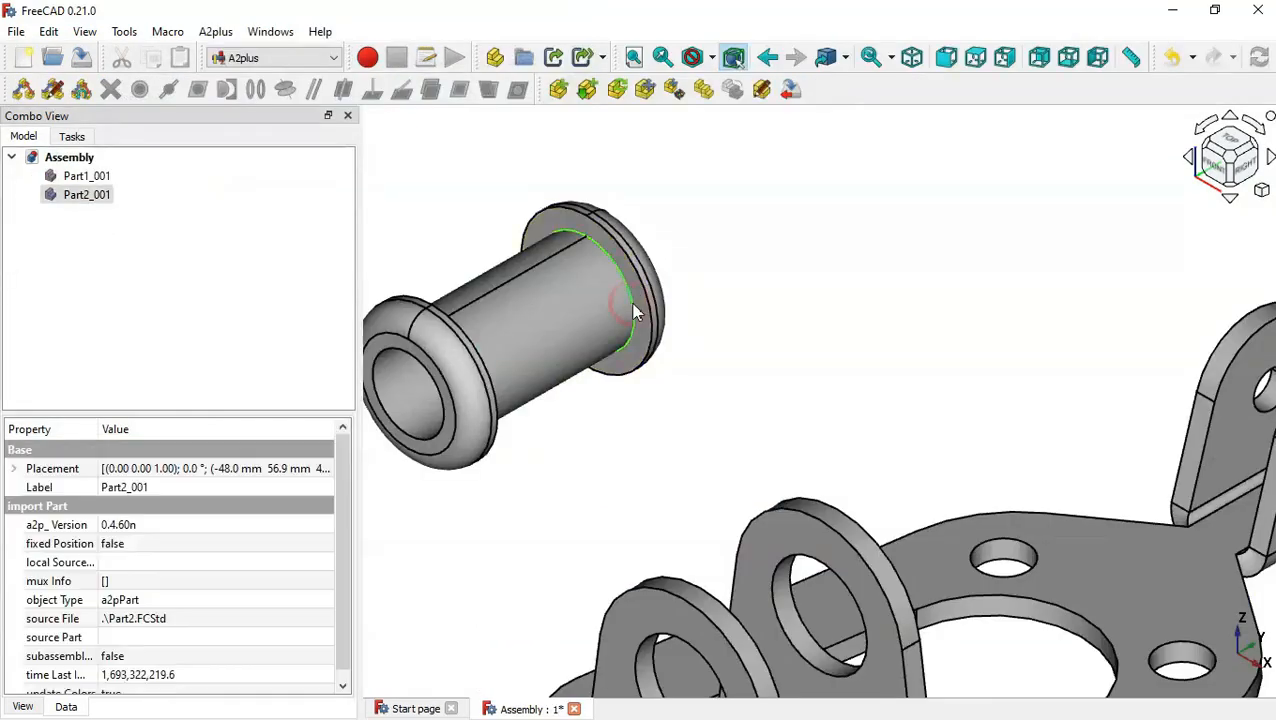
pyautogui.click(792, 594)
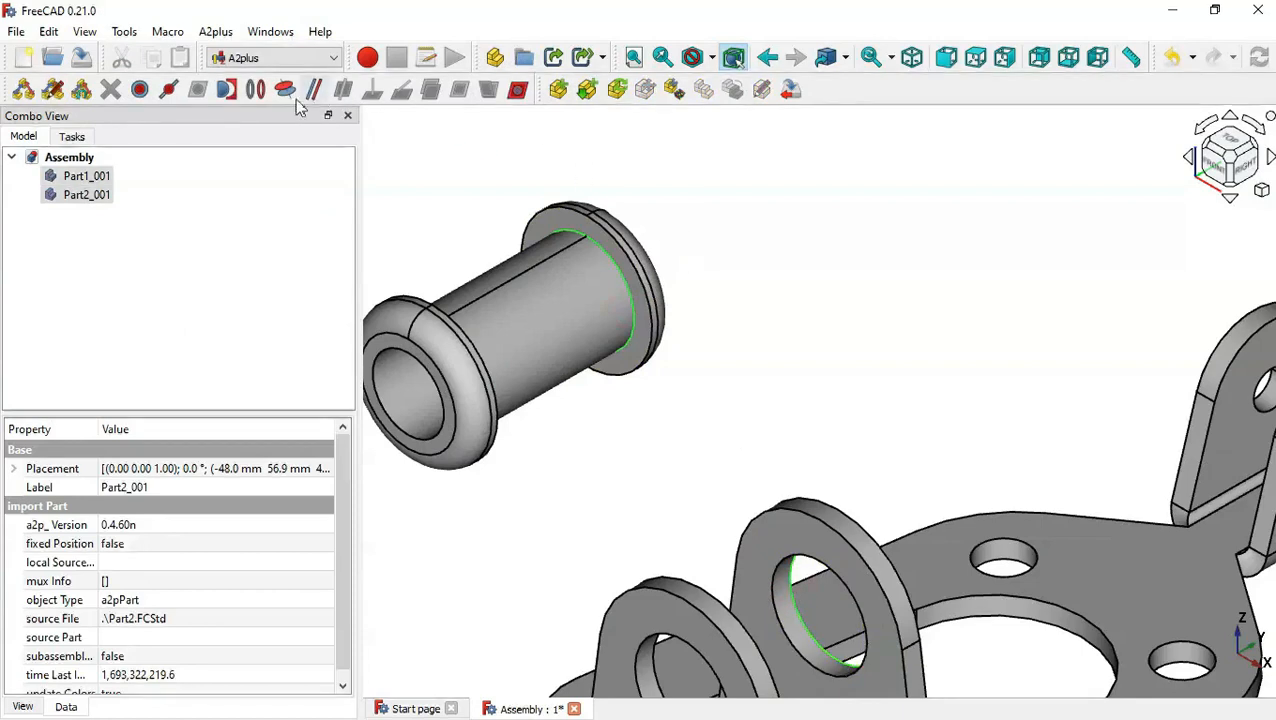
pyautogui.click(255, 89)
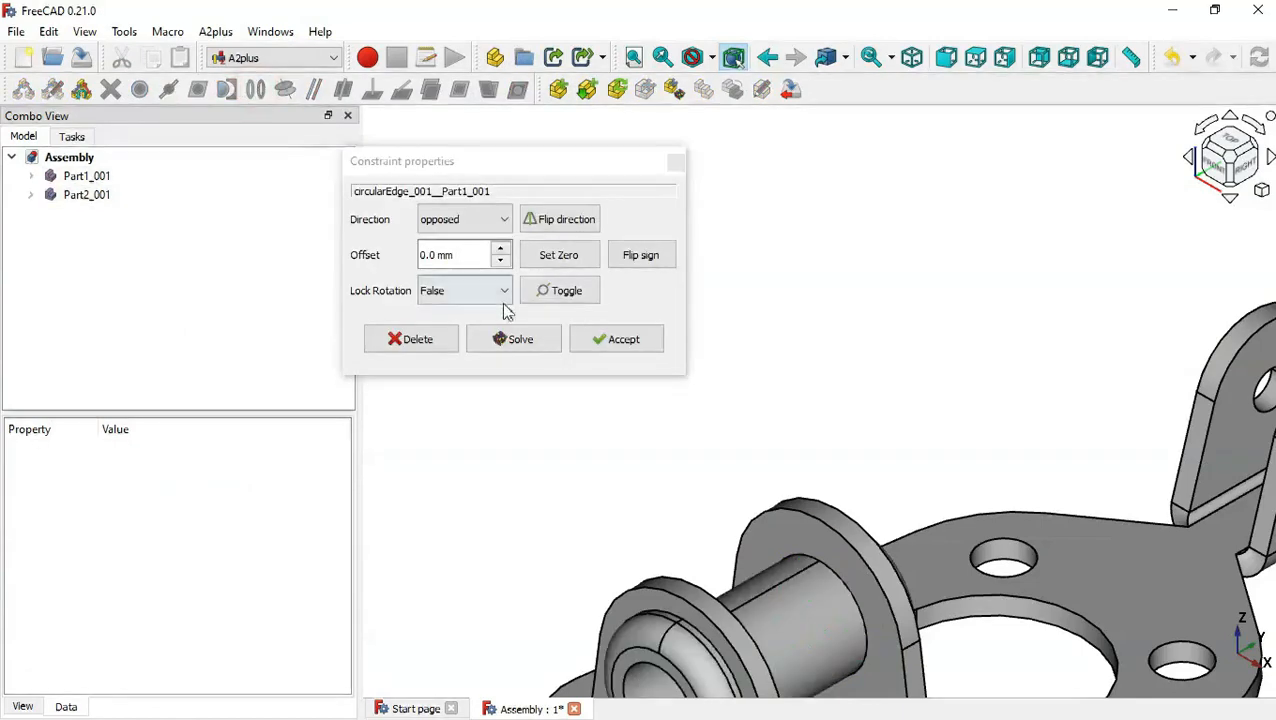
pyautogui.click(600, 340)
pyautogui.press('Home')
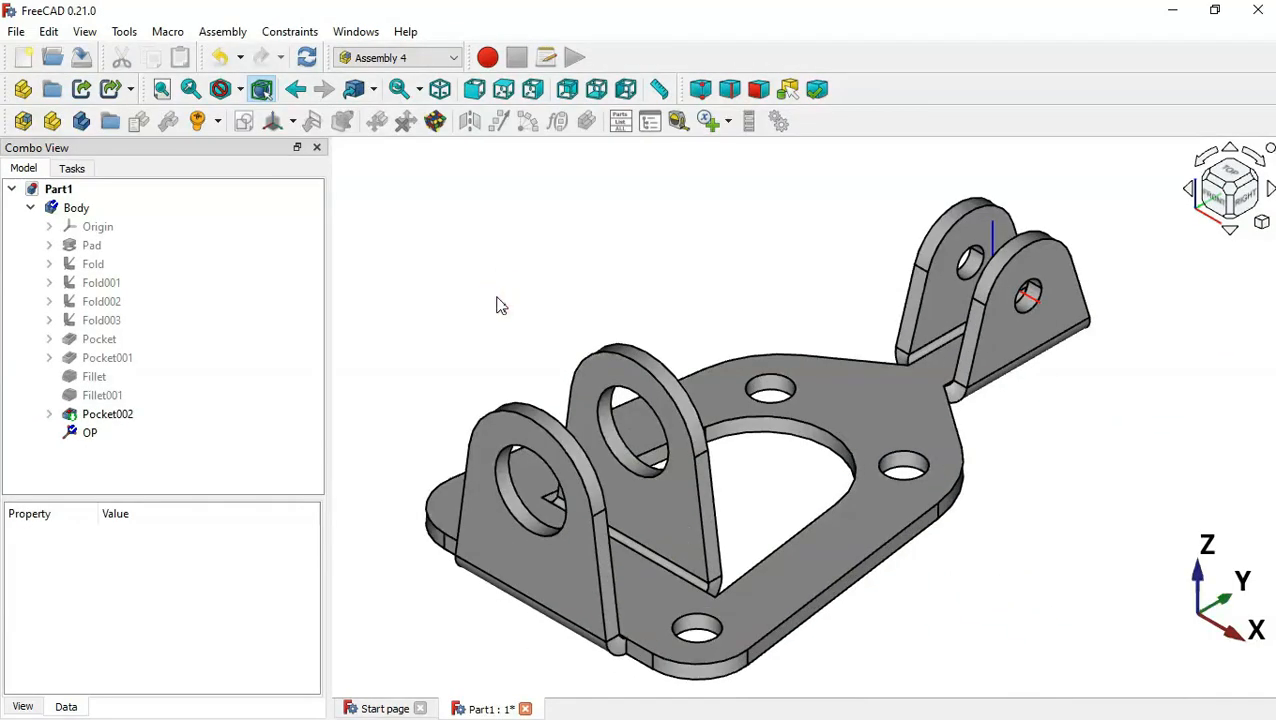
# Add a new coordinate system named AP_P2 to Part1's body
pyautogui.click(78, 208)
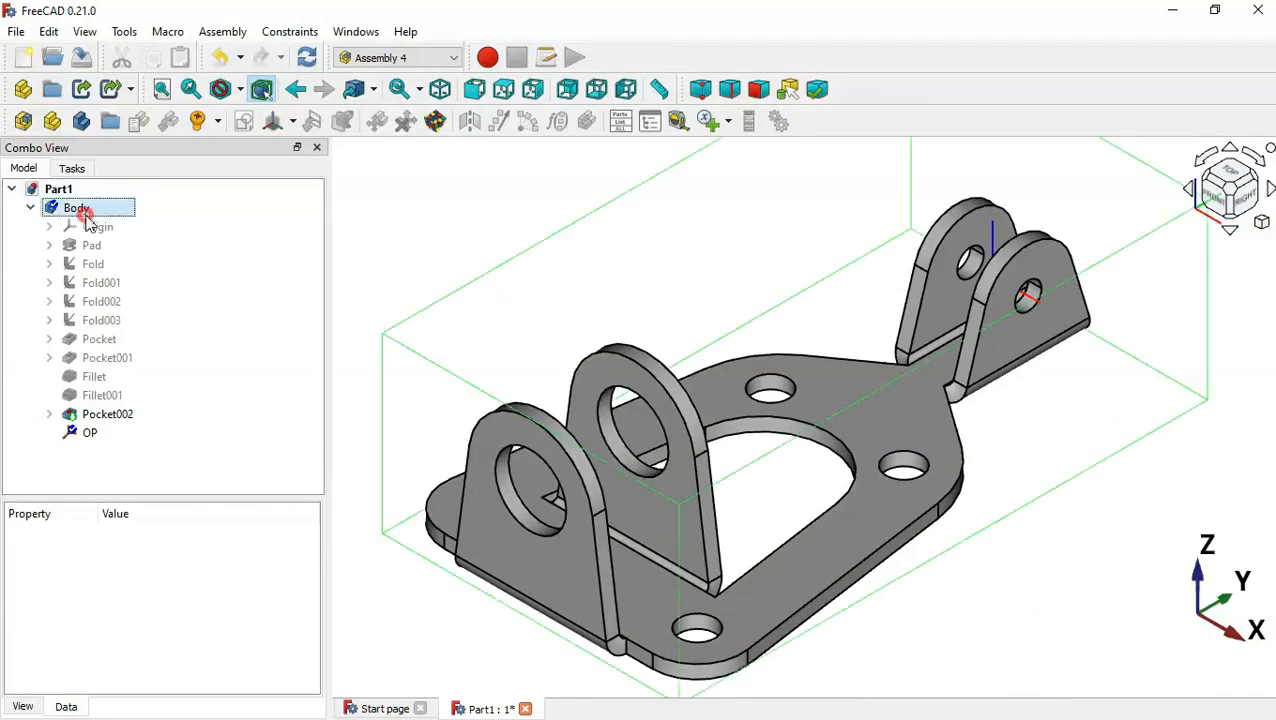
pyautogui.click(271, 121)
pyautogui.write('AP_P2')
pyautogui.press('Return')
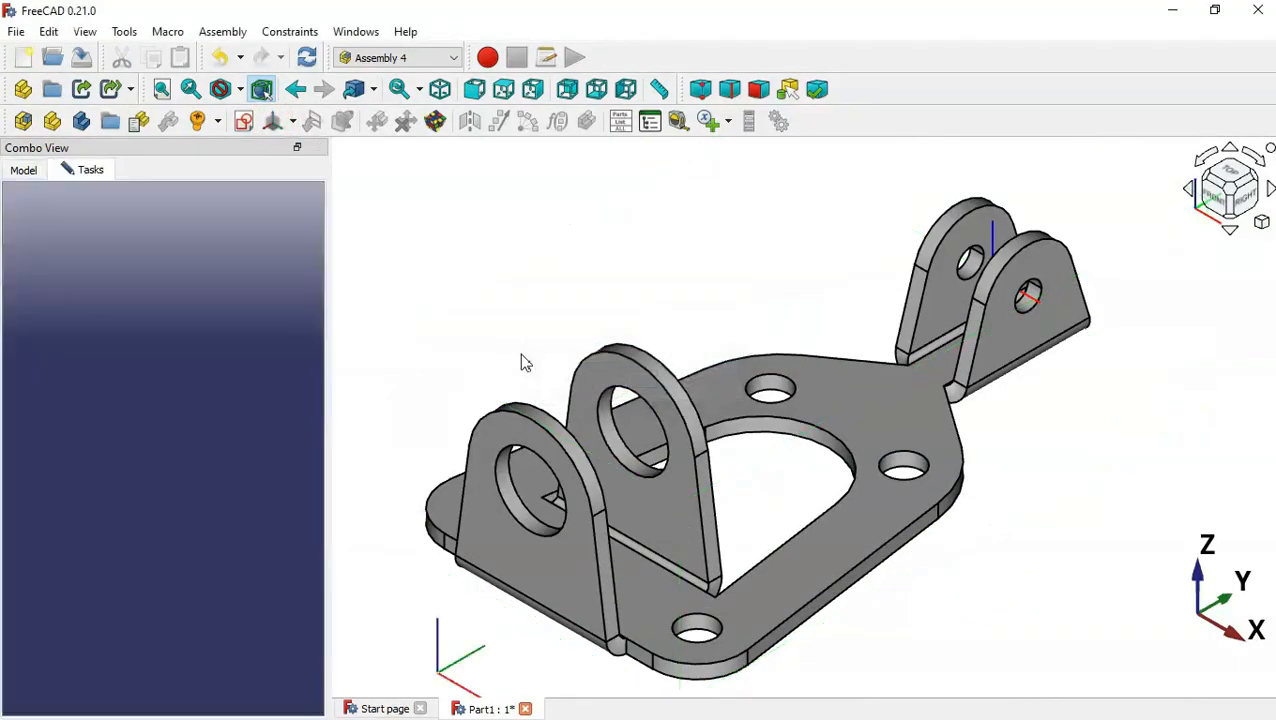
pyautogui.click(88, 216)
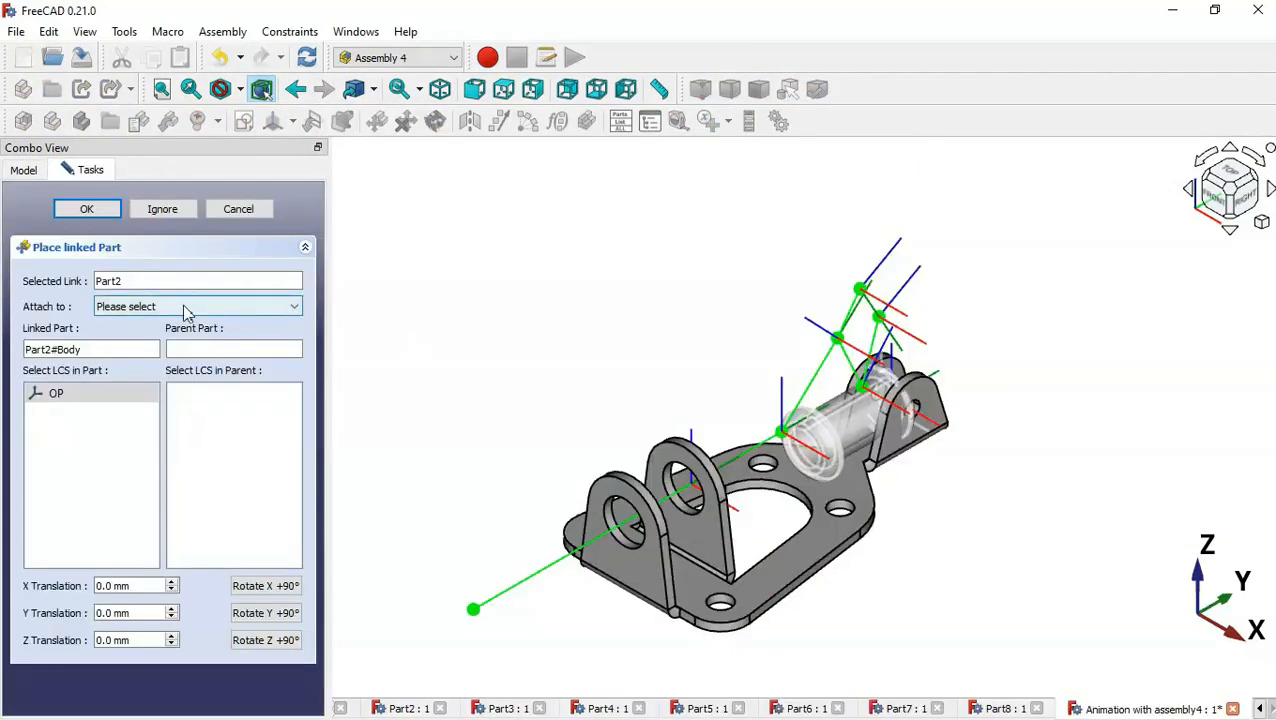
# Attach linked Part2 to Part1, using AP_P2 as the parent's coordinate system
pyautogui.click(188, 306)
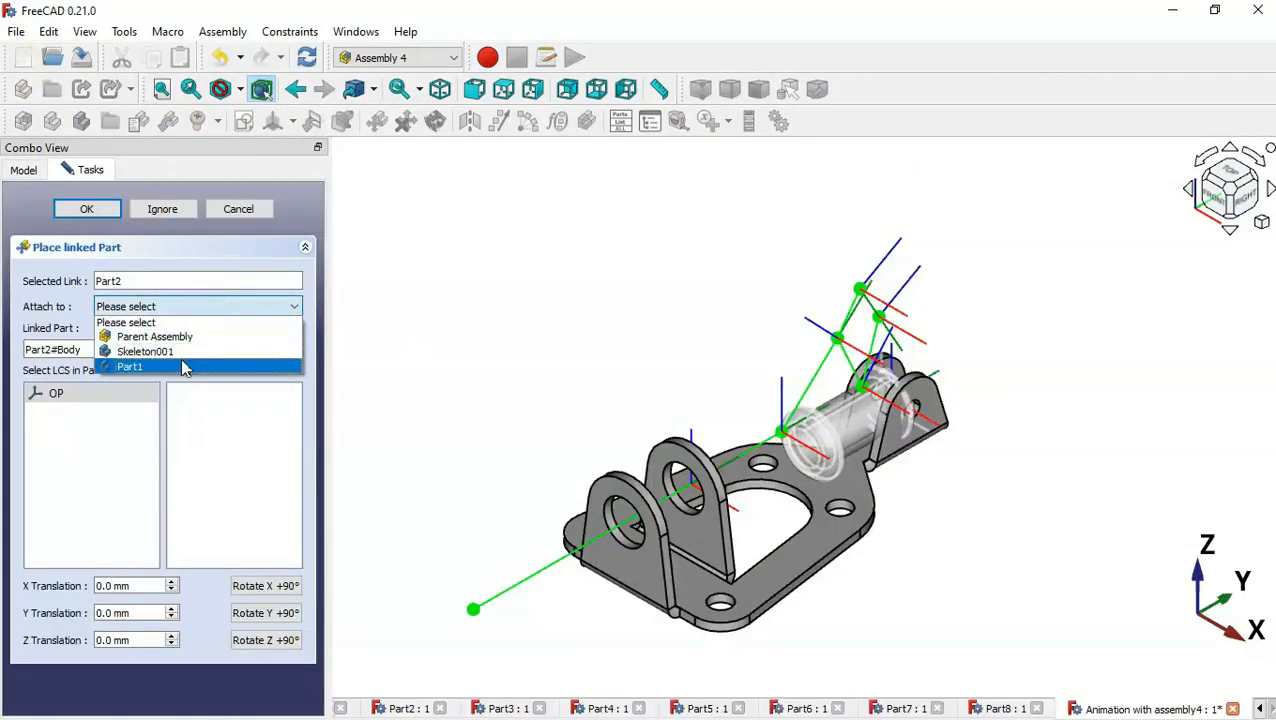
pyautogui.click(190, 367)
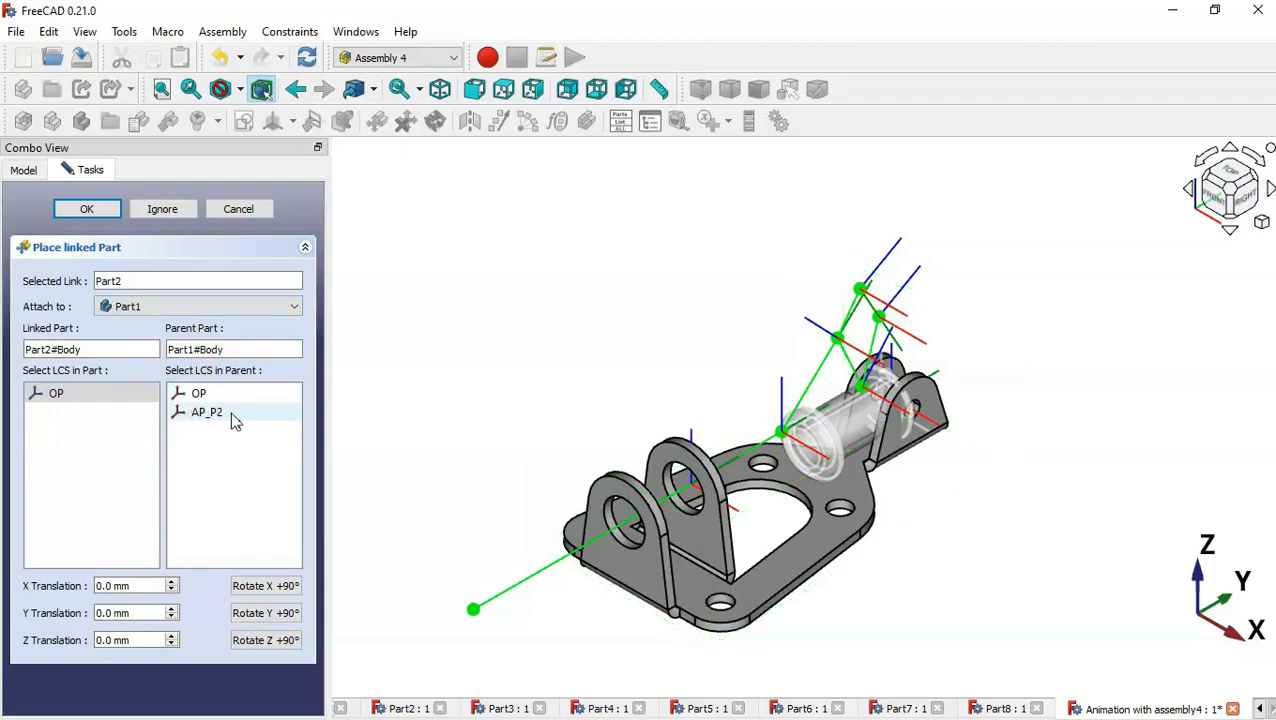
pyautogui.click(232, 411)
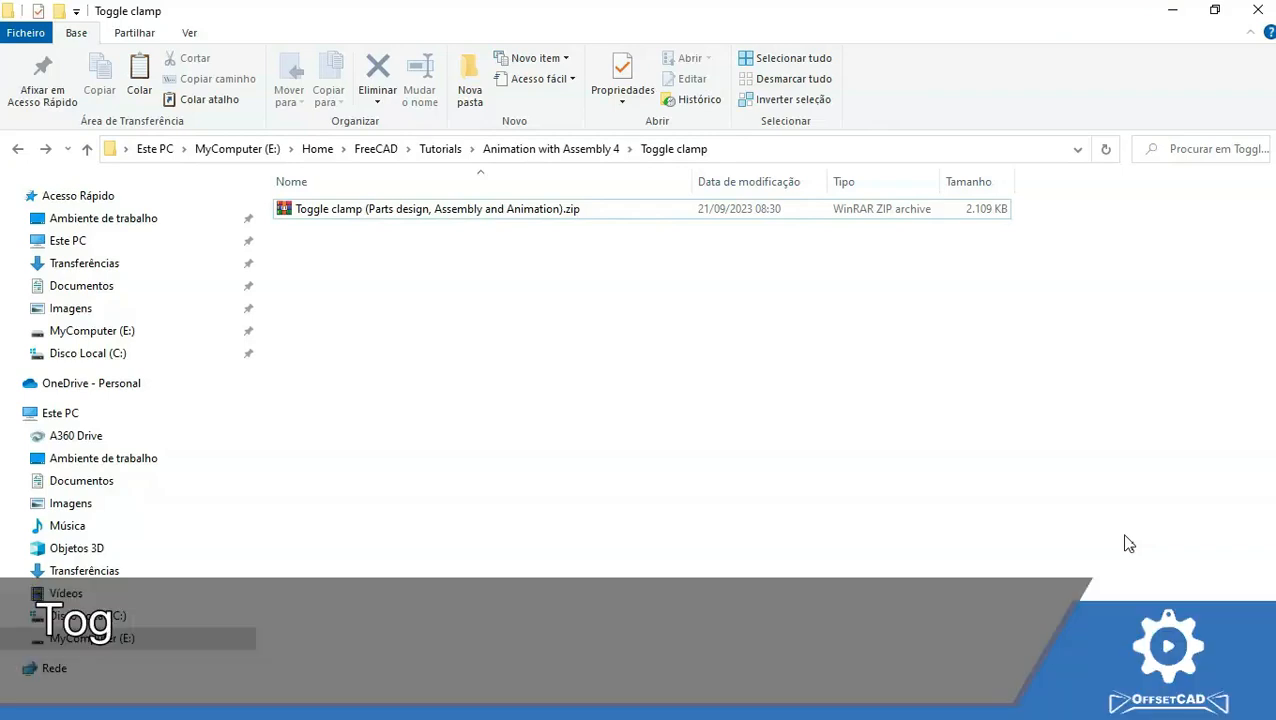
# Extract the archive "Toggle clamp (Parts design, Assembly and Animation).zip" into the Toggle clamp folder
pyautogui.click(702, 214)
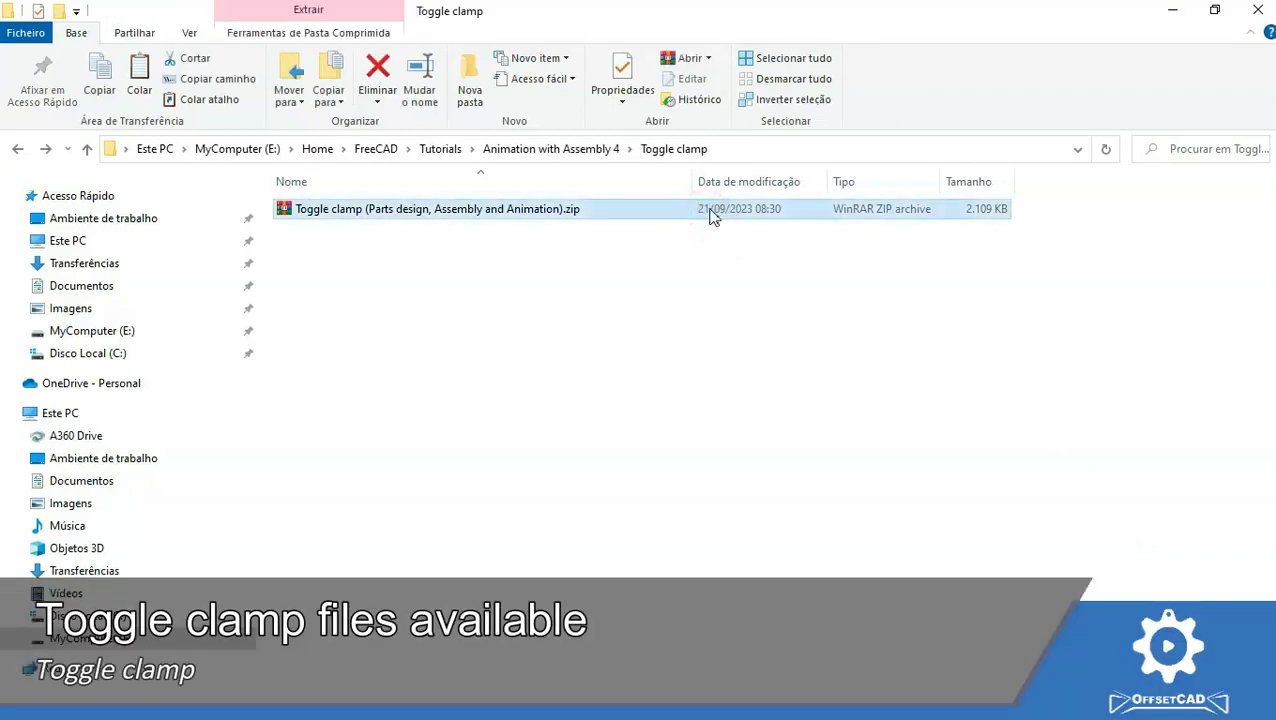
pyautogui.rightClick(707, 215)
pyautogui.click(786, 325)
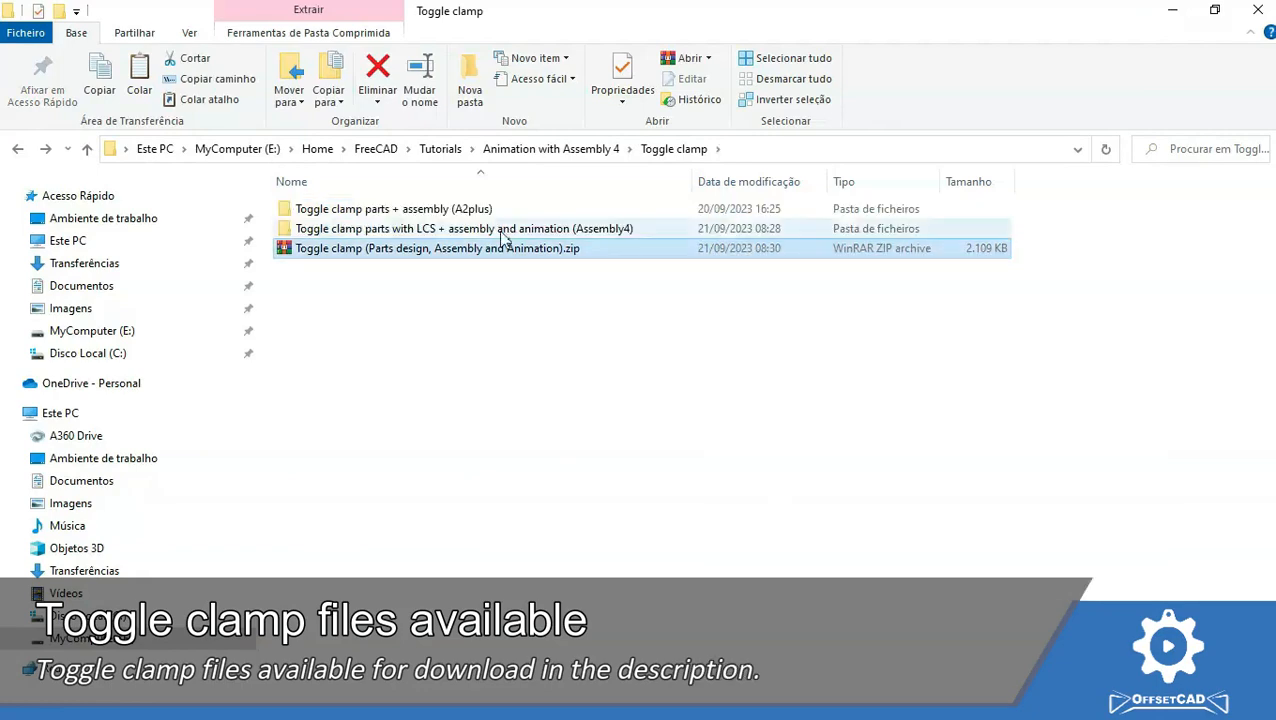
# Examine the contents of the extracted A2plus and Assembly4 toggle clamp folders
pyautogui.doubleClick(584, 211)
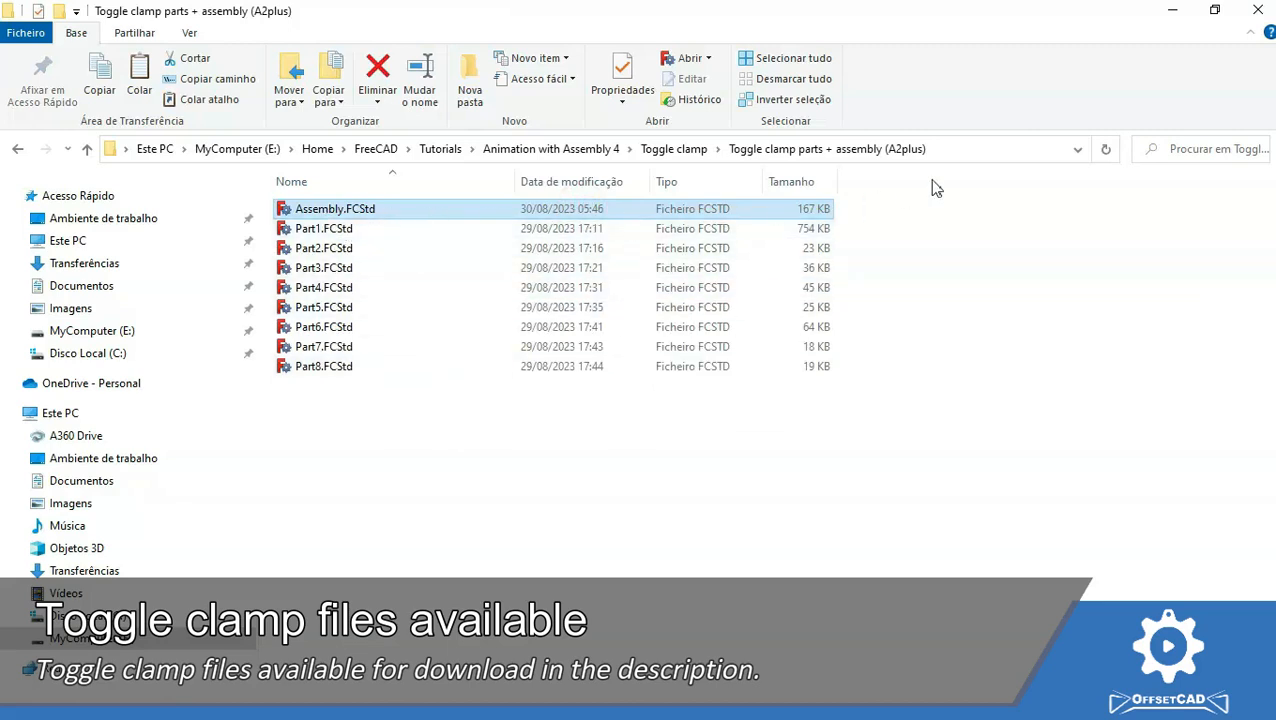
pyautogui.hotkey('alt', 'Left')
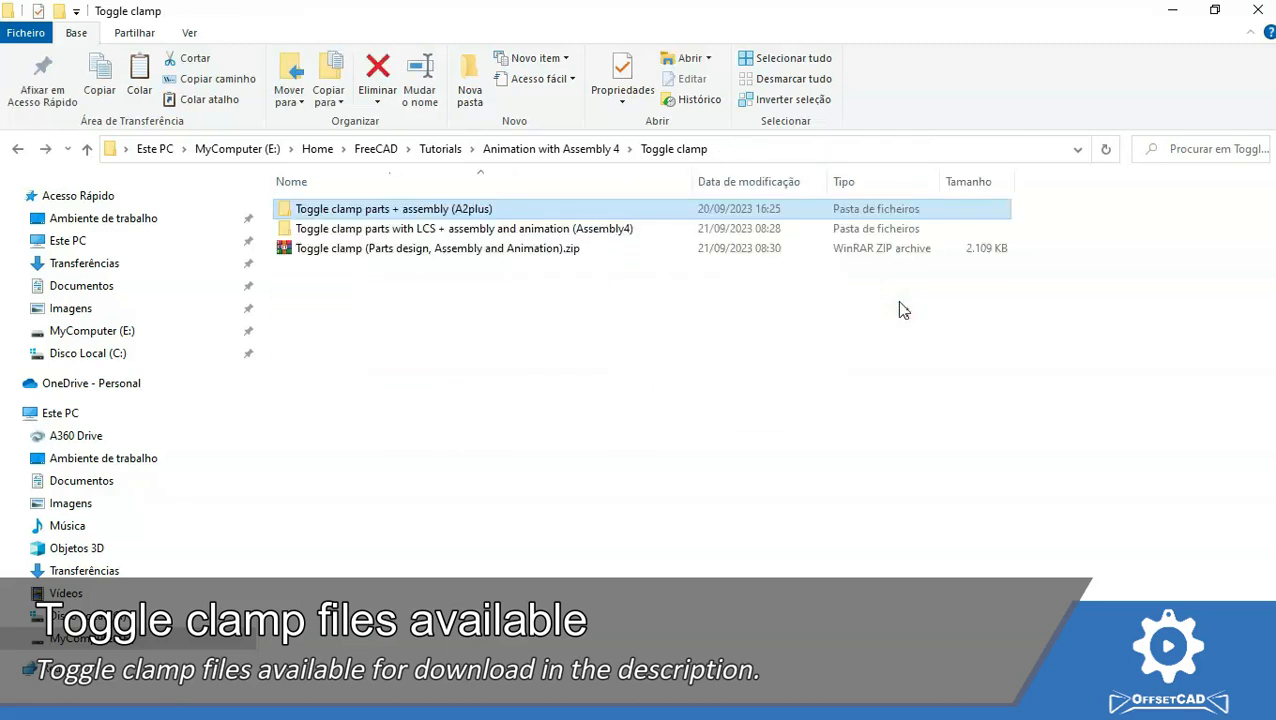
pyautogui.doubleClick(727, 228)
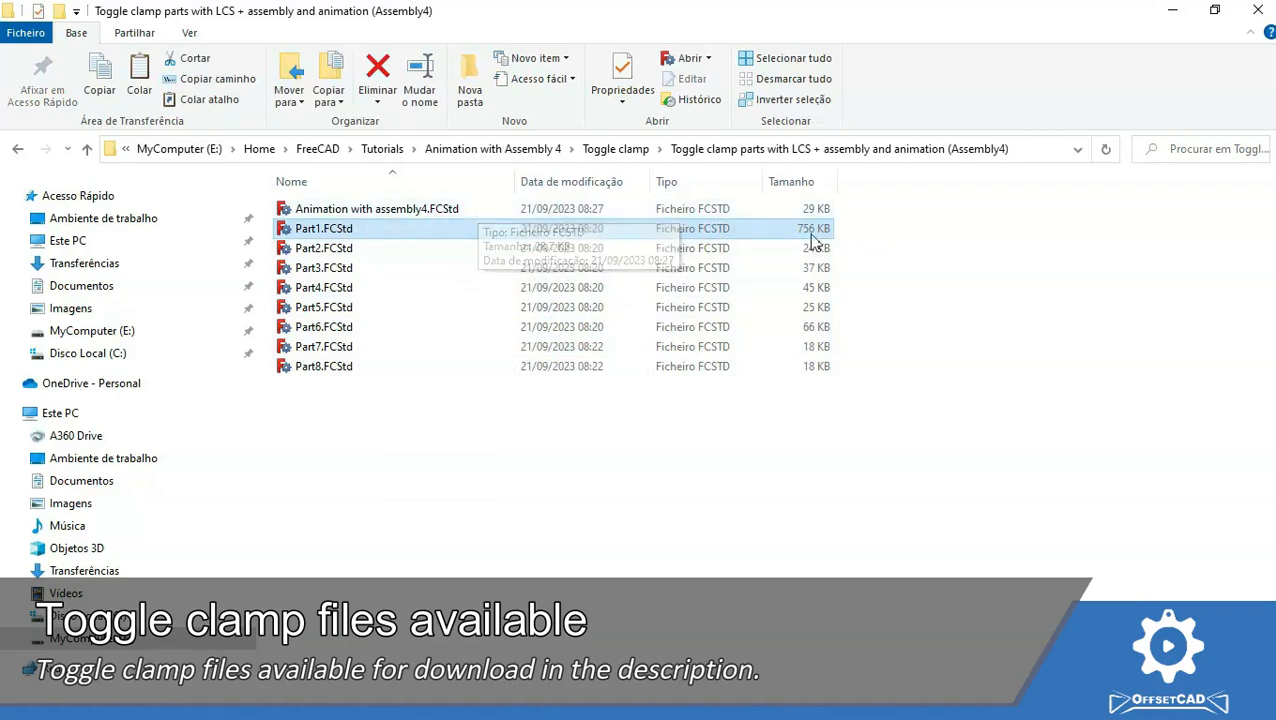
pyautogui.hotkey('alt', 'Up')
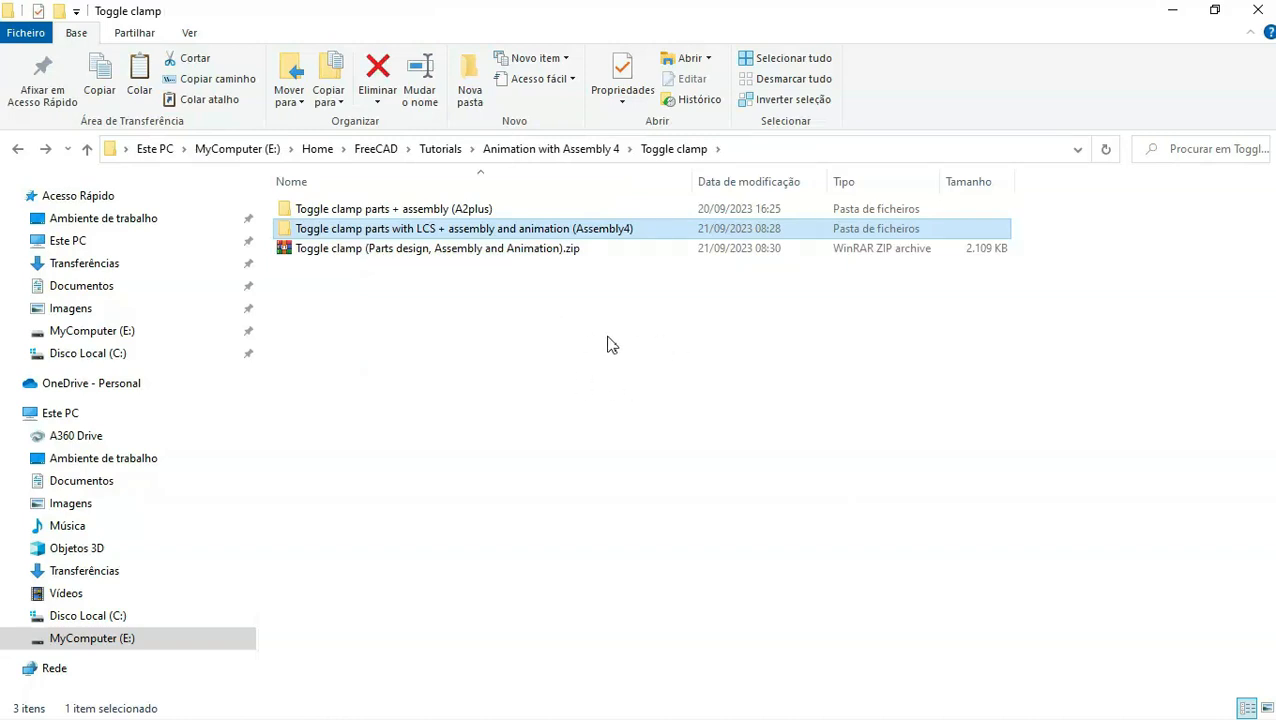
# Create a new folder named Animation inside the Toggle clamp folder
pyautogui.click(508, 440)
pyautogui.click(508, 494)
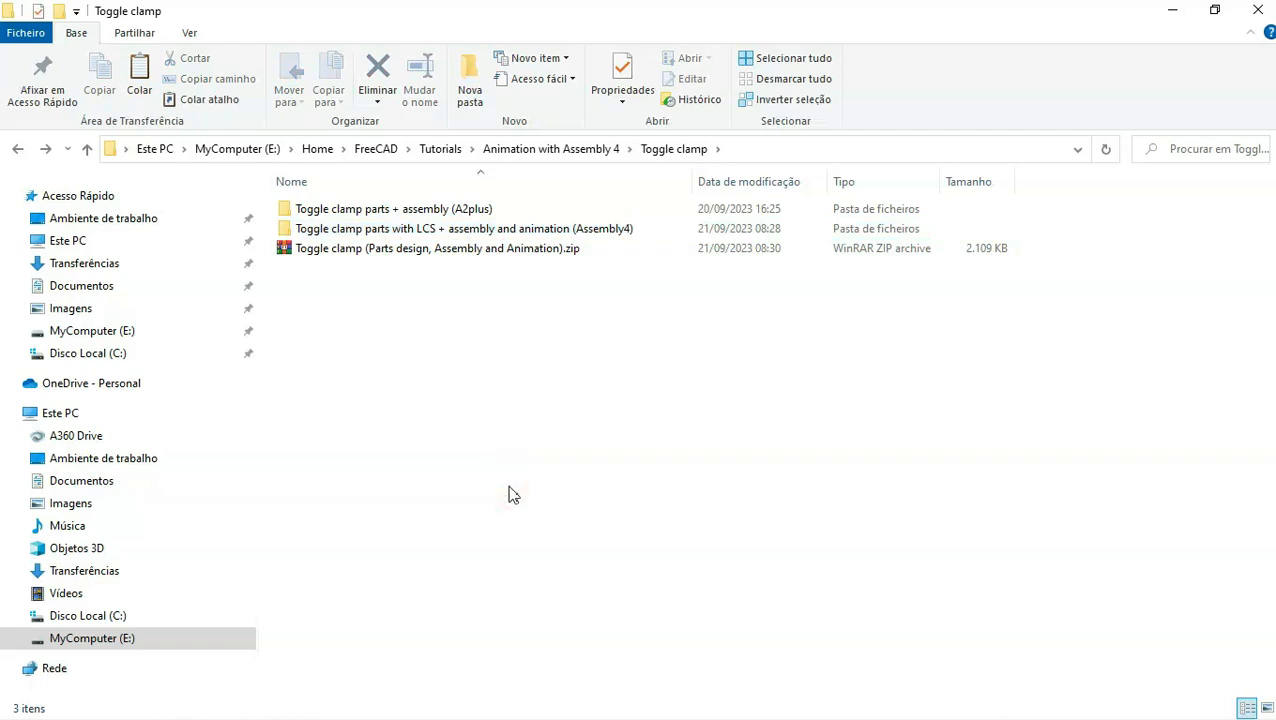
pyautogui.hotkey('ctrl', 'shift', 'n')
pyautogui.write('An')
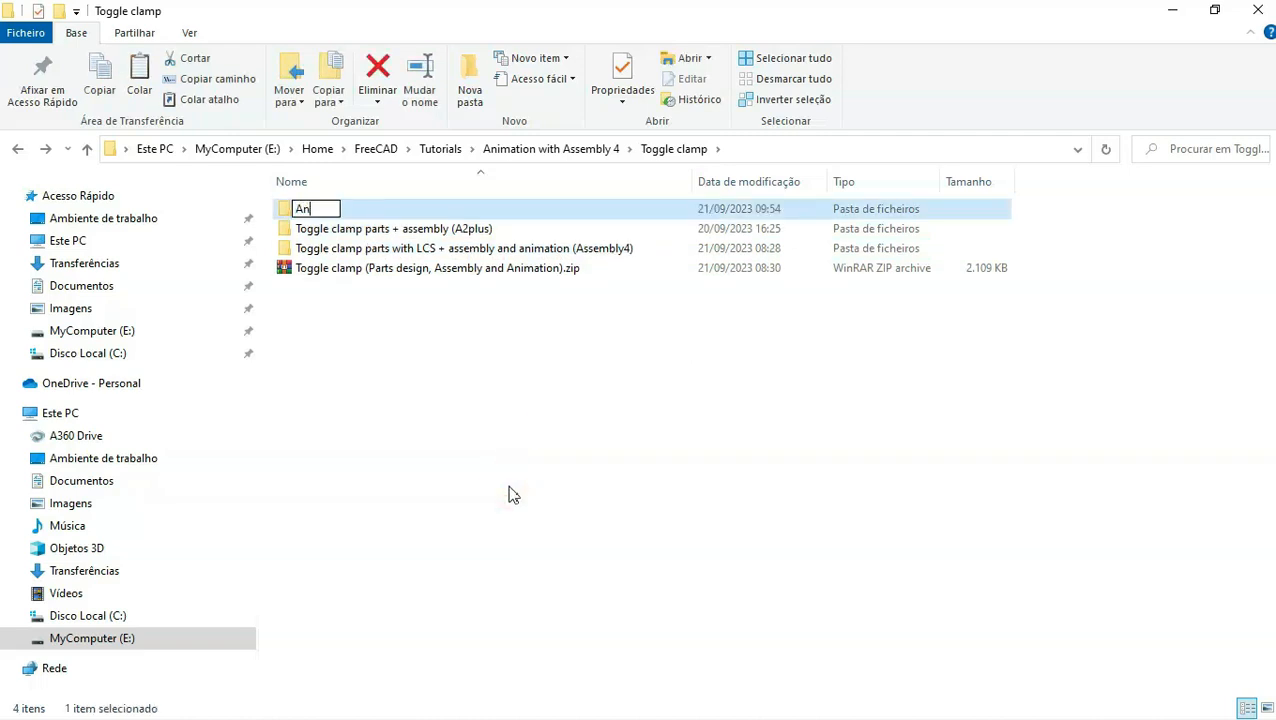
pyautogui.write('imation')
pyautogui.press('Return')
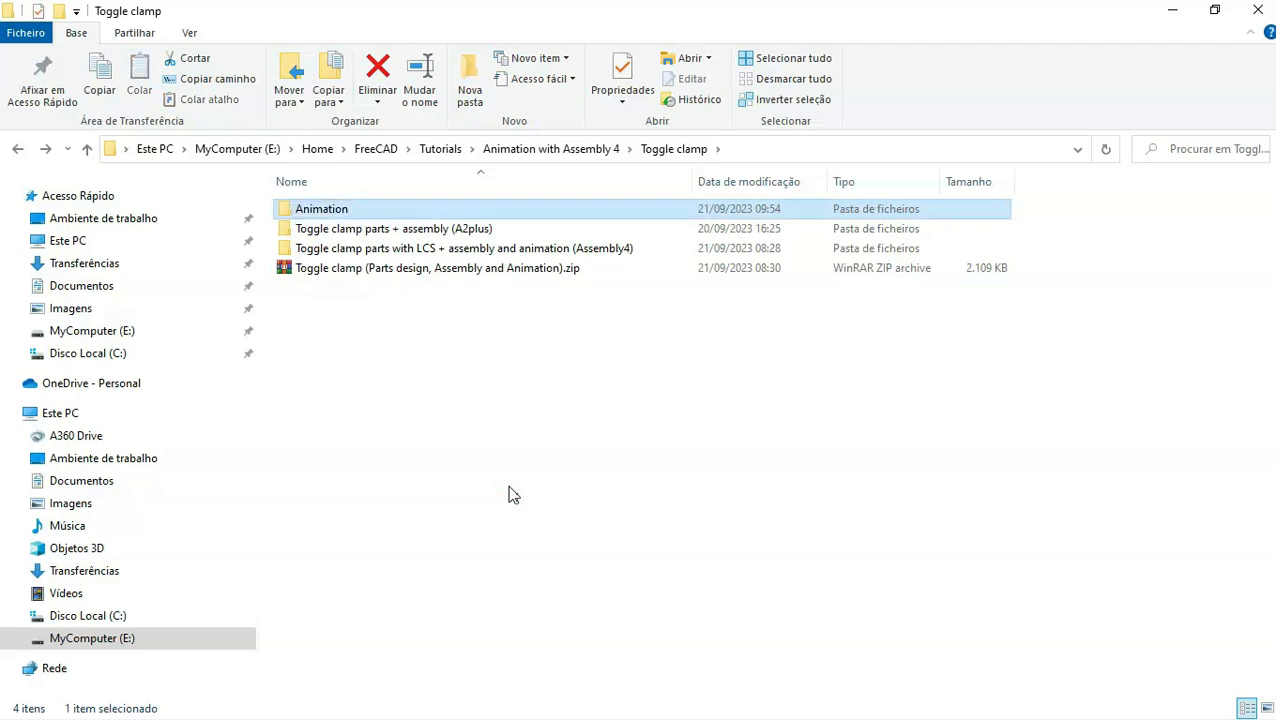
# Copy Part1.FCStd through Part8.FCStd from the "Toggle clamp parts + assembly (A2plus)" folder into the Animation folder
pyautogui.doubleClick(582, 234)
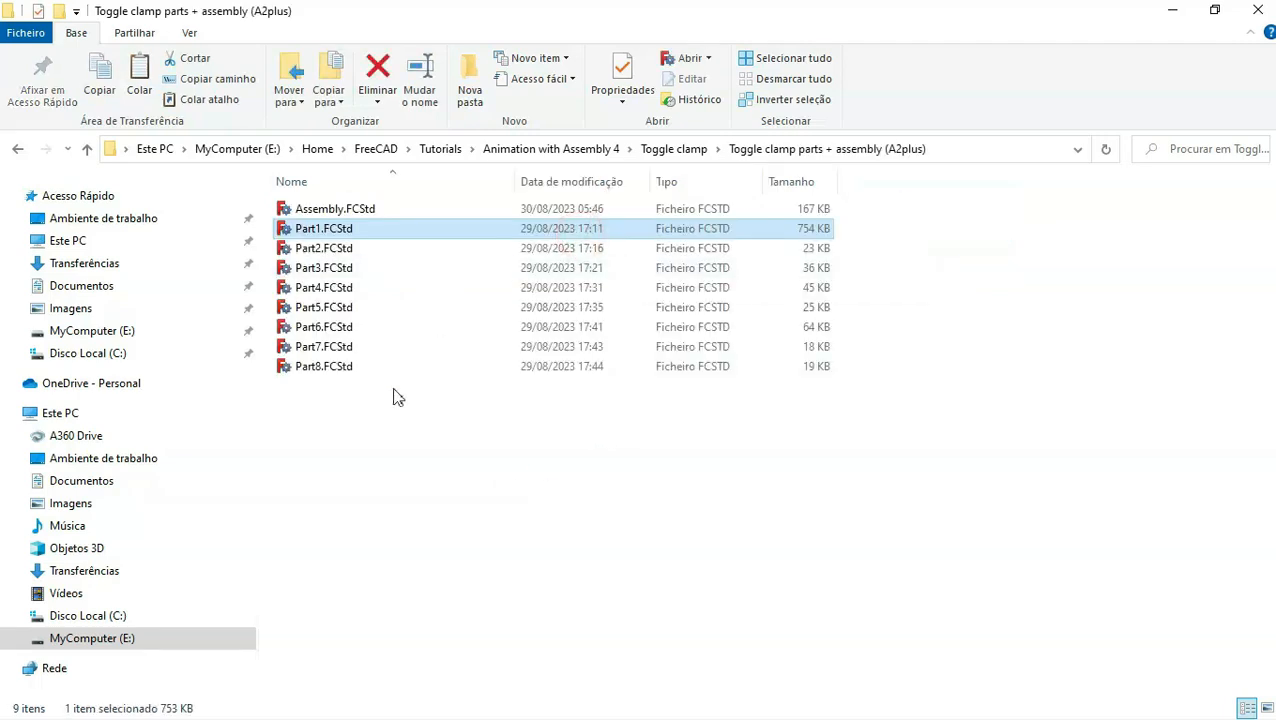
pyautogui.moveTo(396, 405); pyautogui.dragTo(497, 226)
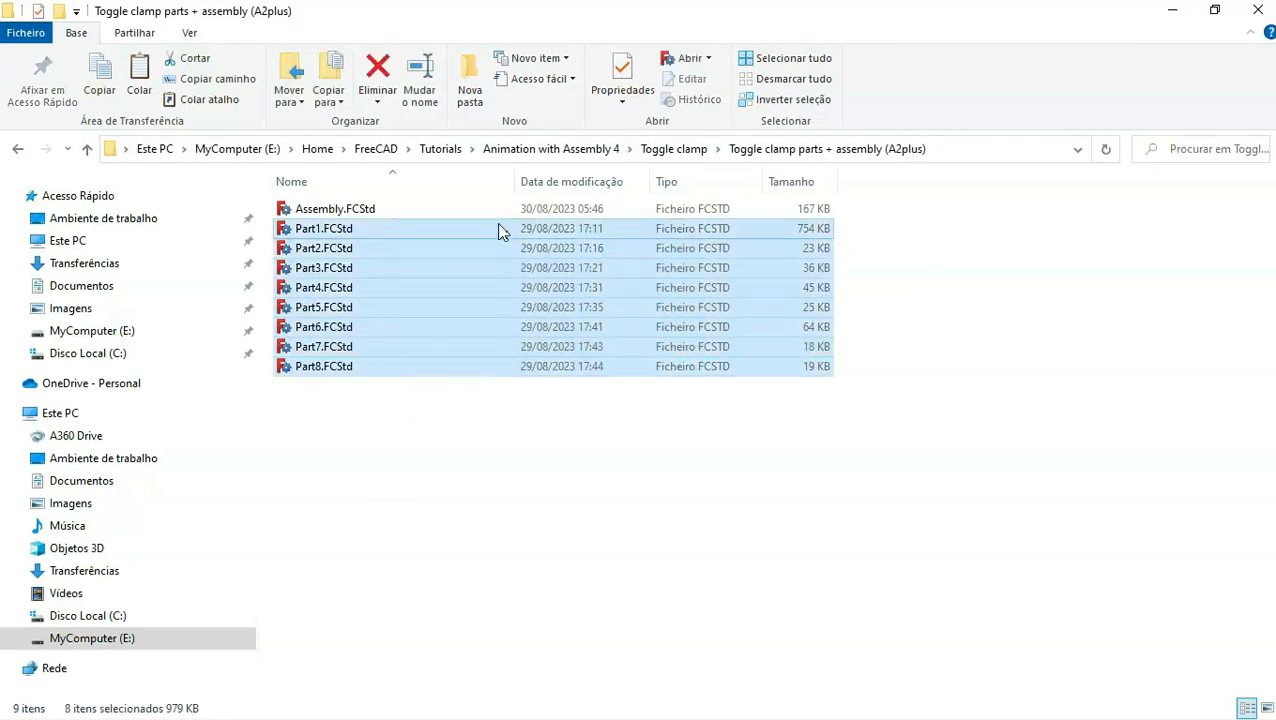
pyautogui.rightClick(519, 249)
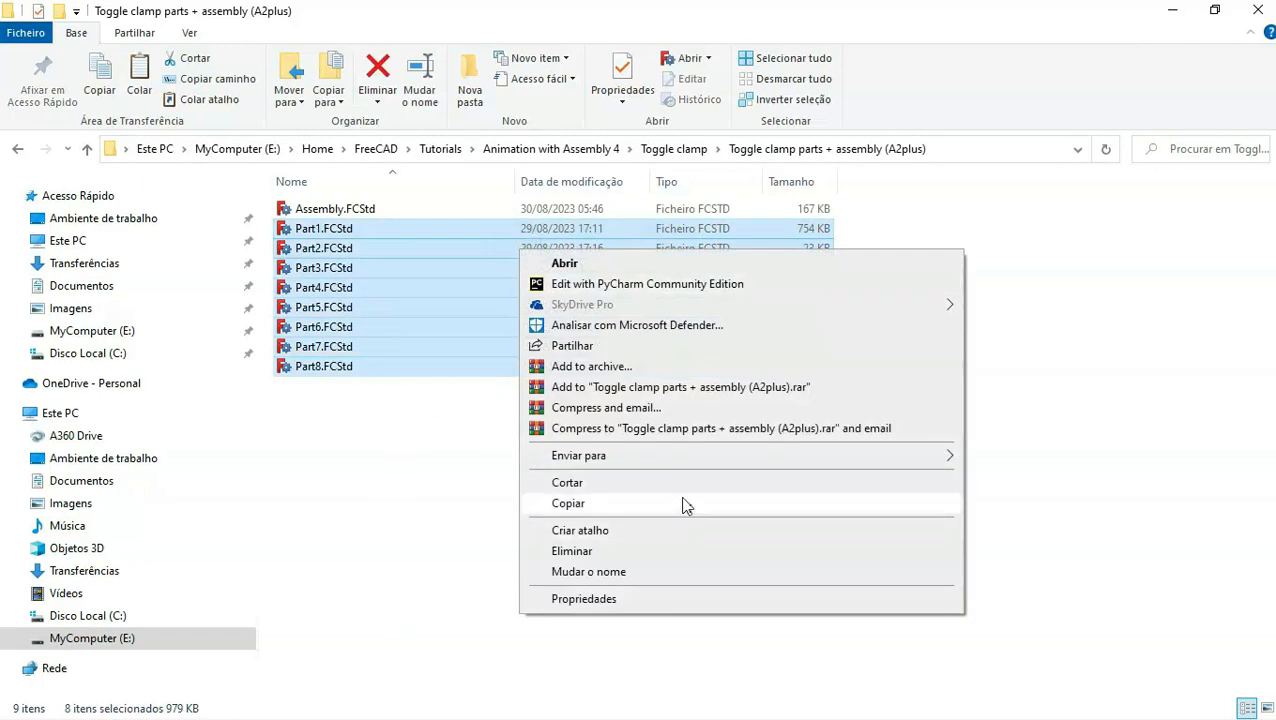
pyautogui.click(696, 505)
pyautogui.click(521, 527)
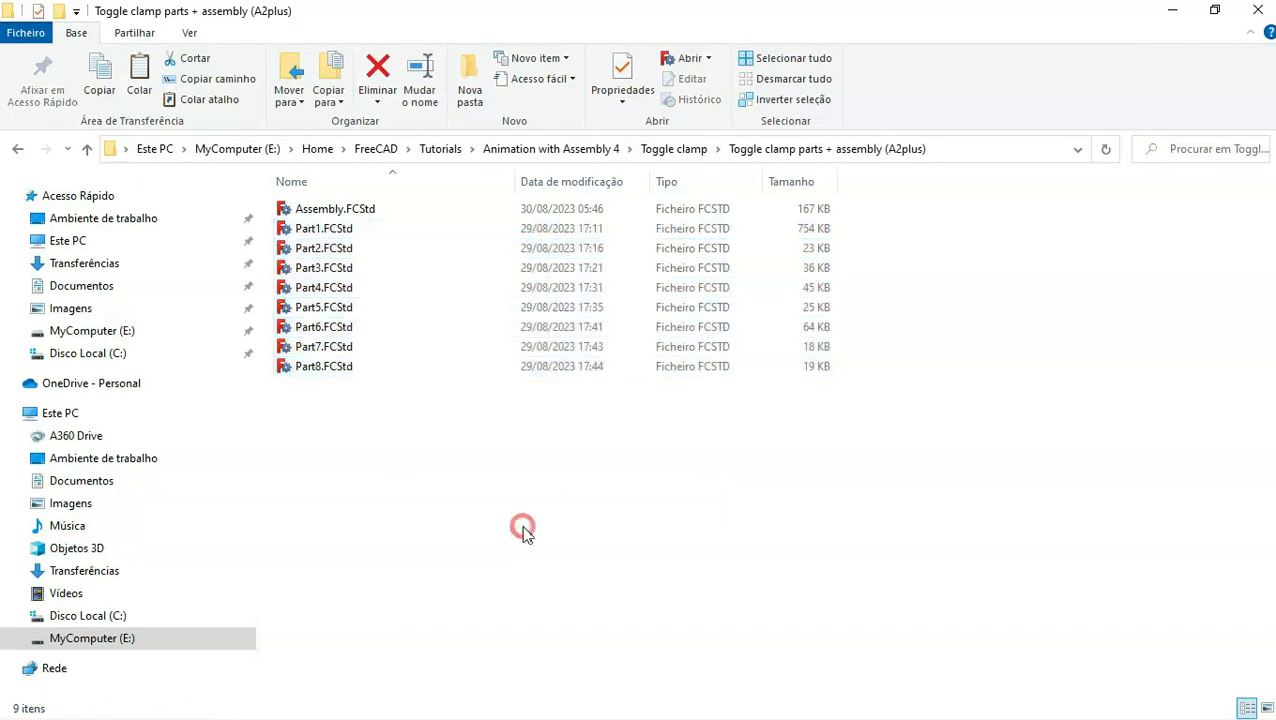
pyautogui.hotkey('alt', 'Up')
pyautogui.doubleClick(652, 210)
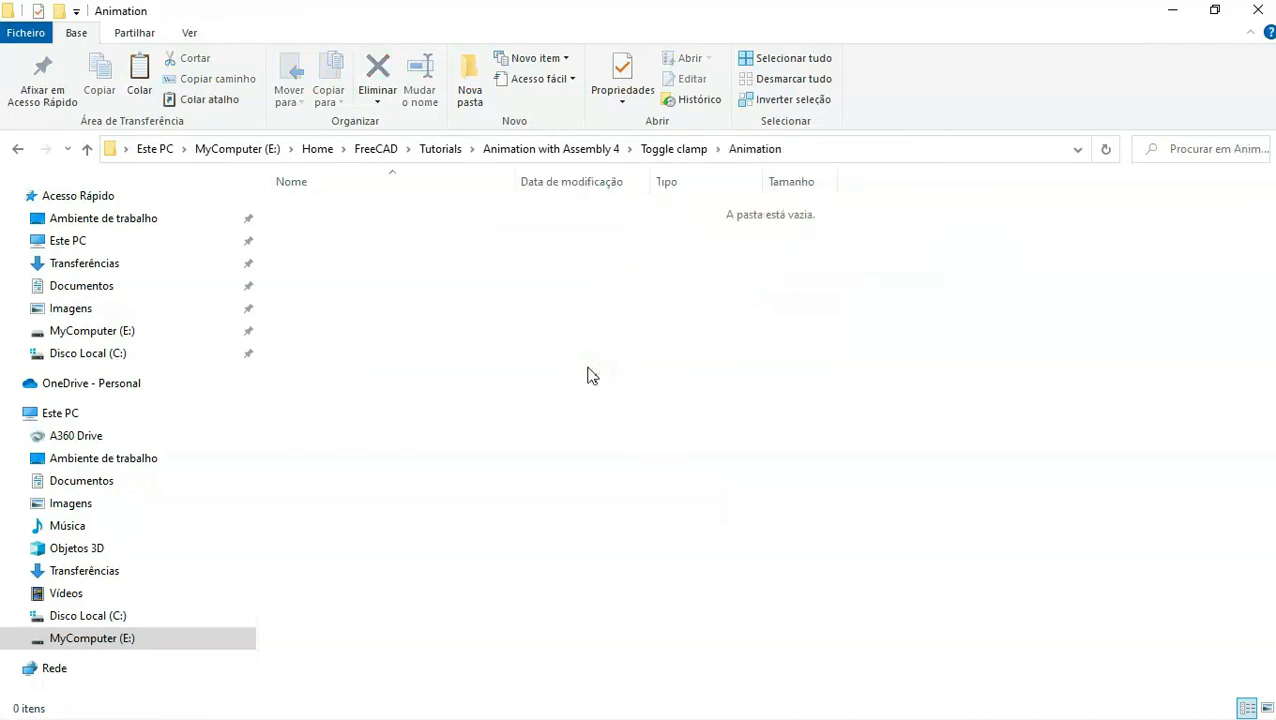
pyautogui.hotkey('ctrl', 'v')
pyautogui.click(578, 448)
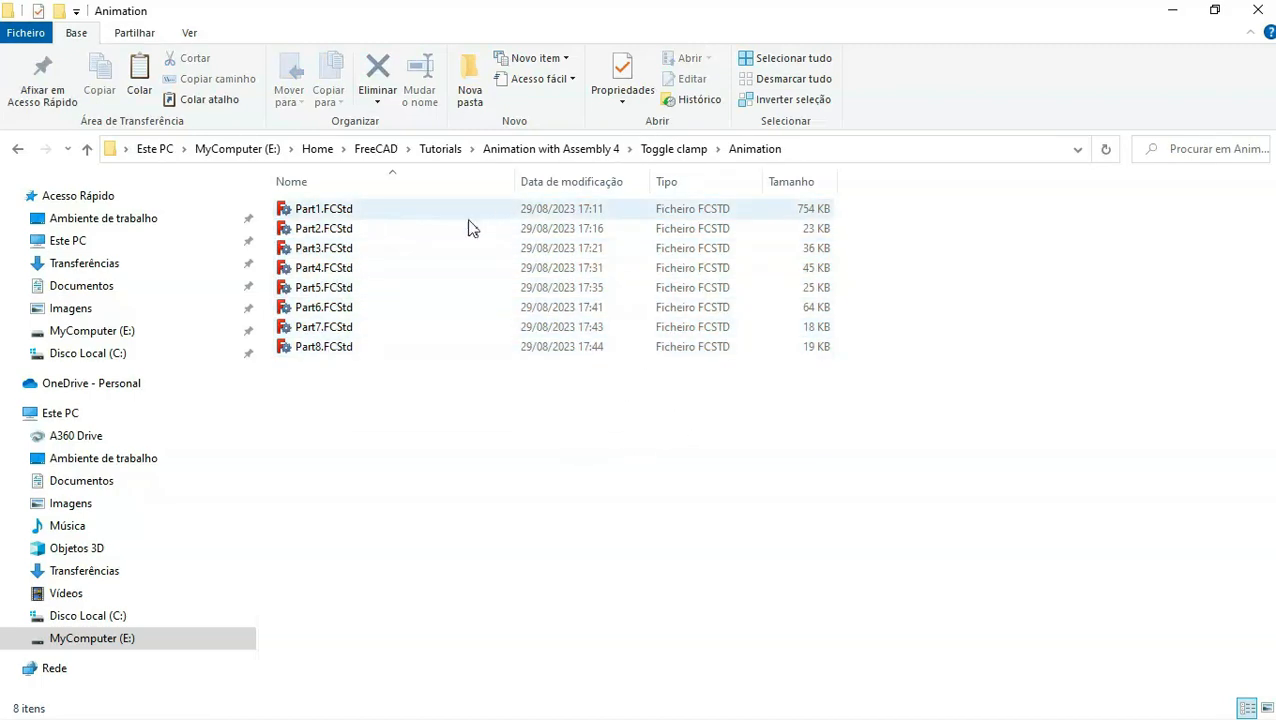
# Open Part1.FCStd from the Animation folder in FreeCAD
pyautogui.click(632, 208)
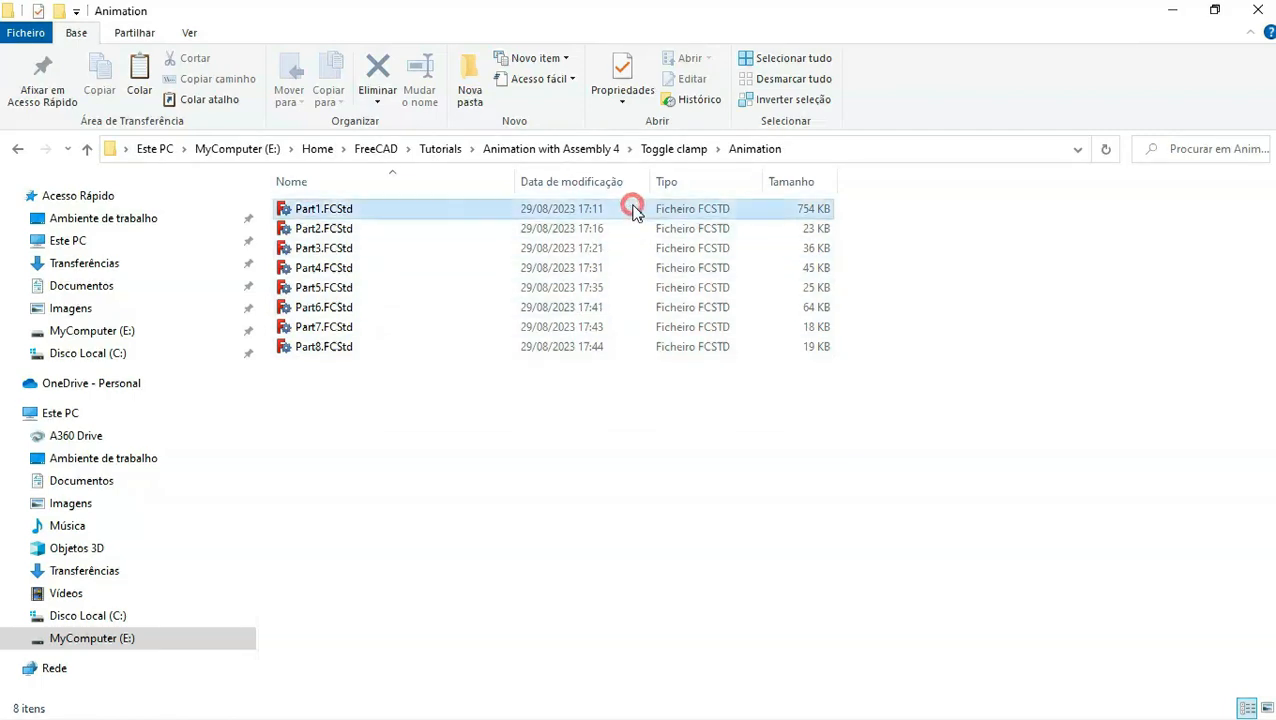
pyautogui.rightClick(488, 214)
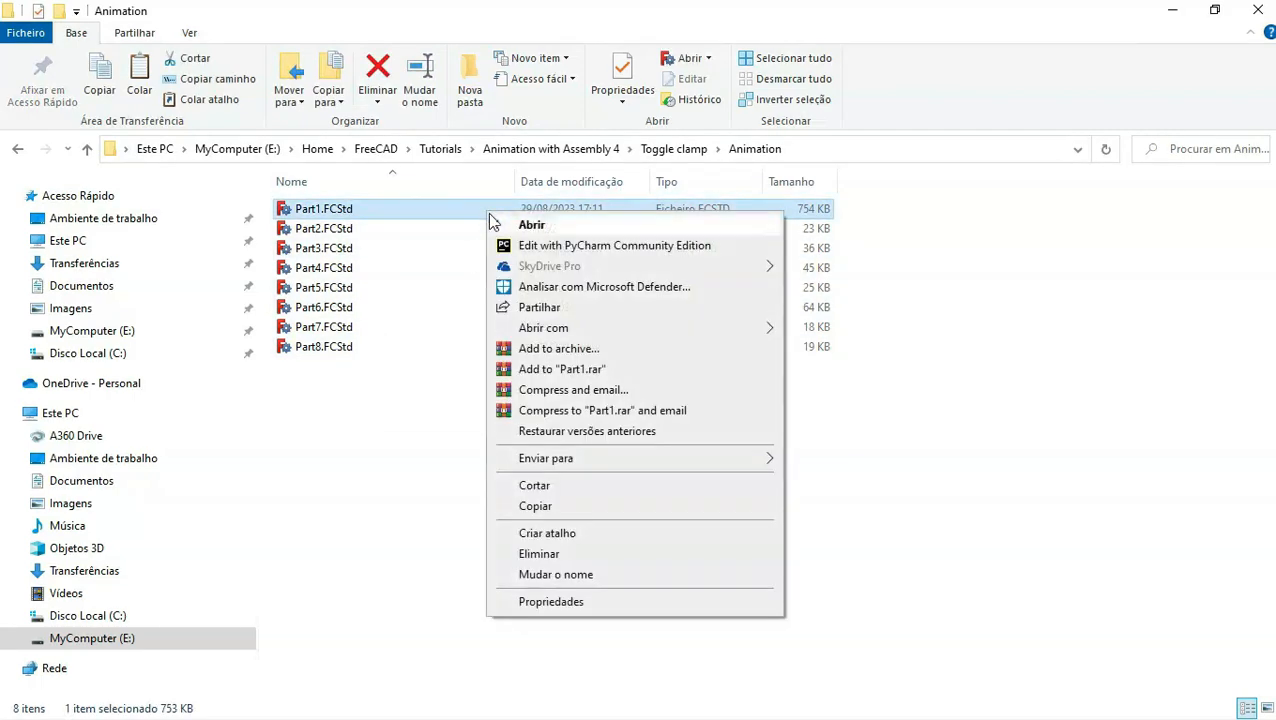
pyautogui.moveTo(745, 338)
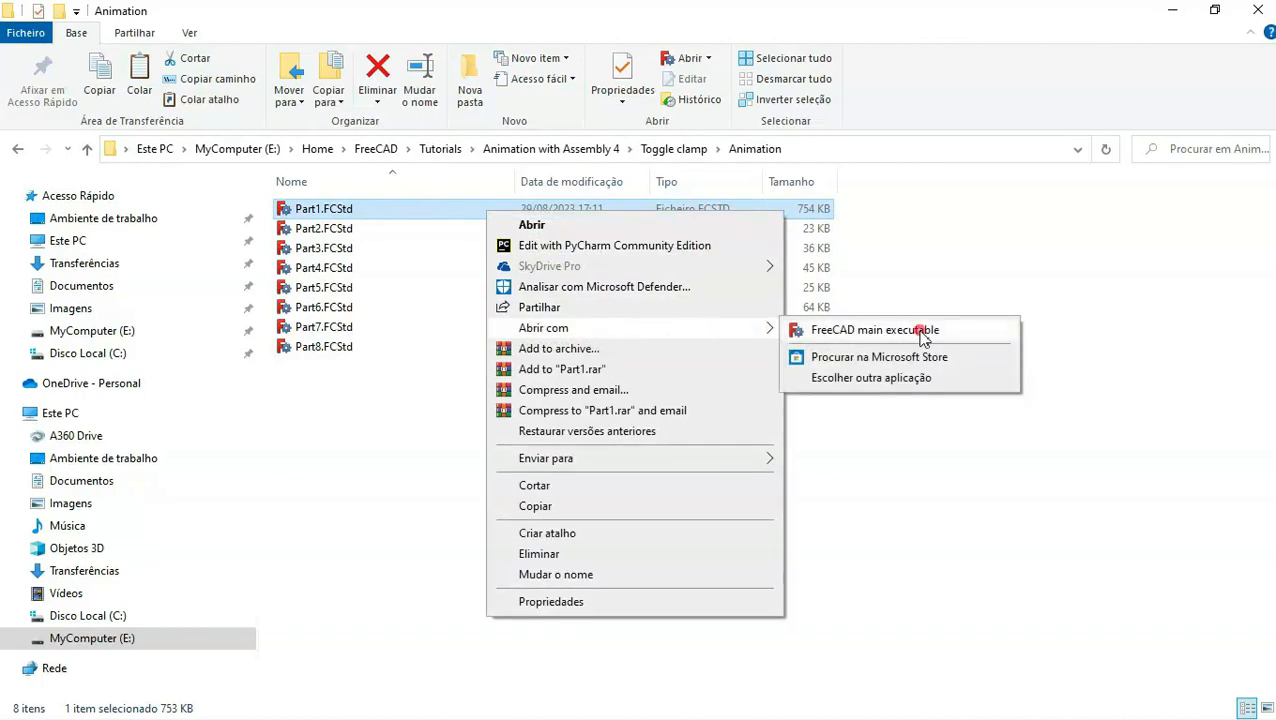
pyautogui.click(922, 332)
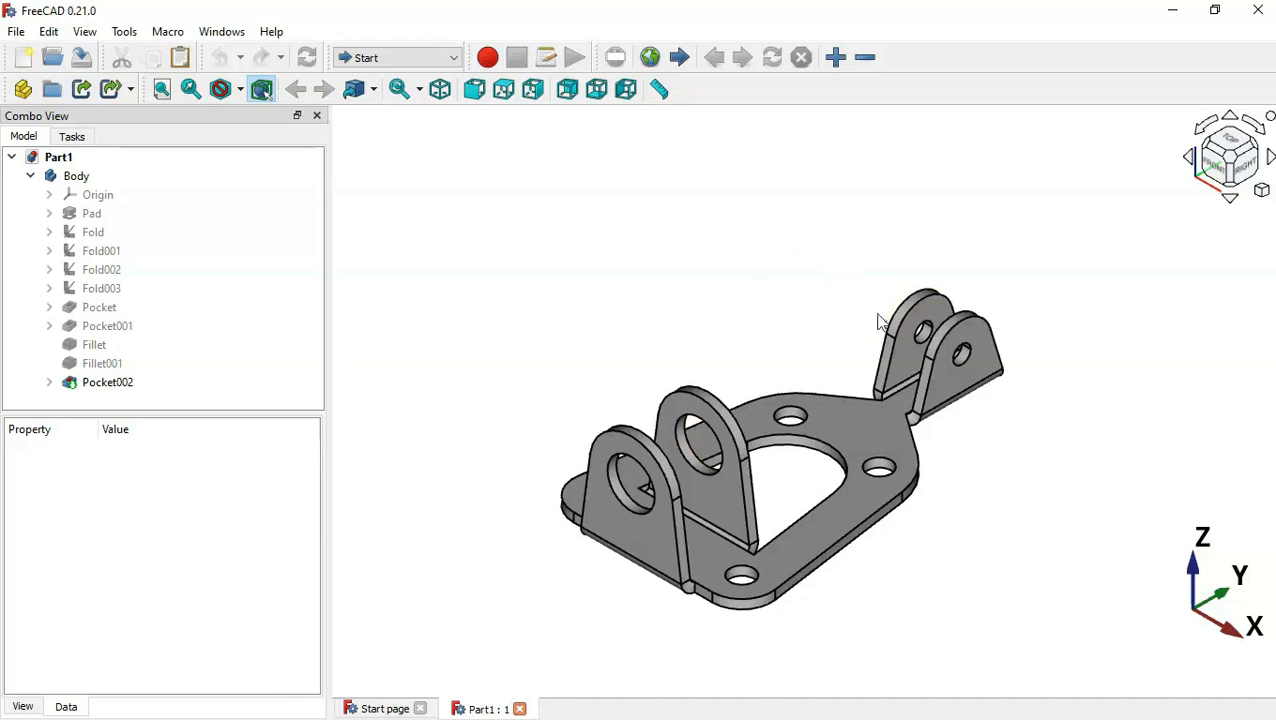
# Switch Part1 to the Assembly 4 workbench
pyautogui.moveTo(1125, 371); pyautogui.dragTo(862, 494, button='middle')
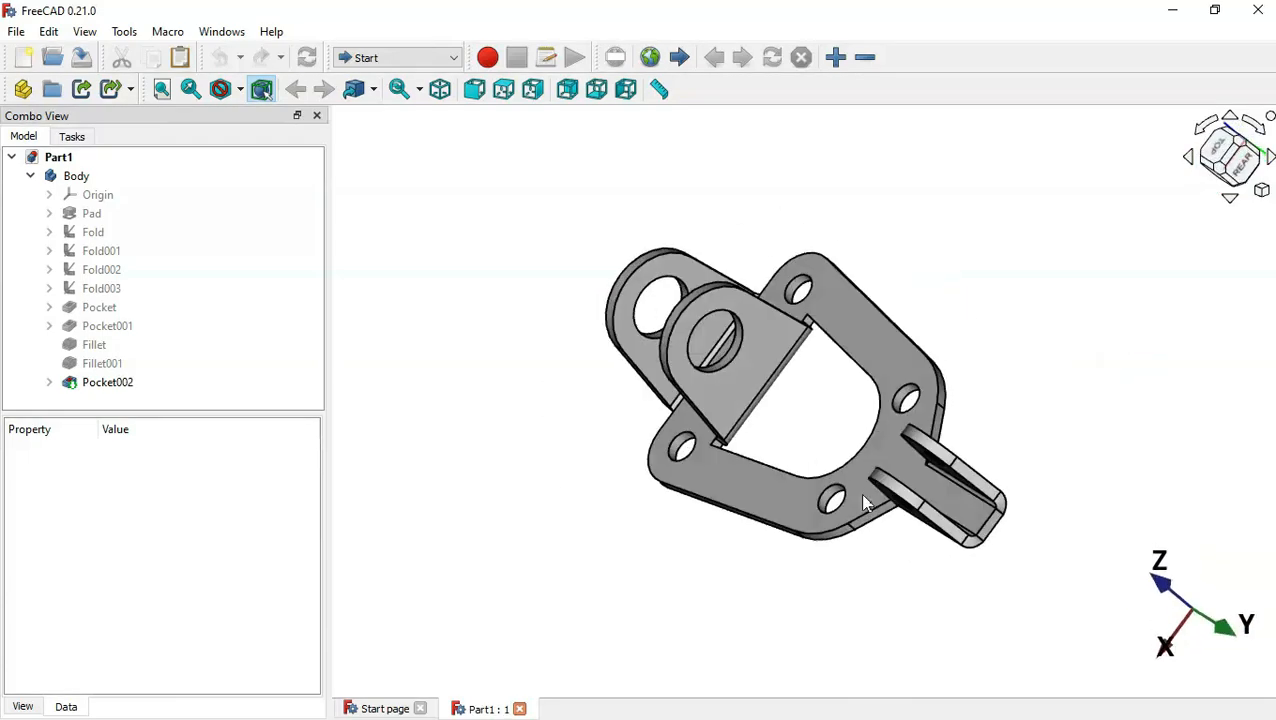
pyautogui.press('0')
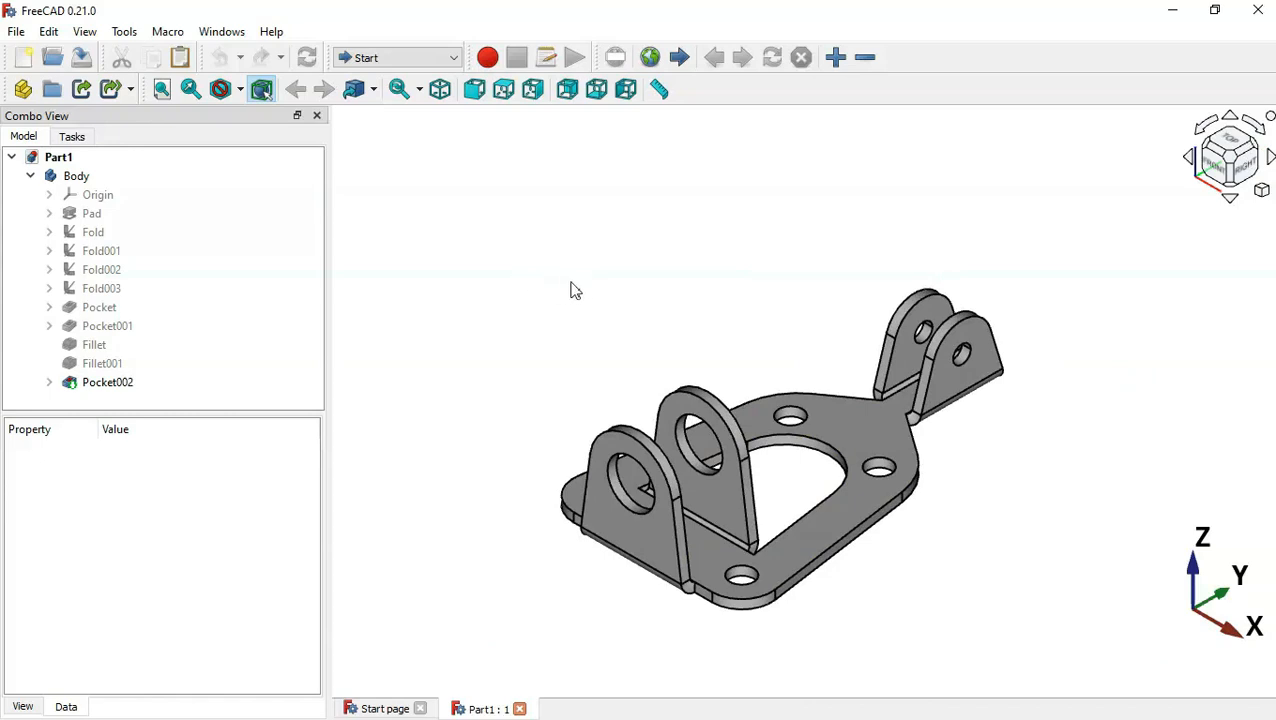
pyautogui.click(421, 57)
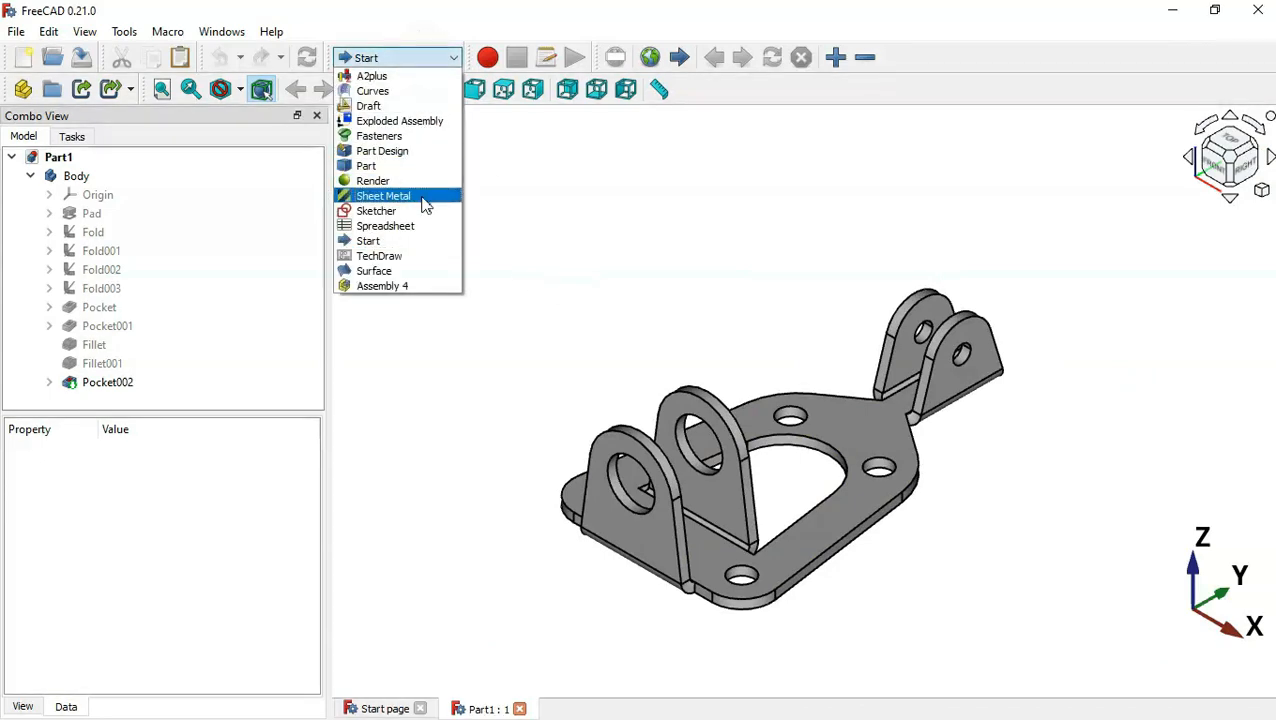
pyautogui.click(420, 287)
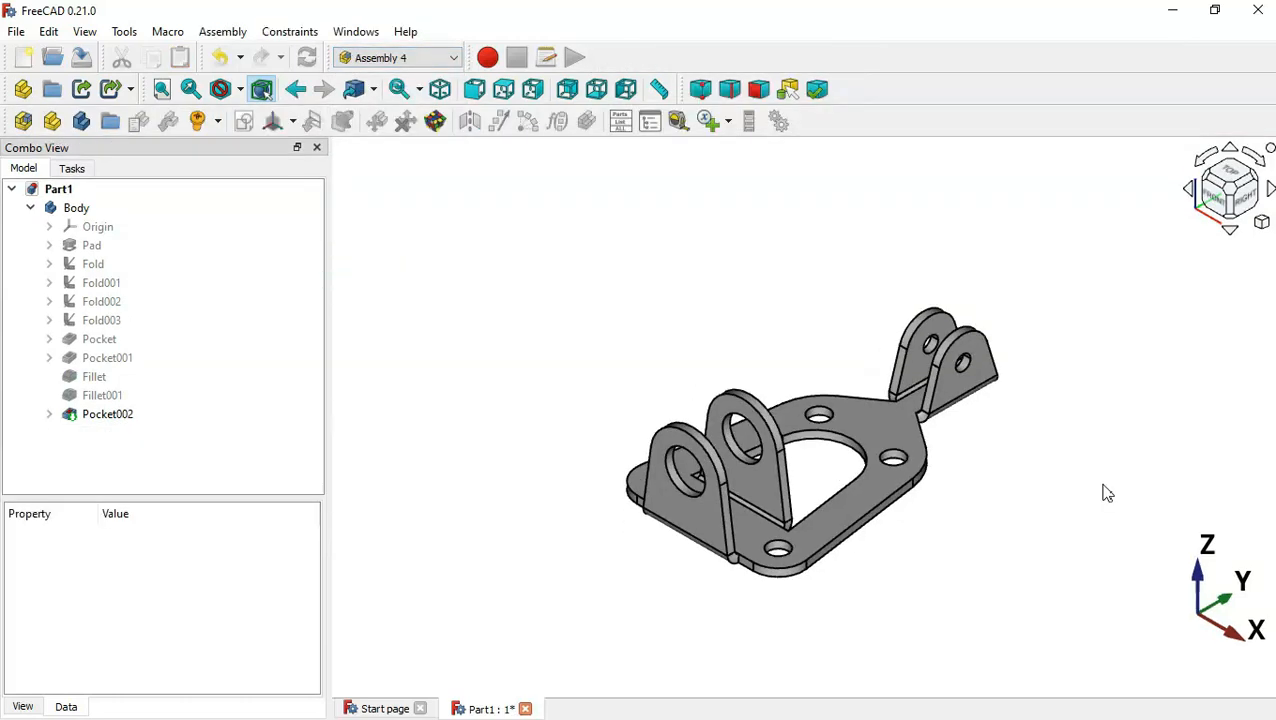
# Create a new local coordinate system named OP in Part1's Body
pyautogui.click(78, 208)
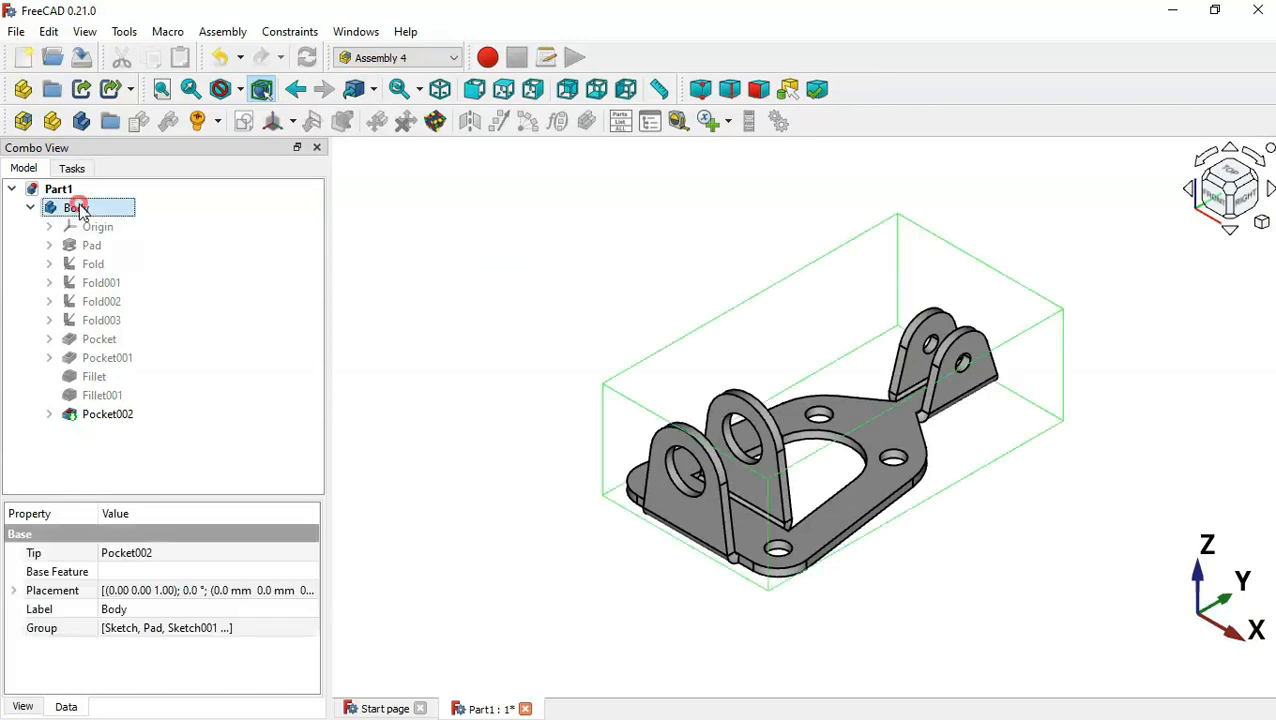
pyautogui.click(292, 121)
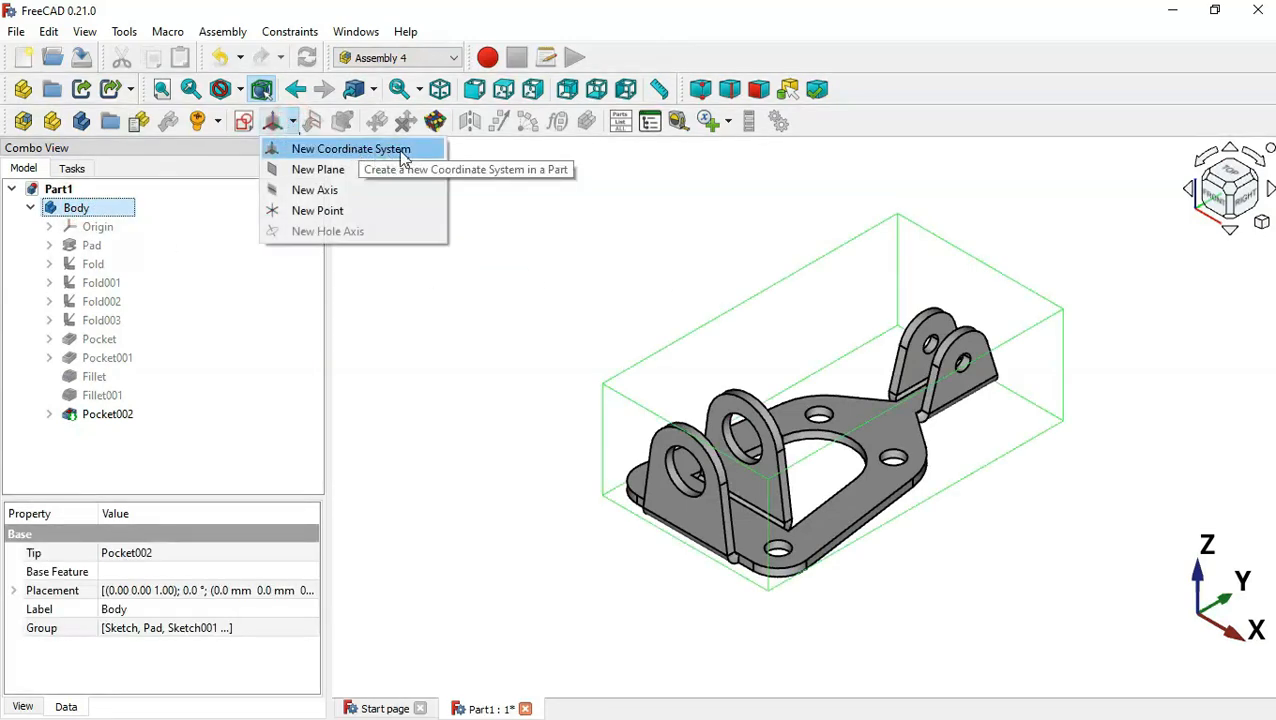
pyautogui.click(403, 150)
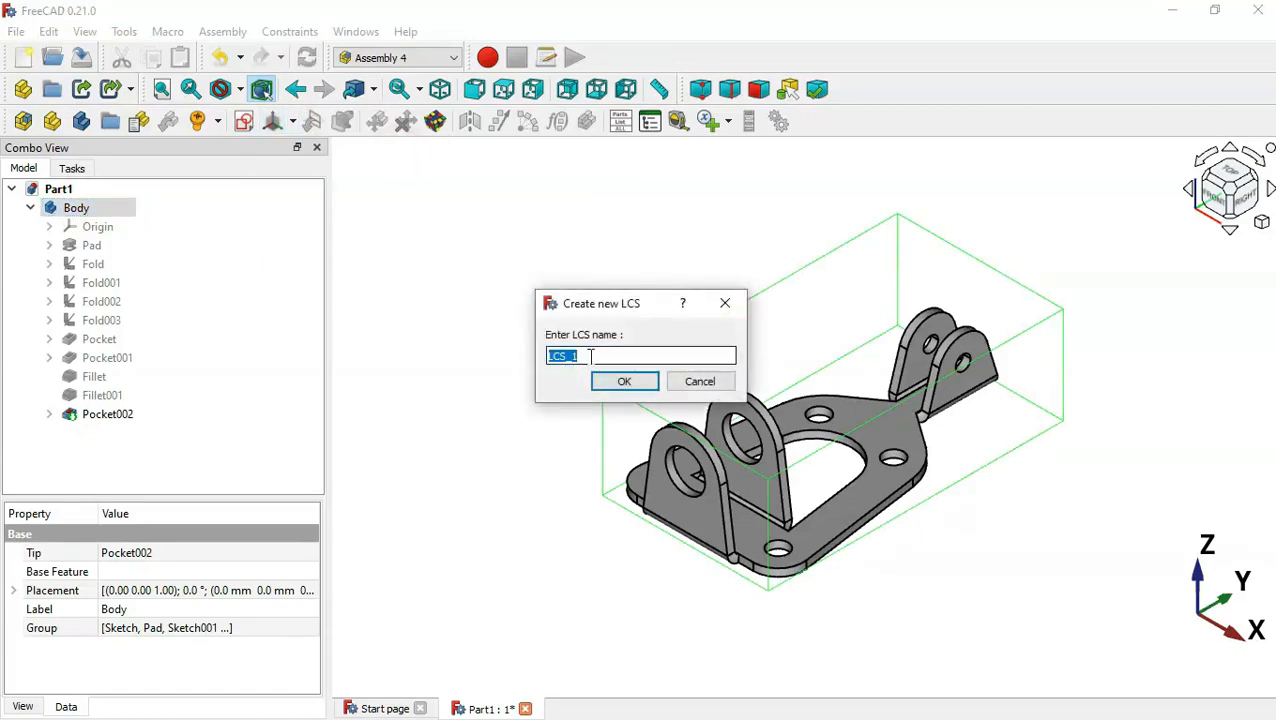
pyautogui.moveTo(590, 356); pyautogui.dragTo(513, 359)
pyautogui.write('OP')
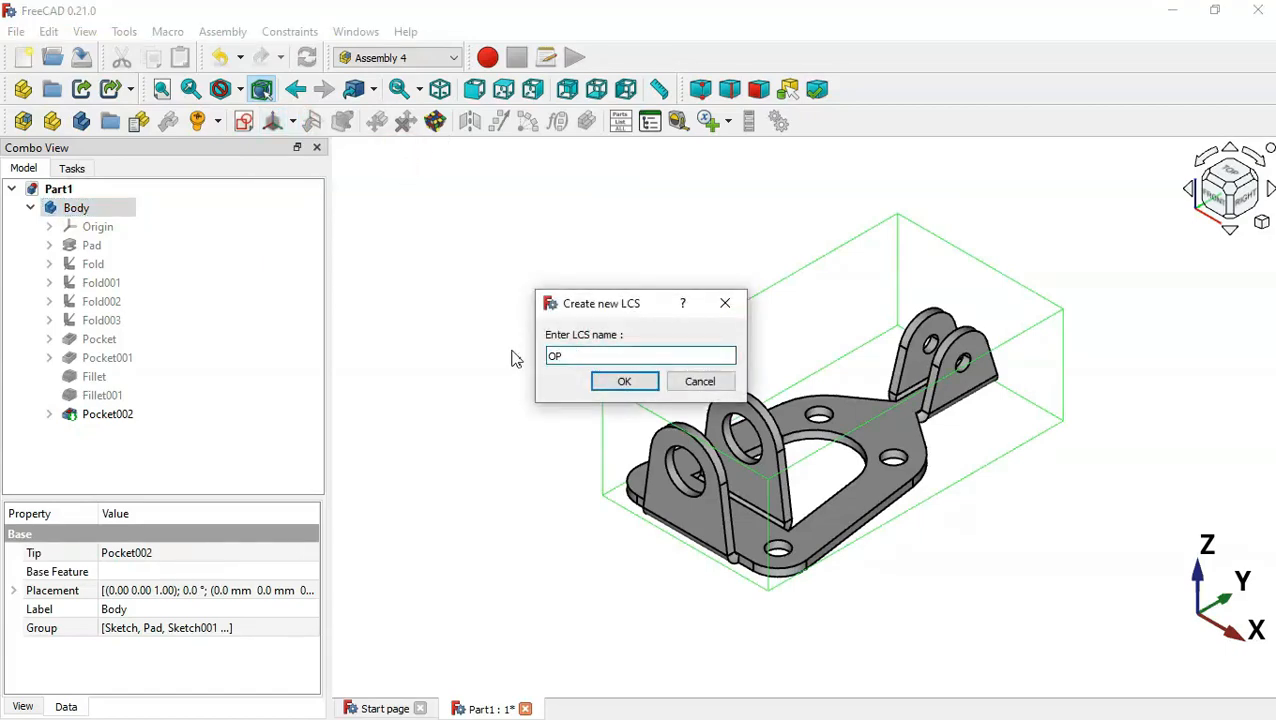
pyautogui.press('Return')
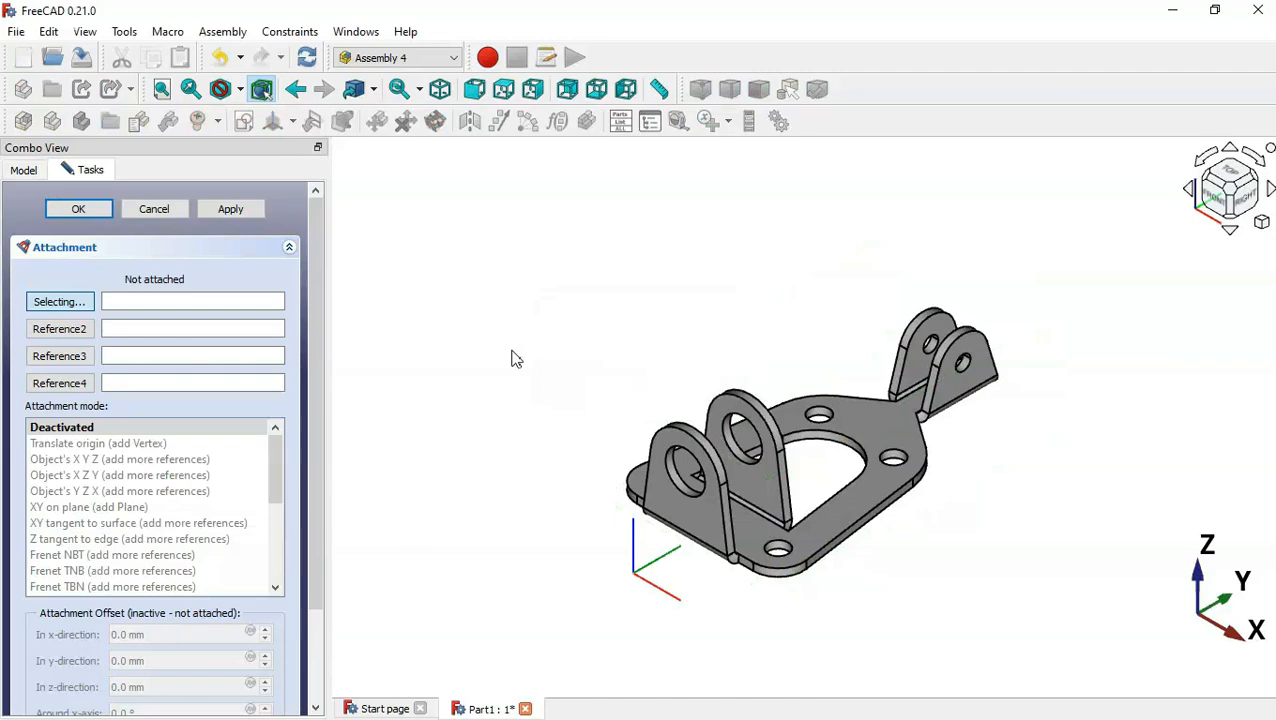
# Attach the OP coordinate system to the outer circular edge of the small lug's hole on the +X side, using Inertial CS mode
pyautogui.scroll(6, 1003, 378)
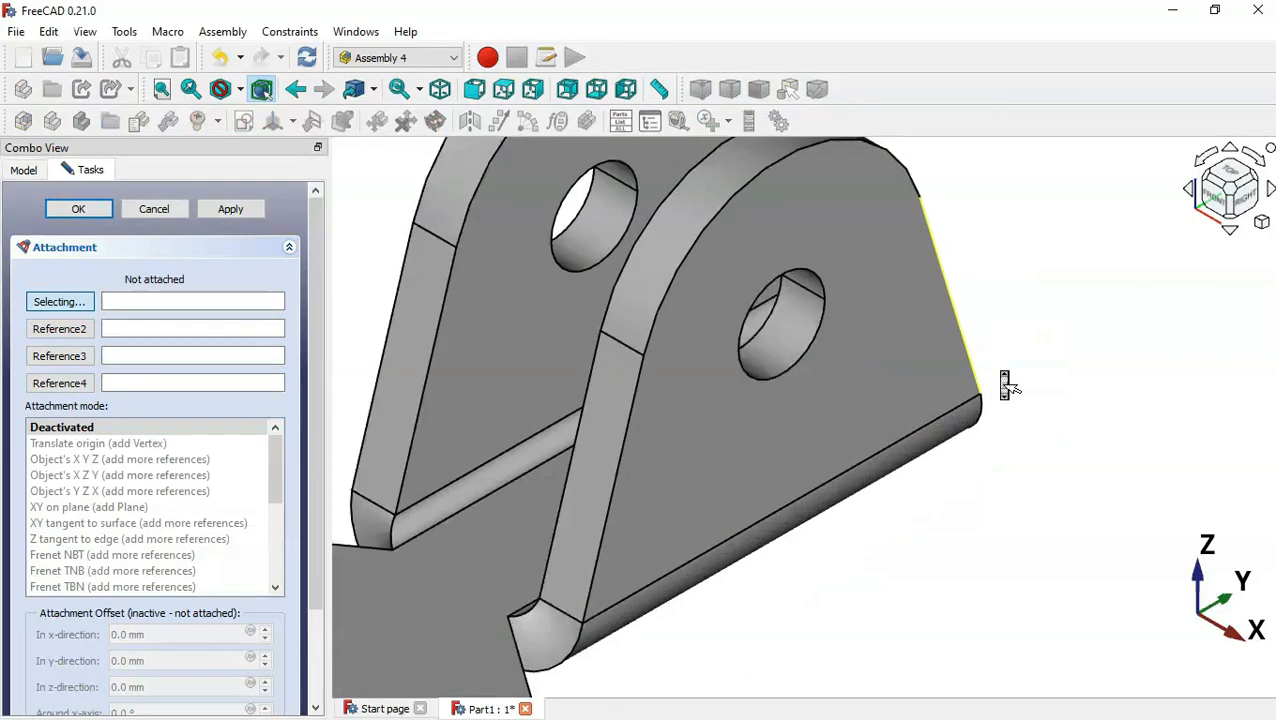
pyautogui.click(763, 366)
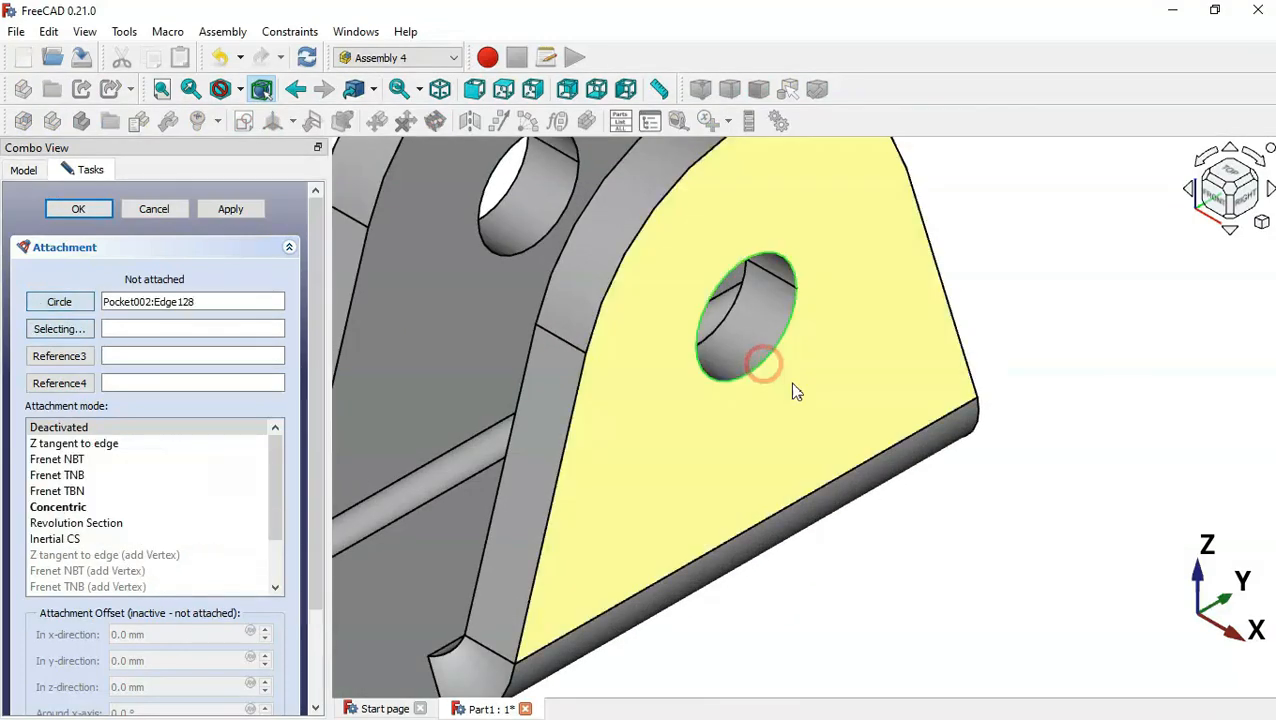
pyautogui.scroll(-5, 795, 393)
pyautogui.scroll(-2, 307, 383)
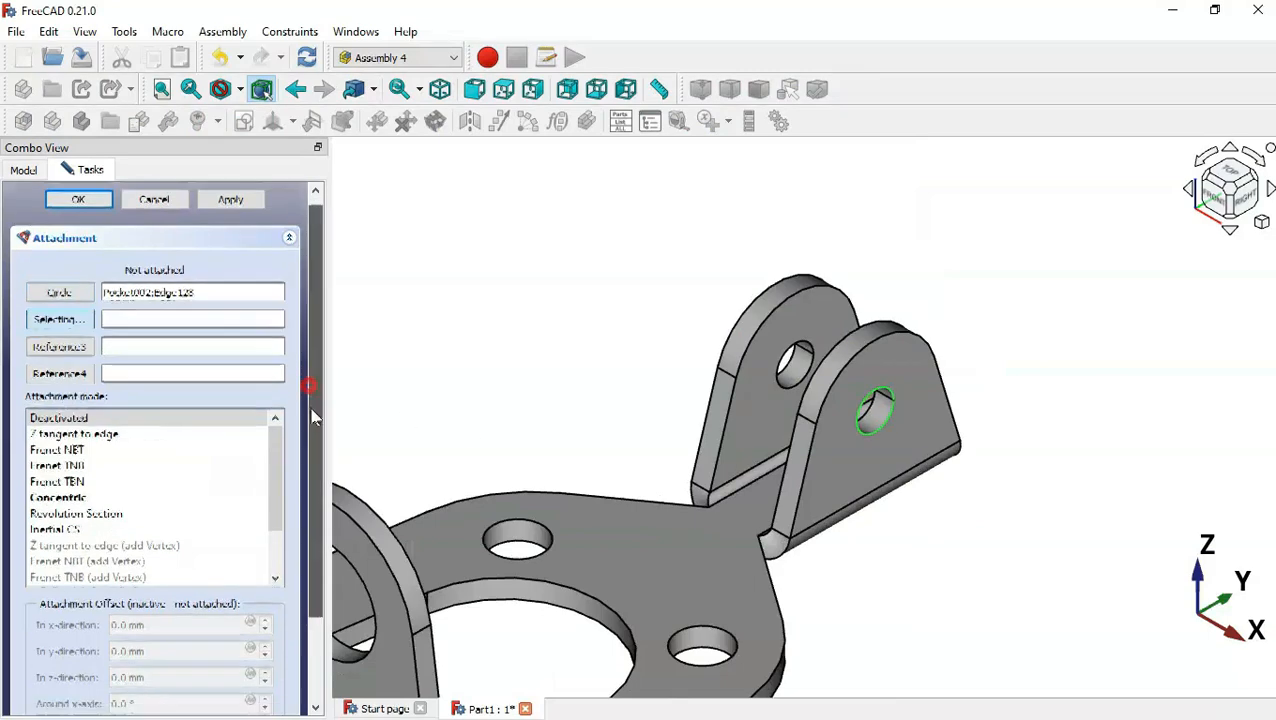
pyautogui.click(81, 429)
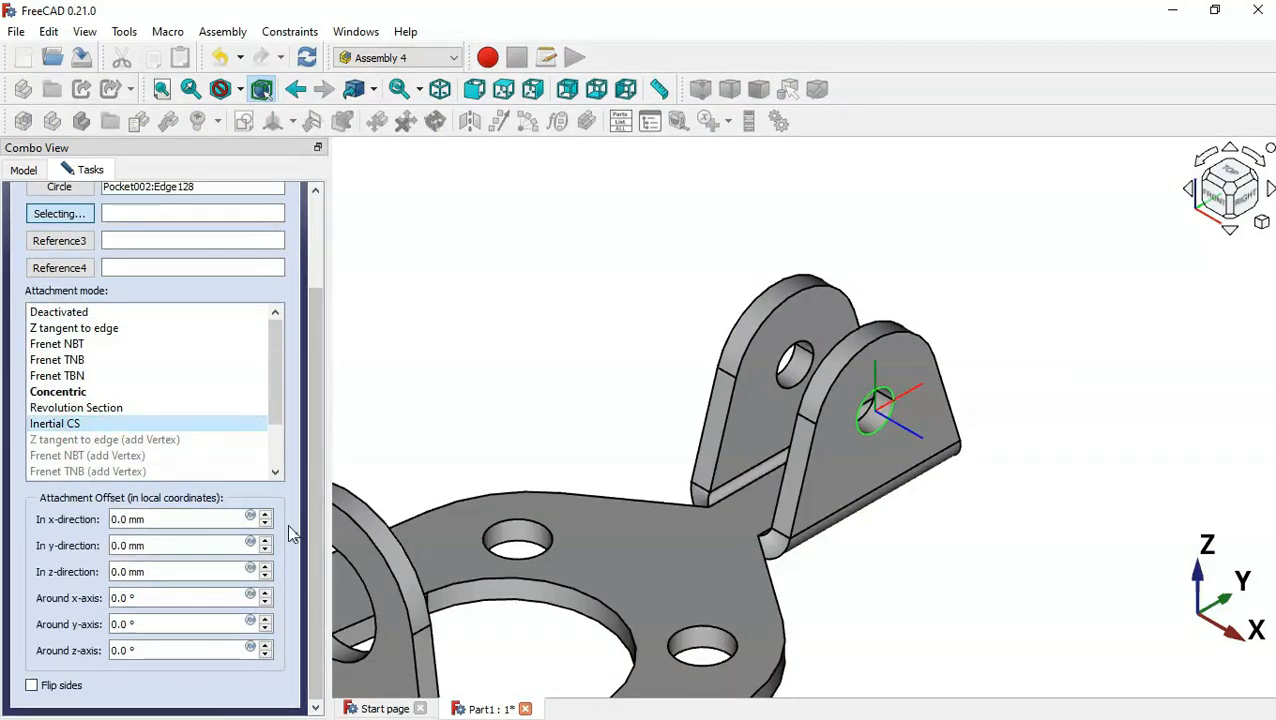
# Set the OP attachment offset rotation to -90° around the x-axis and -90° around the y-axis
pyautogui.click(165, 597)
pyautogui.doubleClick(162, 597)
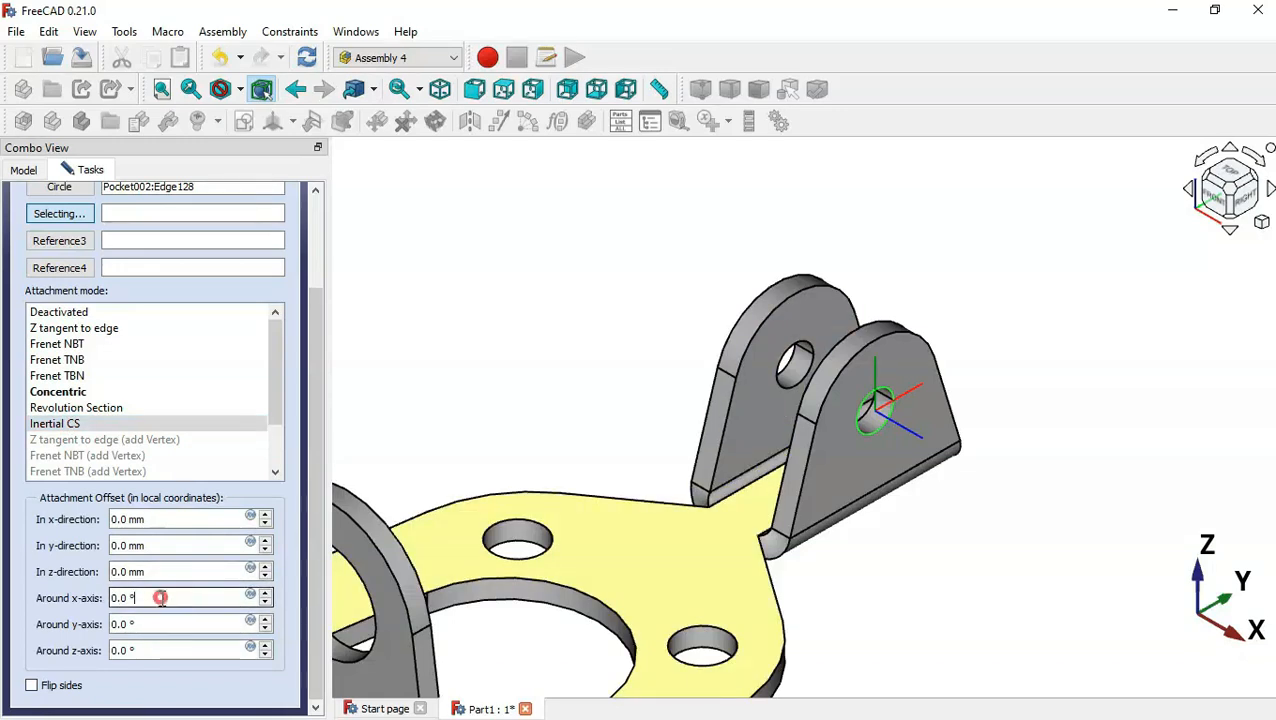
pyautogui.press('Down')
pyautogui.write('-9')
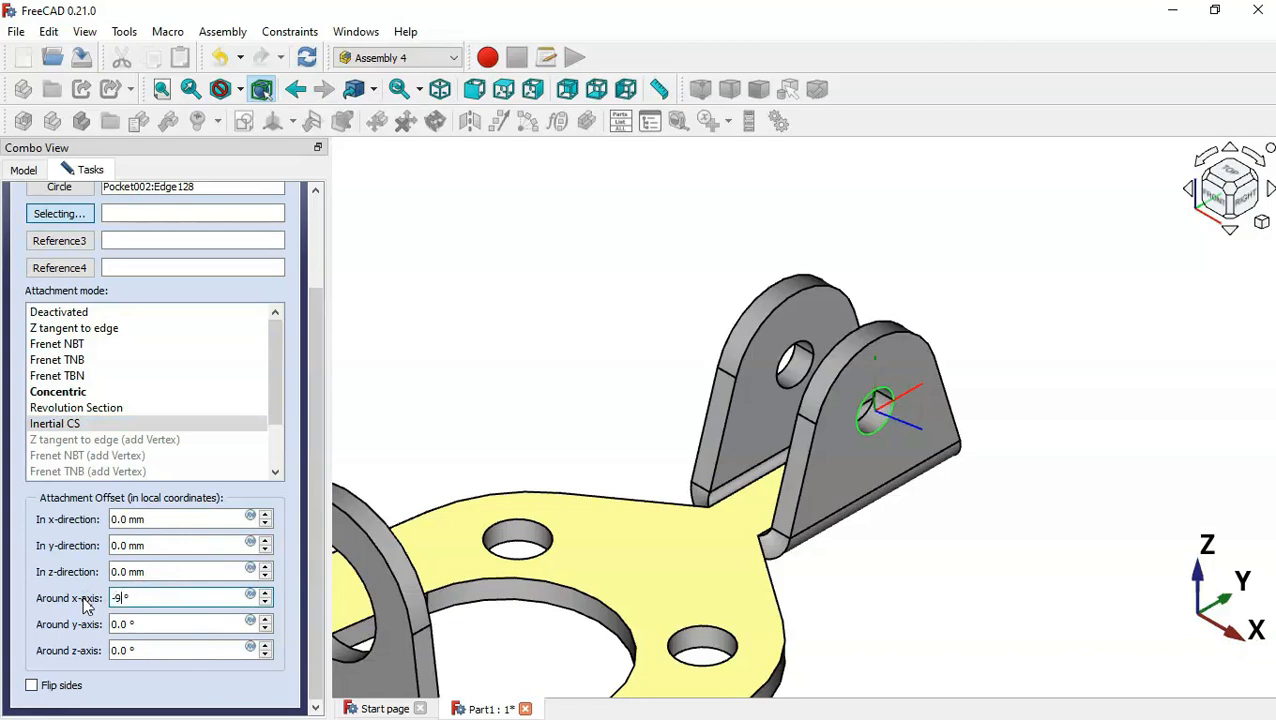
pyautogui.write('0')
pyautogui.click(162, 626)
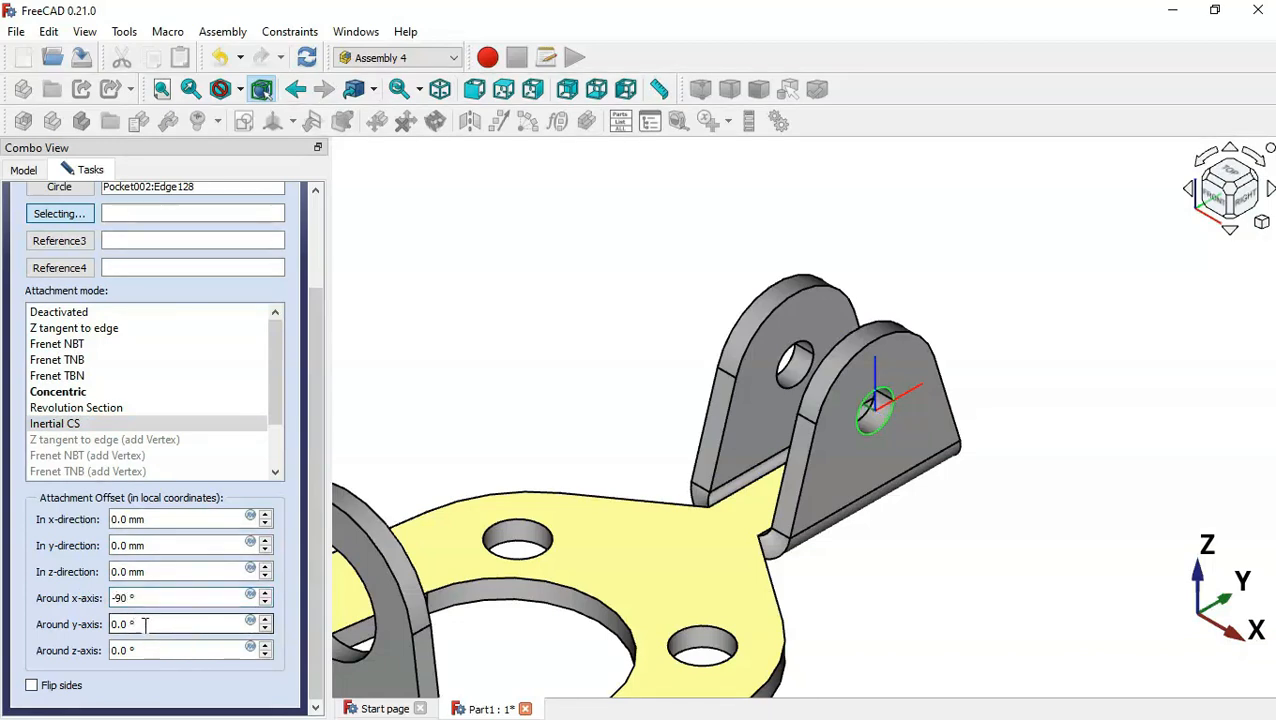
pyautogui.write('-90')
pyautogui.moveTo(316, 610); pyautogui.dragTo(316, 550)
pyautogui.moveTo(580, 450); pyautogui.dragTo(678, 502, button='middle')
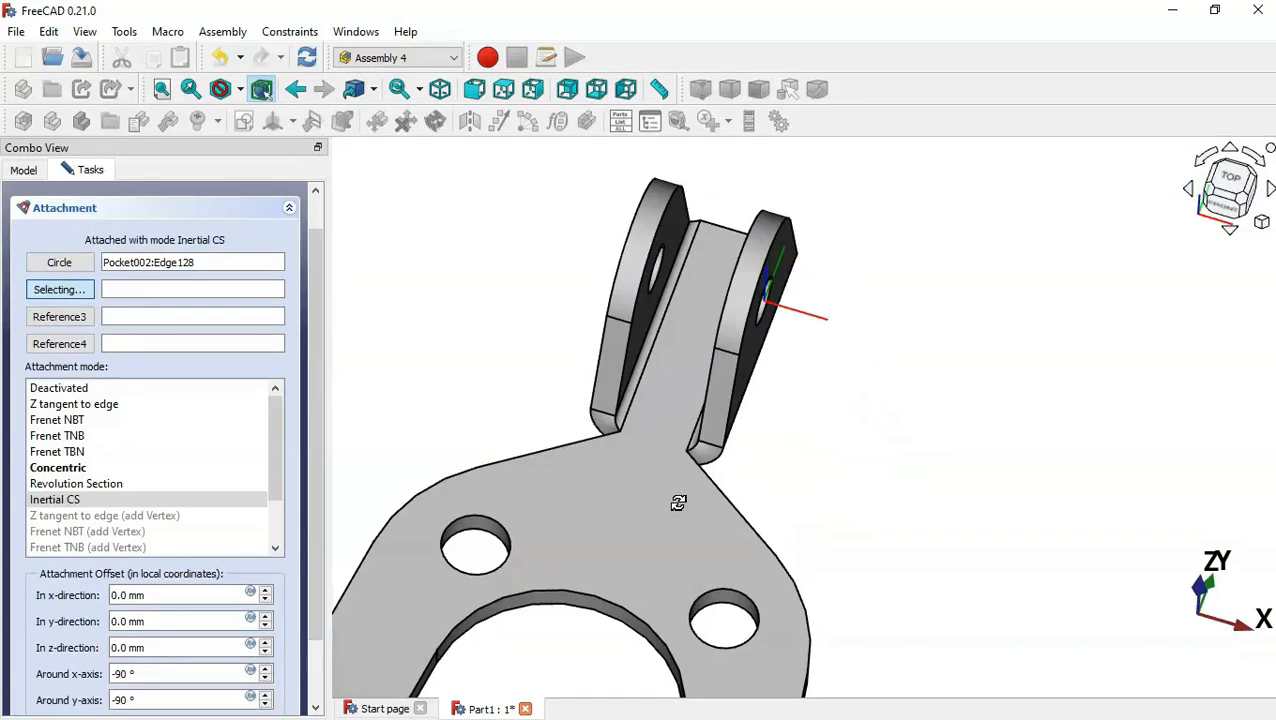
# Offset OP by -8 mm in the z-direction to centre it between the two small lugs, and accept the attachment
pyautogui.click(504, 89)
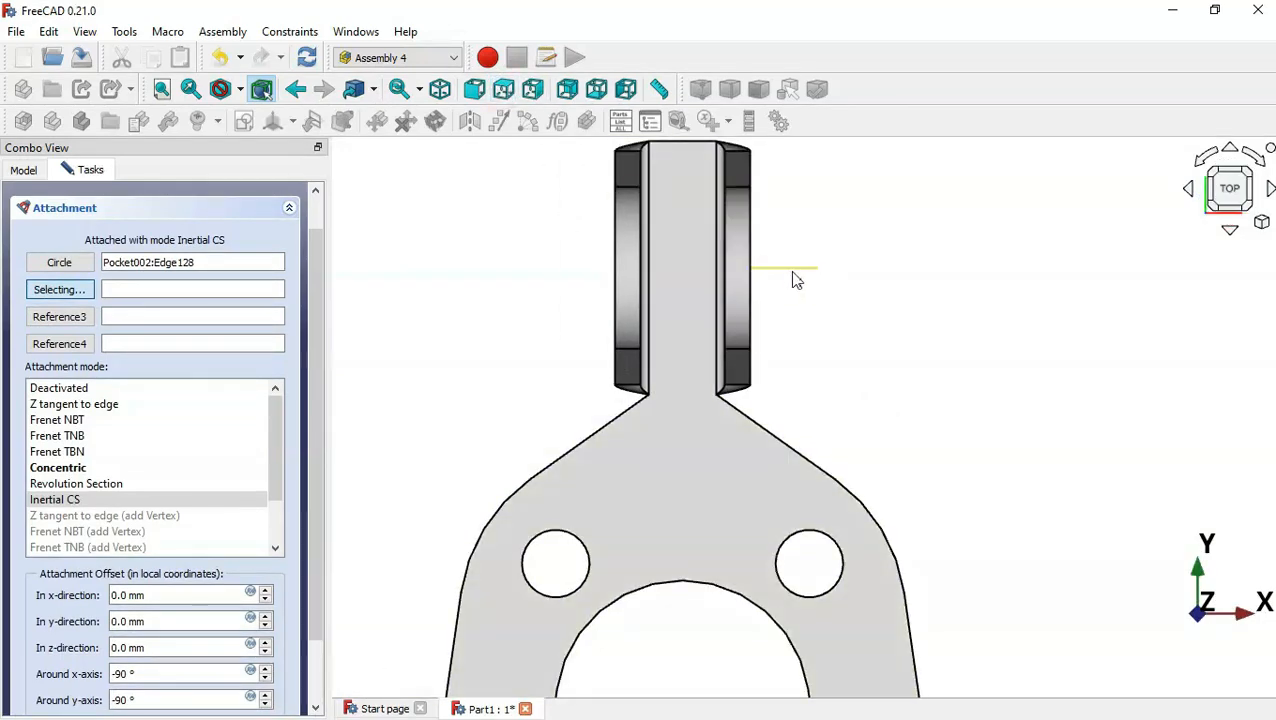
pyautogui.scroll(-2, 309, 436)
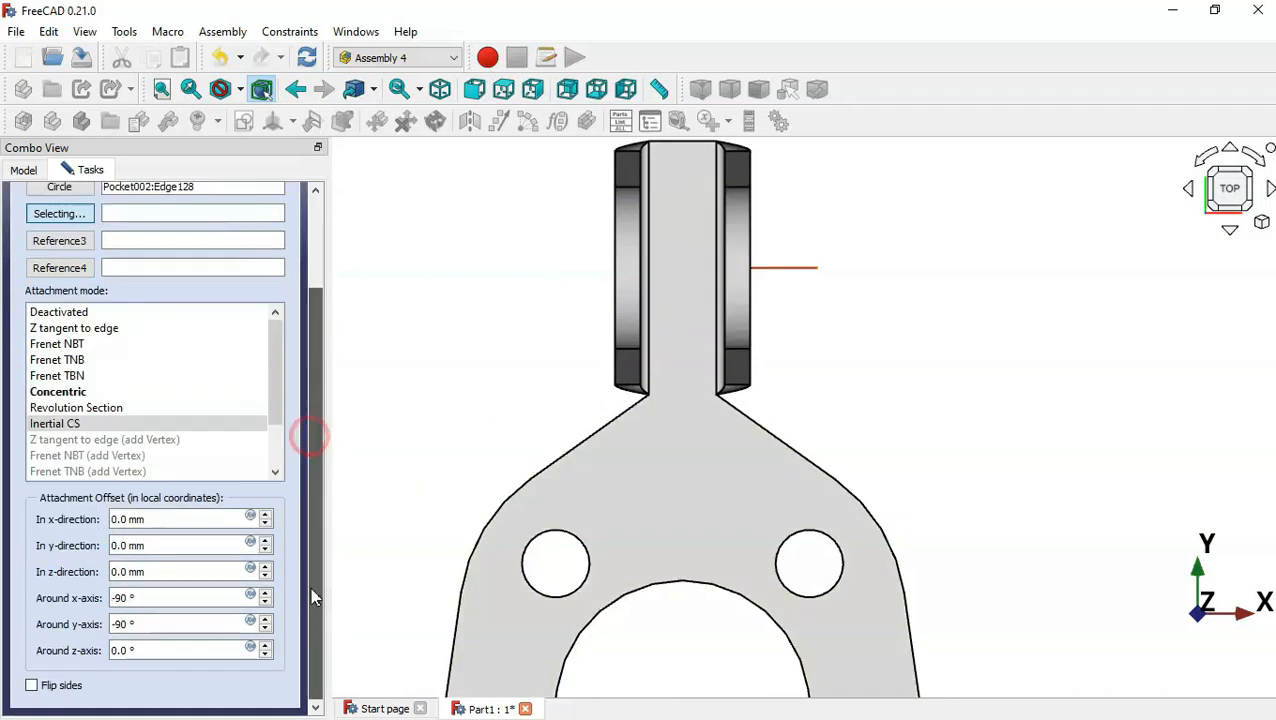
pyautogui.click(178, 572)
pyautogui.scroll(-2, 182, 572)
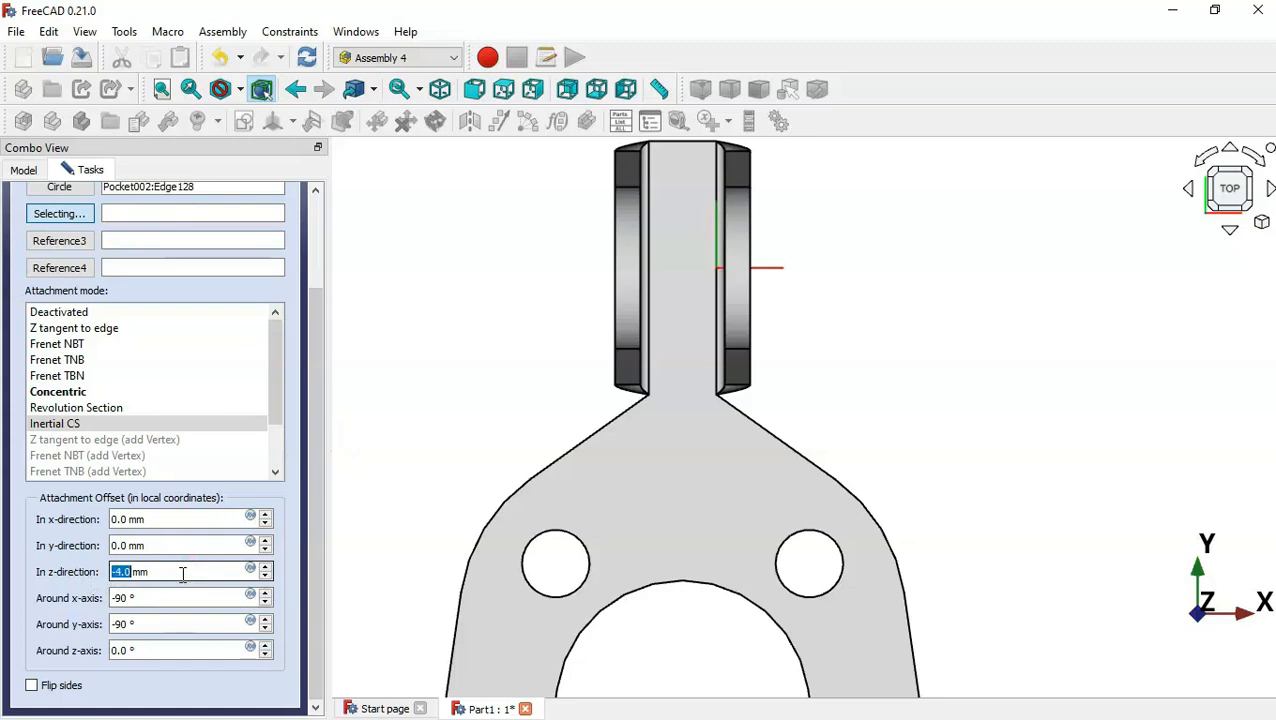
pyautogui.scroll(-4, 182, 573)
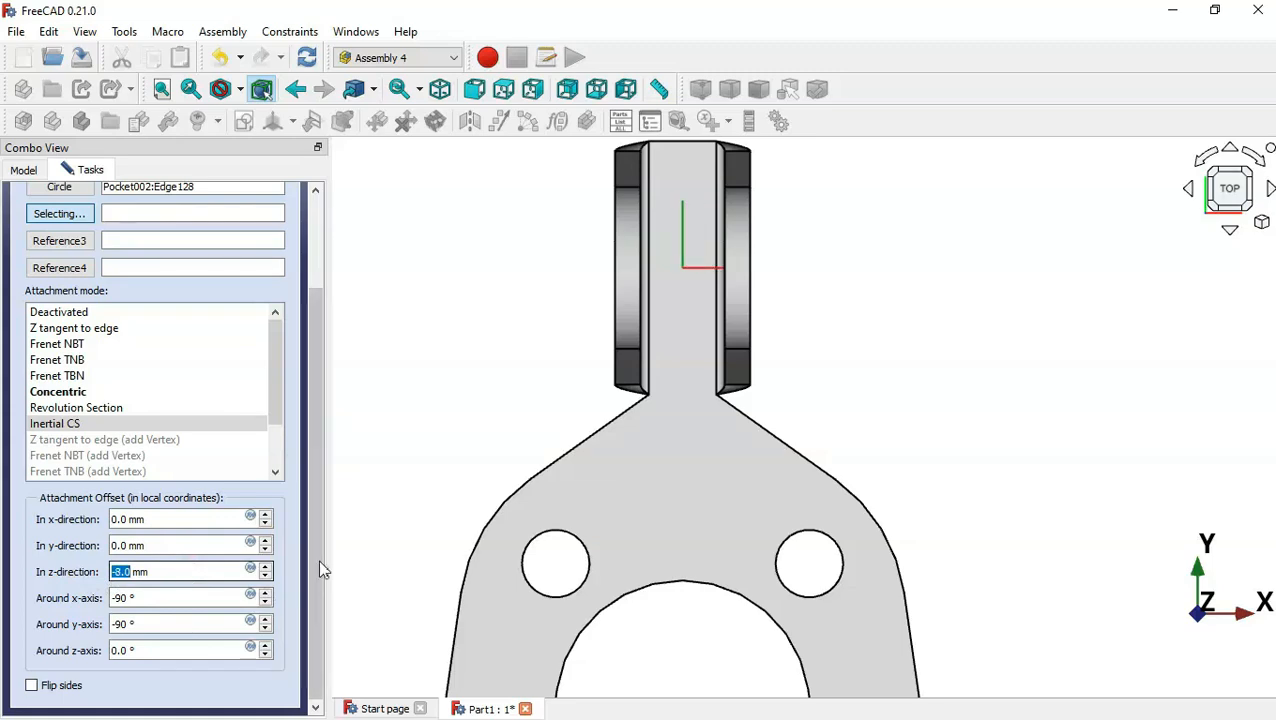
pyautogui.moveTo(321, 564); pyautogui.dragTo(321, 336)
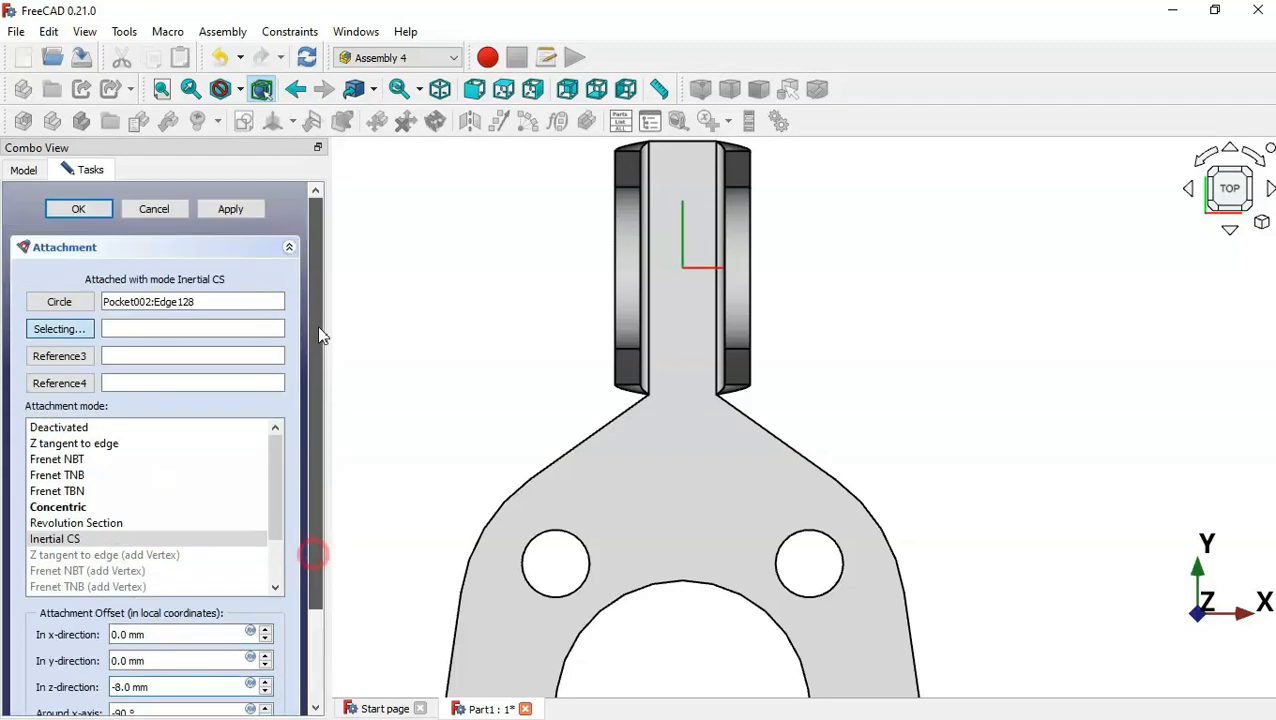
pyautogui.click(100, 220)
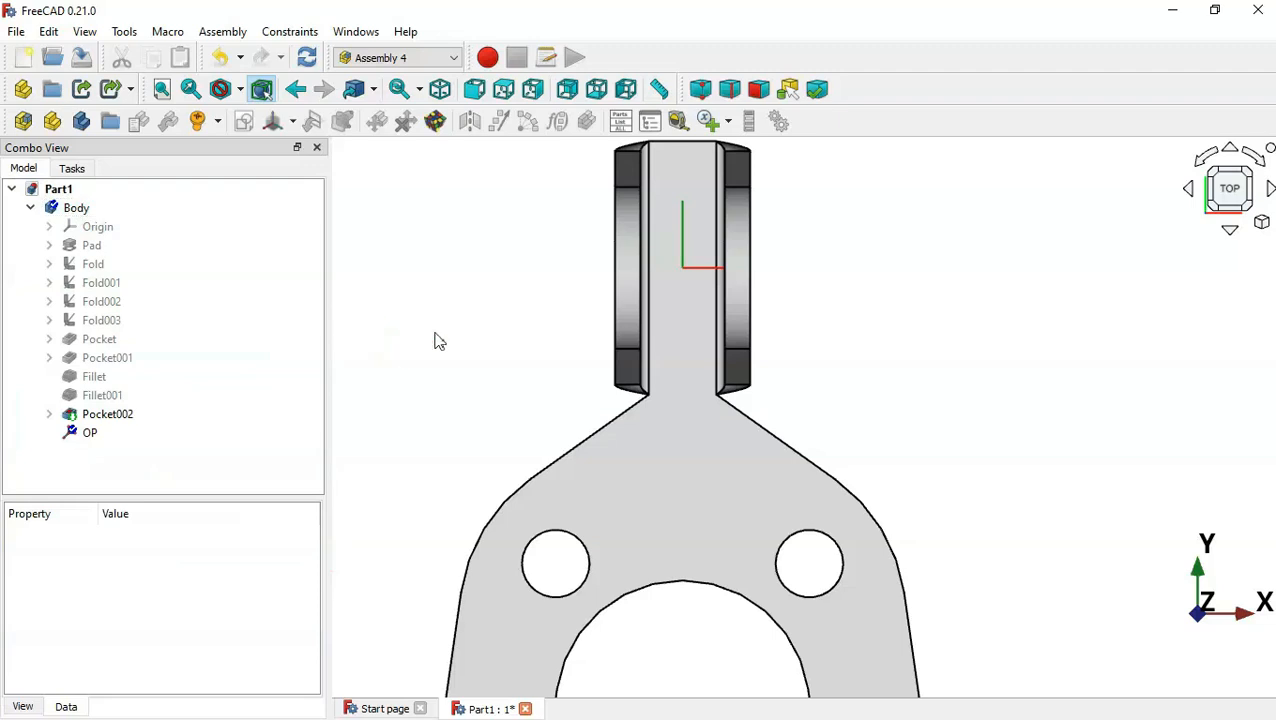
# Create a second local coordinate system named AP_P2 in Part1's Body
pyautogui.moveTo(732, 296); pyautogui.dragTo(752, 302, button='middle')
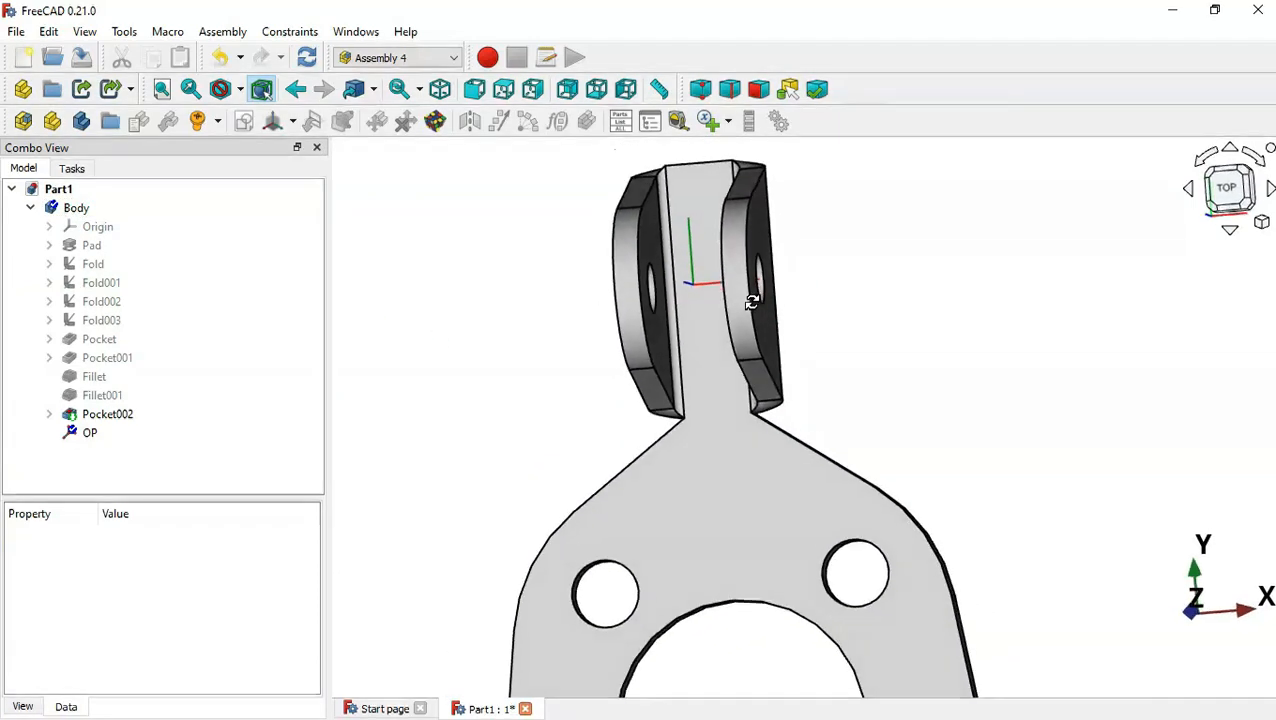
pyautogui.press('0')
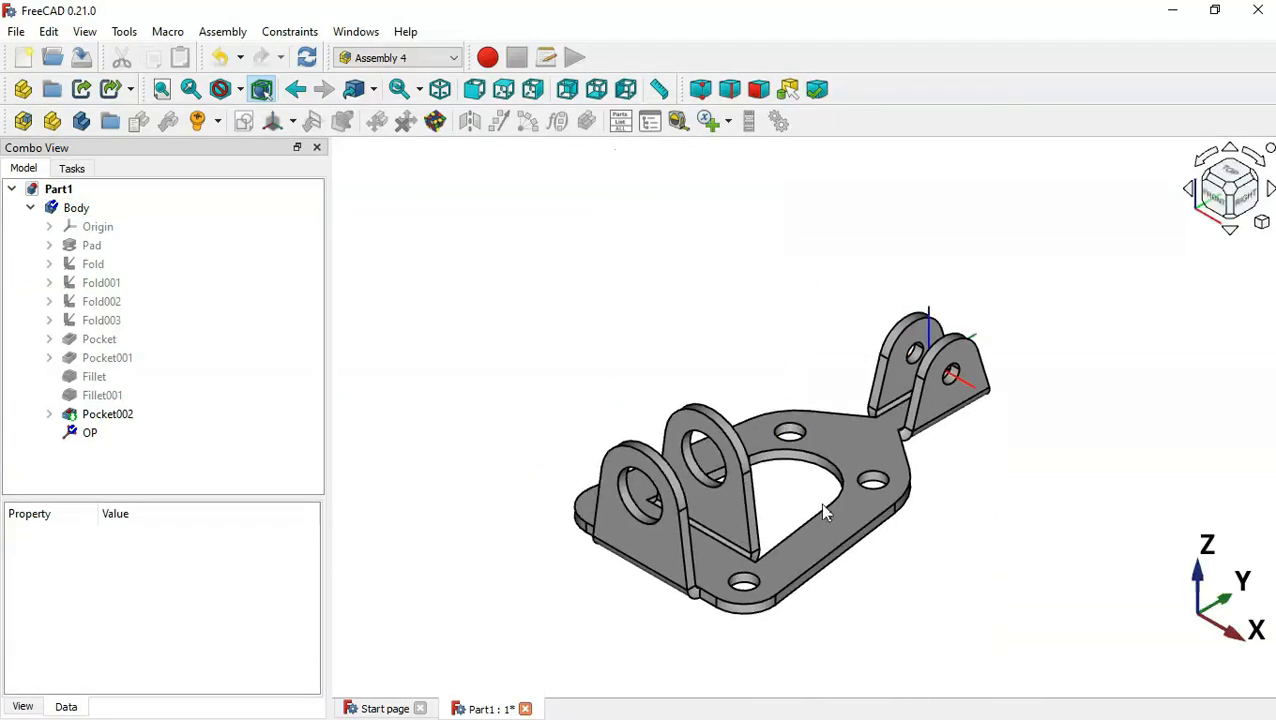
pyautogui.scroll(3, 825, 512)
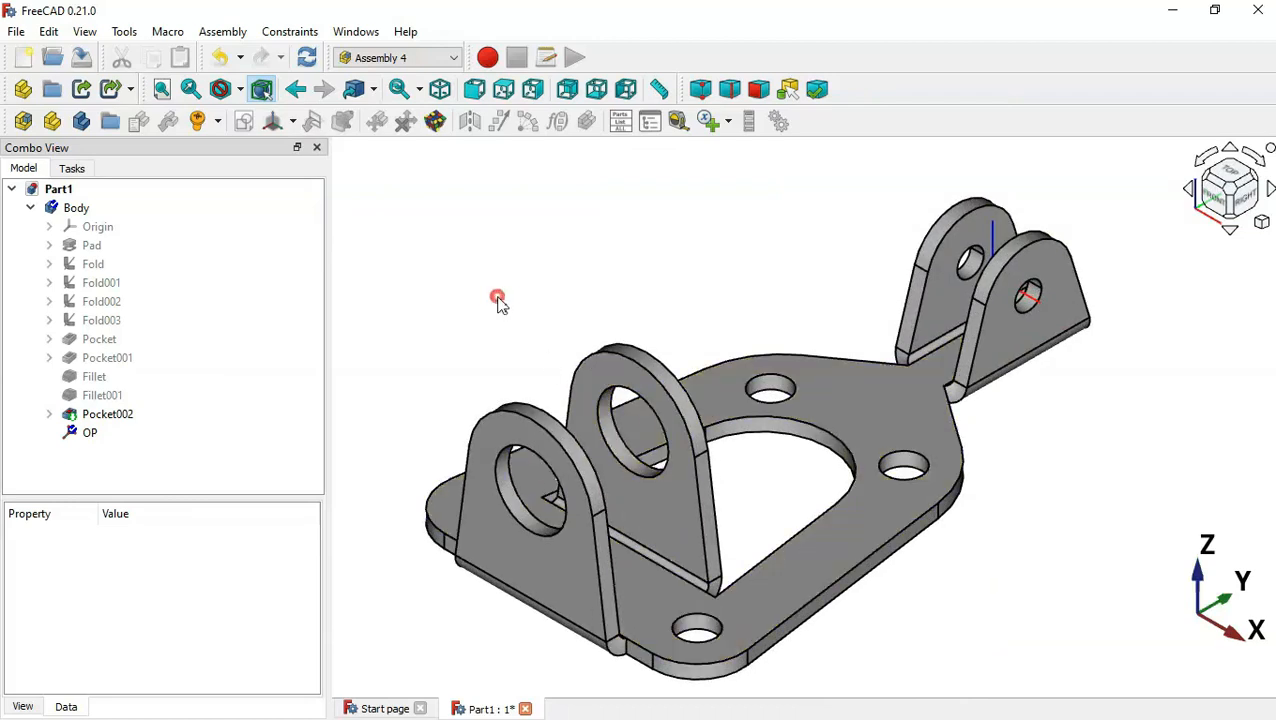
pyautogui.click(84, 212)
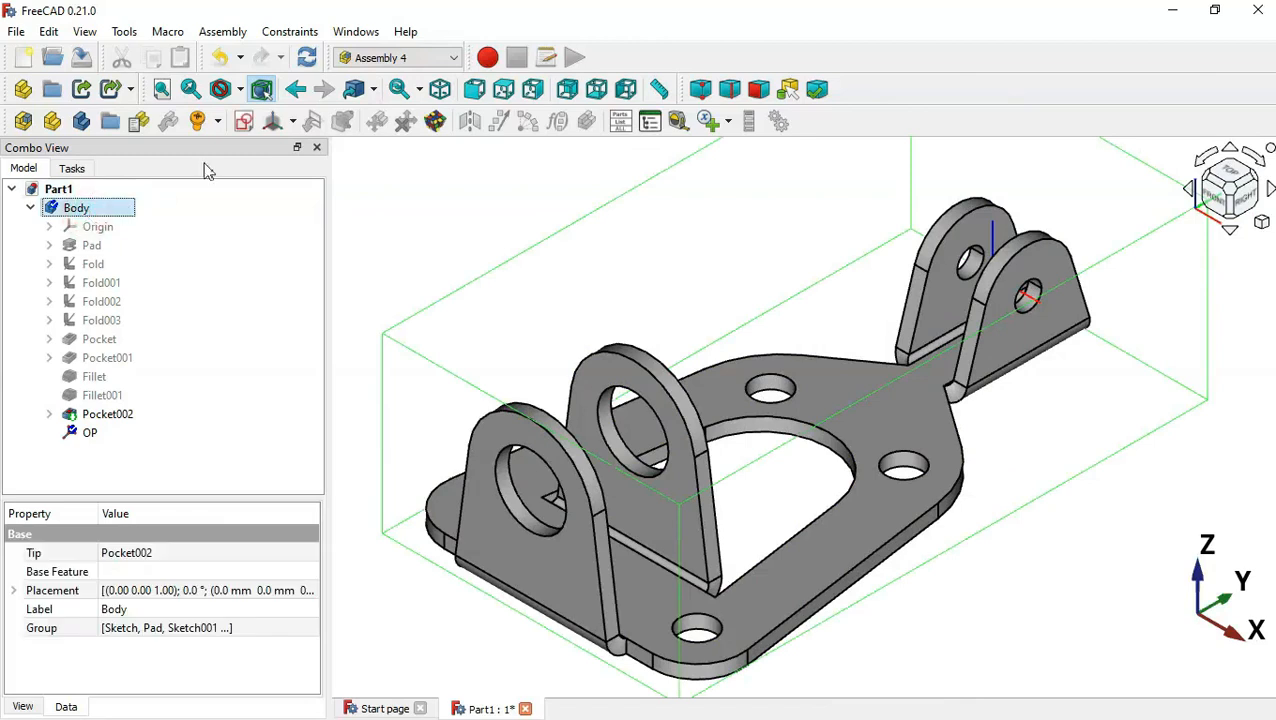
pyautogui.click(272, 121)
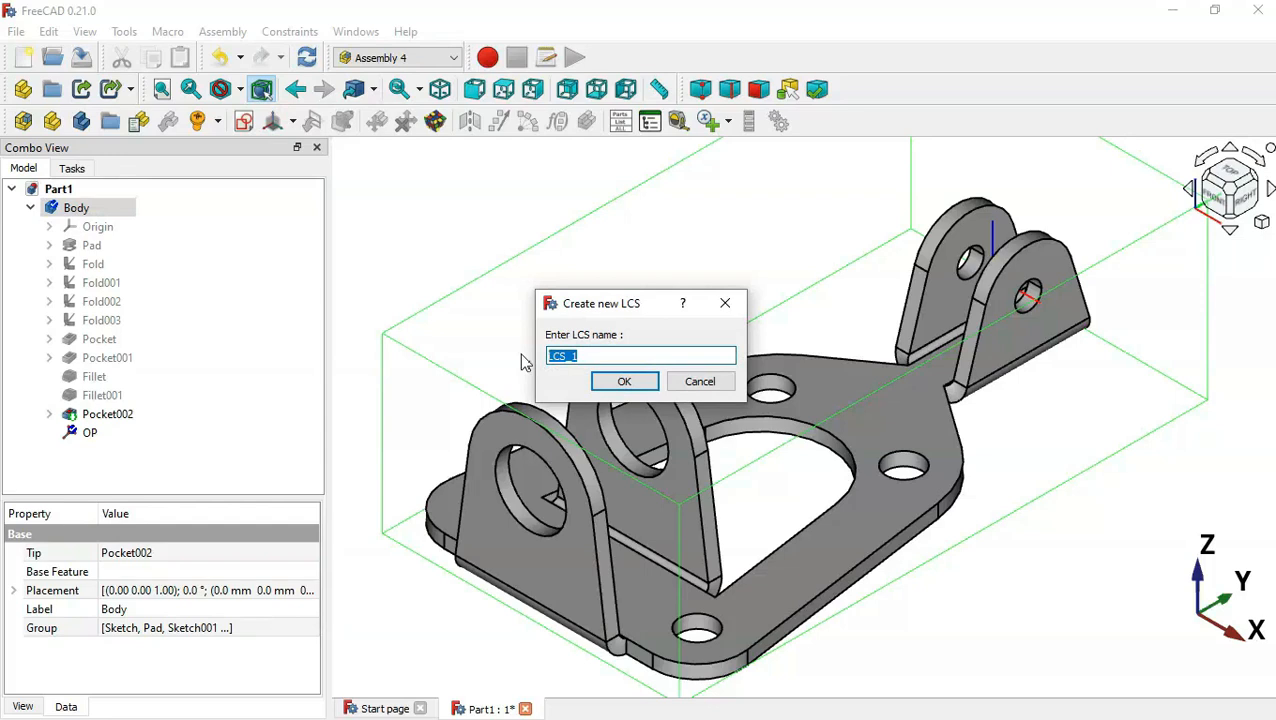
pyautogui.write('AP_P2')
pyautogui.press('Return')
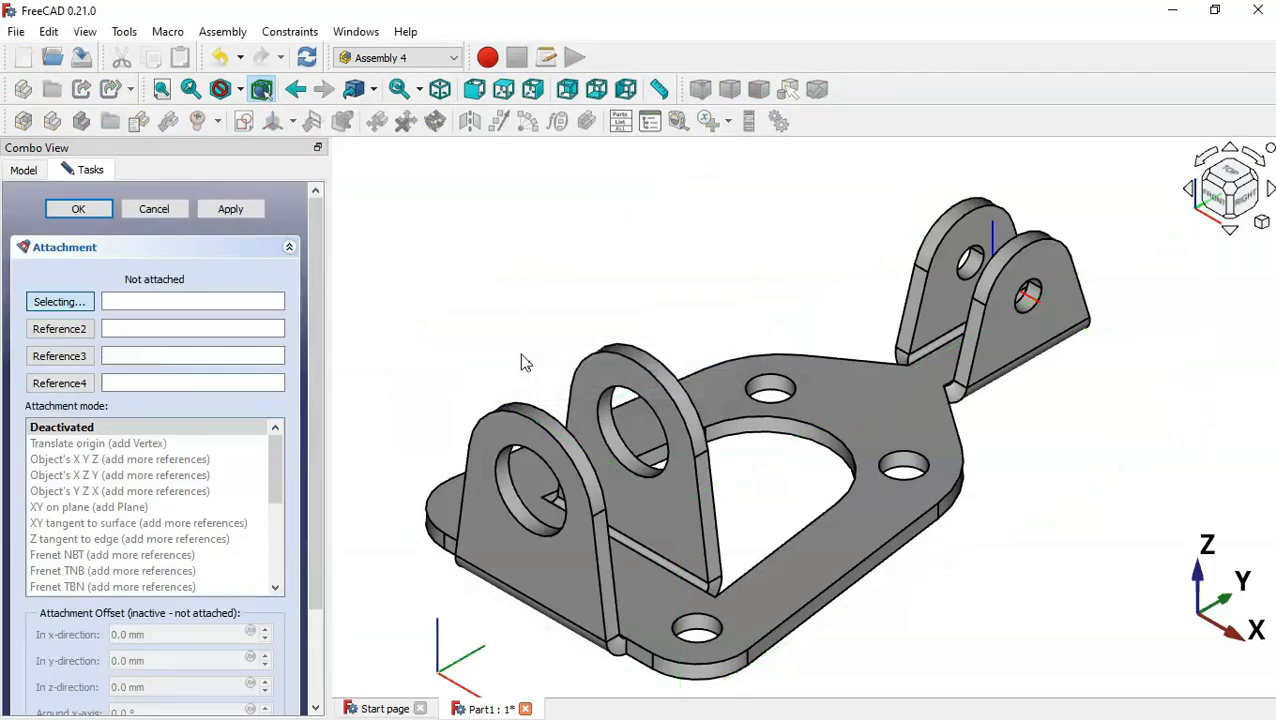
# Attach AP_P2 in Inertial CS mode to the far circular edge of the large hole in the lug nearer the small lugs
pyautogui.click(644, 468)
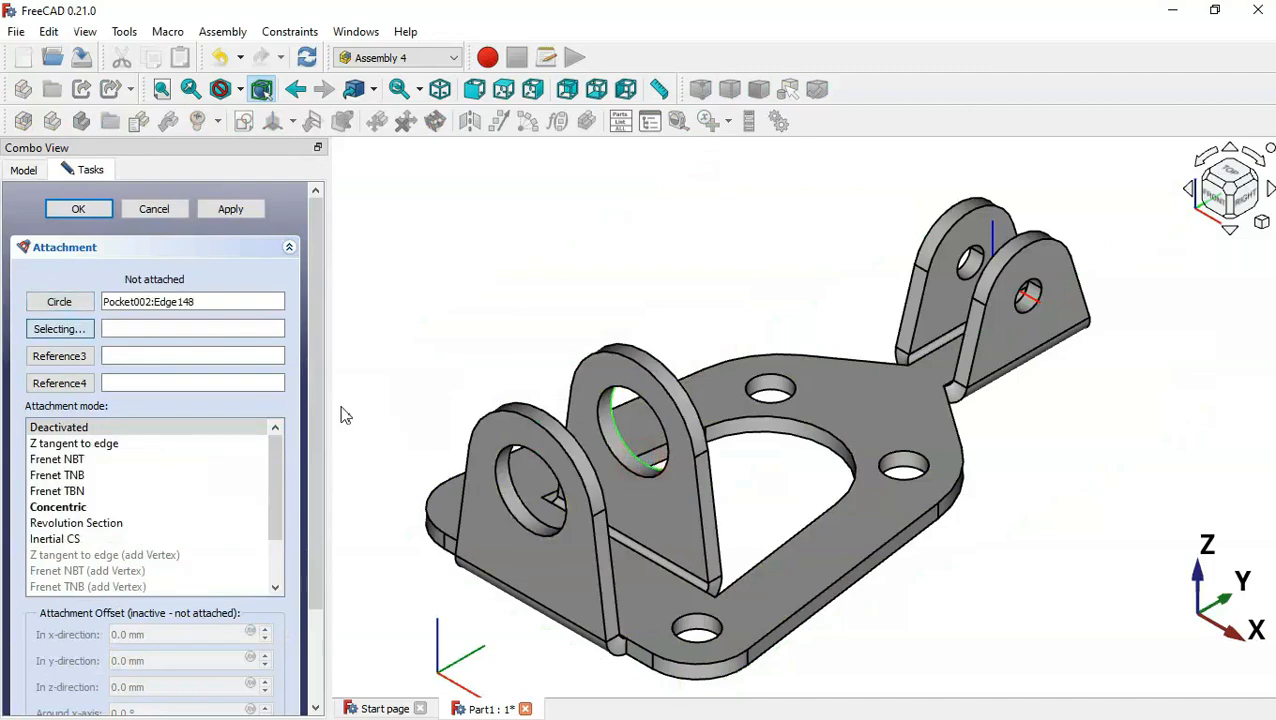
pyautogui.moveTo(313, 398); pyautogui.dragTo(315, 532)
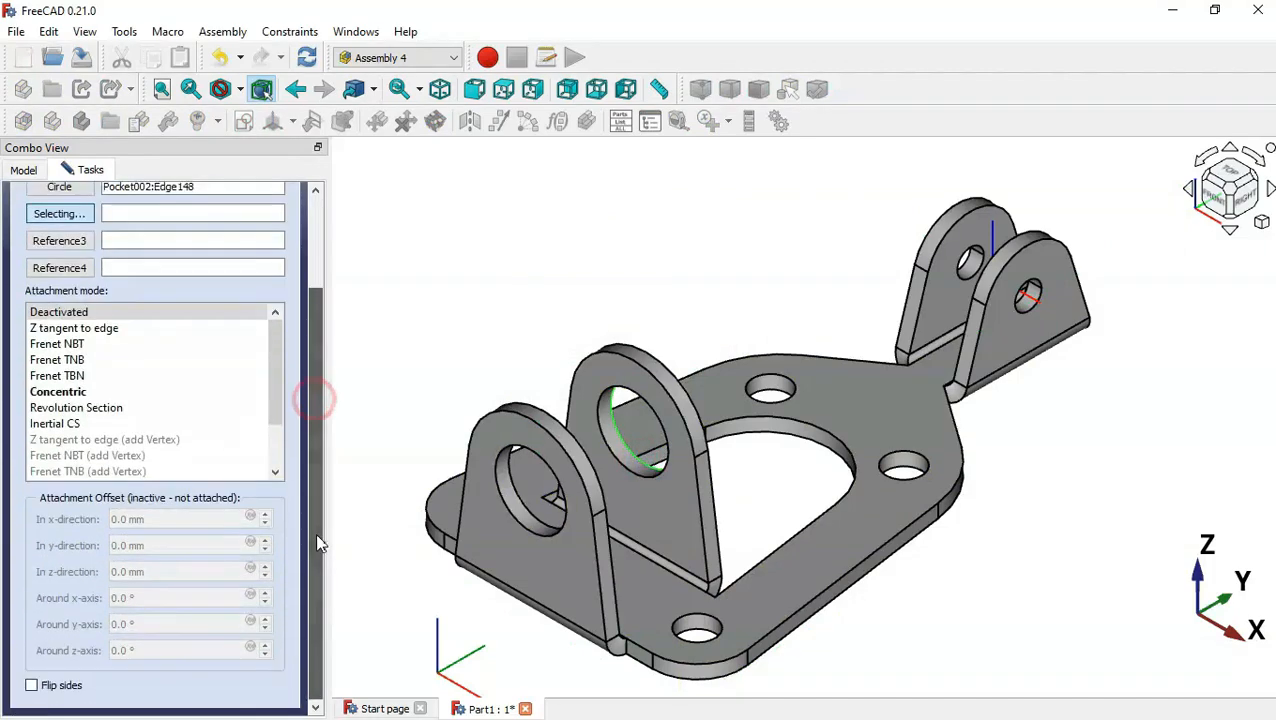
pyautogui.click(80, 425)
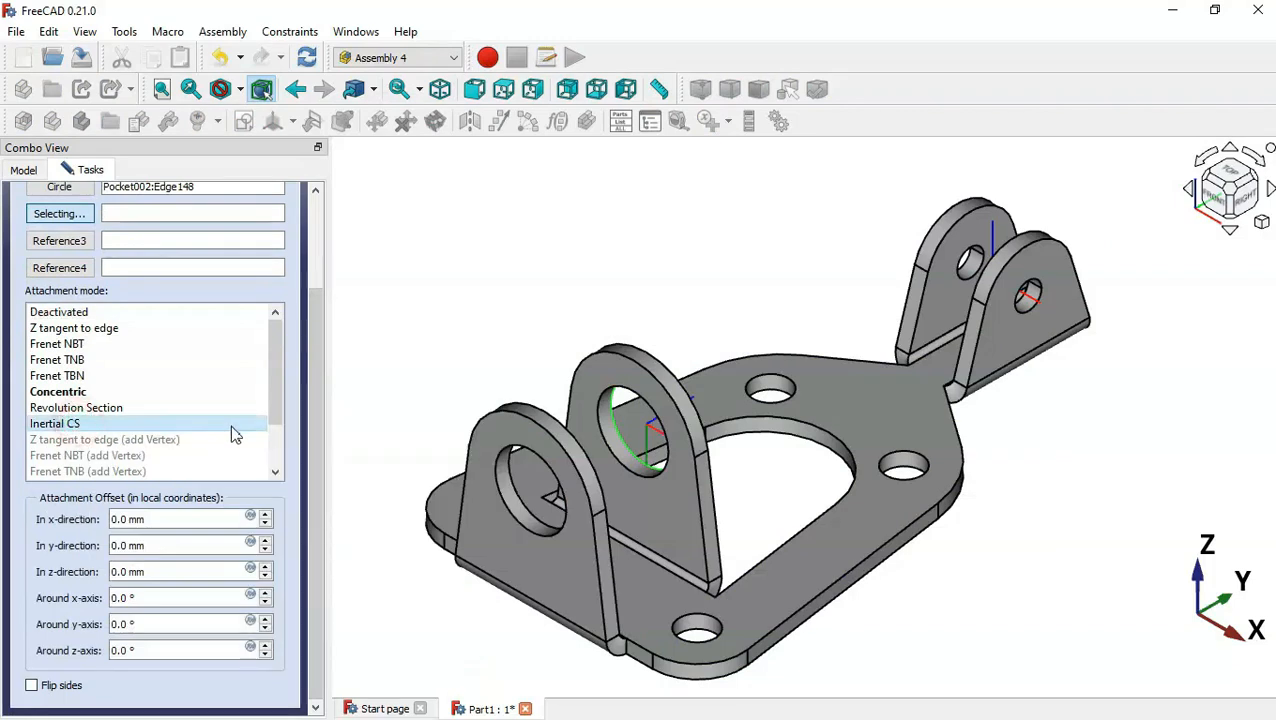
# Set AP_P2's attachment rotation around the x-axis to 90° and accept the attachment
pyautogui.tripleClick(171, 598)
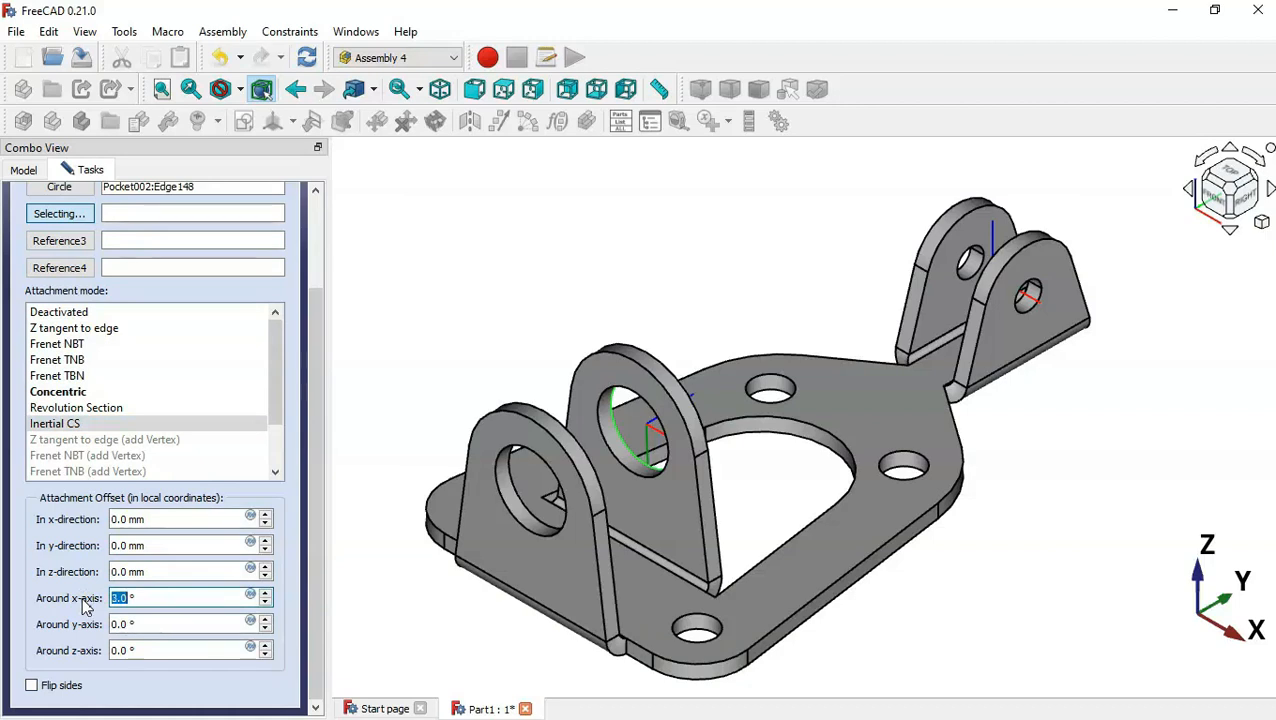
pyautogui.write('90')
pyautogui.scroll(2, 308, 535)
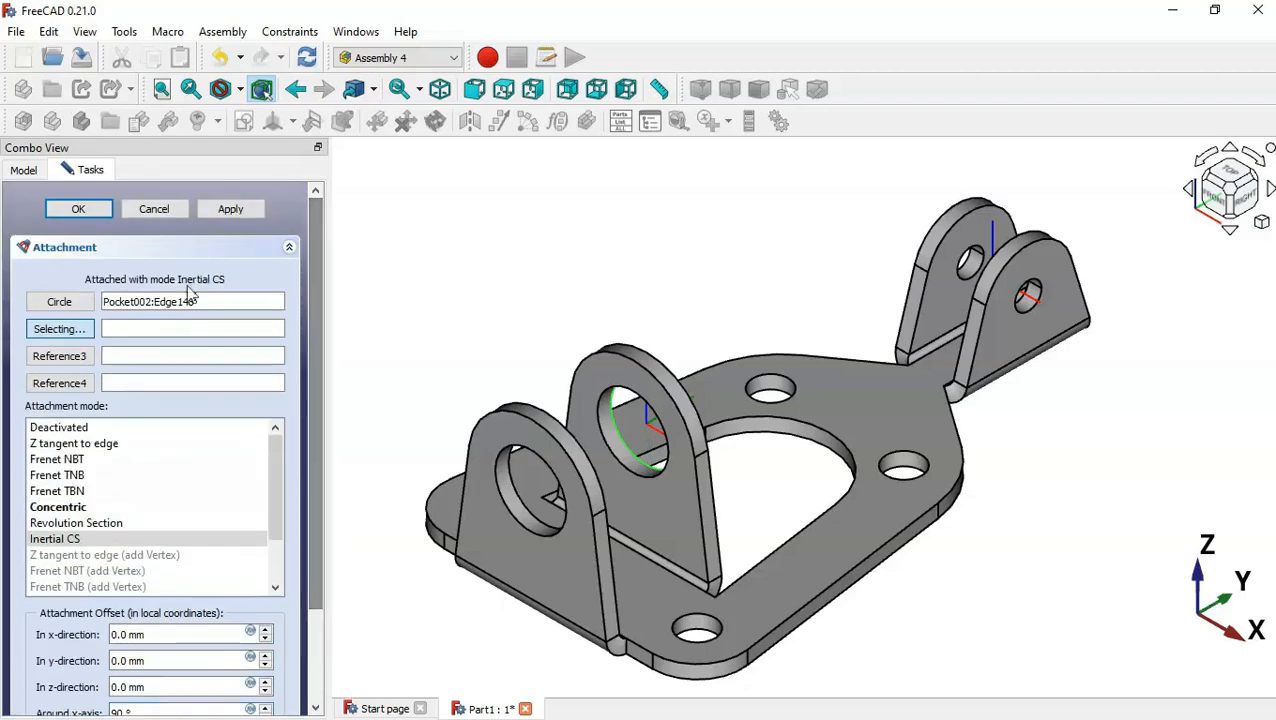
pyautogui.click(80, 211)
pyautogui.moveTo(928, 421); pyautogui.dragTo(851, 237, button='middle')
pyautogui.click(851, 237)
pyautogui.press('0')
pyautogui.click(693, 327)
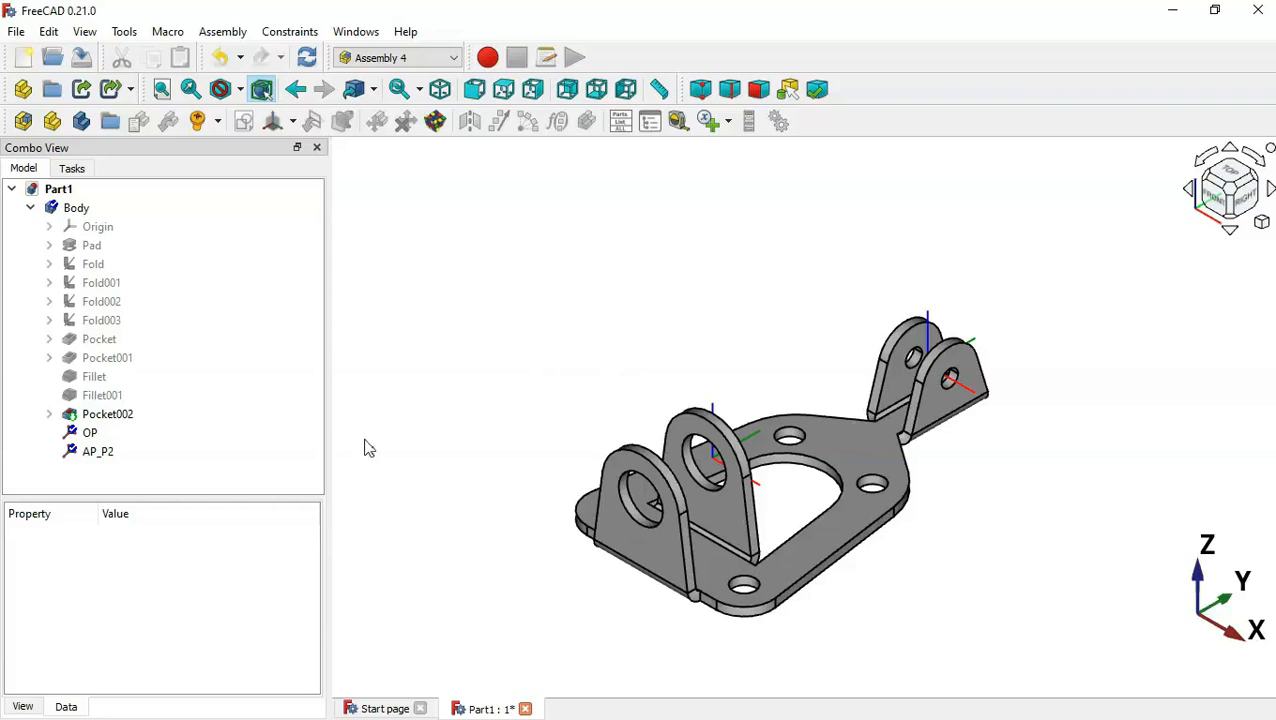
# Save Part1 and open Part2.FCStd from the Animation folder
pyautogui.click(82, 58)
pyautogui.click(52, 58)
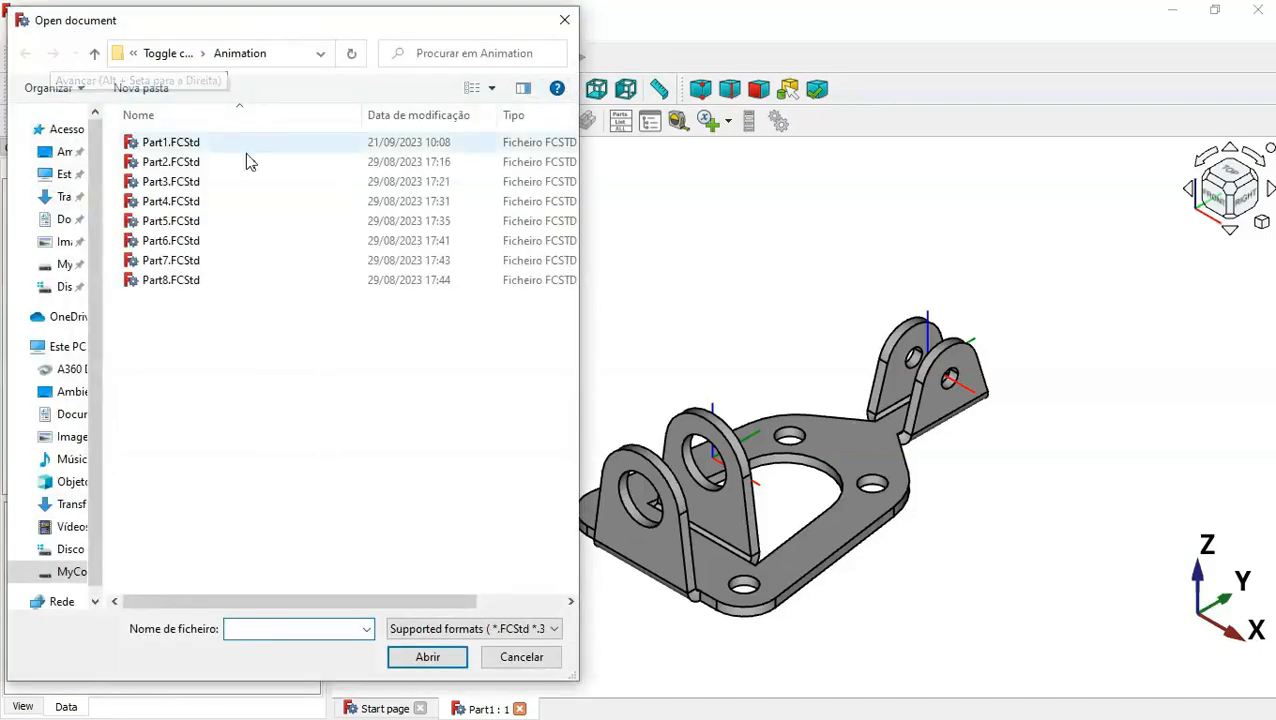
pyautogui.doubleClick(253, 163)
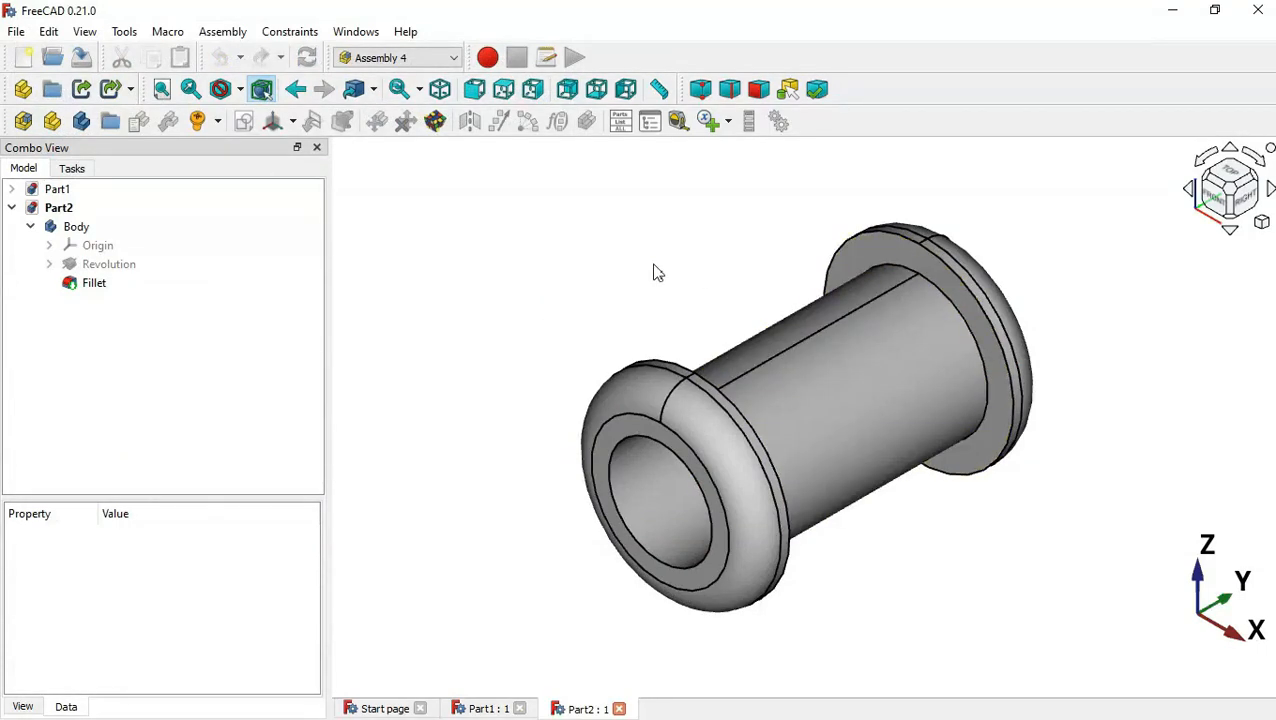
# Create a local coordinate system named OP in Part2's Body
pyautogui.click(112, 227)
pyautogui.click(274, 122)
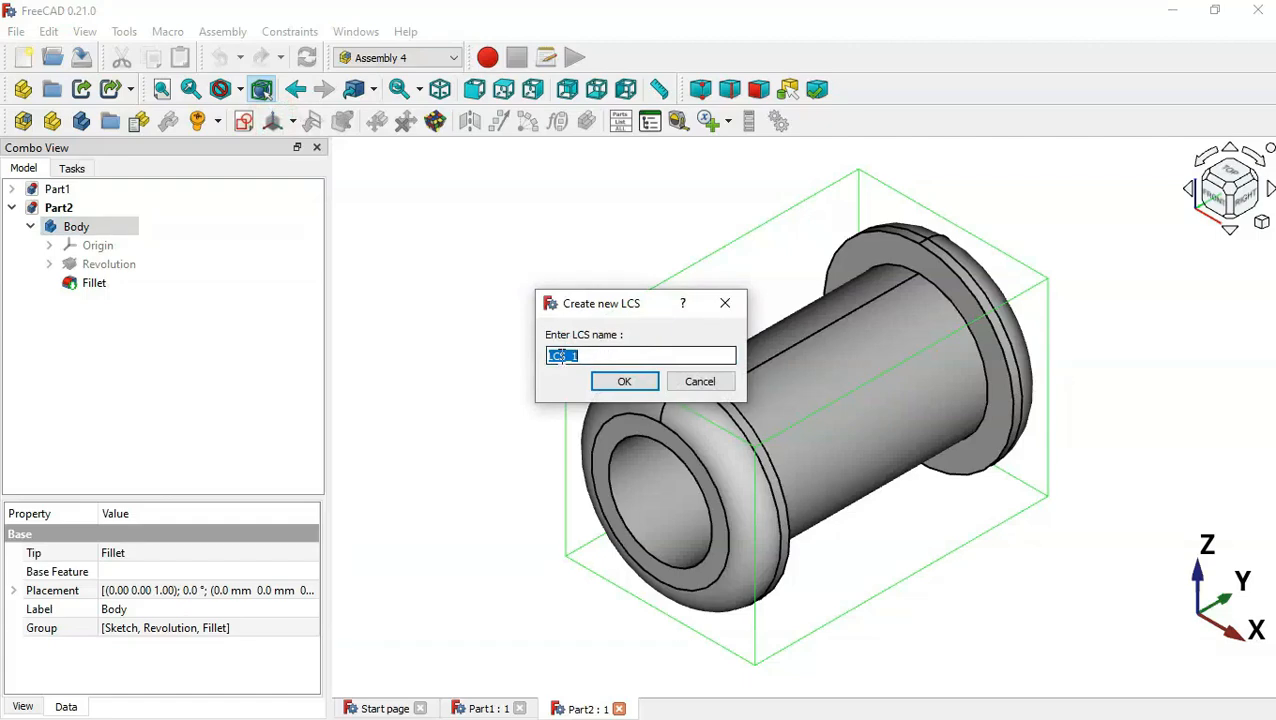
pyautogui.write('OP')
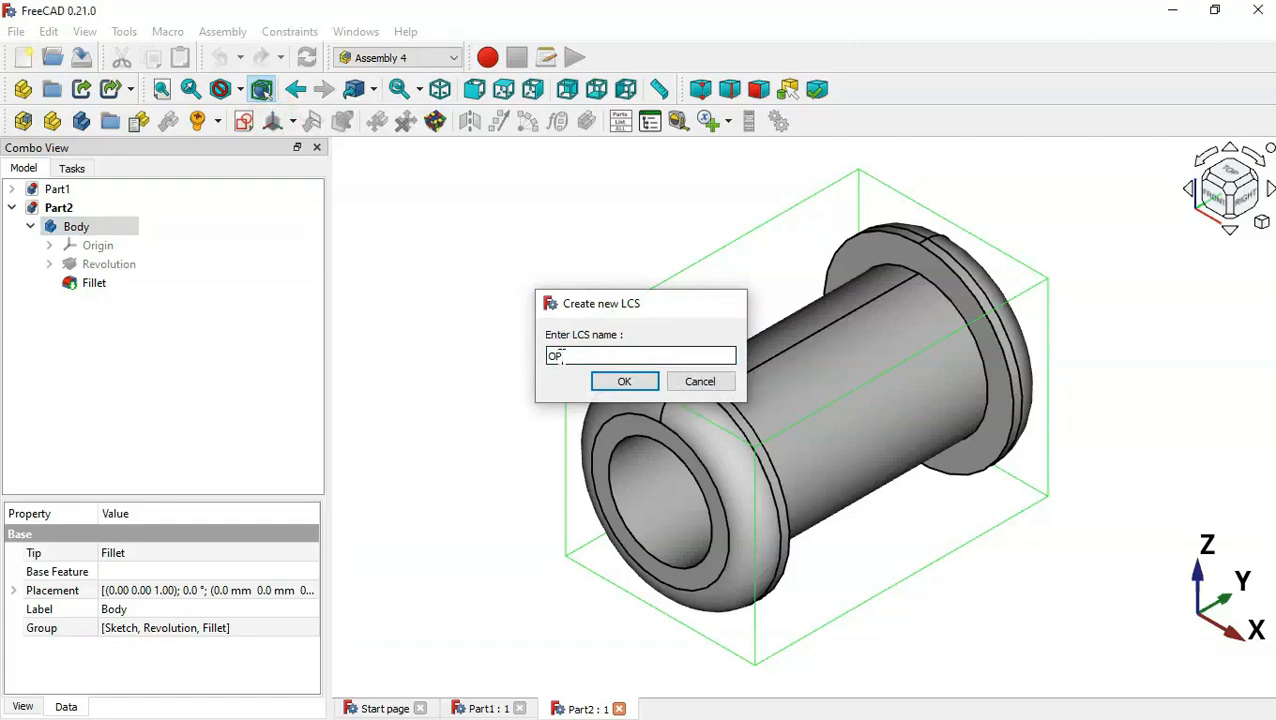
pyautogui.press('Return')
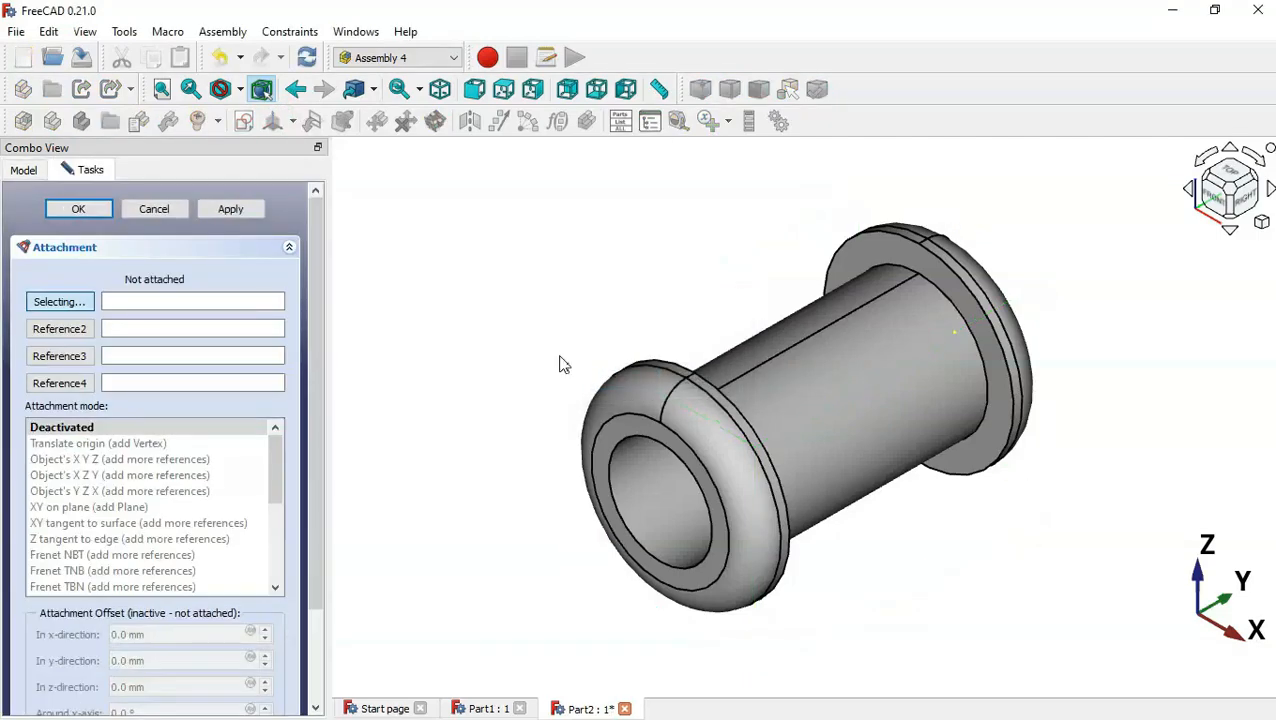
# Attach OP in Revolution Section mode to the outer circular edge of the far flange's inward-facing side
pyautogui.click(964, 289)
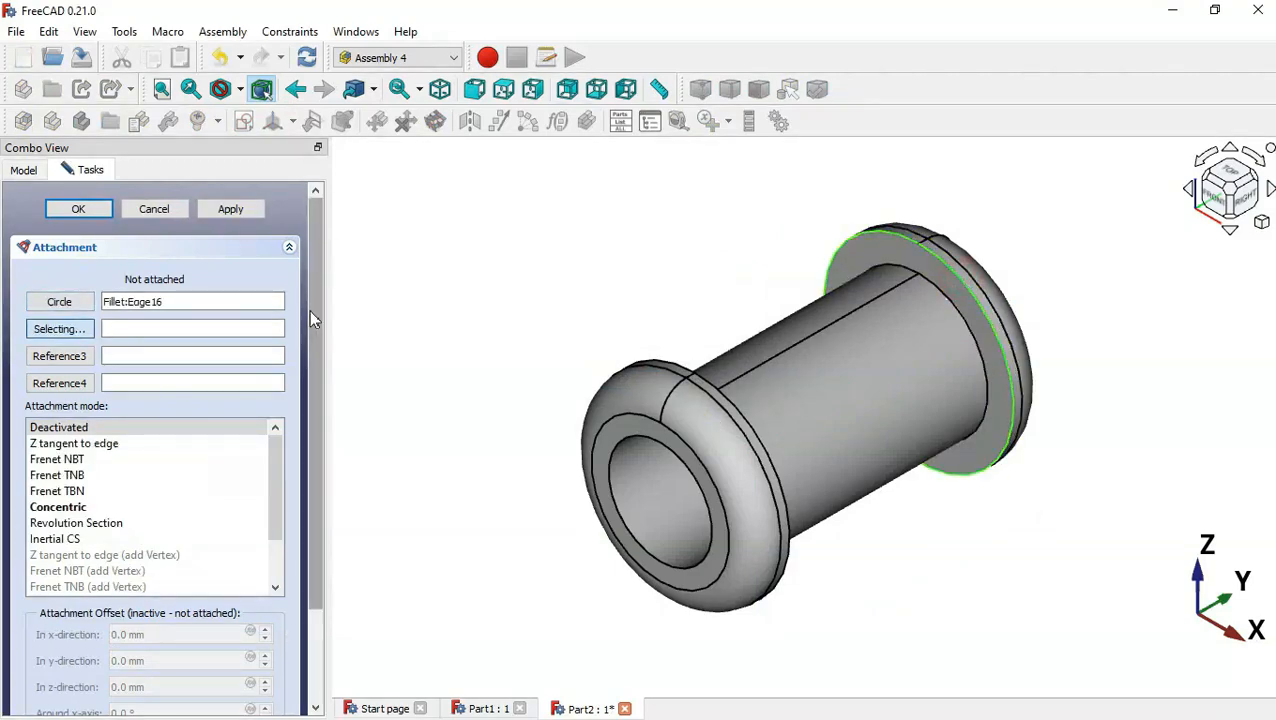
pyautogui.moveTo(309, 310); pyautogui.dragTo(333, 450)
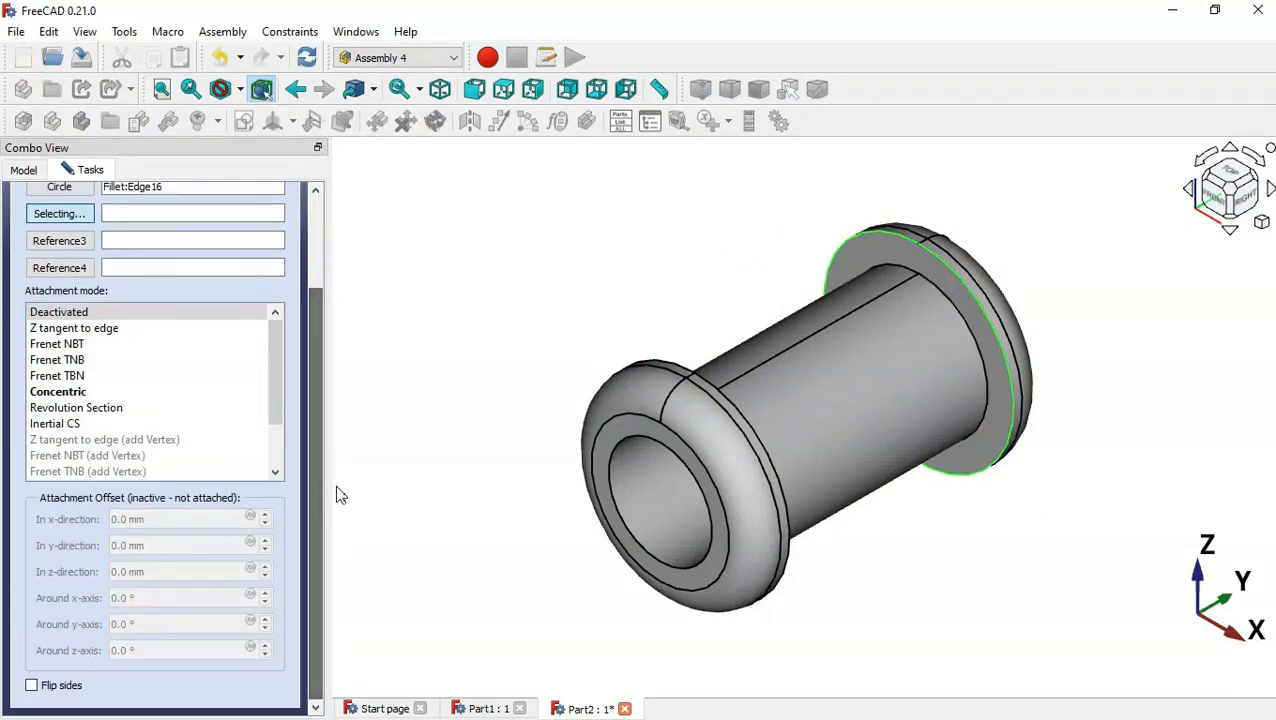
pyautogui.click(113, 408)
pyautogui.click(306, 408)
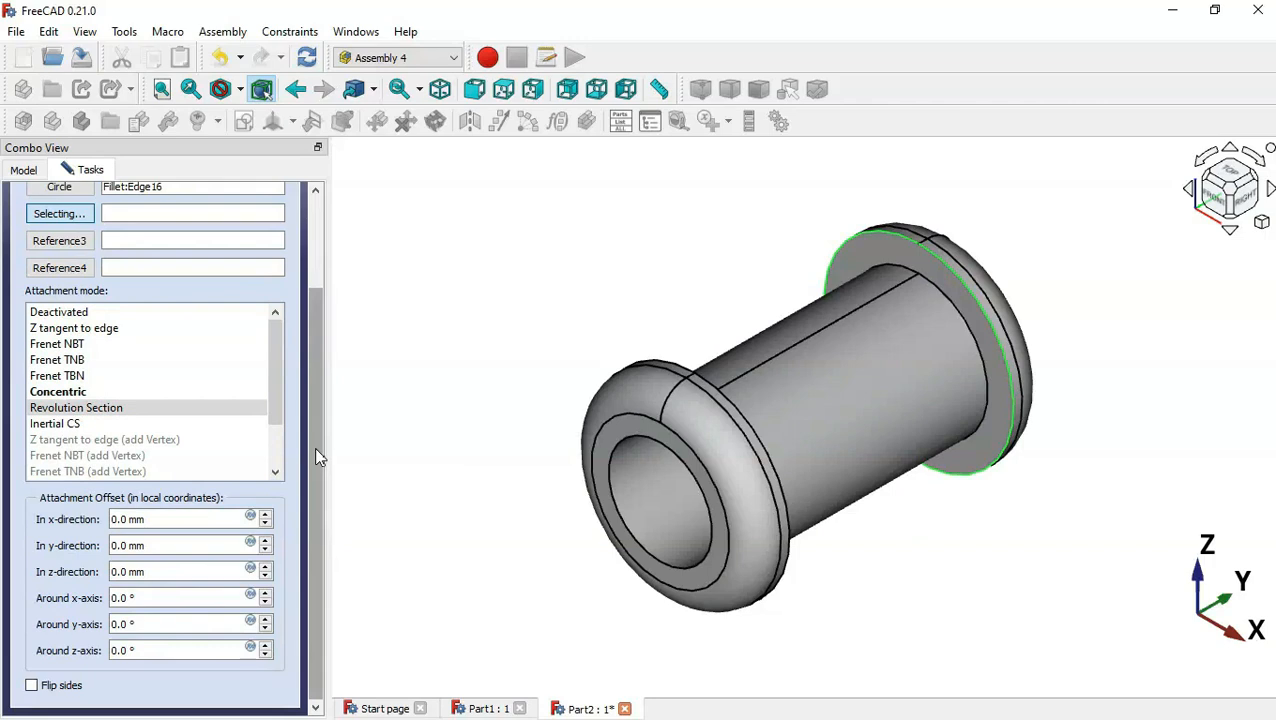
# Set OP's attachment rotation around the y-axis to 90° and accept the attachment
pyautogui.click(158, 625)
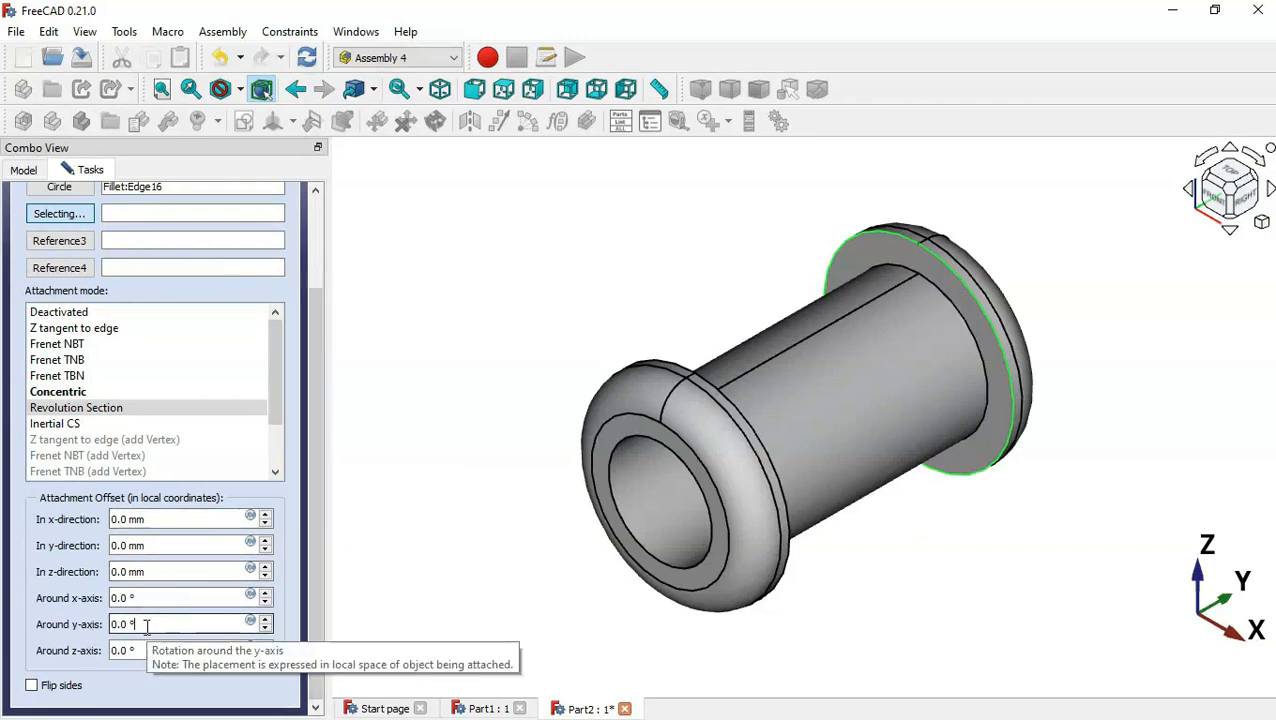
pyautogui.write('90')
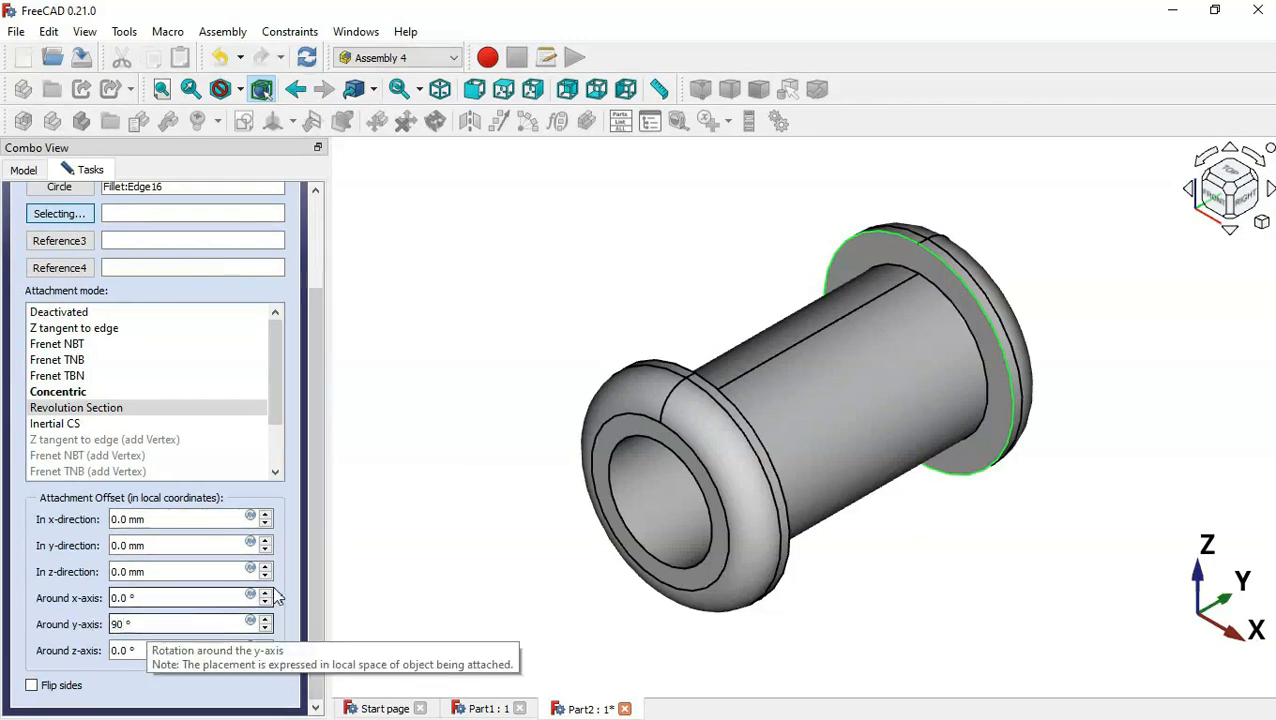
pyautogui.moveTo(309, 588); pyautogui.dragTo(314, 450)
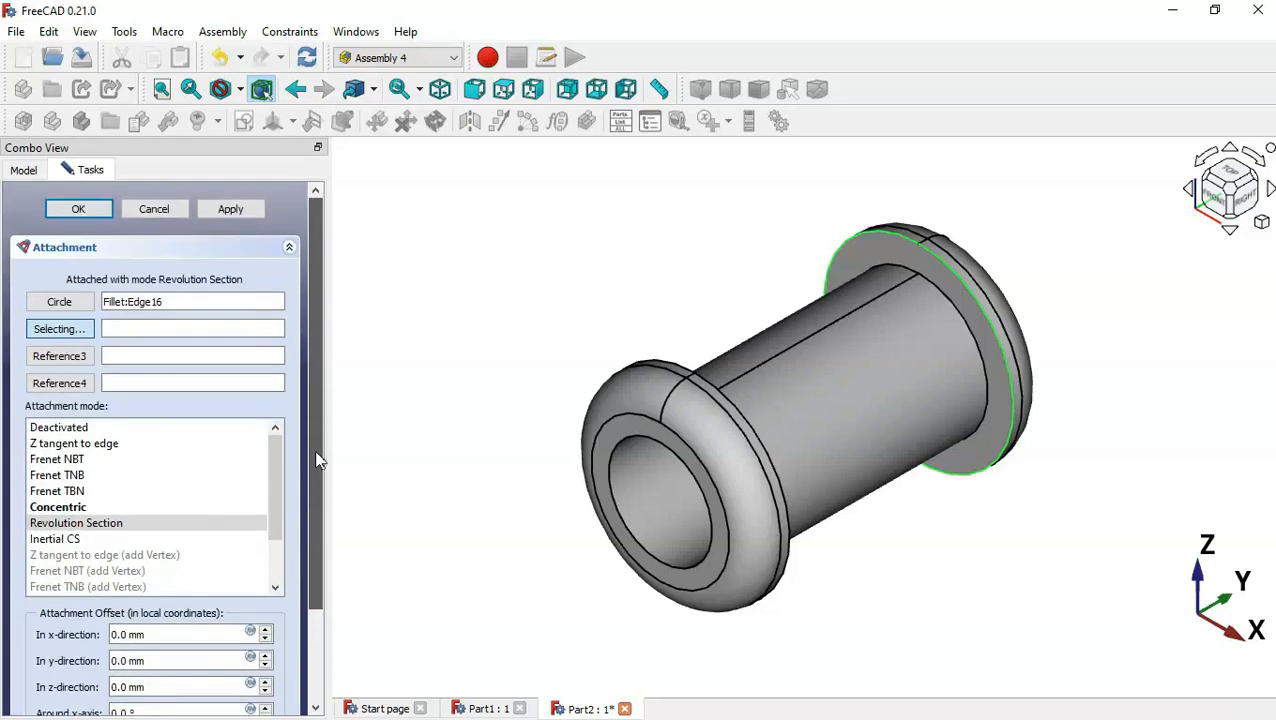
pyautogui.click(696, 619)
pyautogui.moveTo(1009, 578); pyautogui.dragTo(718, 502)
pyautogui.press('0')
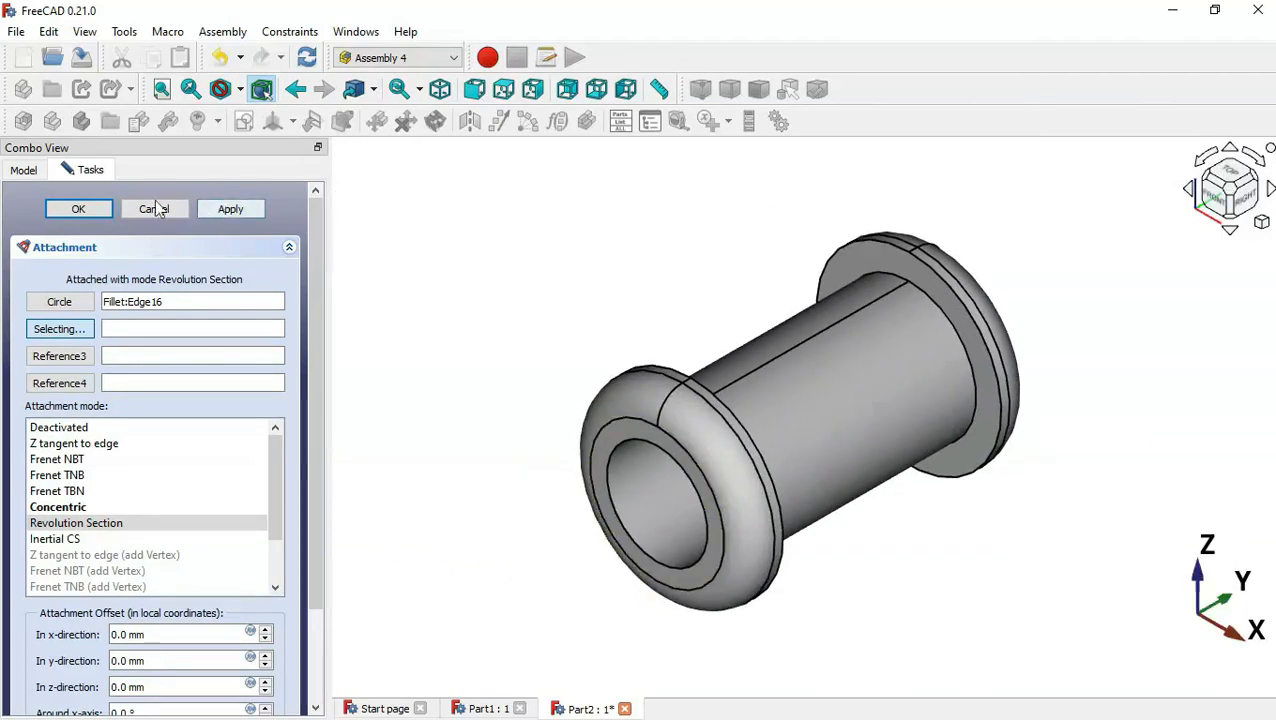
pyautogui.click(95, 203)
pyautogui.click(96, 207)
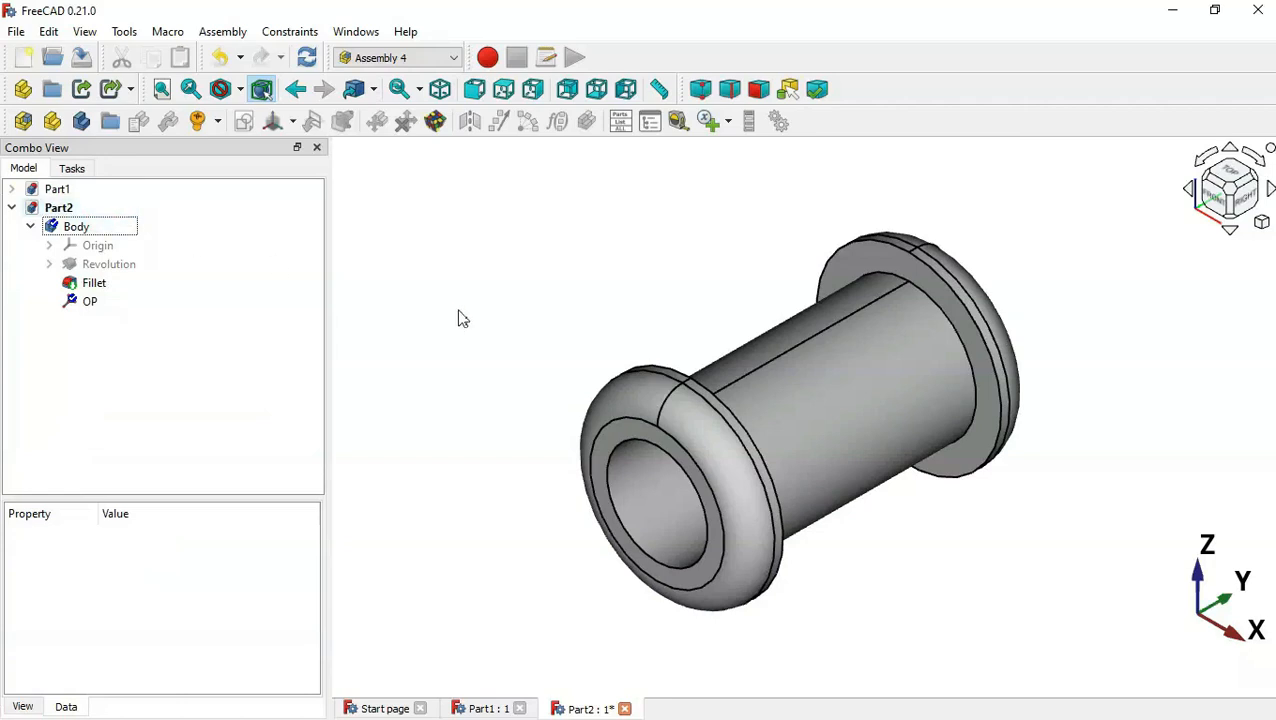
pyautogui.click(459, 314)
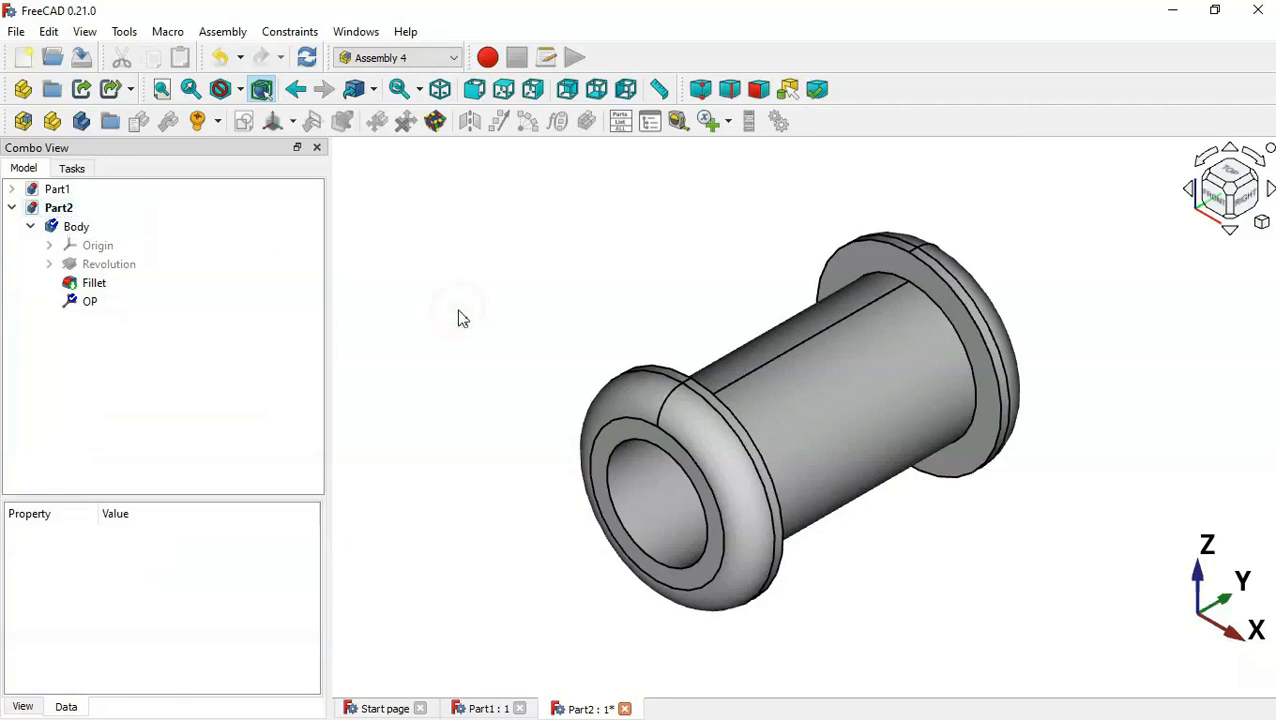
# Save Part2 and open Part3.FCStd from the Animation folder
pyautogui.click(81, 57)
pyautogui.click(52, 57)
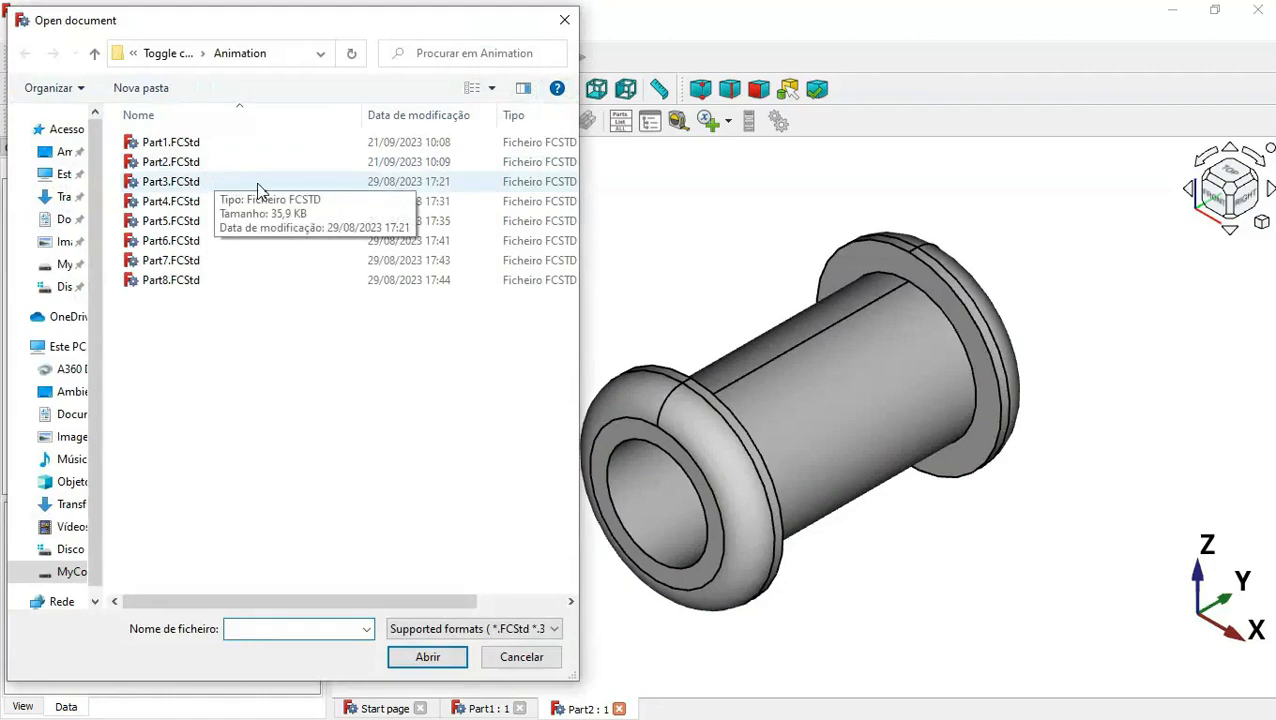
pyautogui.doubleClick(257, 186)
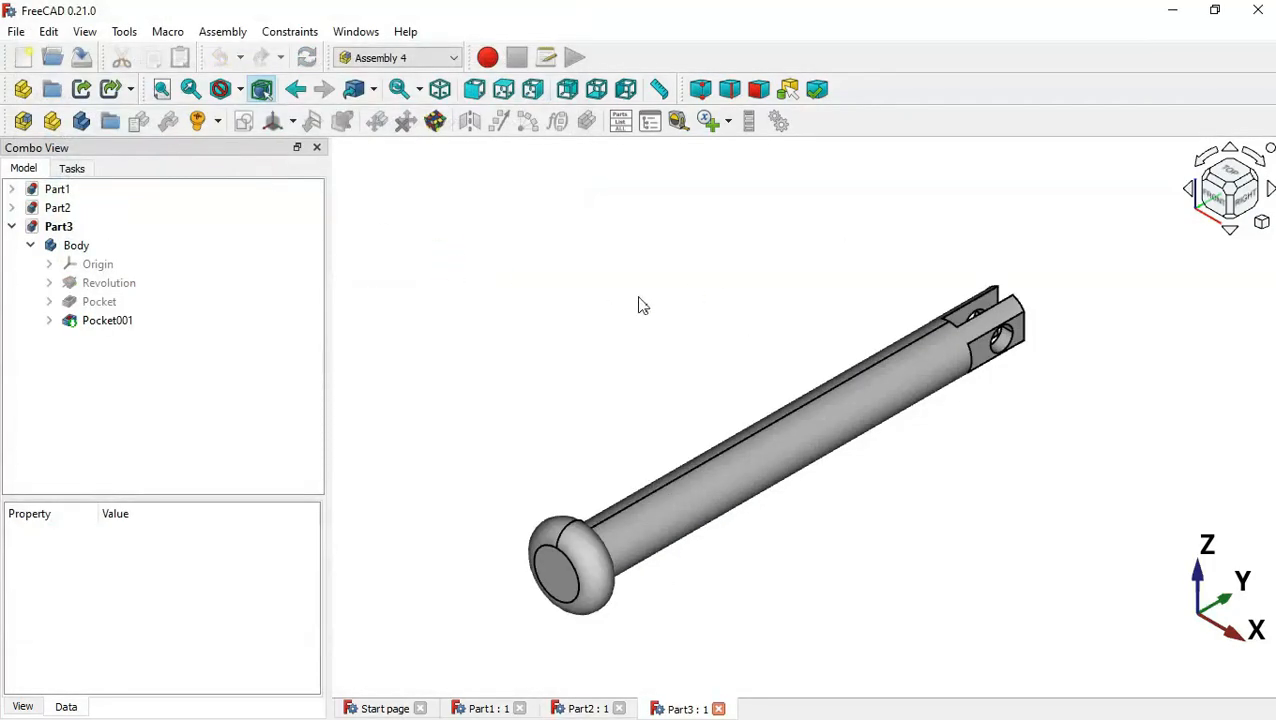
# Create a local coordinate system named OP in Part3's Body
pyautogui.click(100, 246)
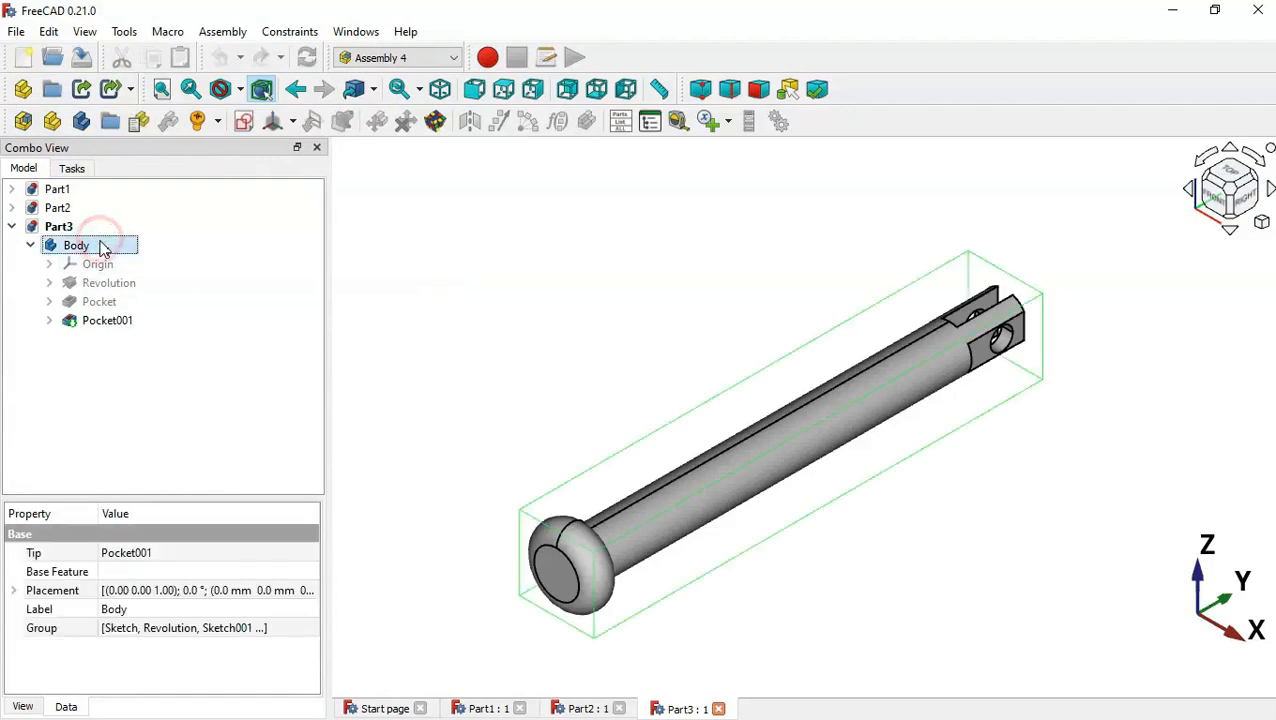
pyautogui.click(274, 121)
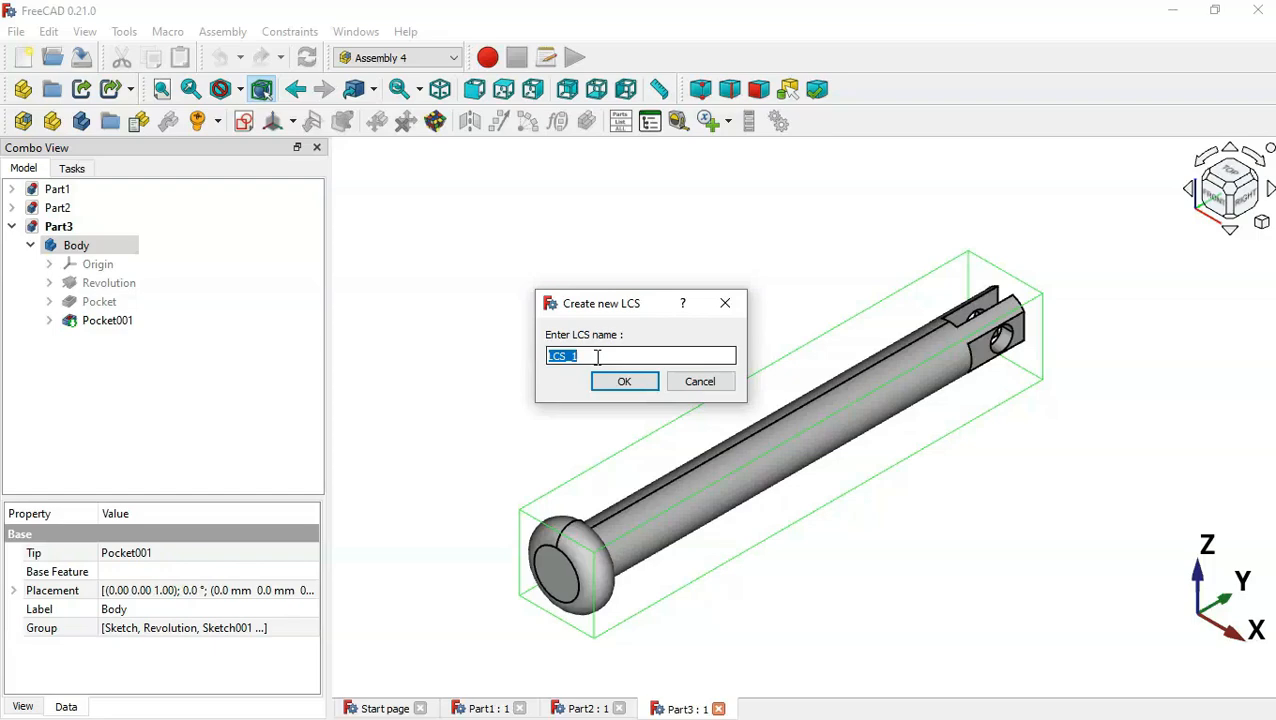
pyautogui.write('OP')
pyautogui.press('Return')
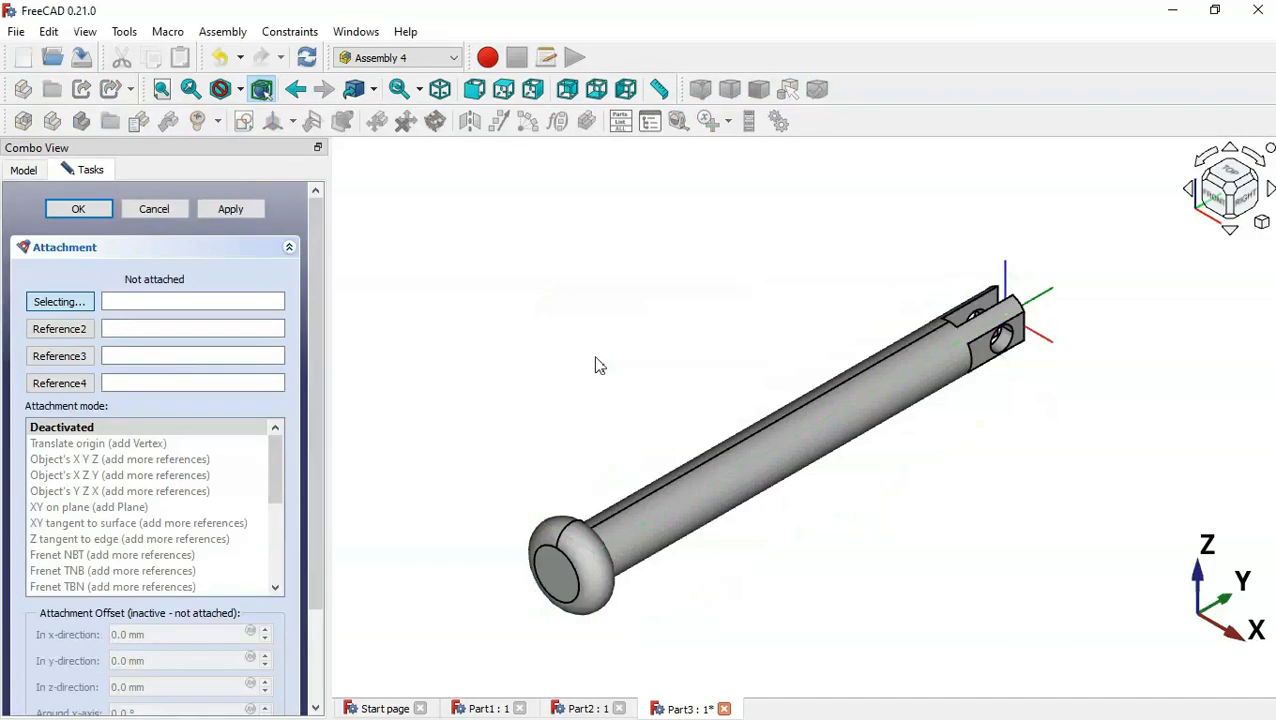
# Attach OP in Inertial CS mode to the outer circular edge of the hole in the near fork prong
pyautogui.scroll(5, 1042, 339)
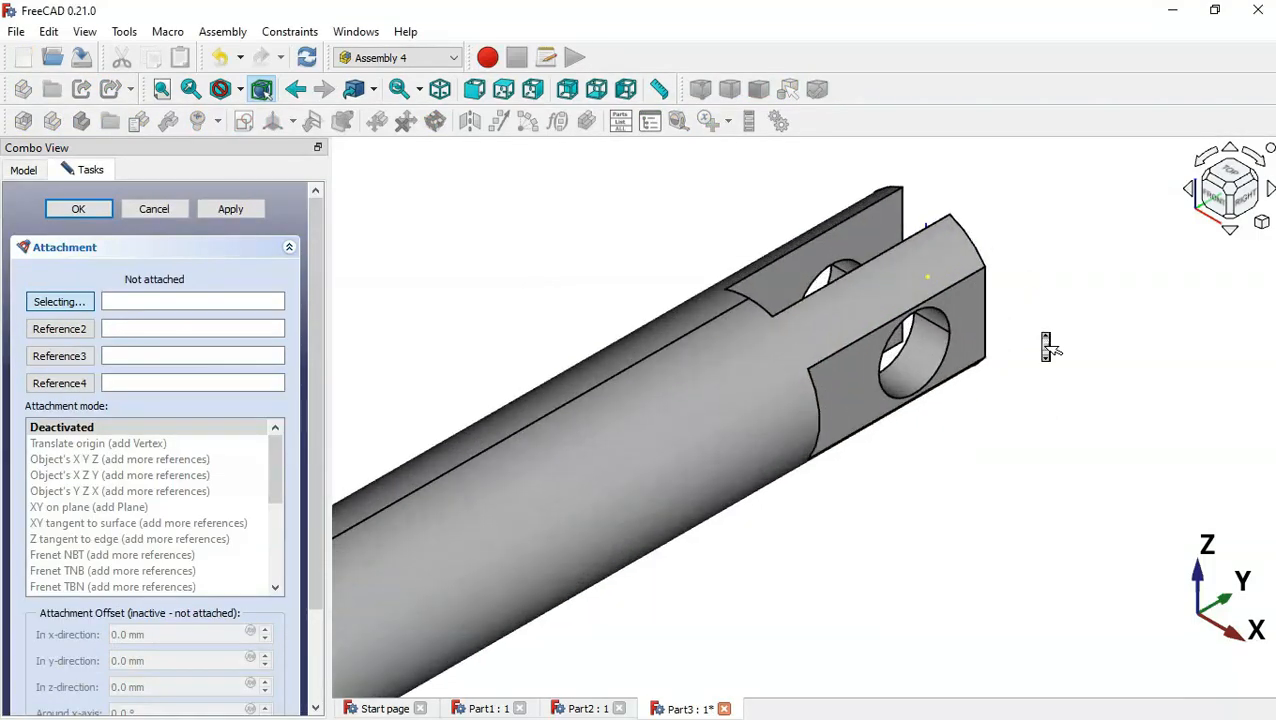
pyautogui.click(946, 325)
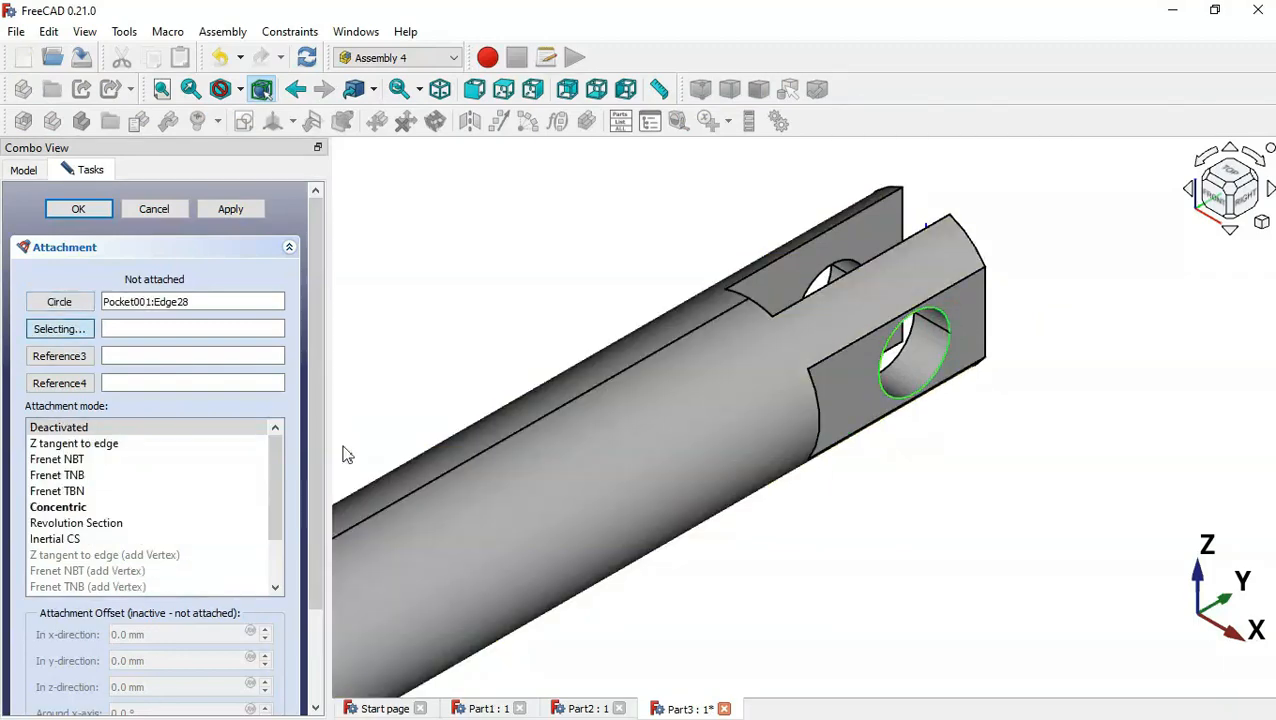
pyautogui.moveTo(312, 447); pyautogui.dragTo(317, 582)
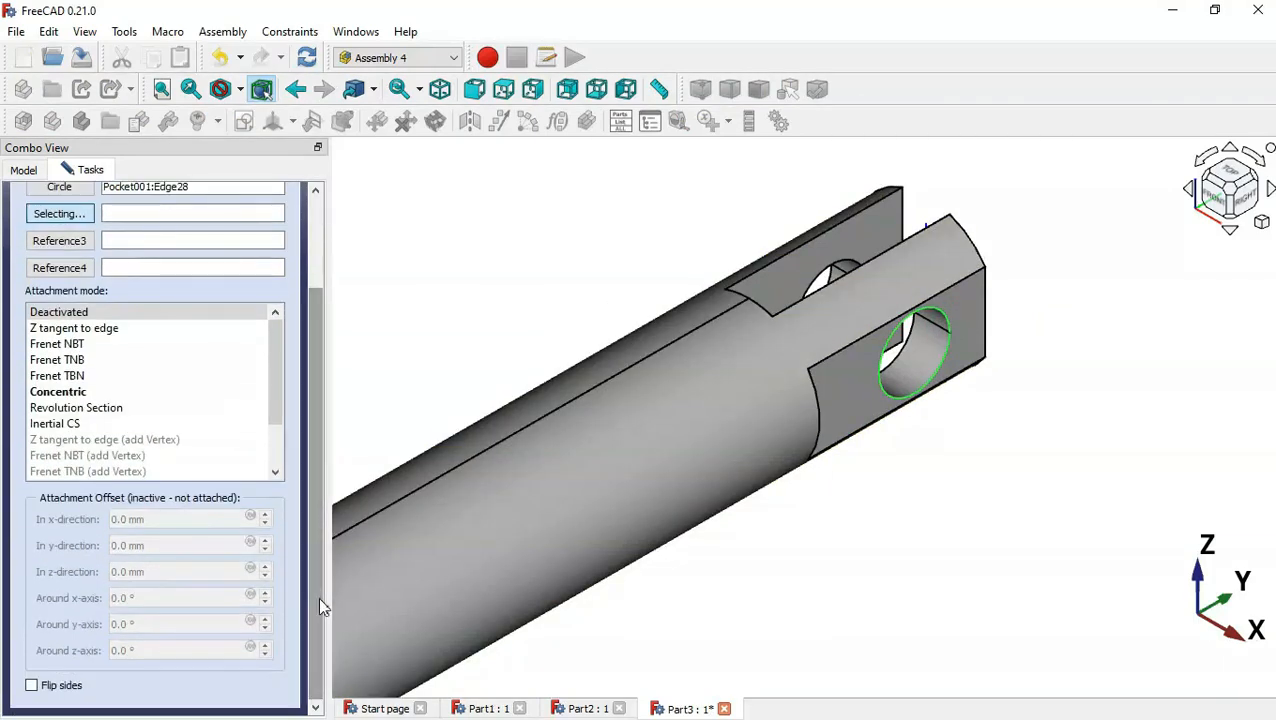
pyautogui.click(78, 424)
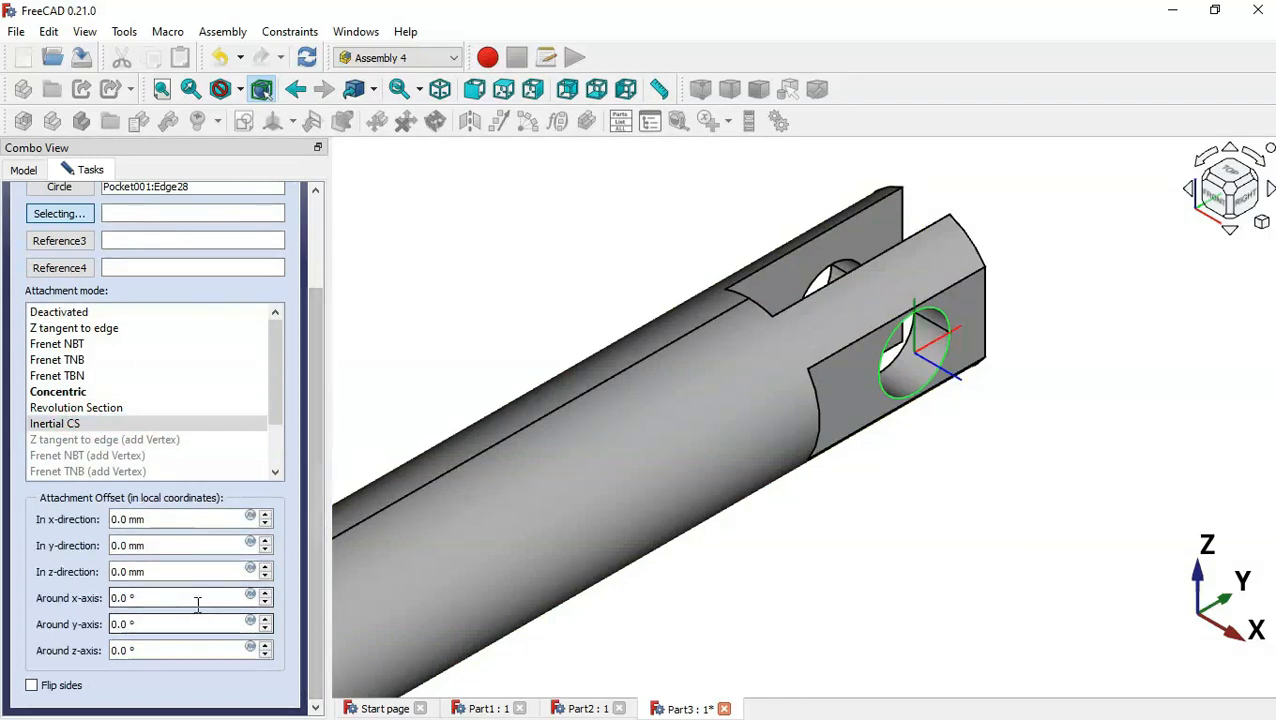
# Set OP's attachment rotation to -90° around the x-axis and -90° around the y-axis
pyautogui.click(163, 599)
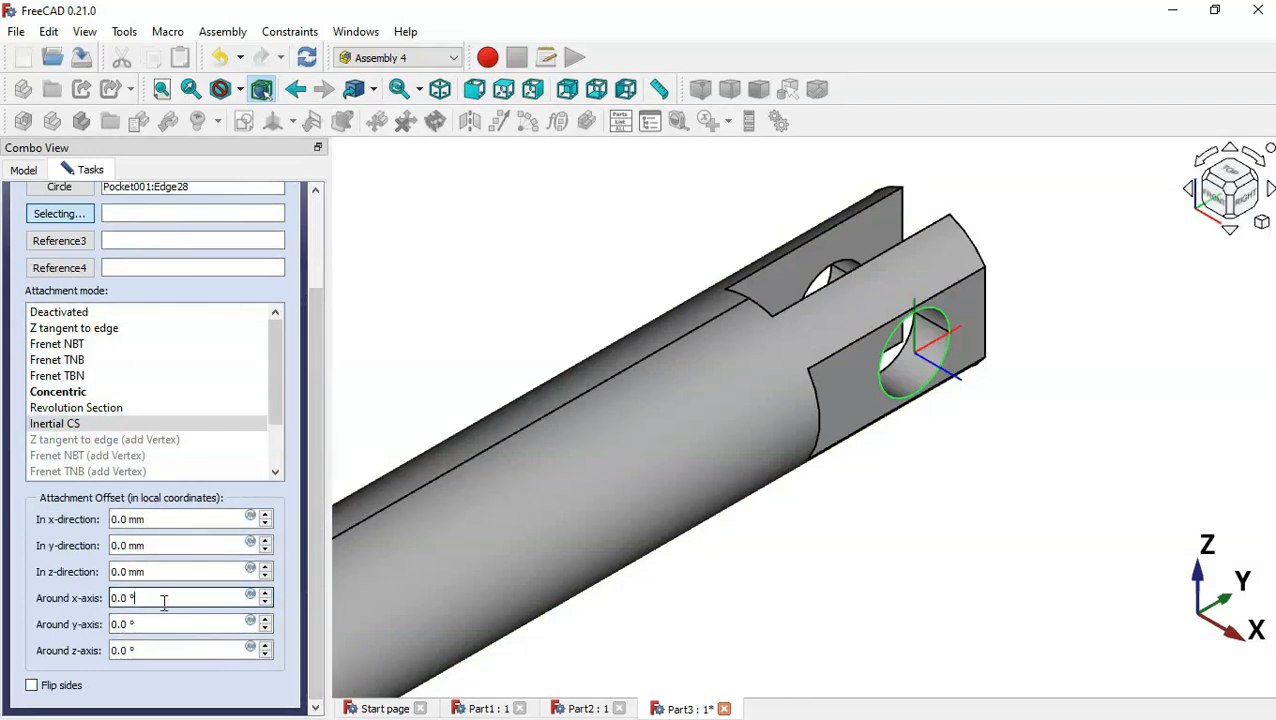
pyautogui.doubleClick(145, 598)
pyautogui.write('-90')
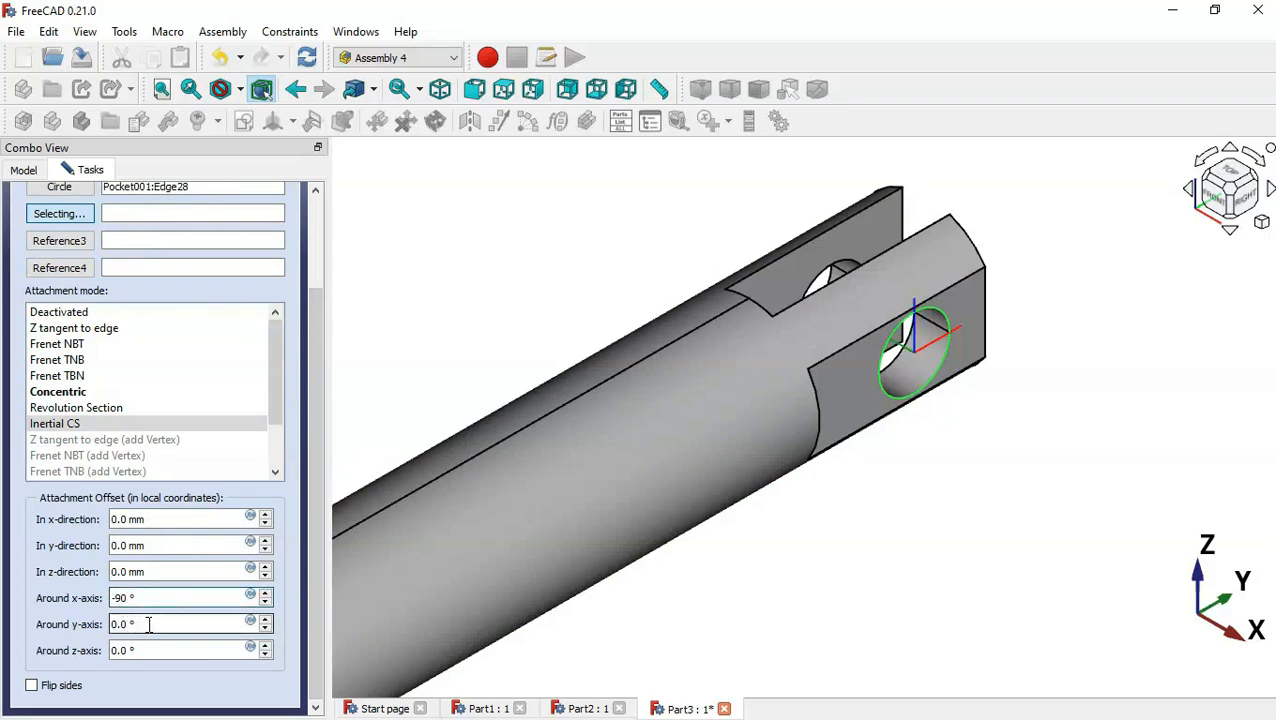
pyautogui.click(148, 624)
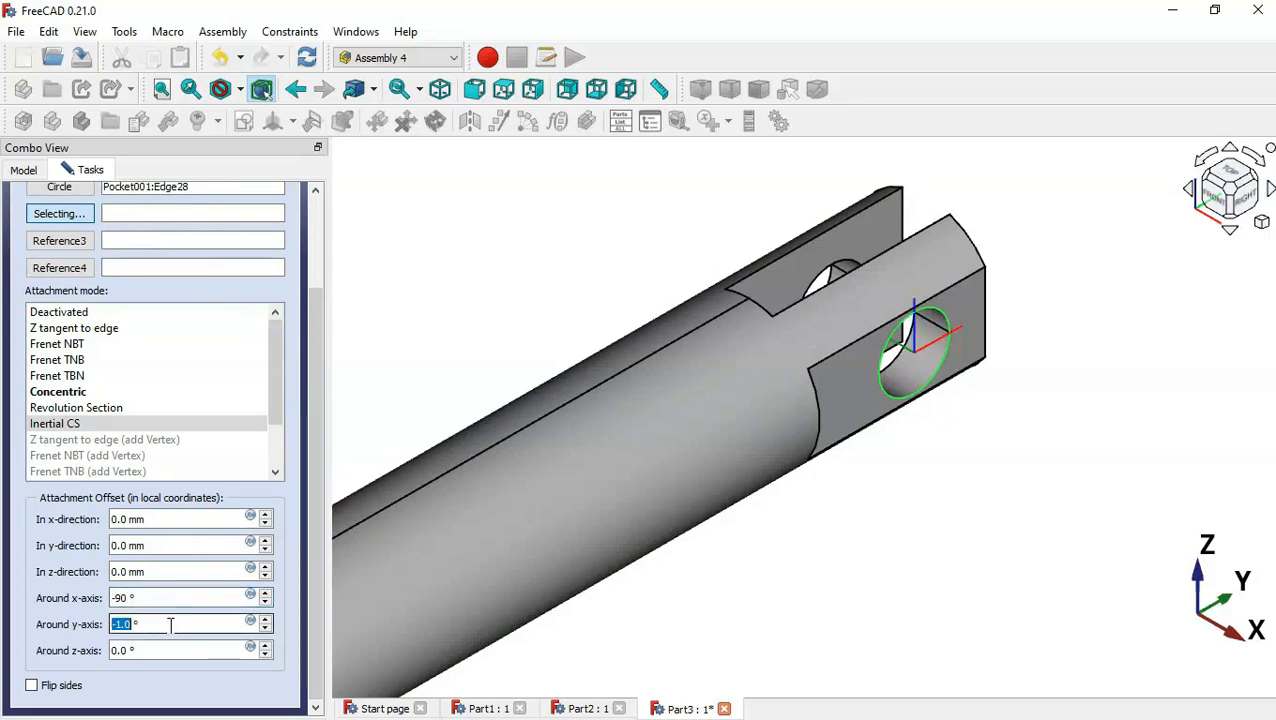
pyautogui.write('-90')
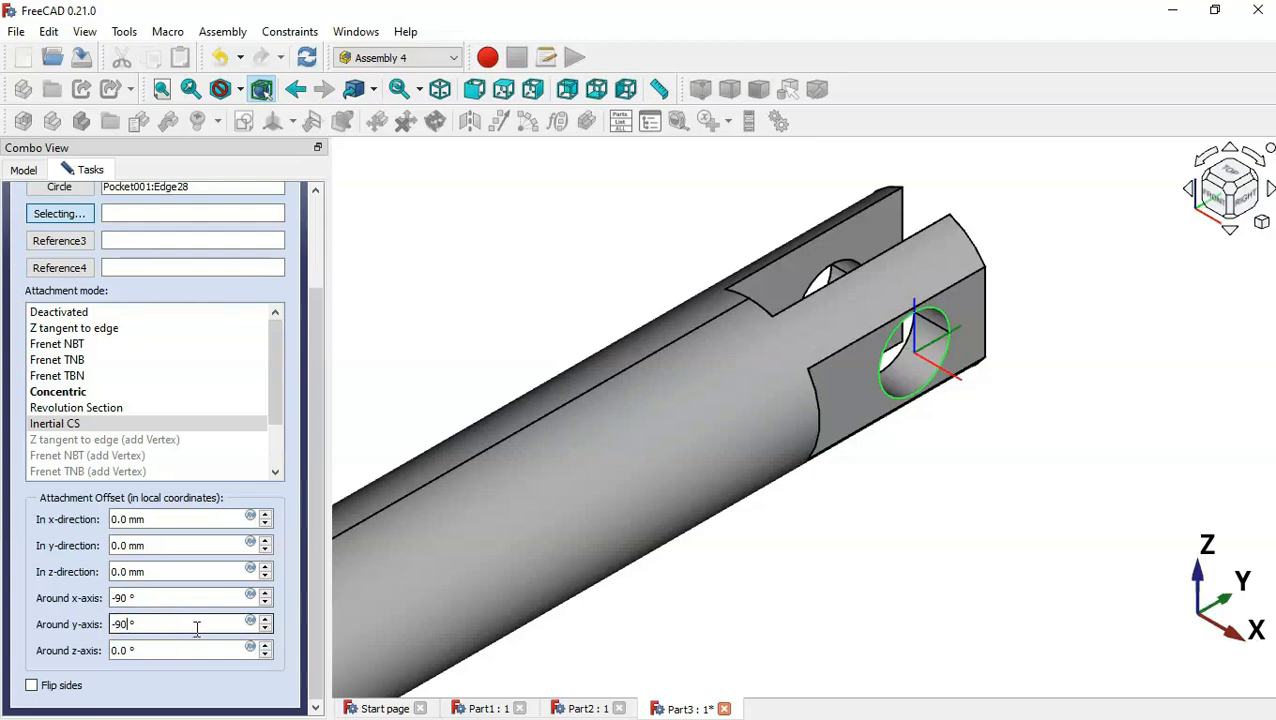
# Offset OP by -5 mm in the z-direction to centre it between the fork prongs, and accept the attachment
pyautogui.moveTo(311, 623); pyautogui.dragTo(317, 554)
pyautogui.click(503, 90)
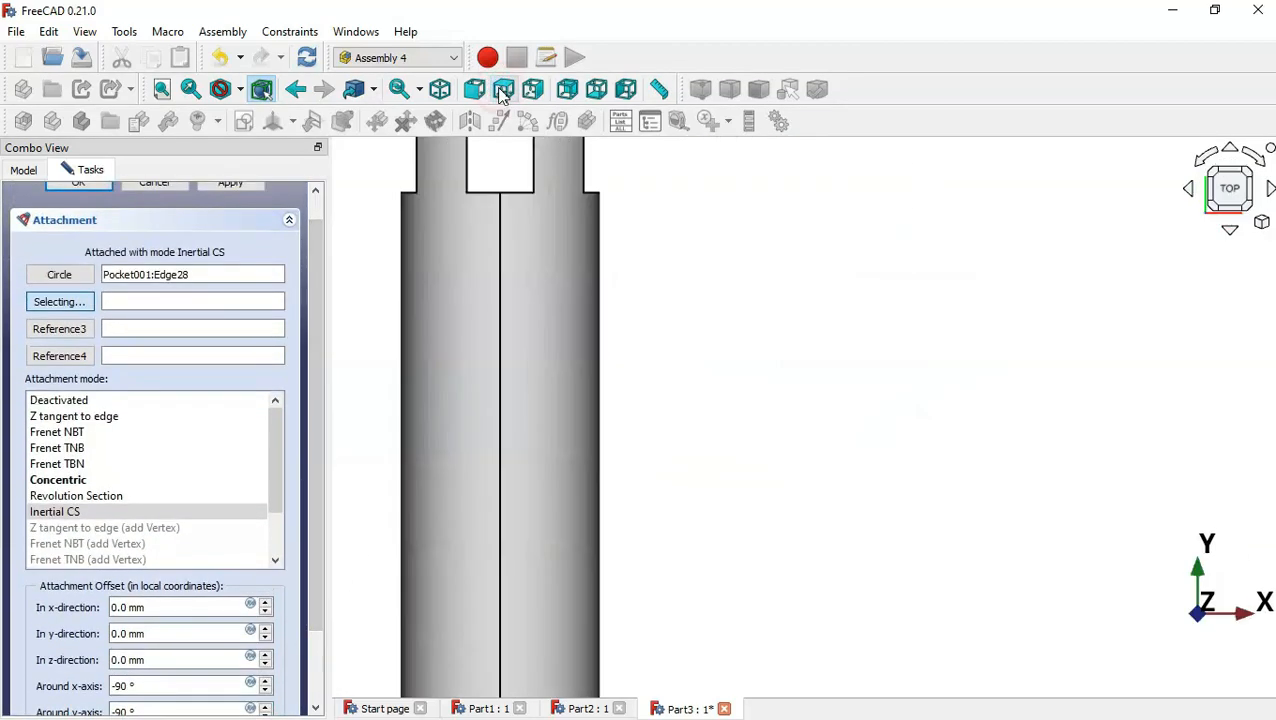
pyautogui.scroll(-3, 920, 527)
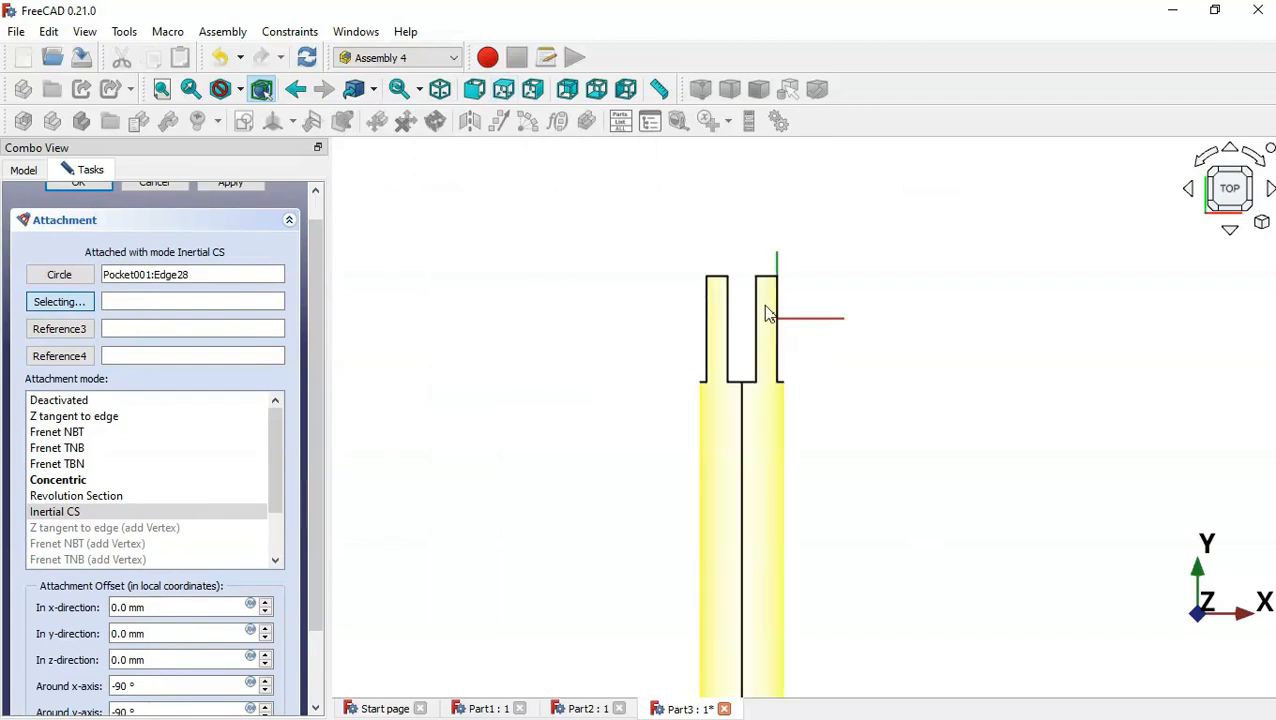
pyautogui.scroll(3, 770, 316)
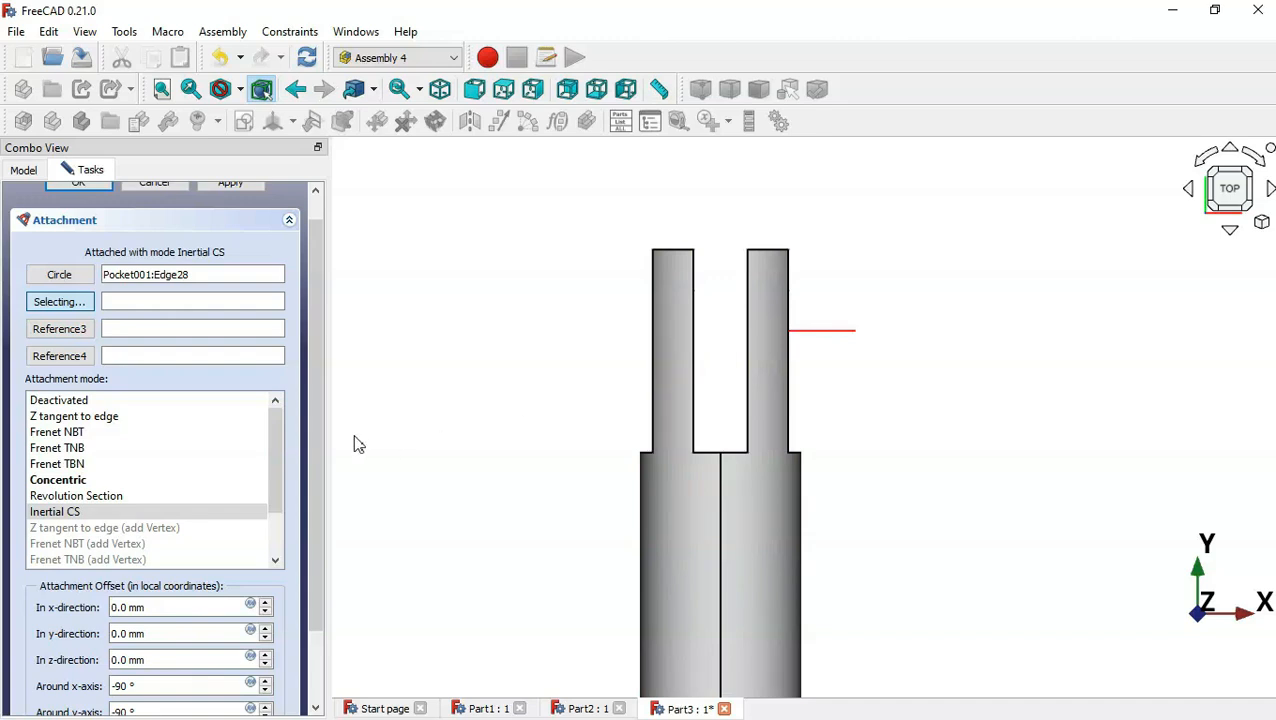
pyautogui.moveTo(310, 436); pyautogui.dragTo(322, 563)
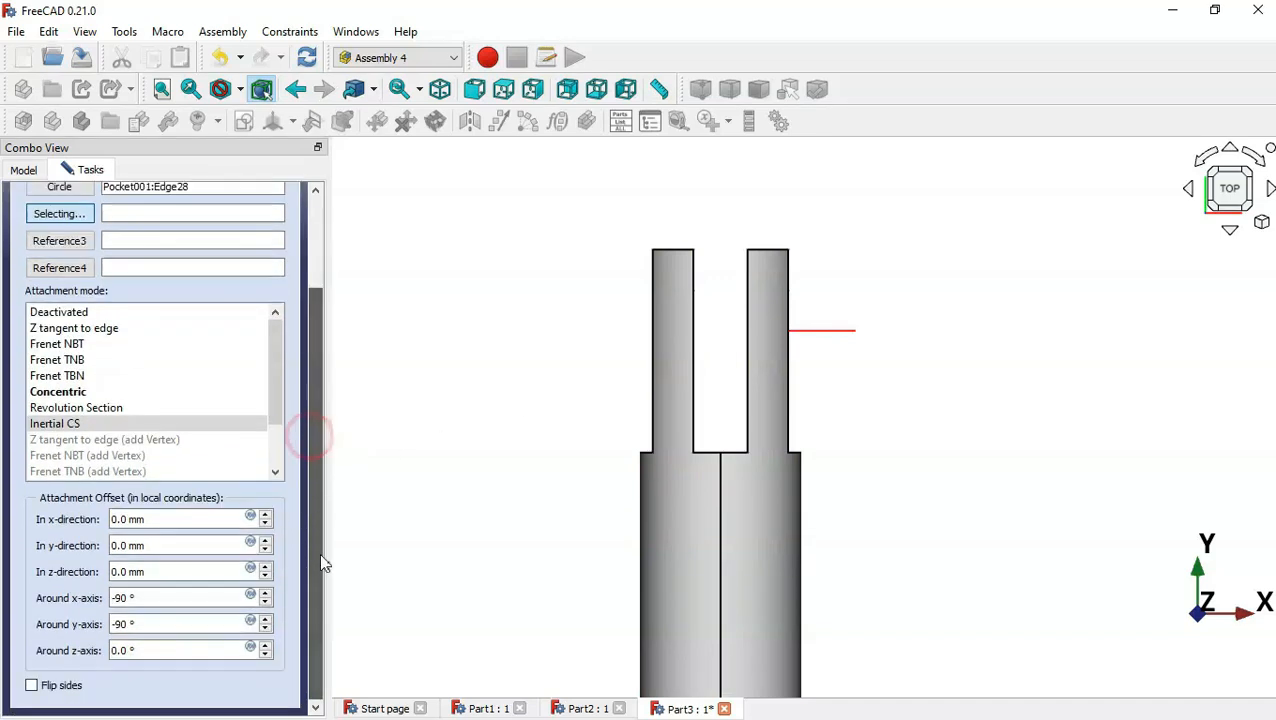
pyautogui.click(170, 570)
pyautogui.scroll(-5, 170, 571)
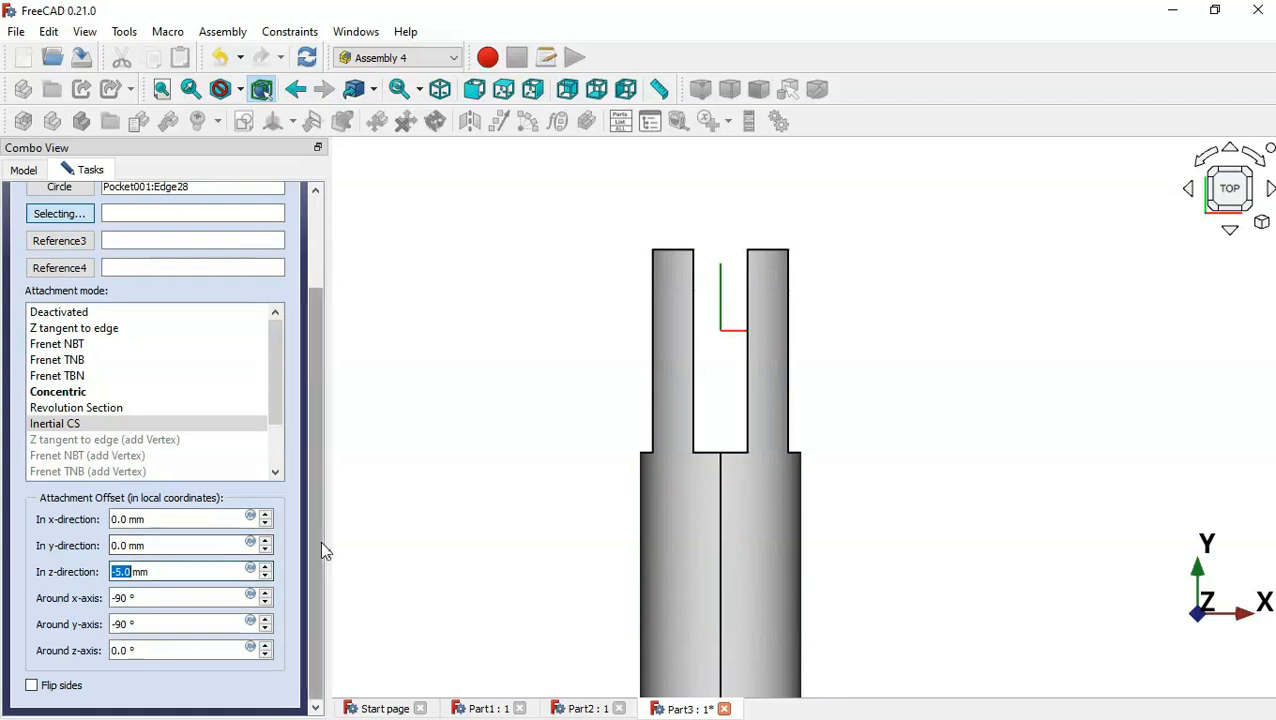
pyautogui.scroll(5, 320, 540)
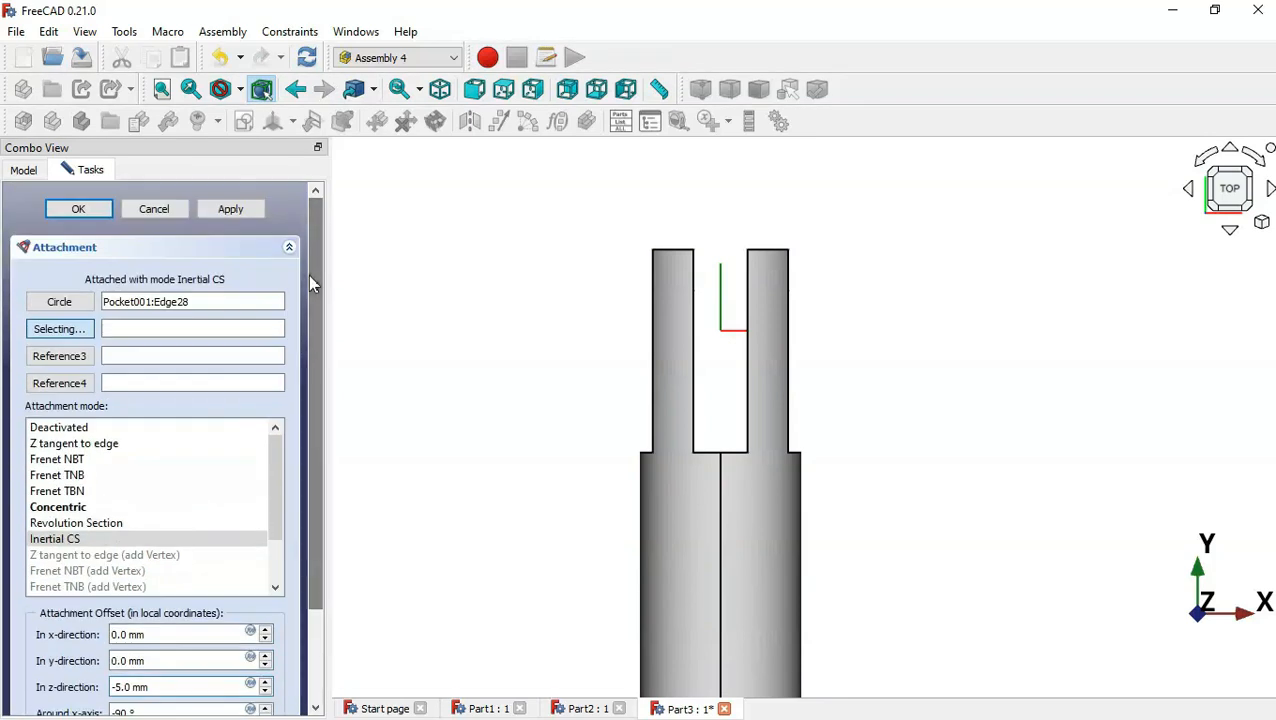
pyautogui.click(80, 212)
pyautogui.click(450, 368)
pyautogui.press('0')
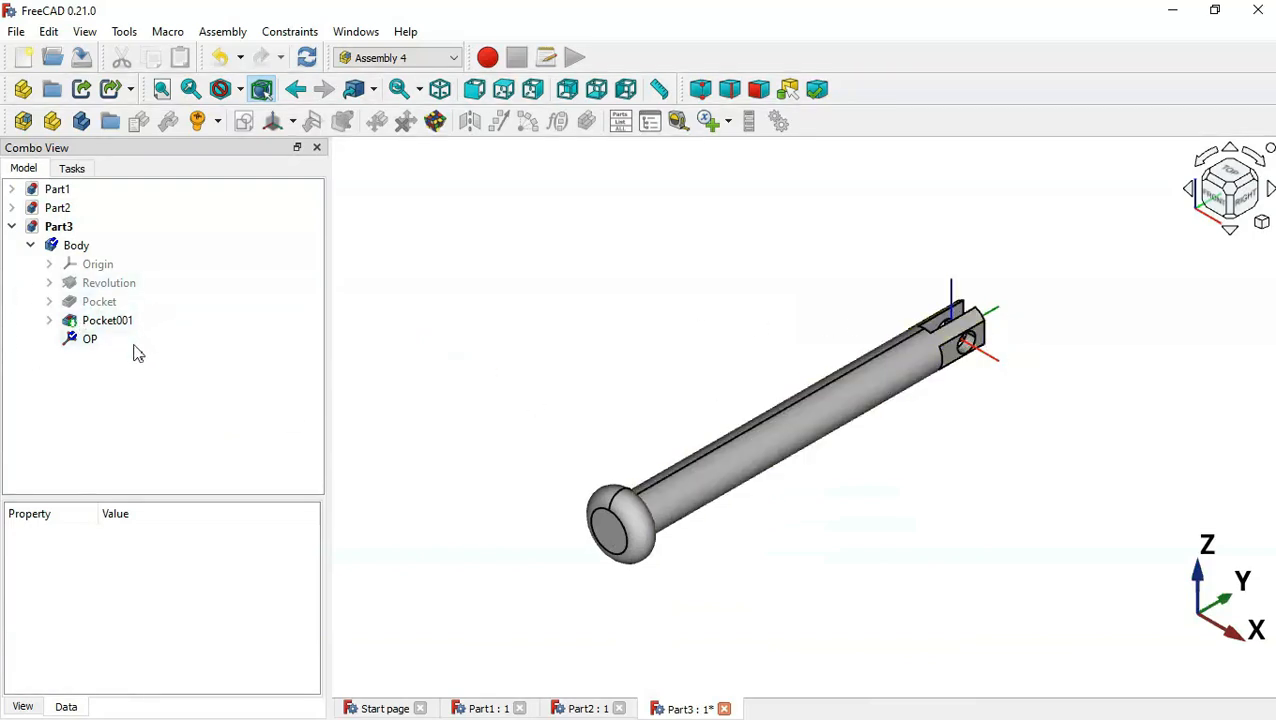
# Save Part3 and open Part4.FCStd from the Animation folder
pyautogui.click(84, 60)
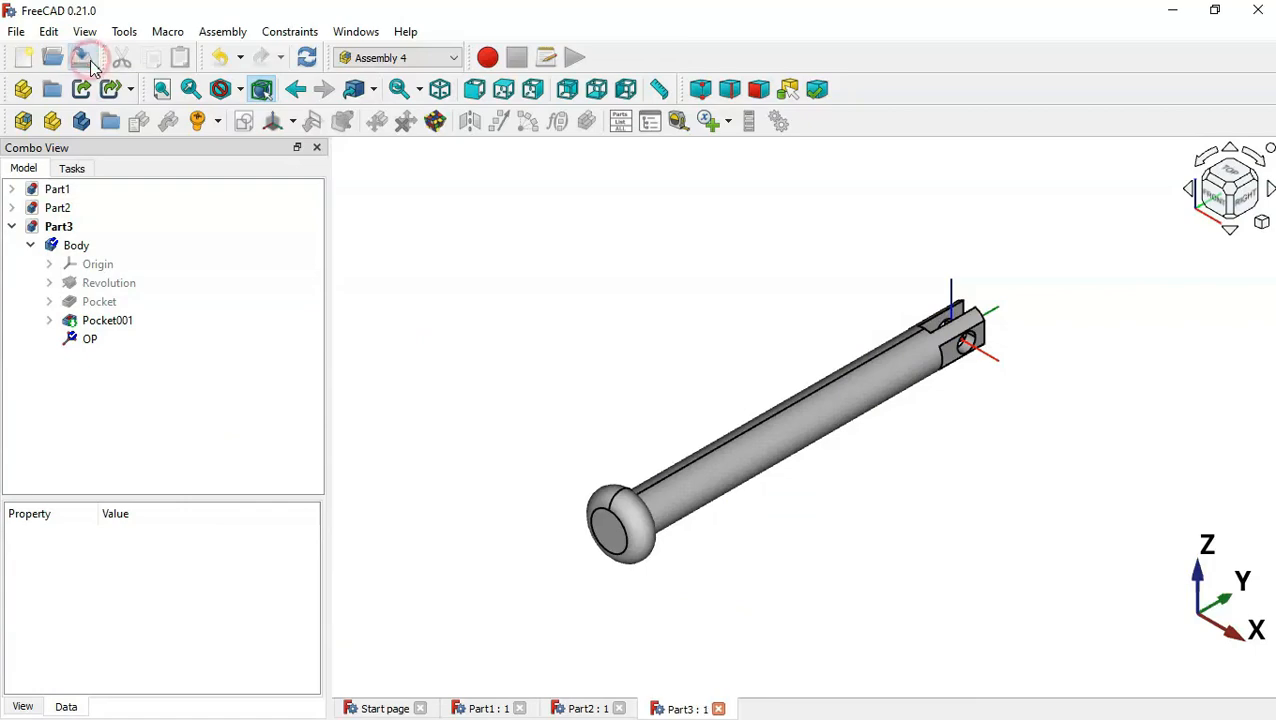
pyautogui.click(54, 58)
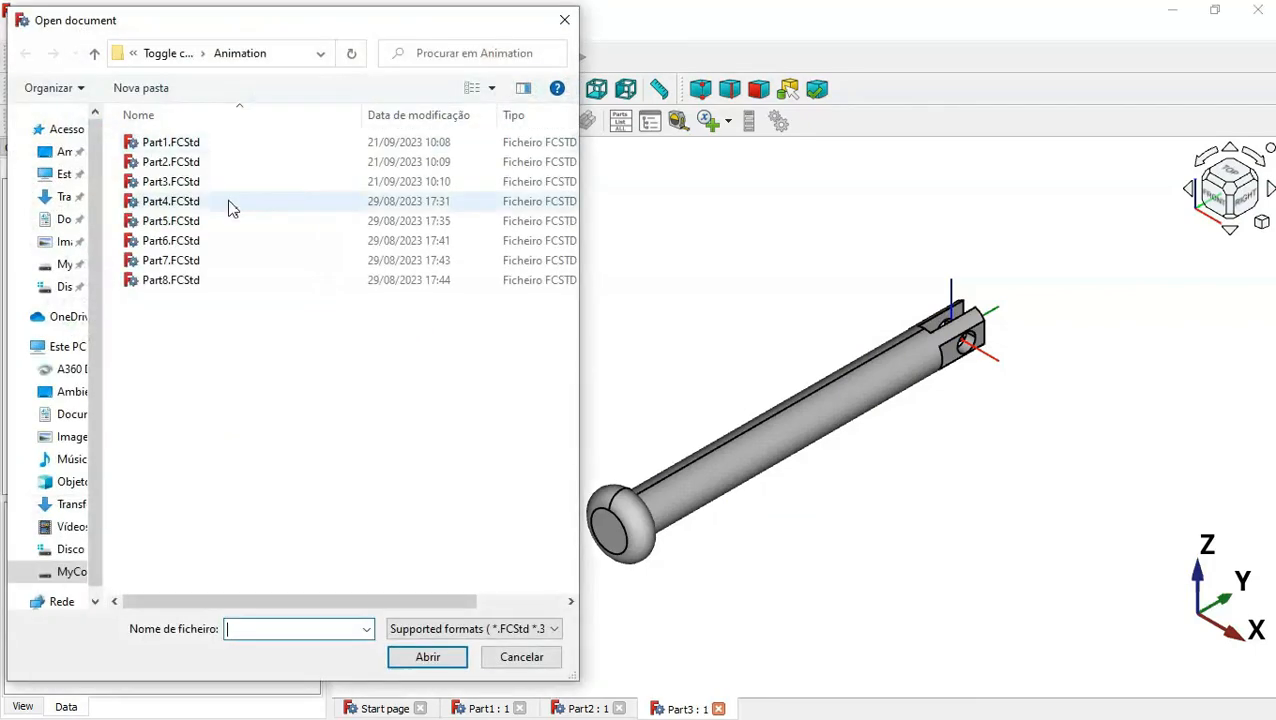
pyautogui.doubleClick(262, 204)
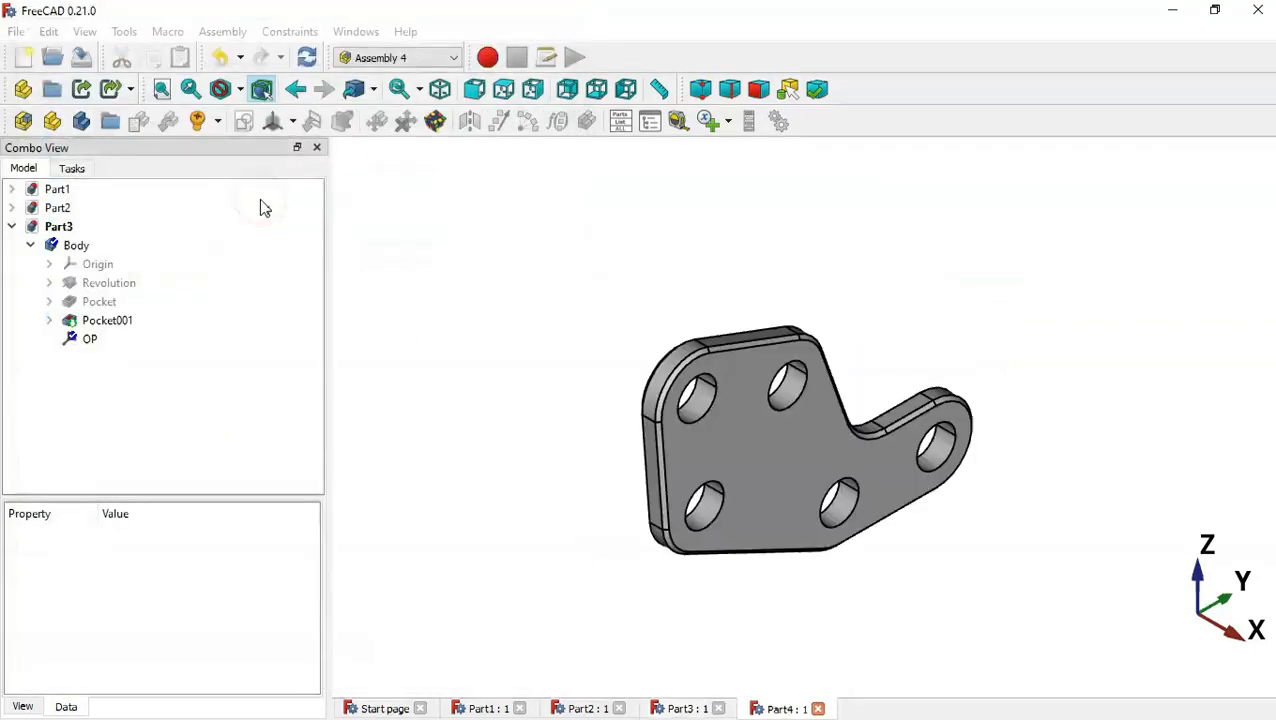
# Create a local coordinate system named OP in the body of Part4
pyautogui.click(514, 295)
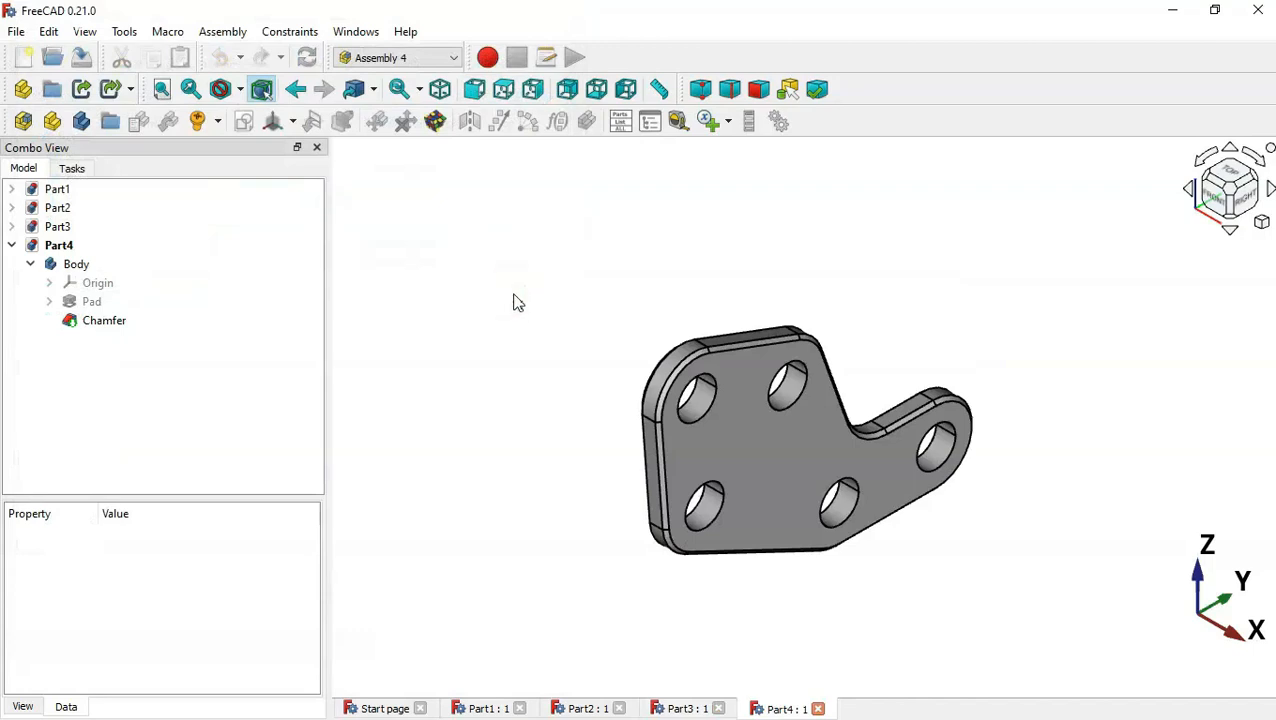
pyautogui.click(92, 264)
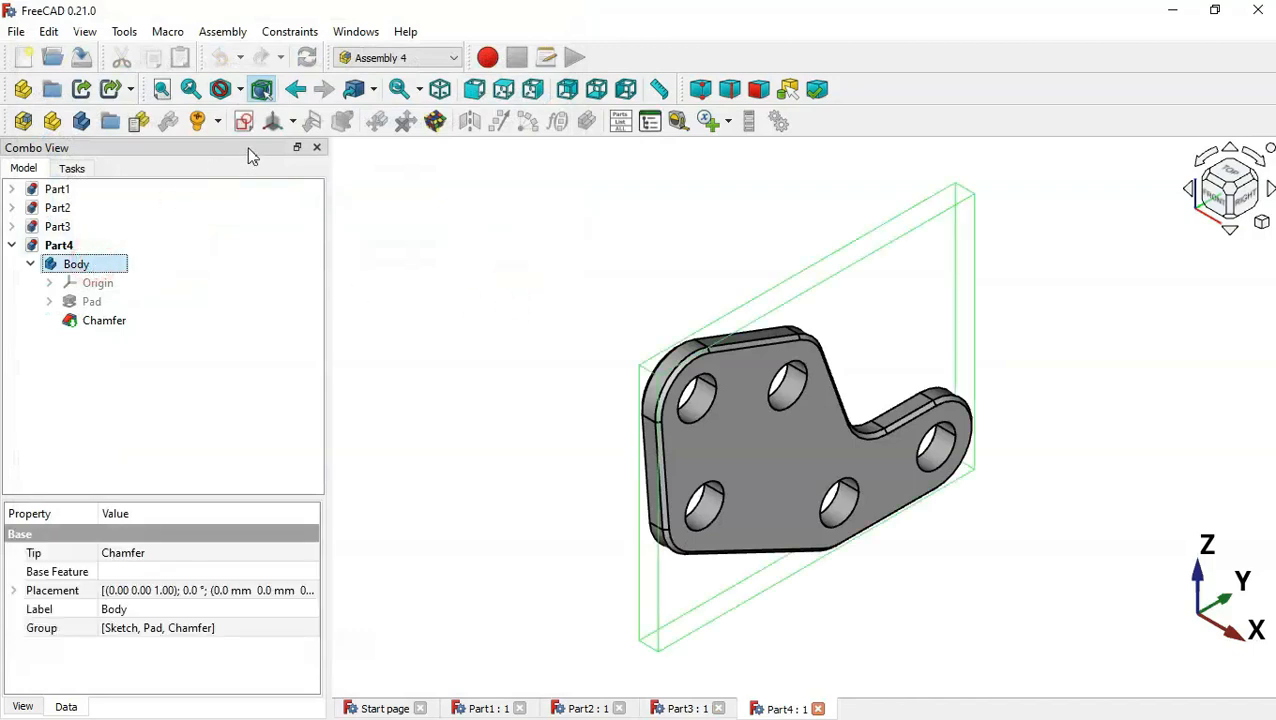
pyautogui.click(274, 128)
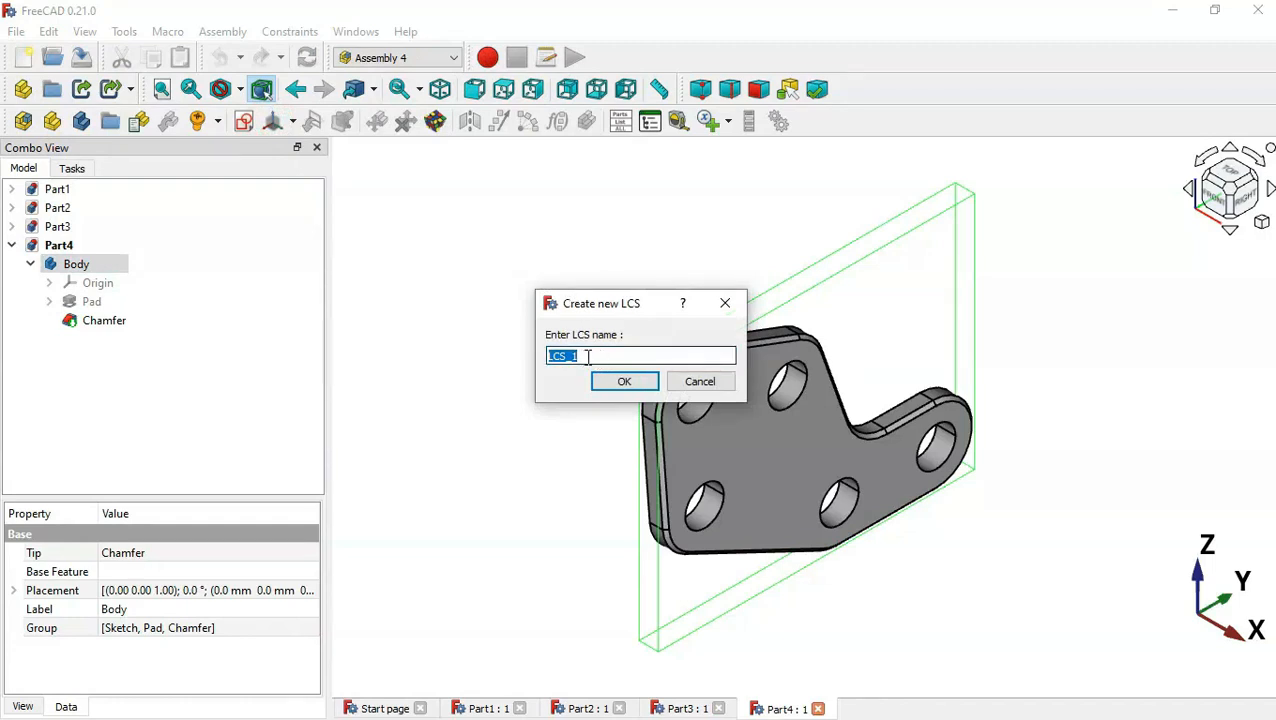
pyautogui.write('OP')
pyautogui.press('Return')
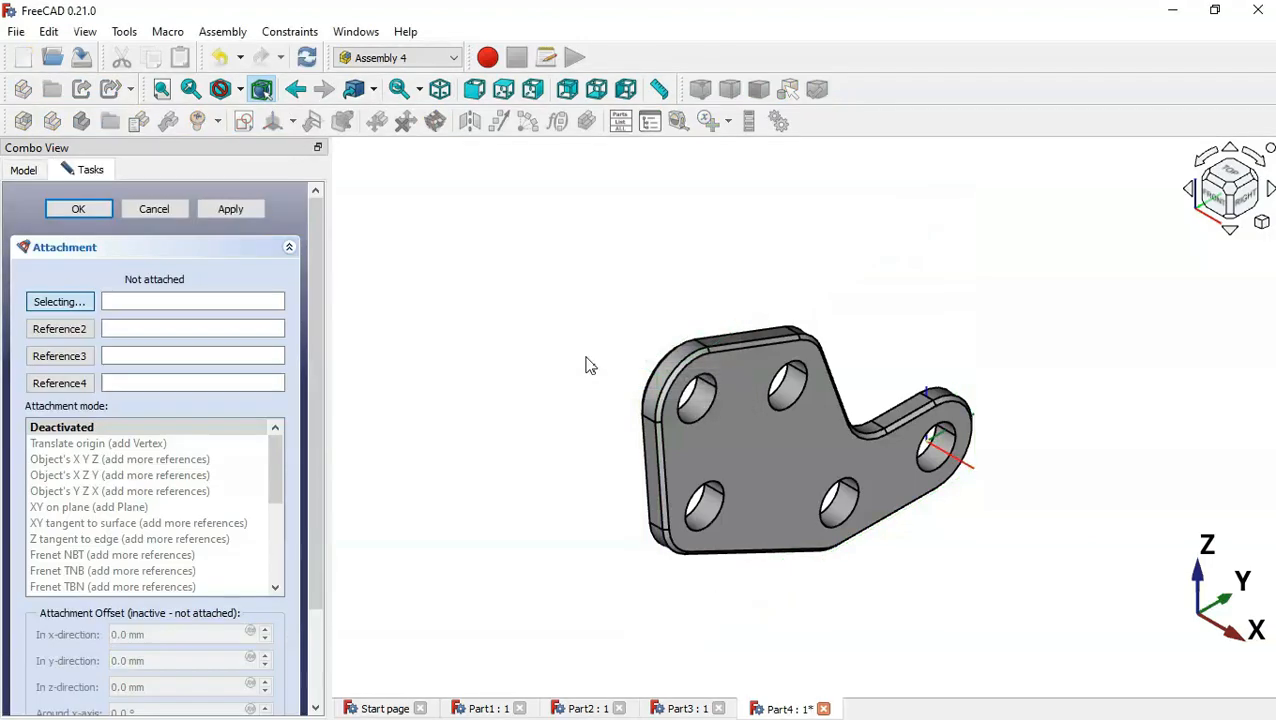
# Attach OP in Inertial CS mode to the front circular edge of the plate's lower hole nearest the projecting arm
pyautogui.scroll(2, 858, 520)
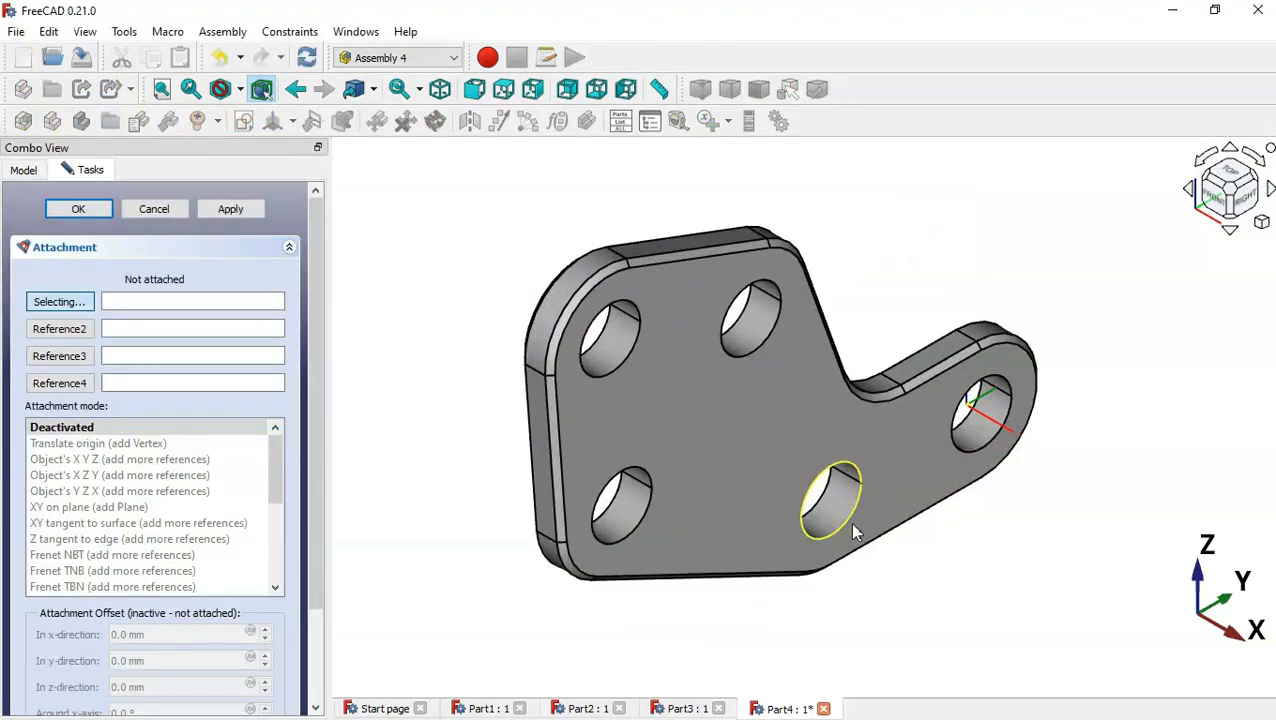
pyautogui.click(843, 522)
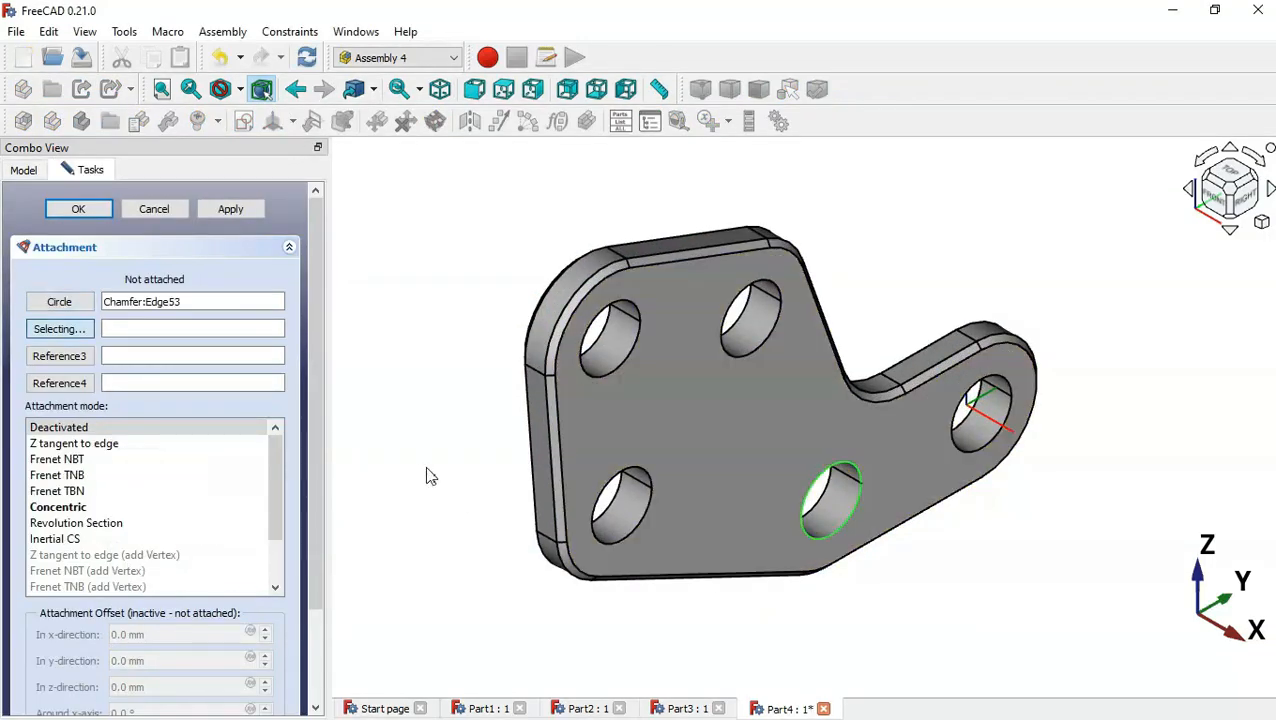
pyautogui.moveTo(309, 418); pyautogui.dragTo(342, 642)
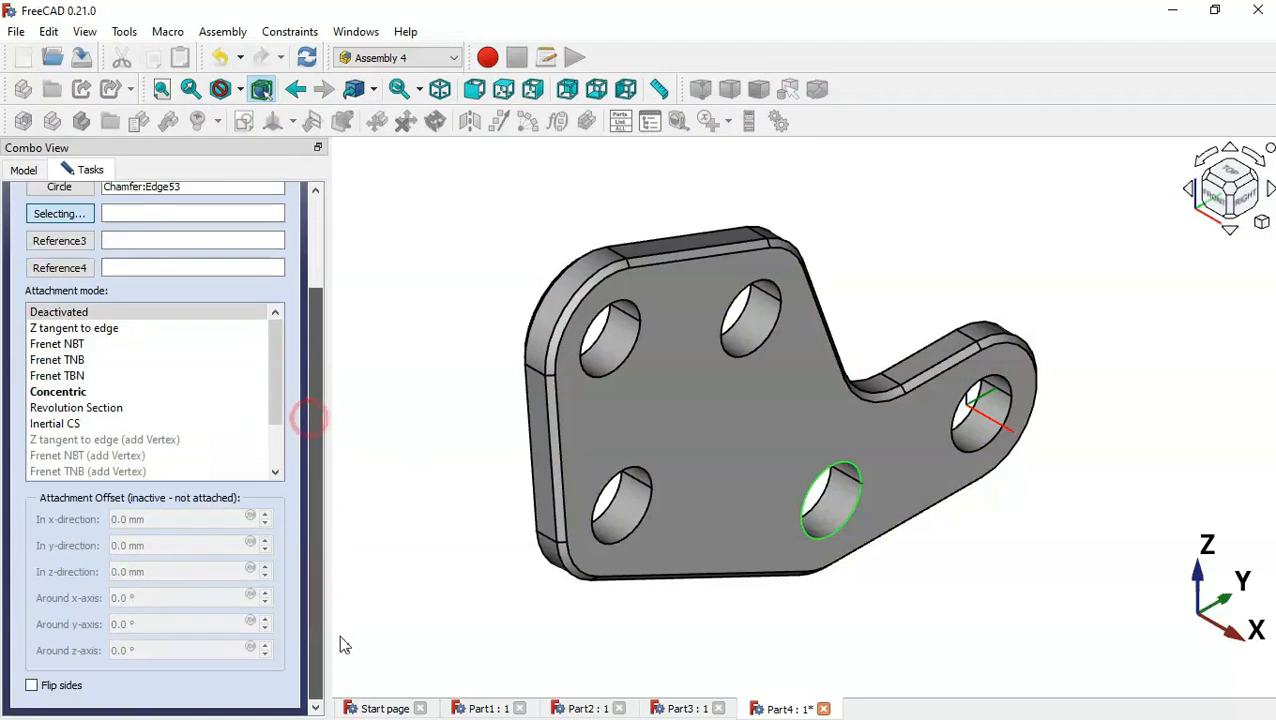
pyautogui.click(68, 423)
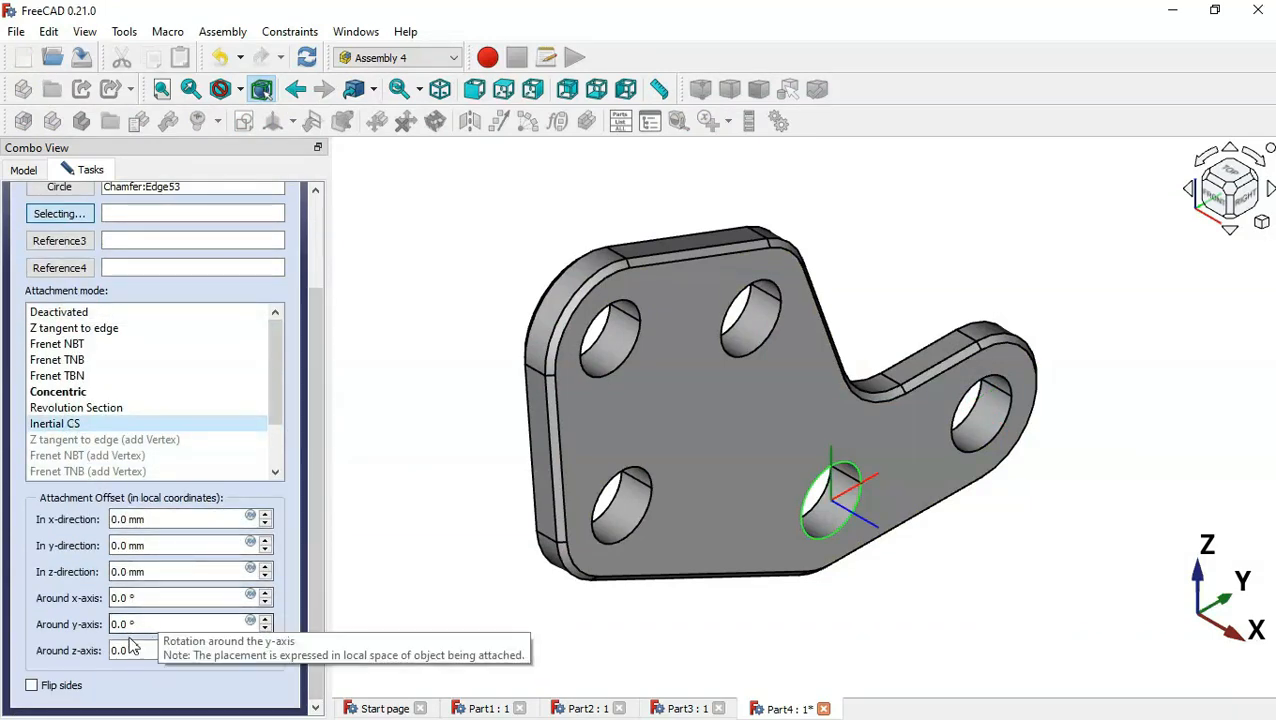
# Offset OP by -1.5 mm in the z-direction to centre it within the plate's thickness
pyautogui.click(173, 571)
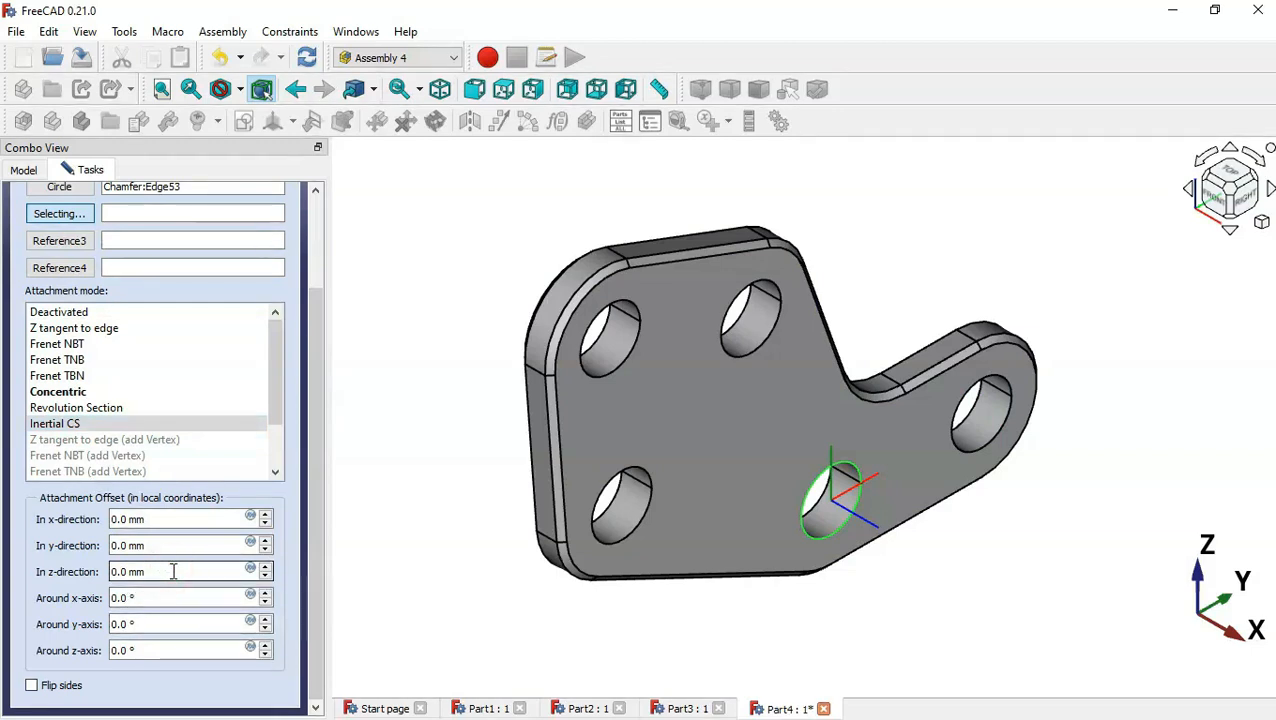
pyautogui.scroll(-3, 173, 571)
pyautogui.scroll(-2, 804, 476)
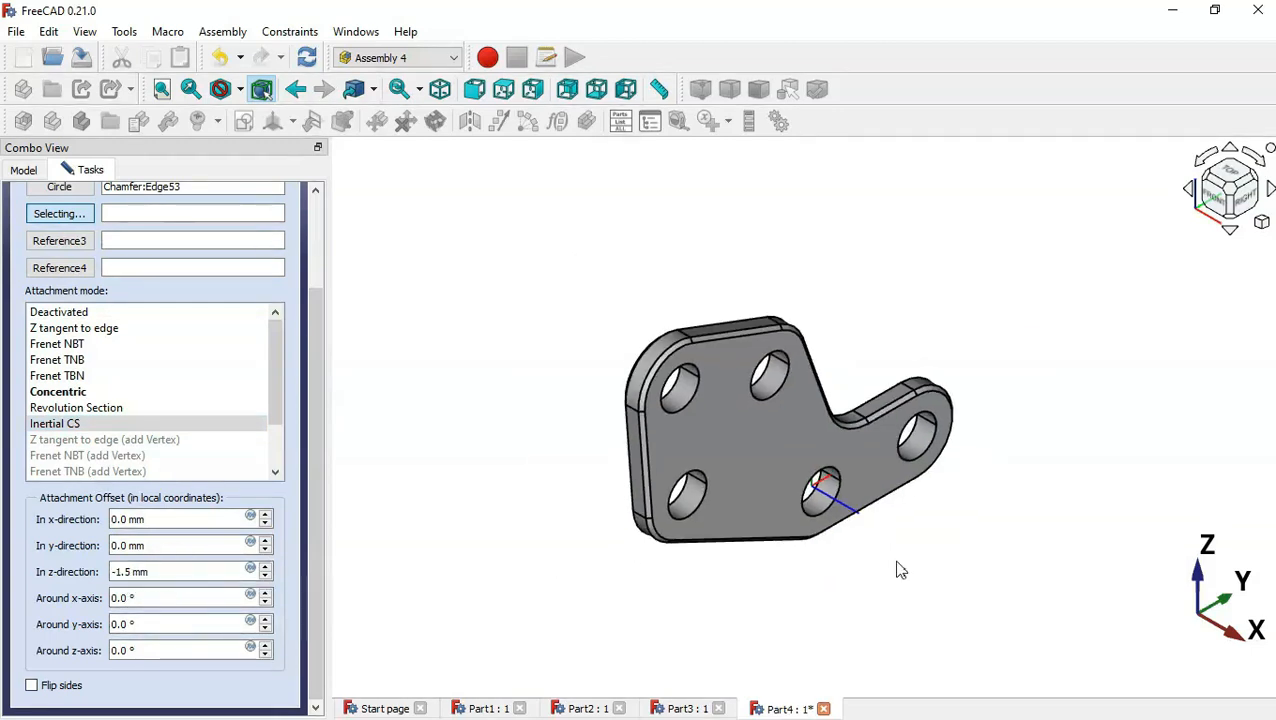
pyautogui.scroll(3, 862, 556)
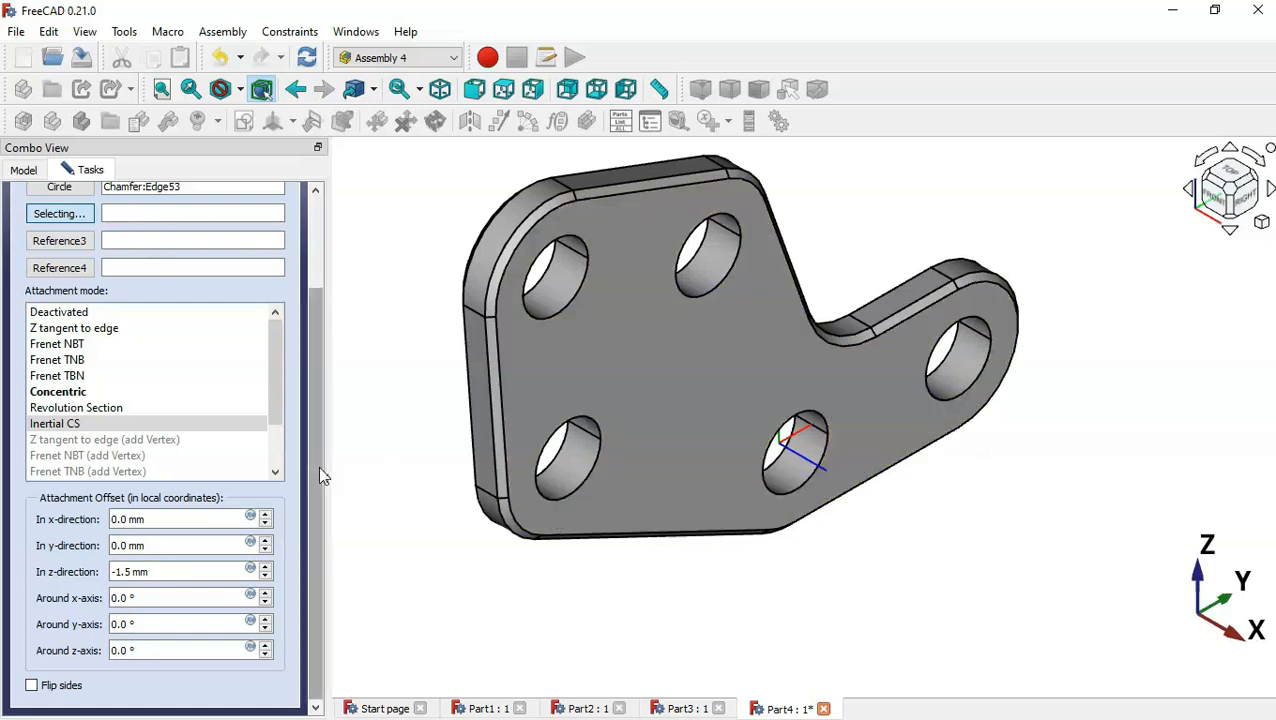
# Rotate OP by -90° around the x-axis and -90° around the y-axis, and accept the attachment
pyautogui.moveTo(319, 467); pyautogui.dragTo(322, 583)
pyautogui.click(151, 598)
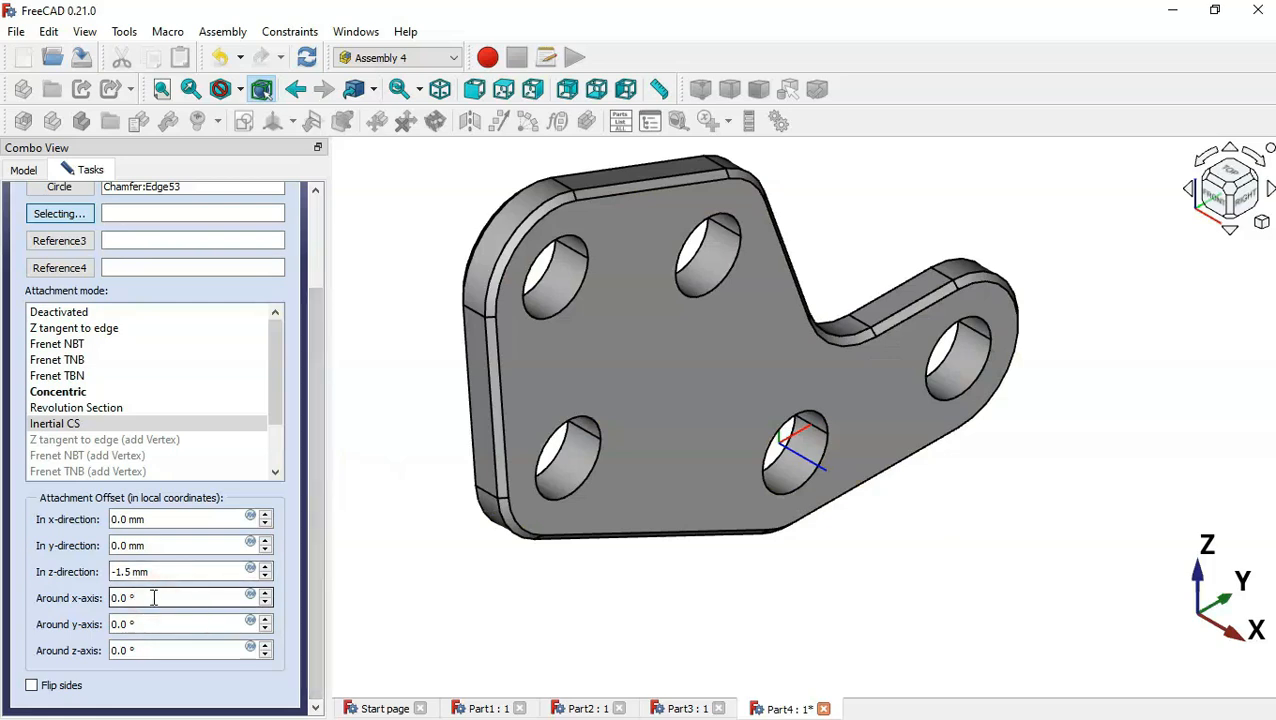
pyautogui.scroll(-3, 153, 598)
pyautogui.write('-90')
pyautogui.click(168, 624)
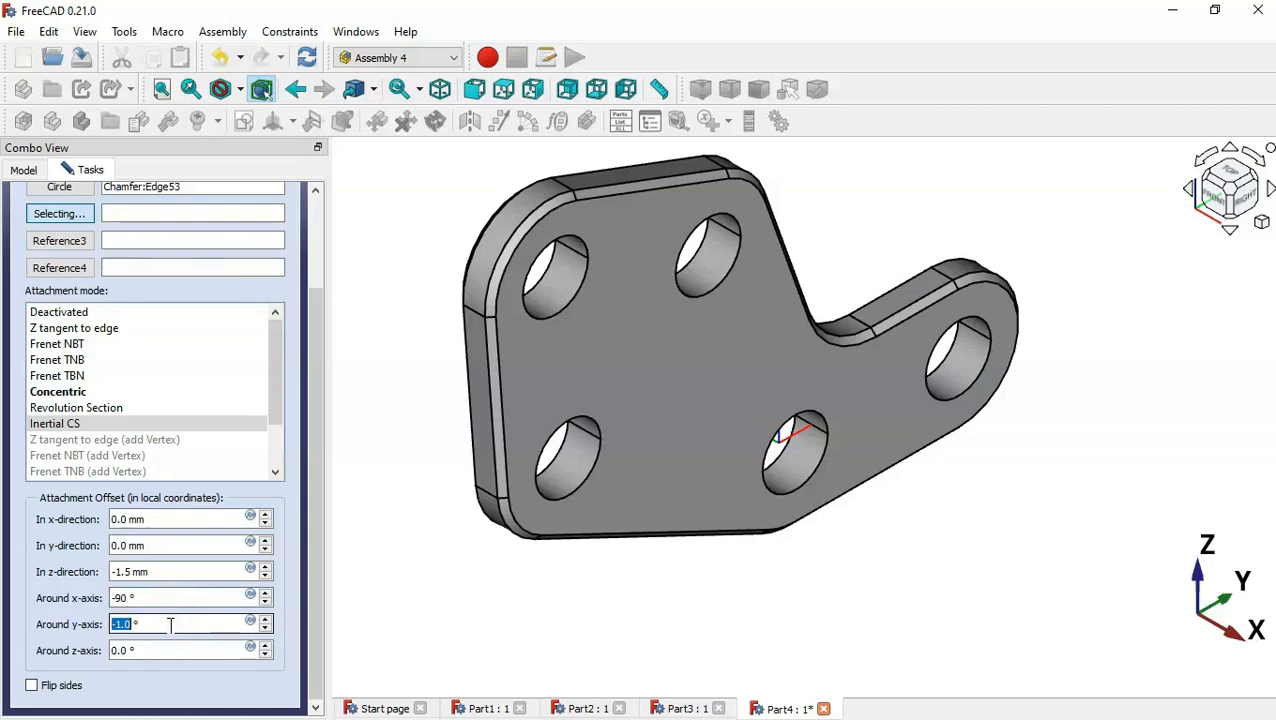
pyautogui.write('-90')
pyautogui.scroll(2, 305, 641)
pyautogui.click(80, 212)
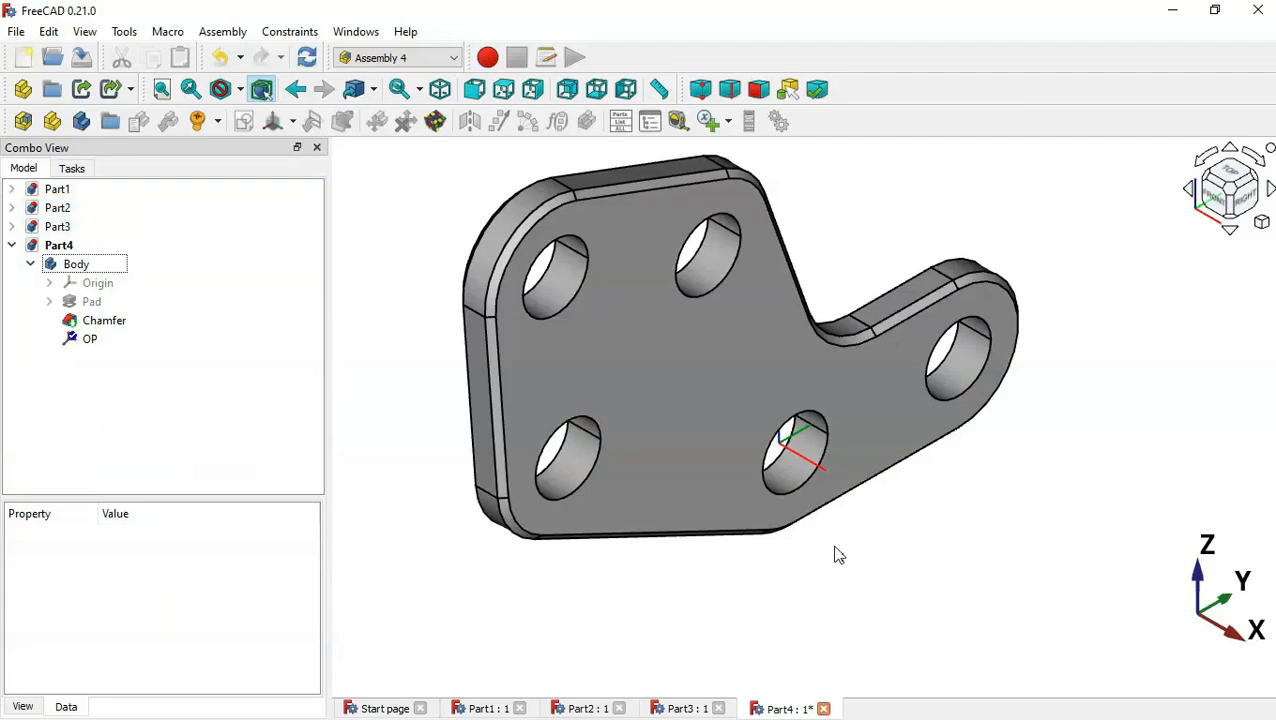
# Save Part4 and open Part5.FCStd from the Animation folder
pyautogui.moveTo(832, 547); pyautogui.dragTo(809, 524, button='middle')
pyautogui.press('0')
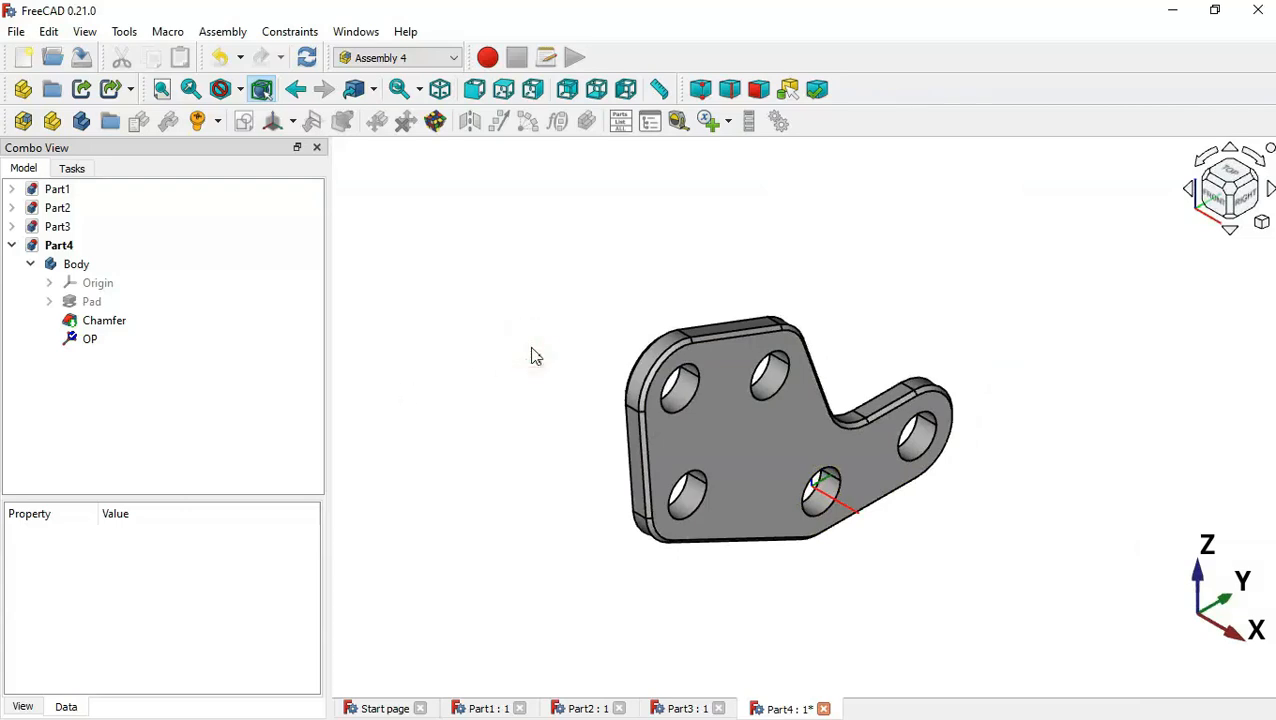
pyautogui.click(81, 57)
pyautogui.click(48, 57)
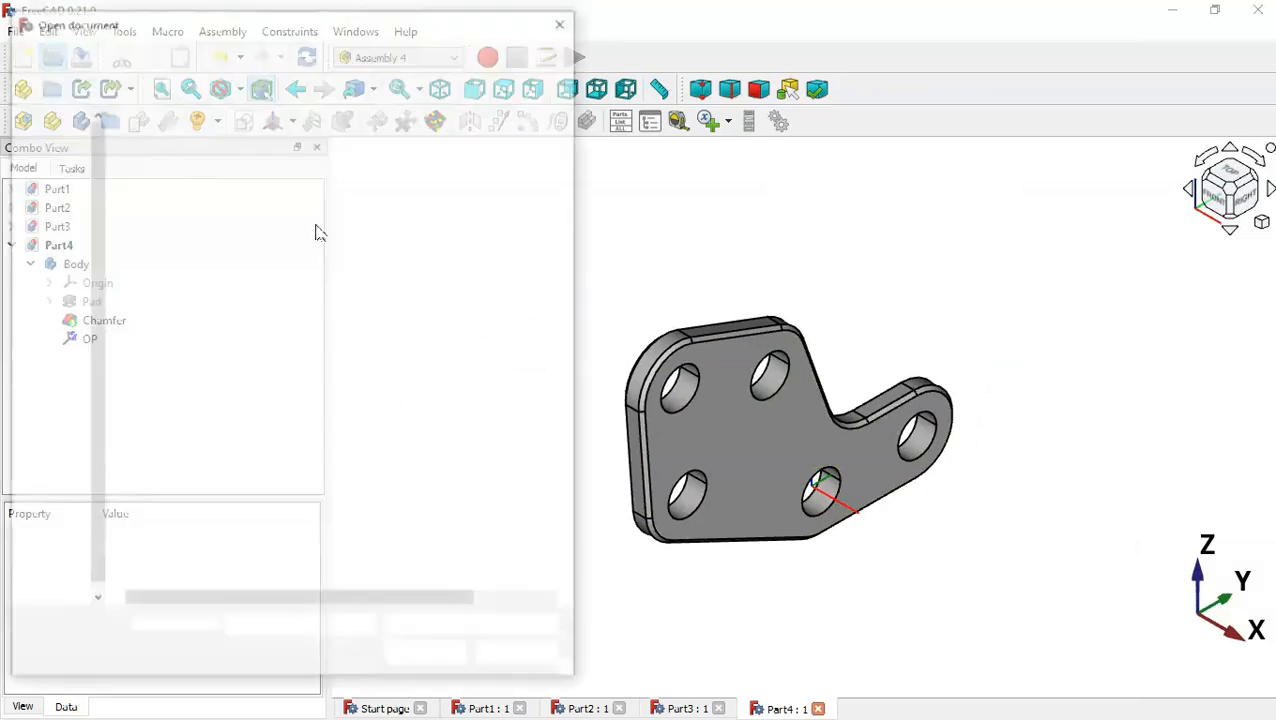
pyautogui.doubleClick(321, 222)
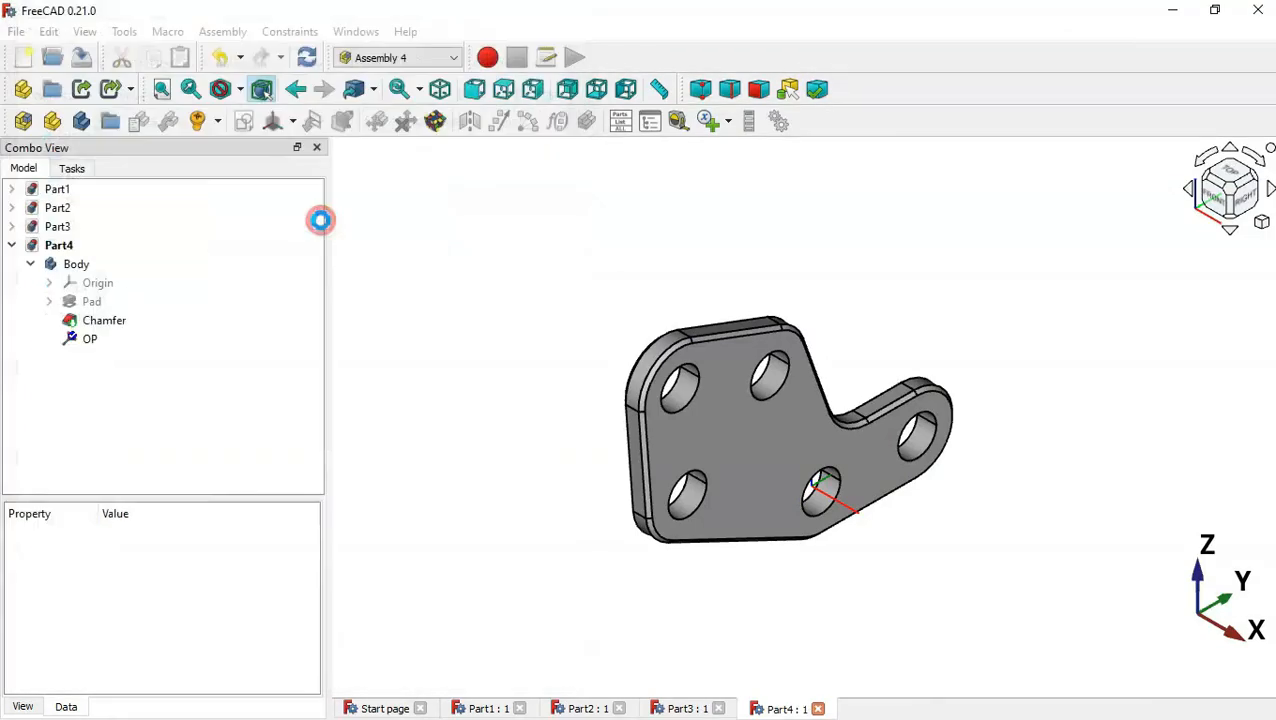
pyautogui.click(468, 363)
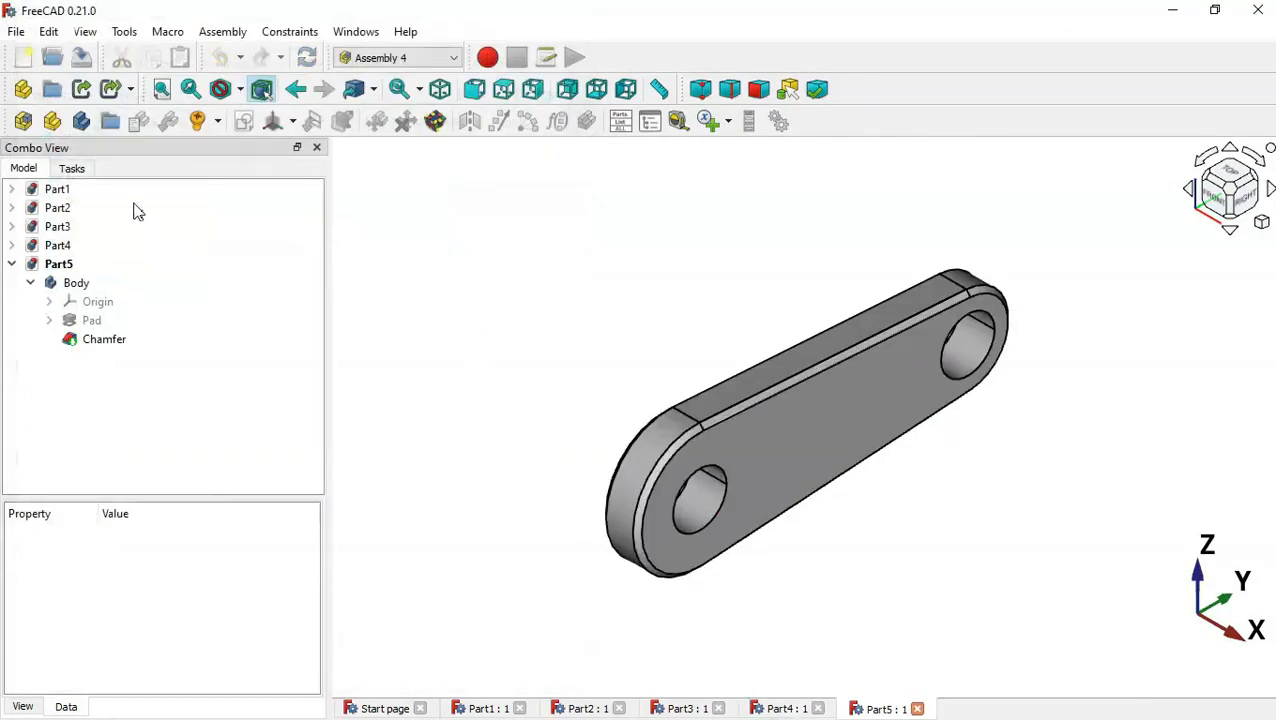
# Create a local coordinate system named OP in the body of Part5 and accept it unattached at its default position
pyautogui.click(106, 284)
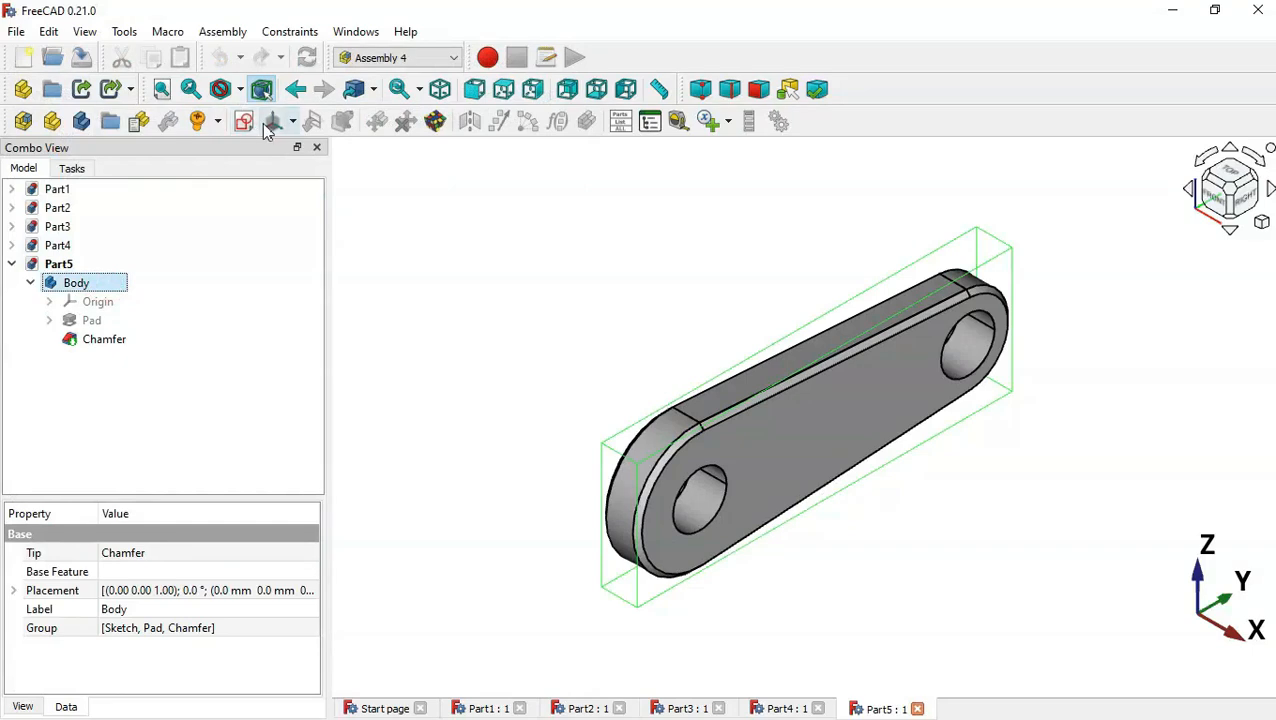
pyautogui.click(245, 123)
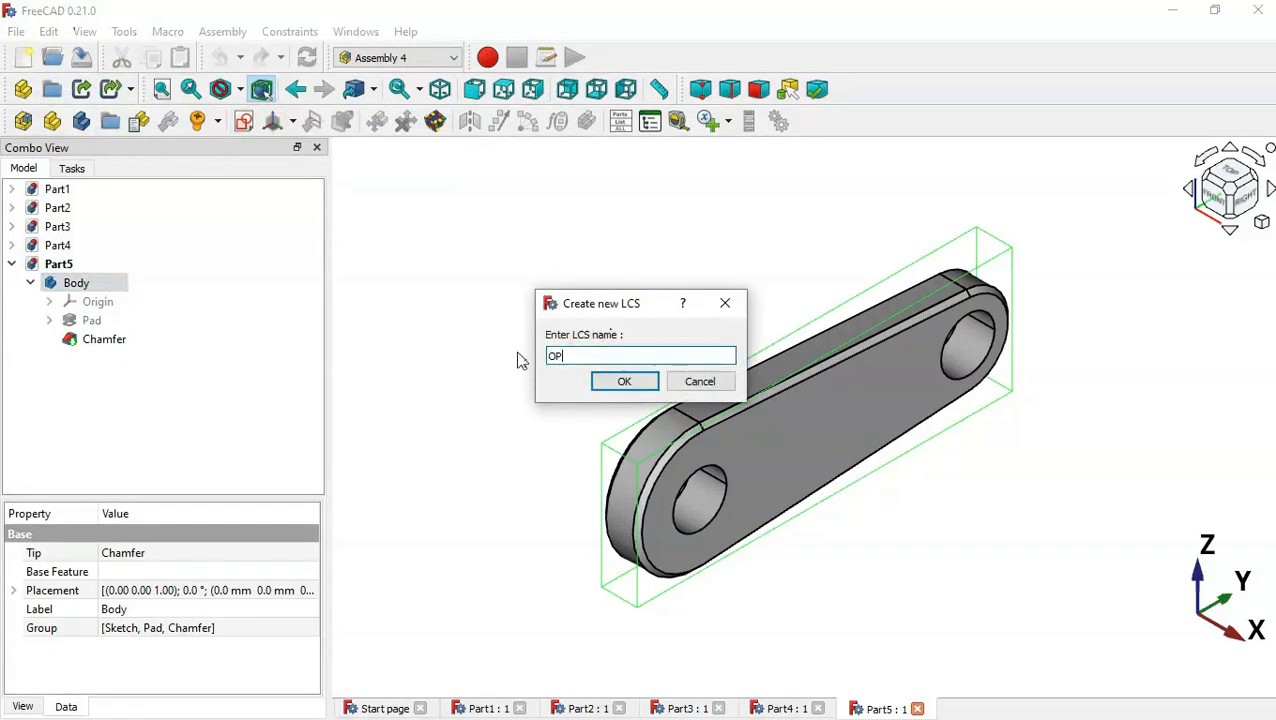
pyautogui.press('Return')
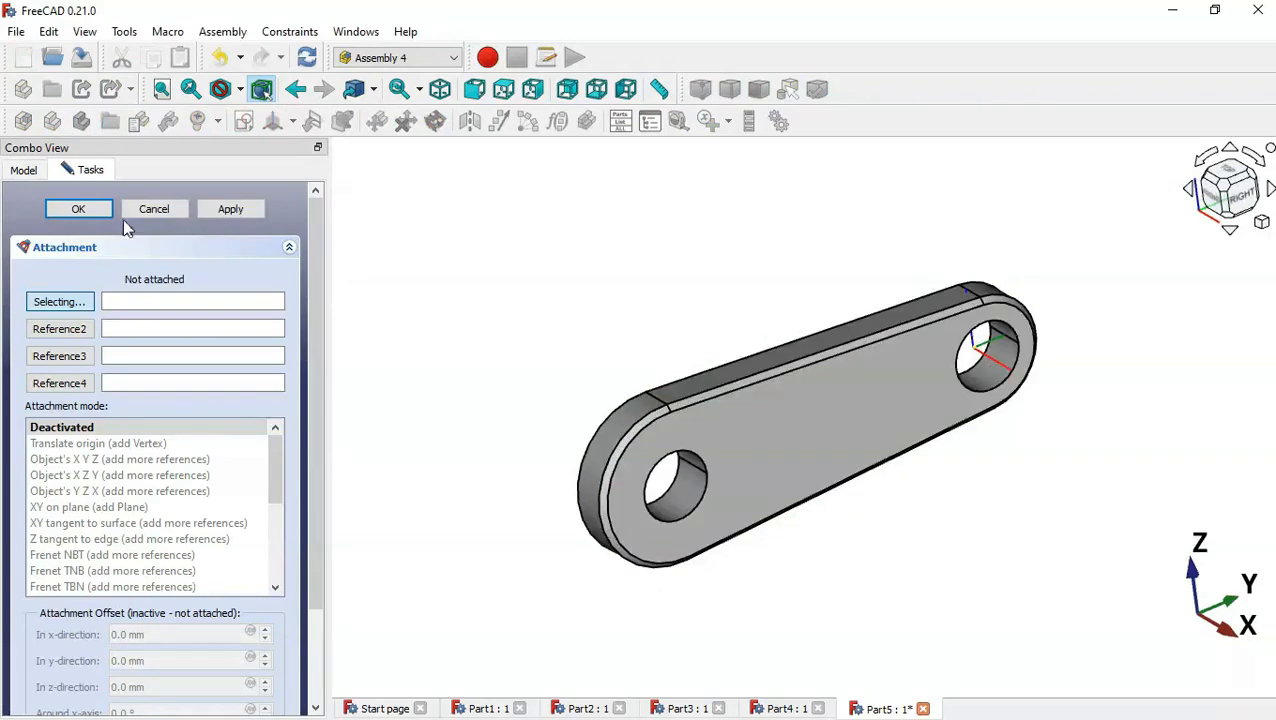
pyautogui.click(100, 209)
# Save Part5 and open Part6.FCStd from the Animation folder
pyautogui.moveTo(558, 293); pyautogui.dragTo(560, 300, button='middle')
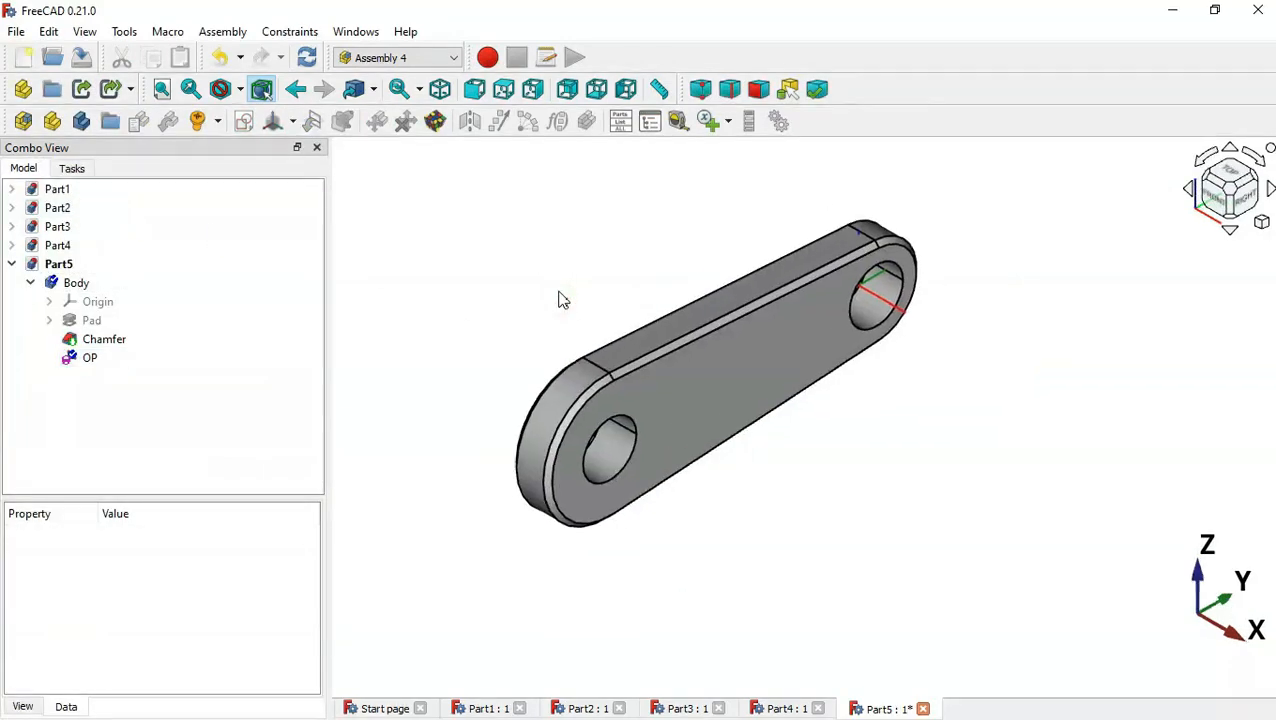
pyautogui.click(82, 58)
pyautogui.click(55, 58)
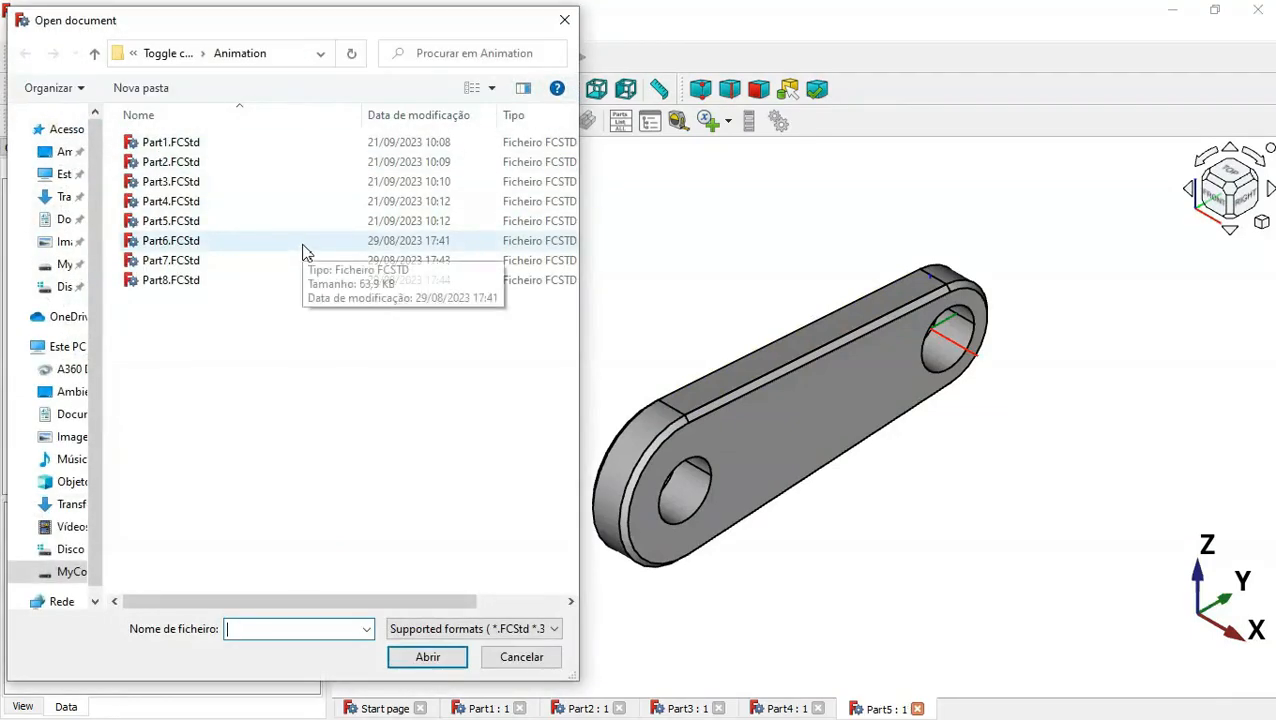
pyautogui.doubleClick(304, 245)
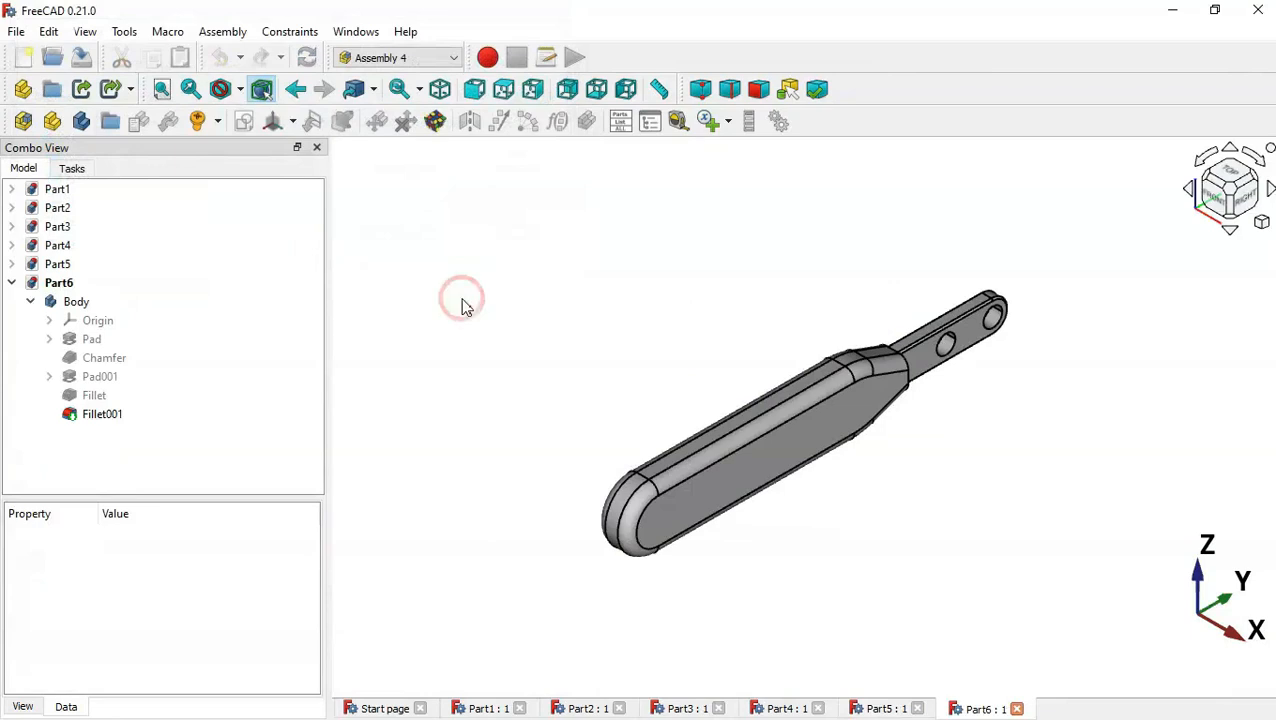
# Create a local coordinate system named OP in the handle body of Part6, leaving its attachment deactivated
pyautogui.click(122, 308)
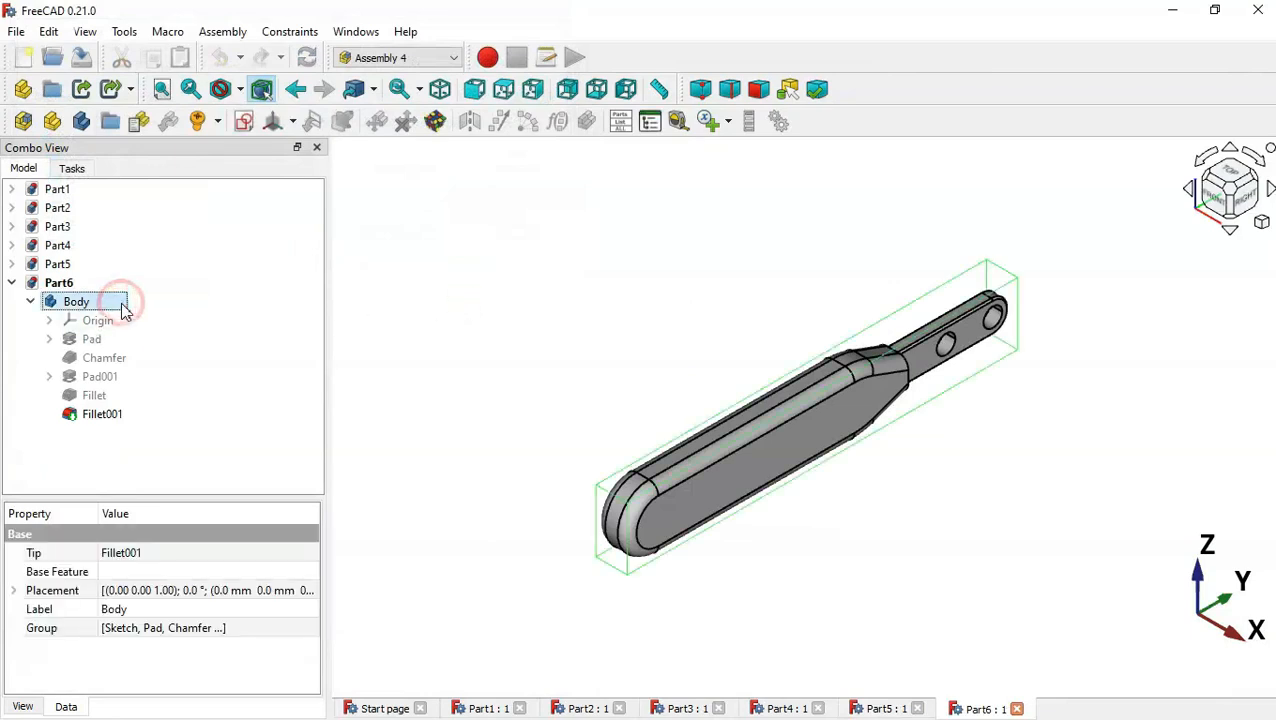
pyautogui.click(273, 121)
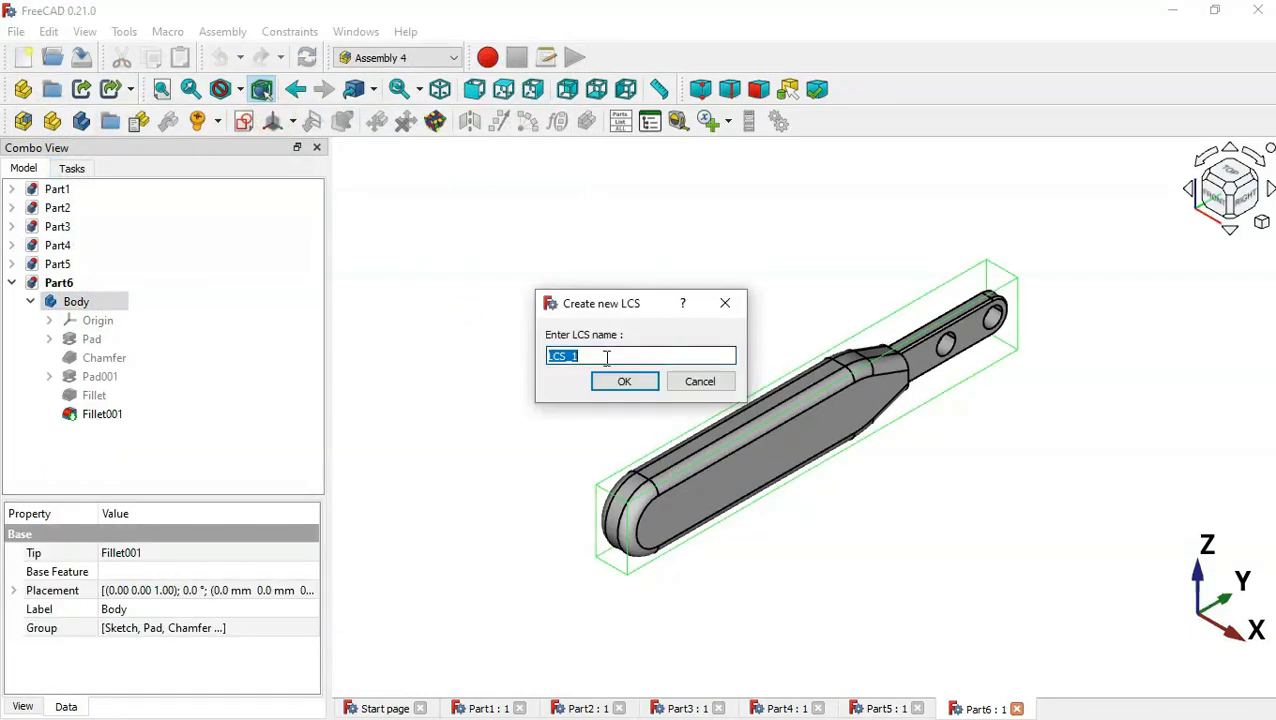
pyautogui.write('O')
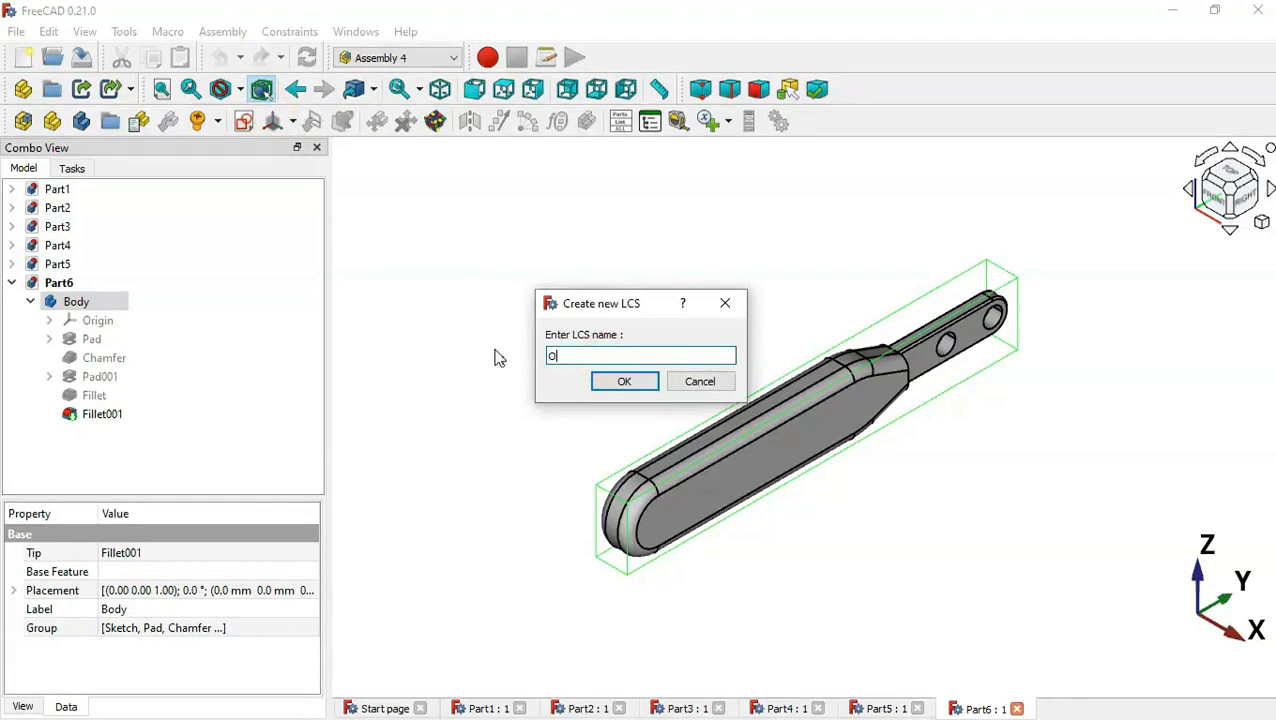
pyautogui.write('P')
pyautogui.press('Return')
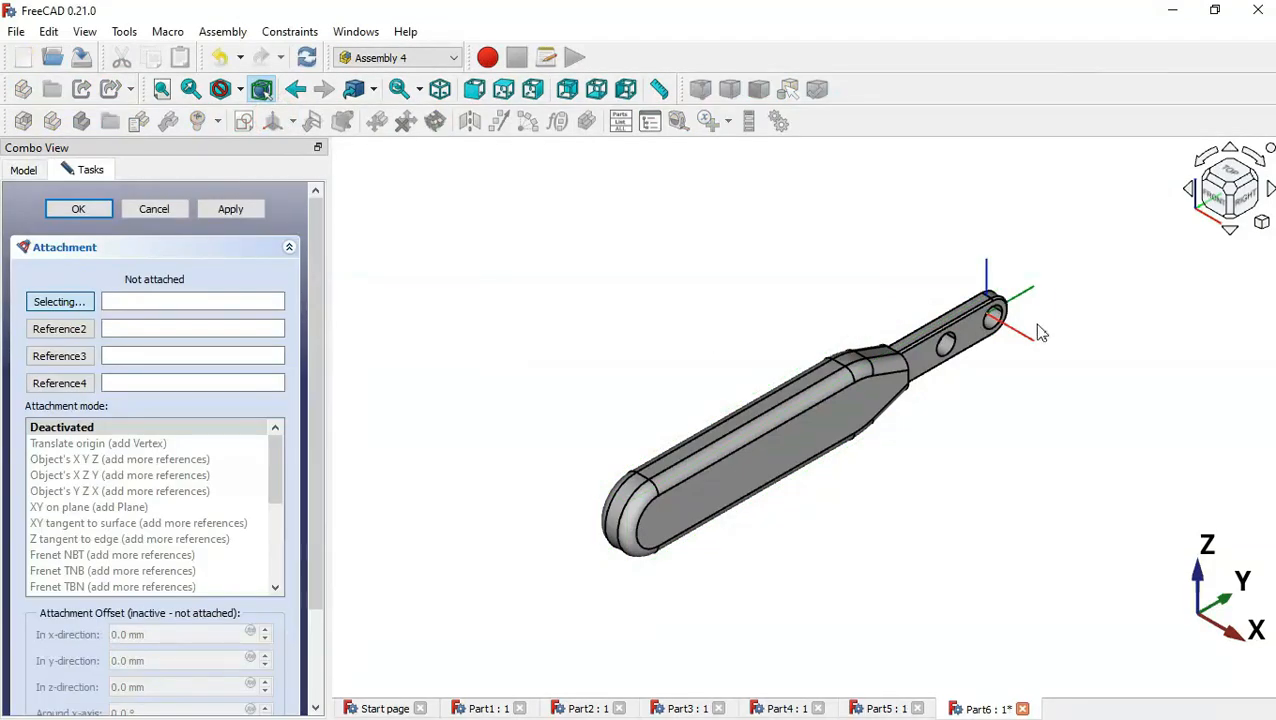
pyautogui.scroll(5, 1047, 305)
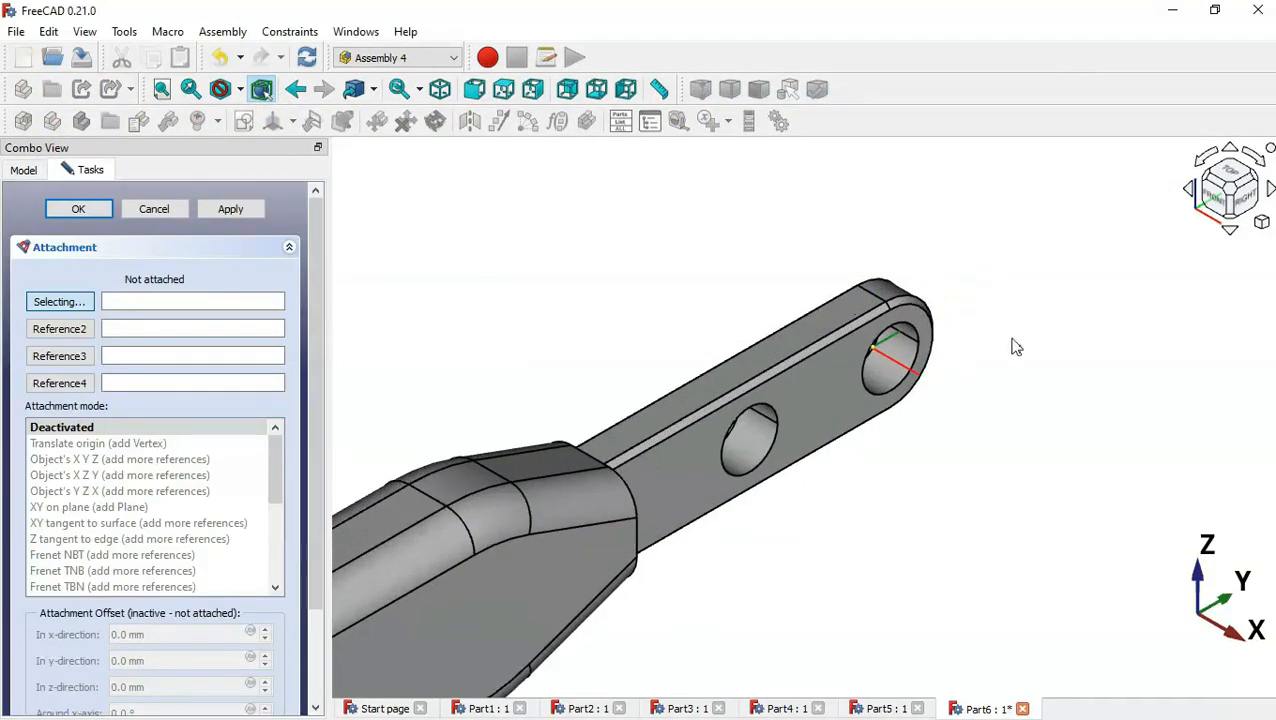
pyautogui.click(113, 218)
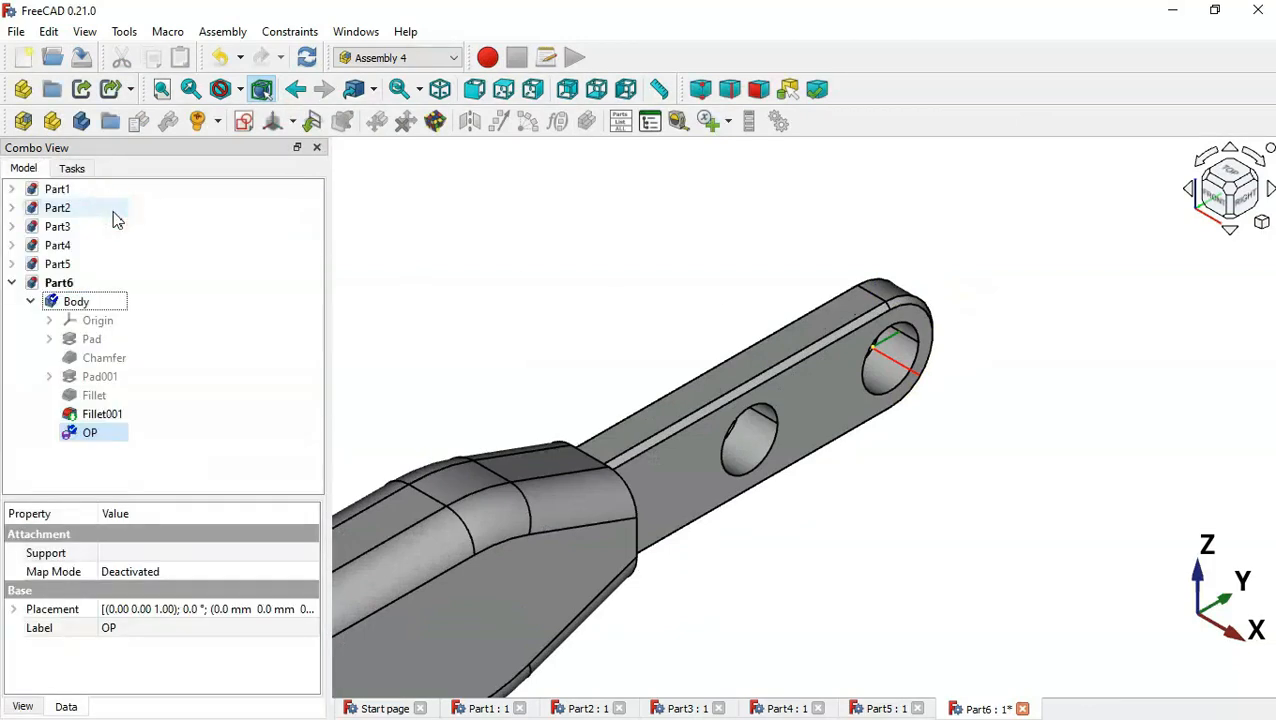
# Save Part6 and open Part7.FCStd from the Animation folder
pyautogui.click(506, 292)
pyautogui.press('v')
pyautogui.press('f')
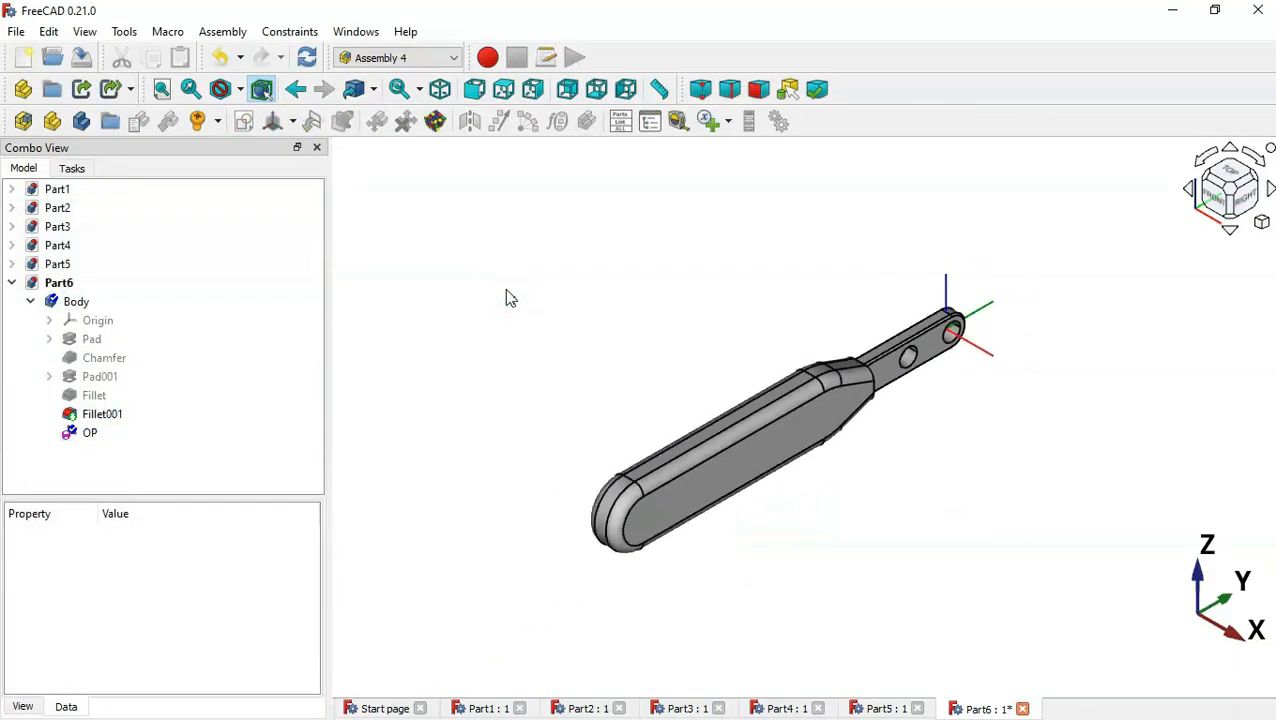
pyautogui.click(82, 60)
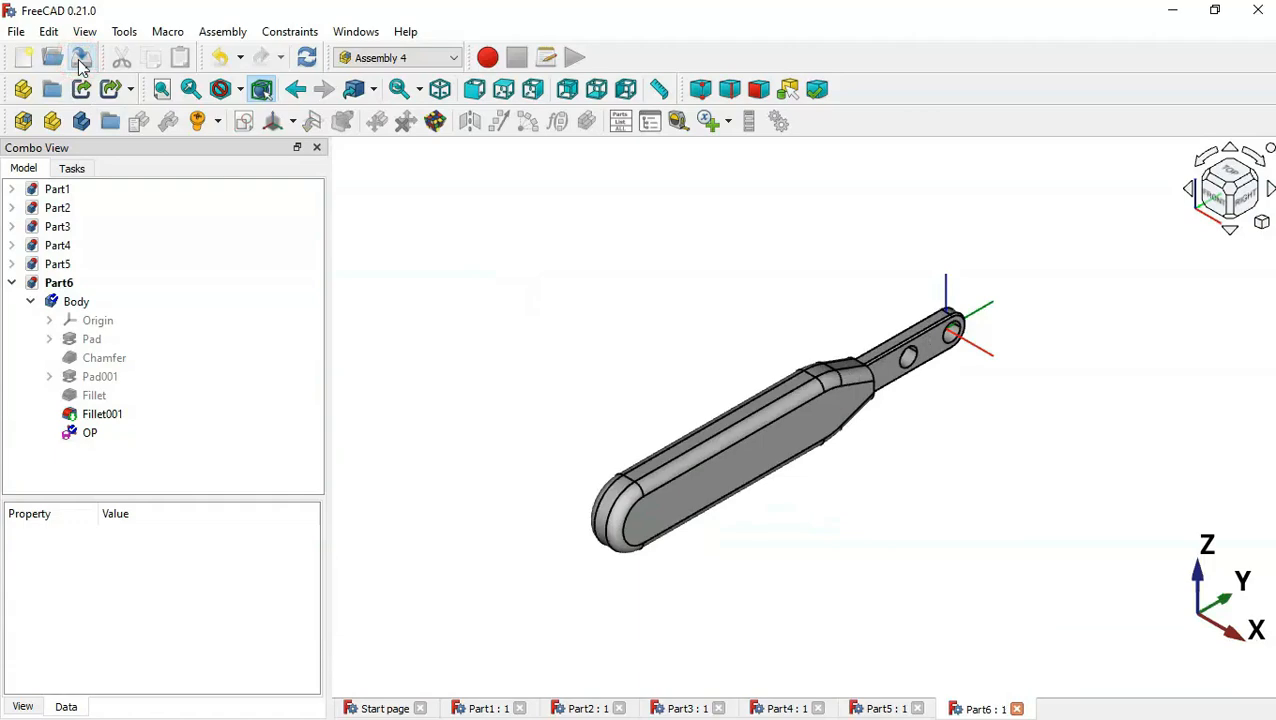
pyautogui.click(56, 63)
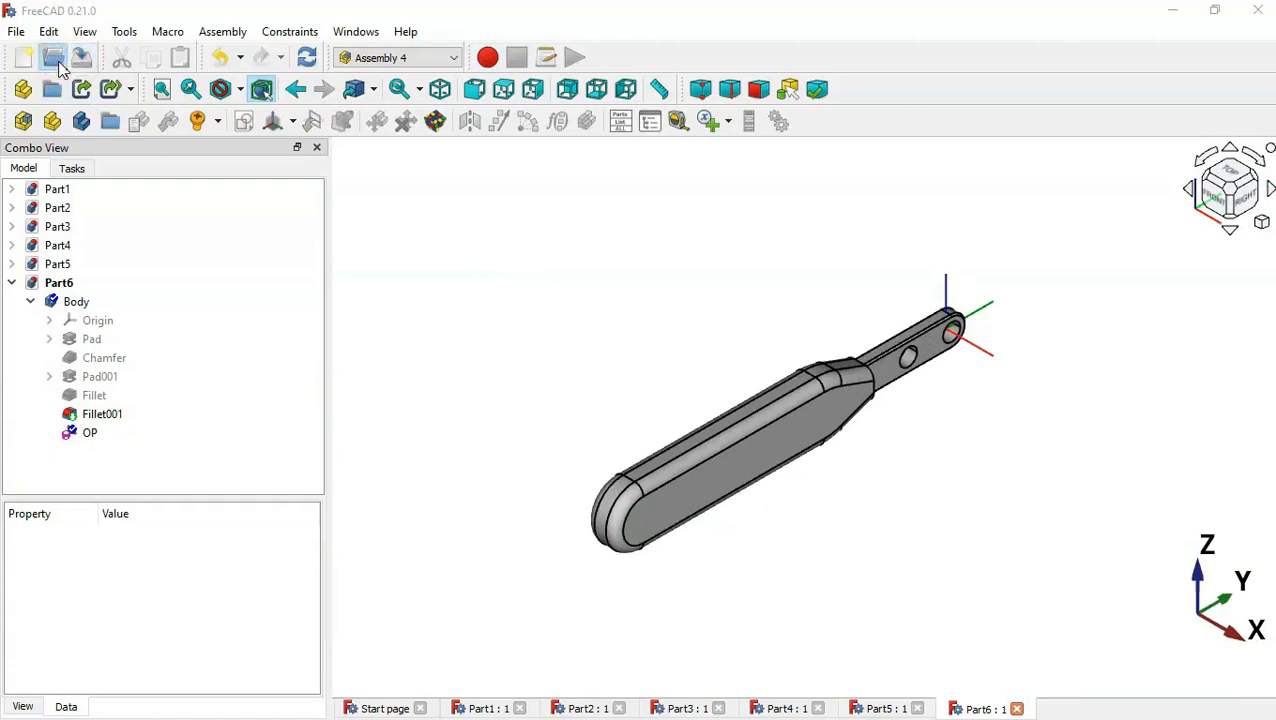
pyautogui.doubleClick(340, 259)
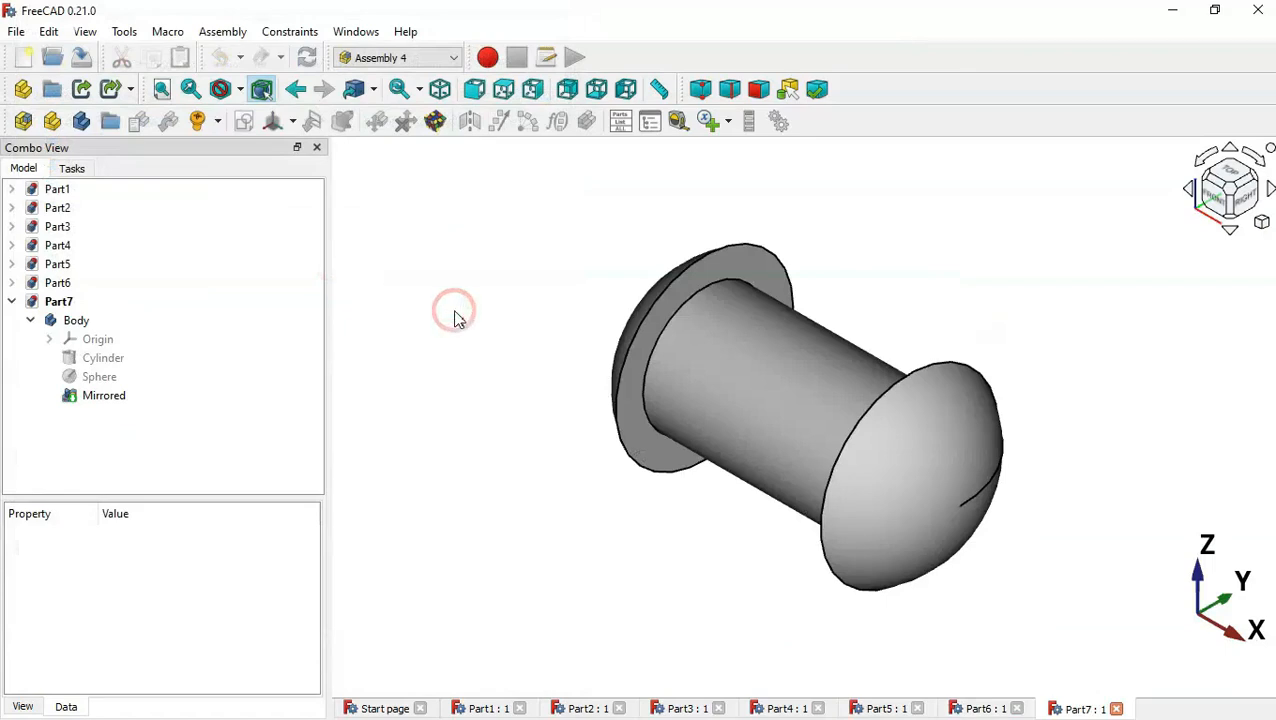
# Create a local coordinate system named OP in the body of Part7, leaving its attachment deactivated
pyautogui.click(98, 322)
pyautogui.click(276, 128)
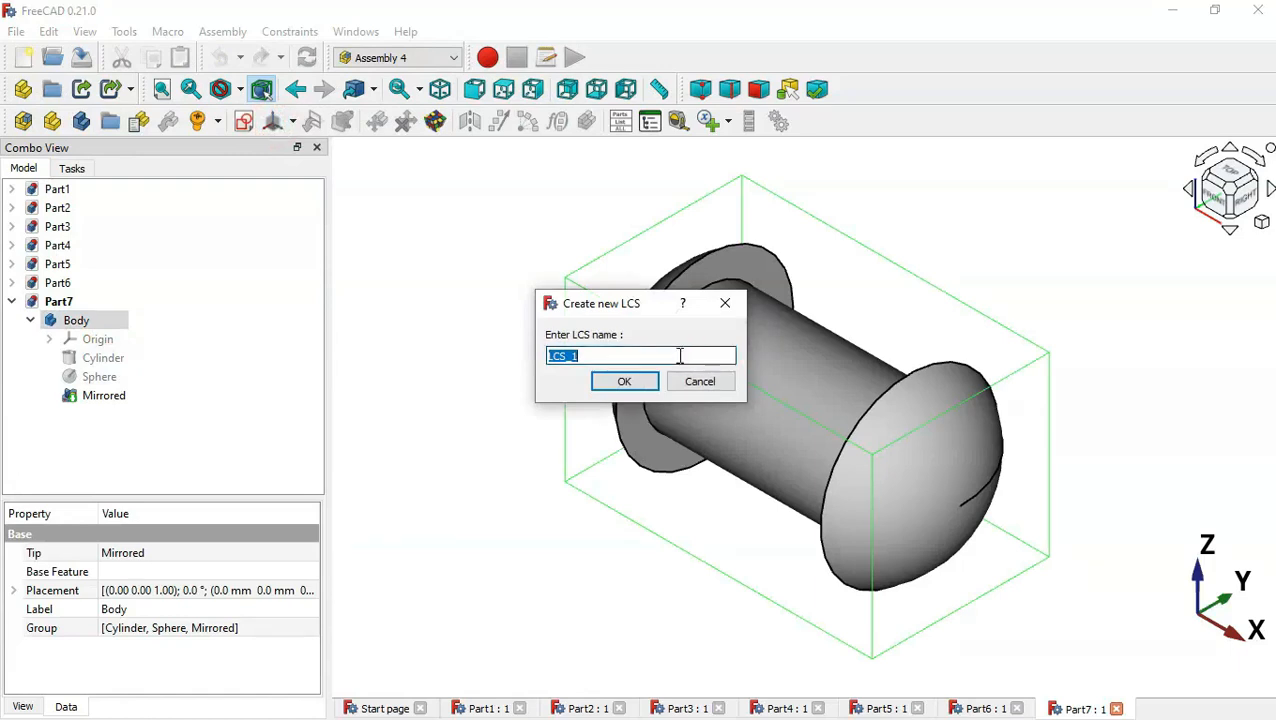
pyautogui.doubleClick(644, 358)
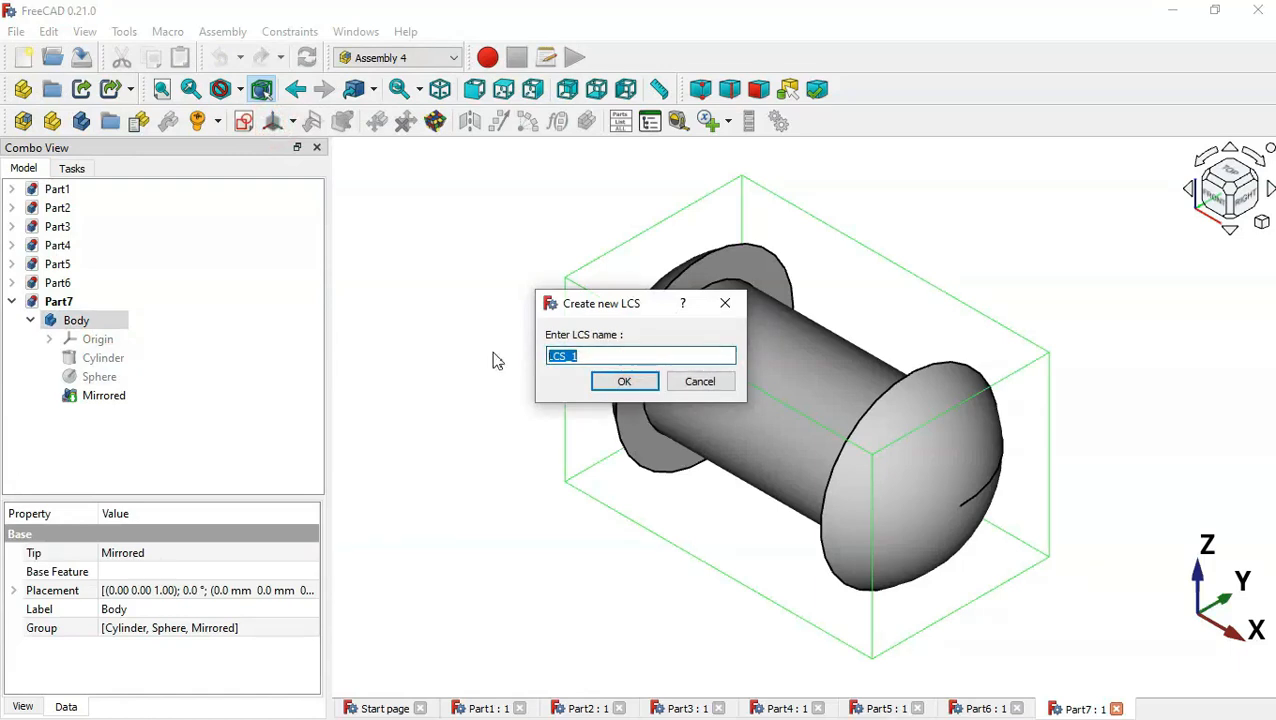
pyautogui.write('OP')
pyautogui.press('Return')
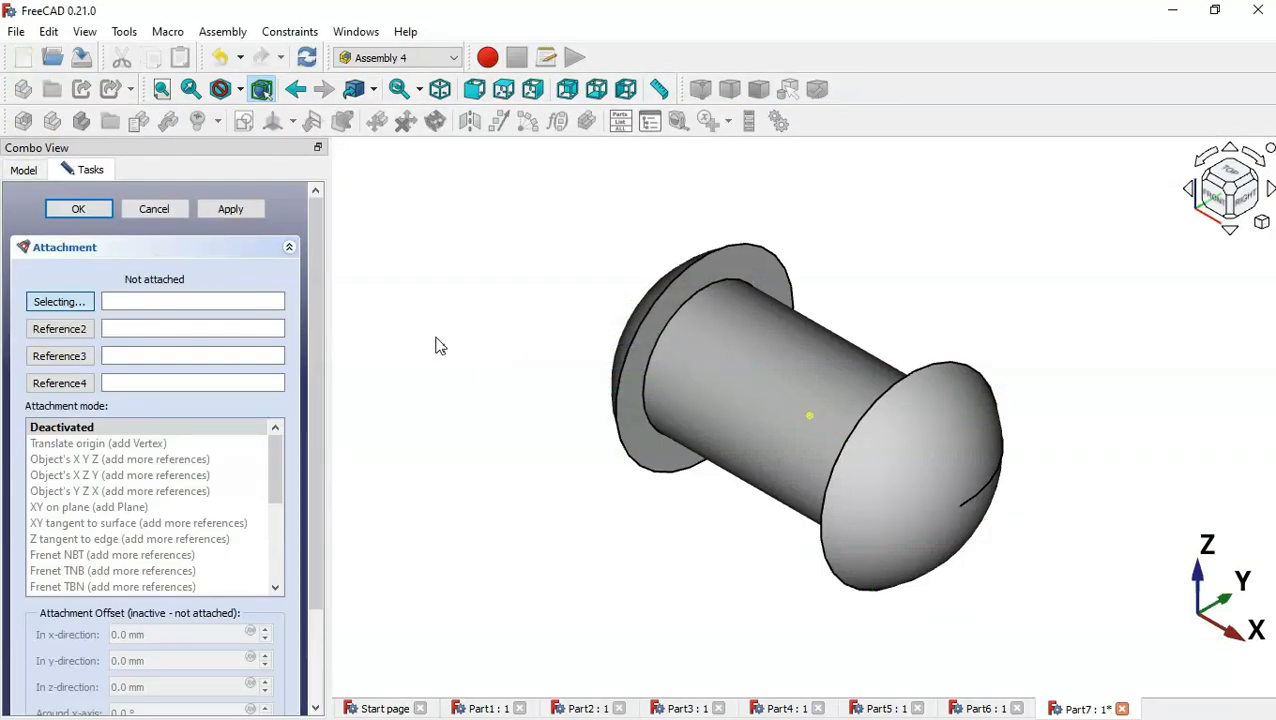
pyautogui.click(102, 209)
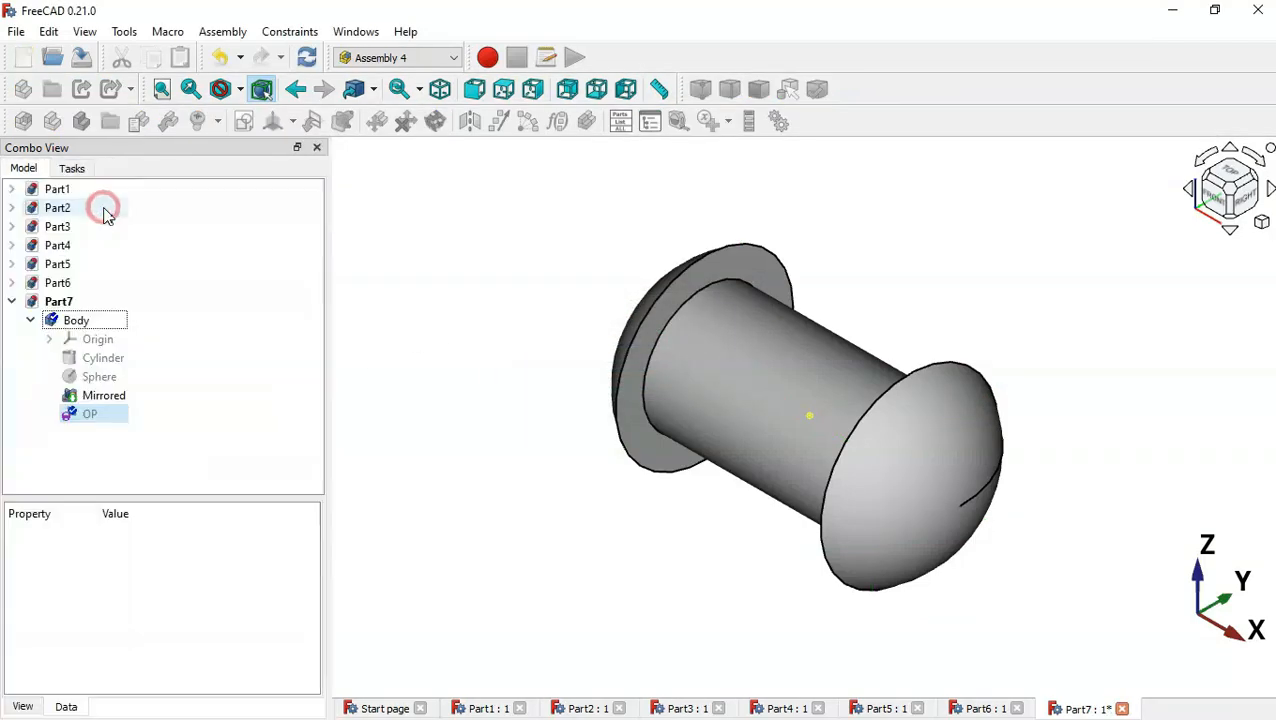
# Save Part7 and open Part8.FCStd from the Animation folder
pyautogui.click(82, 57)
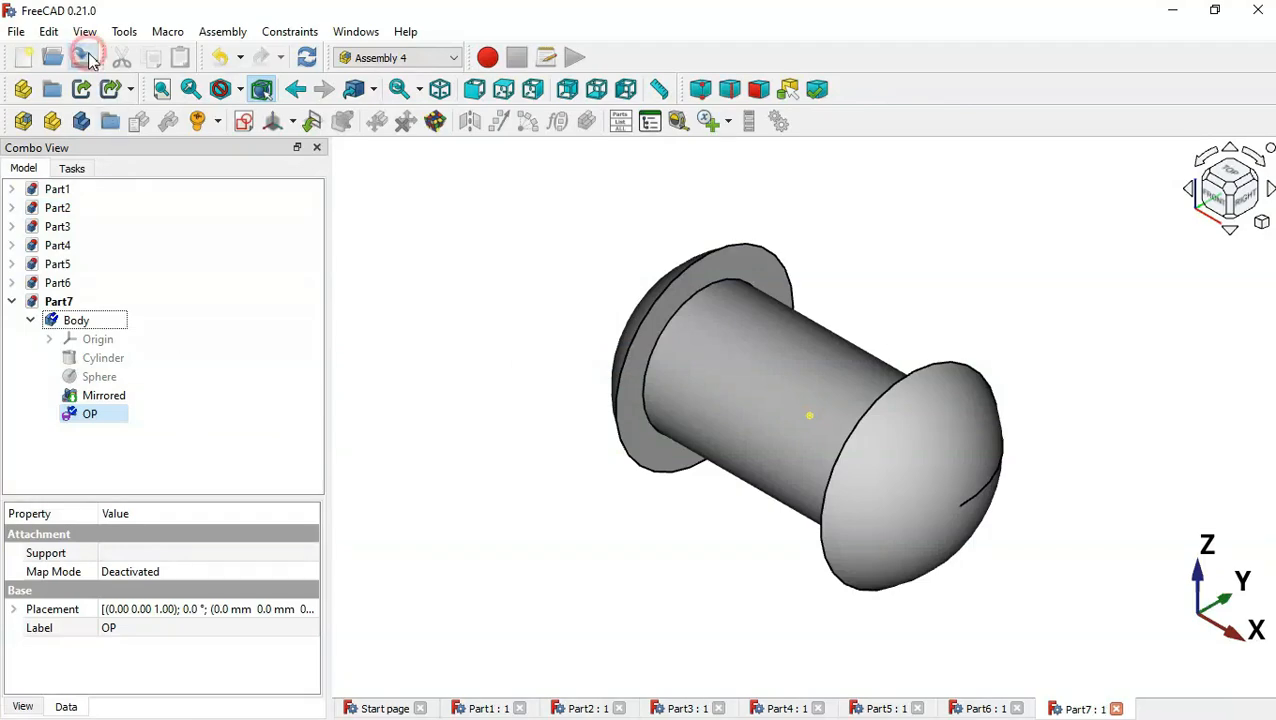
pyautogui.click(53, 58)
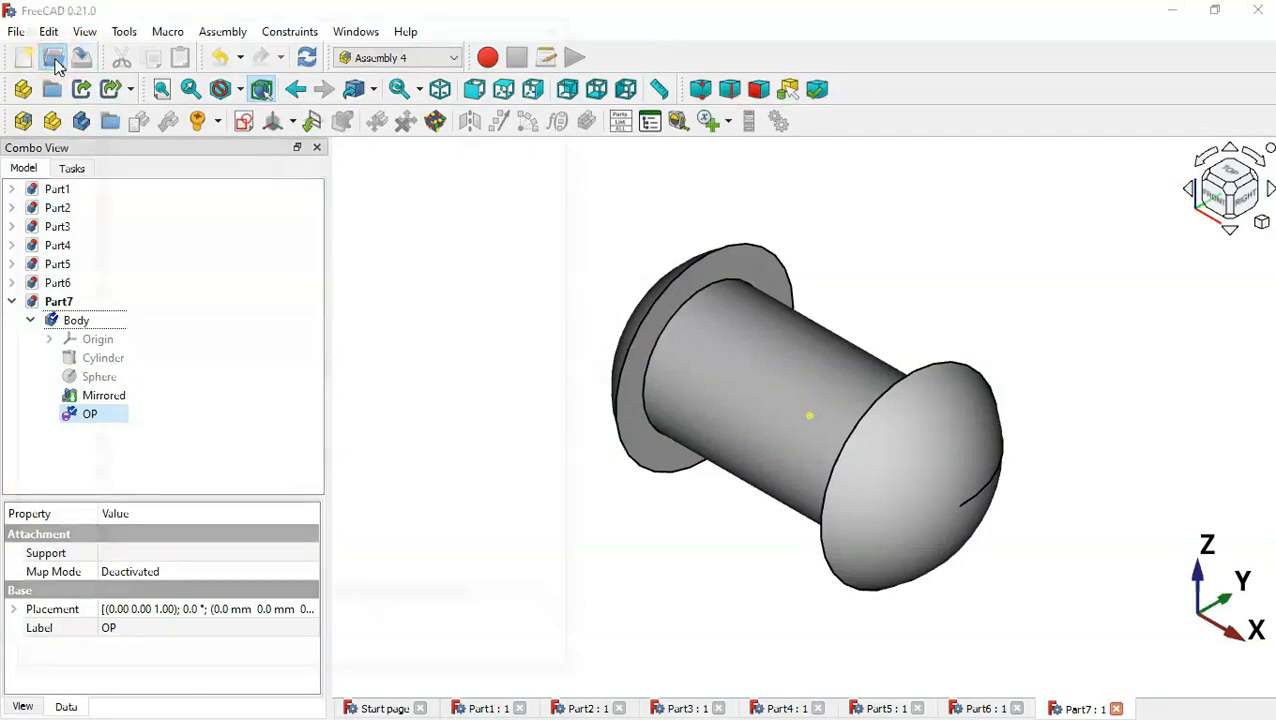
pyautogui.doubleClick(249, 280)
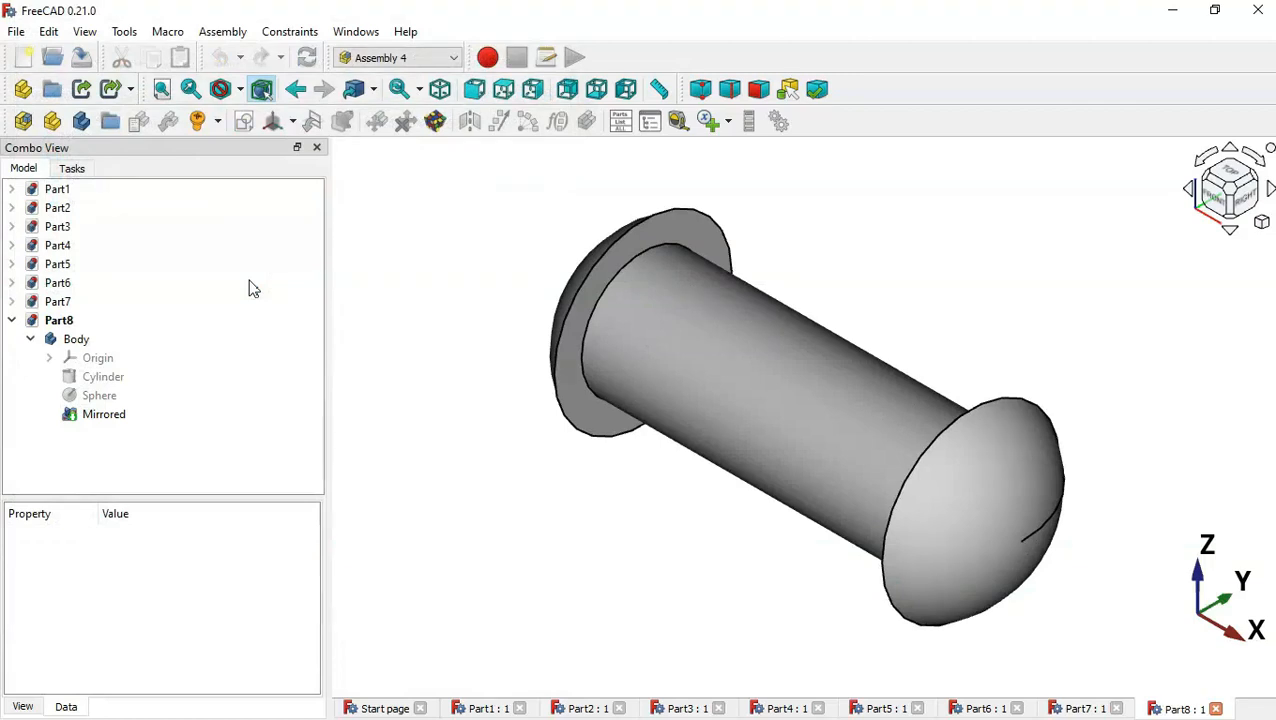
# Create a local coordinate system named OP in the body of Part8 and accept it unattached
pyautogui.click(88, 340)
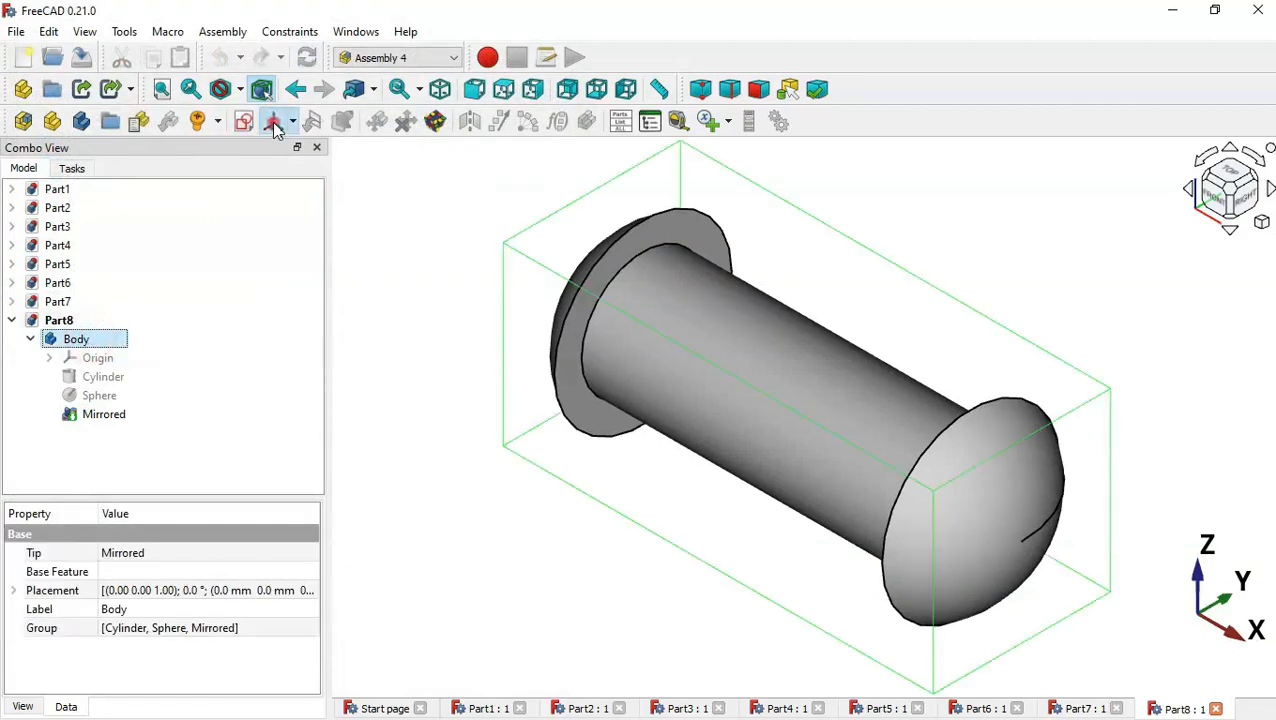
pyautogui.click(273, 122)
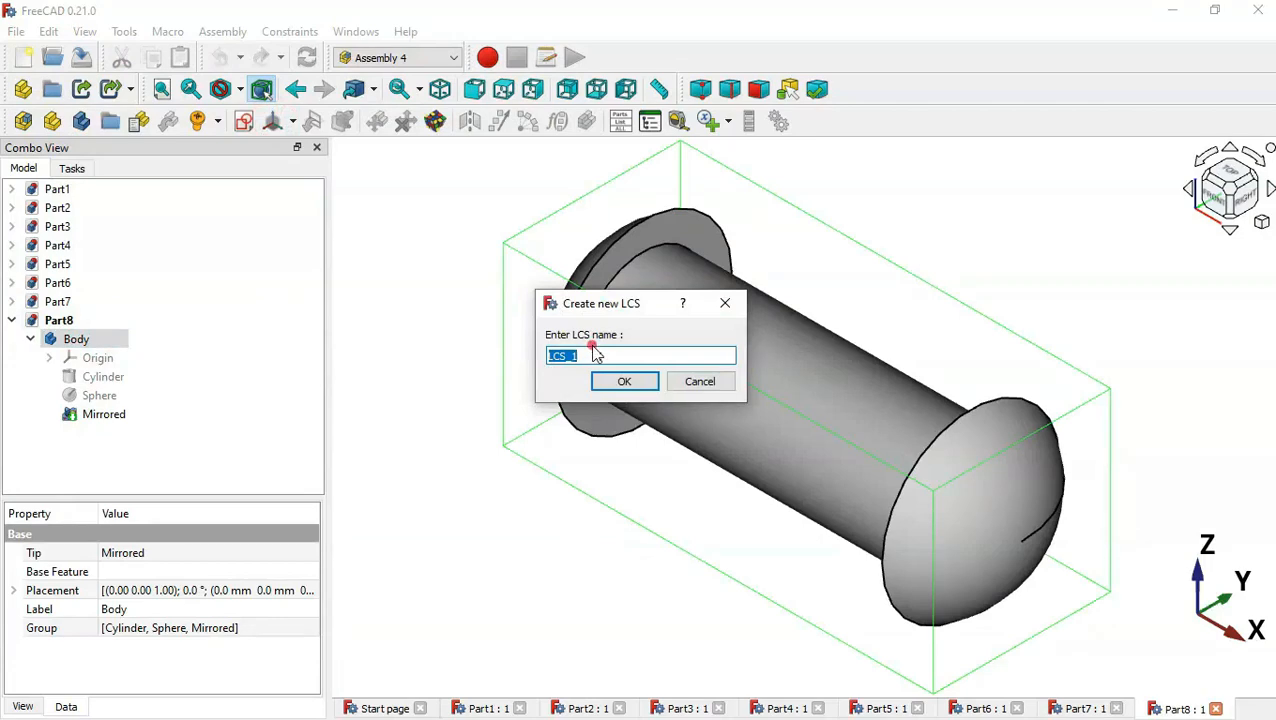
pyautogui.moveTo(593, 352); pyautogui.dragTo(544, 356)
pyautogui.write('SP')
pyautogui.press('Return')
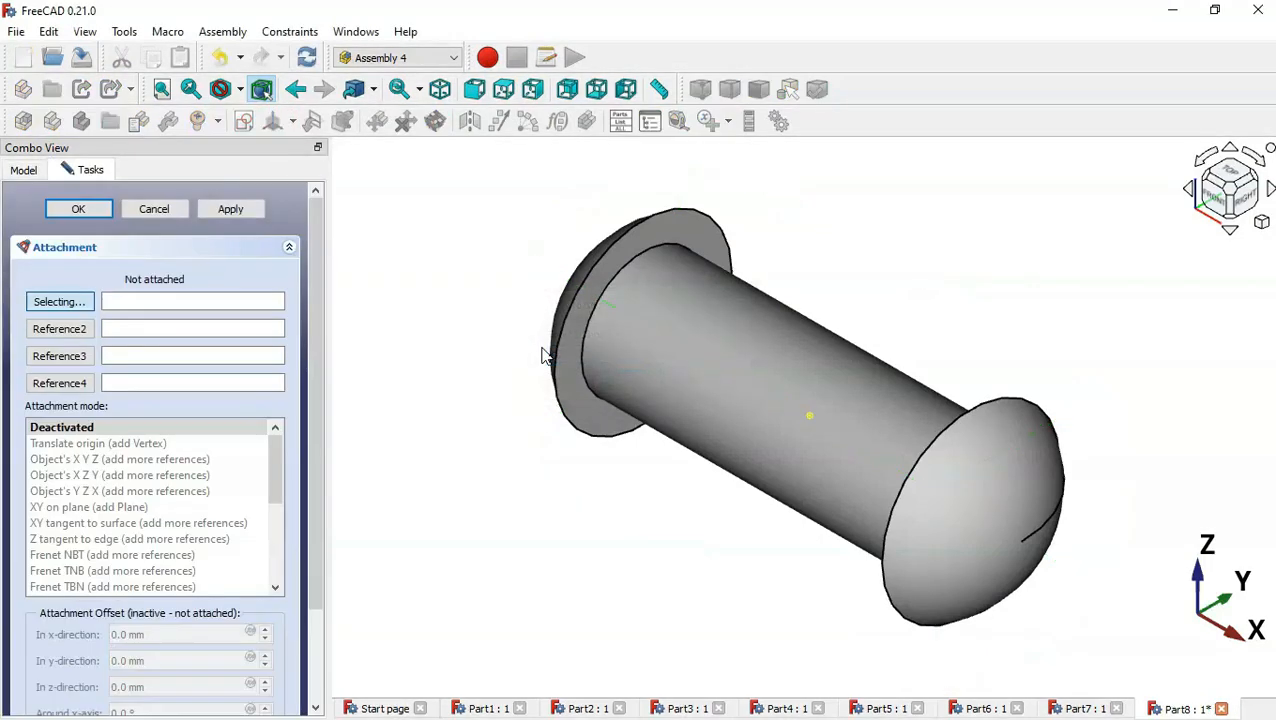
pyautogui.click(65, 212)
pyautogui.click(407, 487)
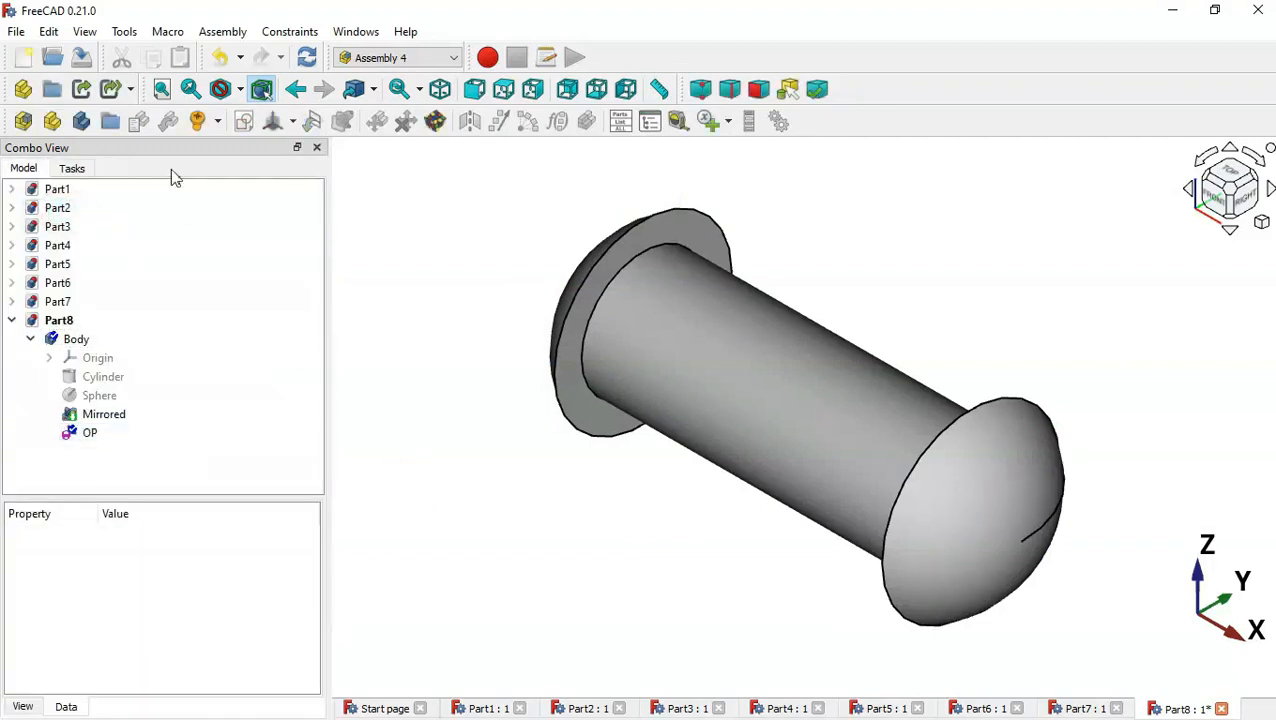
# Save Part8 and look over the rivet from several directions
pyautogui.click(81, 57)
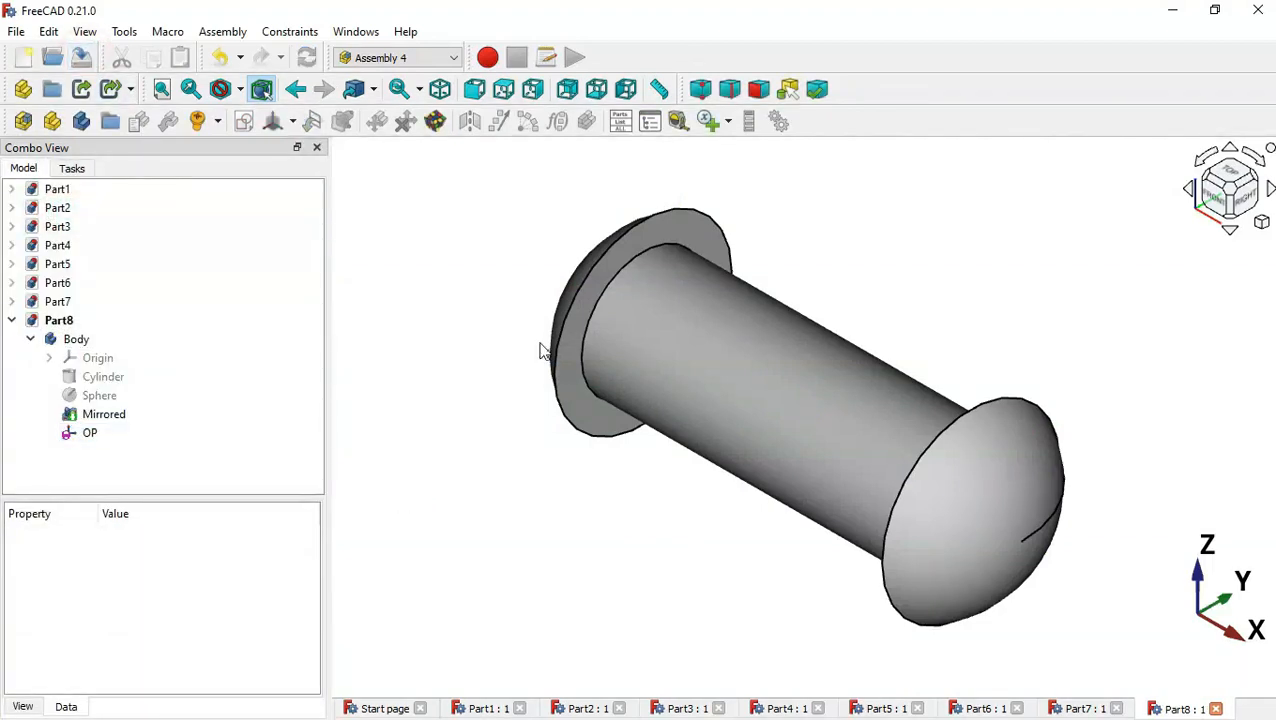
pyautogui.moveTo(513, 473); pyautogui.dragTo(695, 521, button='middle')
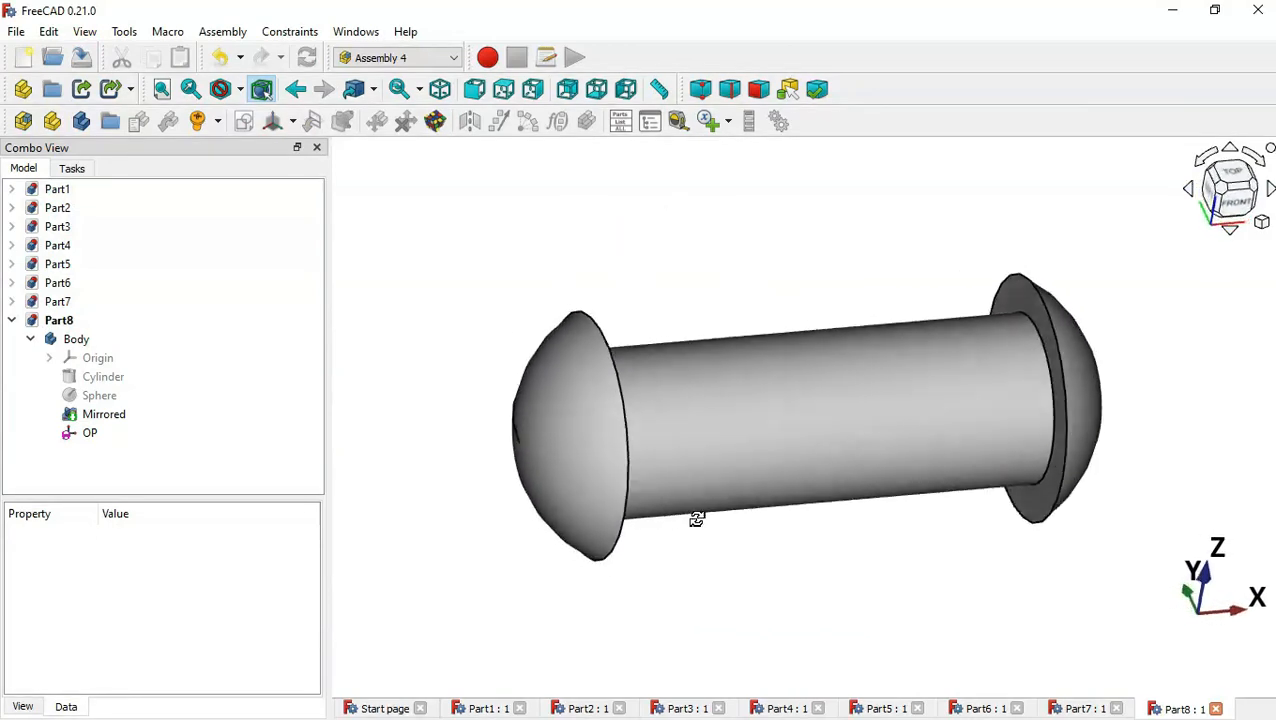
pyautogui.moveTo(733, 340); pyautogui.dragTo(658, 387, button='middle')
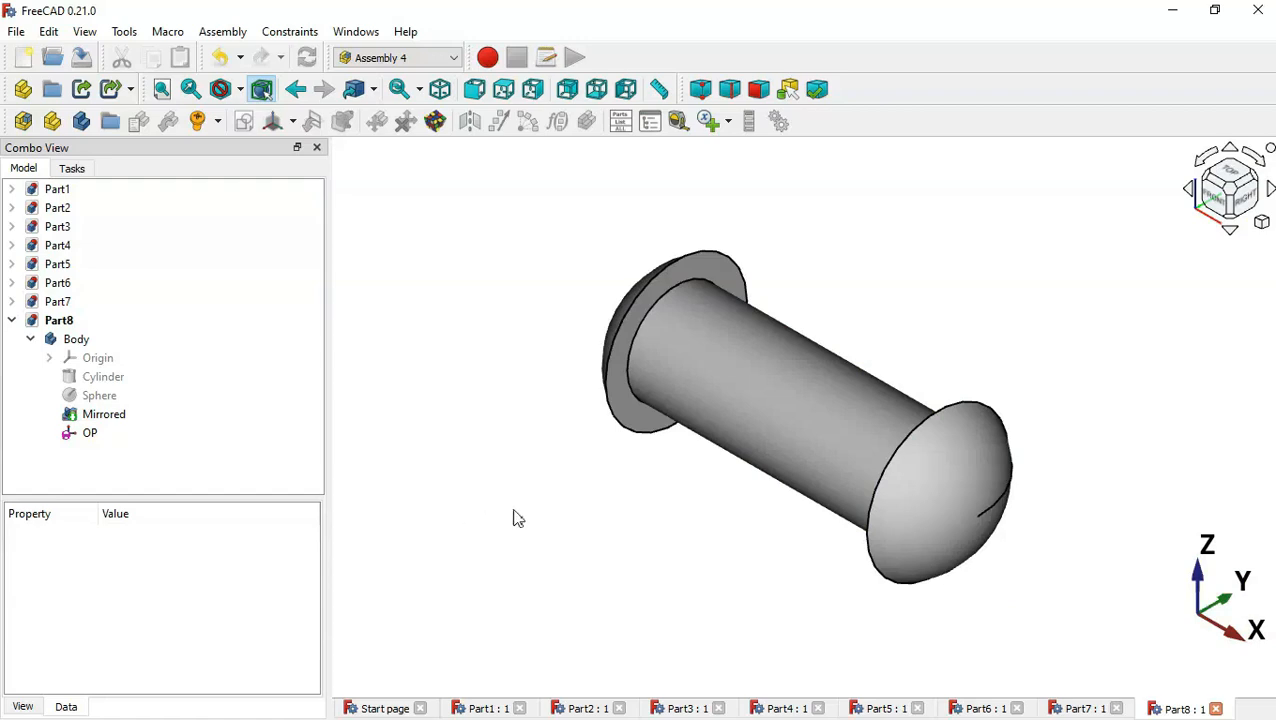
# Create a new document and save it as "Animation with assembly4" in the Animation folder
pyautogui.click(25, 62)
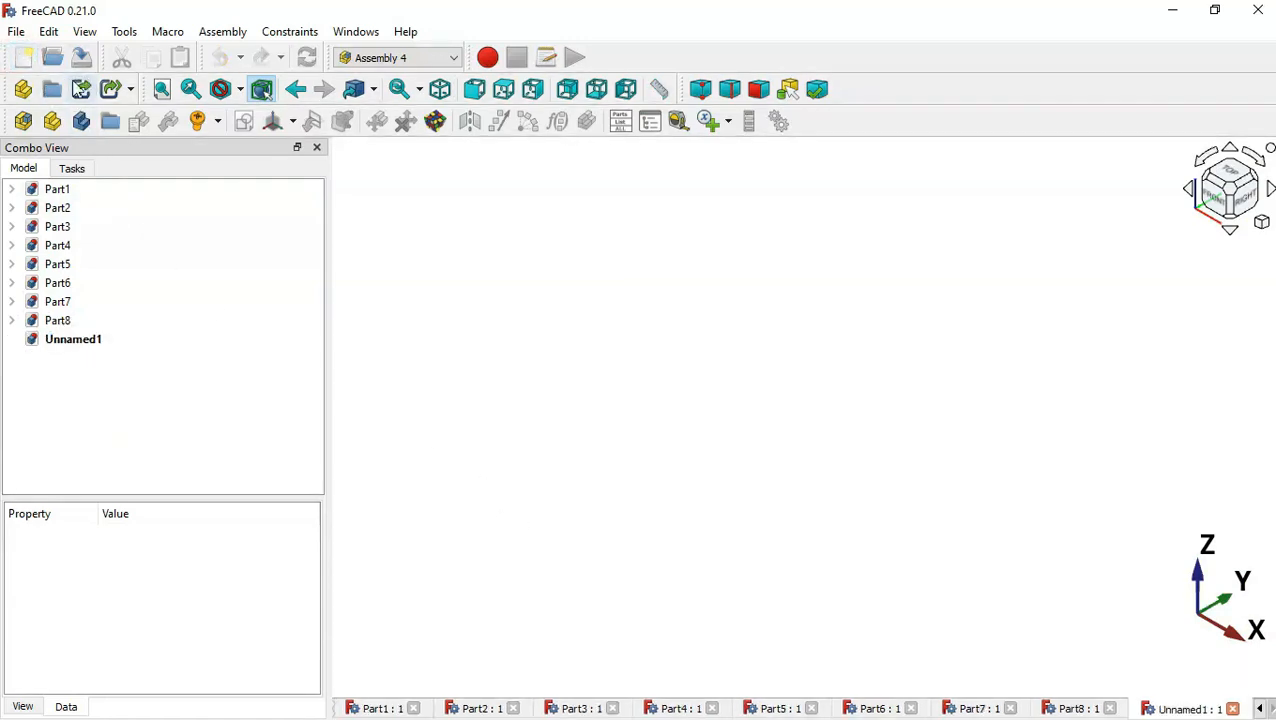
pyautogui.click(84, 60)
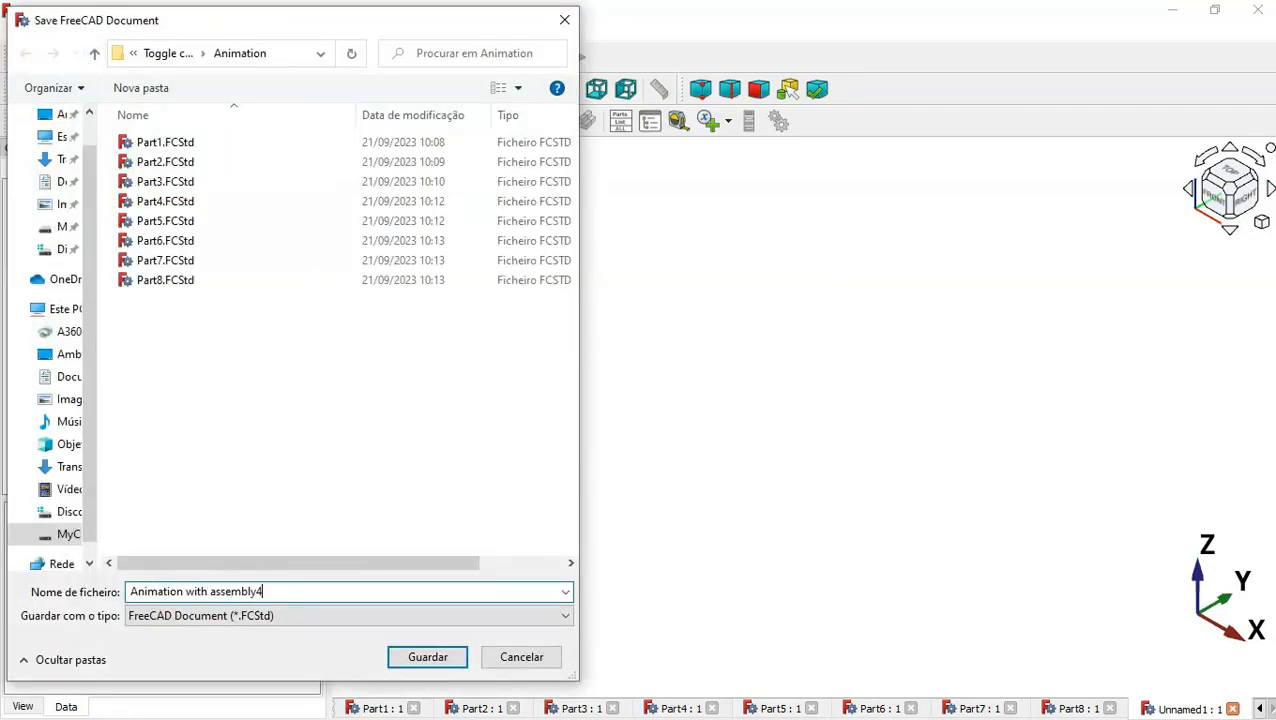
pyautogui.press('Return')
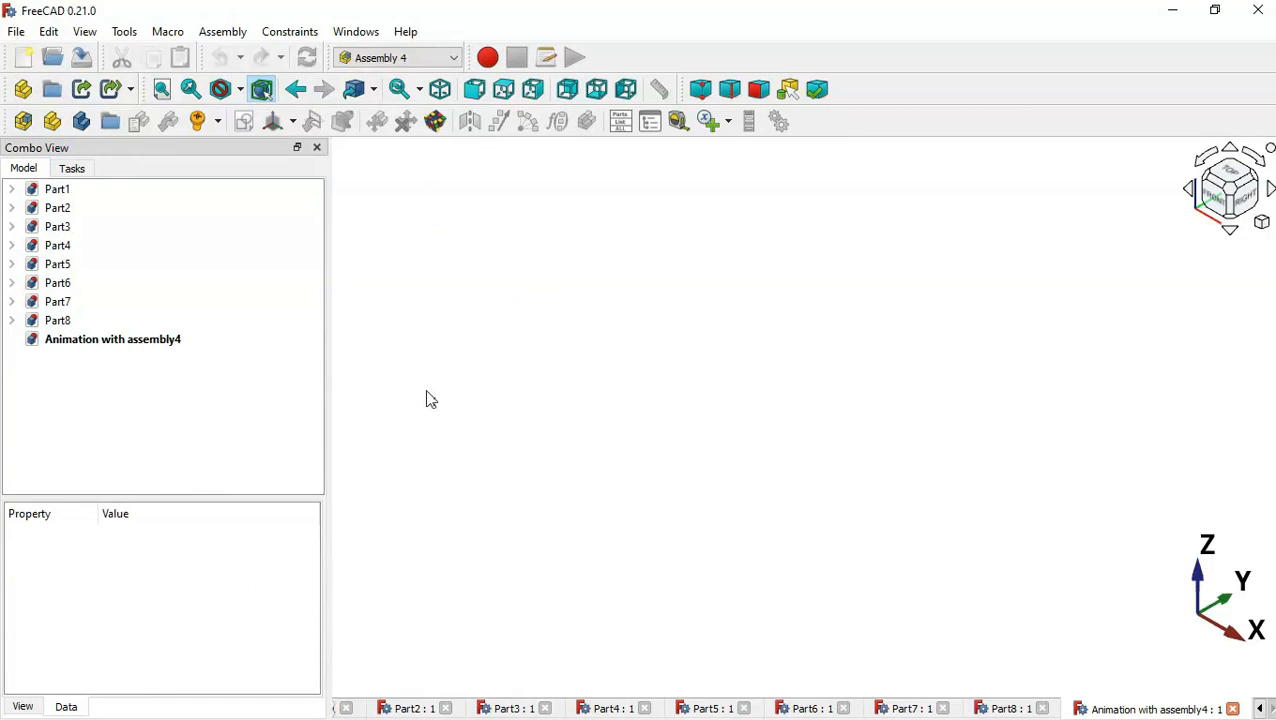
# Create a new assembly in the Animation with assembly4 document and check its Assembly container and Parts group
pyautogui.click(23, 121)
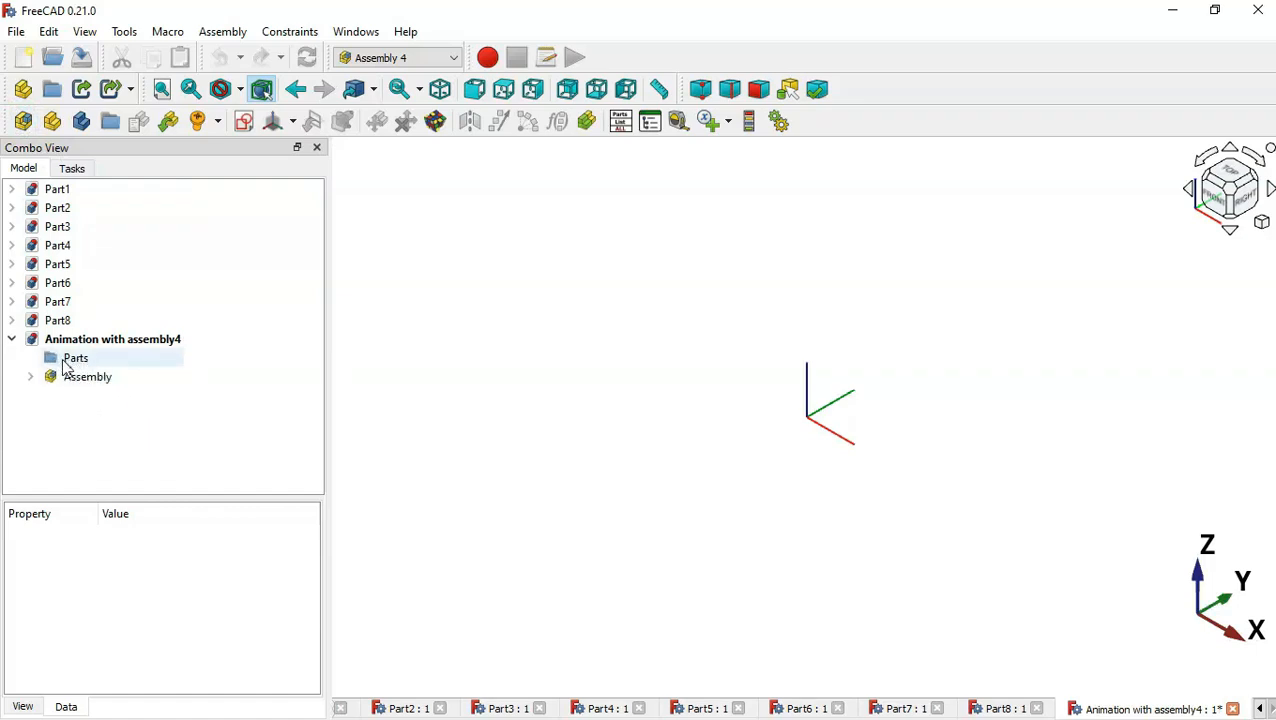
pyautogui.click(94, 382)
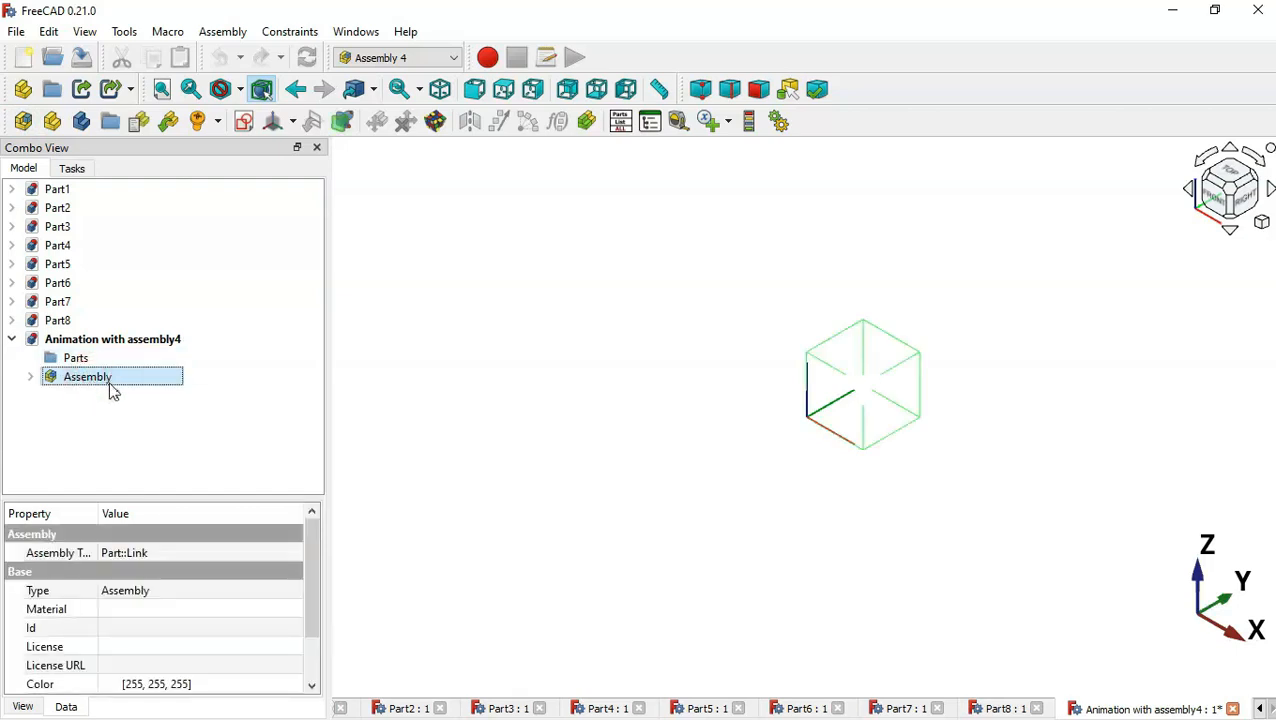
pyautogui.click(125, 410)
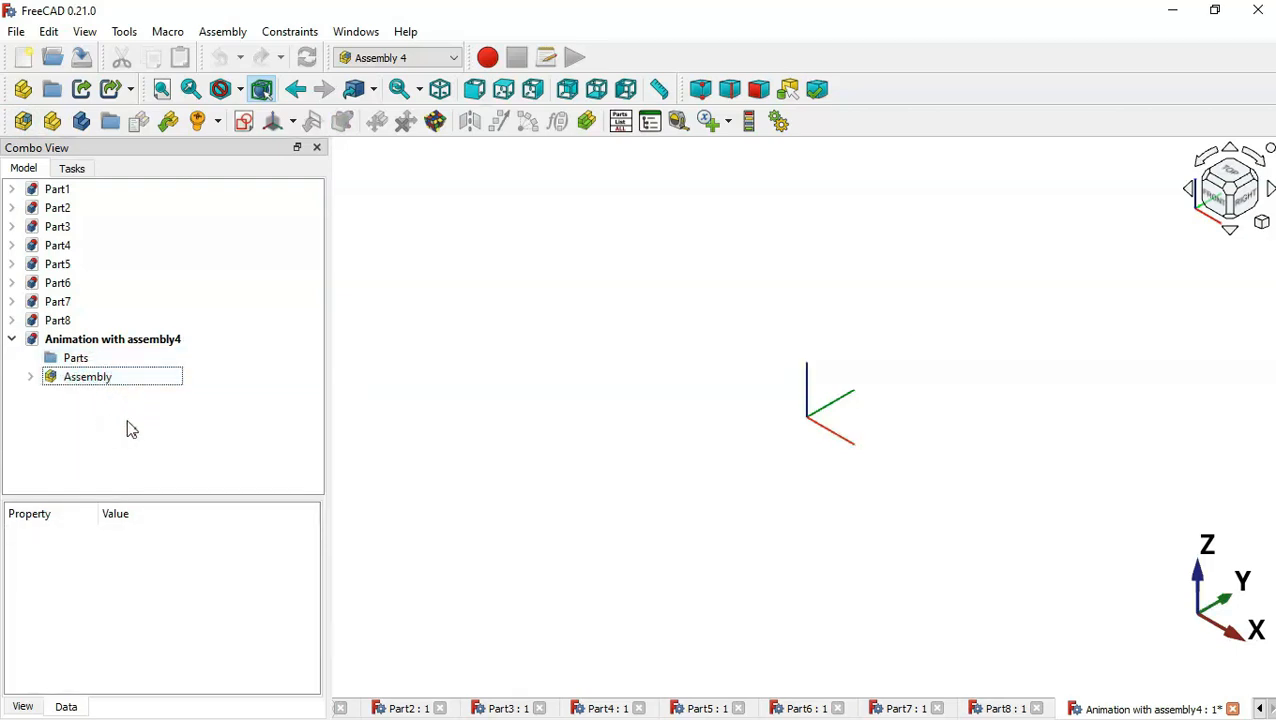
pyautogui.click(79, 363)
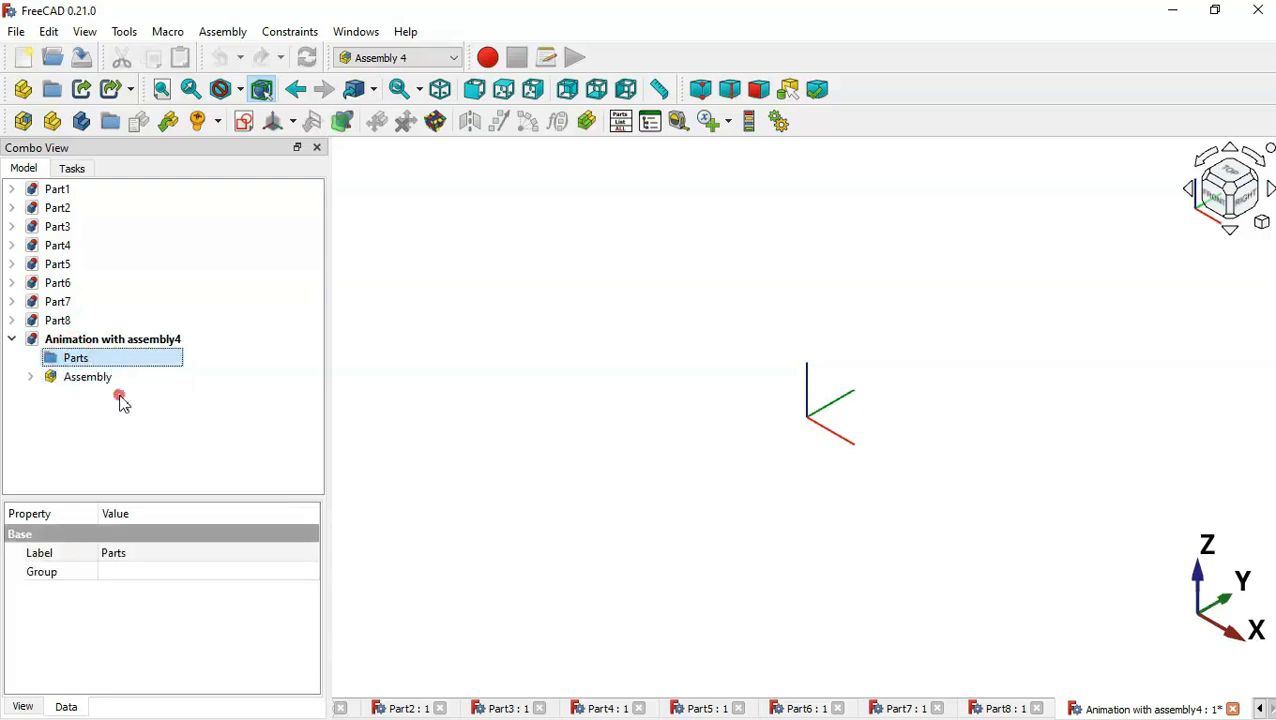
pyautogui.click(121, 399)
# Create a new body named Skeleton inside the Parts group and expand it to its LCS_0 coordinate system
pyautogui.click(119, 363)
pyautogui.click(82, 122)
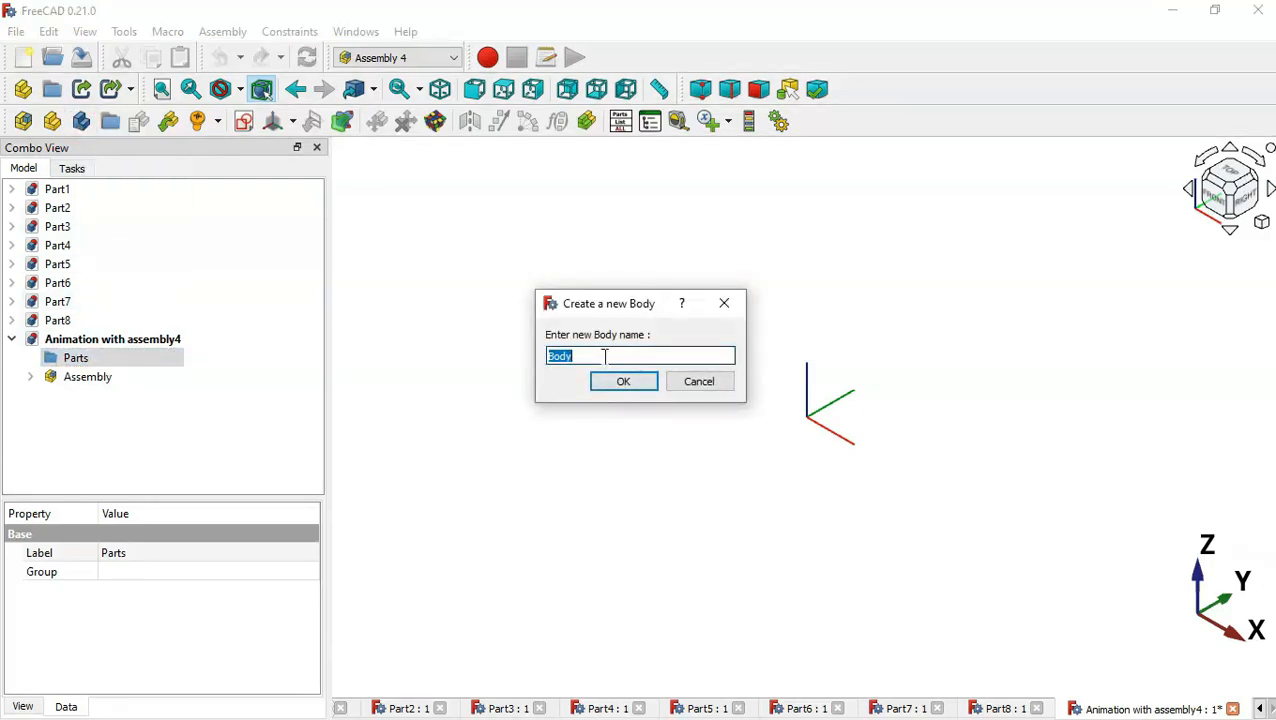
pyautogui.write('Skeleton')
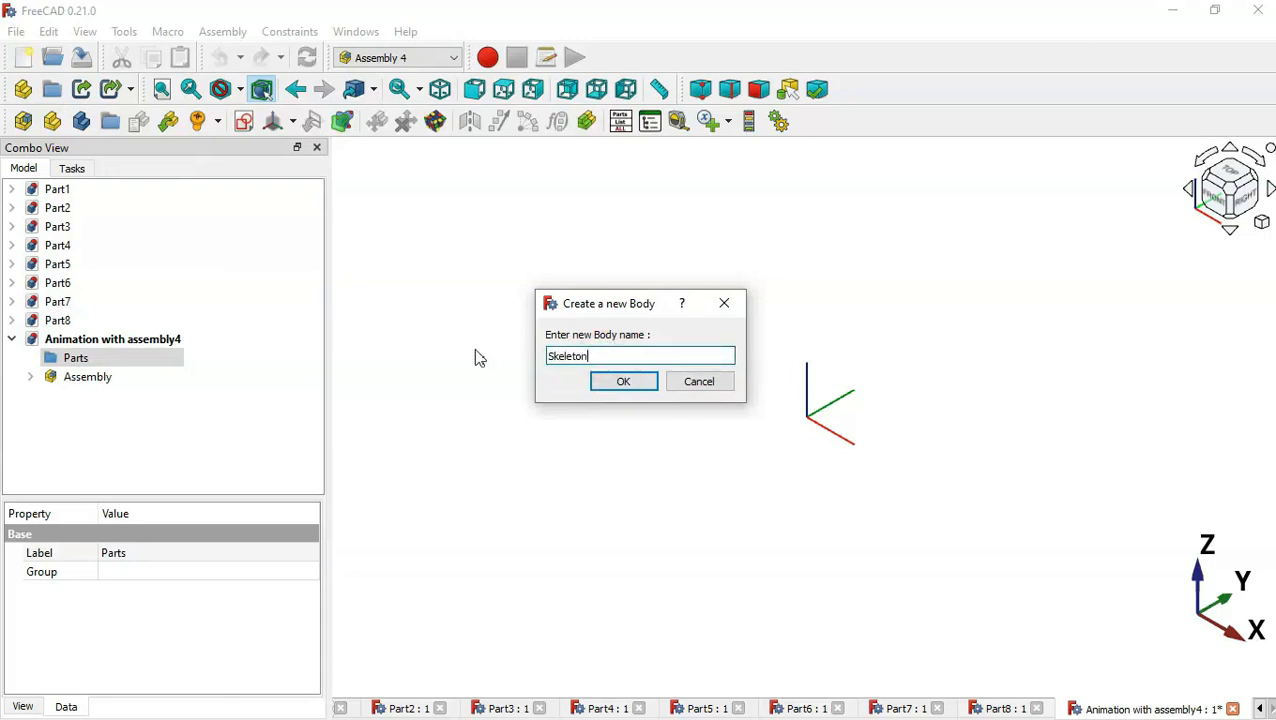
pyautogui.press('Return')
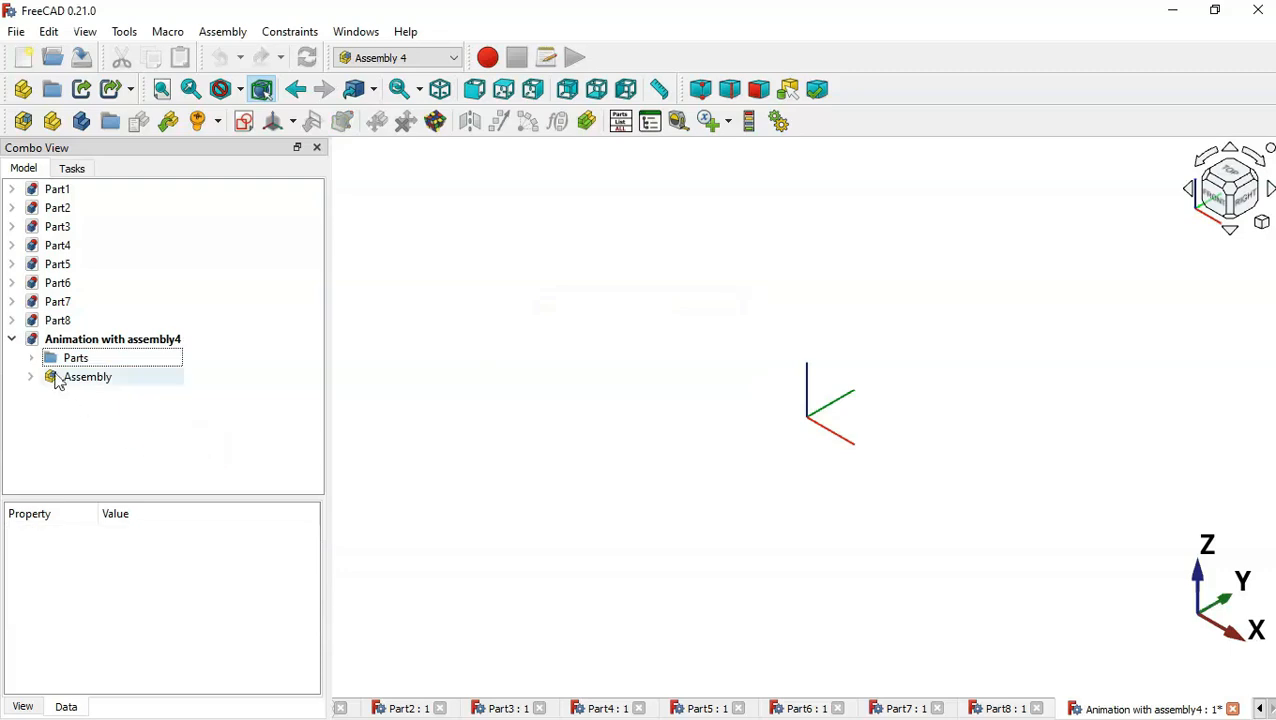
pyautogui.click(31, 358)
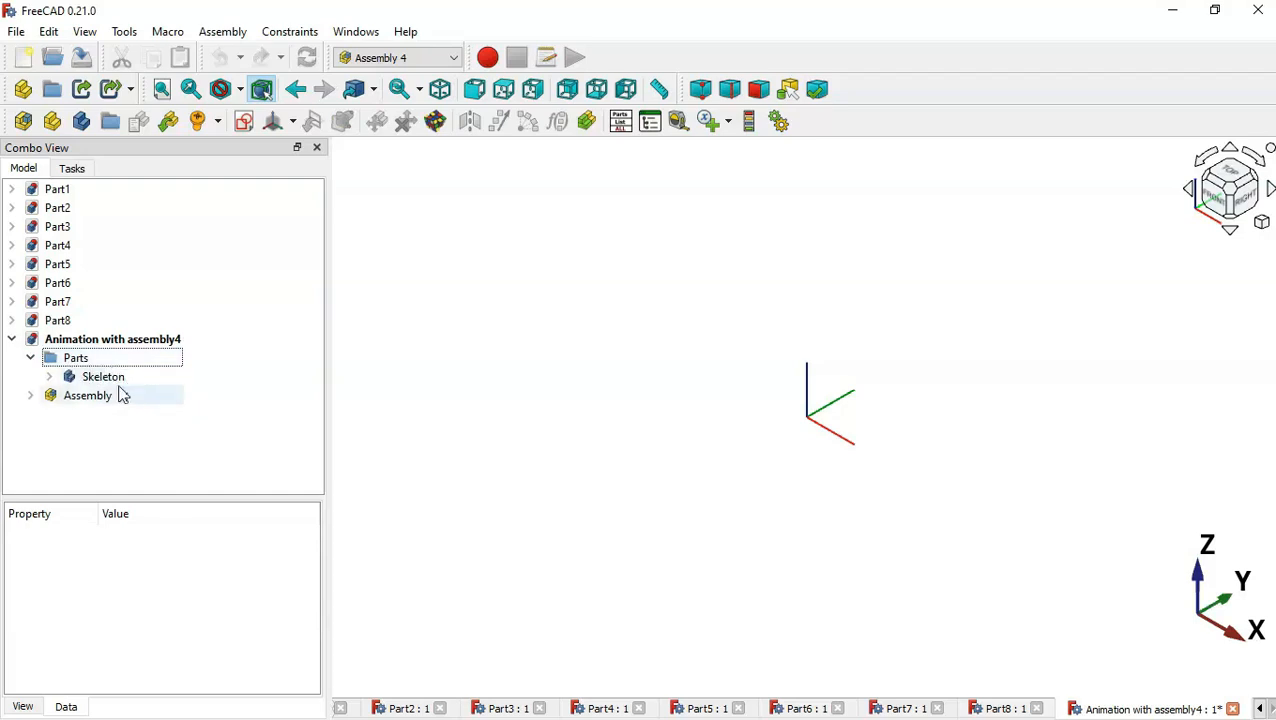
pyautogui.click(48, 379)
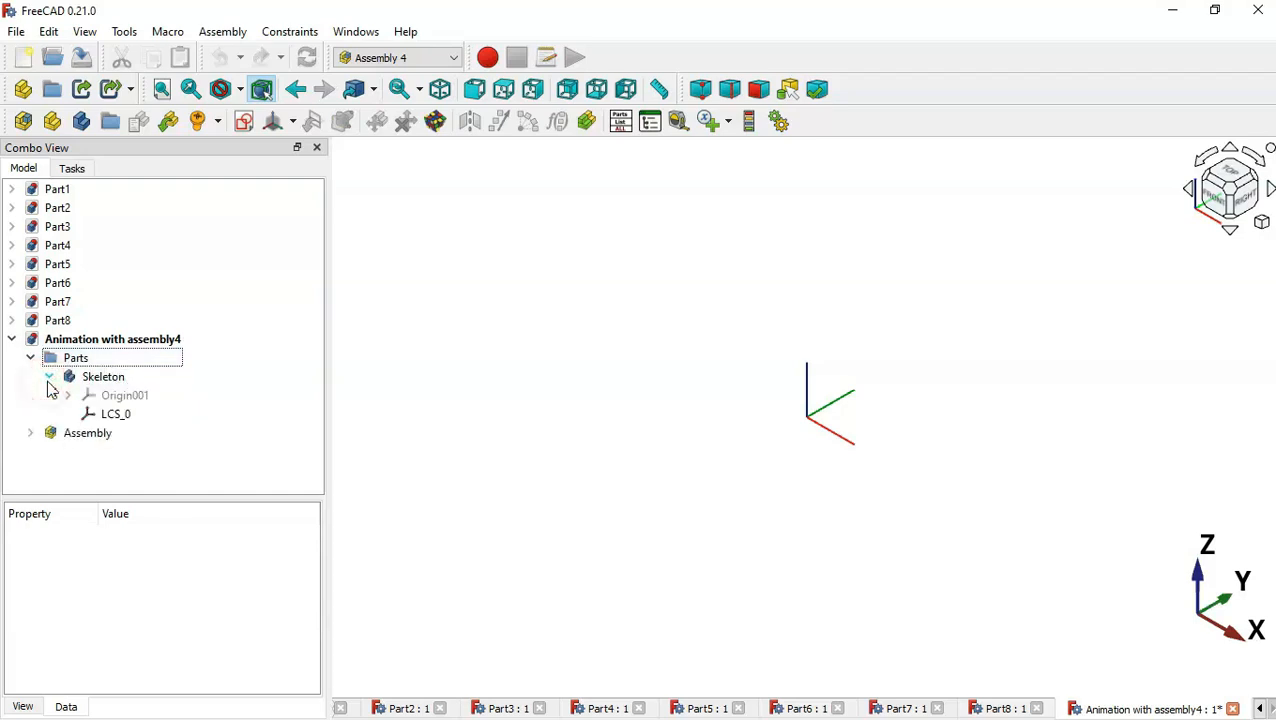
pyautogui.click(137, 424)
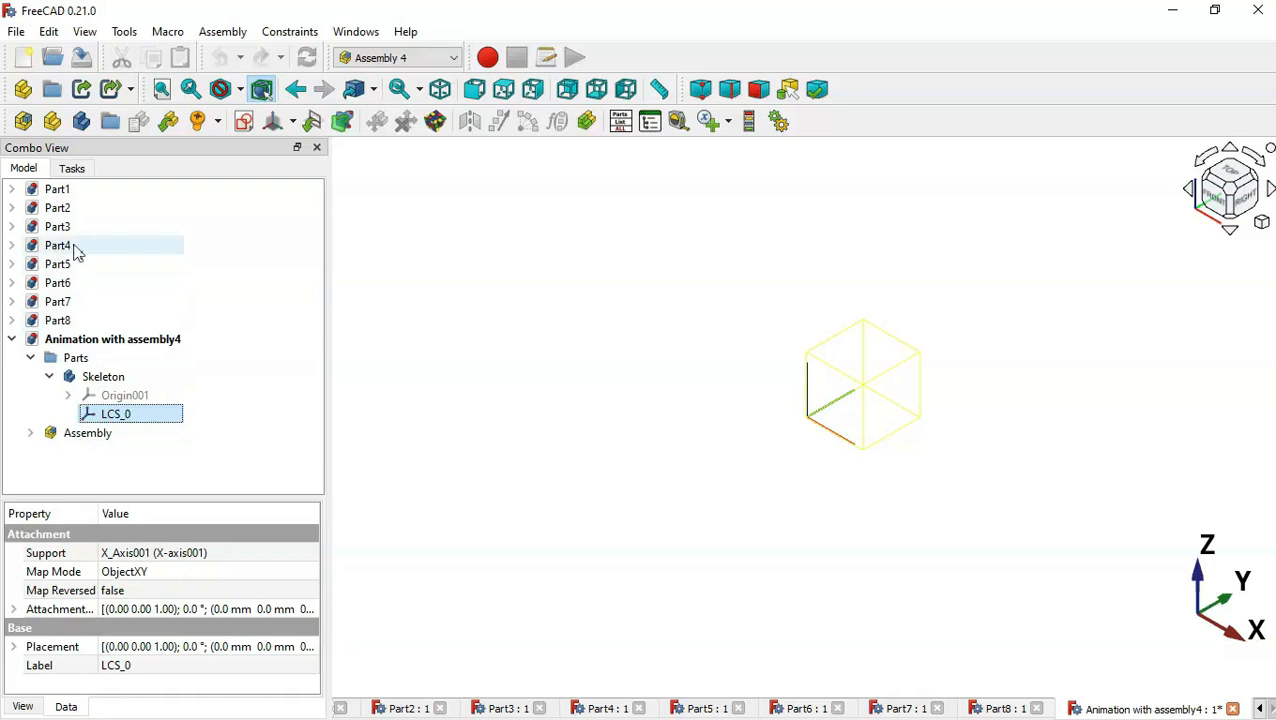
# Copy the sketch of Part4's pad, including only Sketch and leaving out the YZ-plane dependency
pyautogui.click(11, 245)
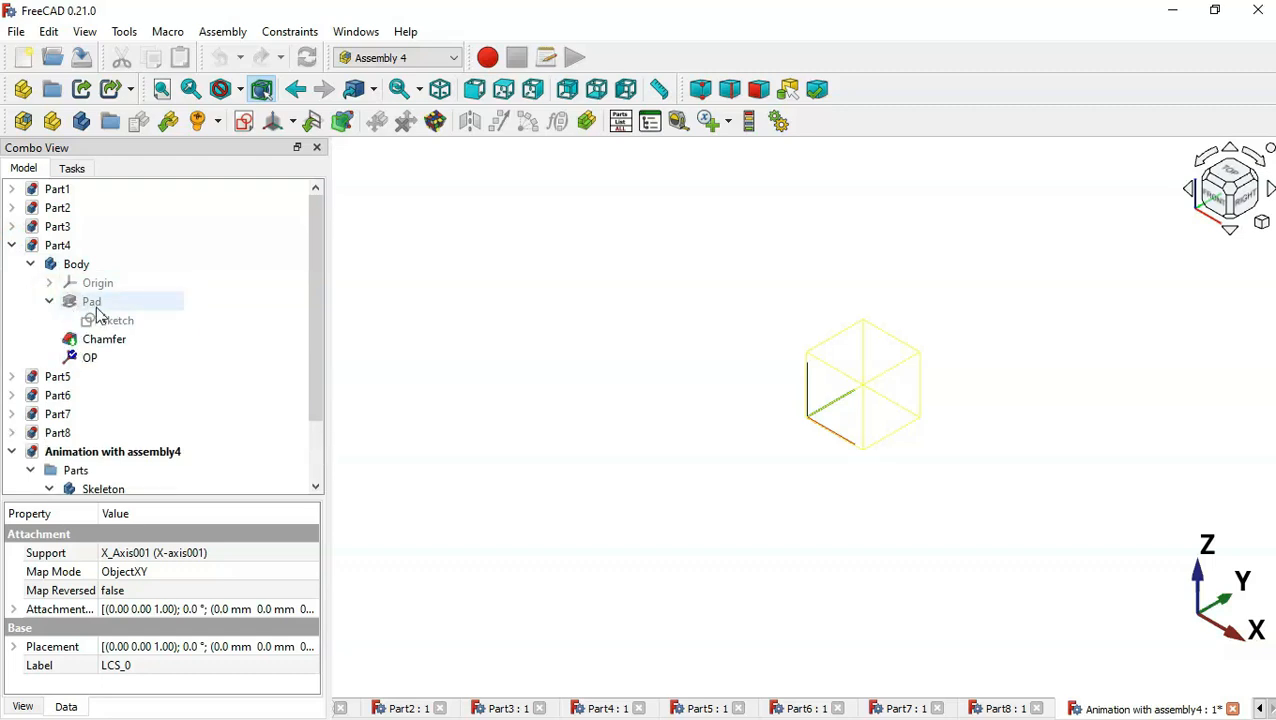
pyautogui.click(108, 321)
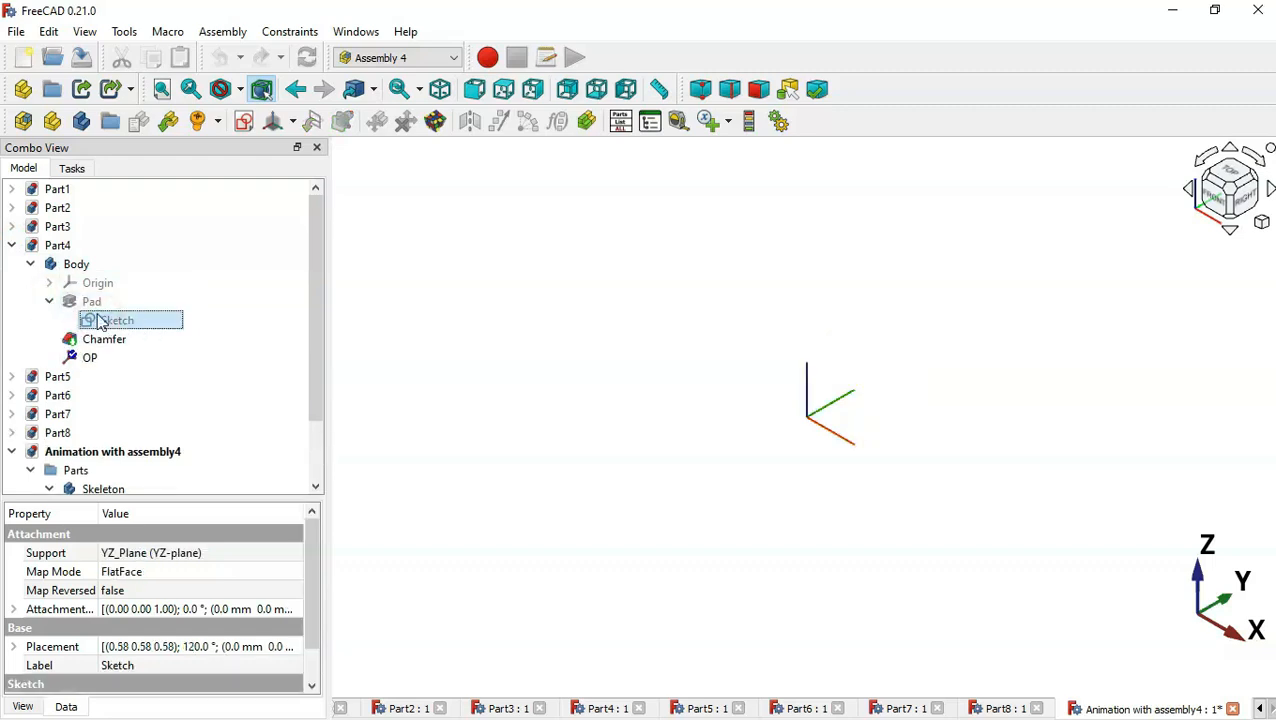
pyautogui.click(157, 58)
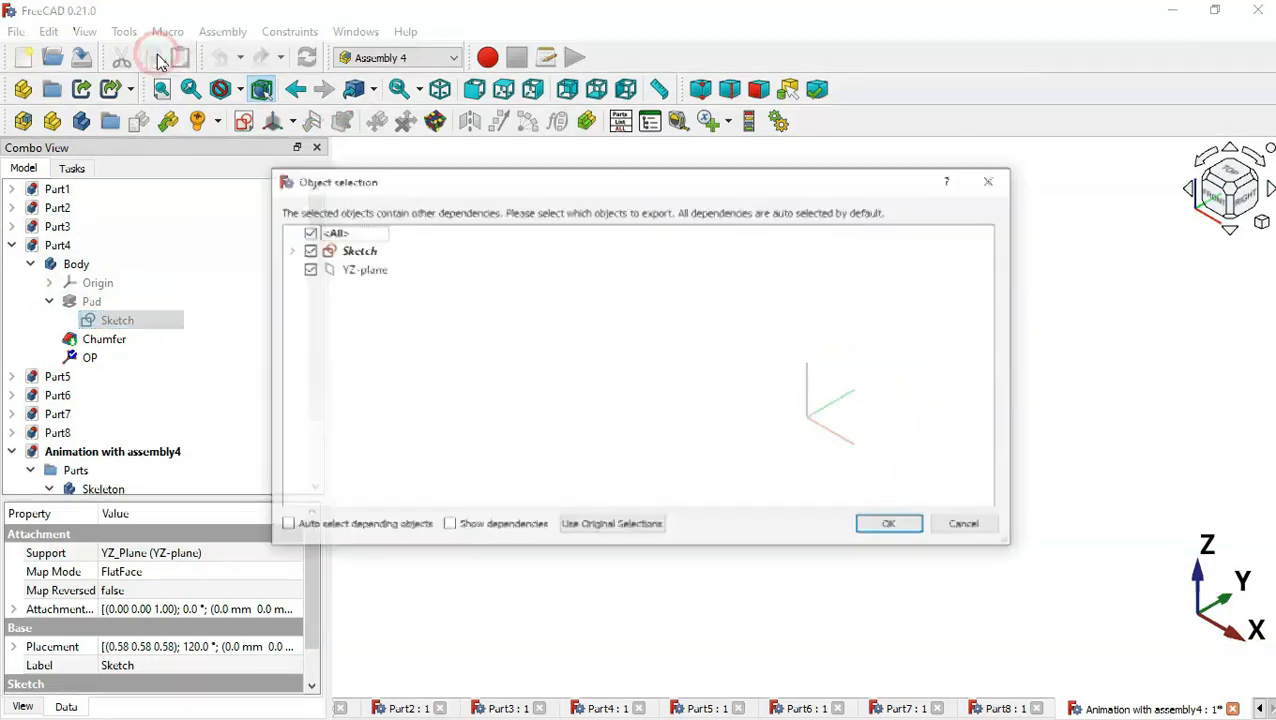
pyautogui.click(307, 232)
pyautogui.click(307, 250)
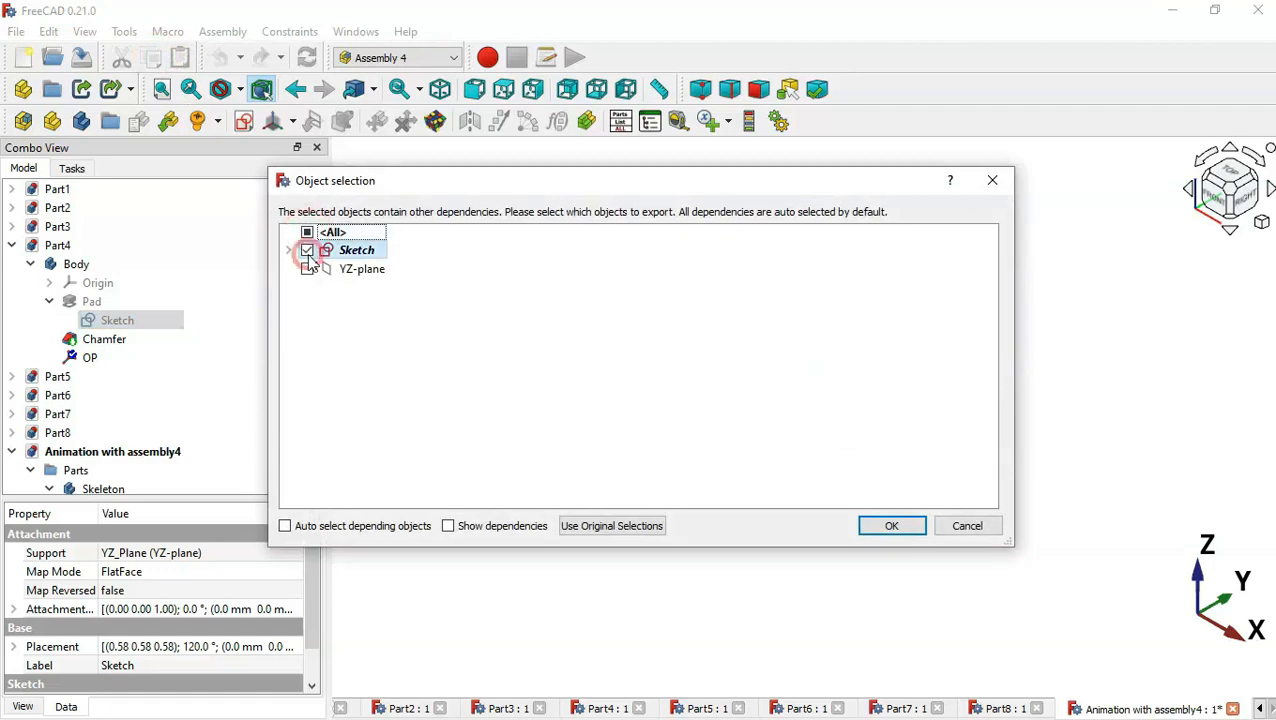
pyautogui.click(897, 530)
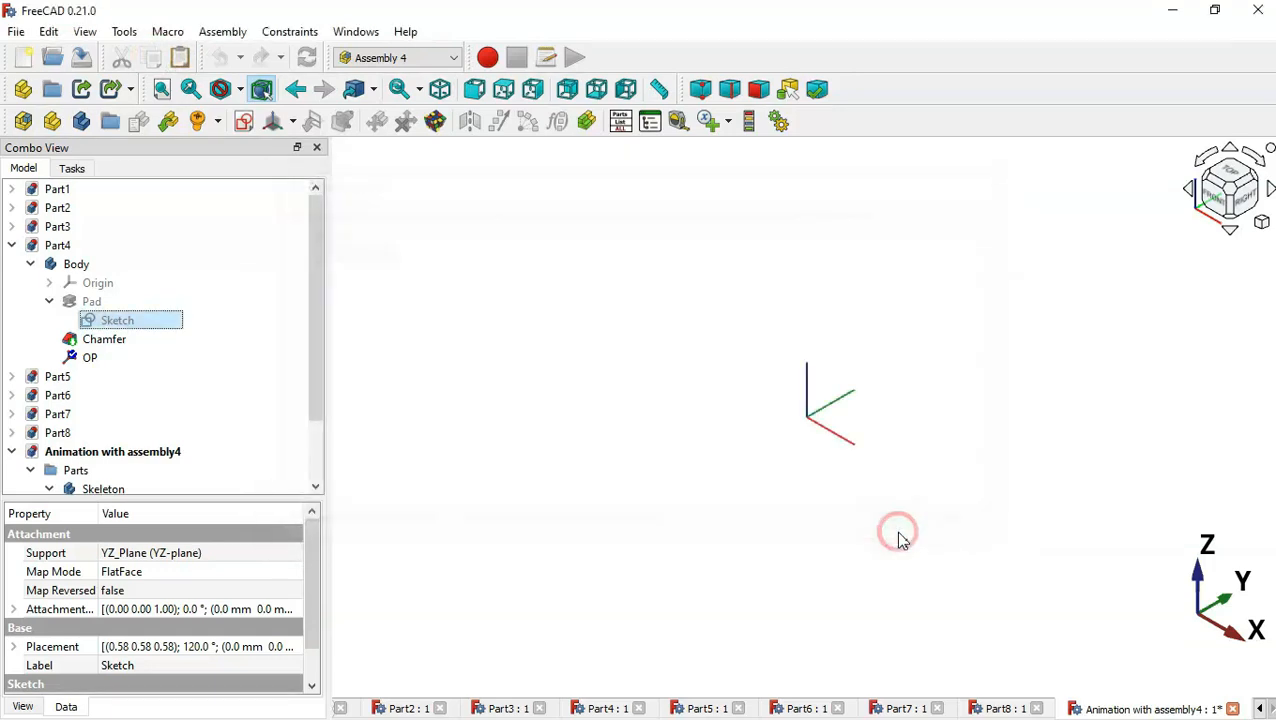
# Paste the copied Part4 sketch into the Animation with assembly4 document and select it
pyautogui.click(12, 246)
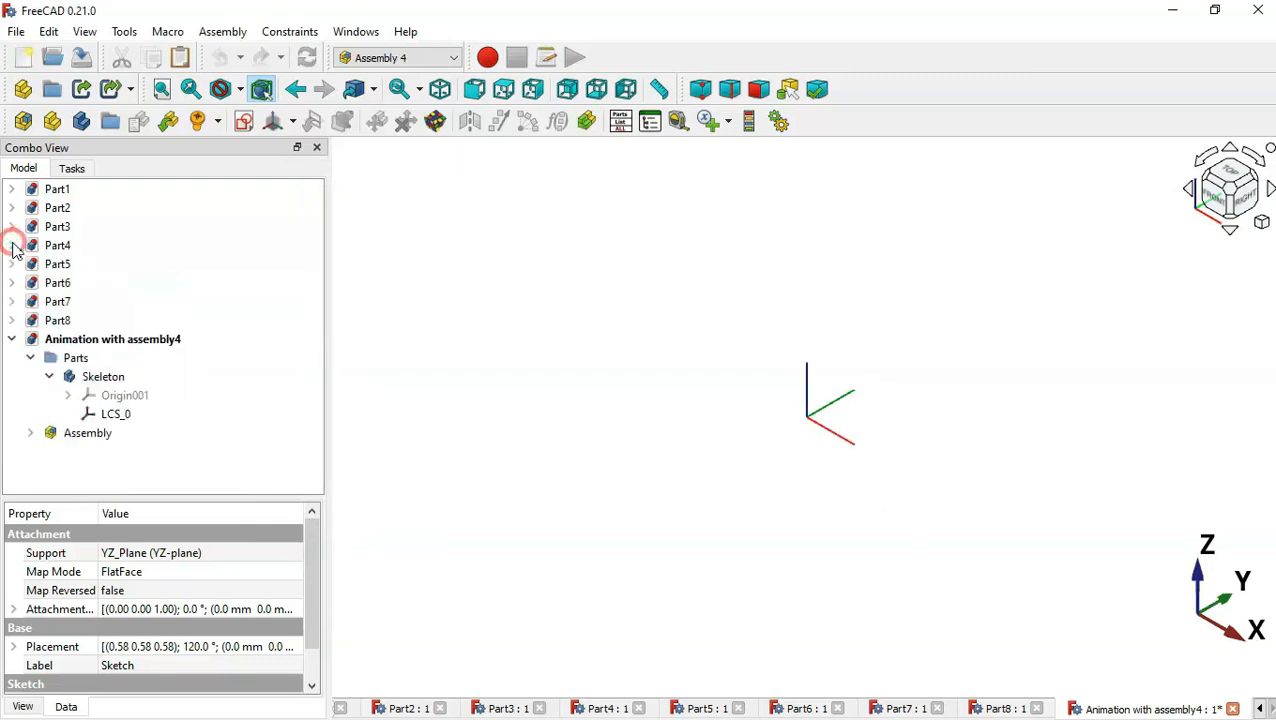
pyautogui.click(138, 438)
pyautogui.click(179, 56)
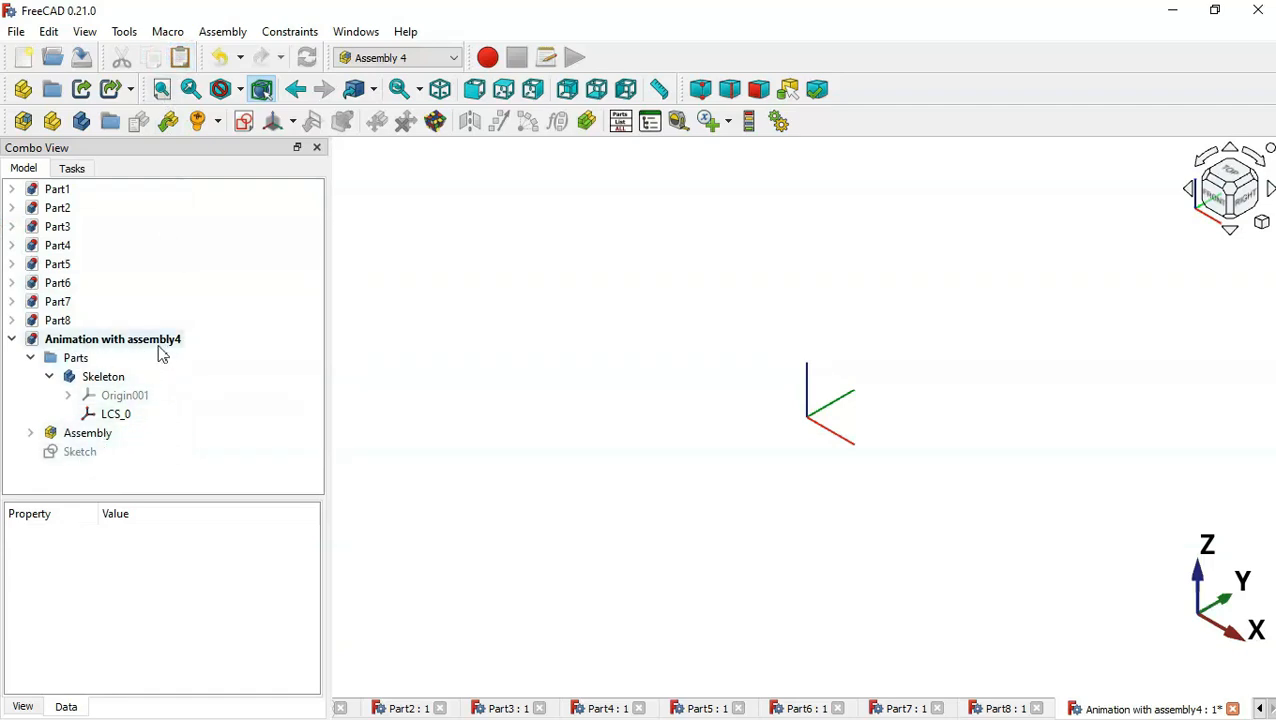
pyautogui.click(87, 455)
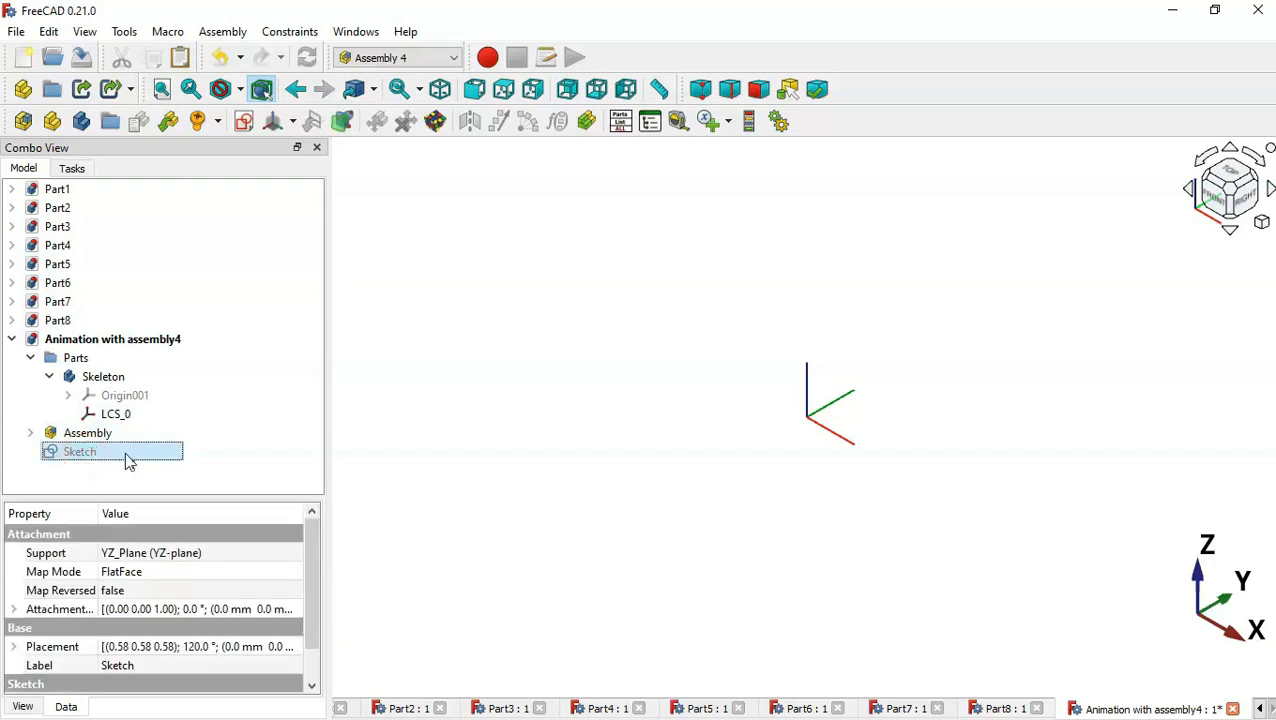
# Show the pasted Part4 sketch in full view and move it into the Skeleton body
pyautogui.click(459, 453)
pyautogui.press('v')
pyautogui.press('f')
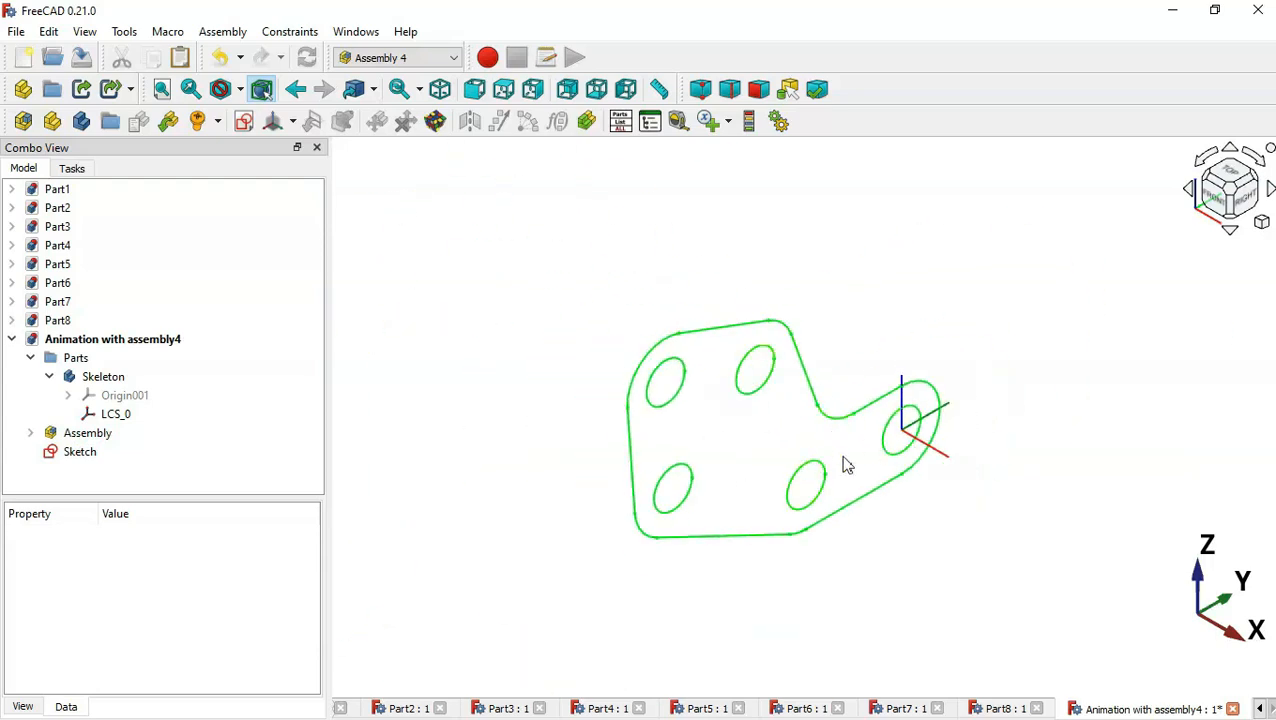
pyautogui.click(90, 455)
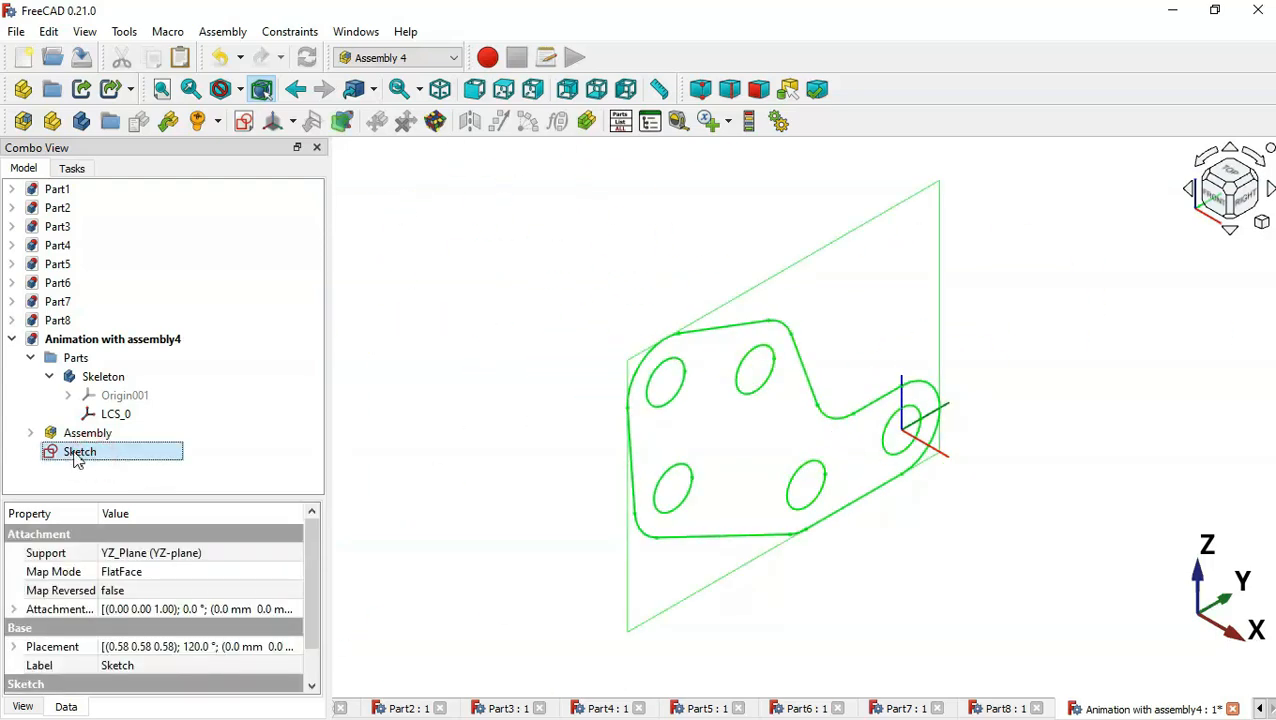
pyautogui.moveTo(77, 460)
pyautogui.mouseDown()
pyautogui.moveTo(208, 424)
pyautogui.moveTo(120, 379)
pyautogui.moveTo(135, 387)
pyautogui.mouseUp()
pyautogui.click(159, 438)
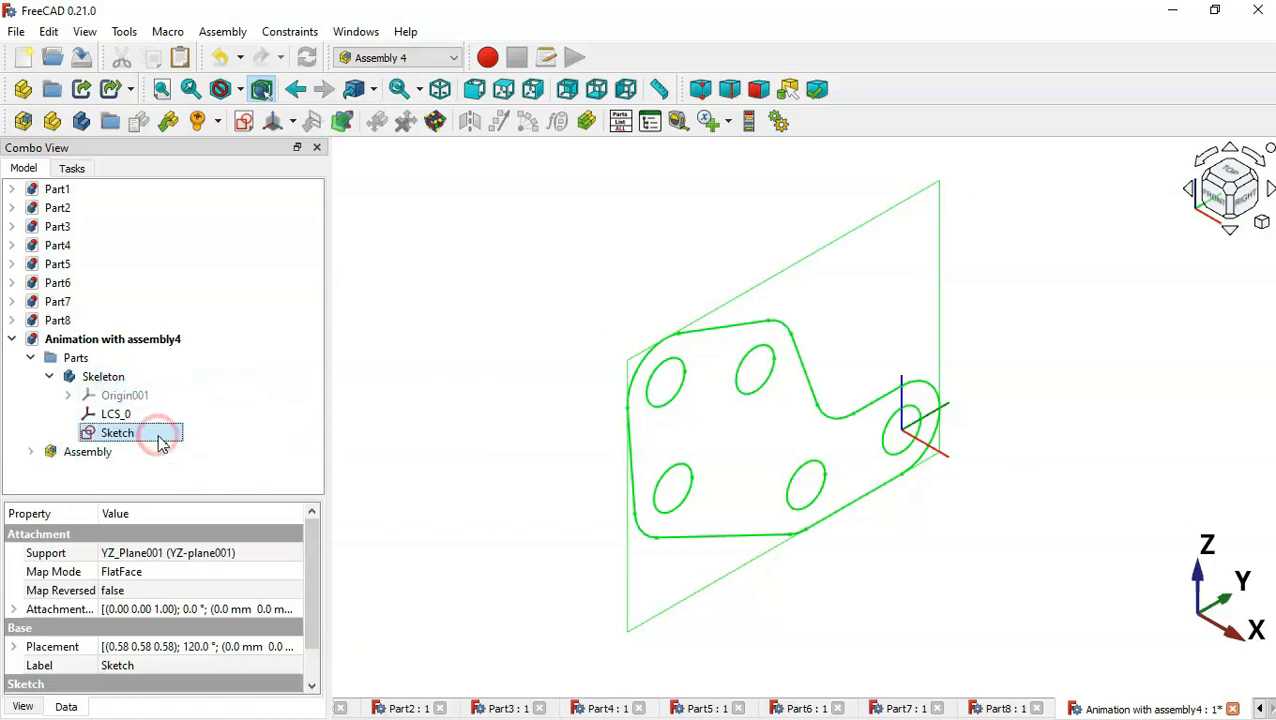
# Open the Skeleton body's sketch for editing and hide all of its constraints
pyautogui.doubleClick(163, 434)
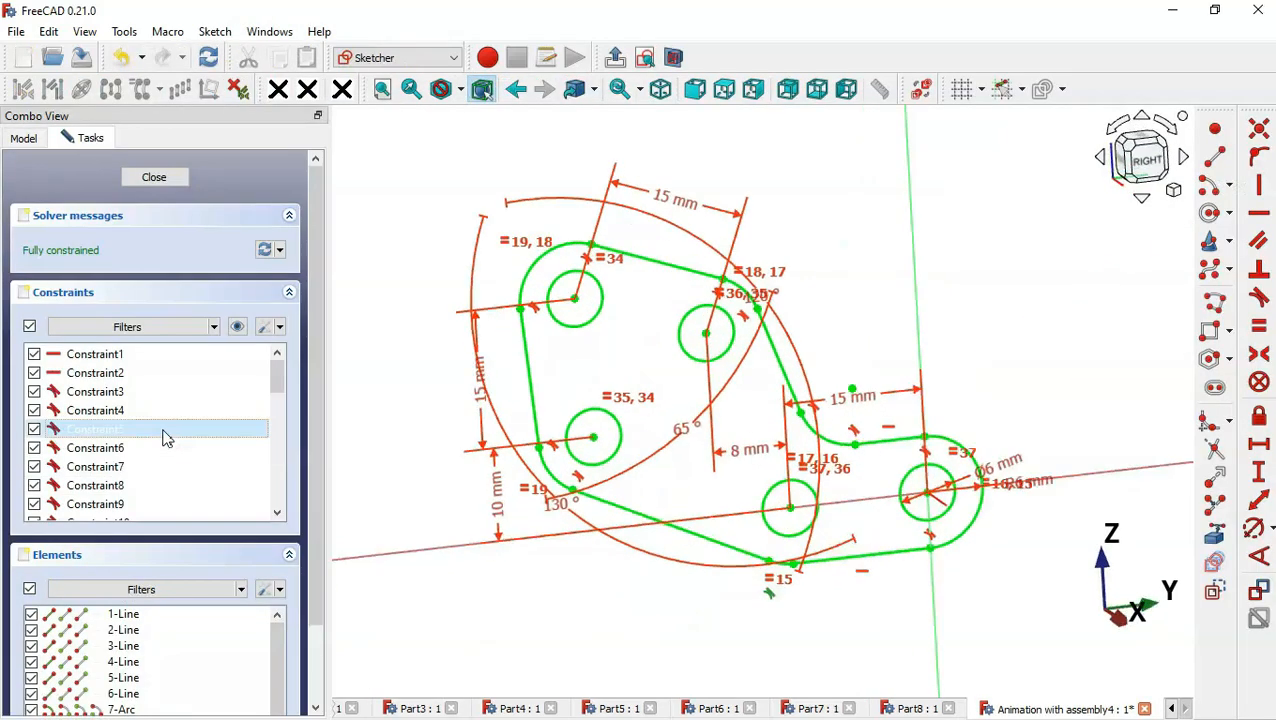
pyautogui.click(237, 327)
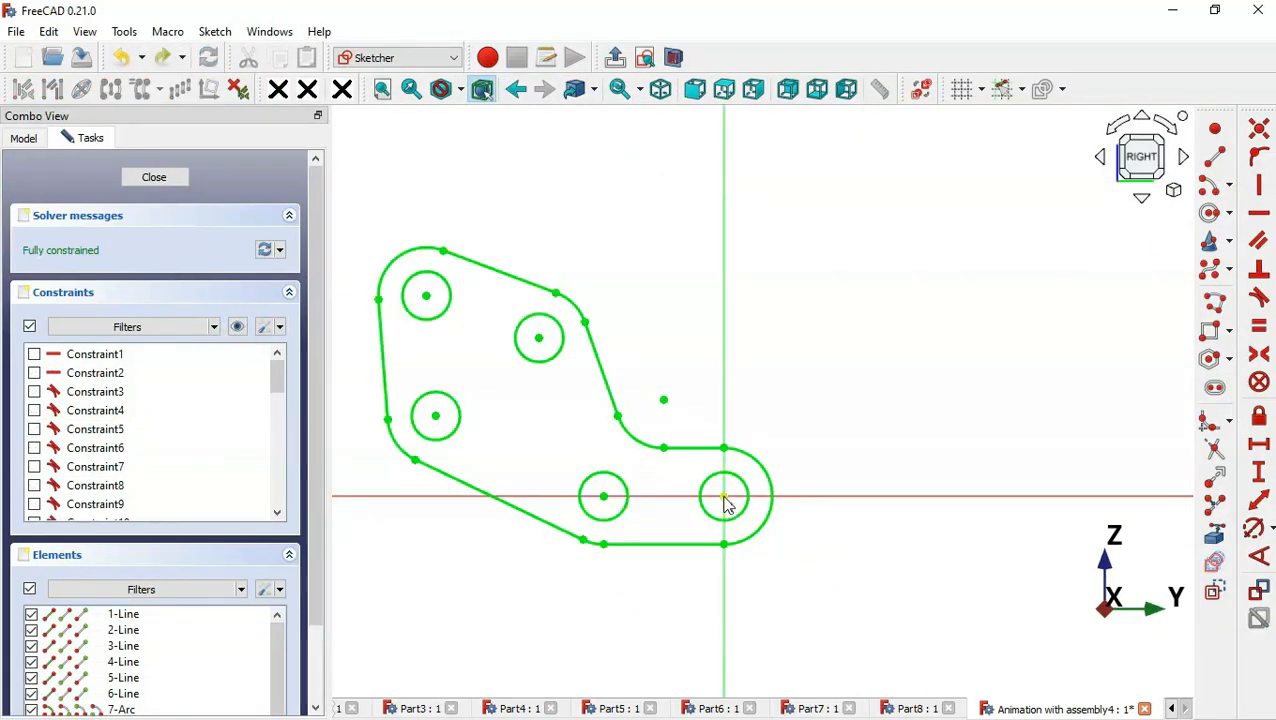
# Delete the origin coincidence at the end hole's centre, and move the hole and the profile away from the origin
pyautogui.click(726, 499)
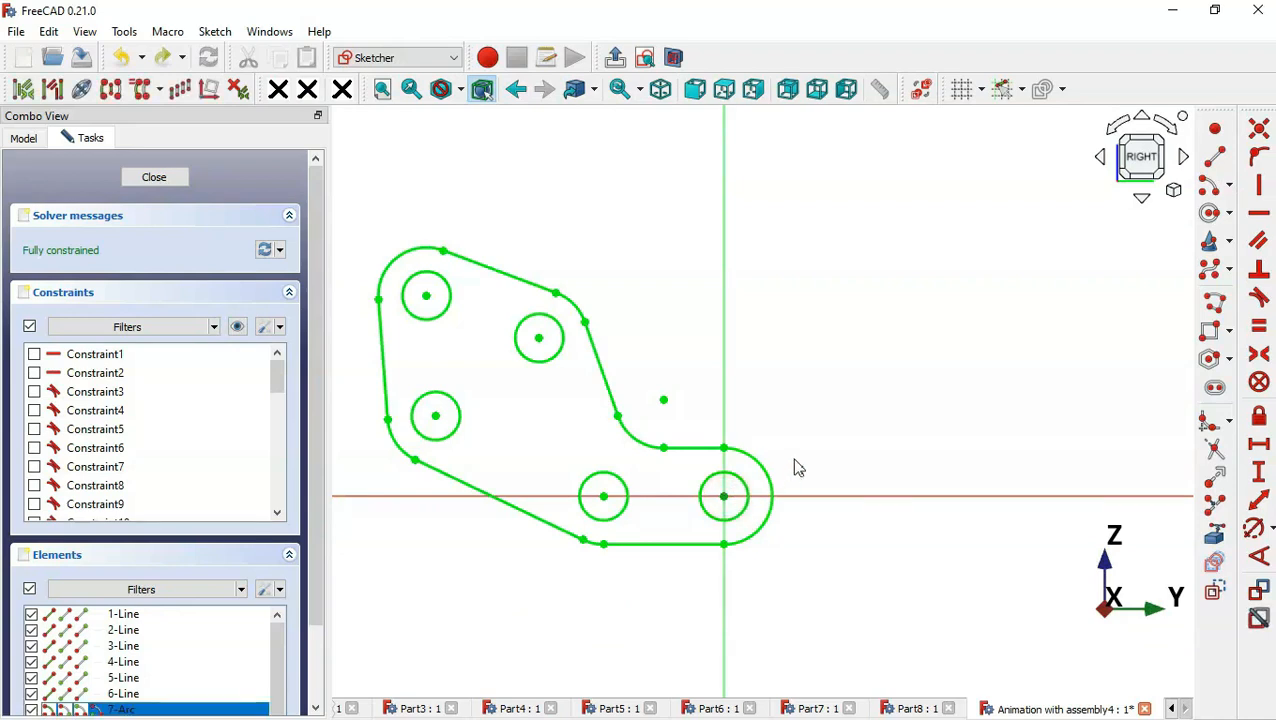
pyautogui.press('Delete')
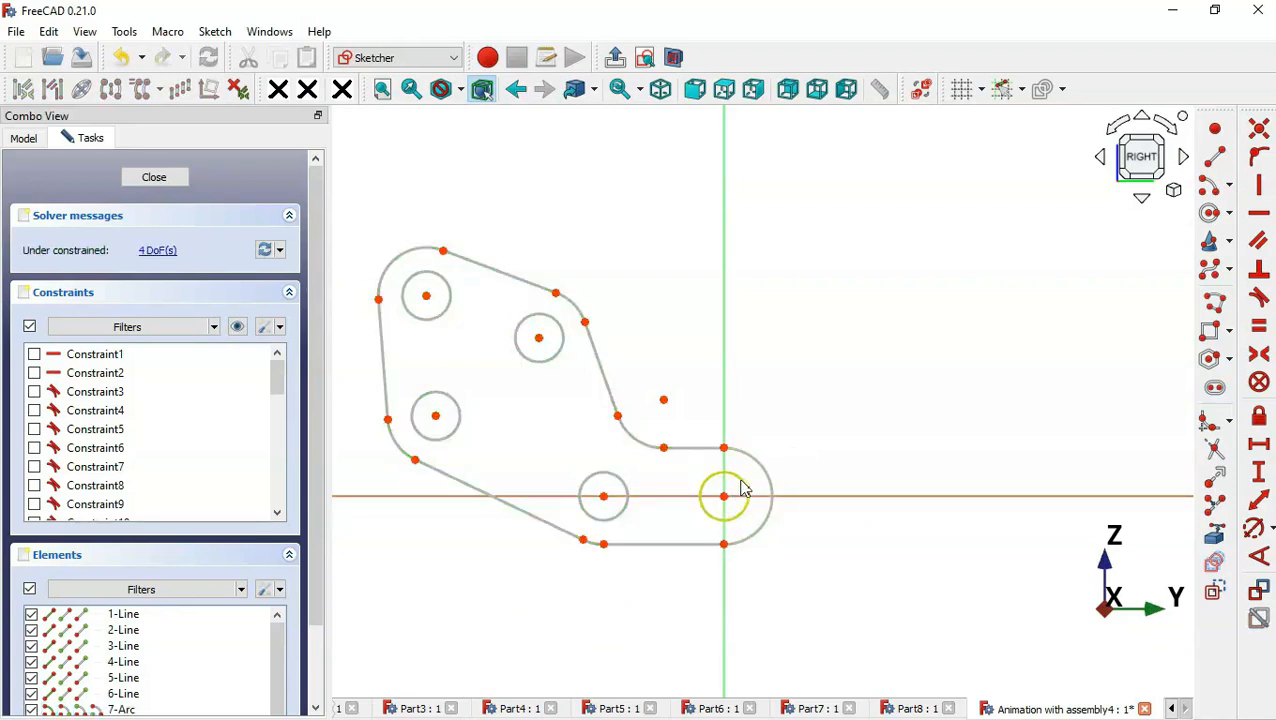
pyautogui.moveTo(743, 488); pyautogui.dragTo(1032, 312)
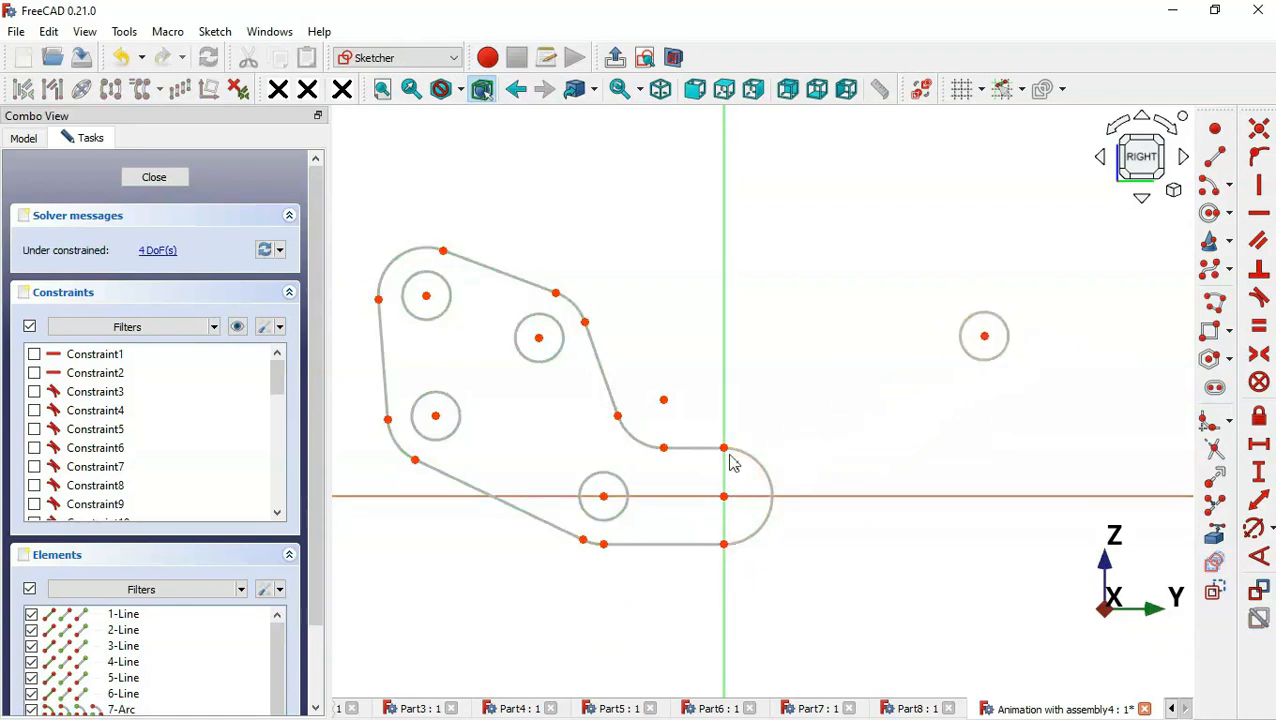
pyautogui.moveTo(728, 451); pyautogui.dragTo(920, 292)
pyautogui.scroll(-3, 672, 491)
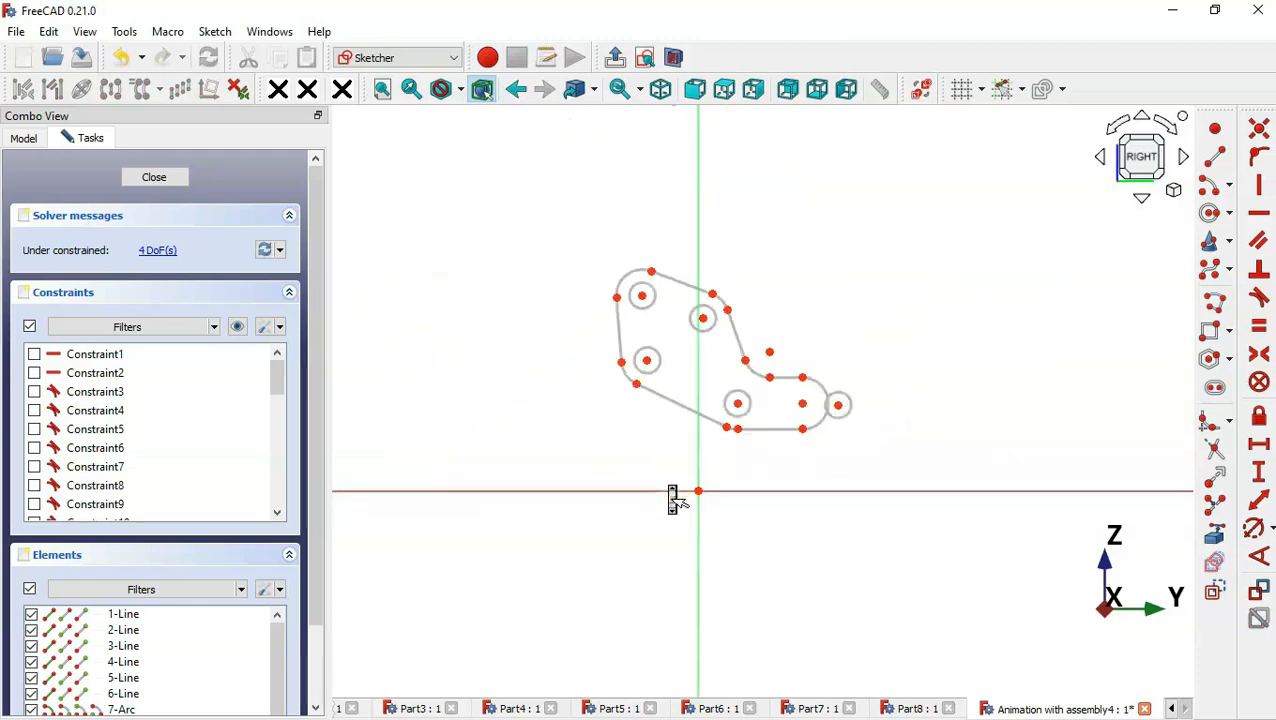
# Make the detached end hole's centre coincident with the centre of the profile's rounded end
pyautogui.click(815, 416)
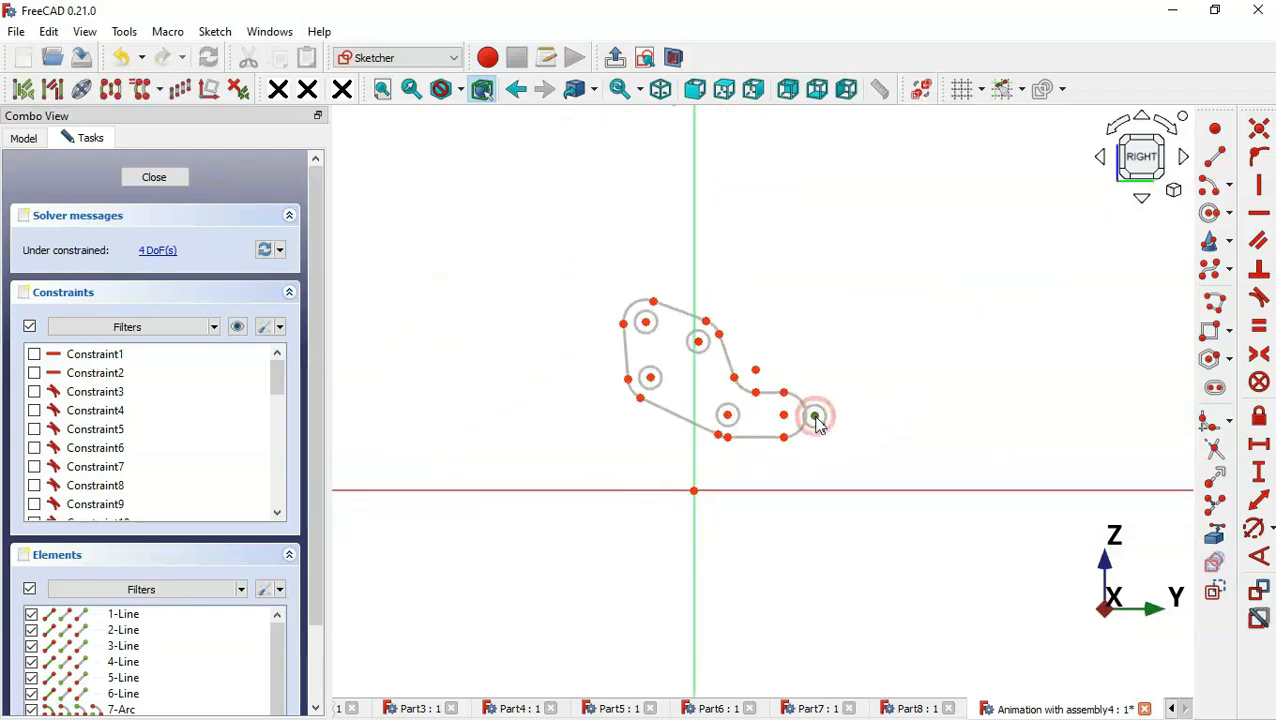
pyautogui.click(784, 415)
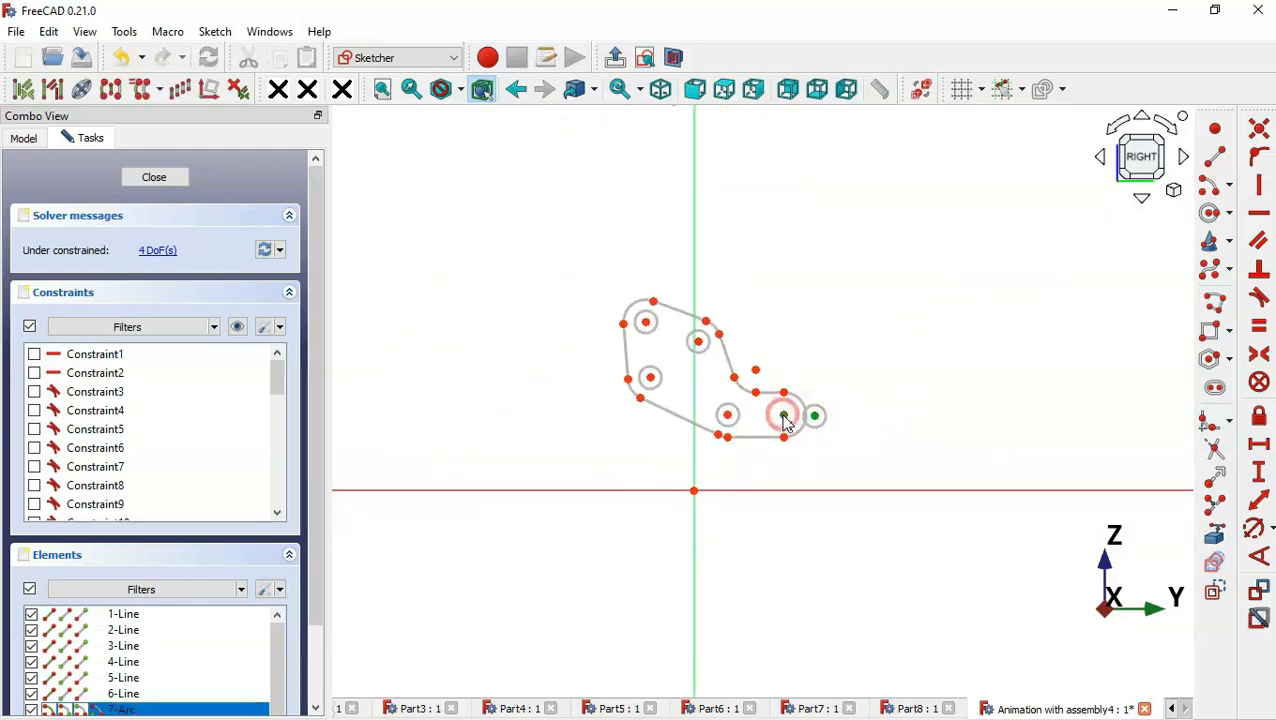
pyautogui.click(1259, 128)
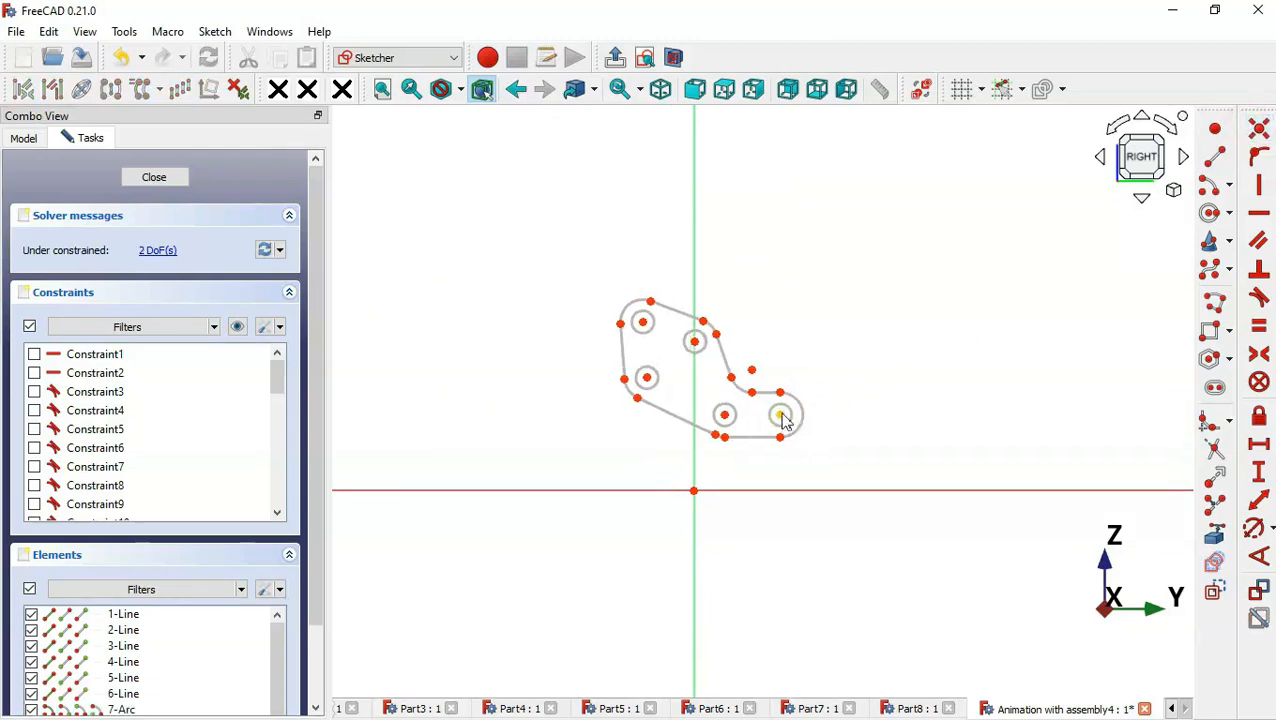
# Move the profile up and right and lock its end hole's centre about 82 mm horizontally and 64 mm vertically from the origin
pyautogui.moveTo(786, 422)
pyautogui.mouseDown()
pyautogui.moveTo(1017, 262)
pyautogui.moveTo(999, 251)
pyautogui.mouseUp()
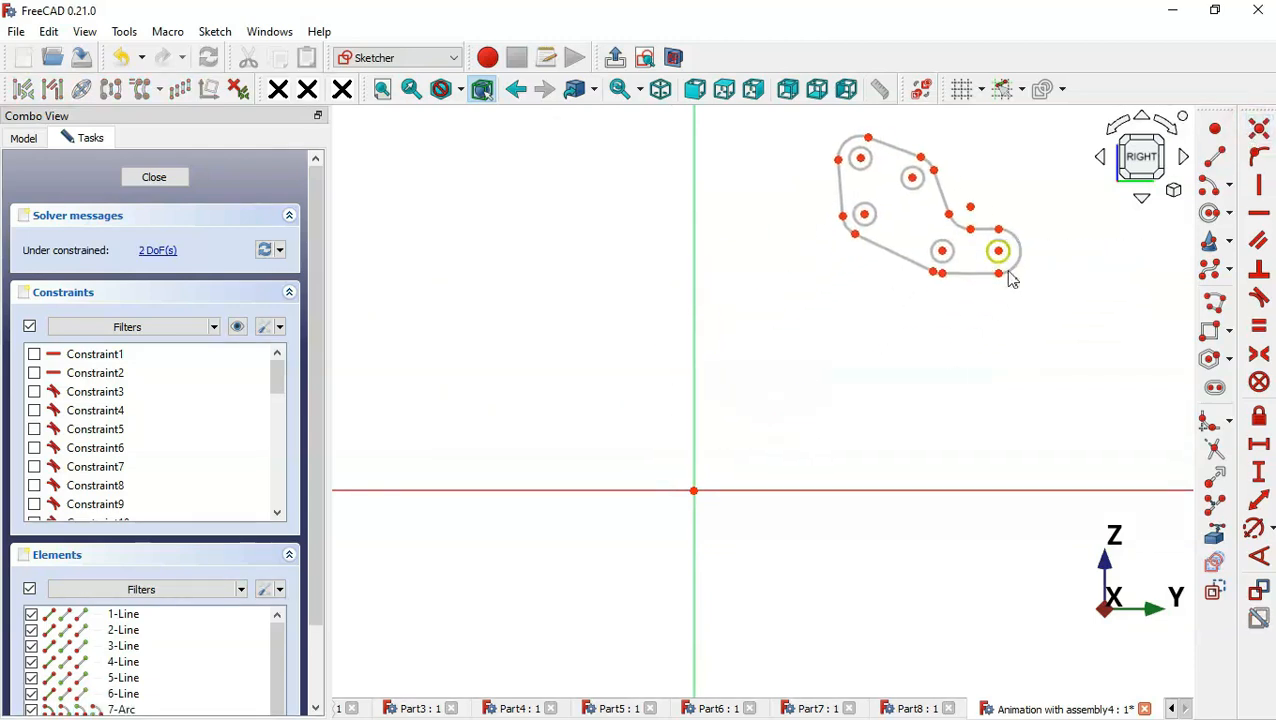
pyautogui.click(1260, 417)
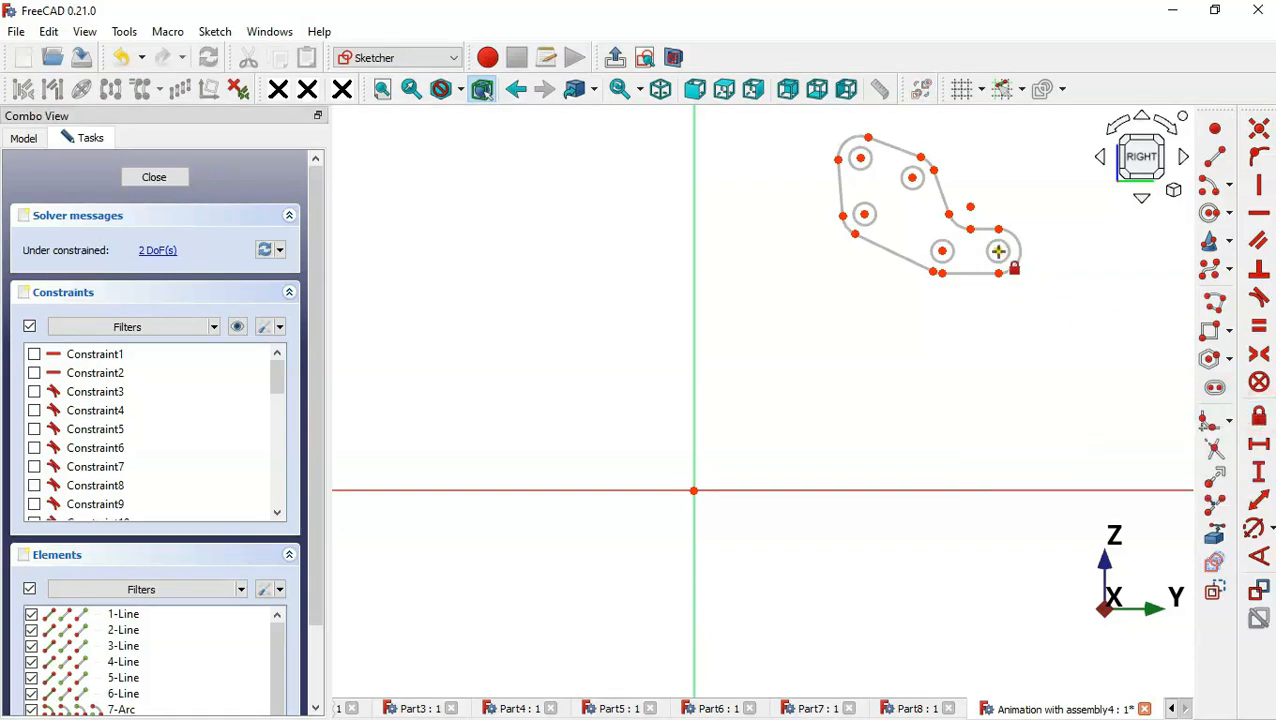
pyautogui.click(998, 251)
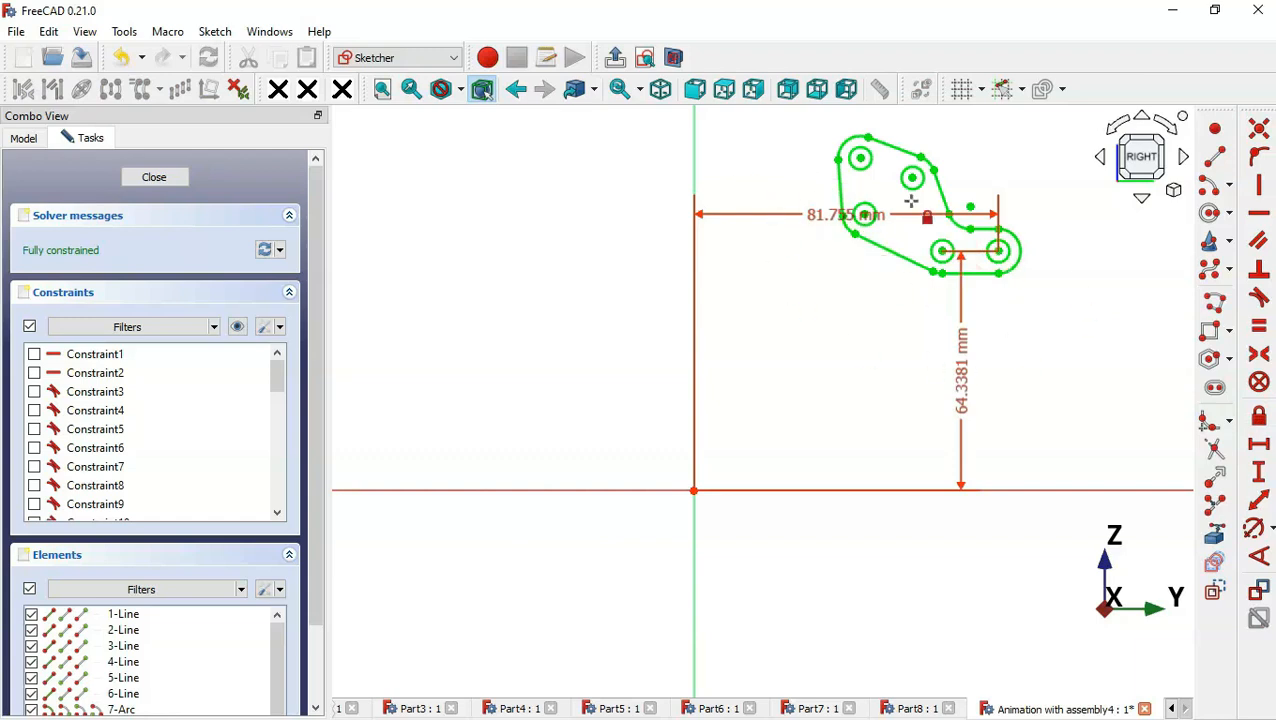
# Reposition the horizontal and vertical lock dimensions clear of the Part4 profile
pyautogui.scroll(-5, 760, 420)
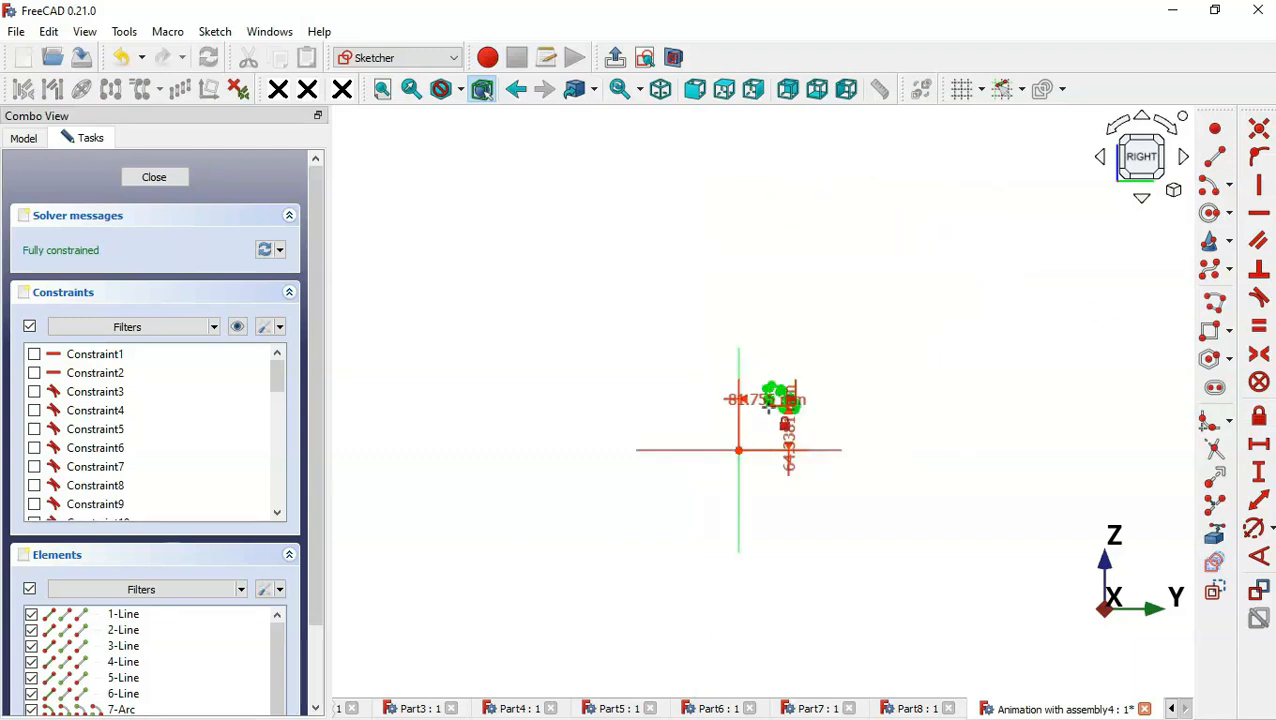
pyautogui.scroll(4, 768, 405)
pyautogui.rightClick(768, 407)
pyautogui.moveTo(744, 374); pyautogui.dragTo(718, 219)
pyautogui.moveTo(858, 490); pyautogui.dragTo(1096, 464)
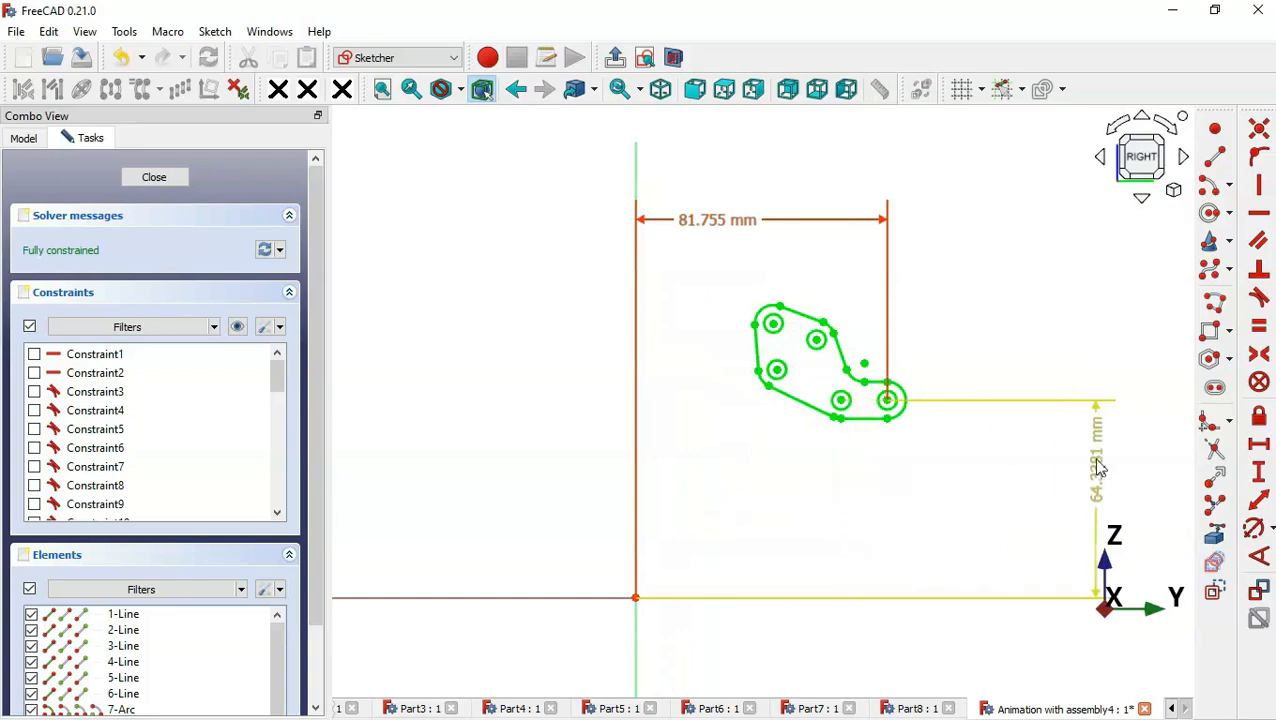
# Convert all of the Part4 profile's lines, arcs and circles to construction geometry
pyautogui.click(919, 473)
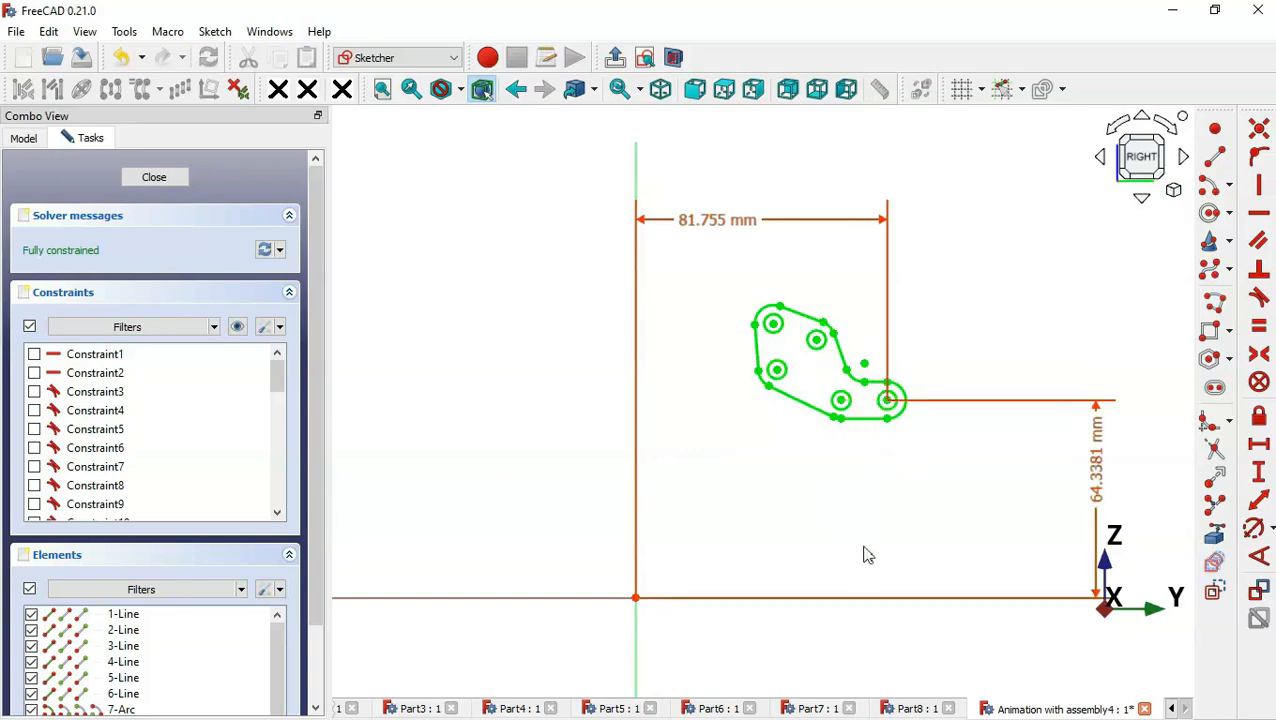
pyautogui.moveTo(697, 249); pyautogui.dragTo(955, 449)
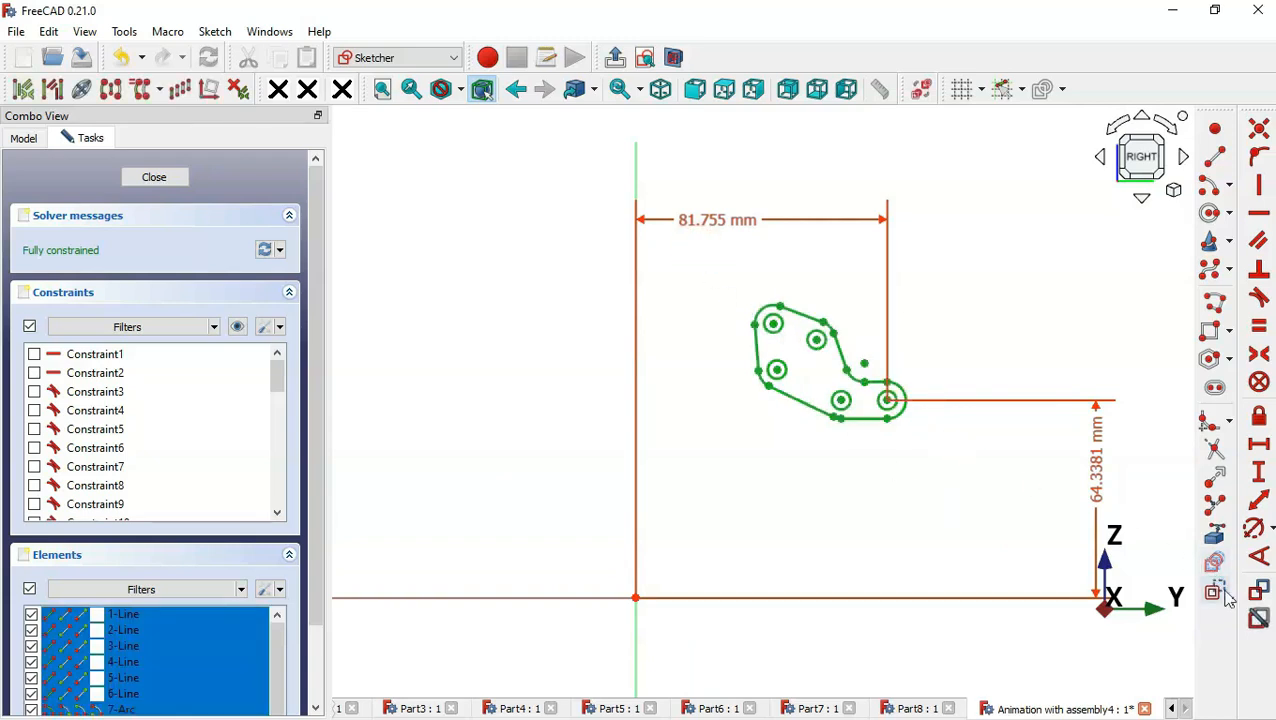
pyautogui.click(909, 476)
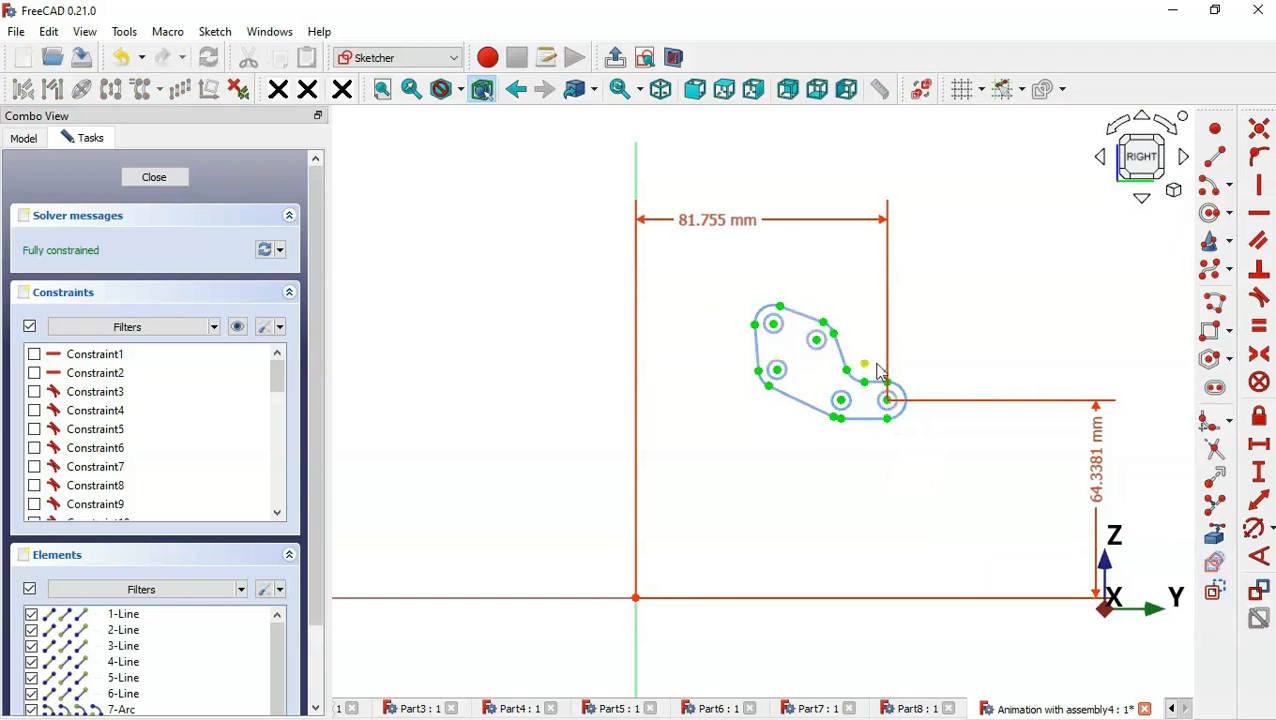
# Draw a polyline from the origin with one link rising to the left, followed by a closed four-sided loop from that link's end
pyautogui.scroll(-2, 987, 342)
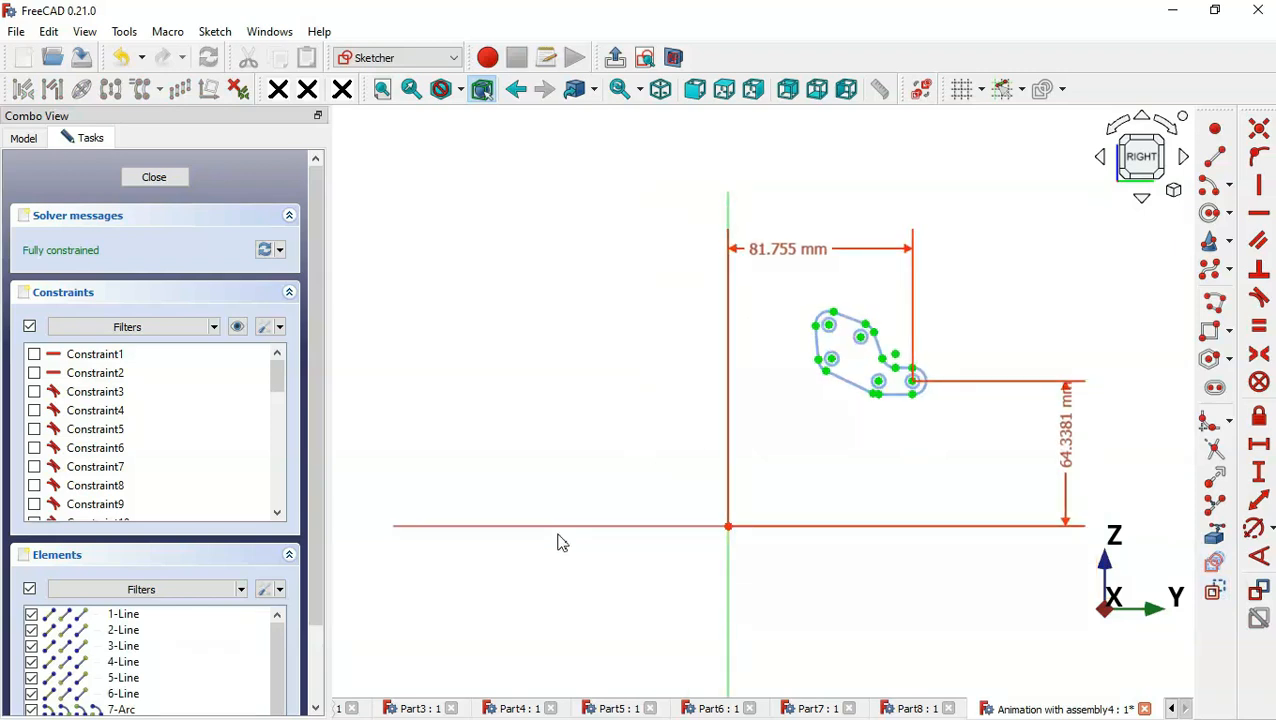
pyautogui.scroll(2, 562, 542)
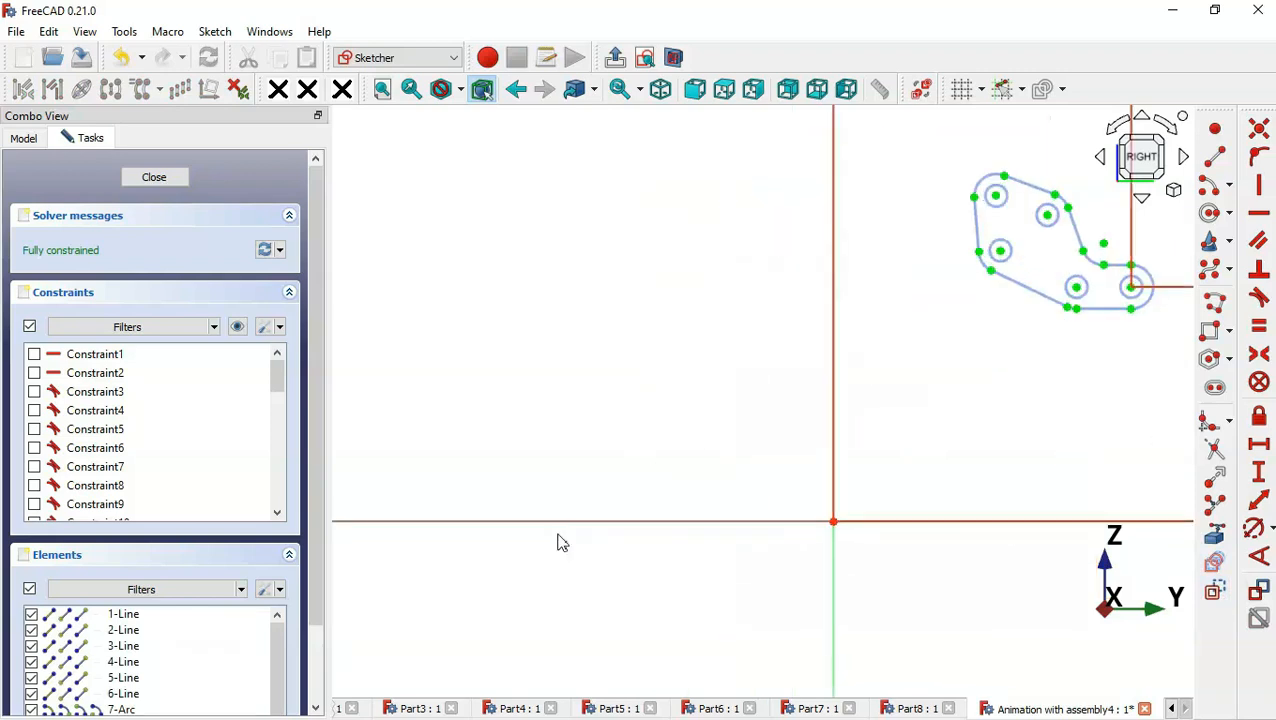
pyautogui.click(1215, 300)
pyautogui.click(833, 521)
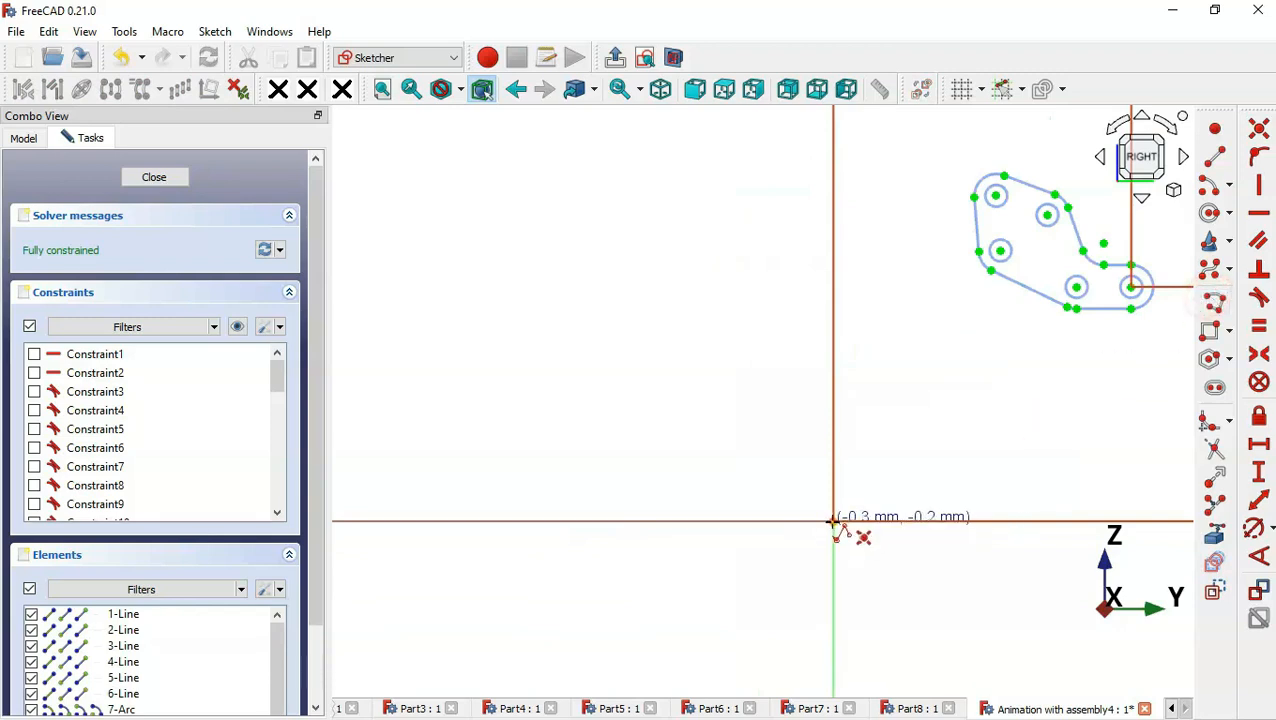
pyautogui.click(655, 449)
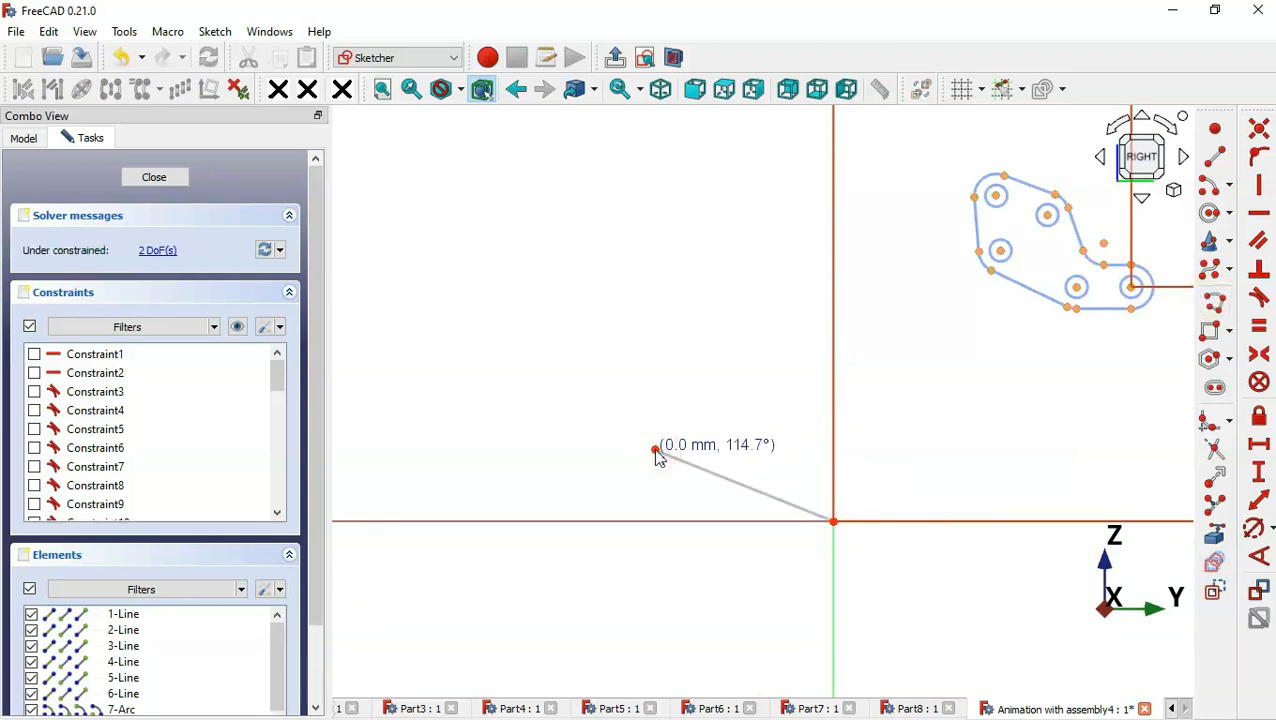
pyautogui.click(616, 268)
pyautogui.click(469, 170)
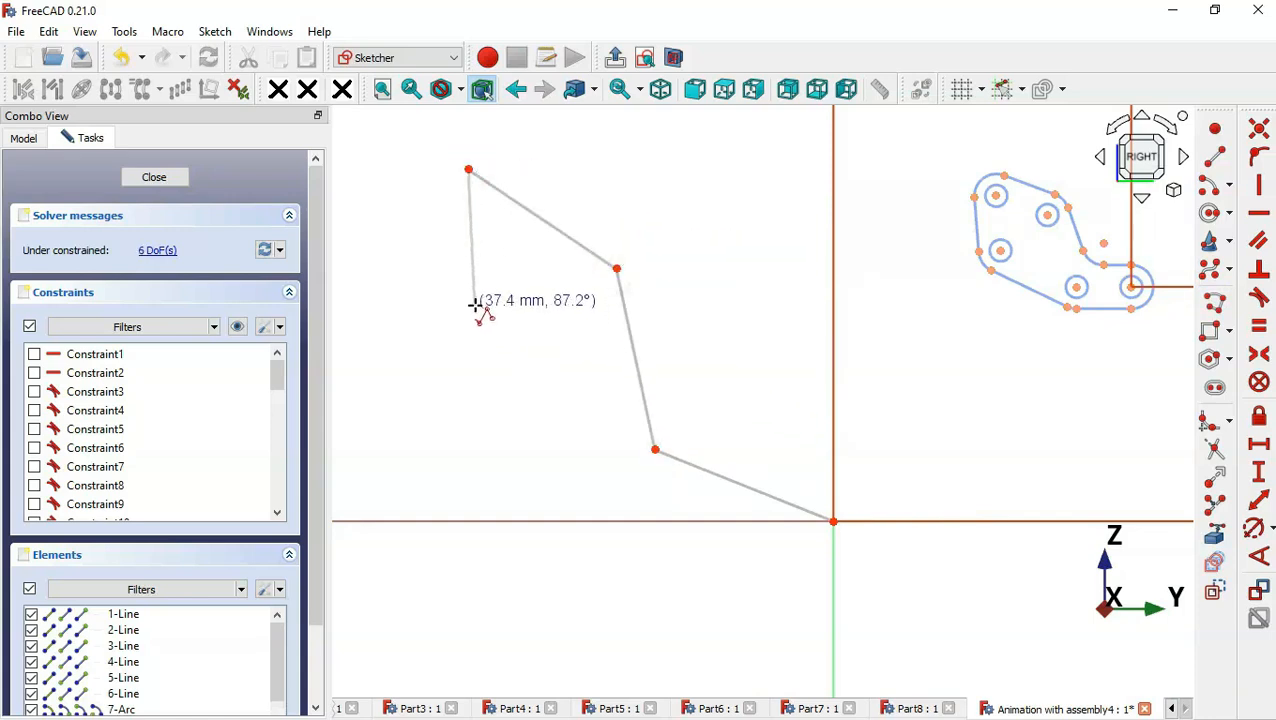
pyautogui.click(475, 337)
pyautogui.click(652, 449)
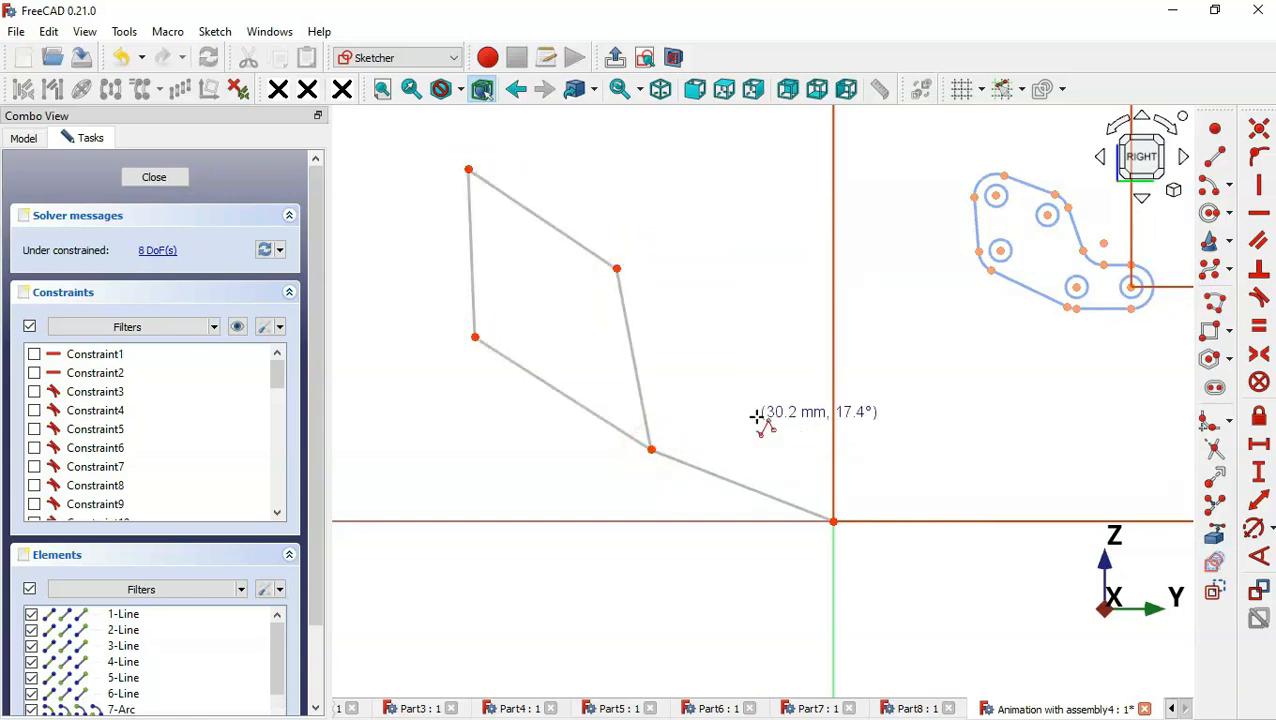
# Draw a polyline from the loop's lower-left corner: a downward sloping segment about 53 mm long and a horizontal segment about 113 mm leftward
pyautogui.scroll(-2, 1043, 475)
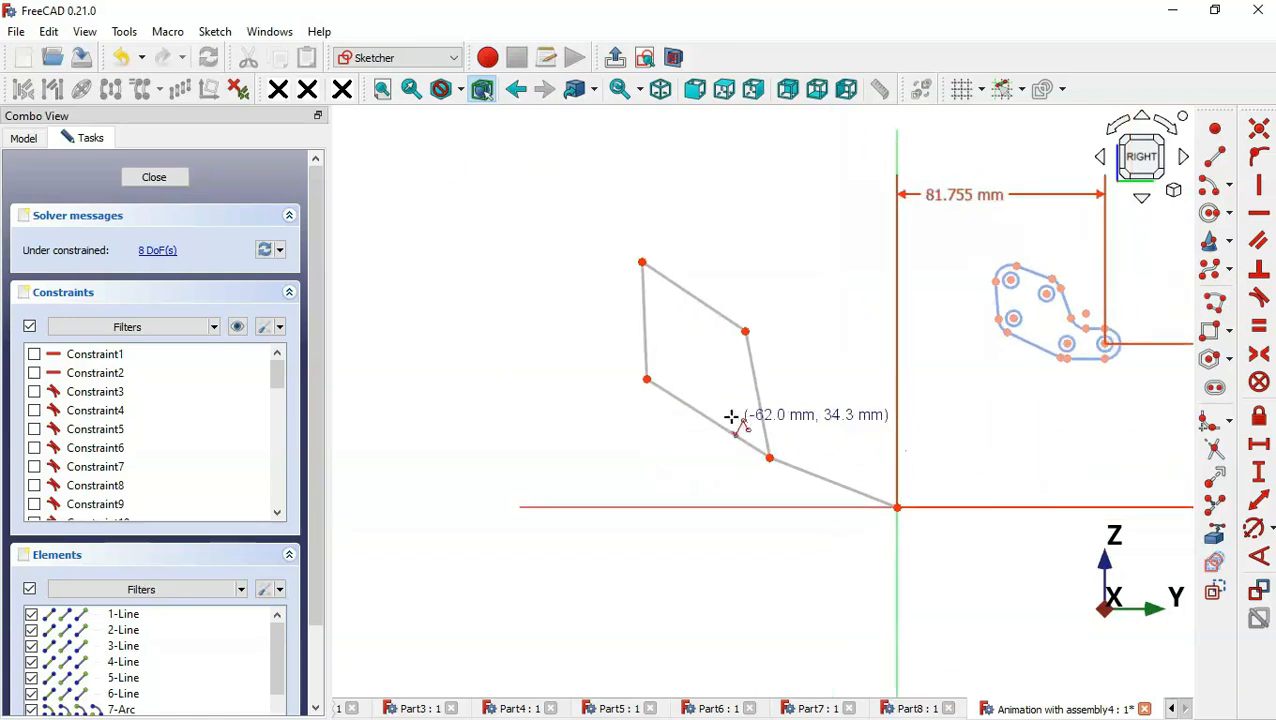
pyautogui.click(647, 379)
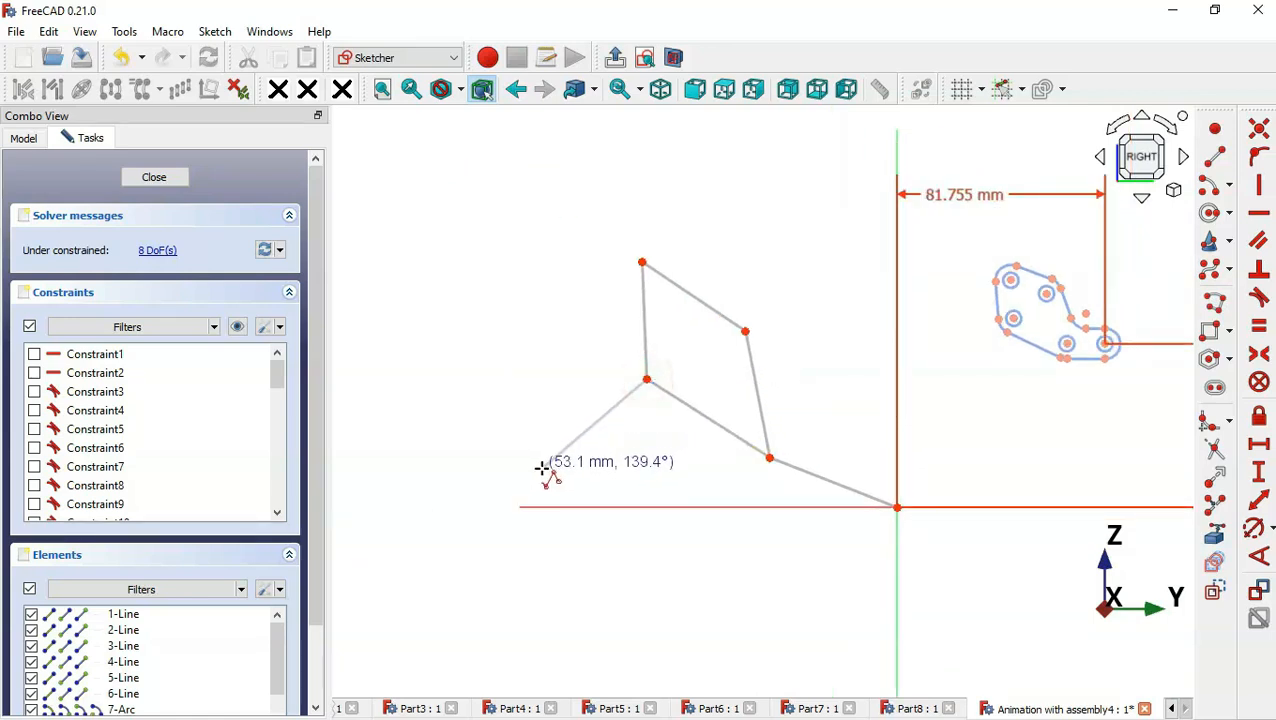
pyautogui.click(534, 466)
pyautogui.scroll(-1, 930, 420)
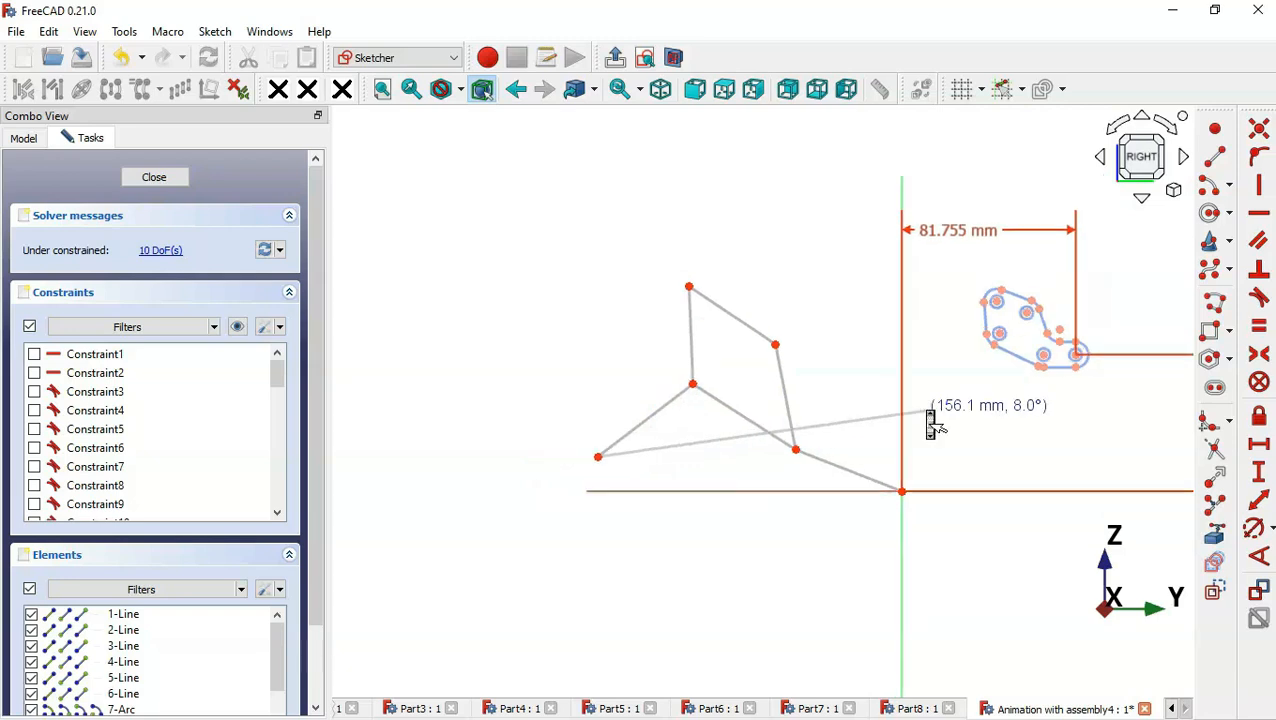
pyautogui.click(359, 457)
pyautogui.rightClick(527, 410)
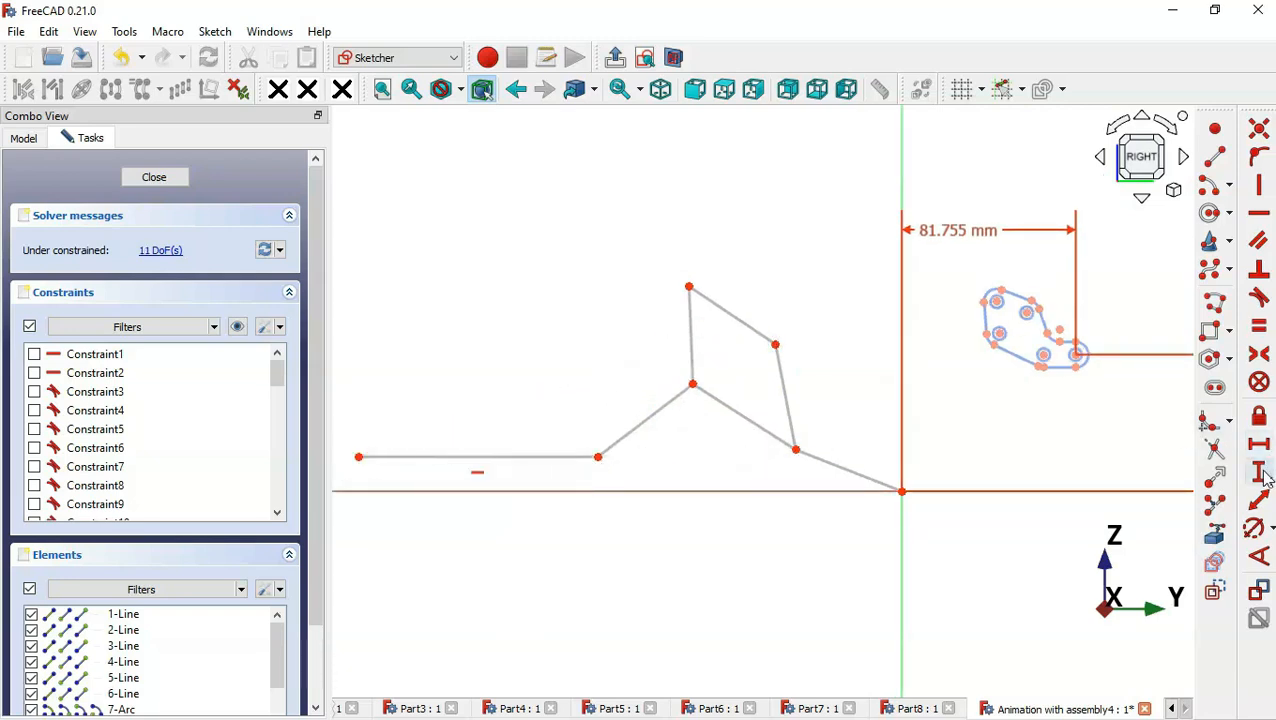
# Set the vertical distance between the origin and the horizontal segment's right endpoint to 10 mm
pyautogui.click(1260, 476)
pyautogui.click(902, 491)
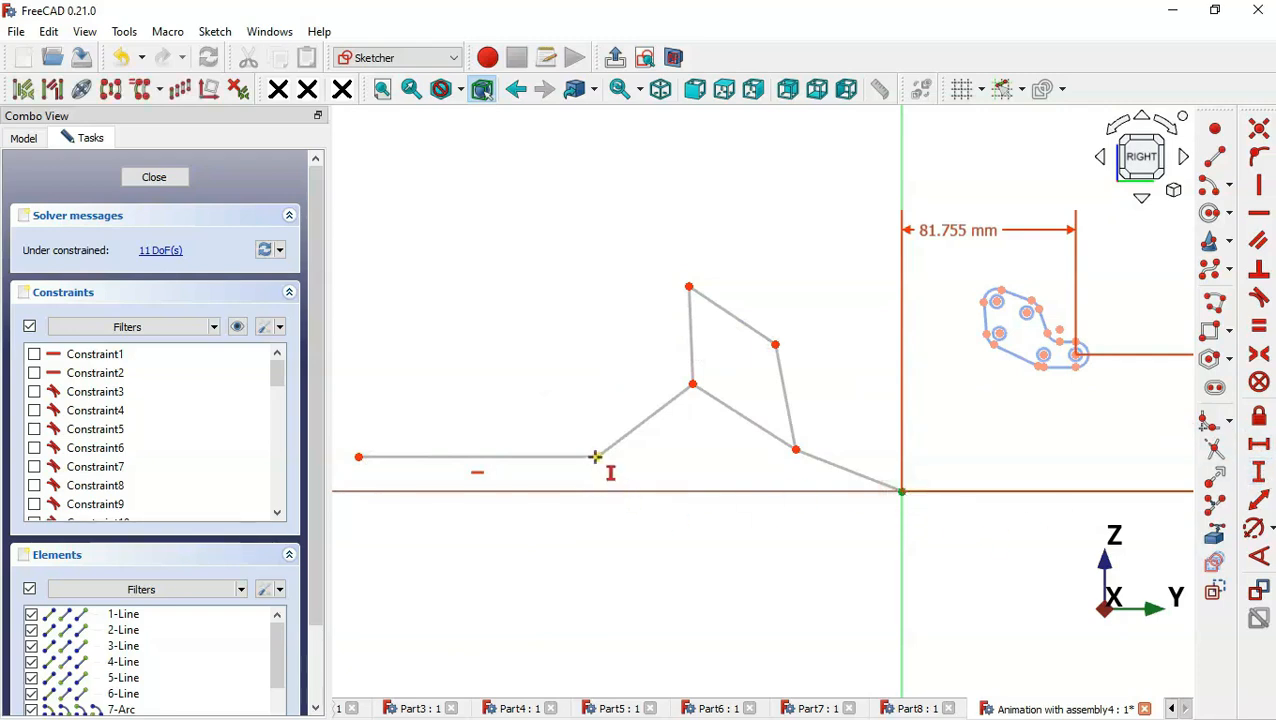
pyautogui.click(595, 456)
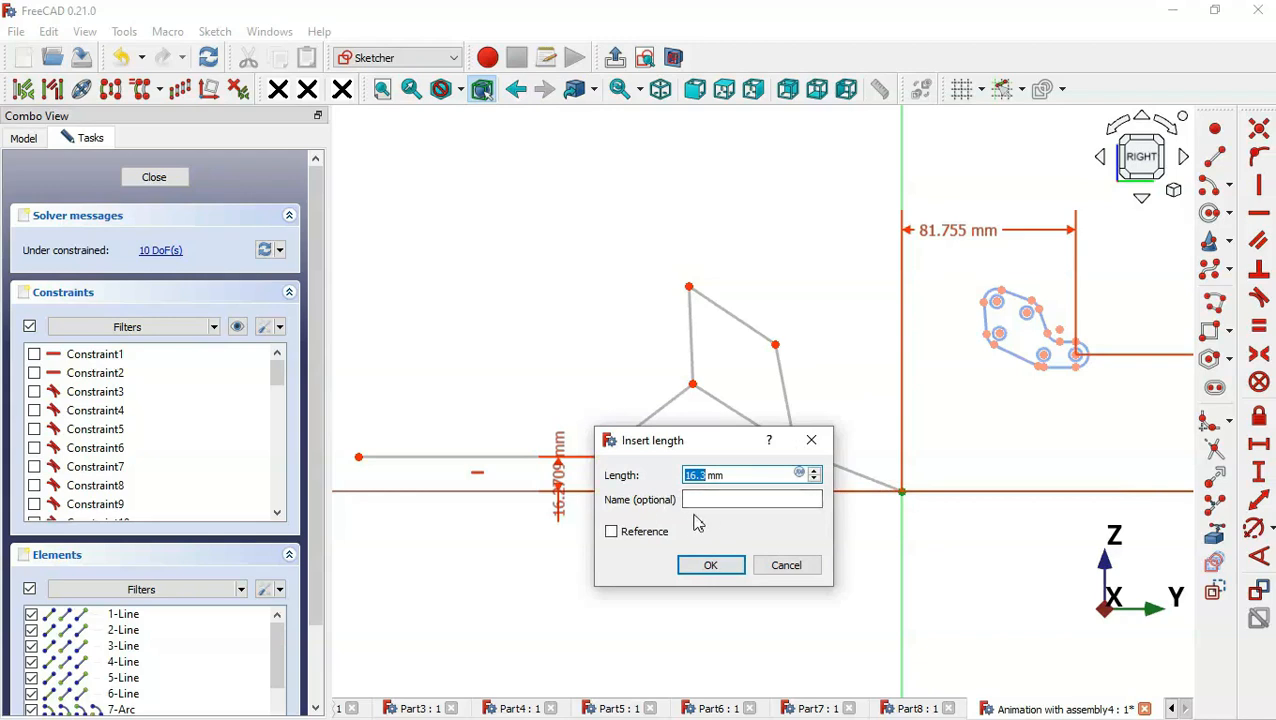
pyautogui.press('Return')
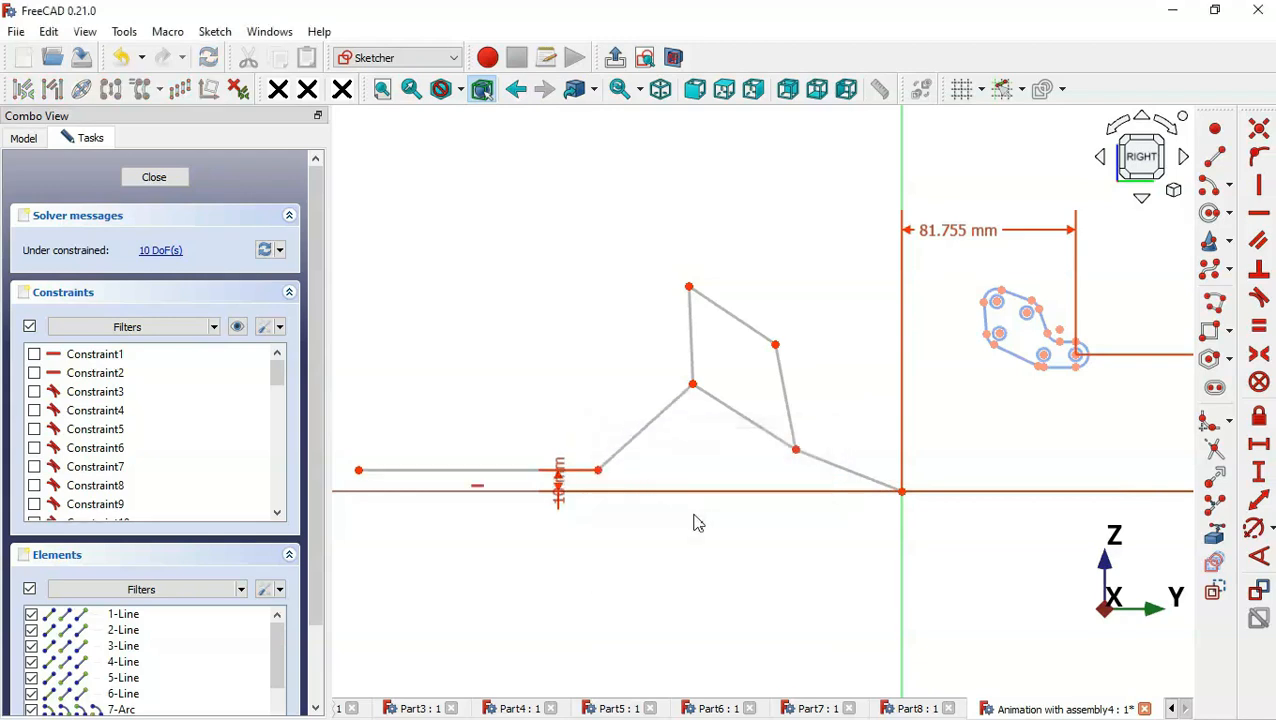
# Set the horizontal segment's length to 120 mm
pyautogui.click(1262, 505)
pyautogui.click(536, 470)
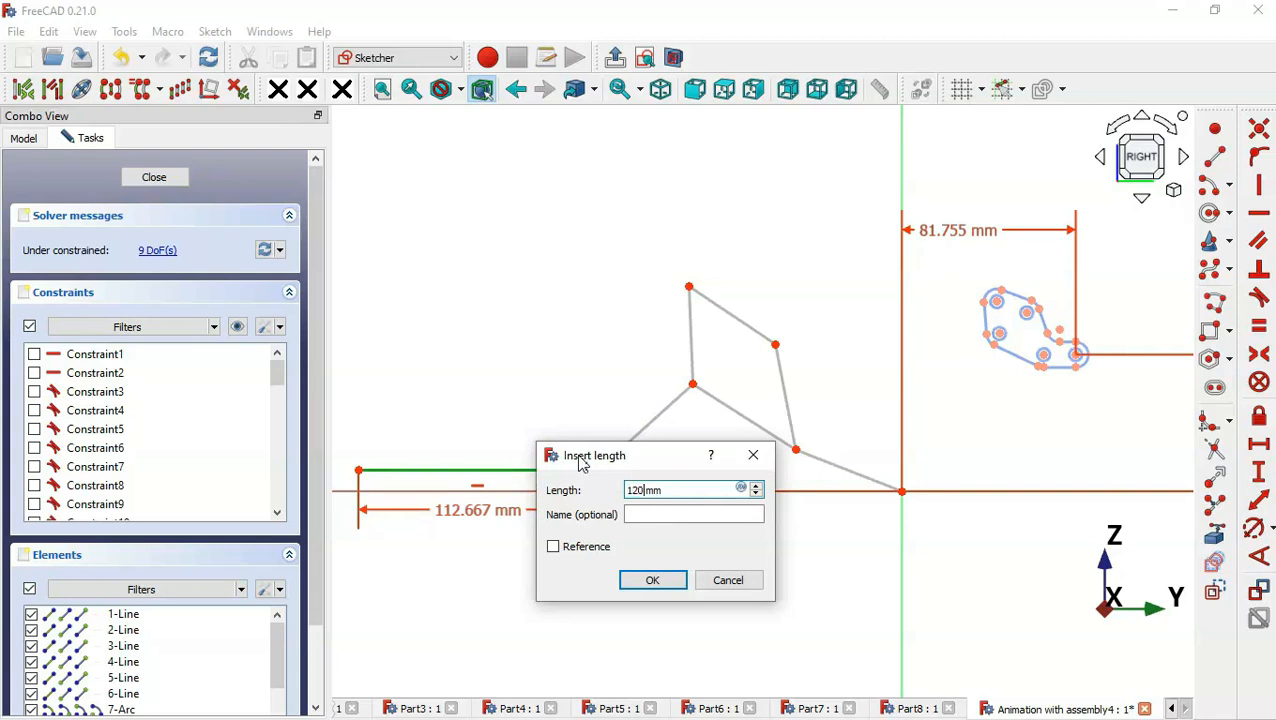
pyautogui.press('Return')
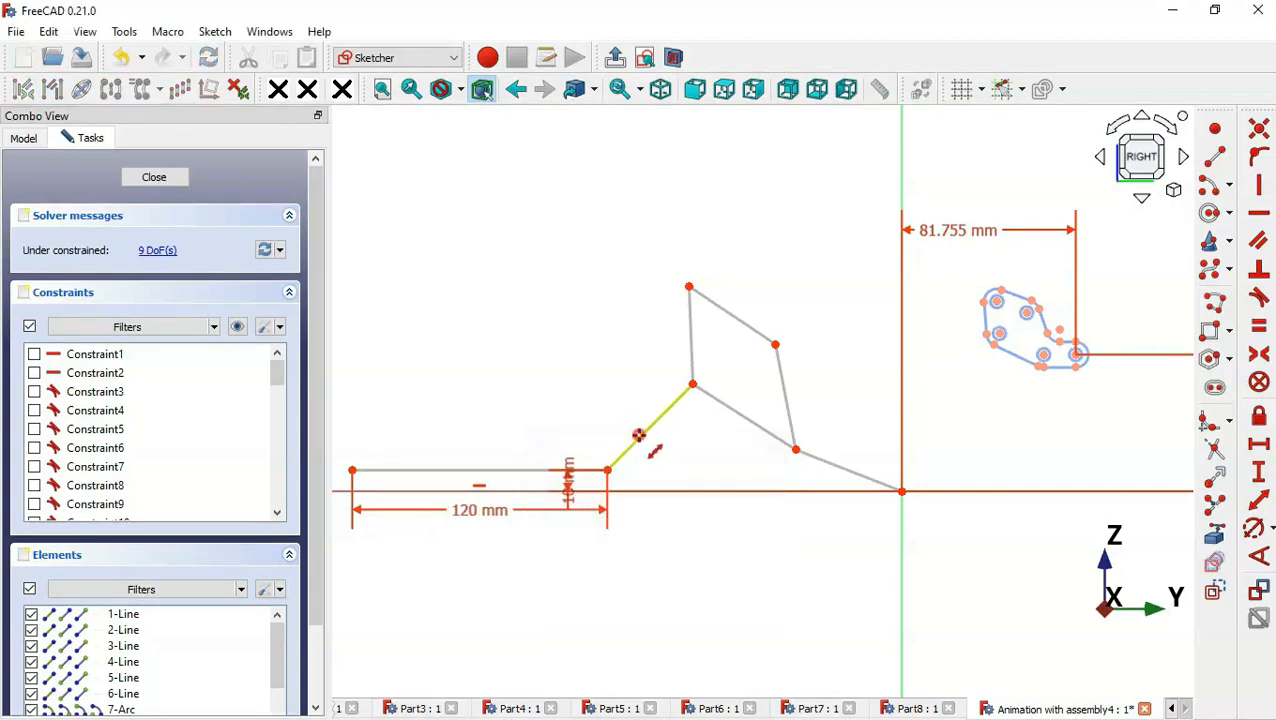
# Set the sloping segment beside the horizontal arm to 30 mm and hide the displayed constraints
pyautogui.click(638, 436)
pyautogui.write('30')
pyautogui.press('Return')
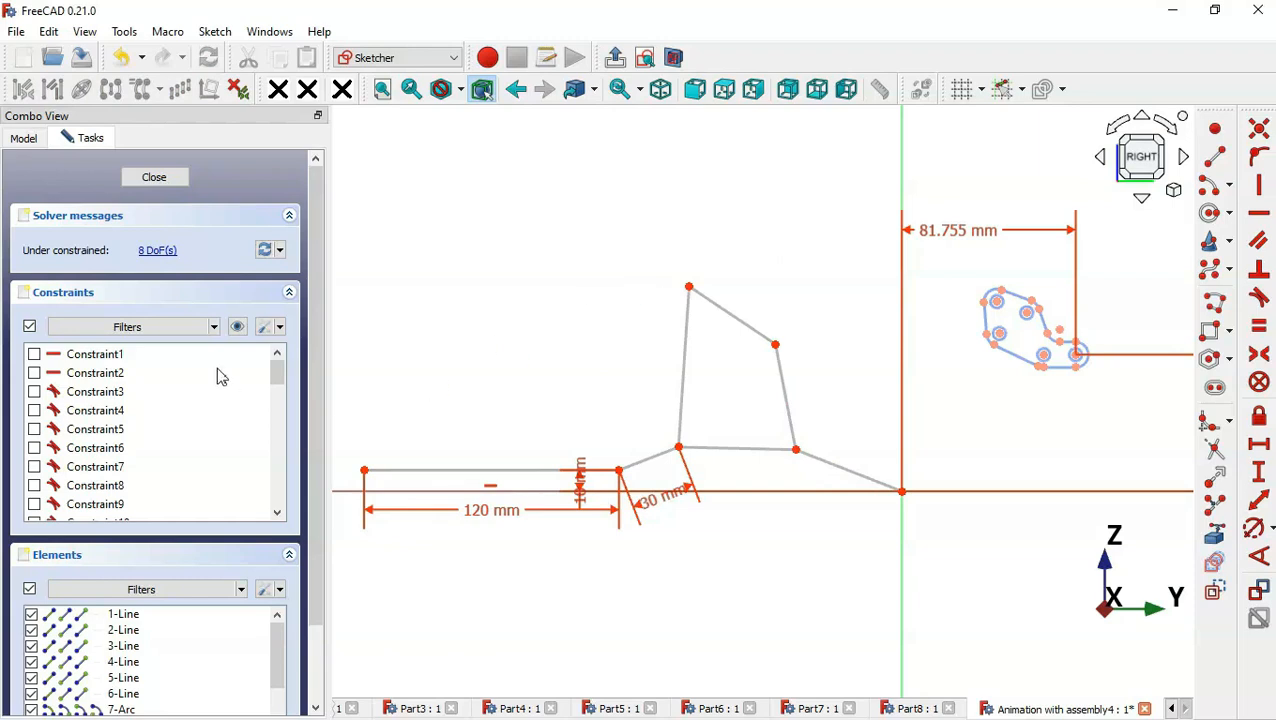
pyautogui.click(237, 326)
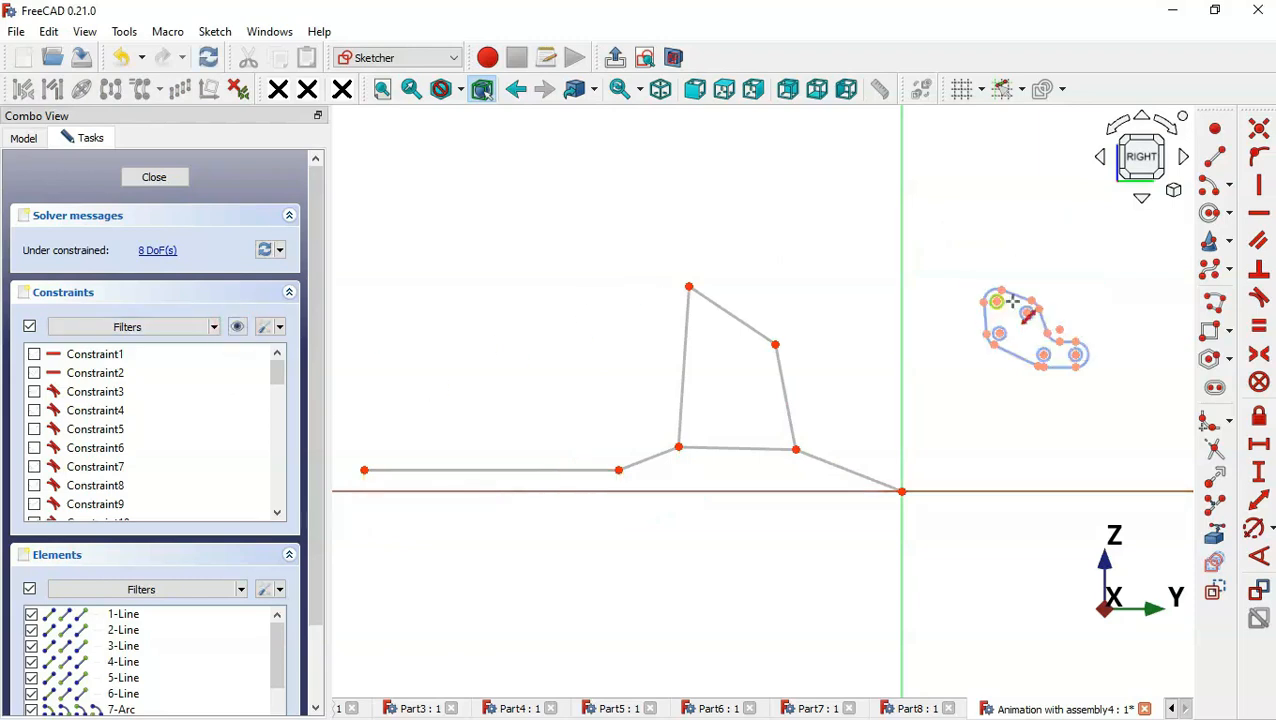
# Draw a polyline through the small plate's hole centres, from the far-right hole to the adjacent hole and around a closed four-sided loop
pyautogui.scroll(4, 1097, 308)
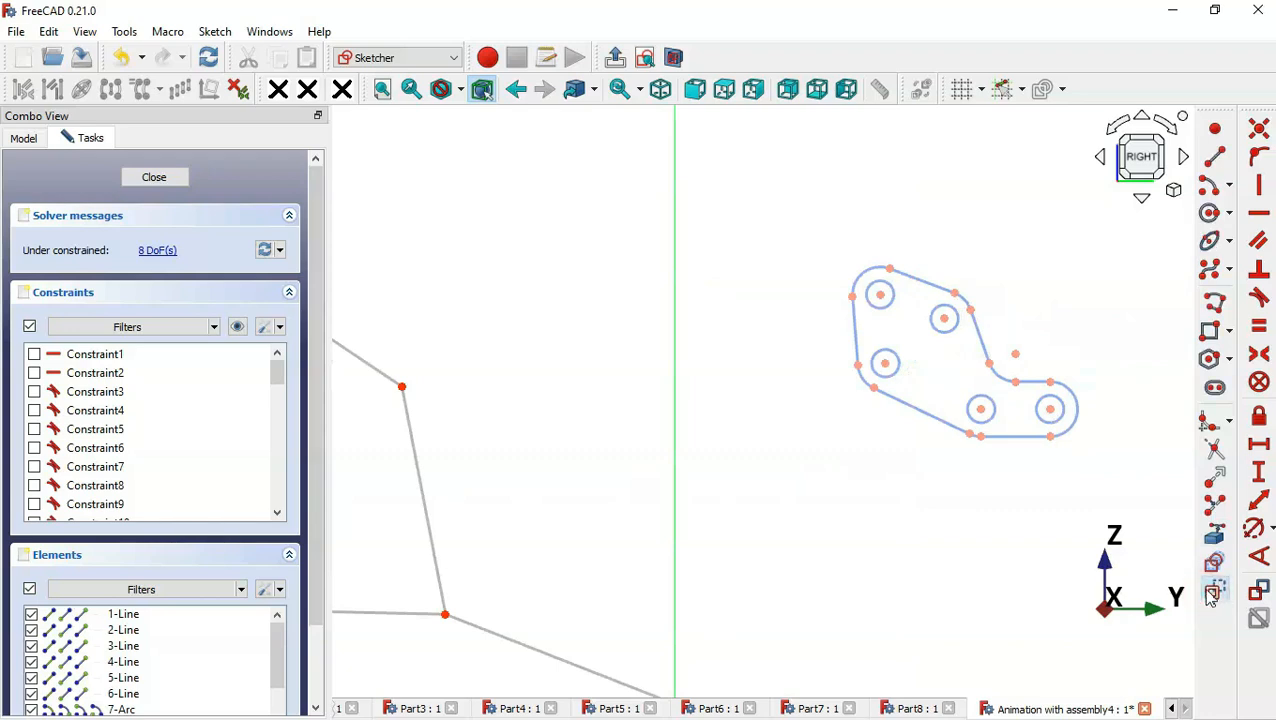
pyautogui.click(1222, 311)
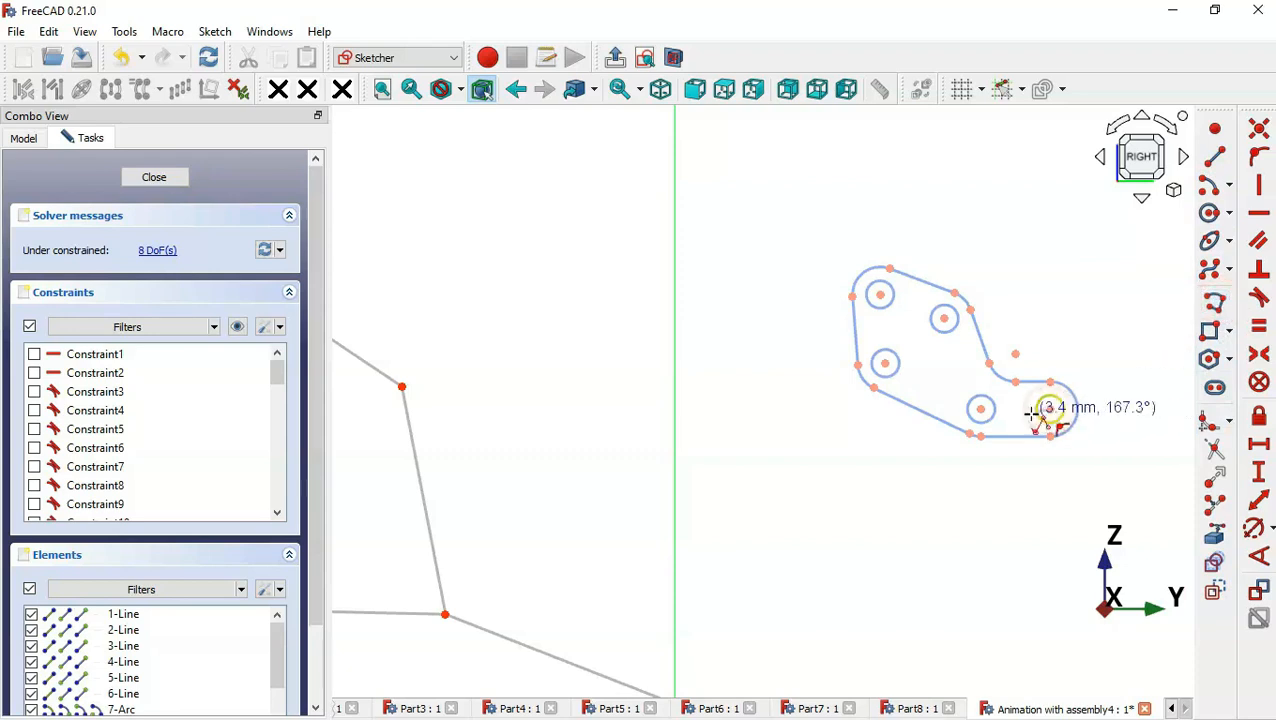
pyautogui.click(980, 409)
pyautogui.click(885, 363)
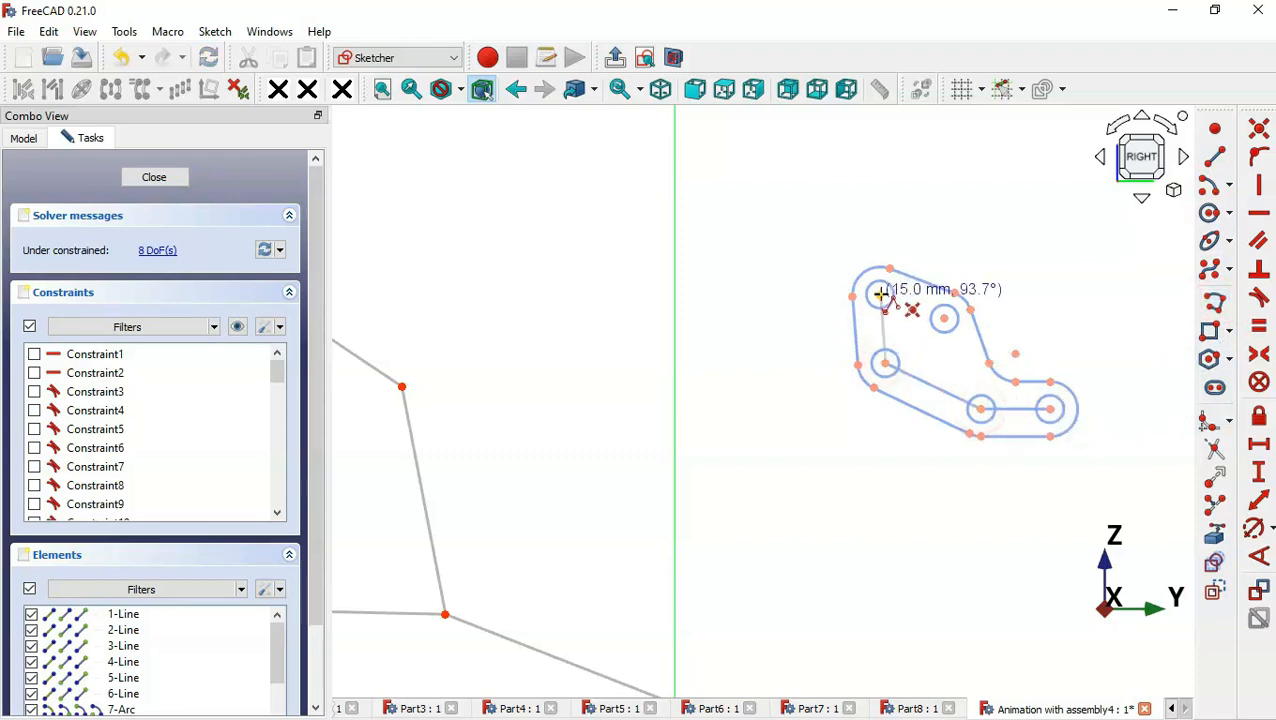
pyautogui.click(880, 294)
pyautogui.click(944, 318)
pyautogui.click(981, 409)
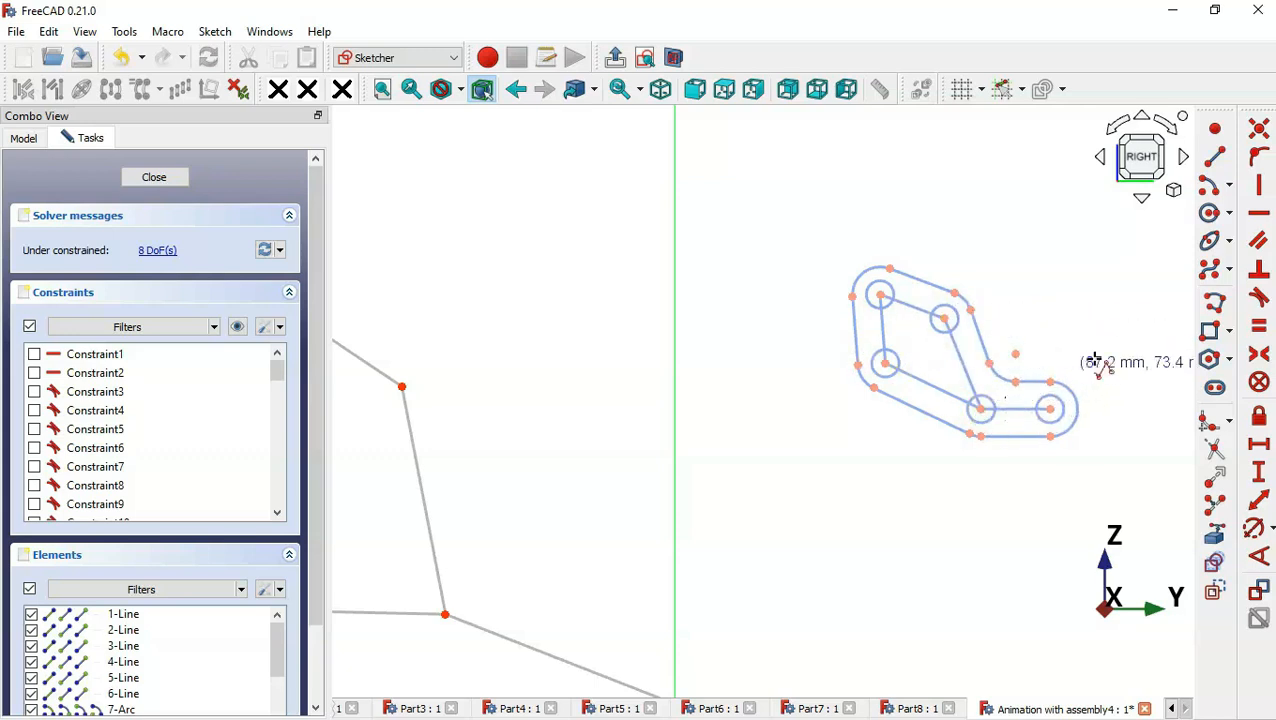
# Check the angle between the upper and left lines of the small plate's hole-centre loop without adding a constraint
pyautogui.scroll(-2, 1119, 293)
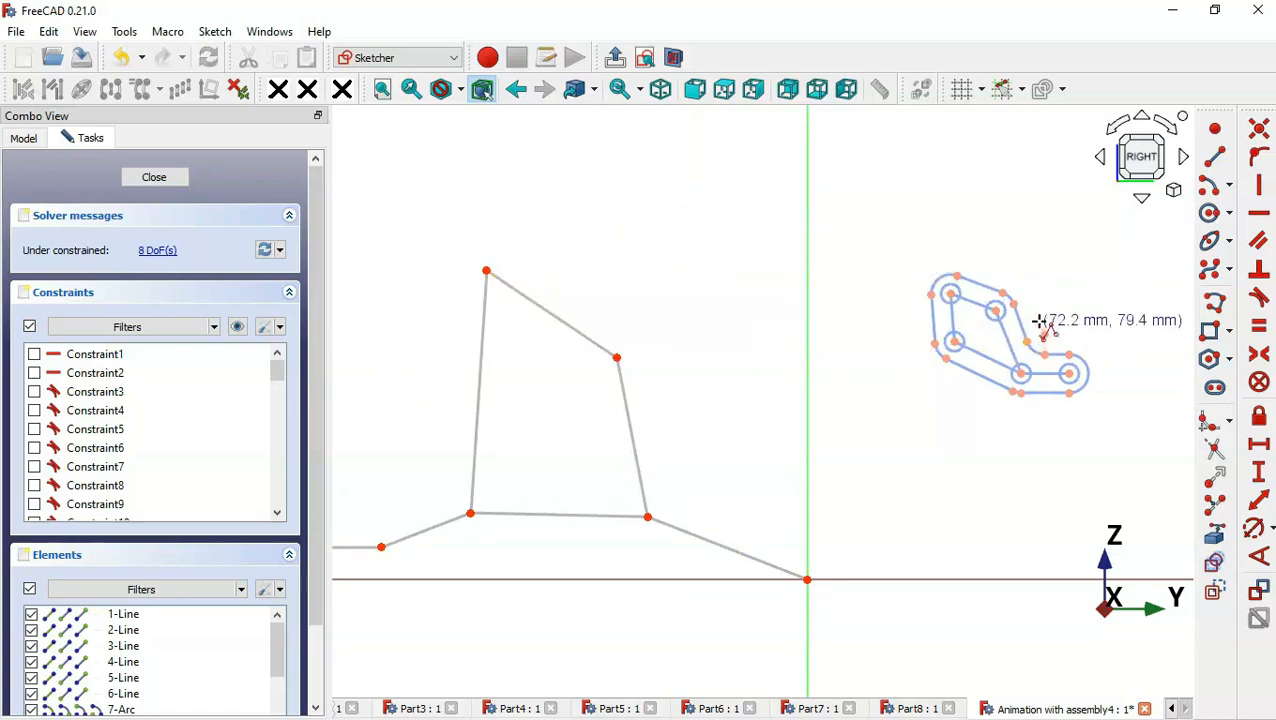
pyautogui.scroll(1, 1046, 314)
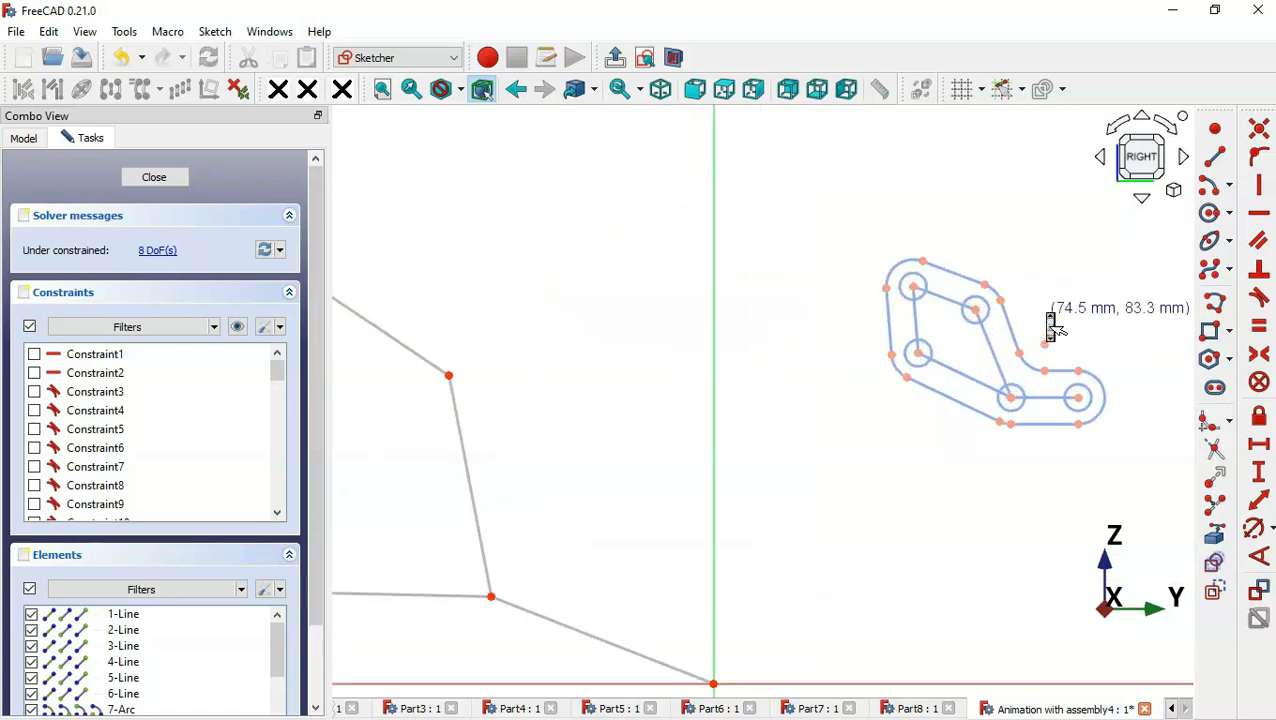
pyautogui.click(1260, 560)
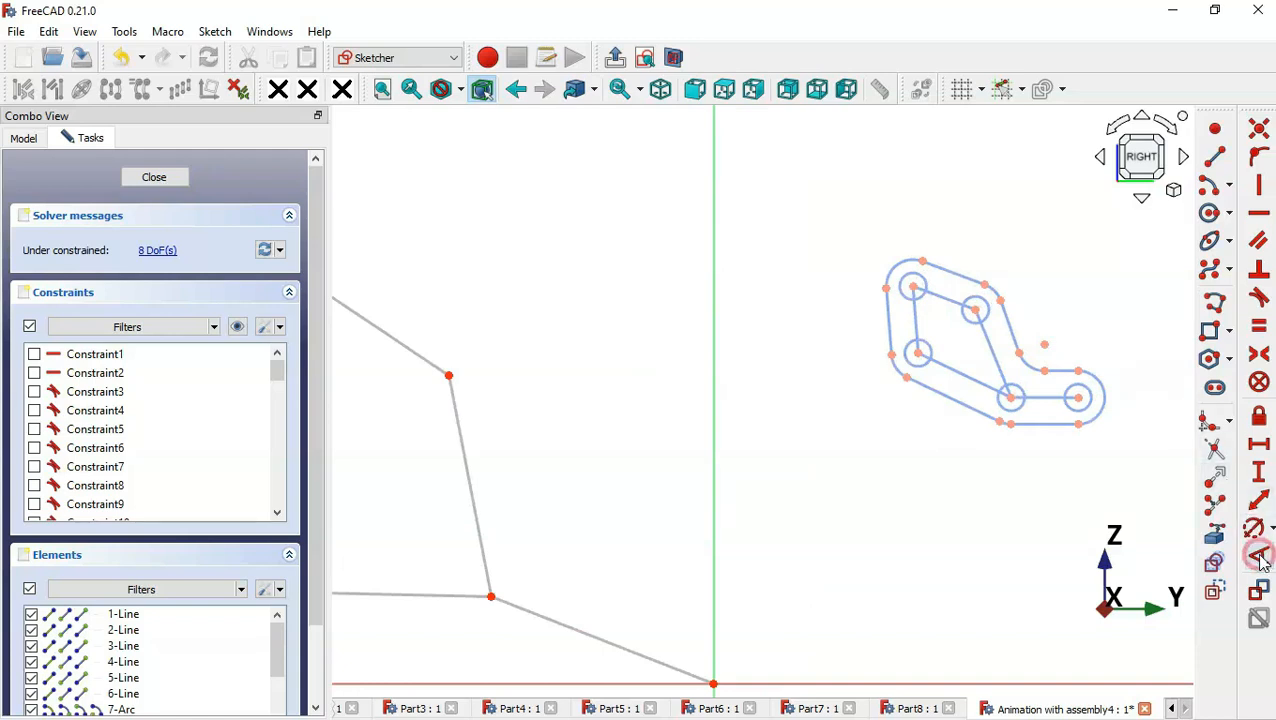
pyautogui.click(929, 291)
pyautogui.click(914, 316)
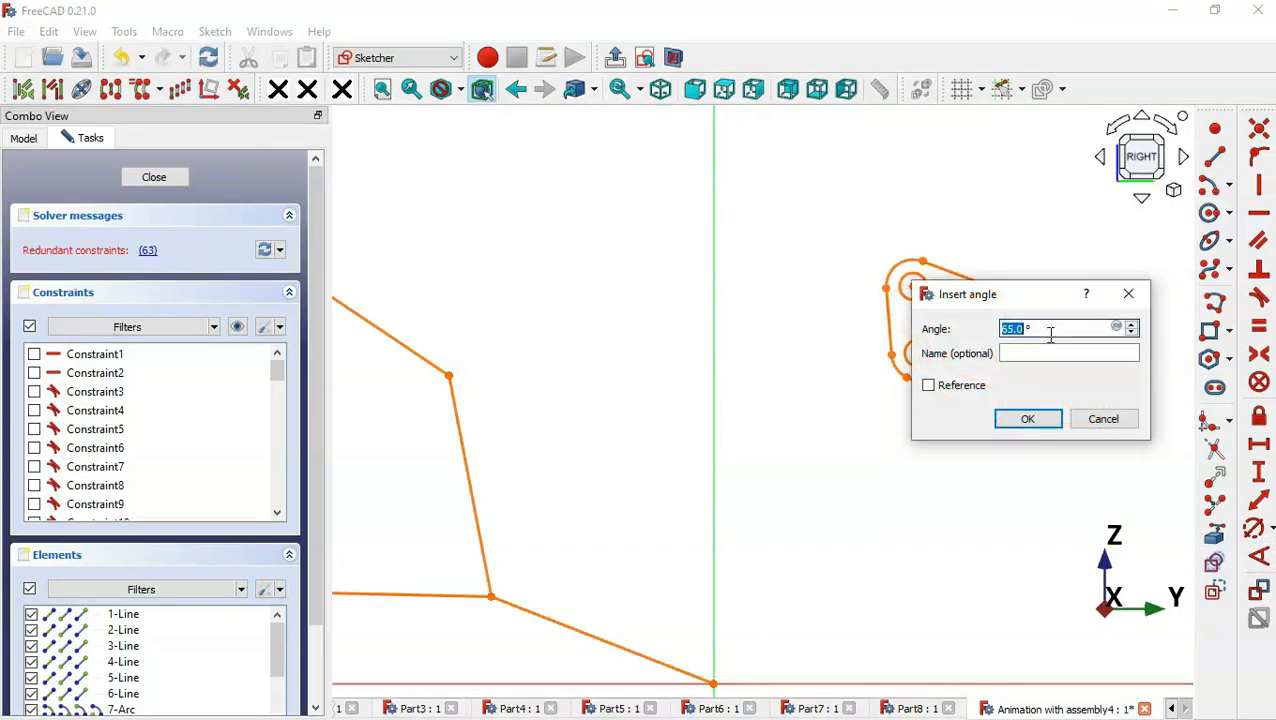
pyautogui.click(1129, 298)
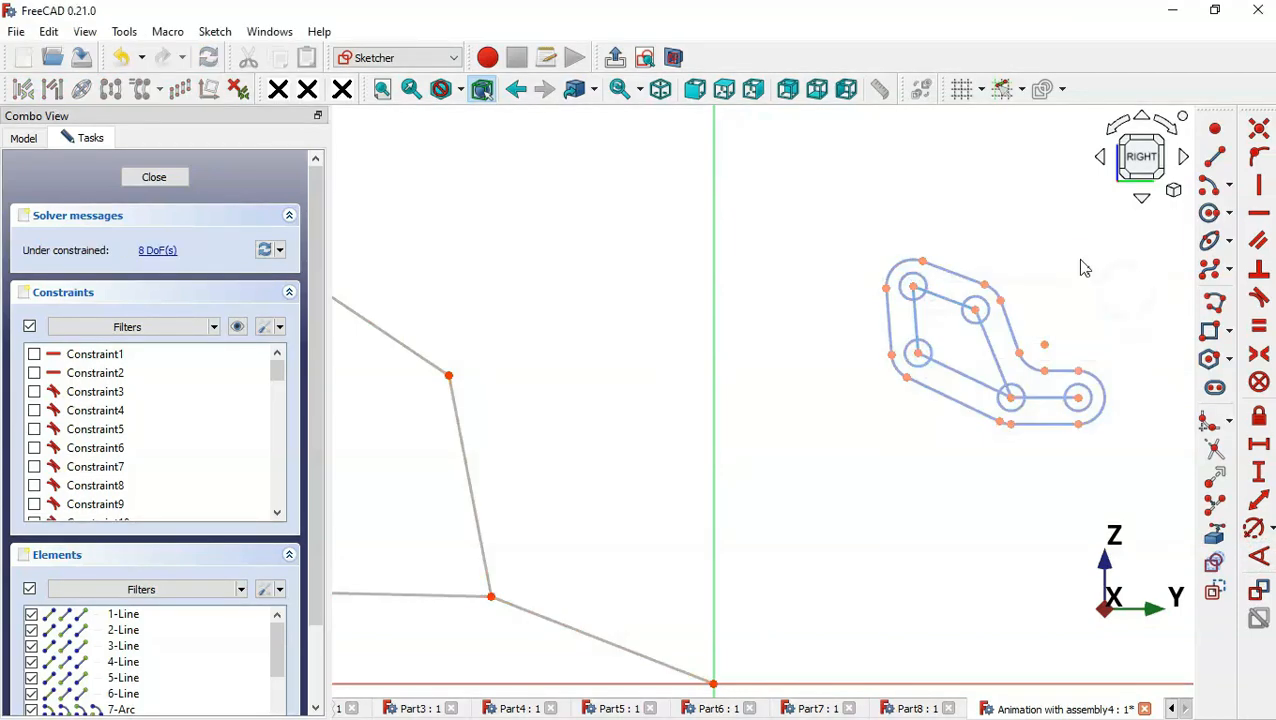
# Constrain the angle between the large linkage loop's top and left links to 65°
pyautogui.scroll(-3, 1083, 268)
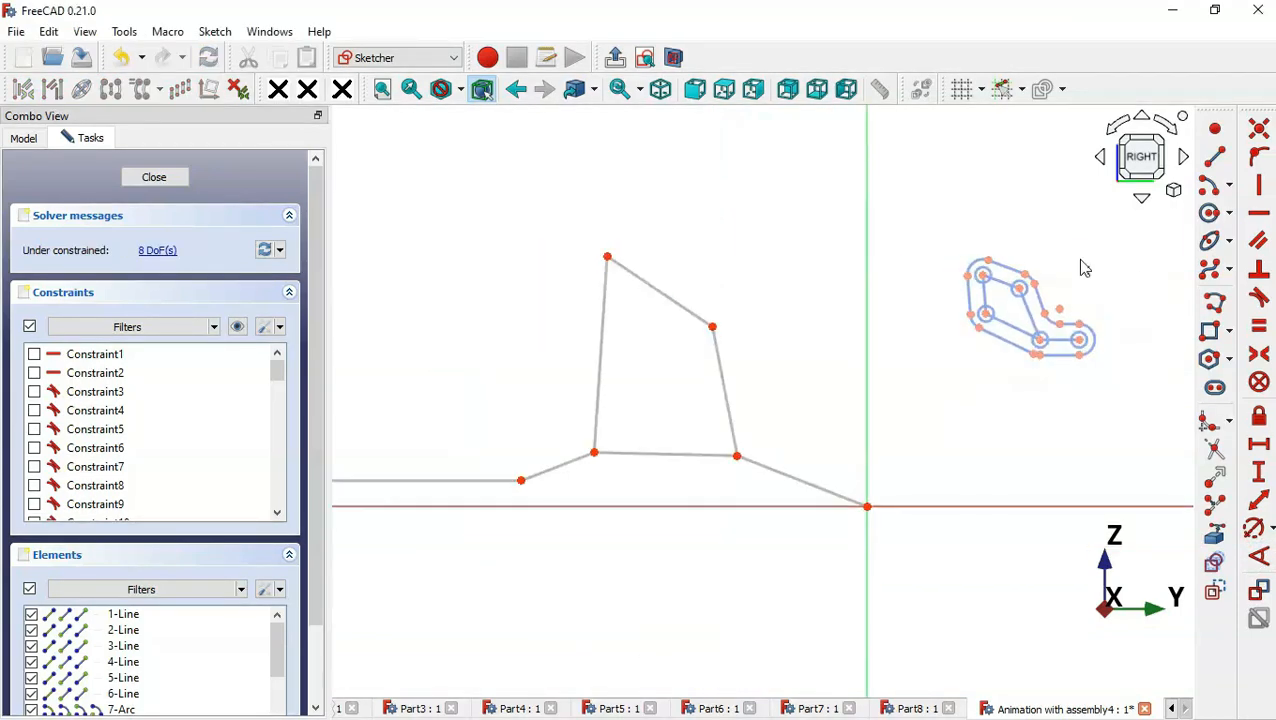
pyautogui.click(650, 286)
pyautogui.click(605, 284)
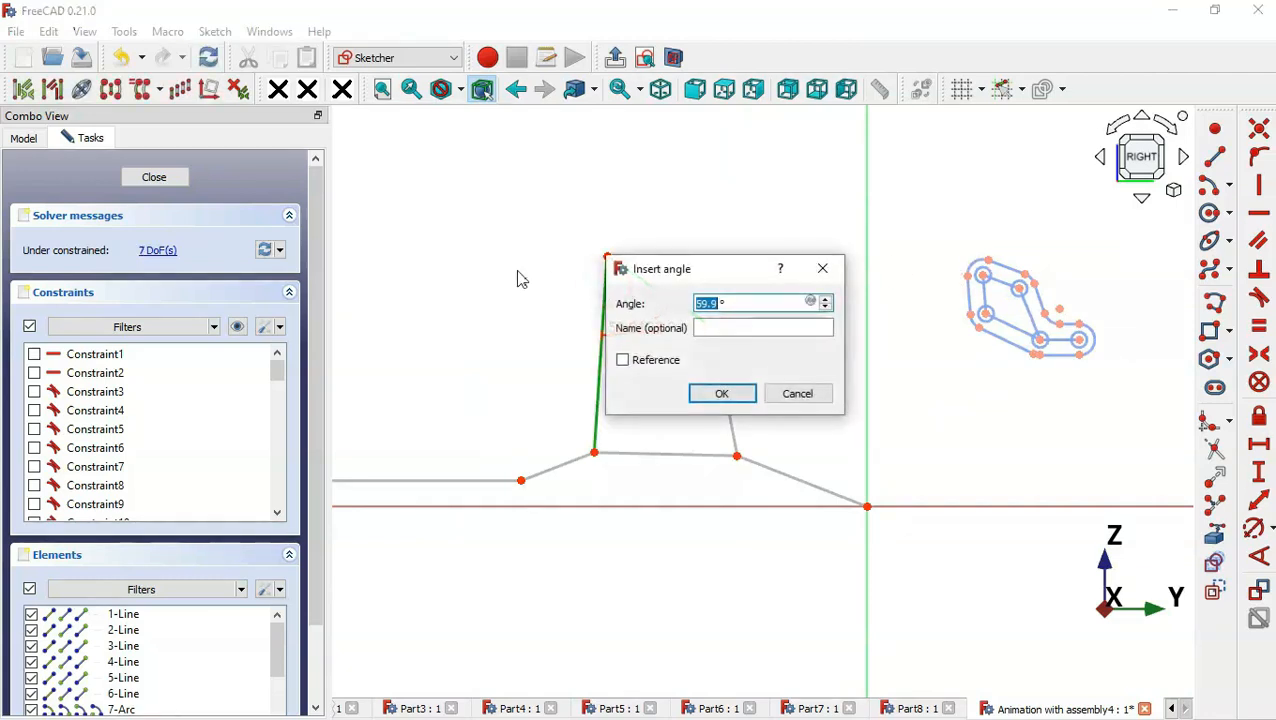
pyautogui.press('Return')
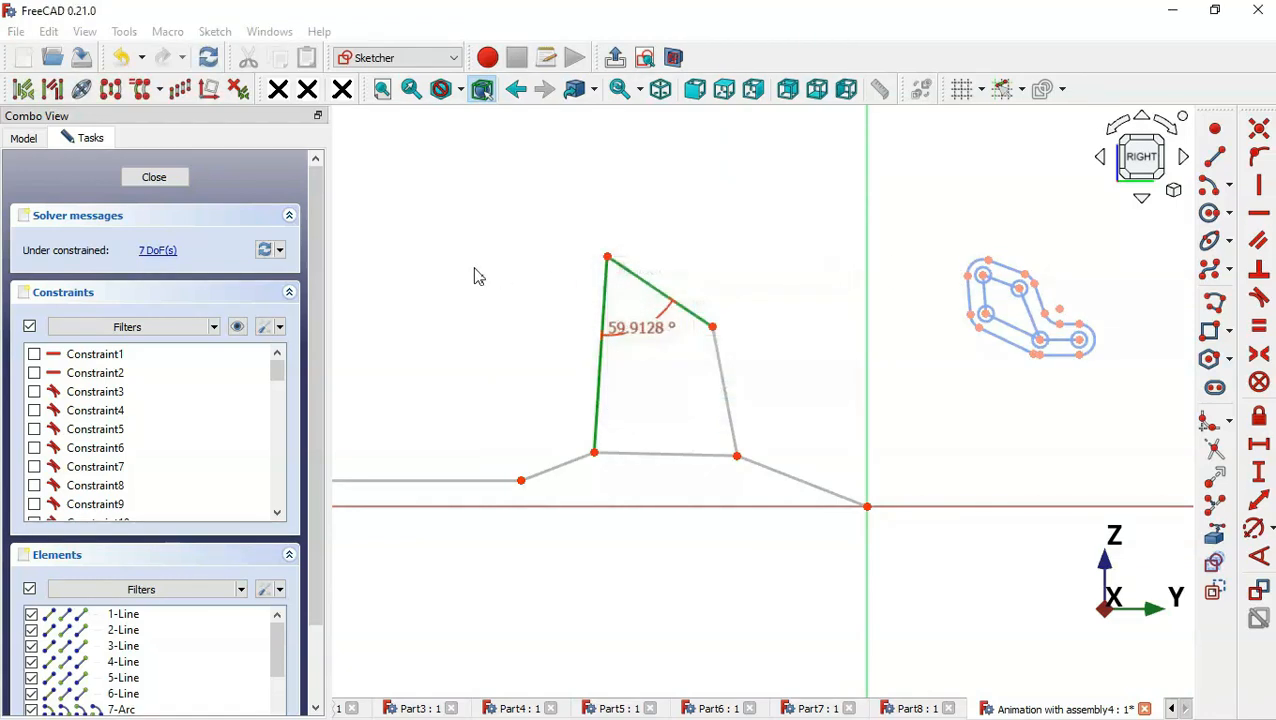
# Check the angle between the left and lower lines of the small plate's hole-centre loop without adding a constraint
pyautogui.scroll(2, 936, 340)
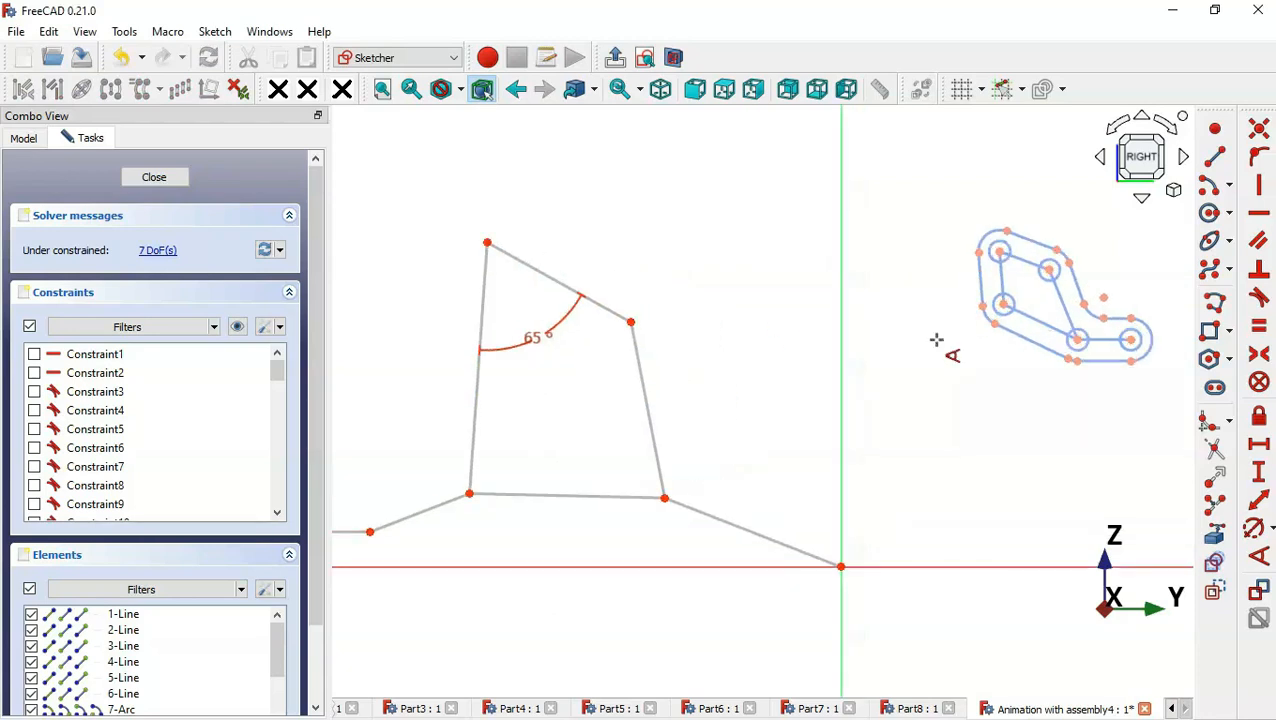
pyautogui.click(1002, 290)
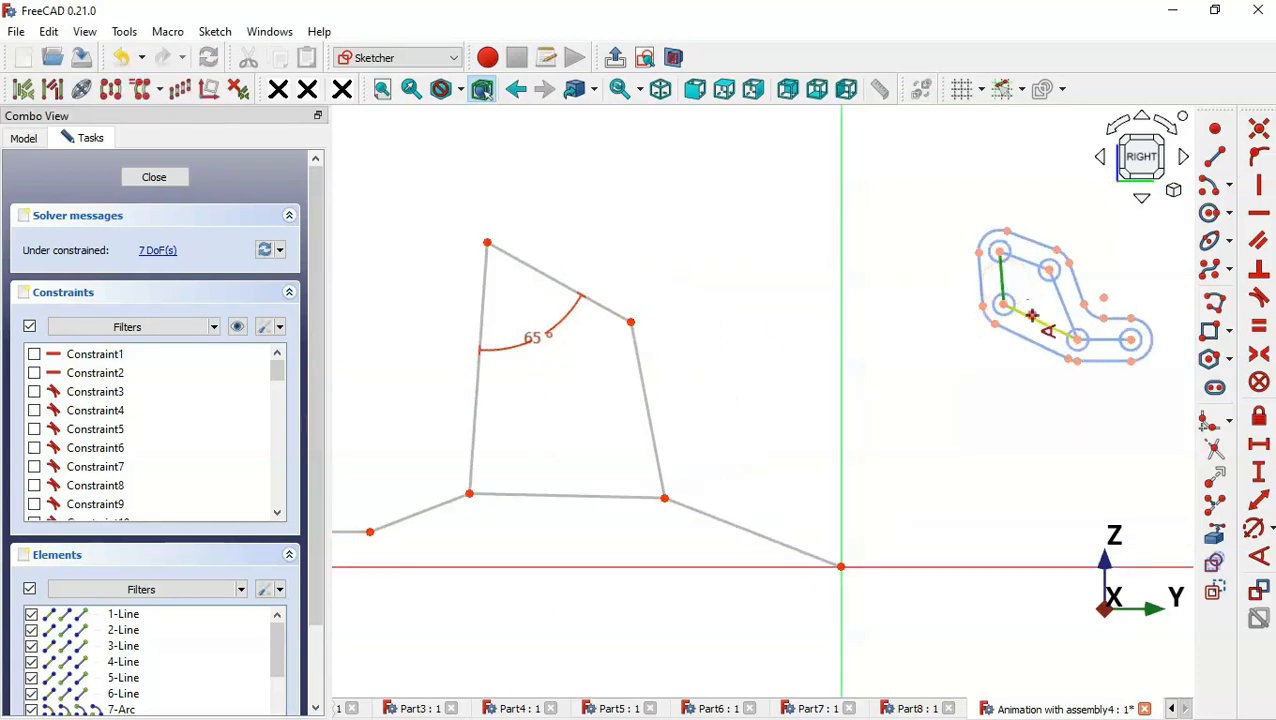
pyautogui.click(1032, 316)
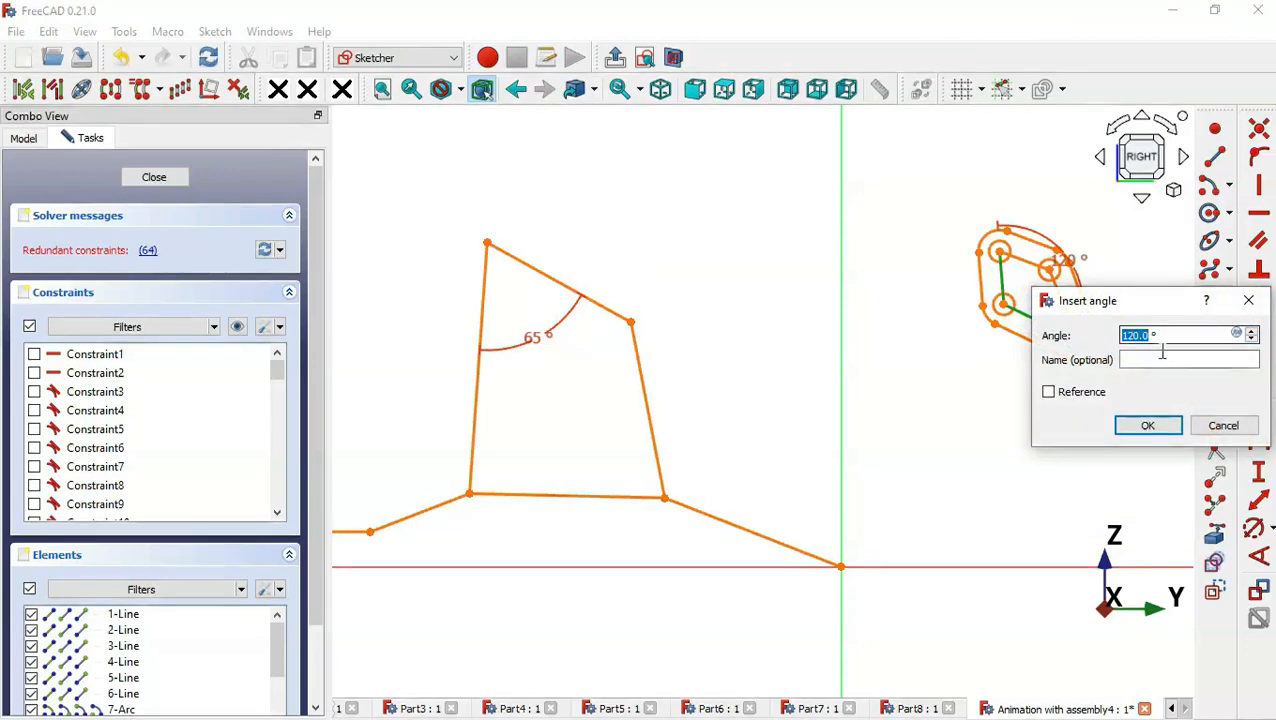
pyautogui.click(1246, 305)
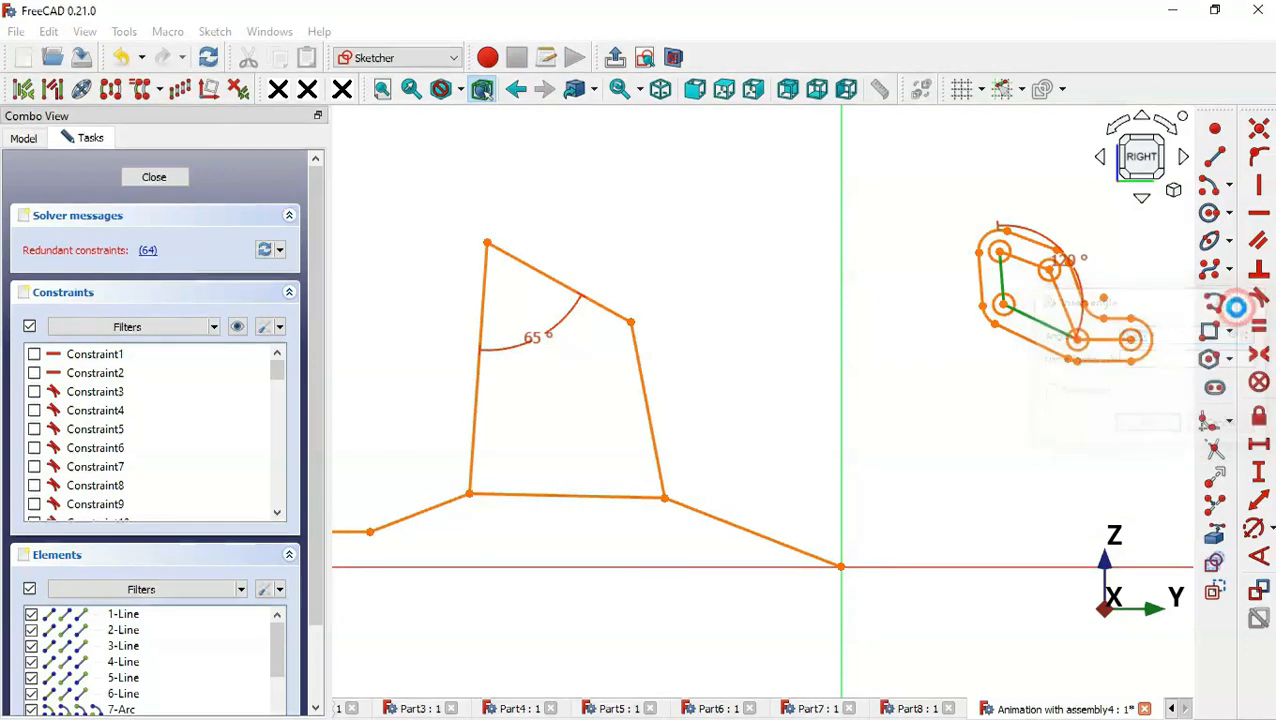
# Constrain the angle between the large linkage loop's left and bottom links to 120°
pyautogui.click(475, 450)
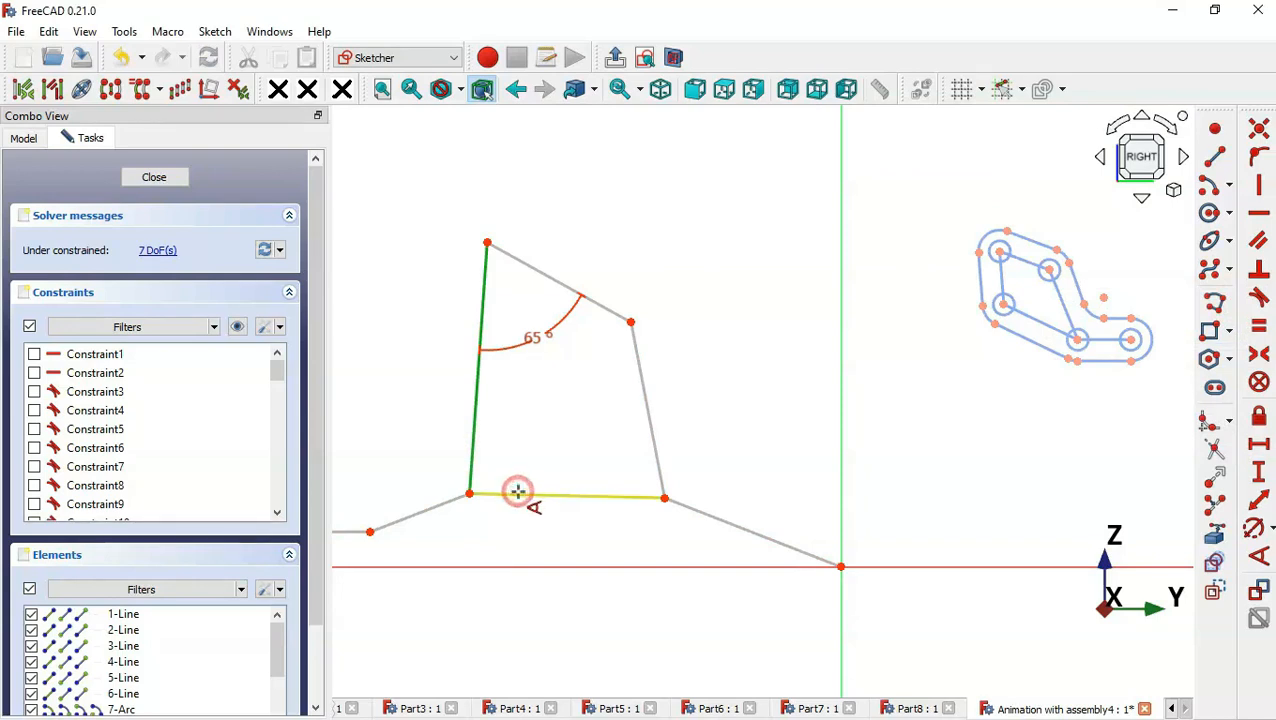
pyautogui.click(518, 491)
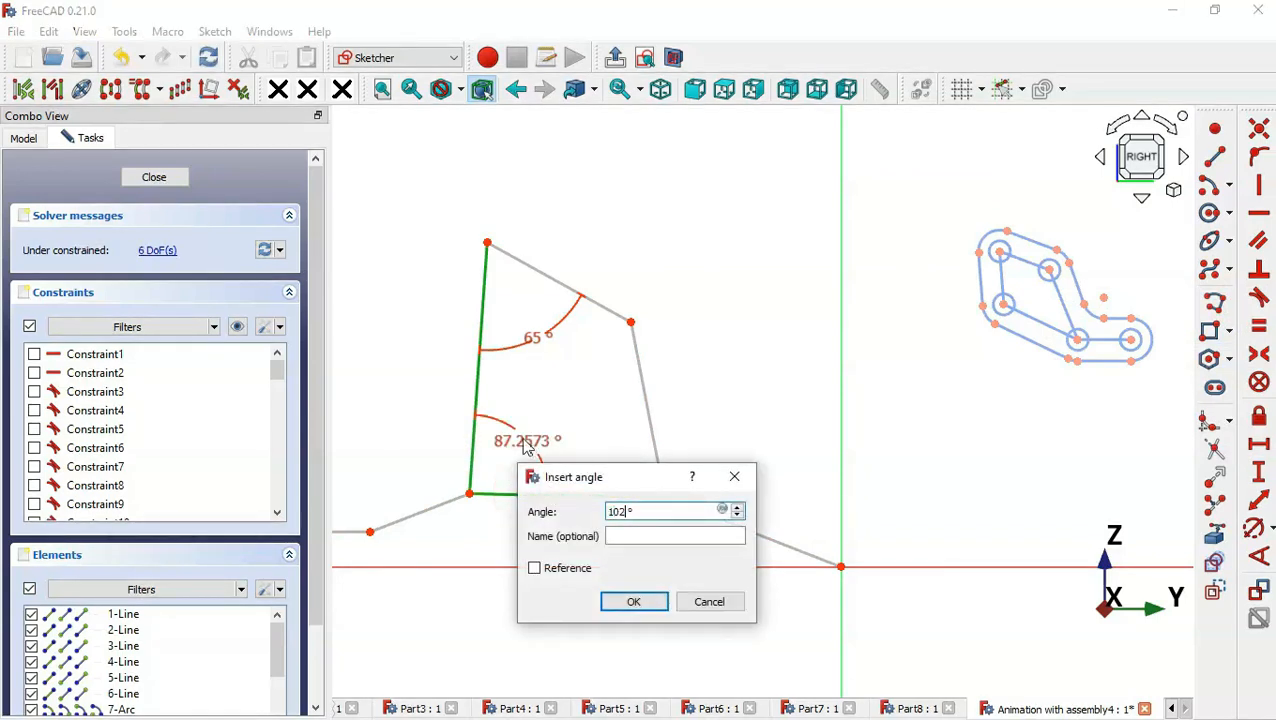
pyautogui.write('120')
pyautogui.press('Return')
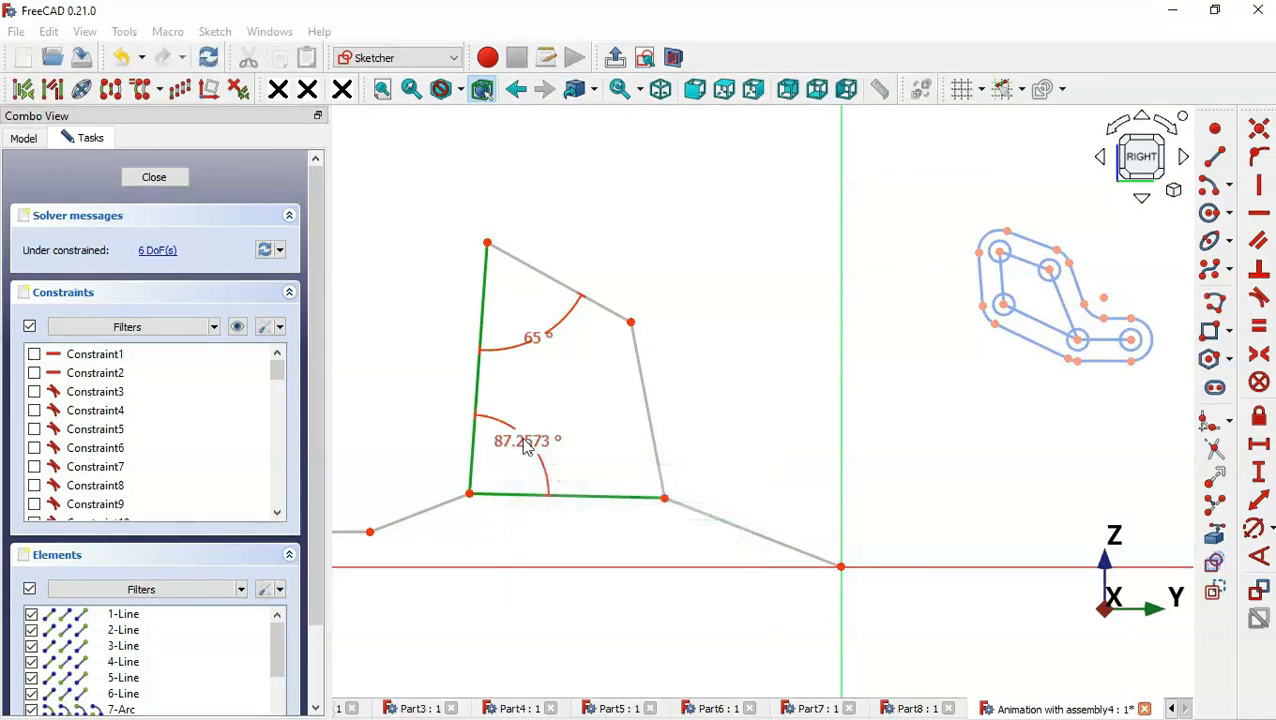
# Add a reference angle named a1 between the upper and right lines of the small plate's hole-centre loop
pyautogui.click(1028, 262)
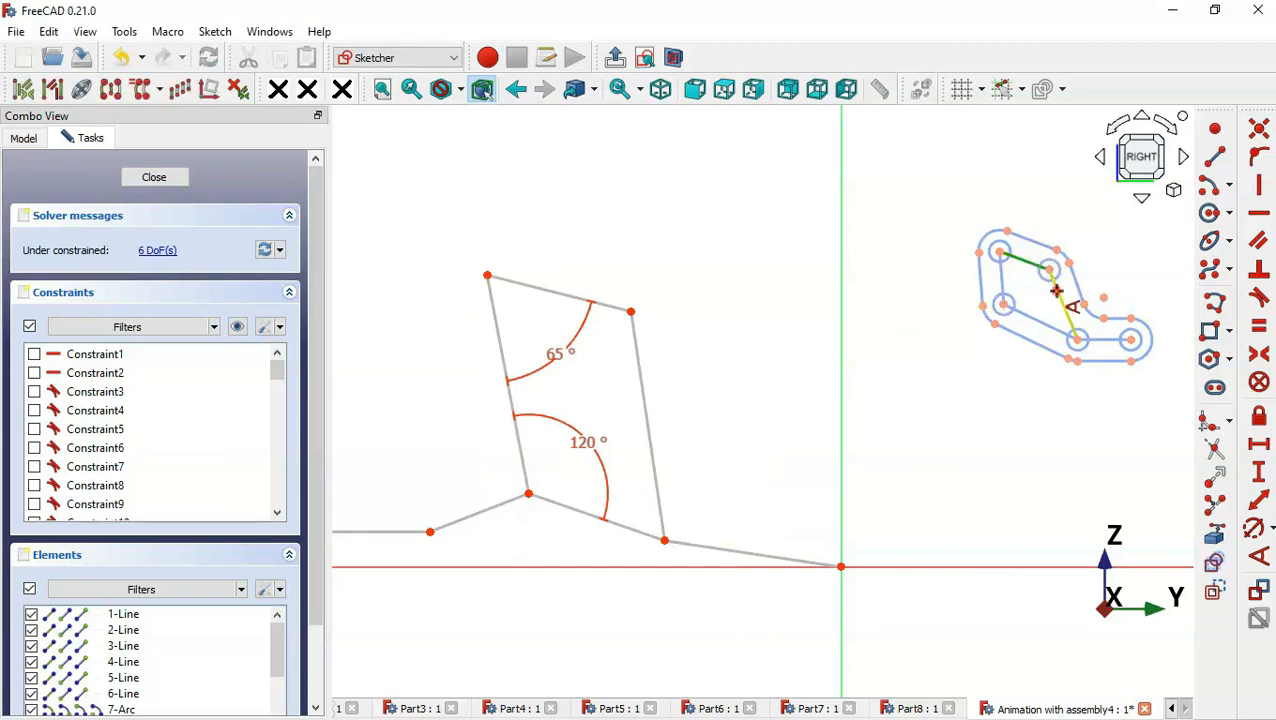
pyautogui.click(1056, 290)
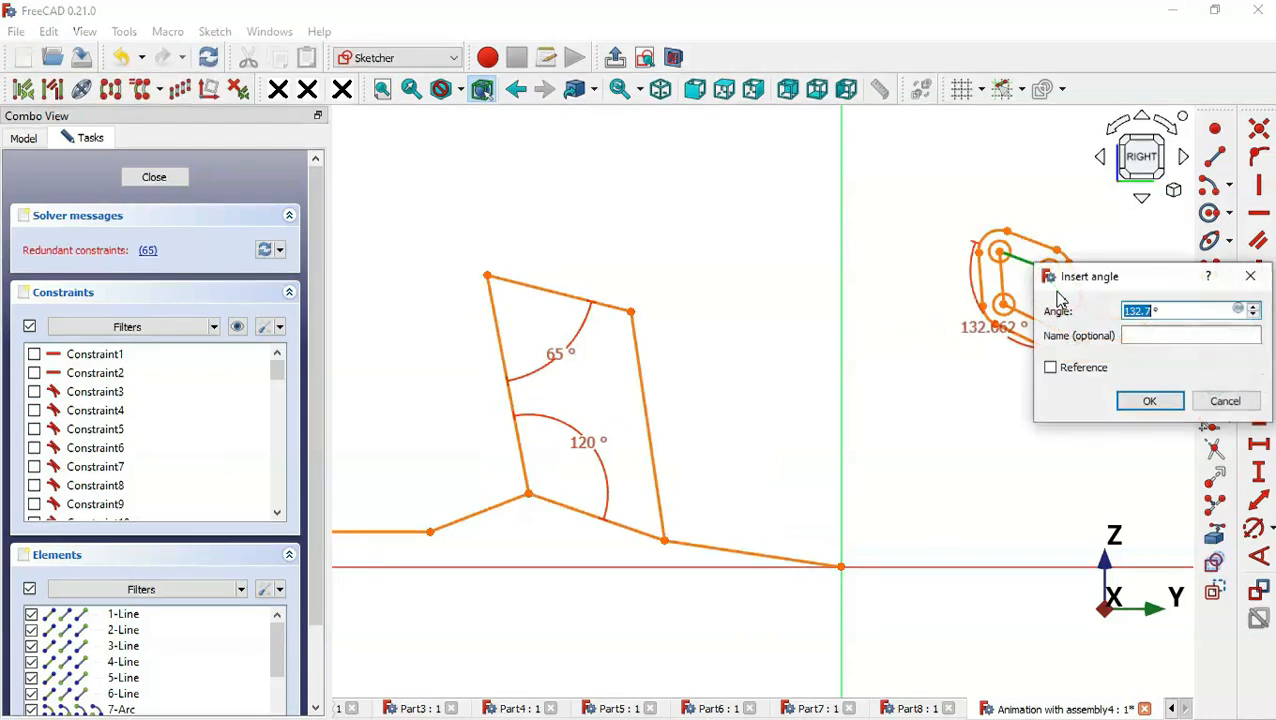
pyautogui.click(1146, 336)
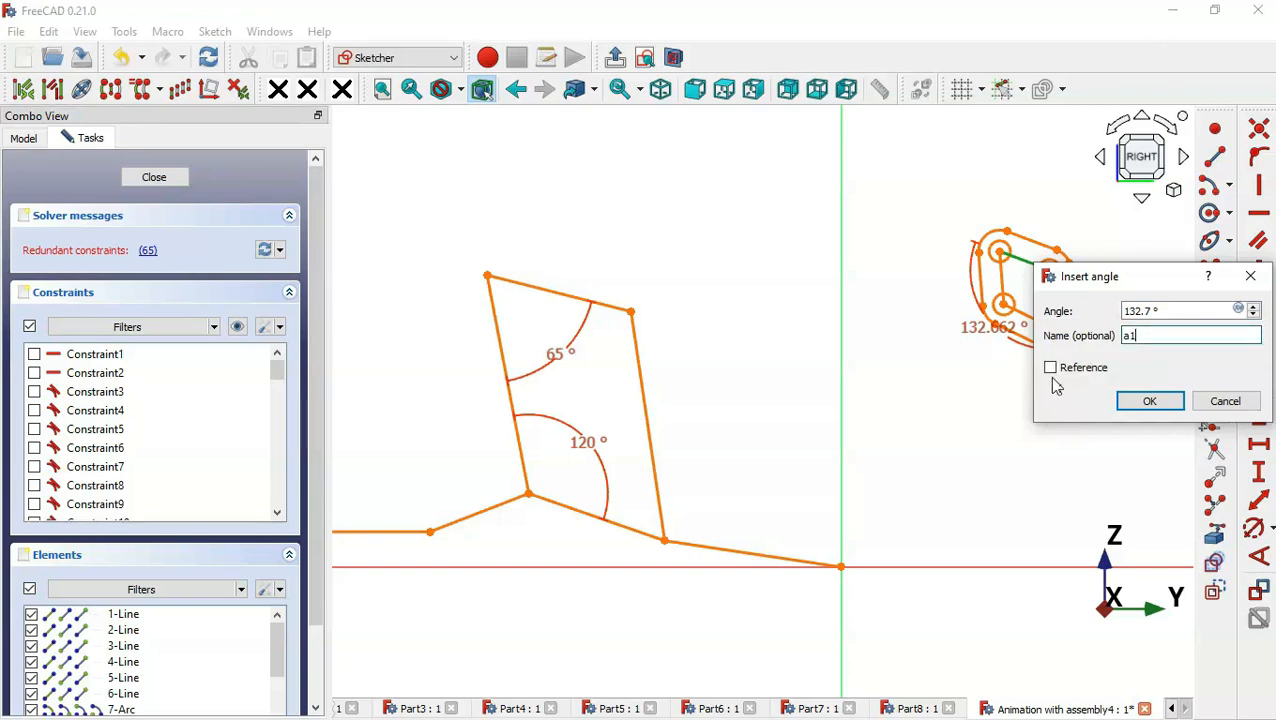
pyautogui.click(1092, 372)
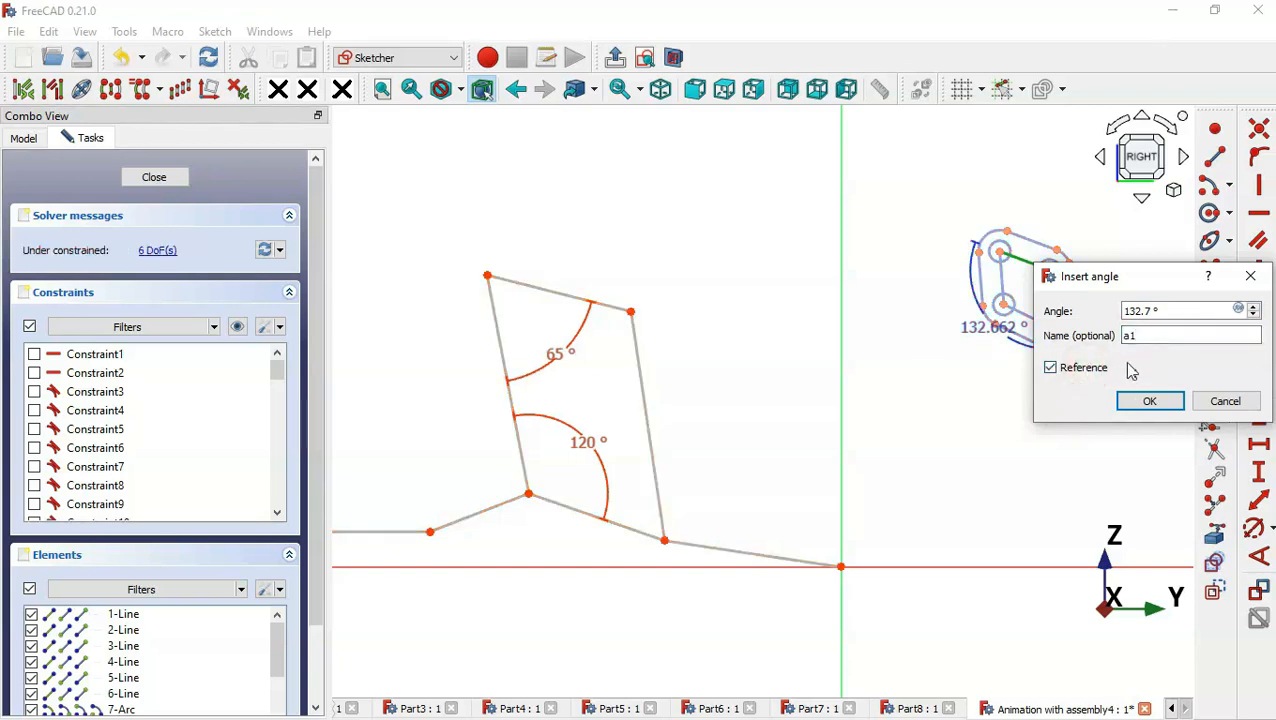
pyautogui.click(1149, 401)
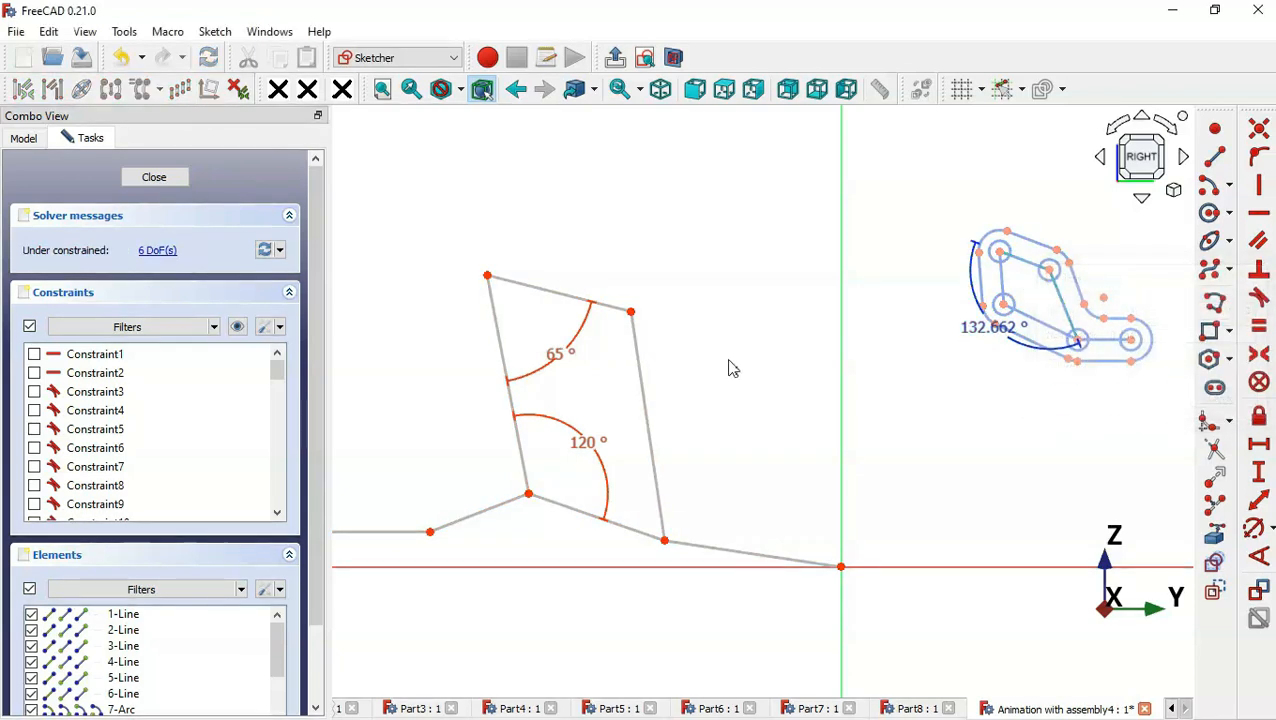
# Constrain the angle between the large linkage loop's top and right links with the formula Constraints.a1
pyautogui.click(612, 308)
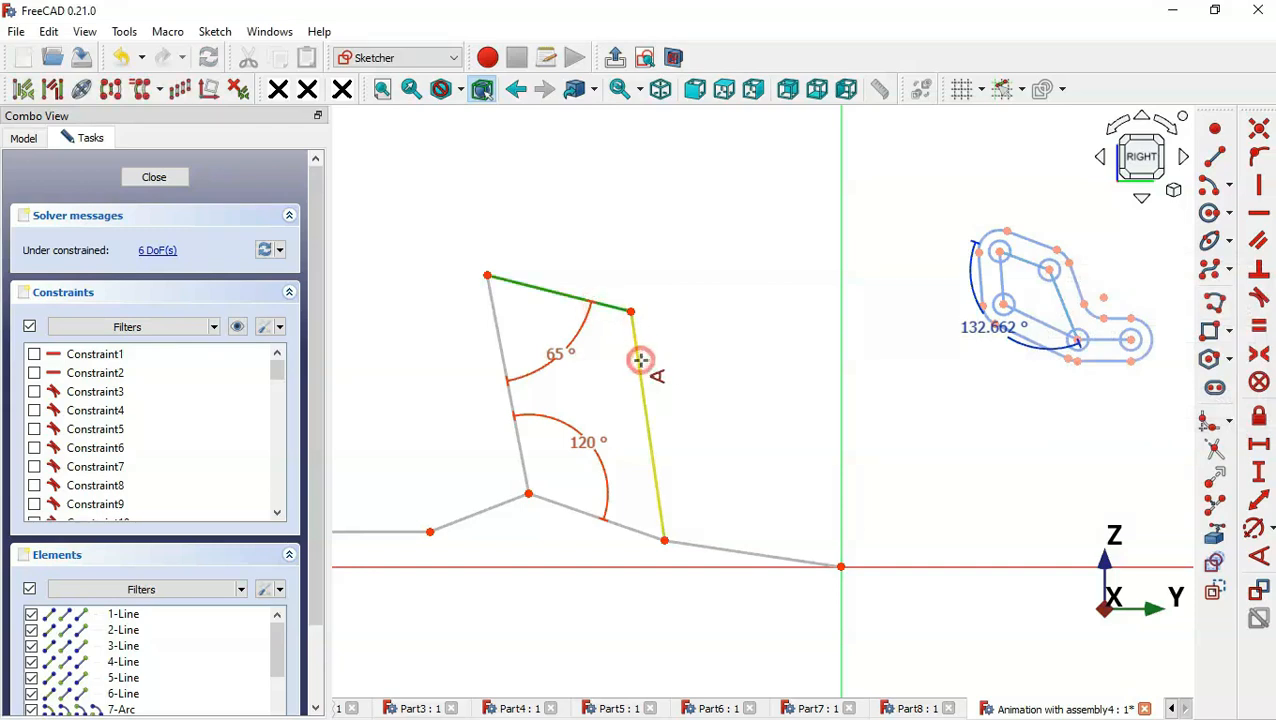
pyautogui.click(641, 361)
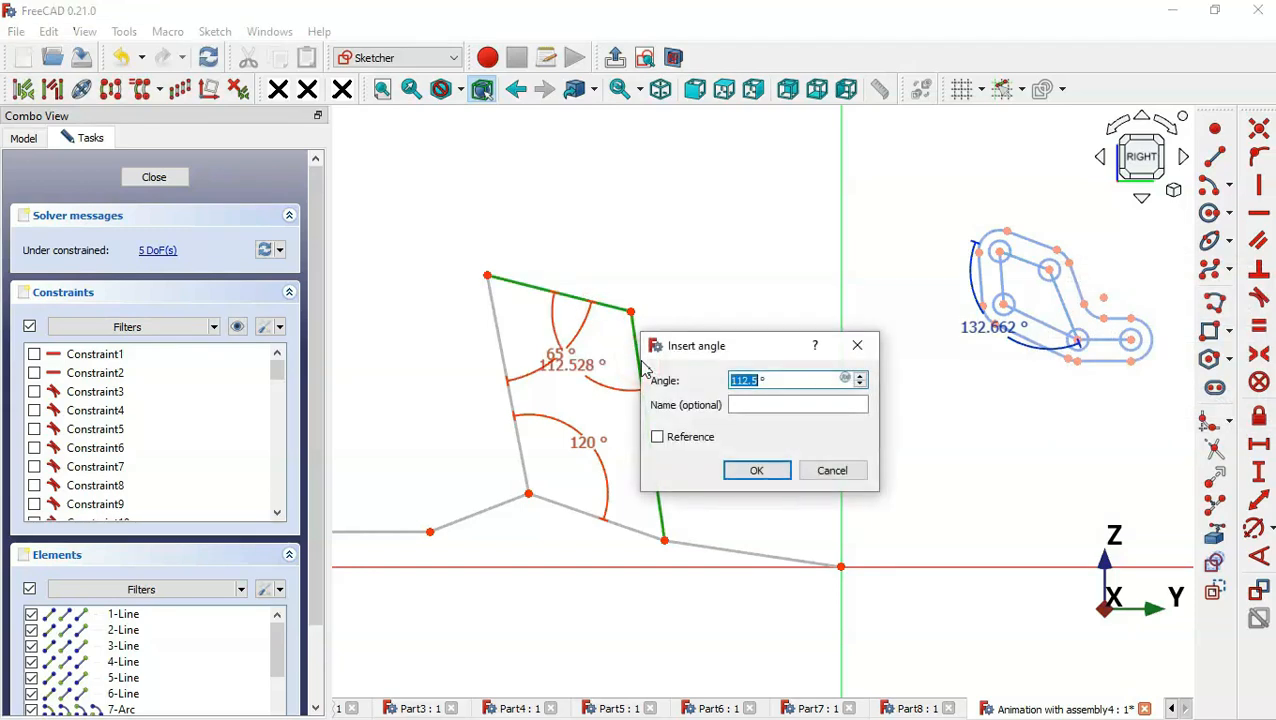
pyautogui.click(845, 380)
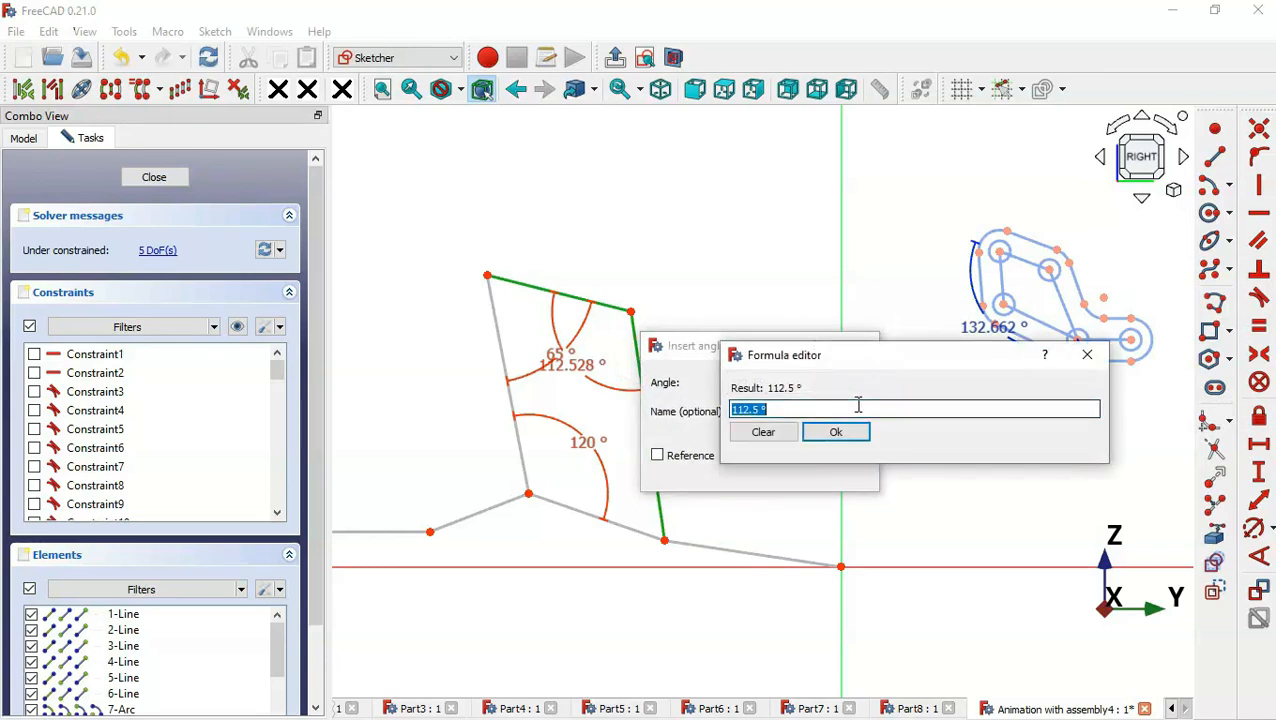
pyautogui.write('co')
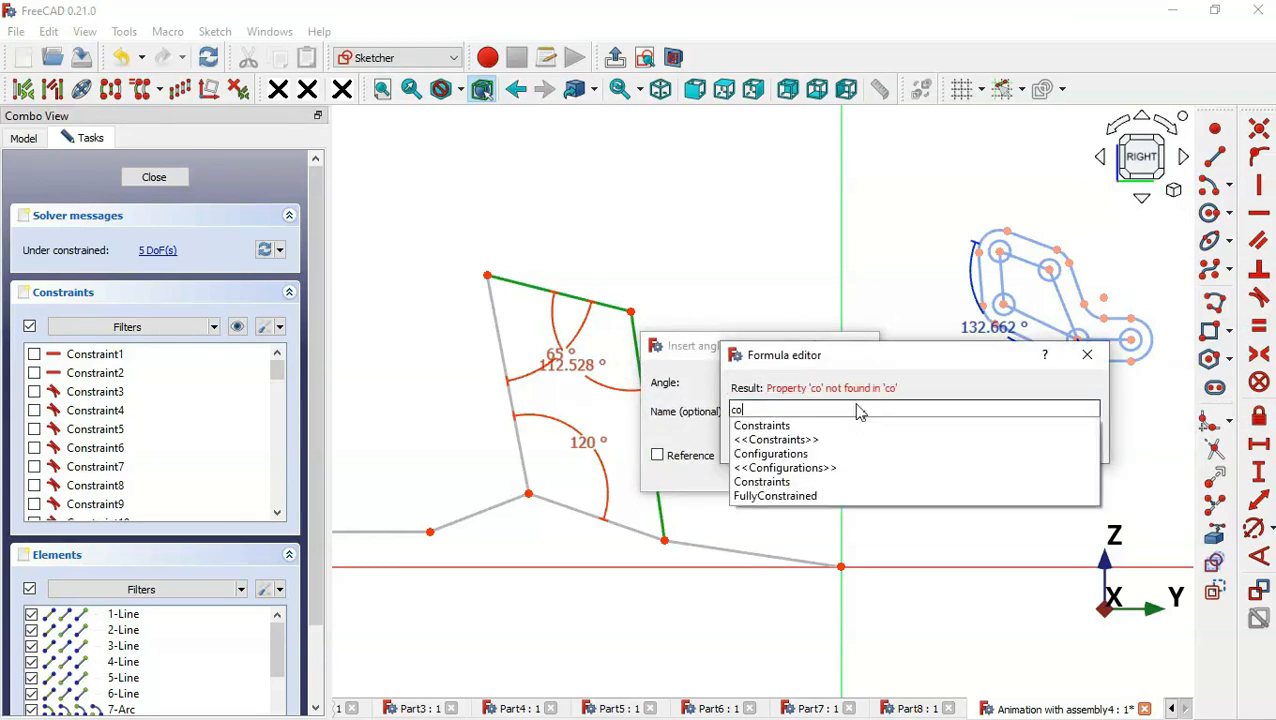
pyautogui.press('Down')
pyautogui.press('Return')
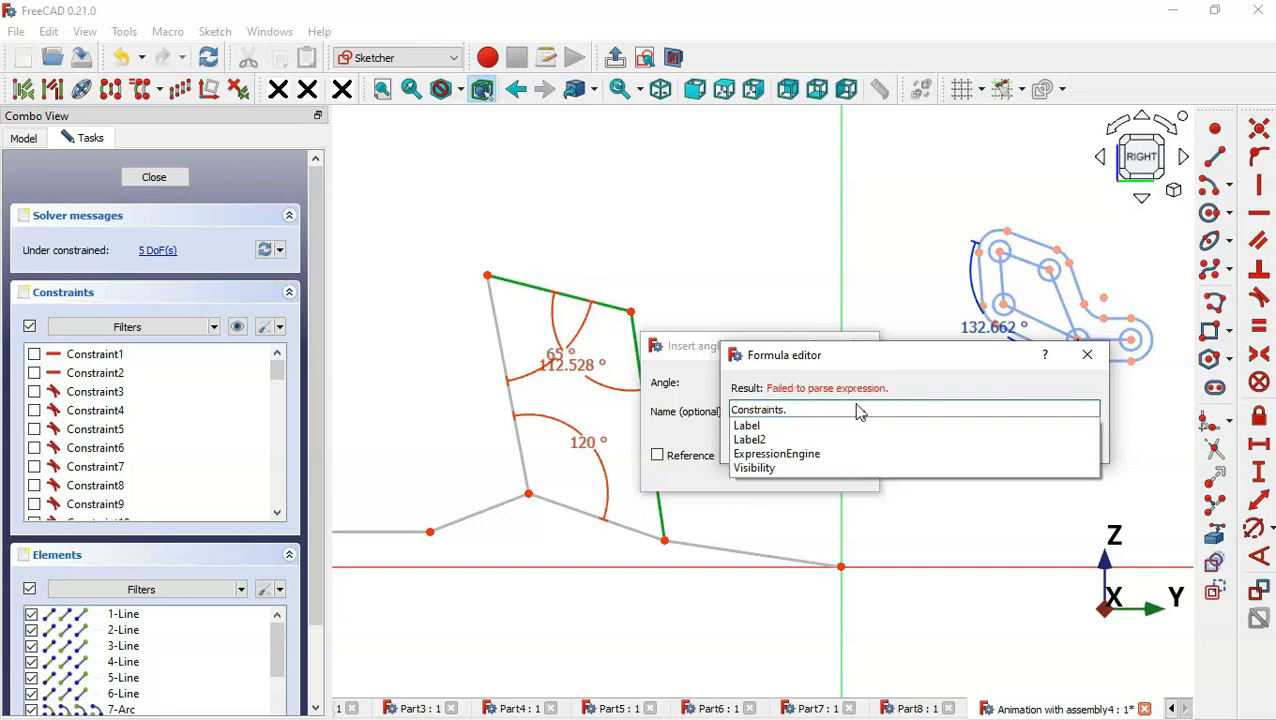
pyautogui.write('a1')
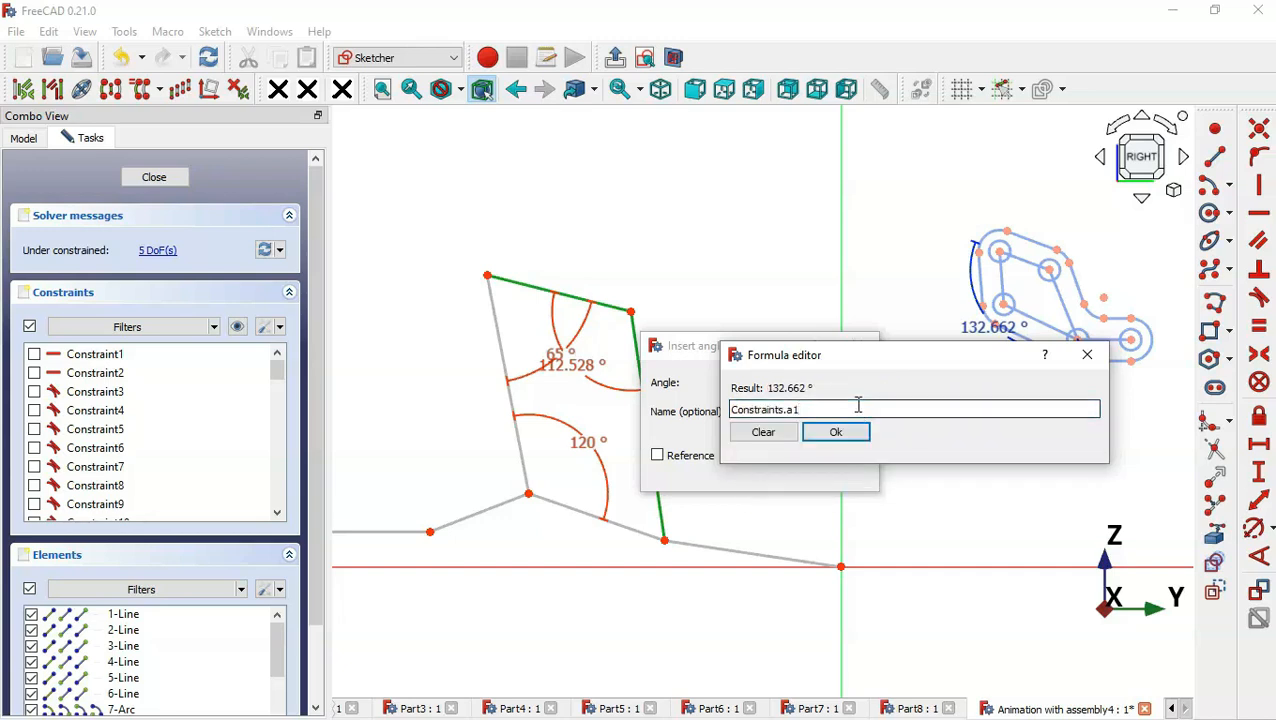
pyautogui.press('Return')
pyautogui.press('Return')
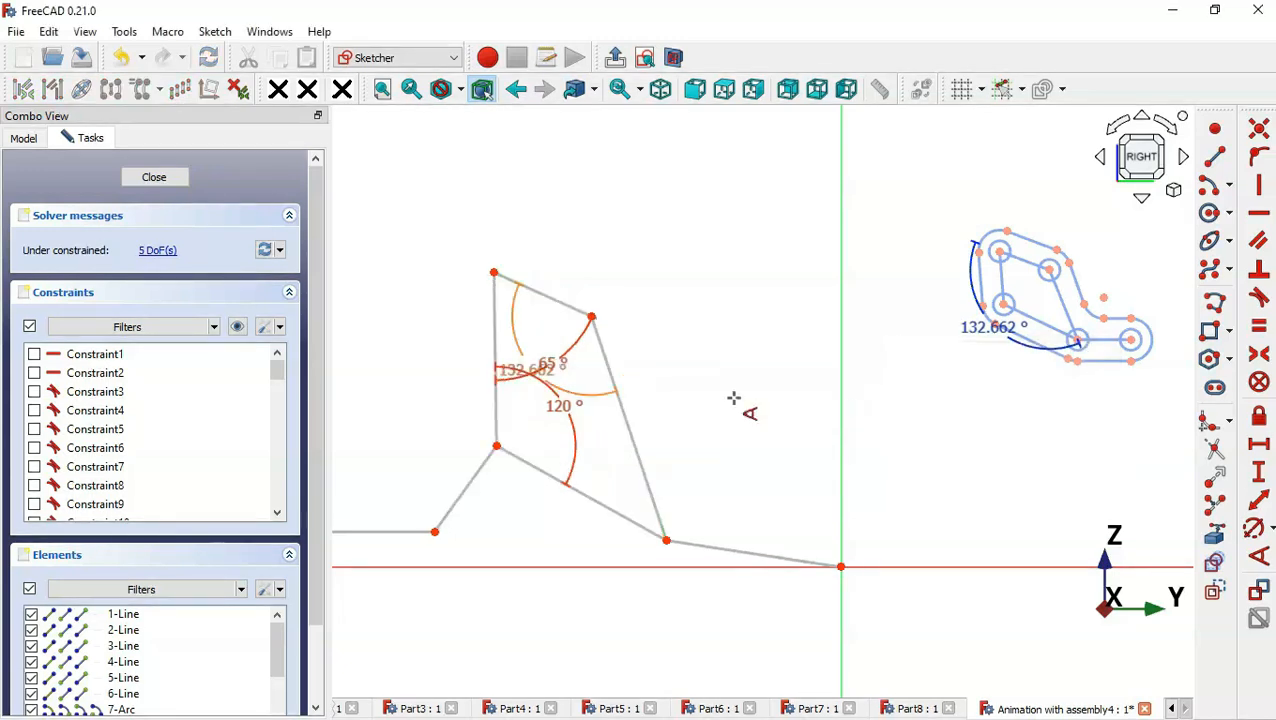
# Add a reference angle named a2 between the right line of the small plate's hole-centre loop and its horizontal arm line
pyautogui.click(1062, 304)
pyautogui.click(1107, 341)
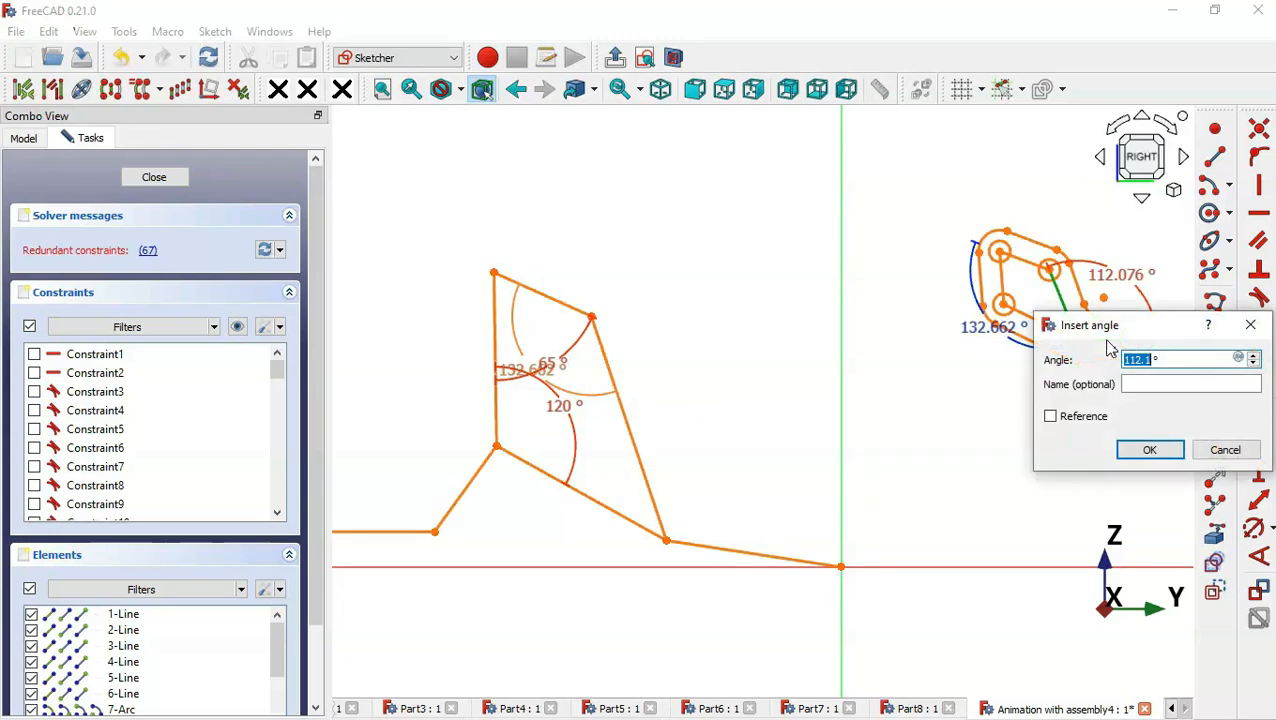
pyautogui.click(1136, 384)
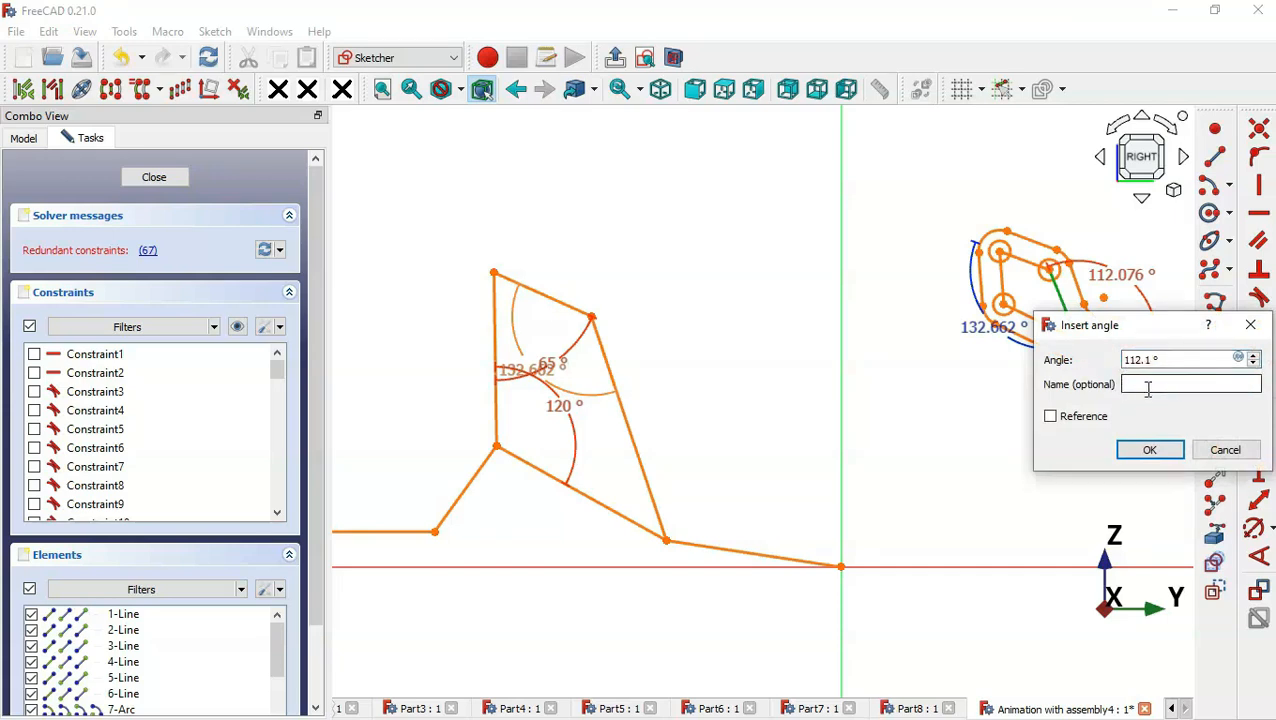
pyautogui.write('a2')
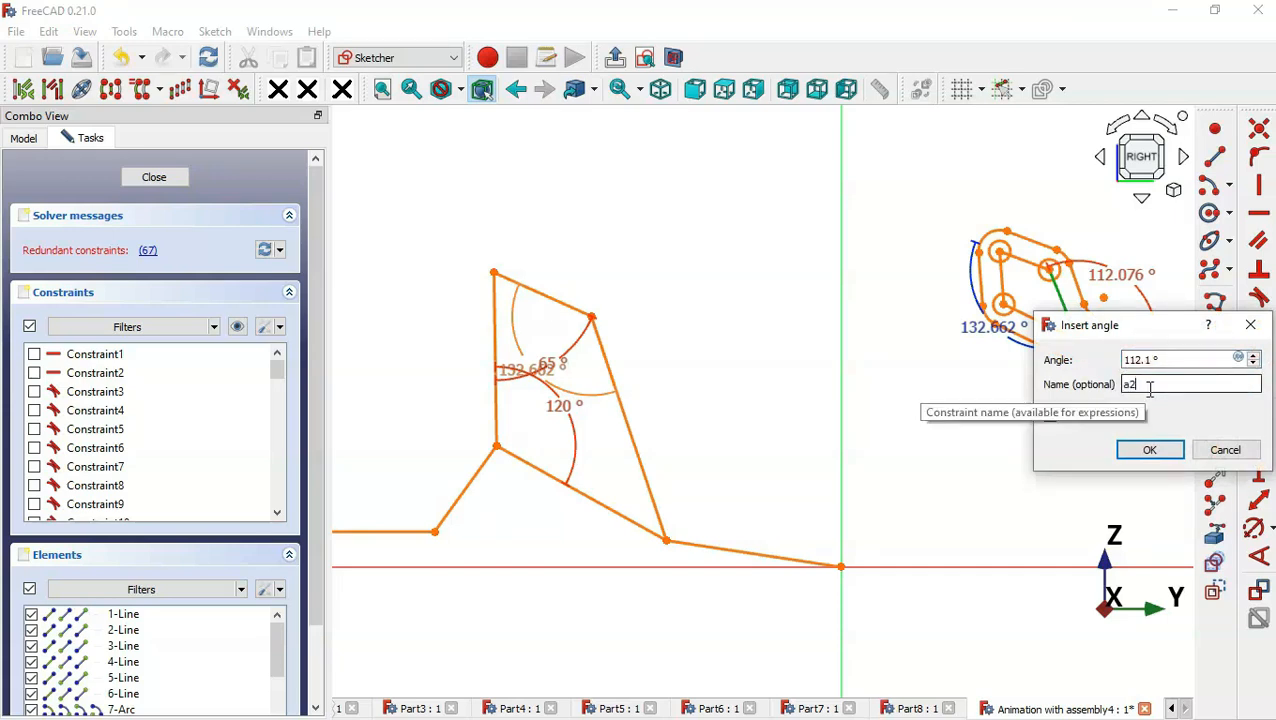
pyautogui.click(1082, 418)
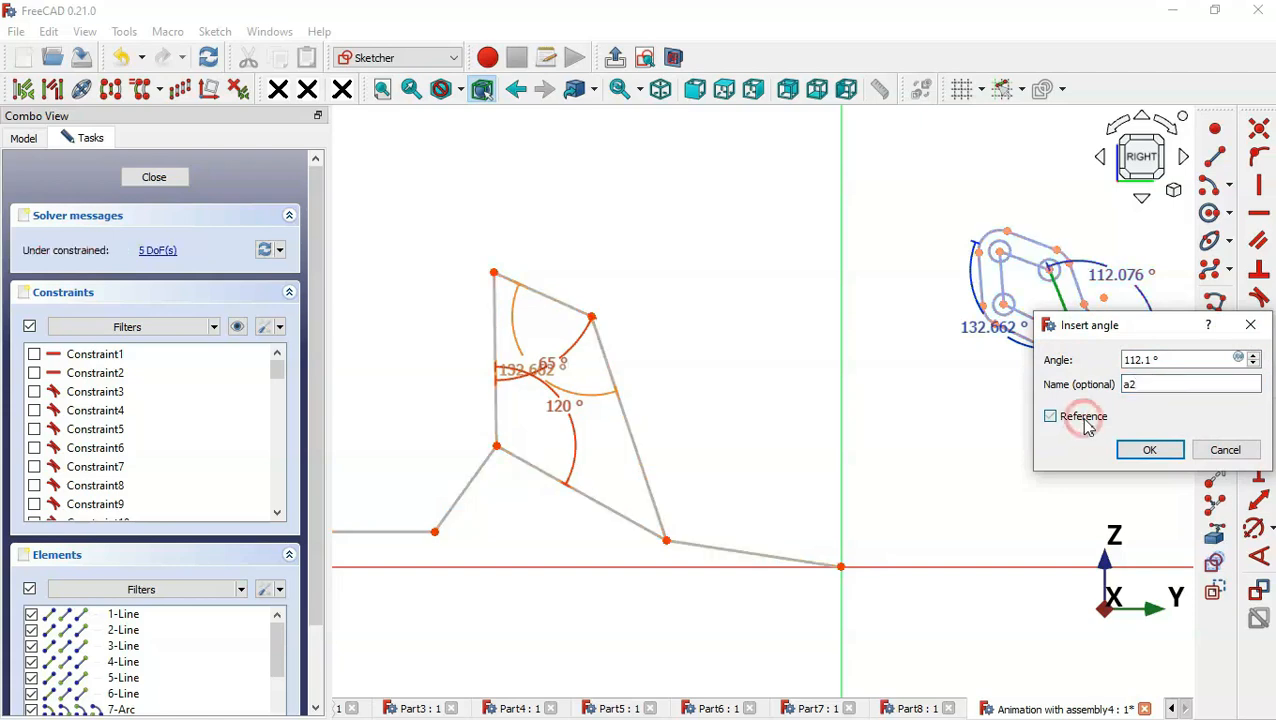
pyautogui.click(1148, 450)
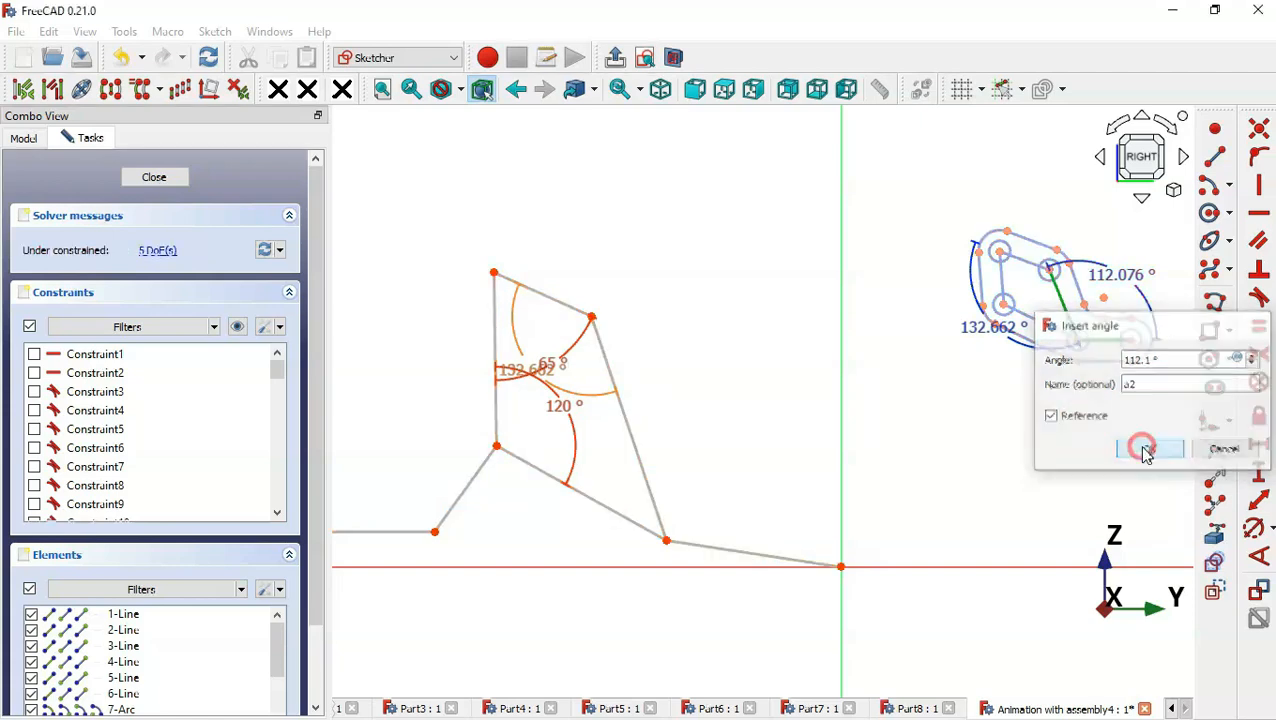
# Constrain the angle between the large loop's right link and the short link to the origin with the formula Constraints.a2
pyautogui.click(649, 490)
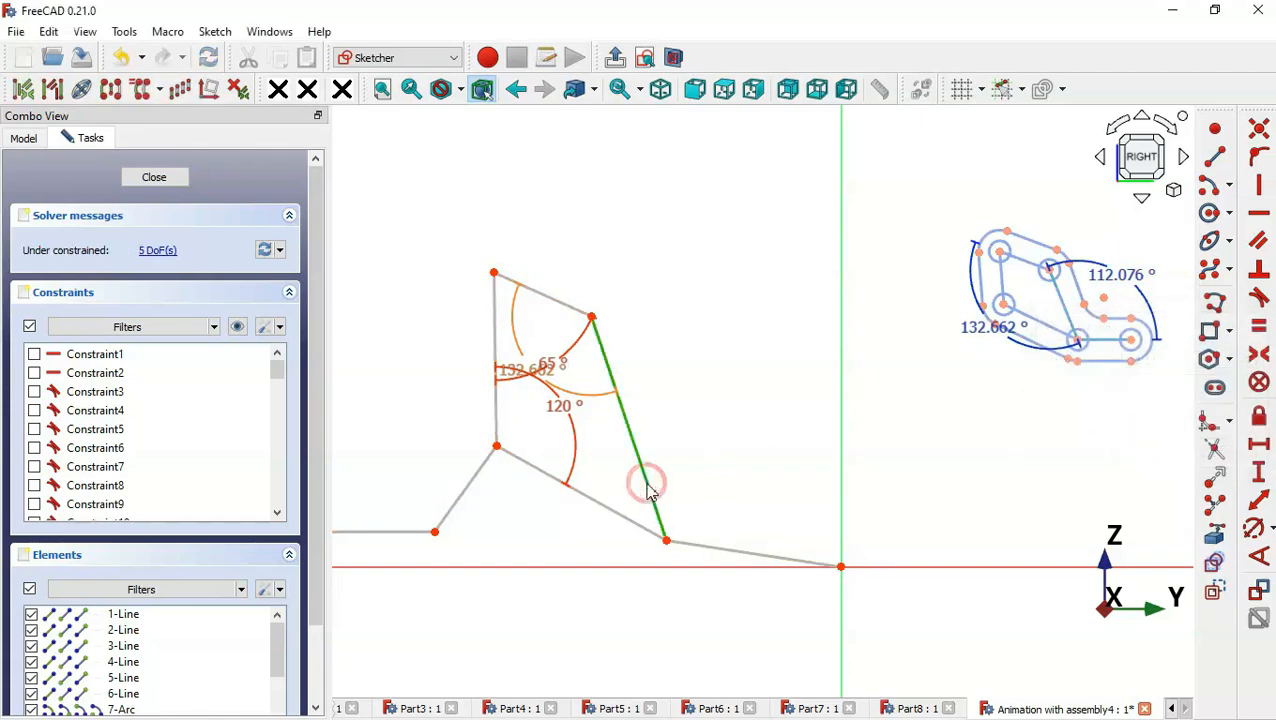
pyautogui.click(722, 551)
pyautogui.press('k')
pyautogui.press('a')
pyautogui.moveTo(818, 552); pyautogui.dragTo(733, 243)
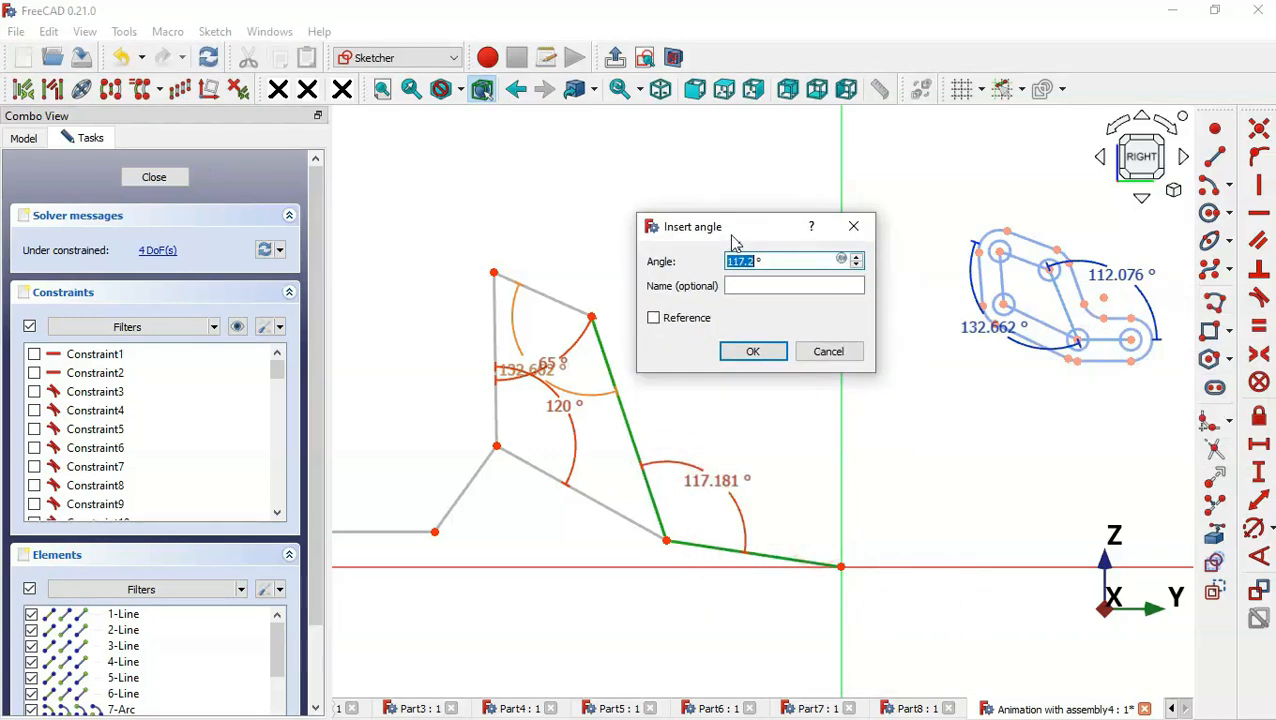
pyautogui.click(842, 262)
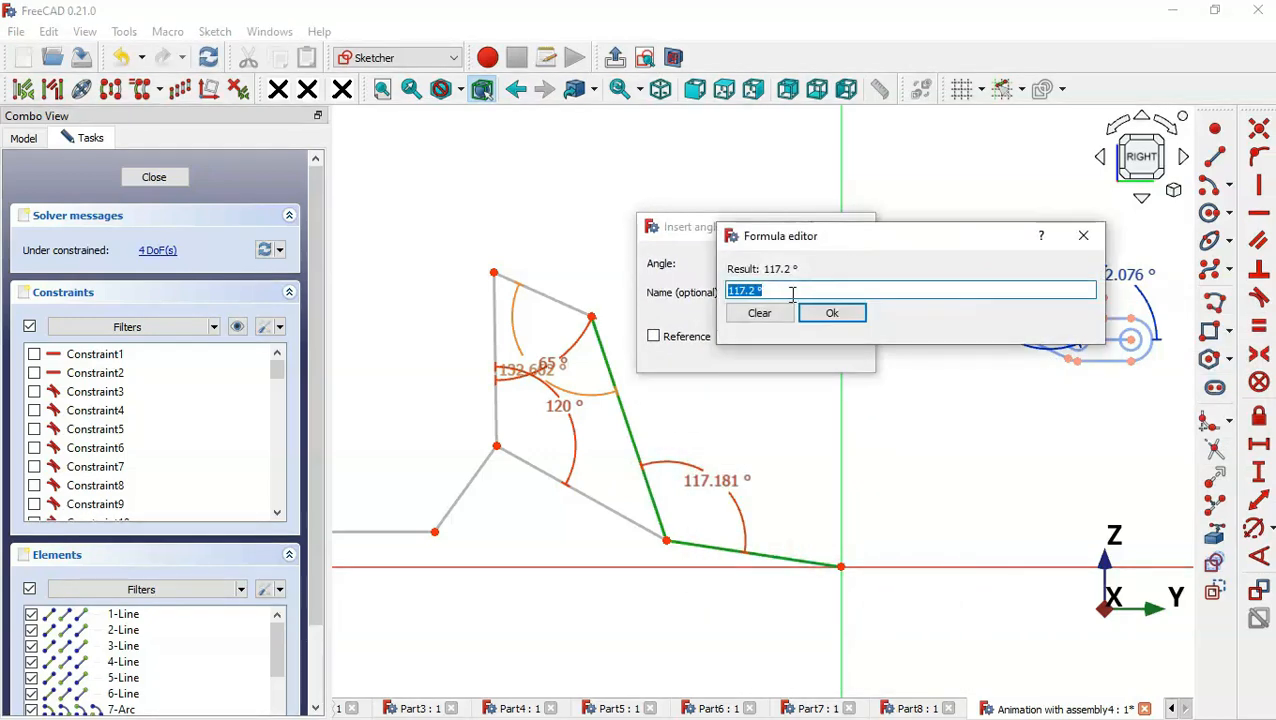
pyautogui.write('cons')
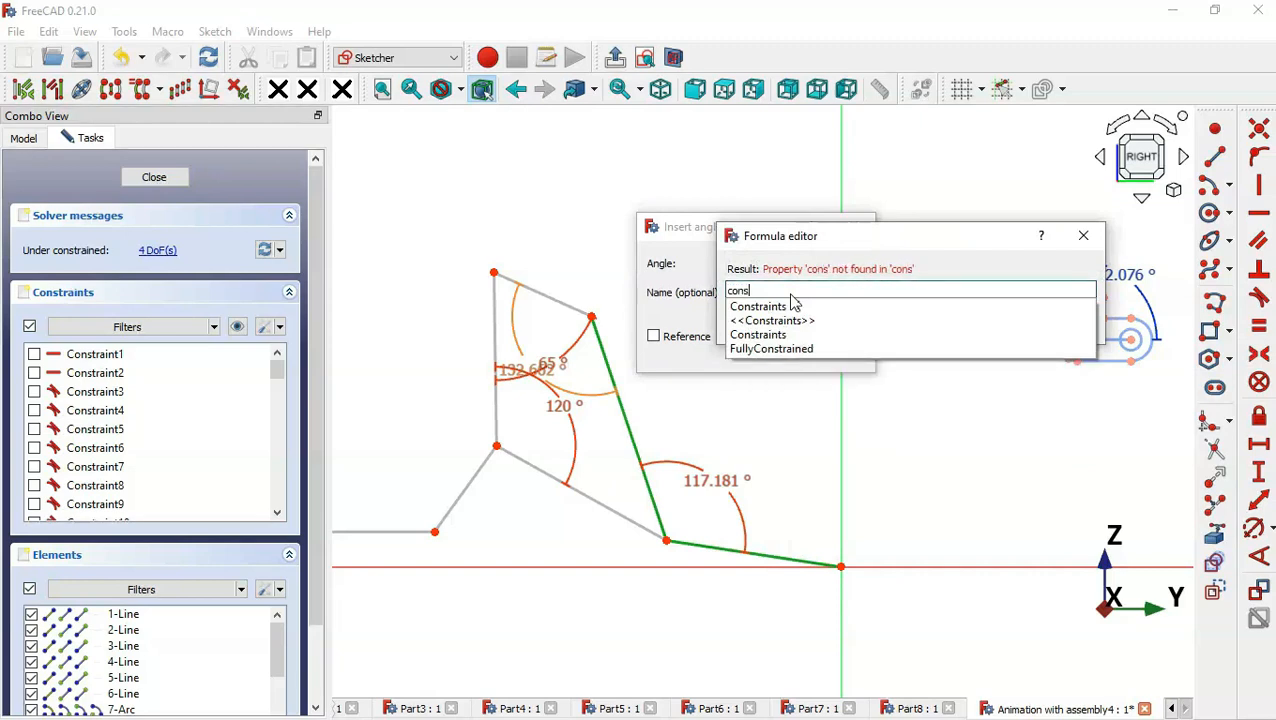
pyautogui.click(792, 306)
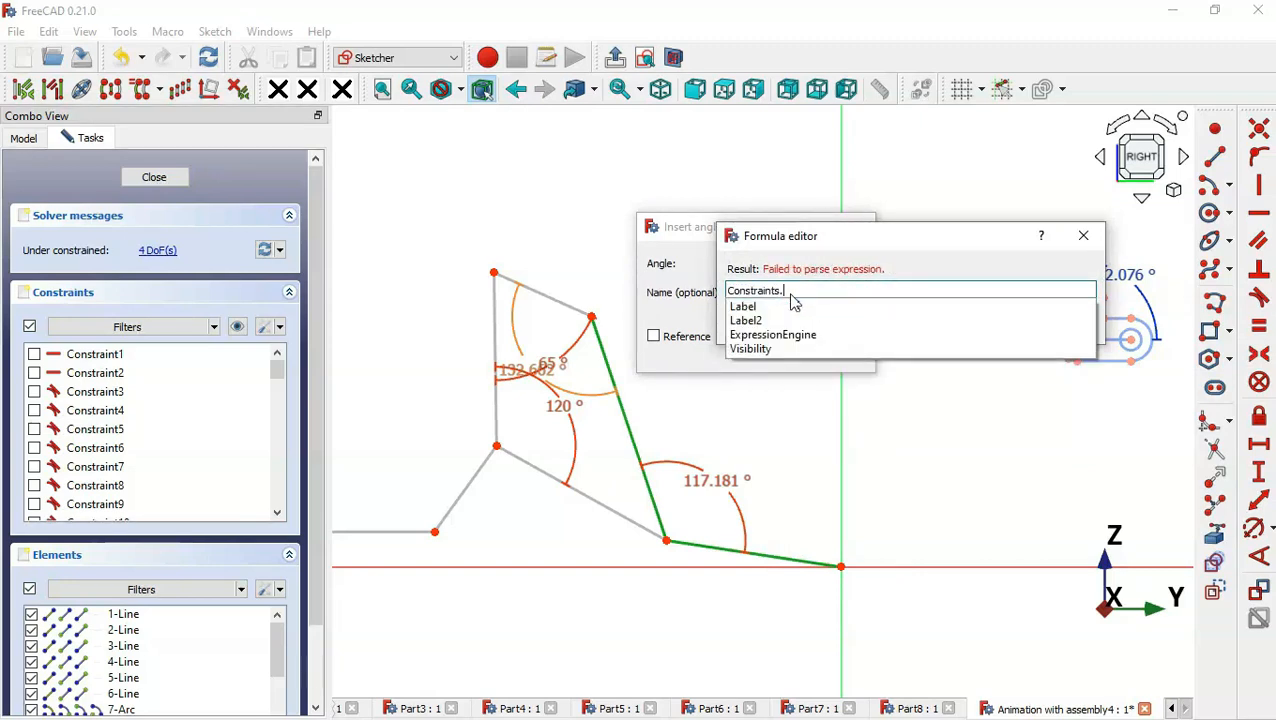
pyautogui.write('a2')
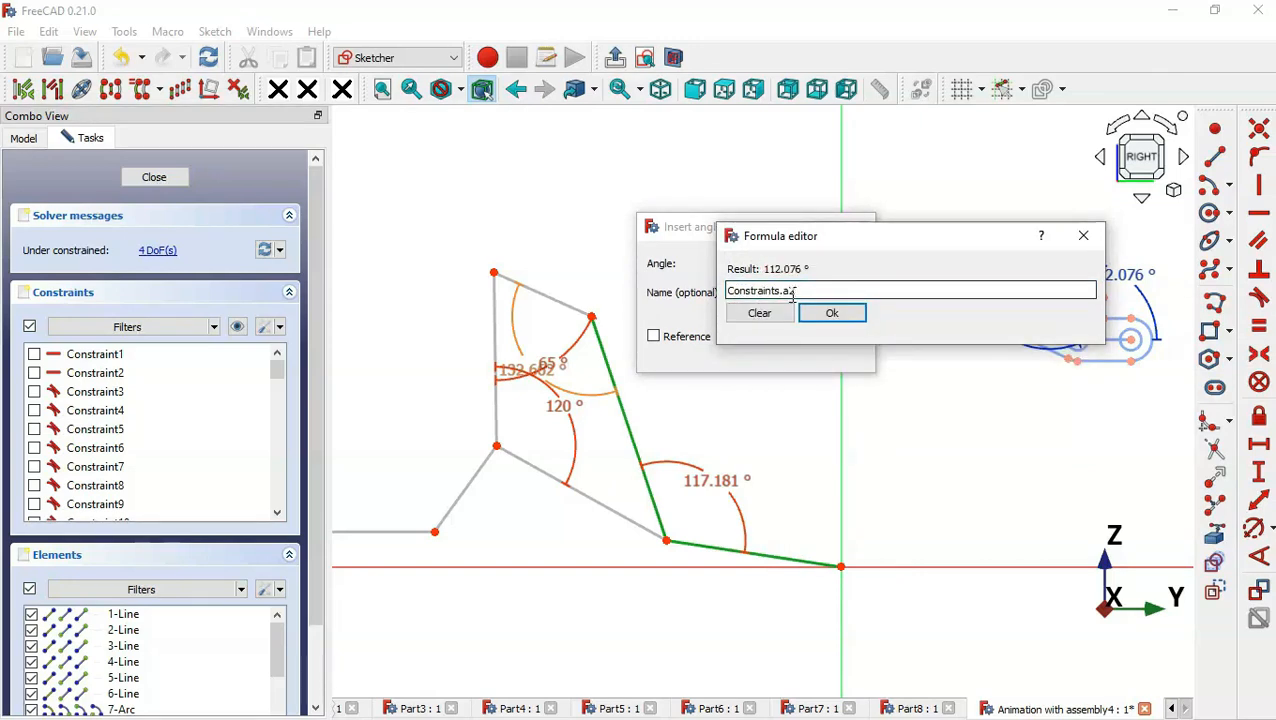
pyautogui.press('Return')
pyautogui.press('Return')
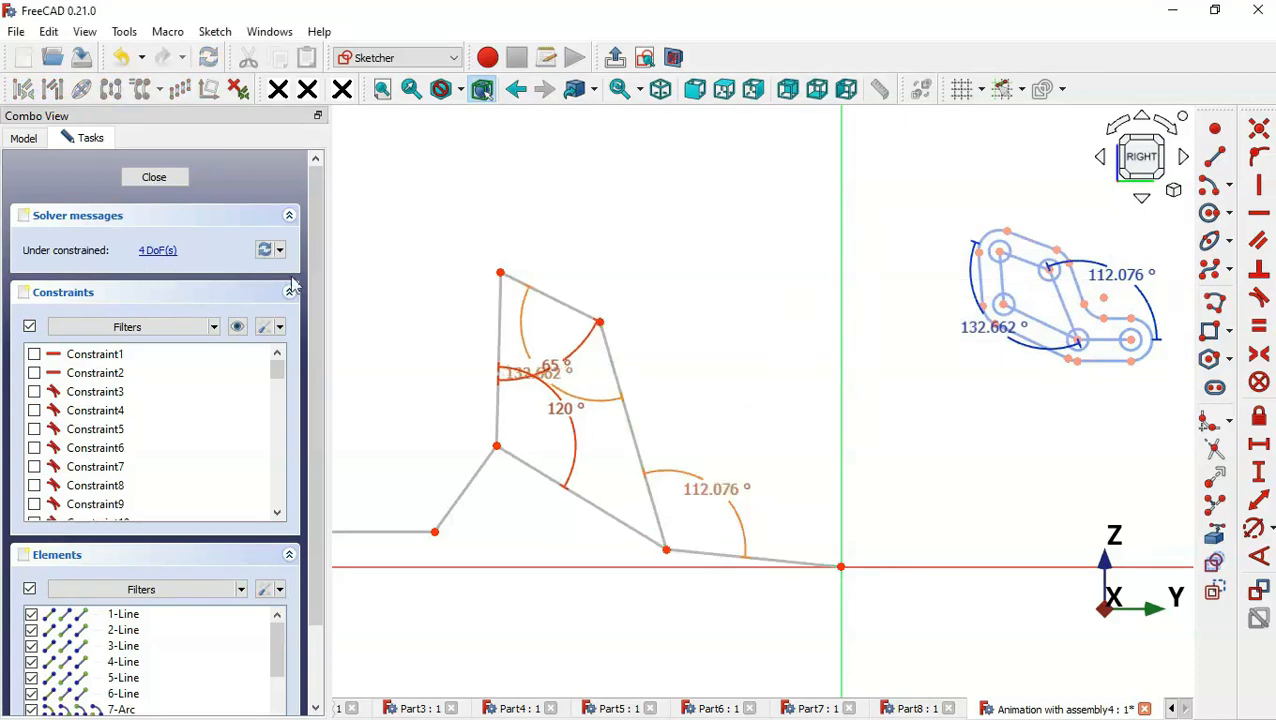
# Make the linkage's origin link, loop bottom link and loop top link equal in length to the small plate's arm, lower and upper lines
pyautogui.click(1261, 329)
pyautogui.click(1103, 339)
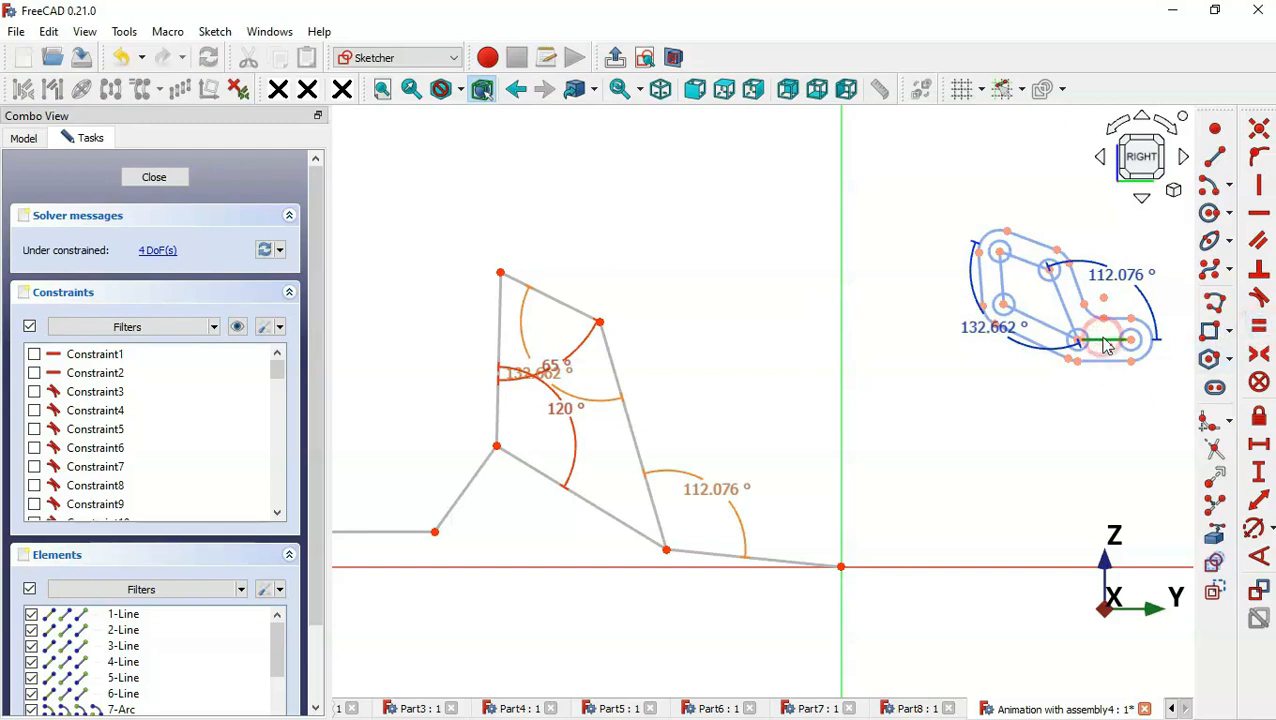
pyautogui.click(760, 558)
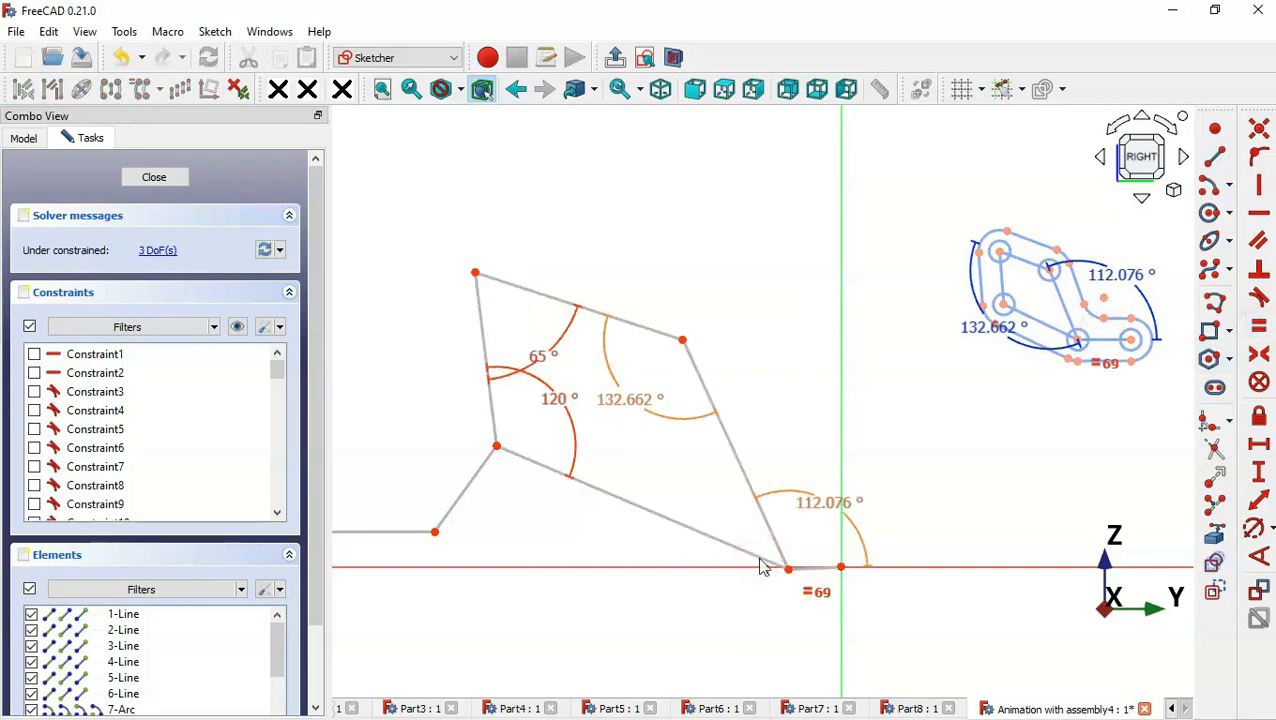
pyautogui.click(1042, 318)
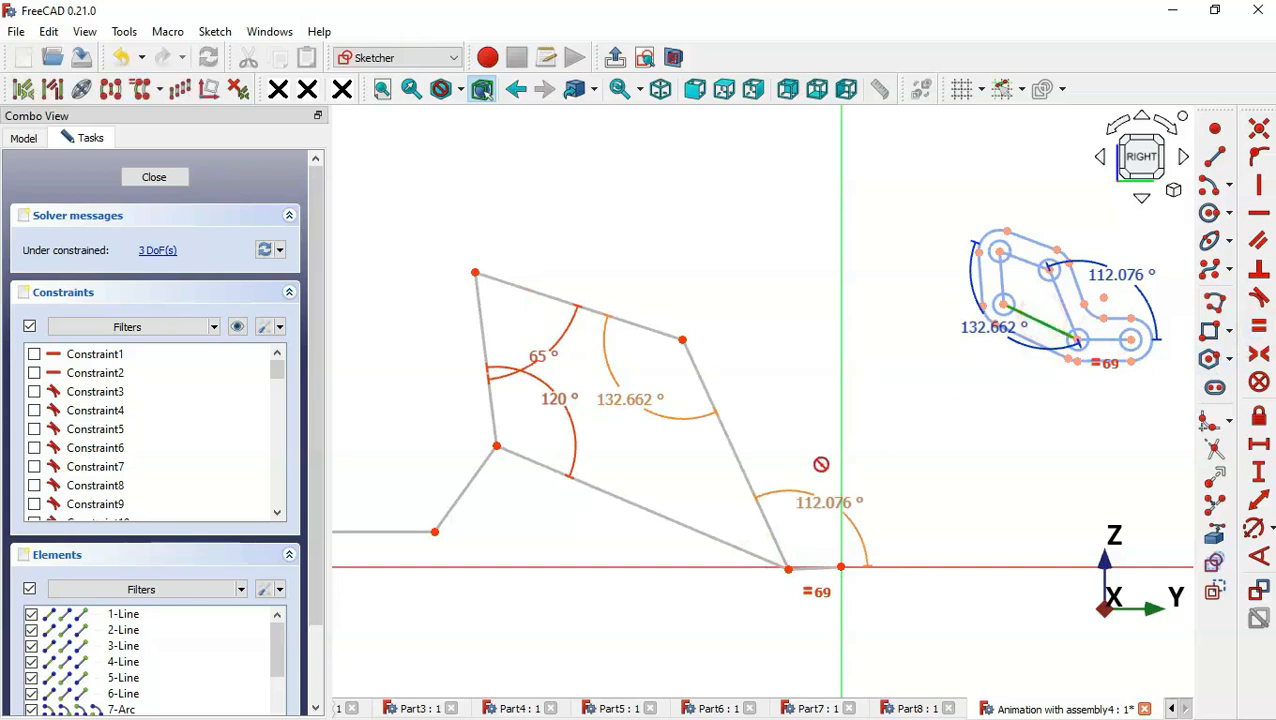
pyautogui.click(685, 522)
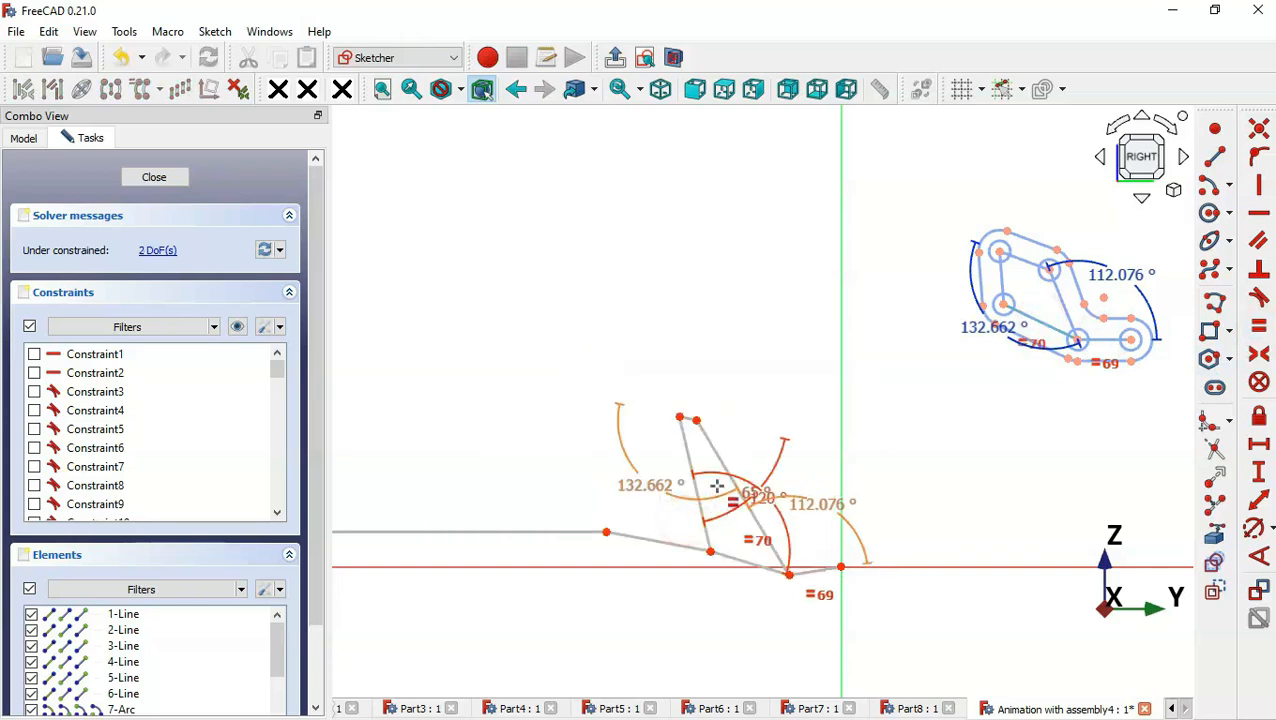
pyautogui.click(688, 418)
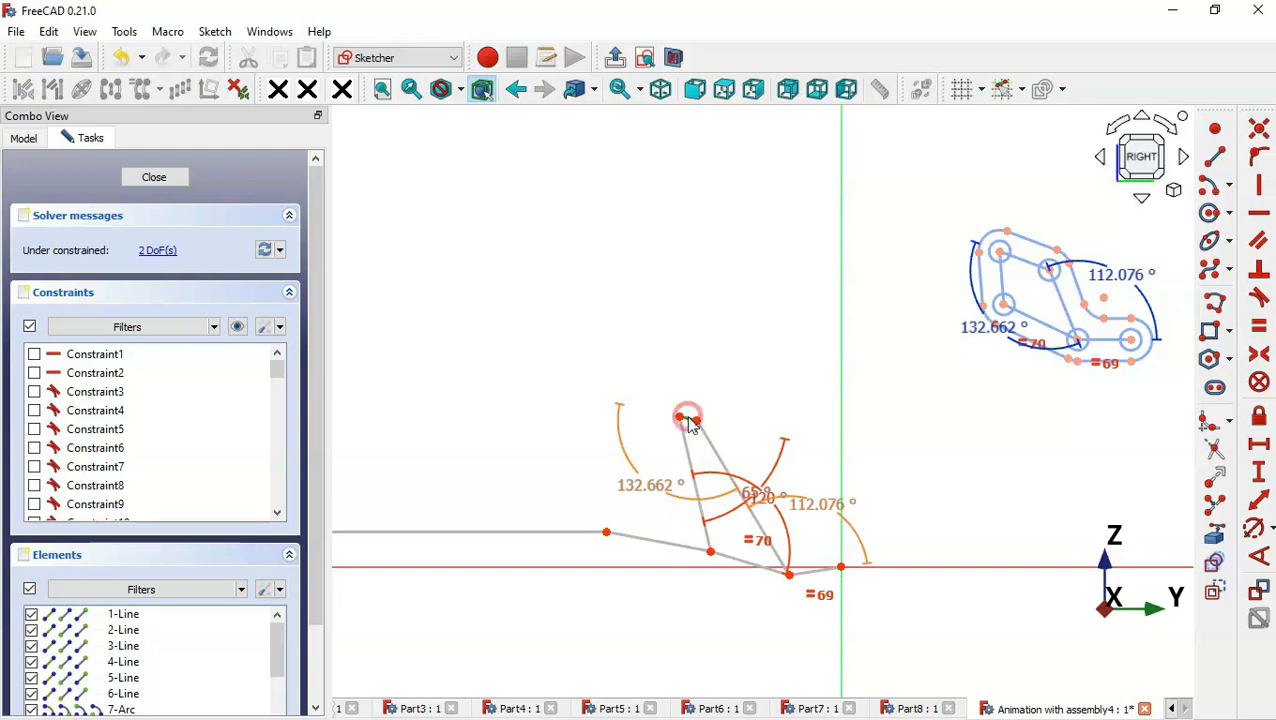
pyautogui.click(1016, 256)
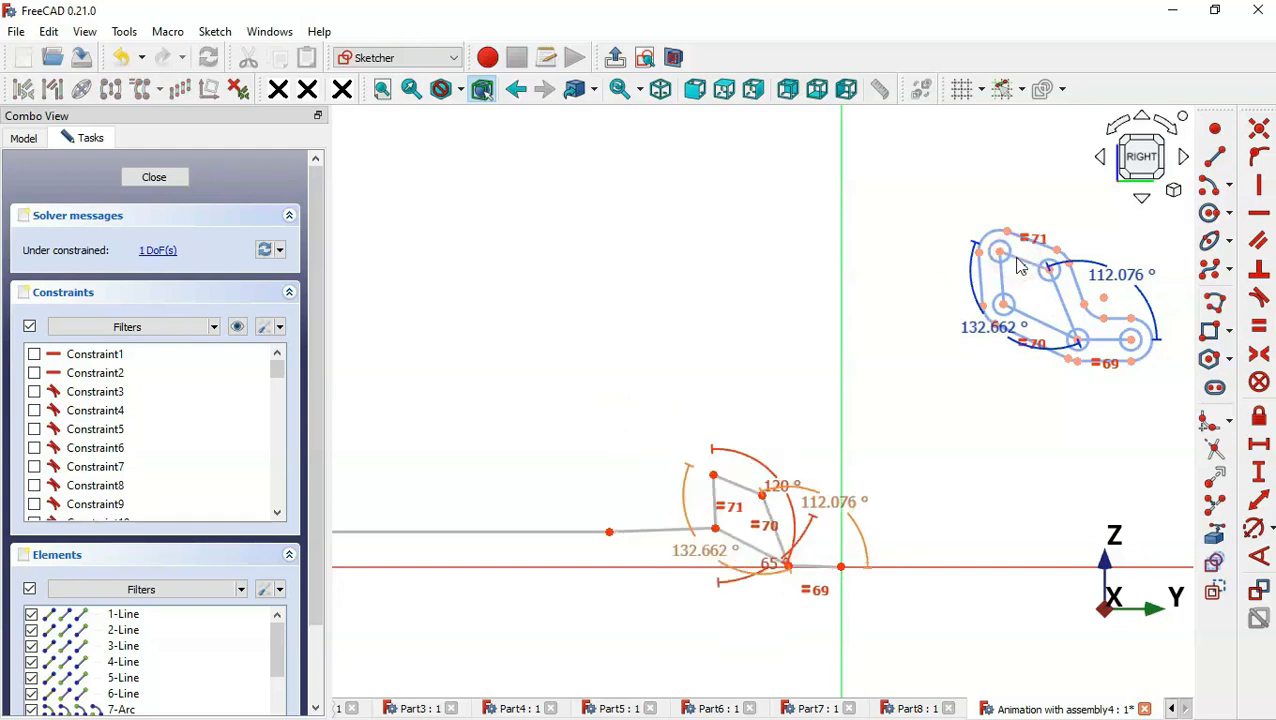
# Hide the sketch's constraints and swing the linkage upward about the origin to test its motion
pyautogui.scroll(-3, 766, 350)
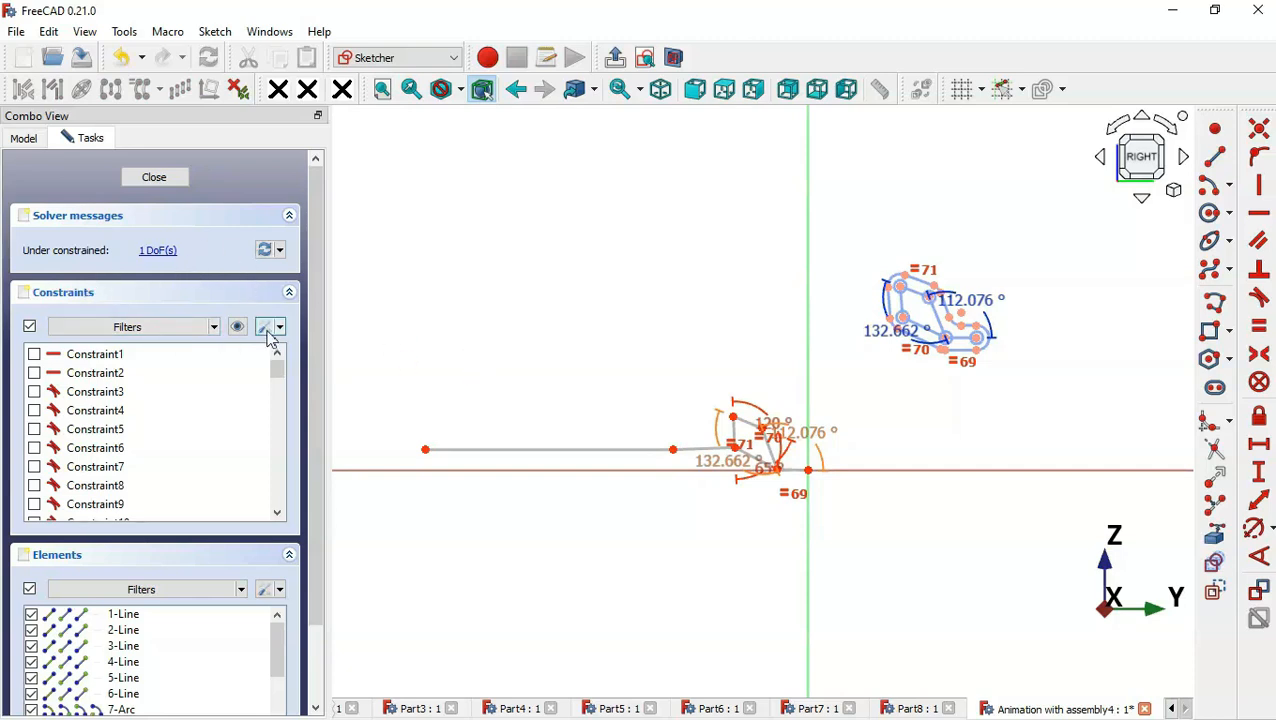
pyautogui.scroll(6, 757, 455)
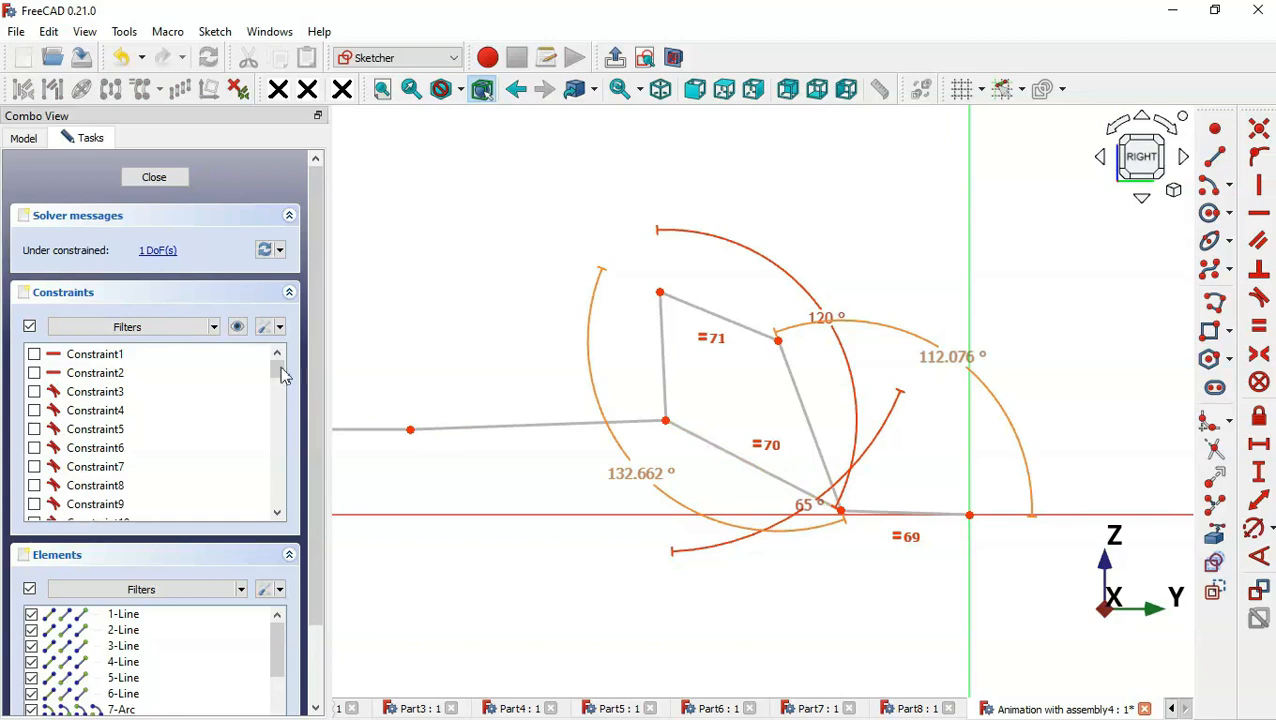
pyautogui.click(237, 327)
pyautogui.click(237, 327)
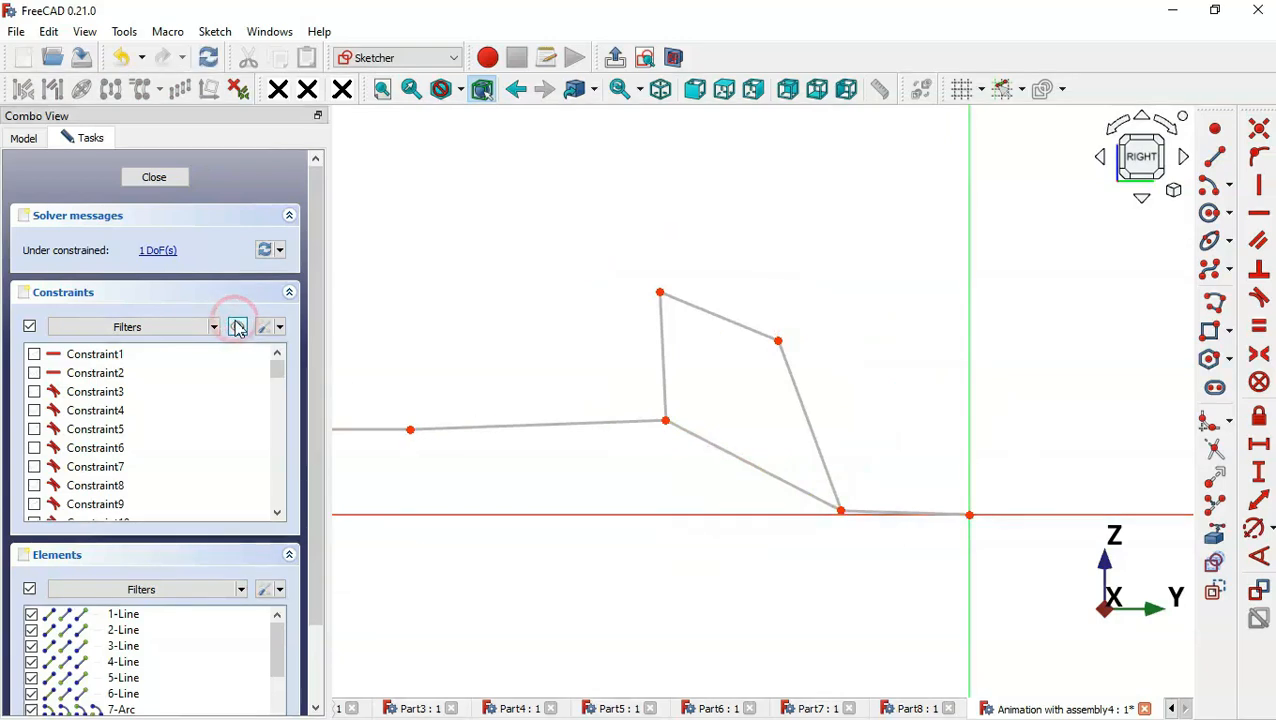
pyautogui.moveTo(591, 278)
pyautogui.mouseDown()
pyautogui.moveTo(755, 154)
pyautogui.moveTo(721, 165)
pyautogui.moveTo(672, 208)
pyautogui.moveTo(815, 188)
pyautogui.moveTo(732, 188)
pyautogui.moveTo(645, 263)
pyautogui.moveTo(715, 256)
pyautogui.moveTo(658, 256)
pyautogui.moveTo(708, 230)
pyautogui.mouseUp()
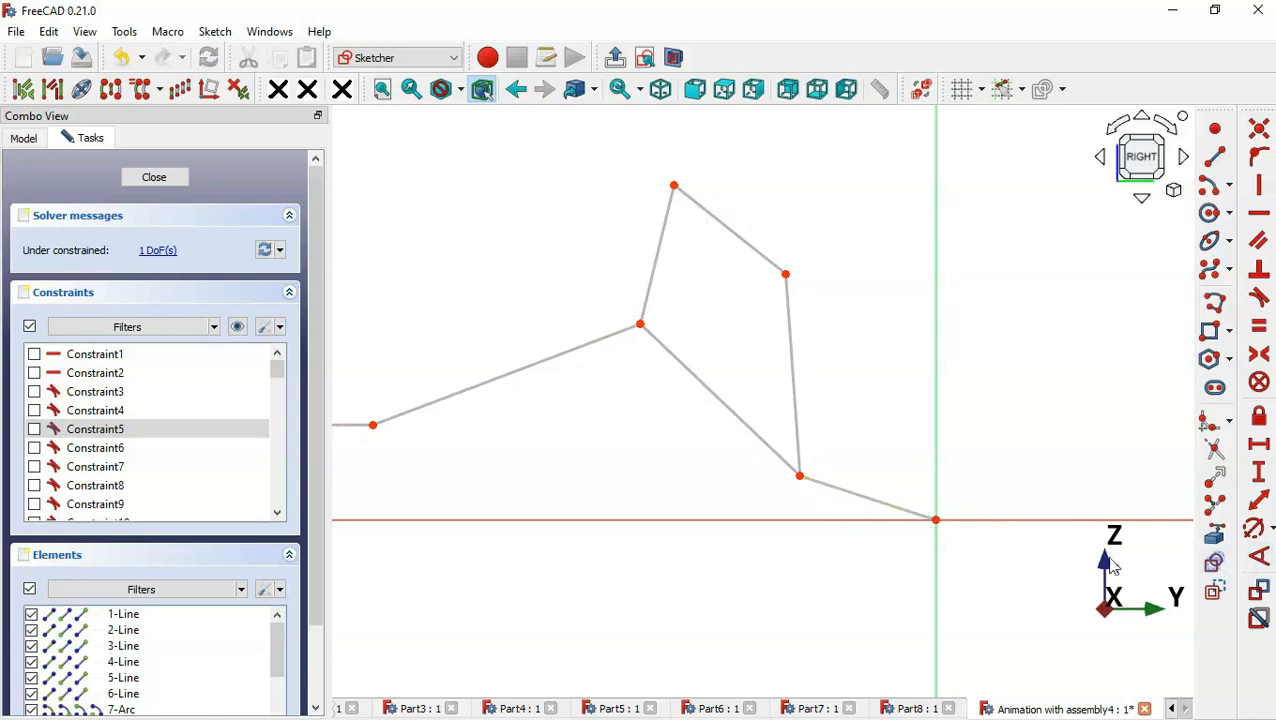
# Constrain the angle between the vertical axis and the link at the origin to 50°, name it Angle, and close the sketch
pyautogui.click(1258, 556)
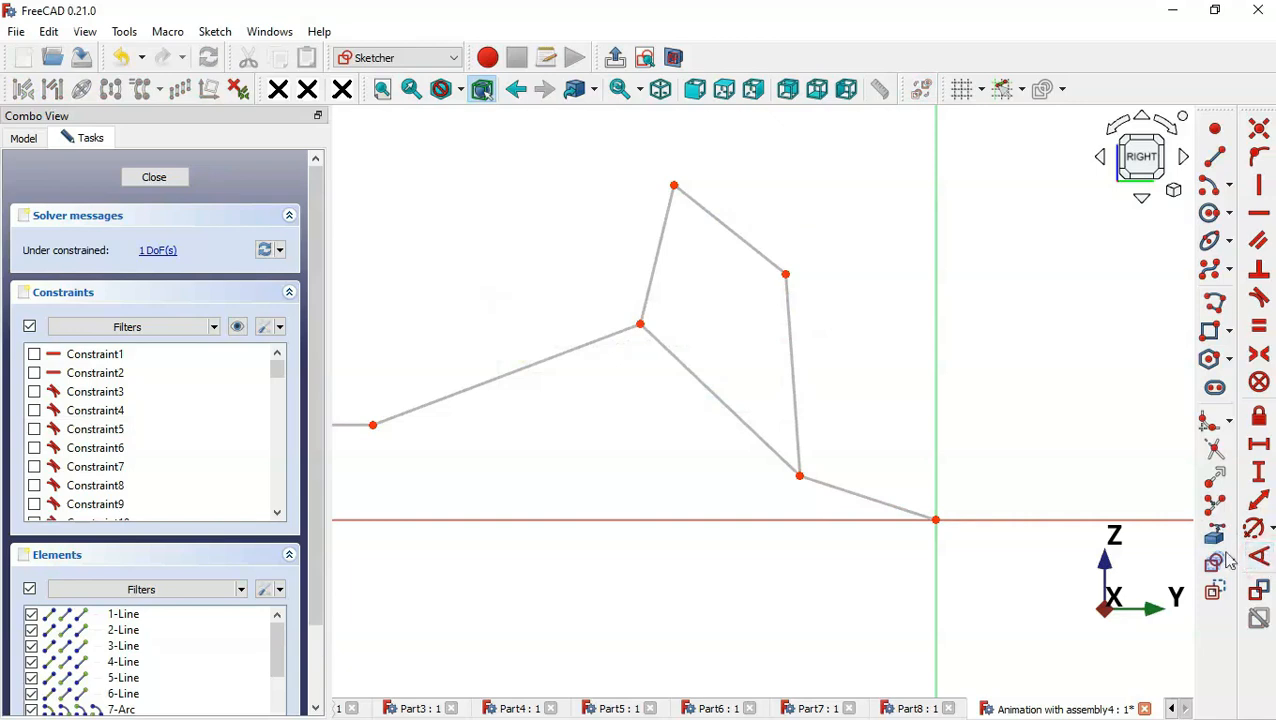
pyautogui.click(934, 445)
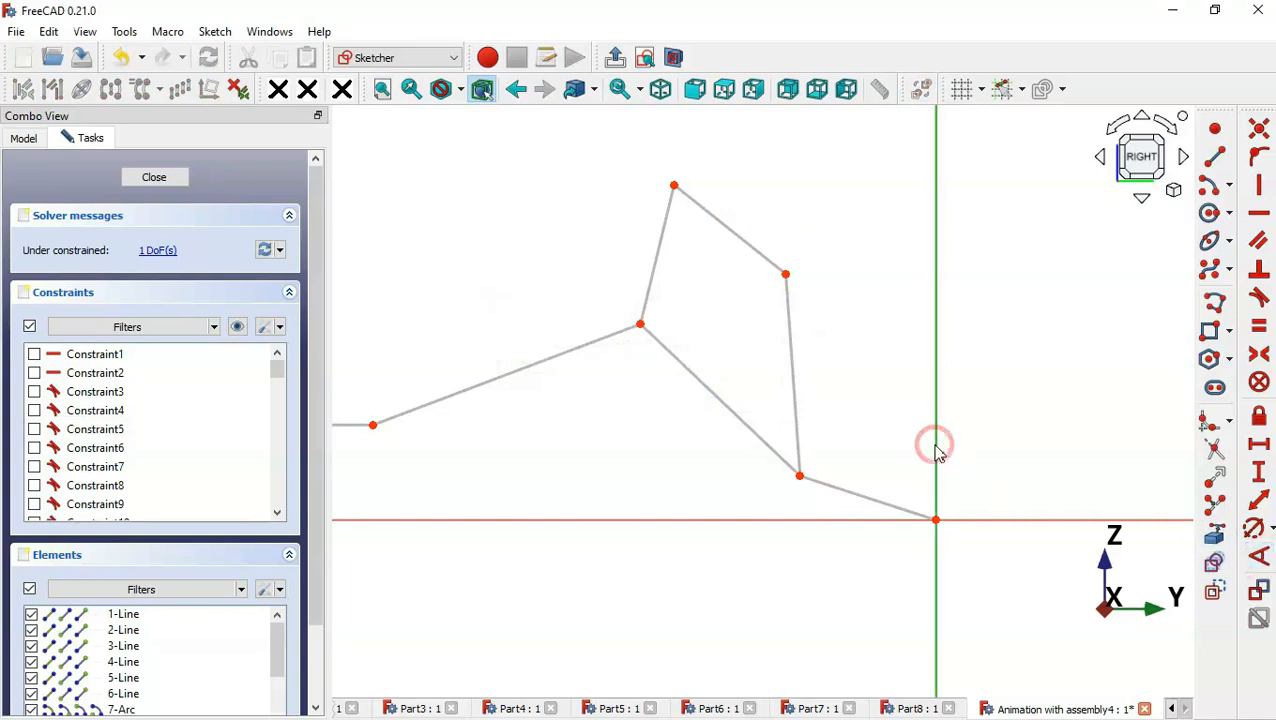
pyautogui.click(893, 503)
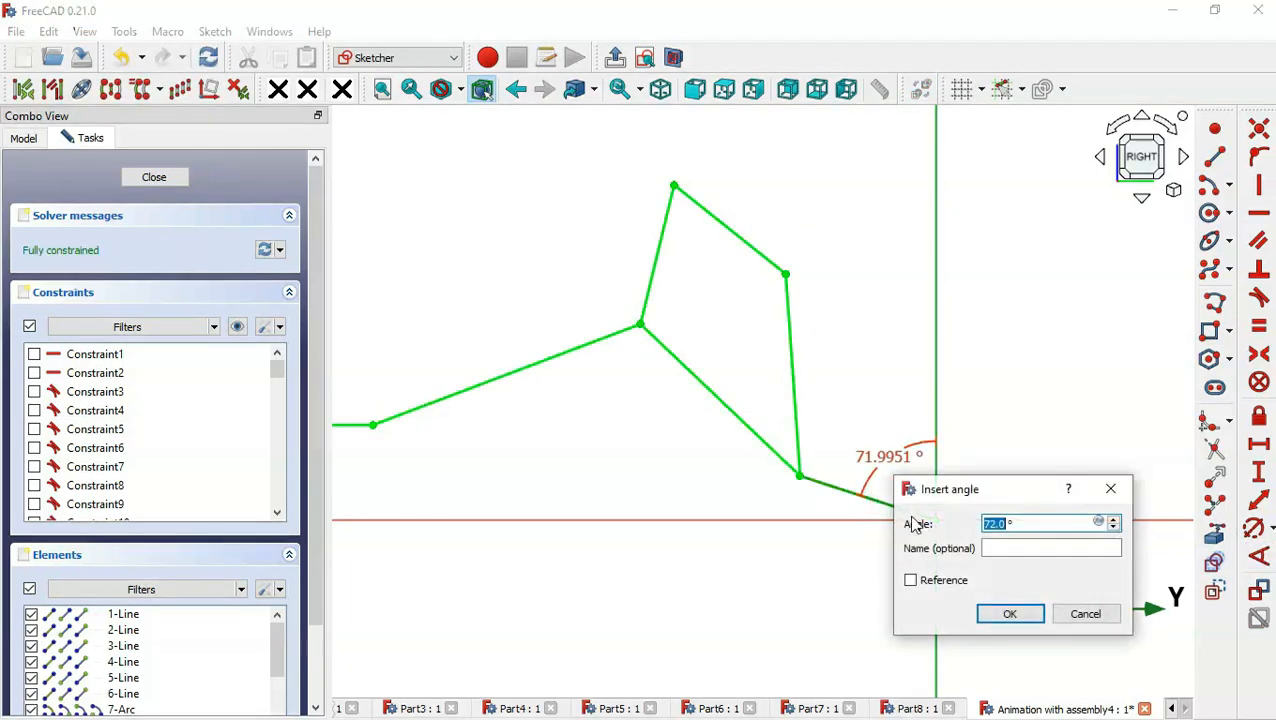
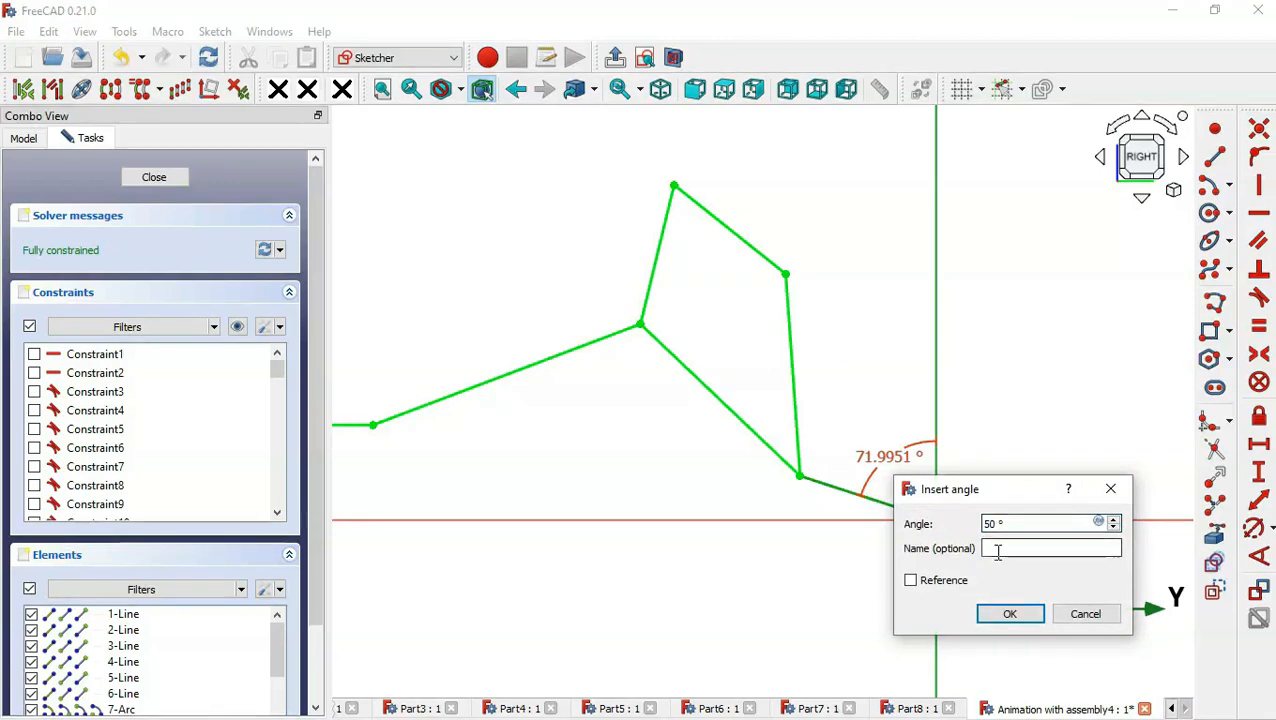
pyautogui.click(995, 550)
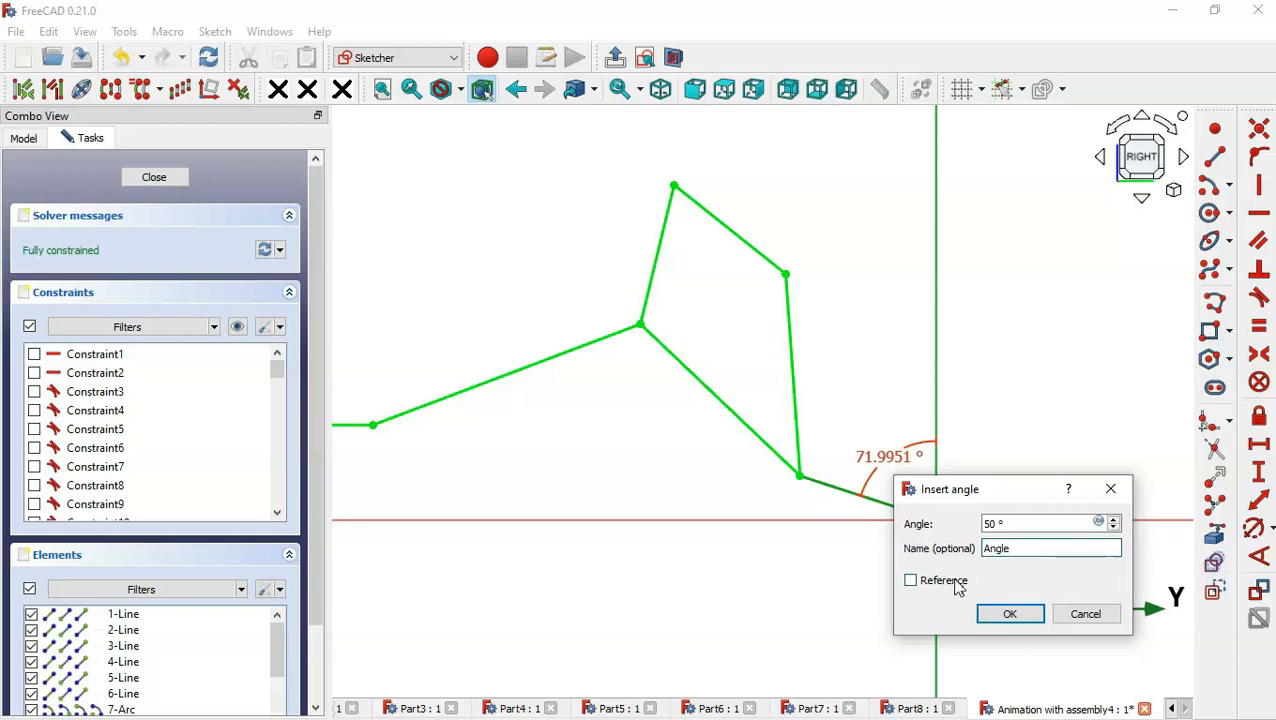
pyautogui.click(1004, 613)
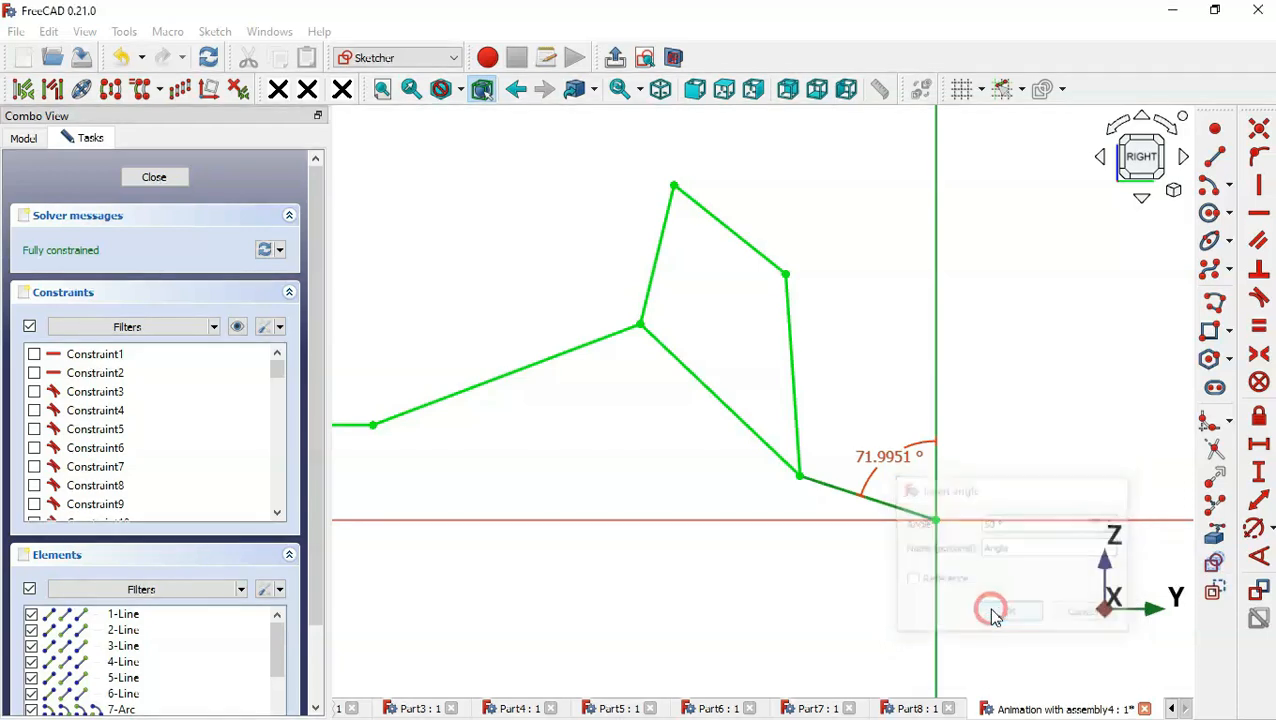
pyautogui.scroll(-5, 746, 567)
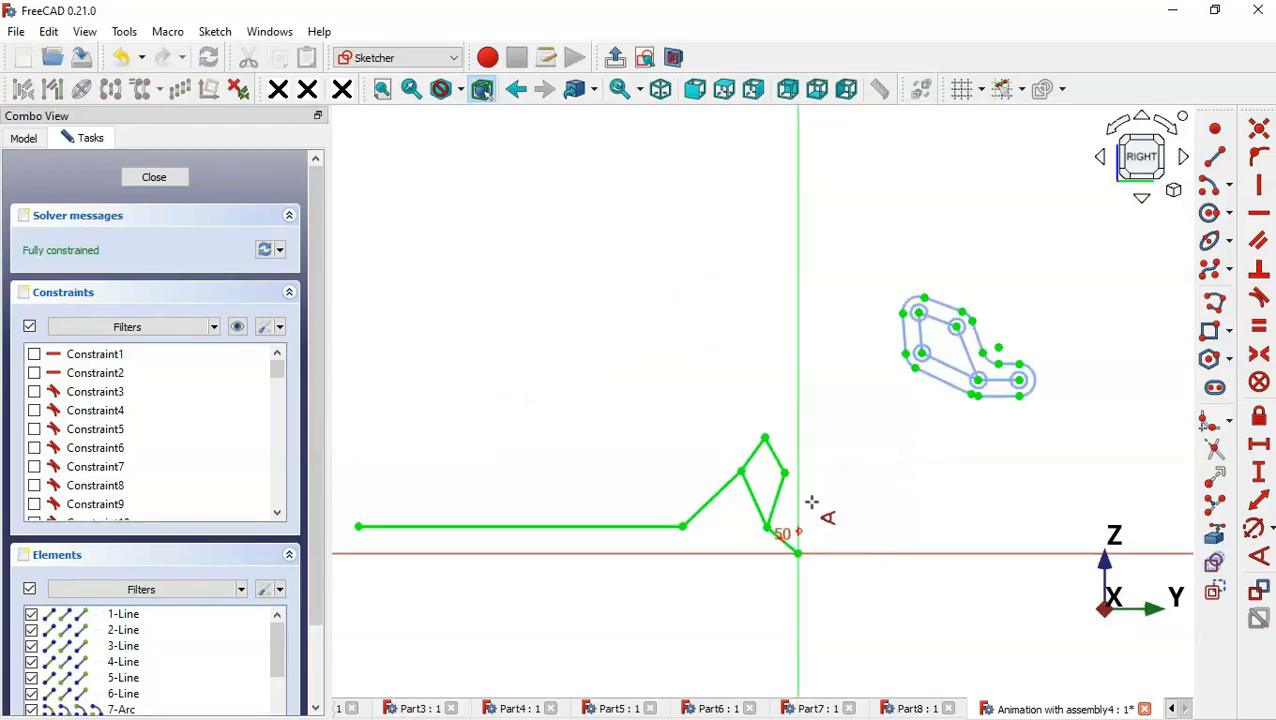
pyautogui.click(155, 177)
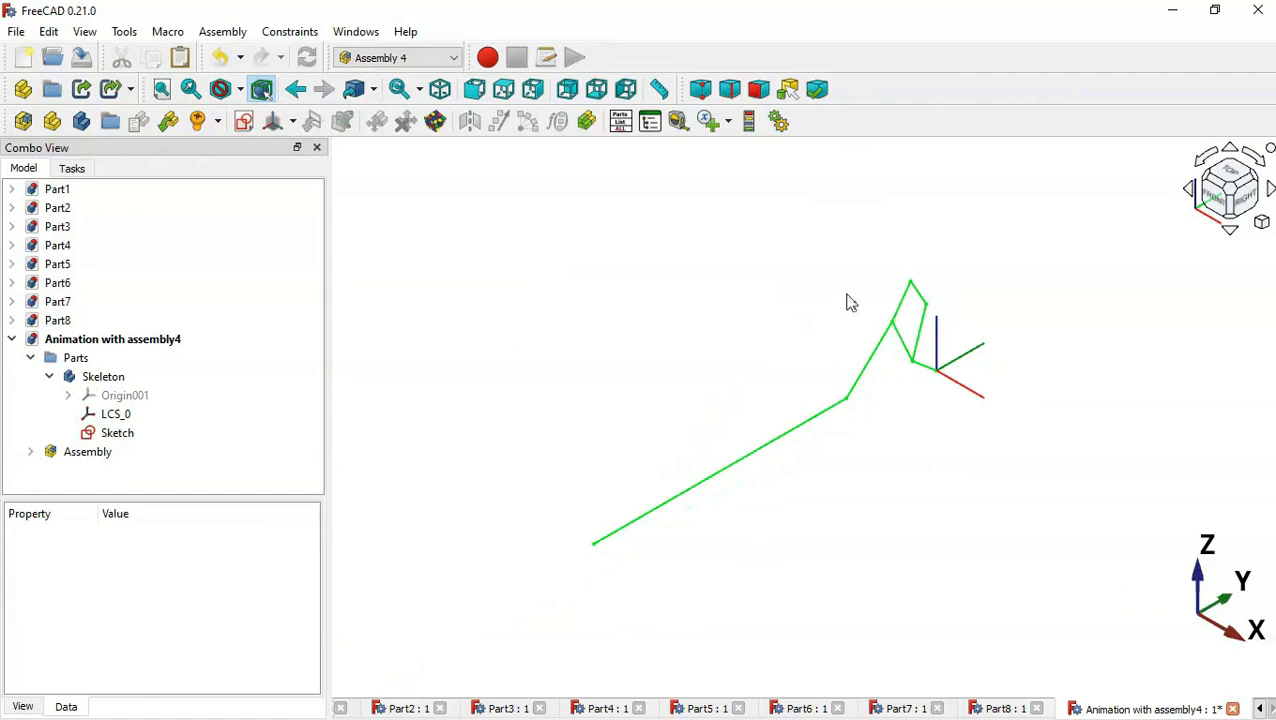
# Set the skeleton sketch's display point size to 15
pyautogui.click(124, 444)
pyautogui.rightClick(122, 444)
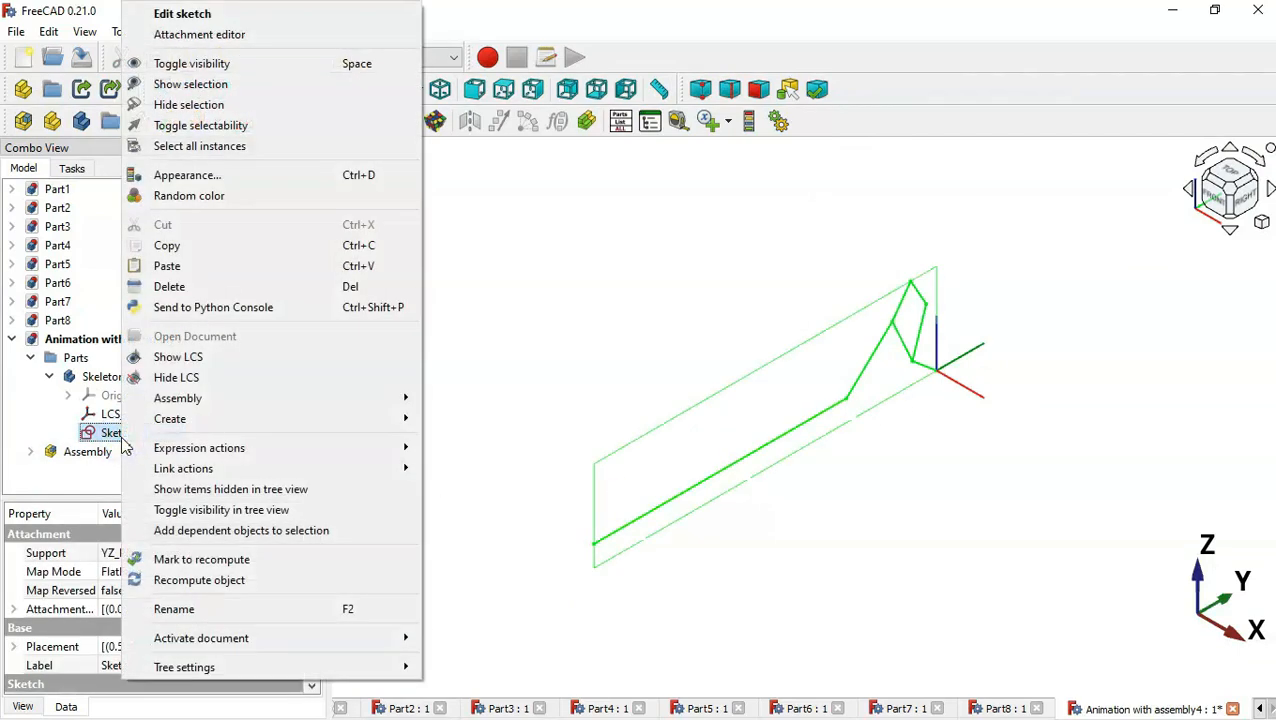
pyautogui.click(280, 180)
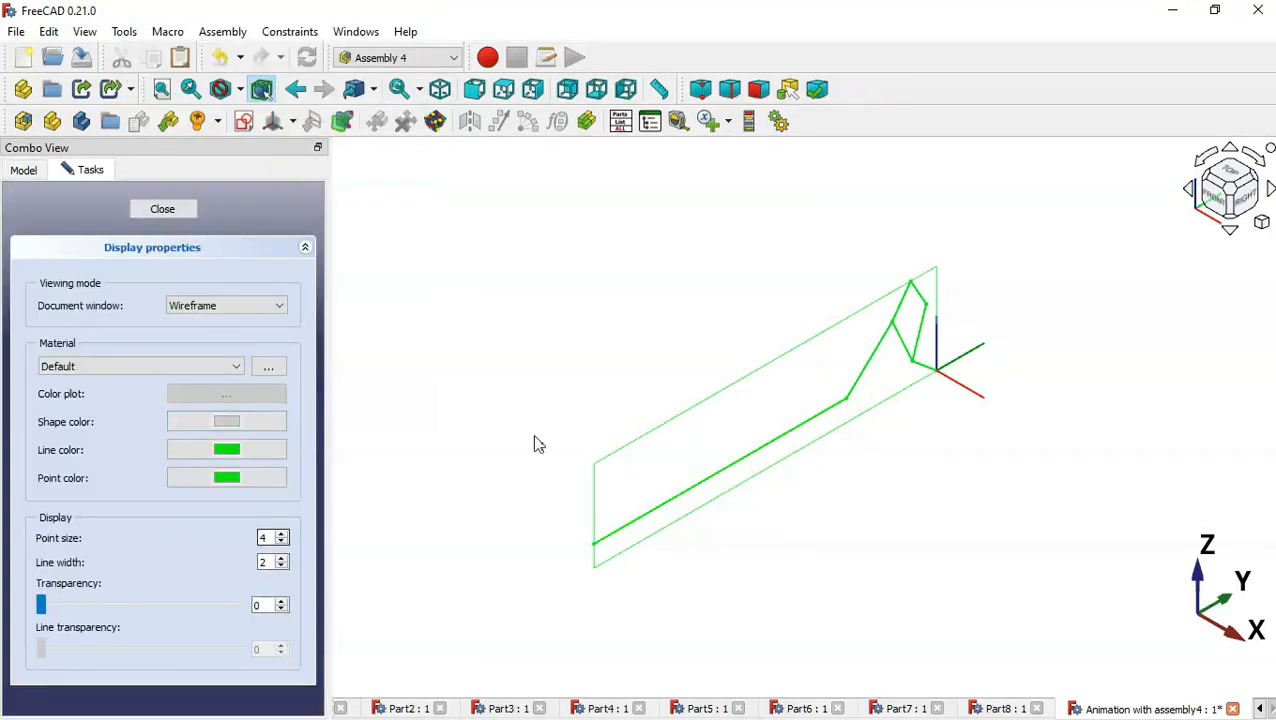
pyautogui.doubleClick(268, 538)
pyautogui.write('15')
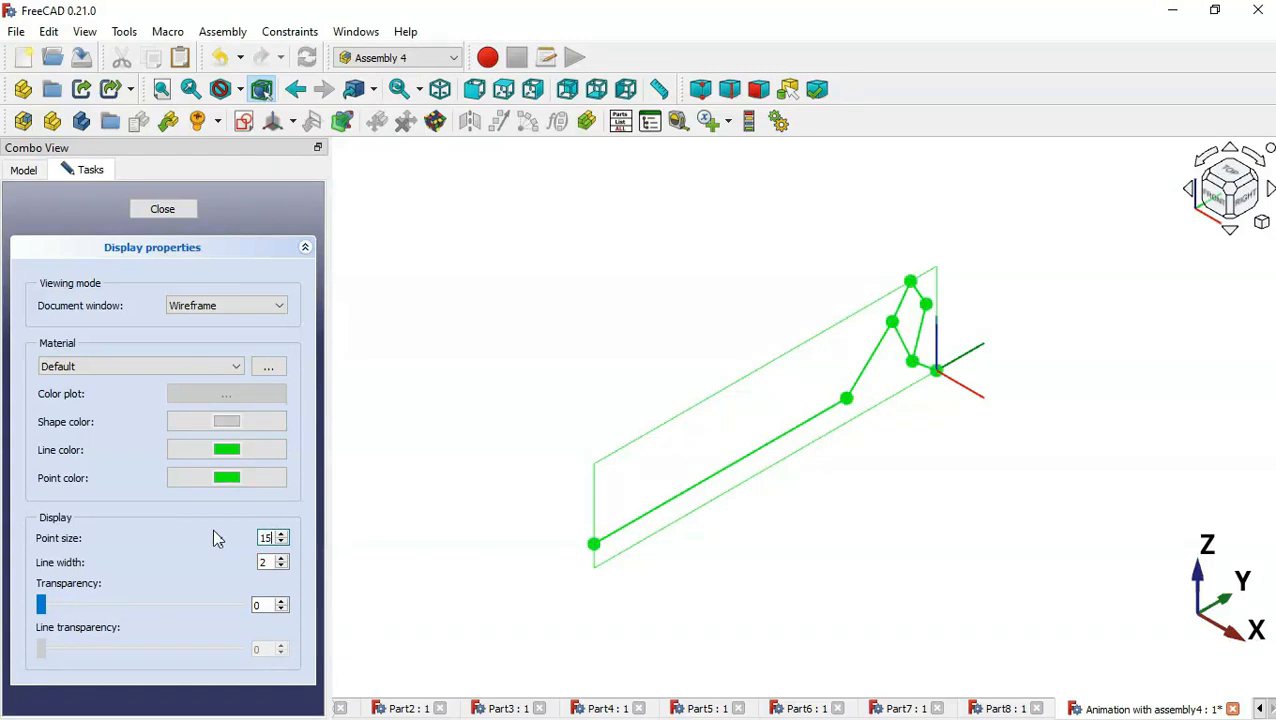
pyautogui.click(163, 212)
pyautogui.click(441, 334)
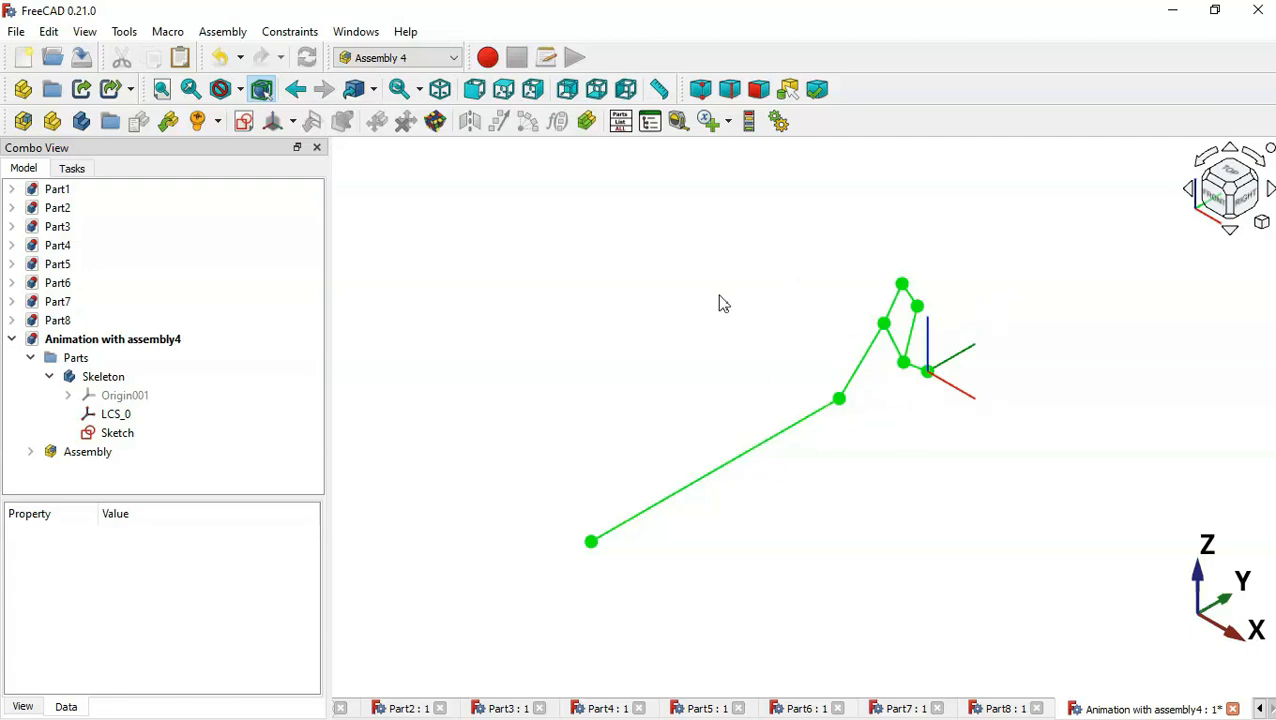
# Create a local coordinate system named AP1 in the Skeleton, referencing the origin link's outer vertex (Vertex2) and its line (Edge1)
pyautogui.scroll(2, 723, 302)
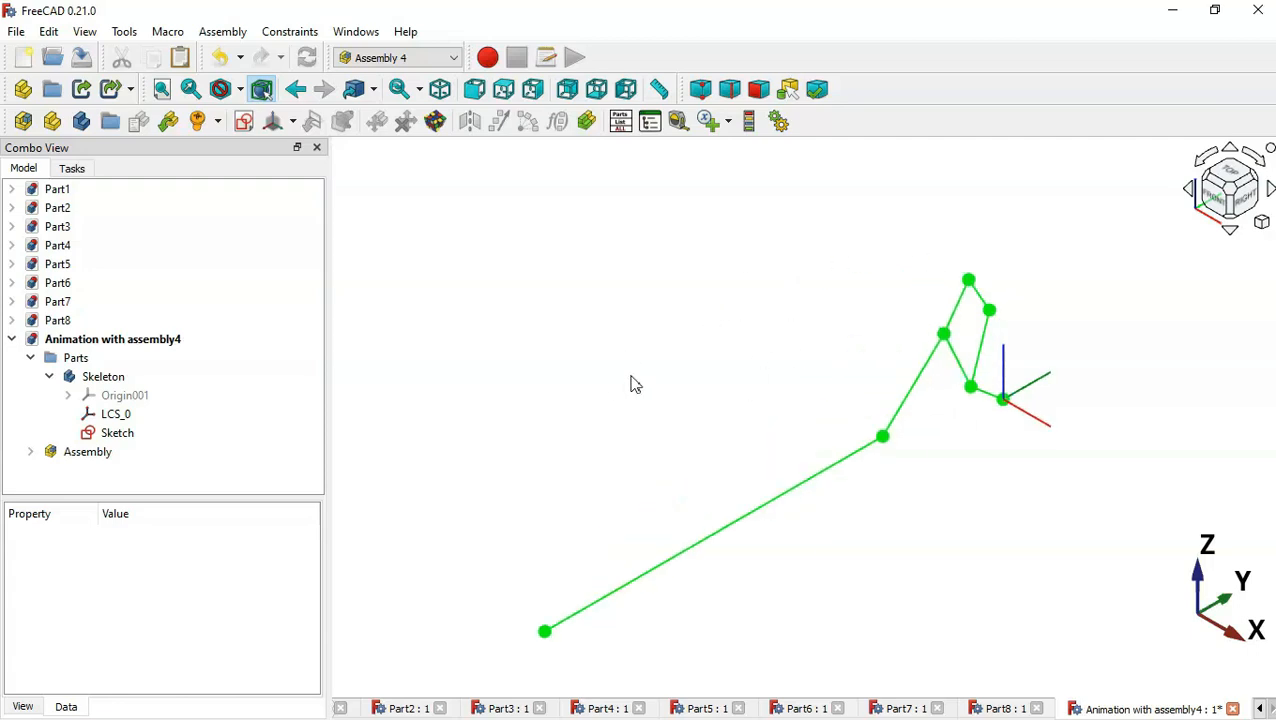
pyautogui.click(115, 378)
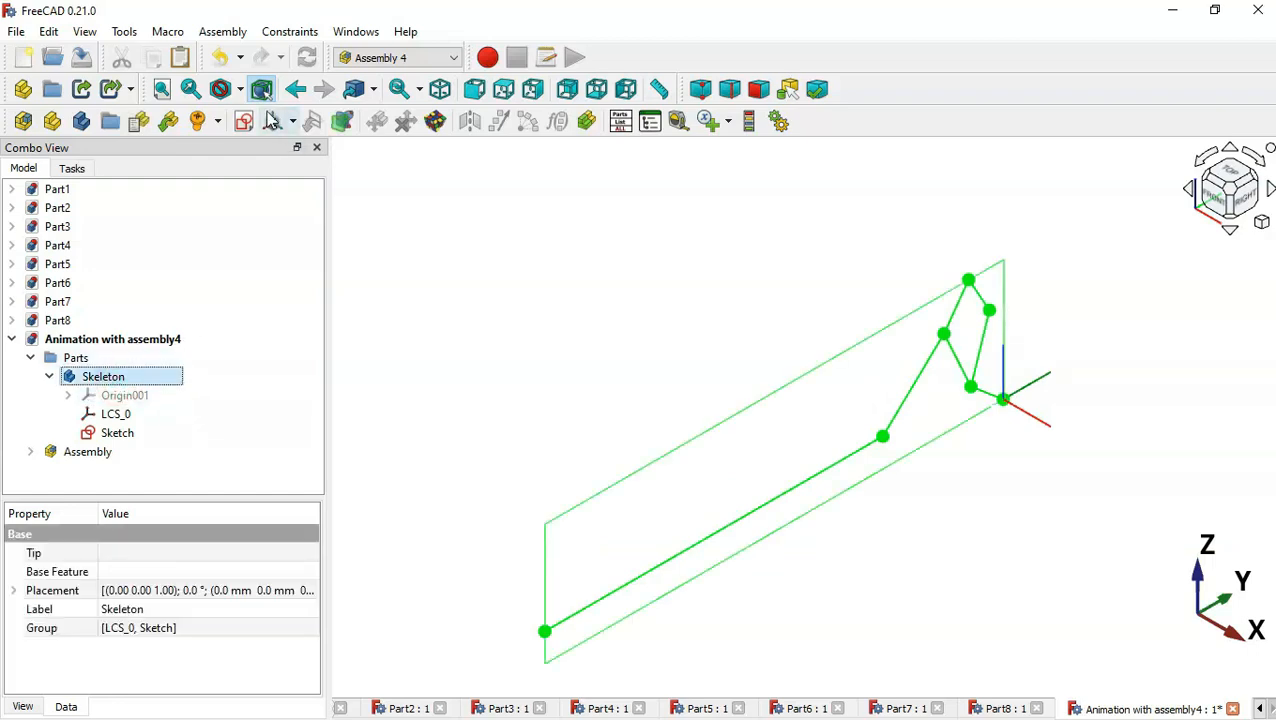
pyautogui.click(274, 121)
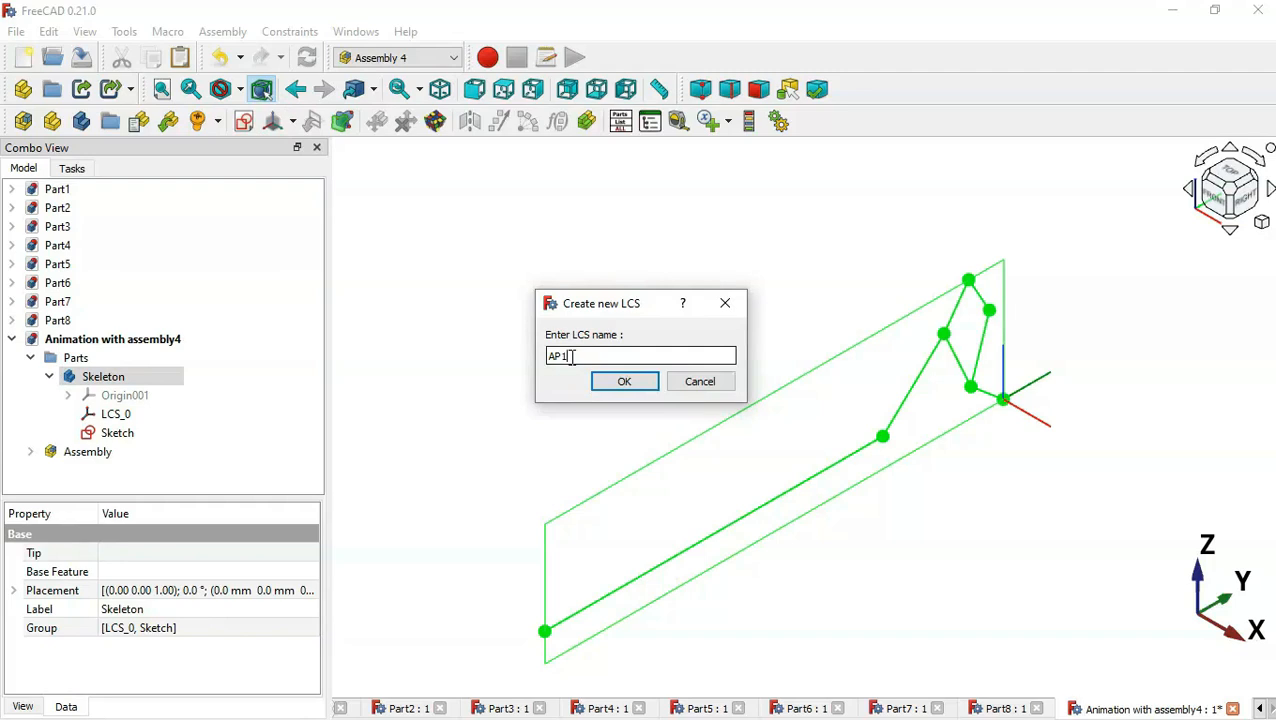
pyautogui.press('Return')
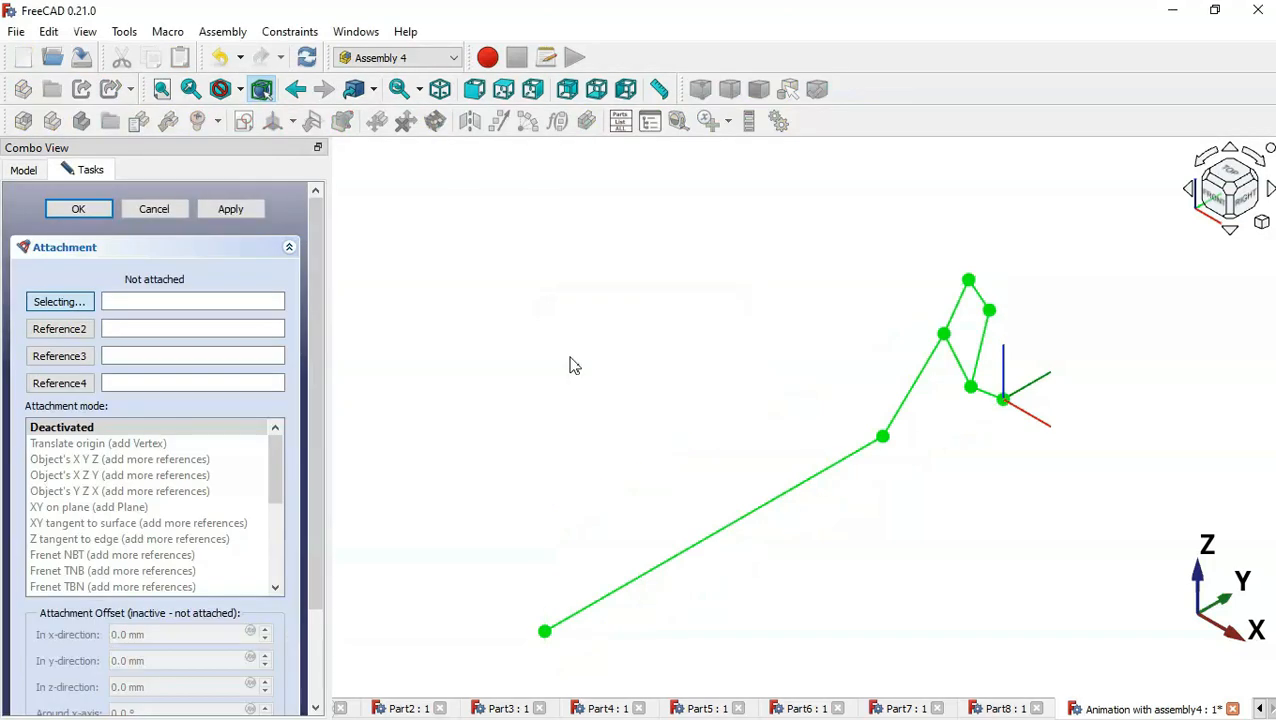
pyautogui.scroll(3, 993, 358)
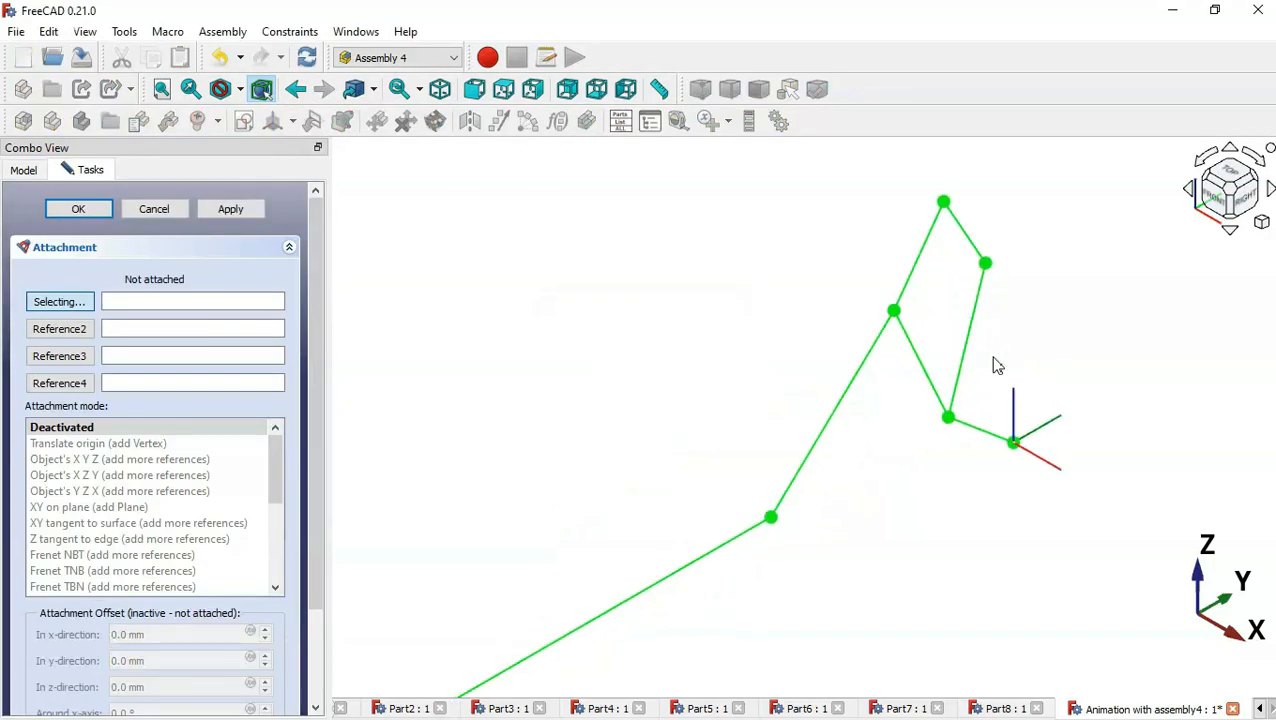
pyautogui.click(949, 422)
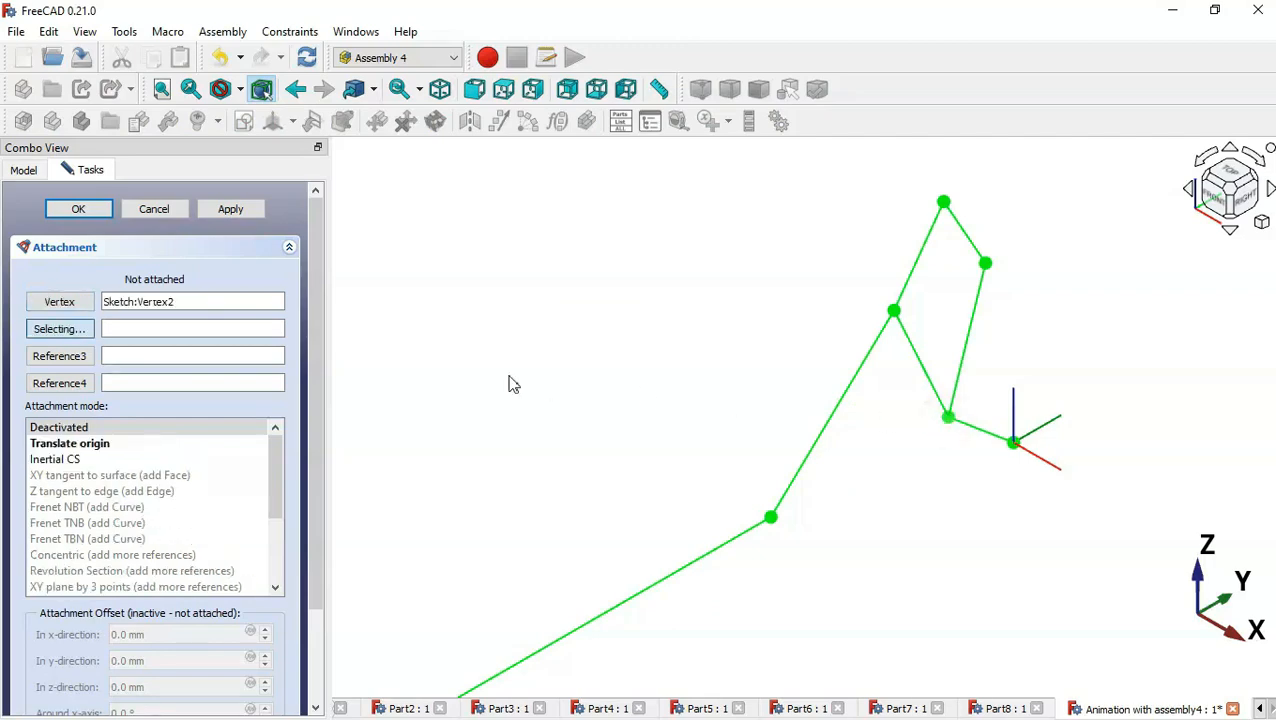
pyautogui.click(973, 427)
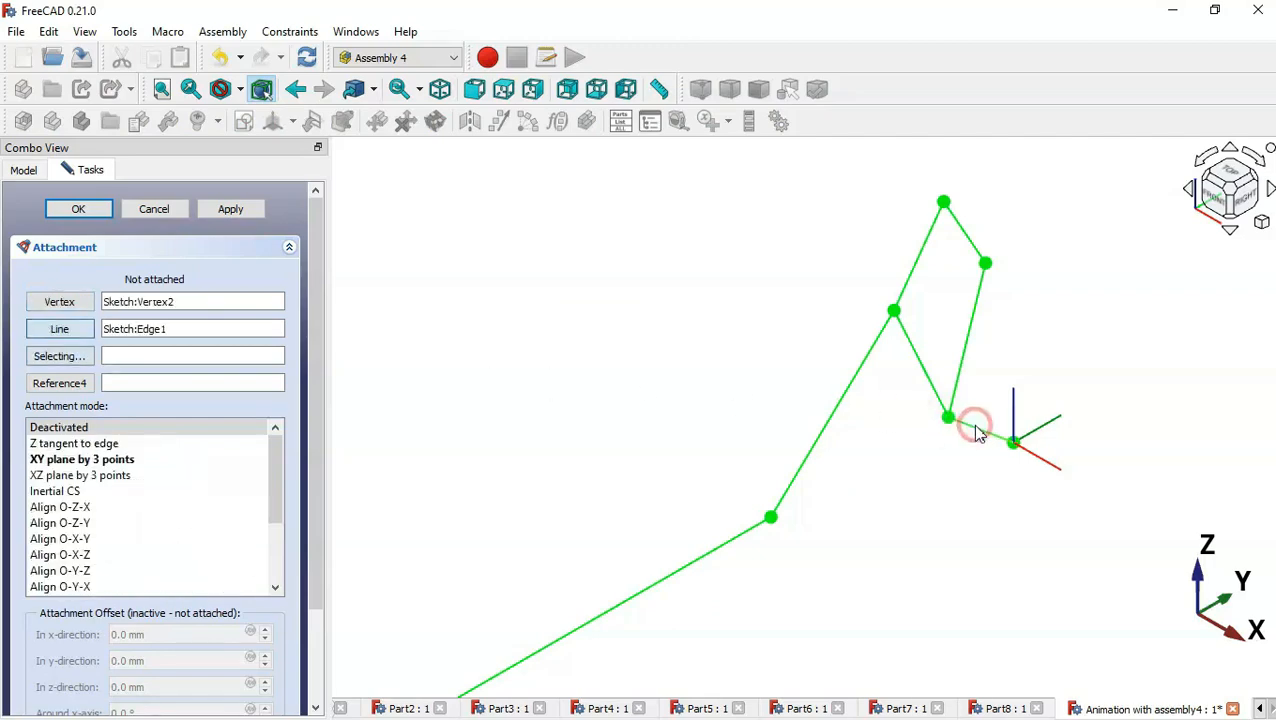
# Attach AP1 with mode Align O-X-Y and an offset rotation of 90° around the z-axis
pyautogui.moveTo(312, 368); pyautogui.dragTo(313, 490)
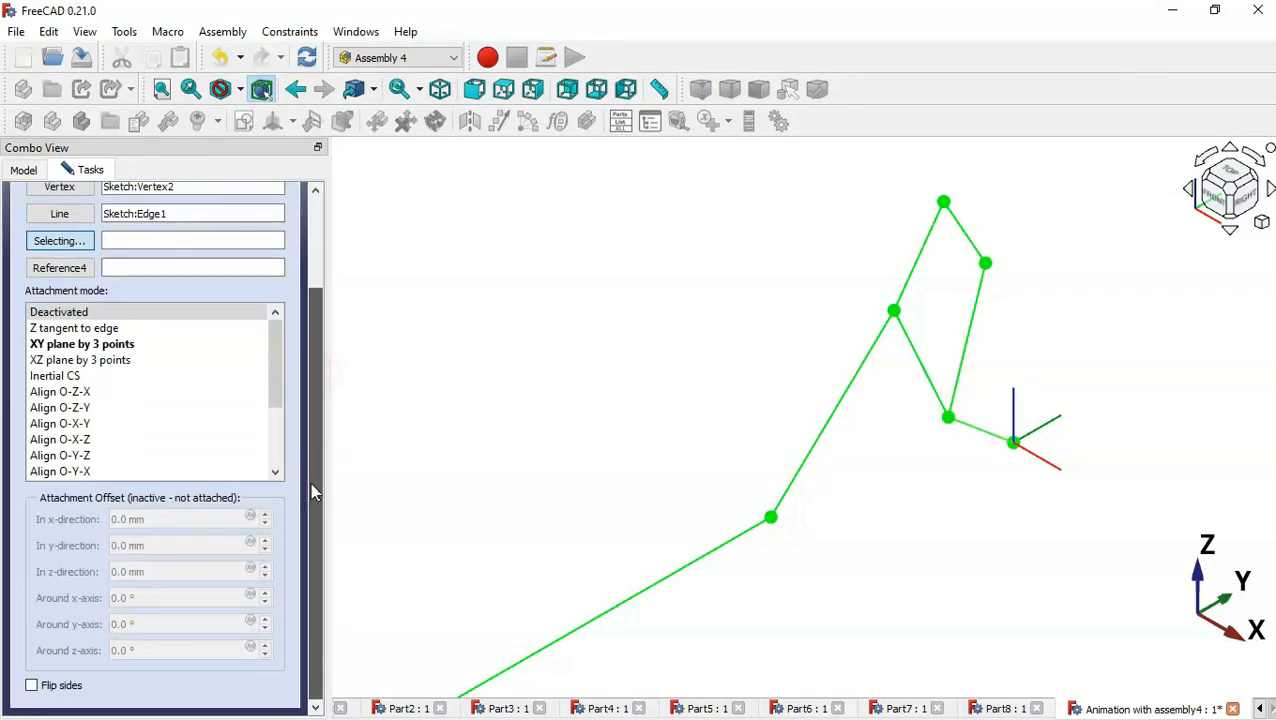
pyautogui.click(95, 425)
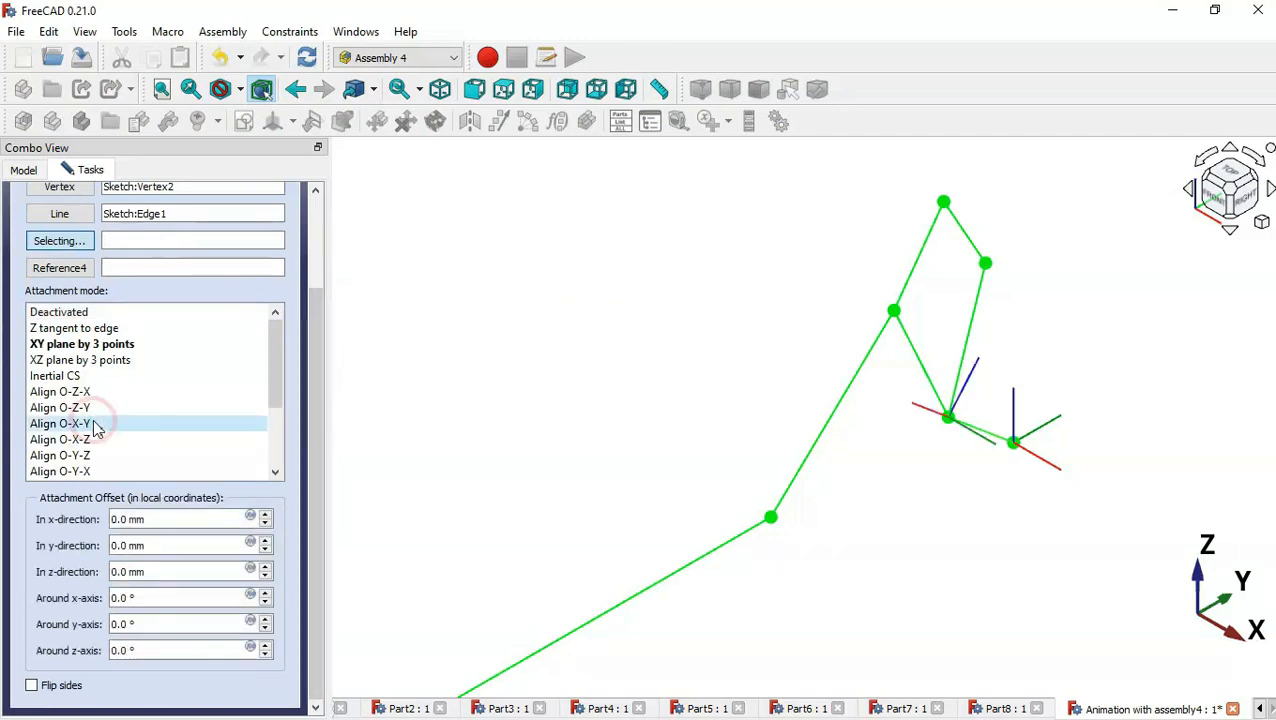
pyautogui.click(153, 598)
pyautogui.click(163, 650)
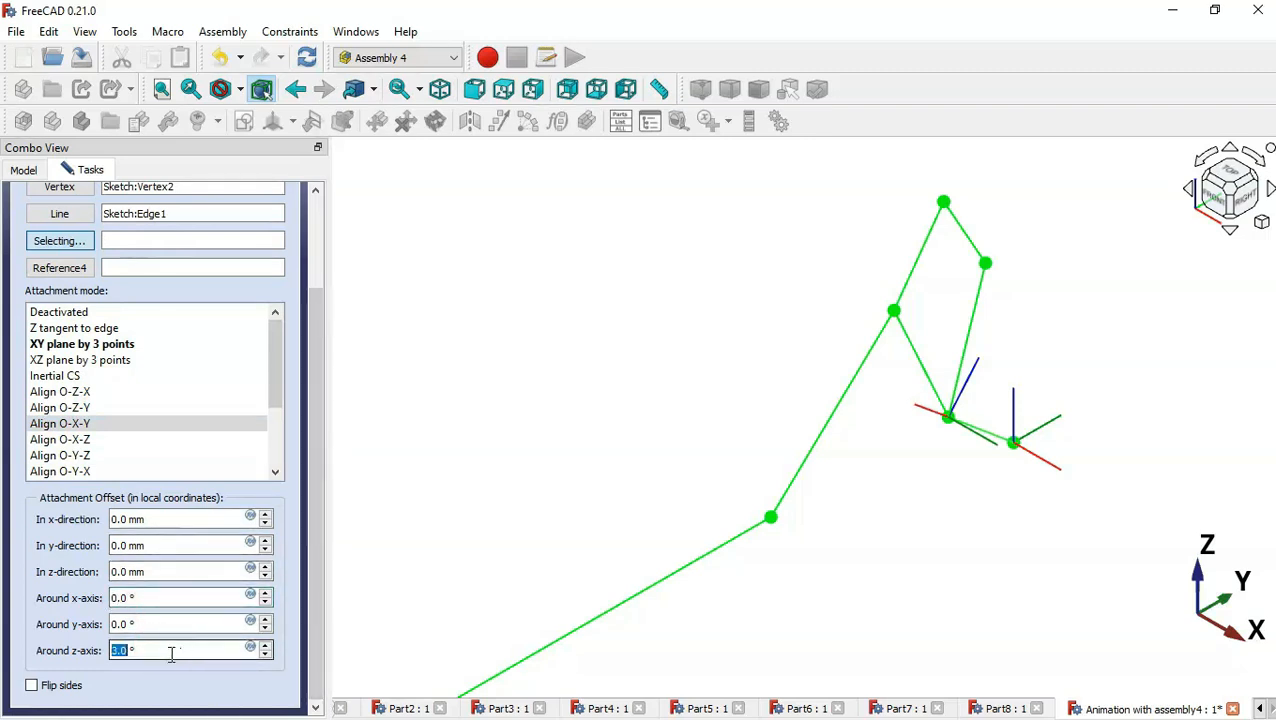
pyautogui.write('90')
pyautogui.click(323, 626)
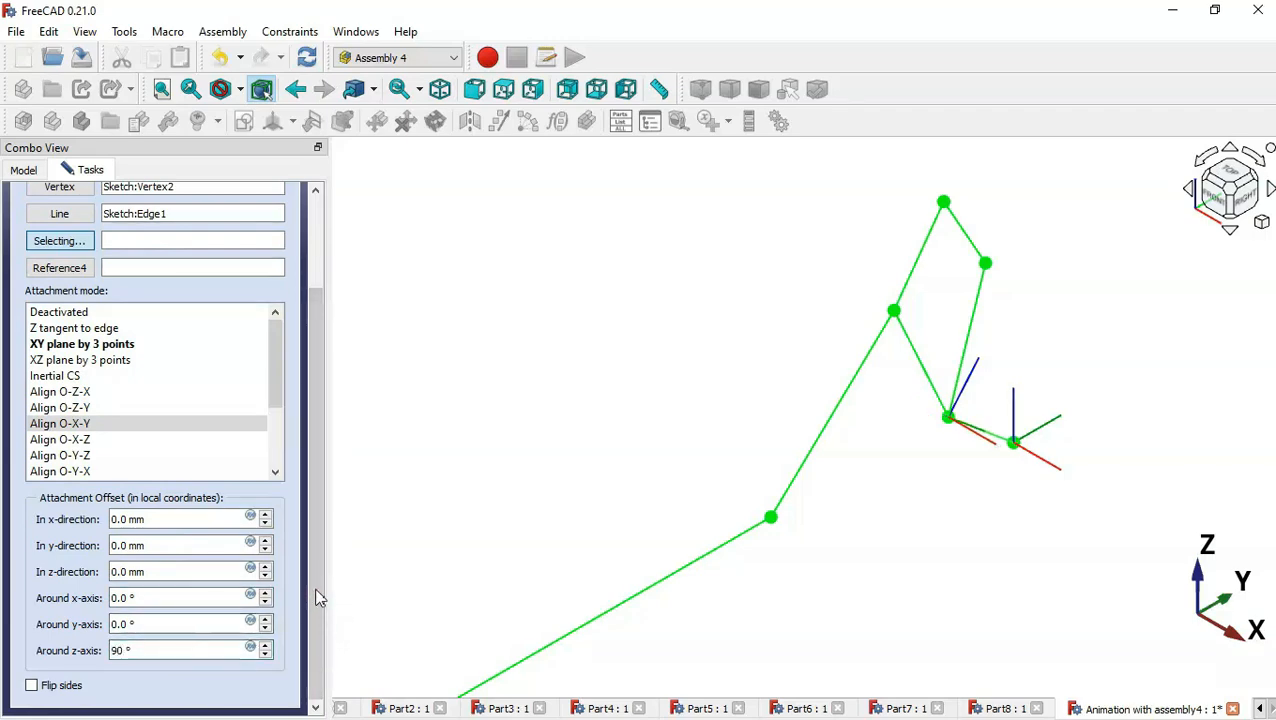
pyautogui.moveTo(314, 471); pyautogui.dragTo(308, 285)
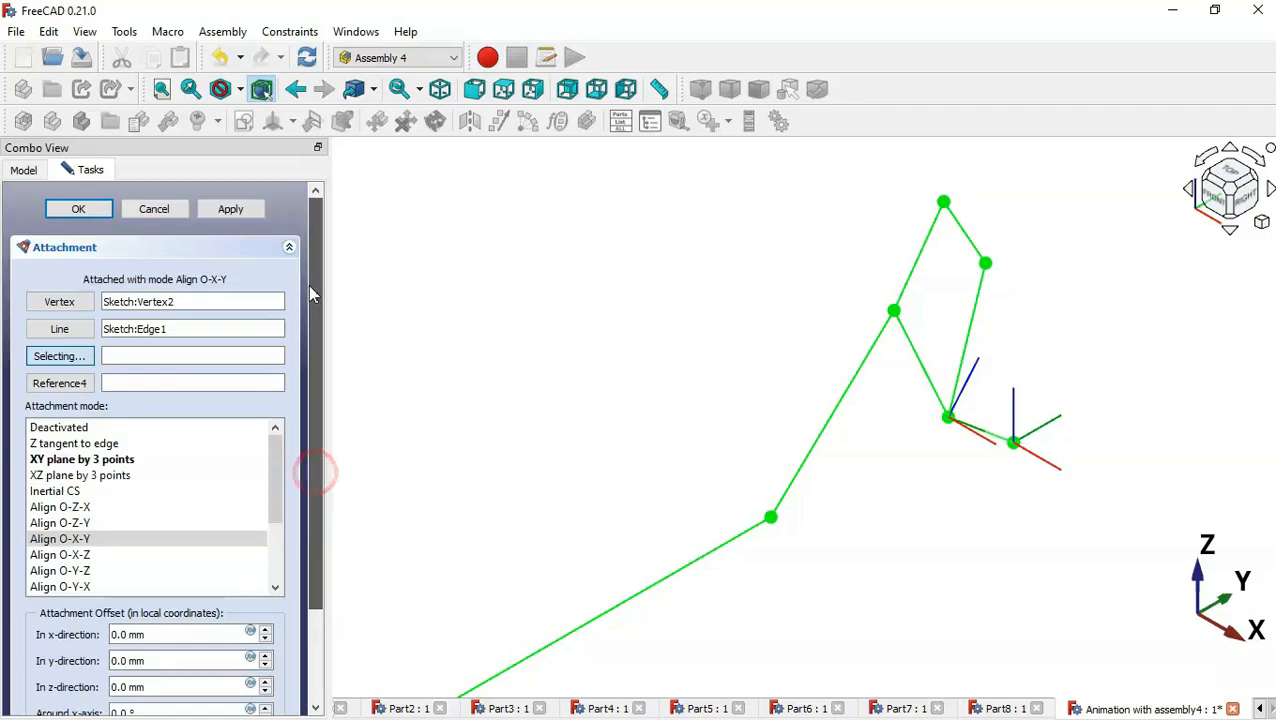
pyautogui.click(77, 210)
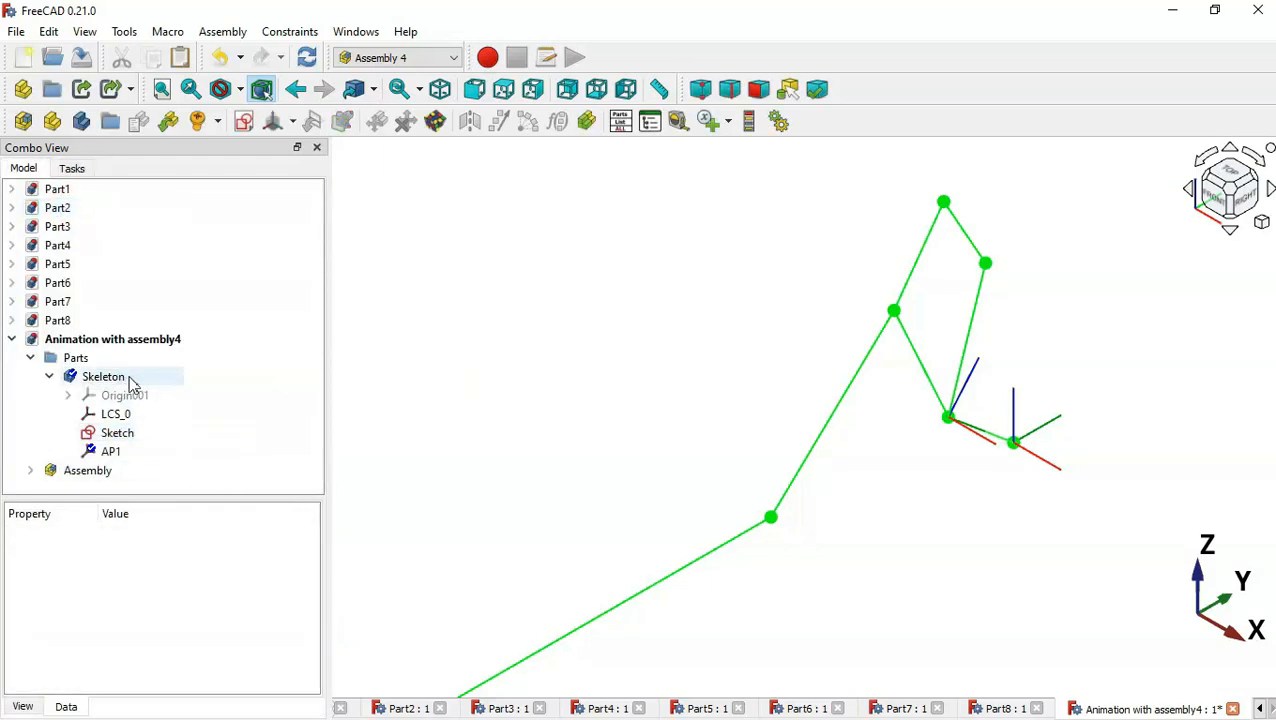
# Create a local coordinate system named AP2 in the Skeleton, referencing sketch Vertex3 and the adjoining upper link line, Edge3
pyautogui.click(128, 379)
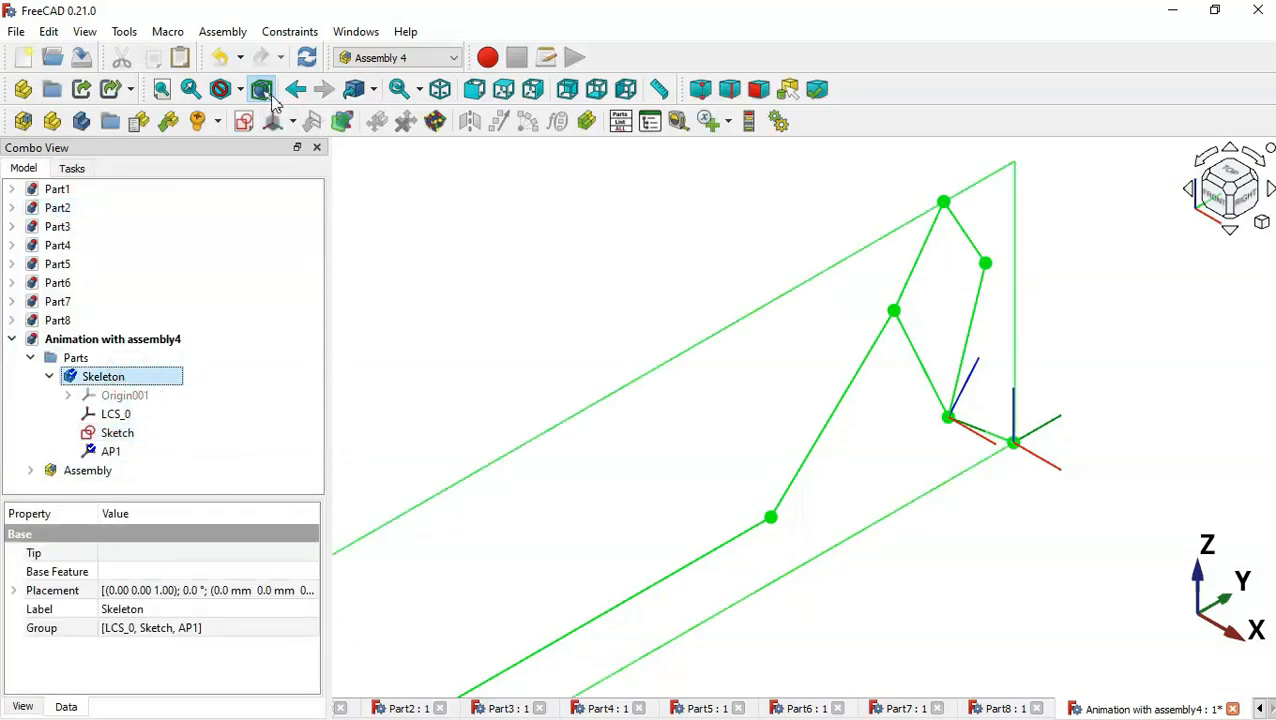
pyautogui.click(272, 121)
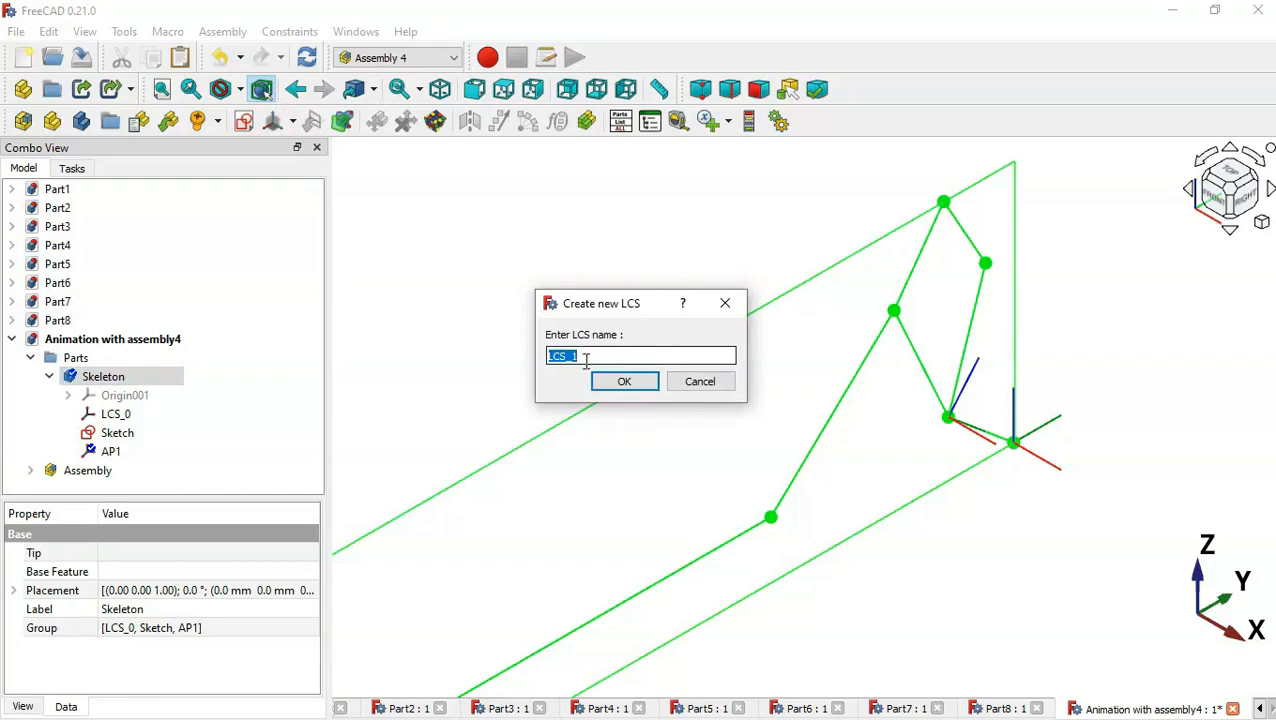
pyautogui.write('AP2')
pyautogui.press('Return')
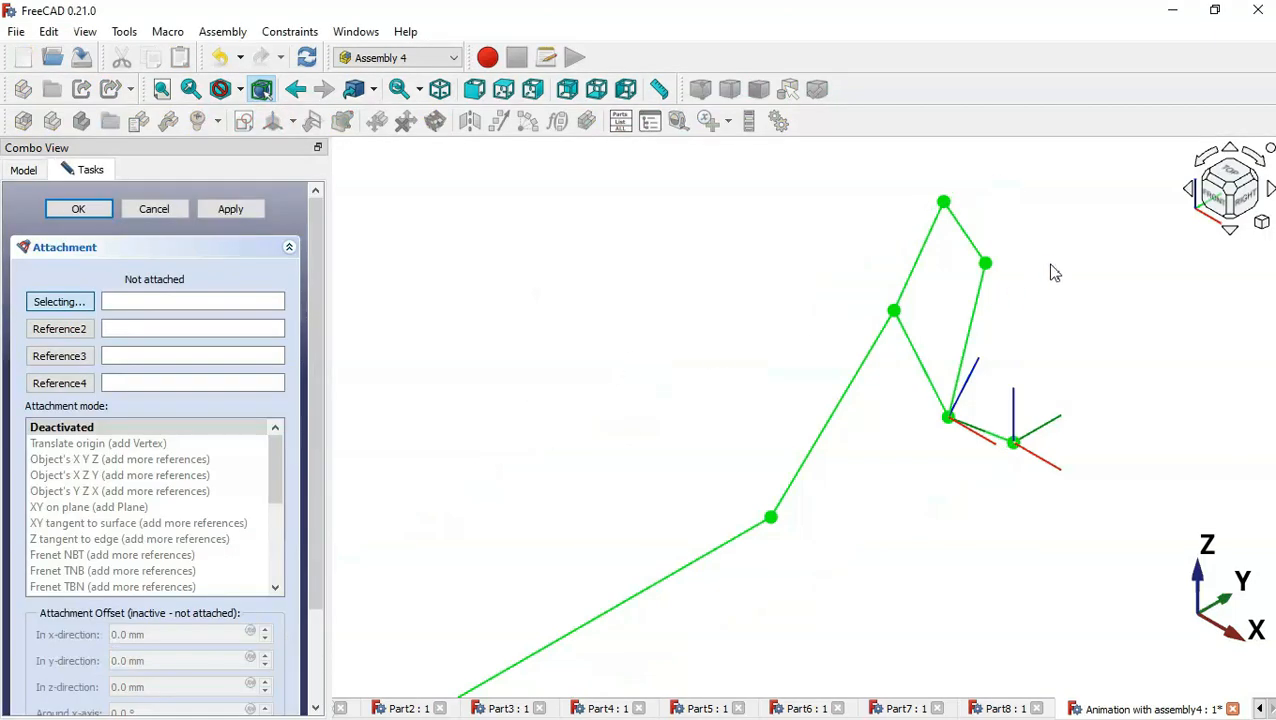
pyautogui.click(987, 264)
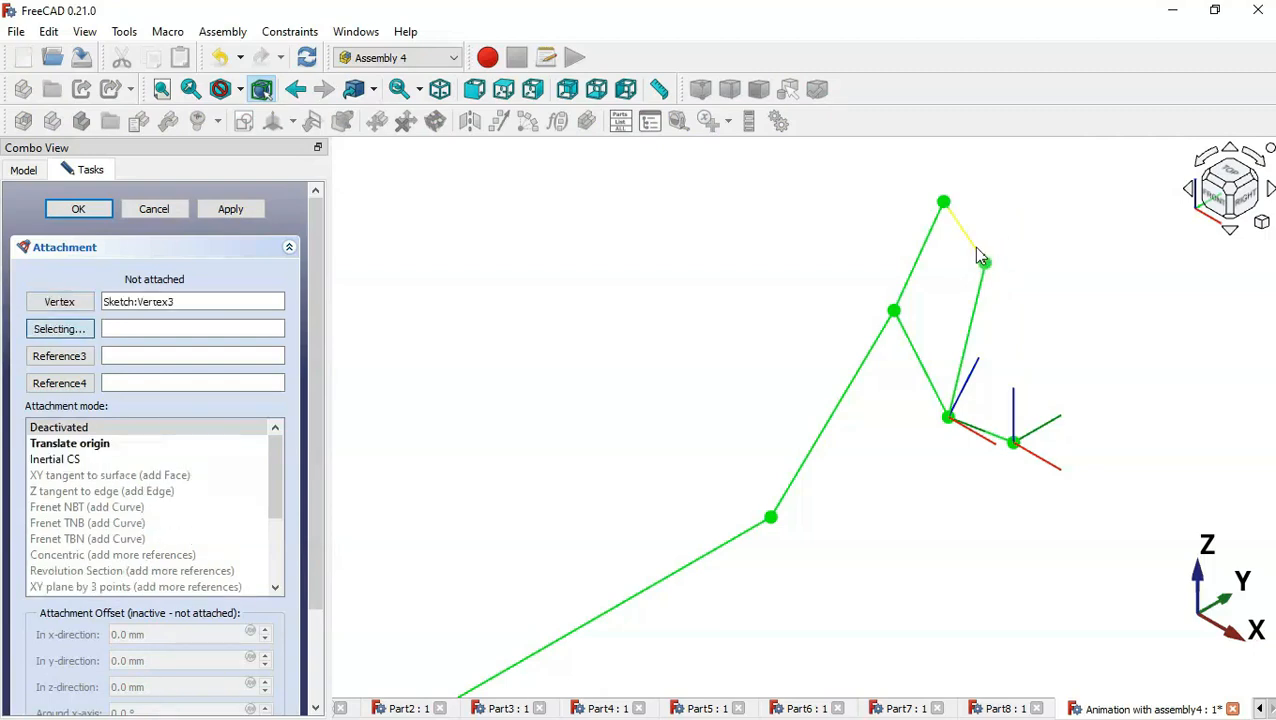
pyautogui.click(978, 254)
# Attach AP2 with mode Align O-X-Y and an offset rotation of 90° around the z-axis
pyautogui.moveTo(311, 382); pyautogui.dragTo(318, 630)
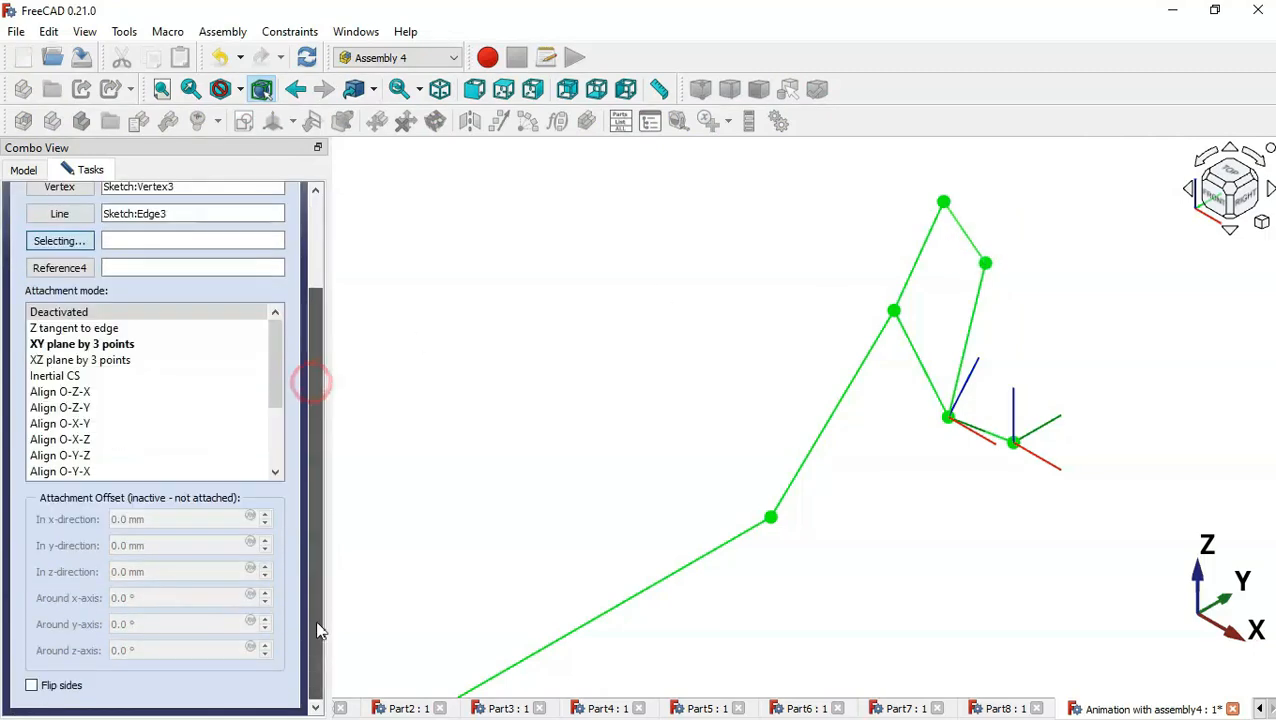
pyautogui.click(85, 425)
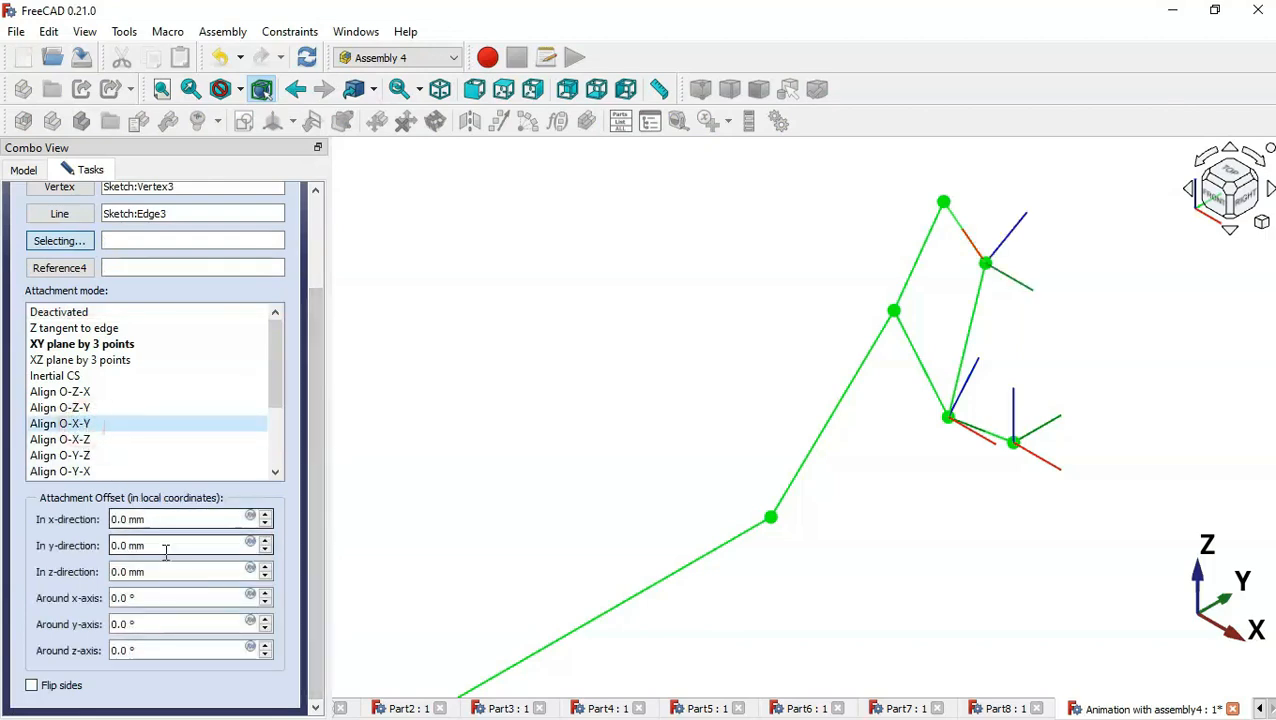
pyautogui.click(185, 655)
pyautogui.scroll(1, 185, 655)
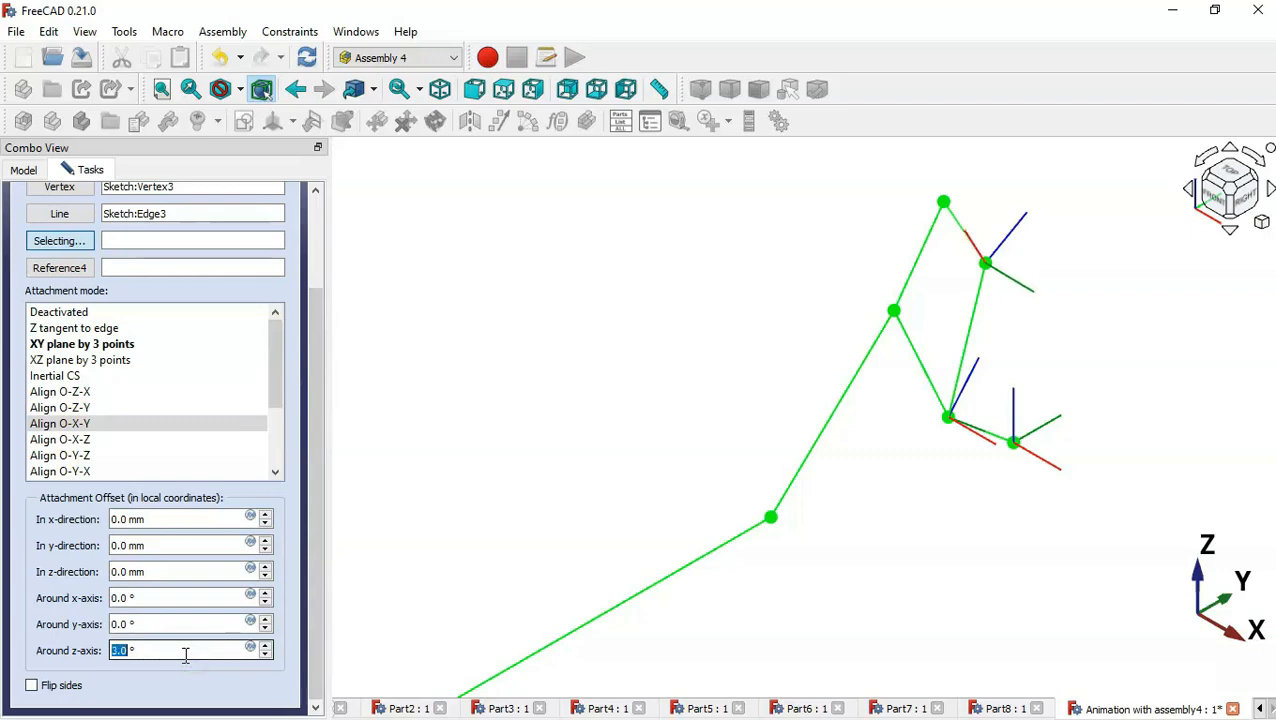
pyautogui.write('90')
pyautogui.scroll(1, 185, 655)
pyautogui.moveTo(322, 575); pyautogui.dragTo(306, 290)
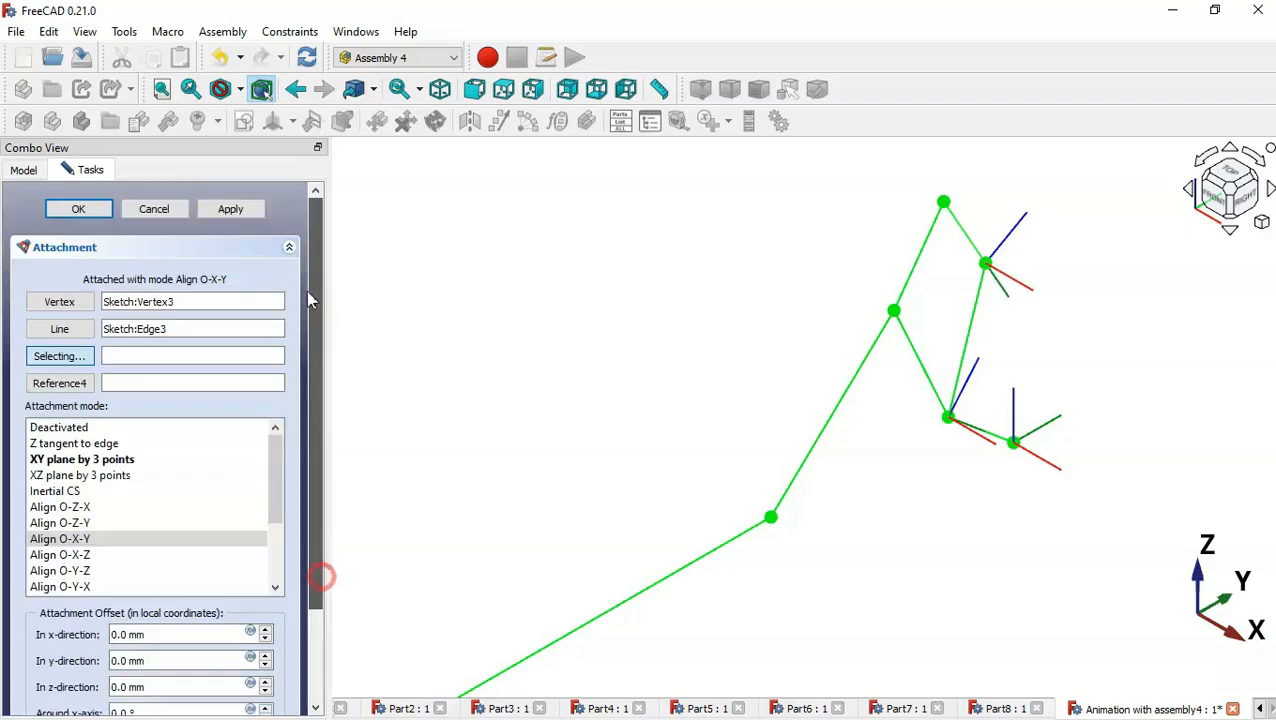
pyautogui.click(80, 210)
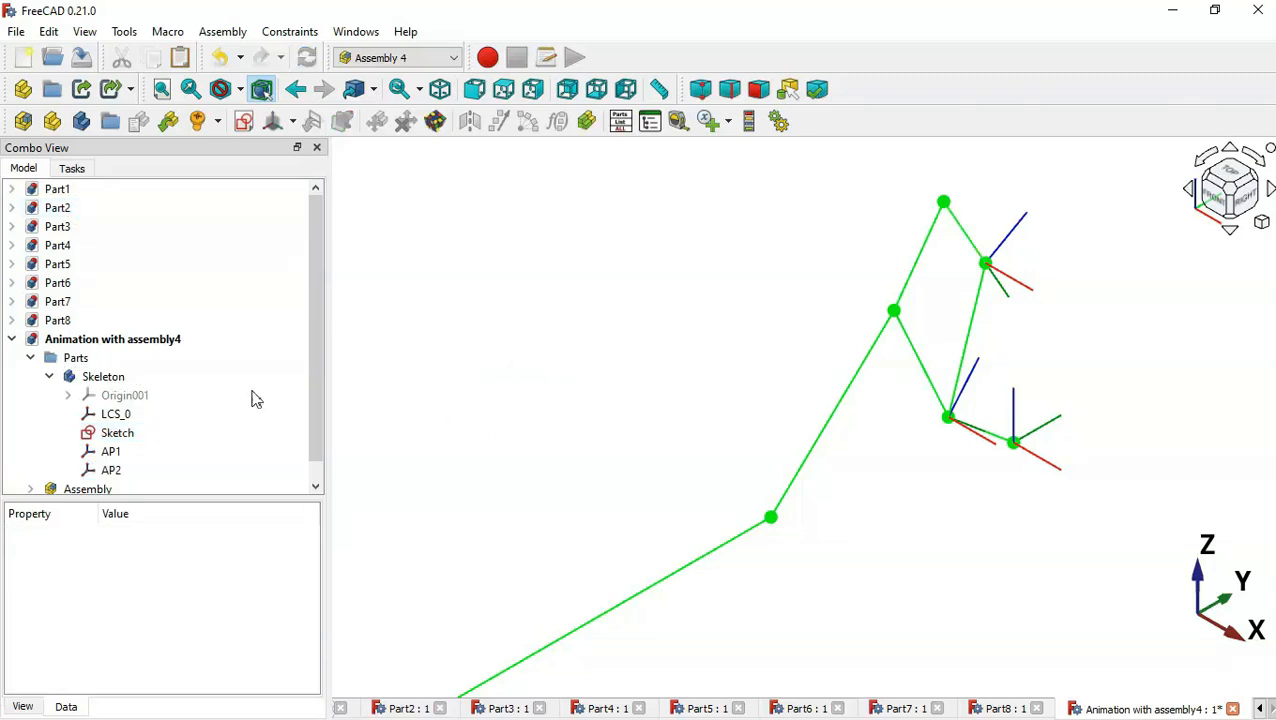
# Create a local coordinate system named AP3 in the Skeleton, referencing the topmost sketch vertex (Vertex4) and the adjoining line, Edge3
pyautogui.click(148, 378)
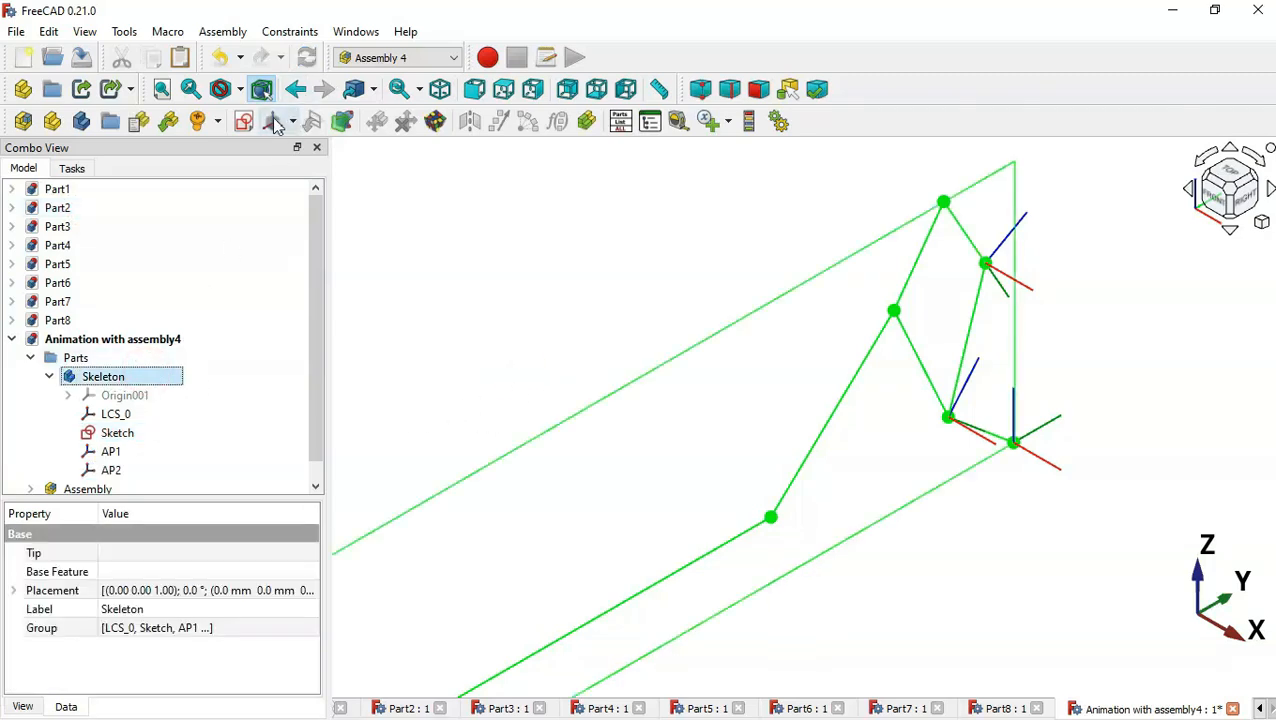
pyautogui.click(272, 120)
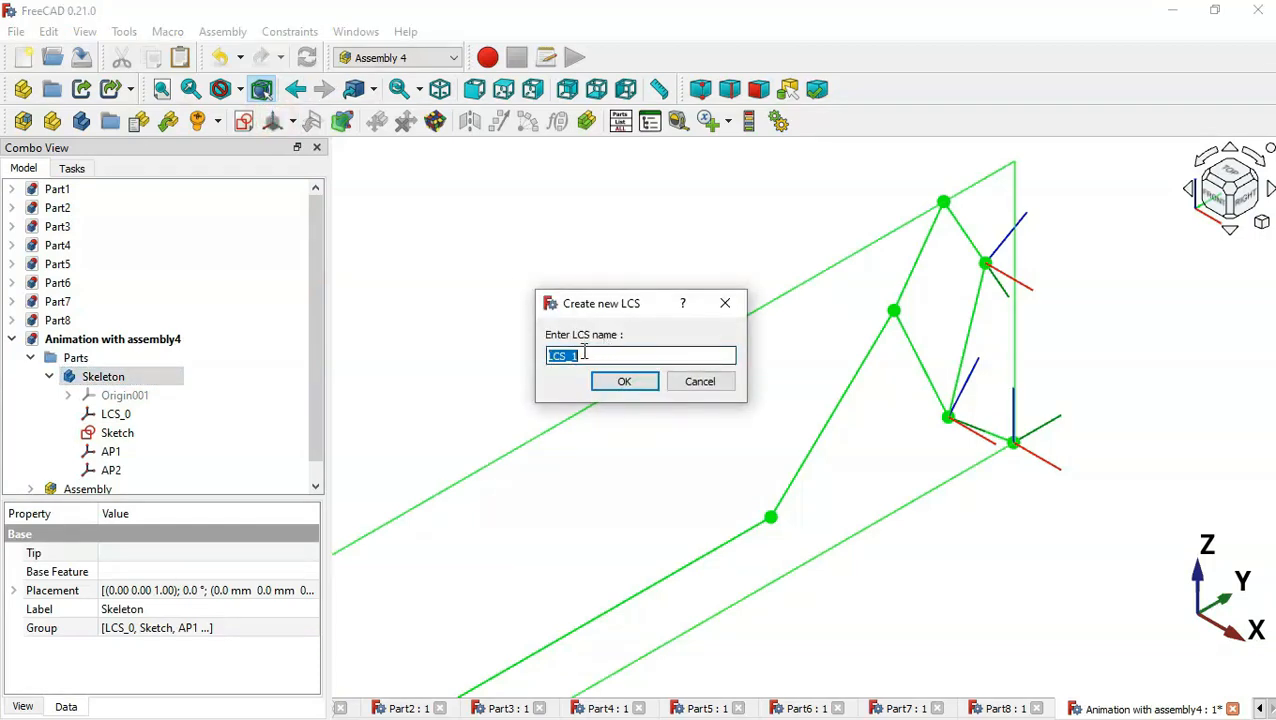
pyautogui.write('AP3')
pyautogui.press('Return')
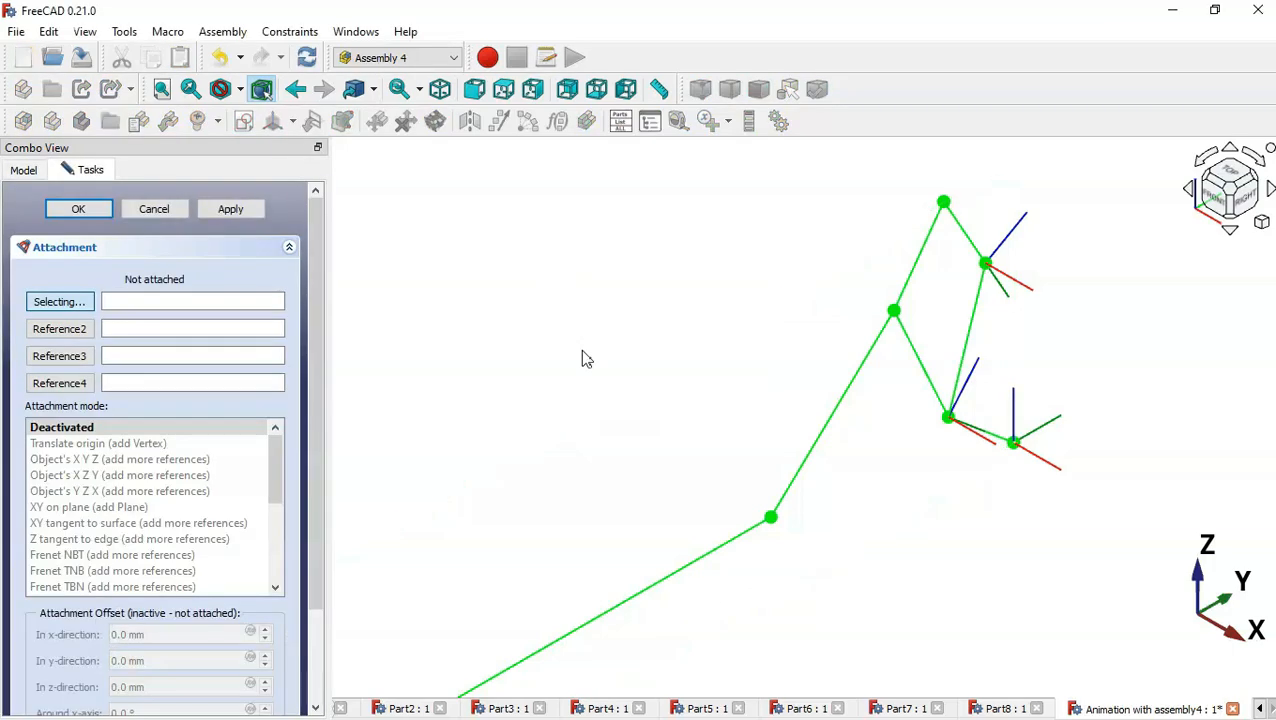
pyautogui.click(943, 204)
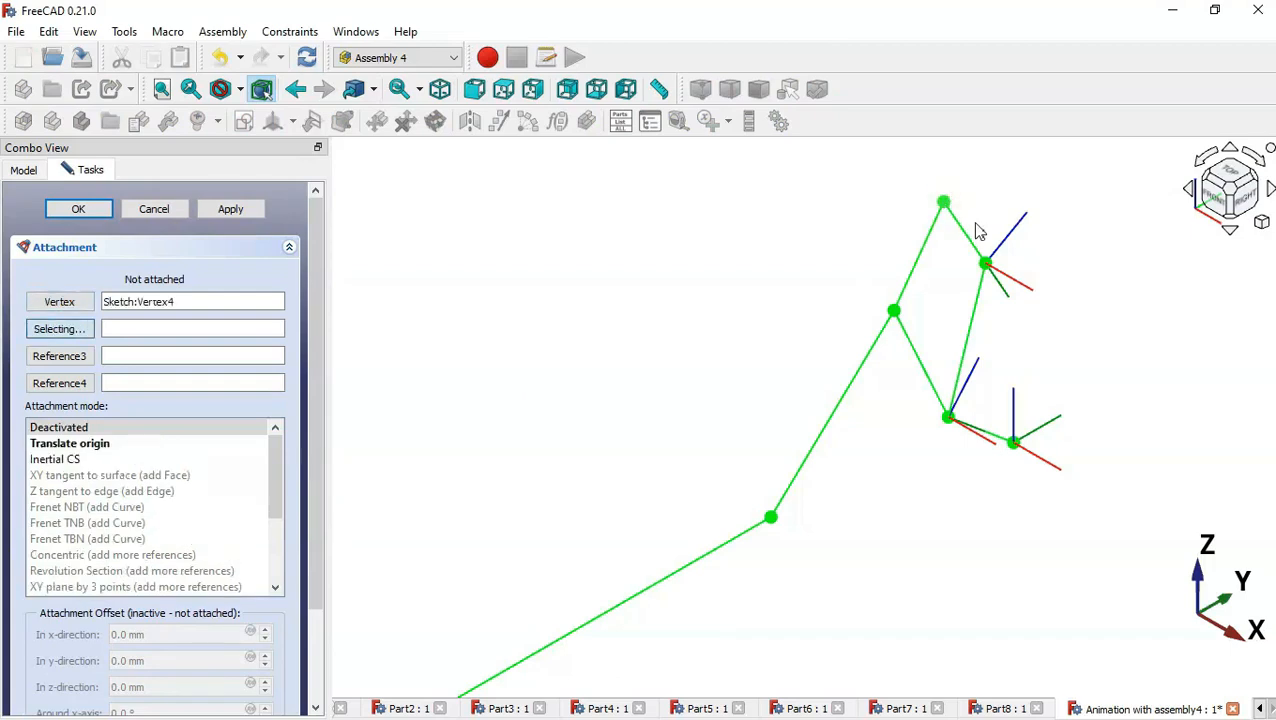
pyautogui.click(965, 243)
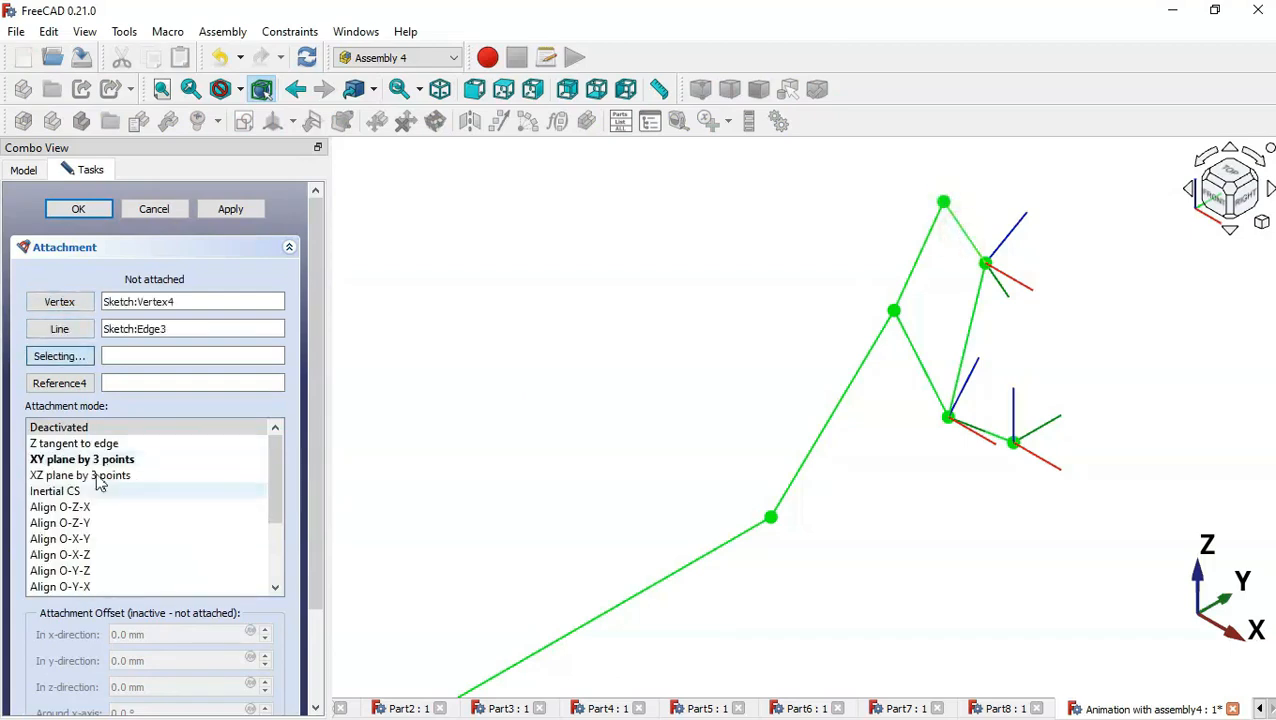
# Attach AP3 with mode Align O-X-Y and an offset rotation of 90° around the z-axis
pyautogui.click(83, 543)
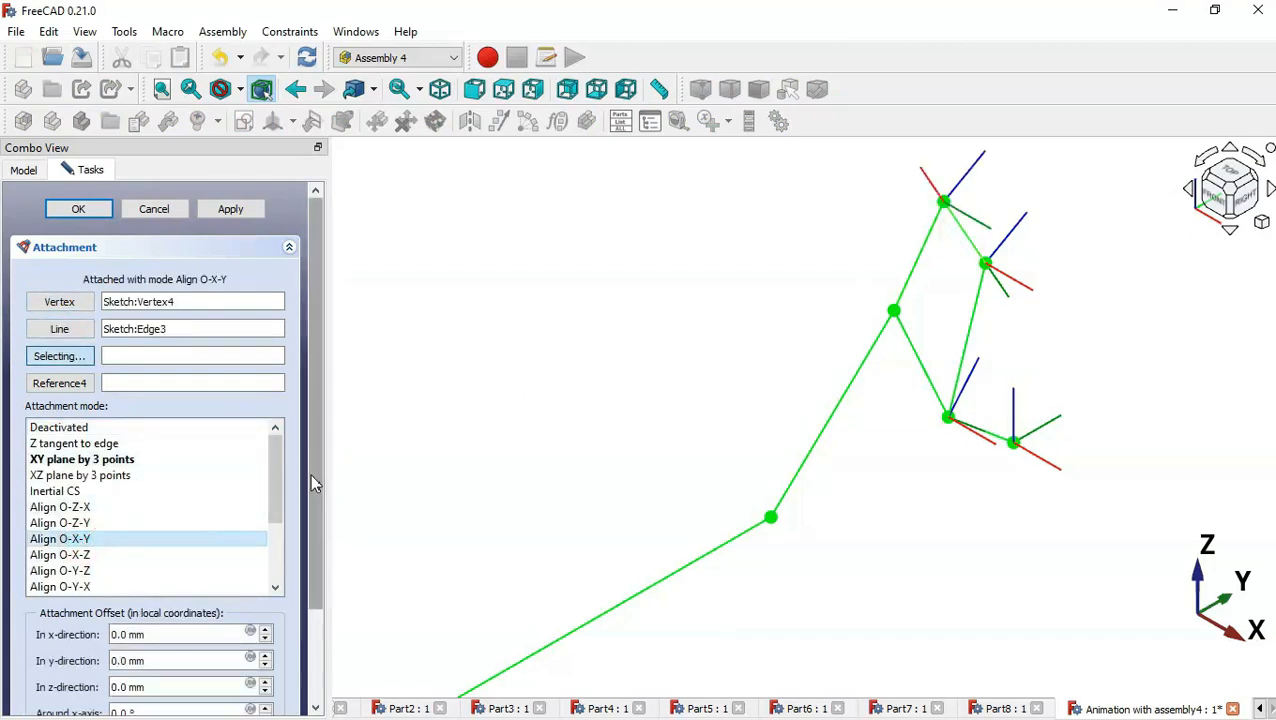
pyautogui.scroll(-2, 313, 476)
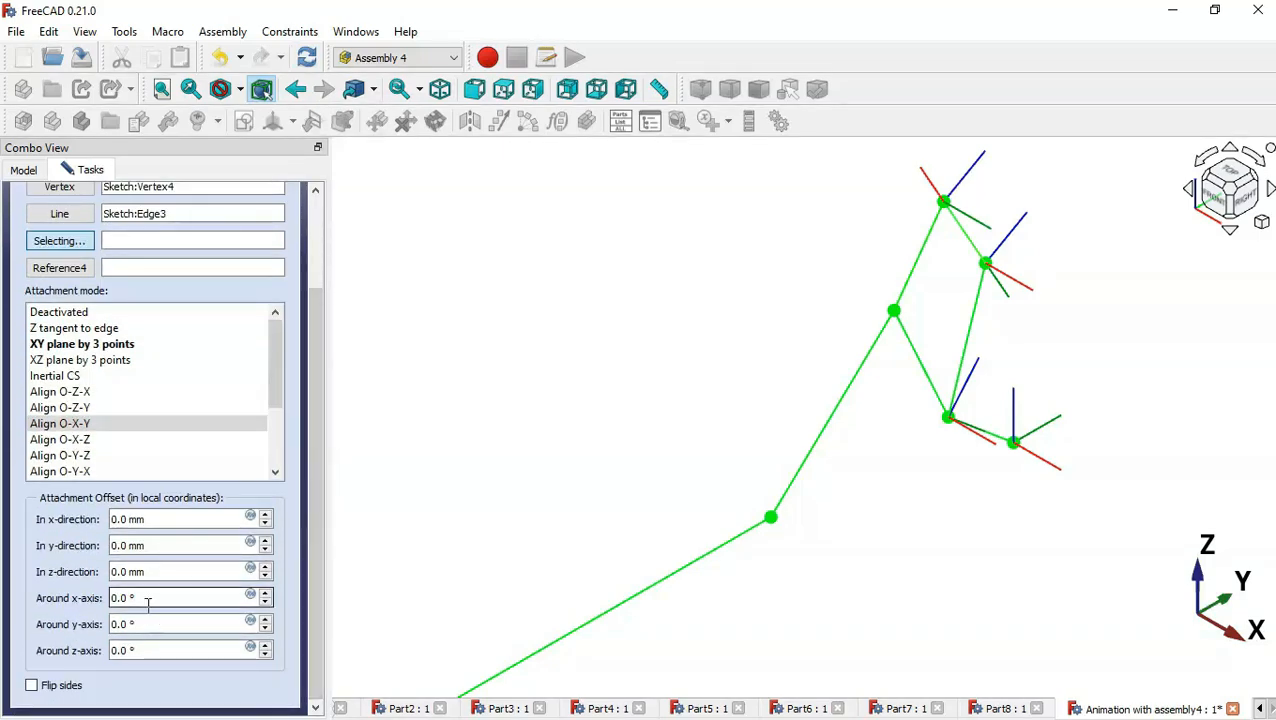
pyautogui.click(160, 648)
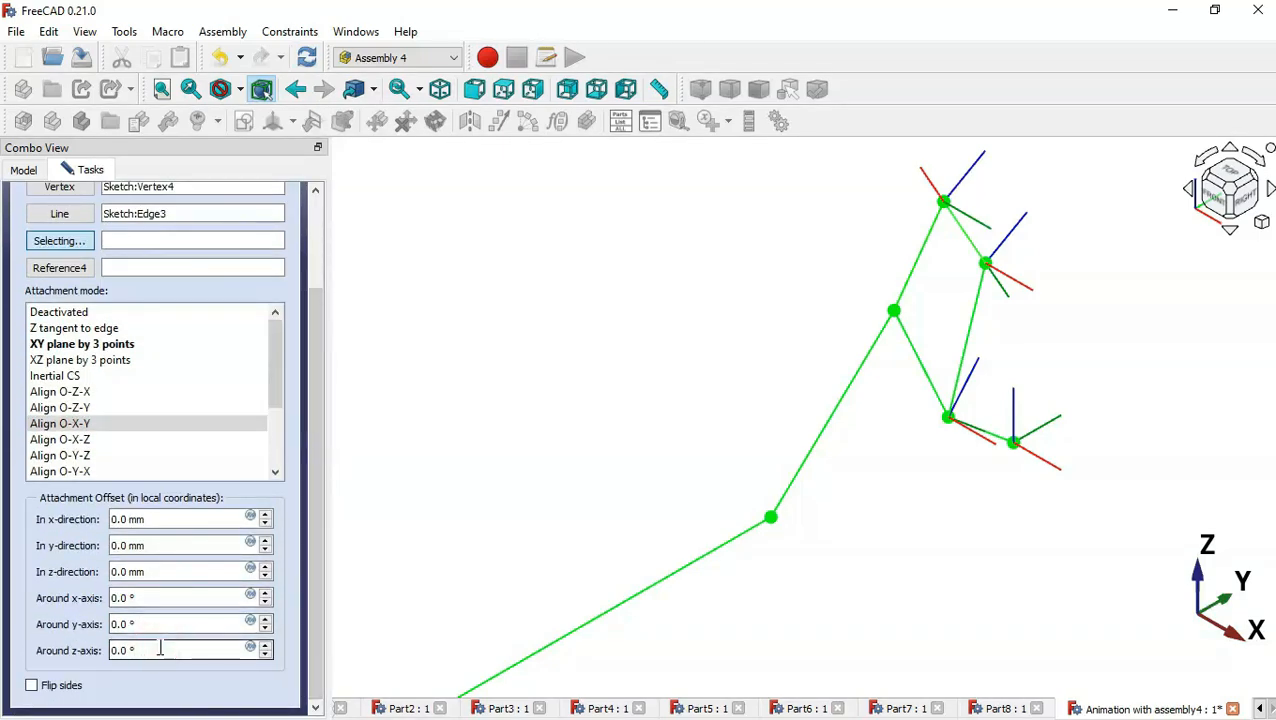
pyautogui.scroll(3, 160, 648)
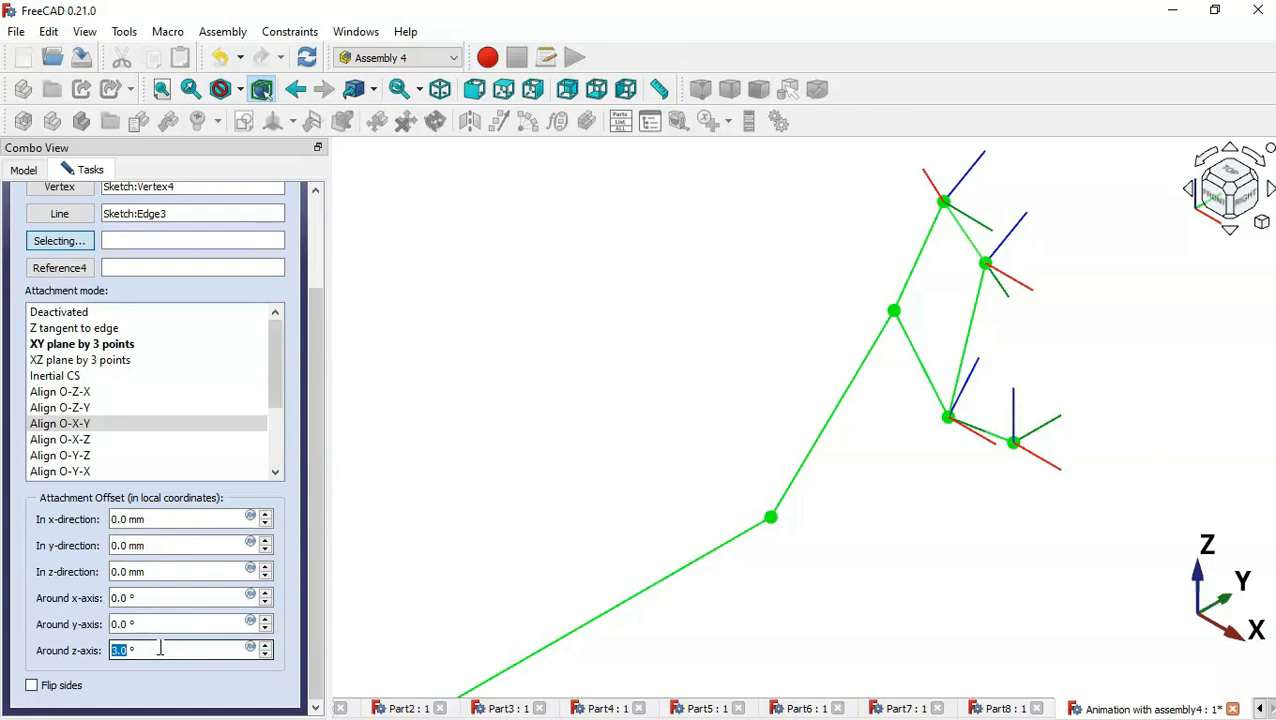
pyautogui.write('90')
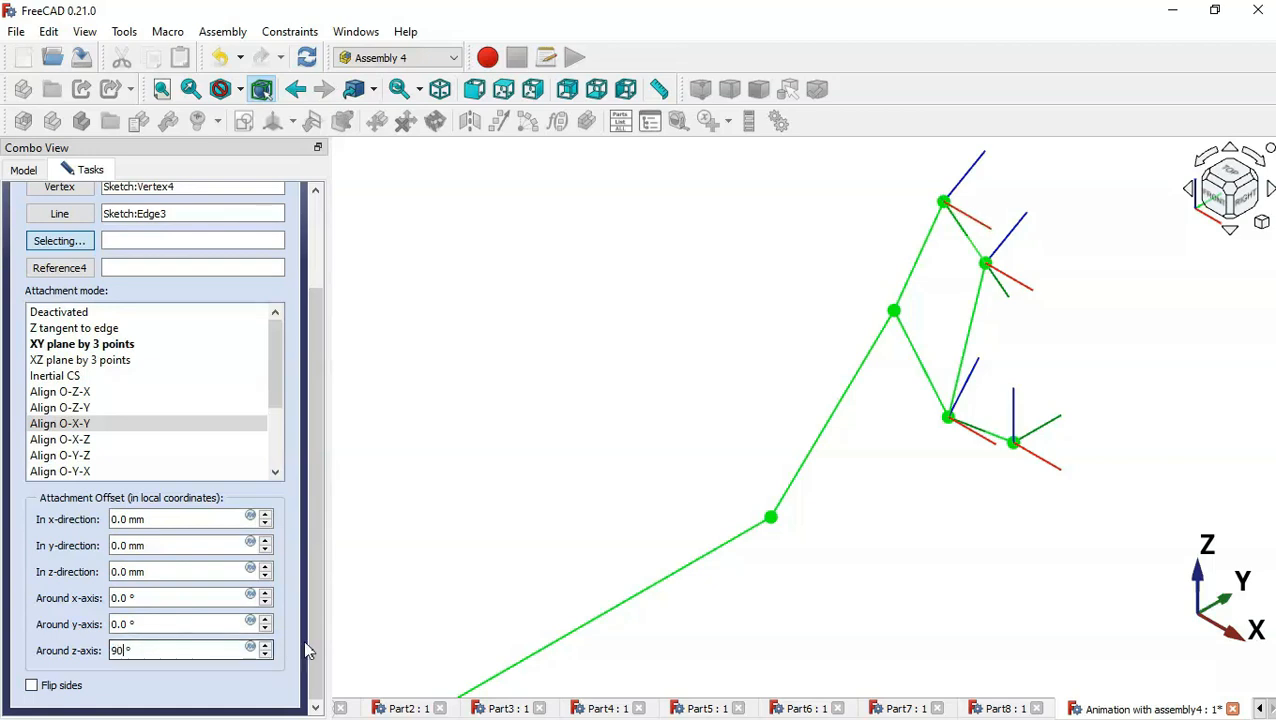
pyautogui.moveTo(320, 645); pyautogui.dragTo(310, 341)
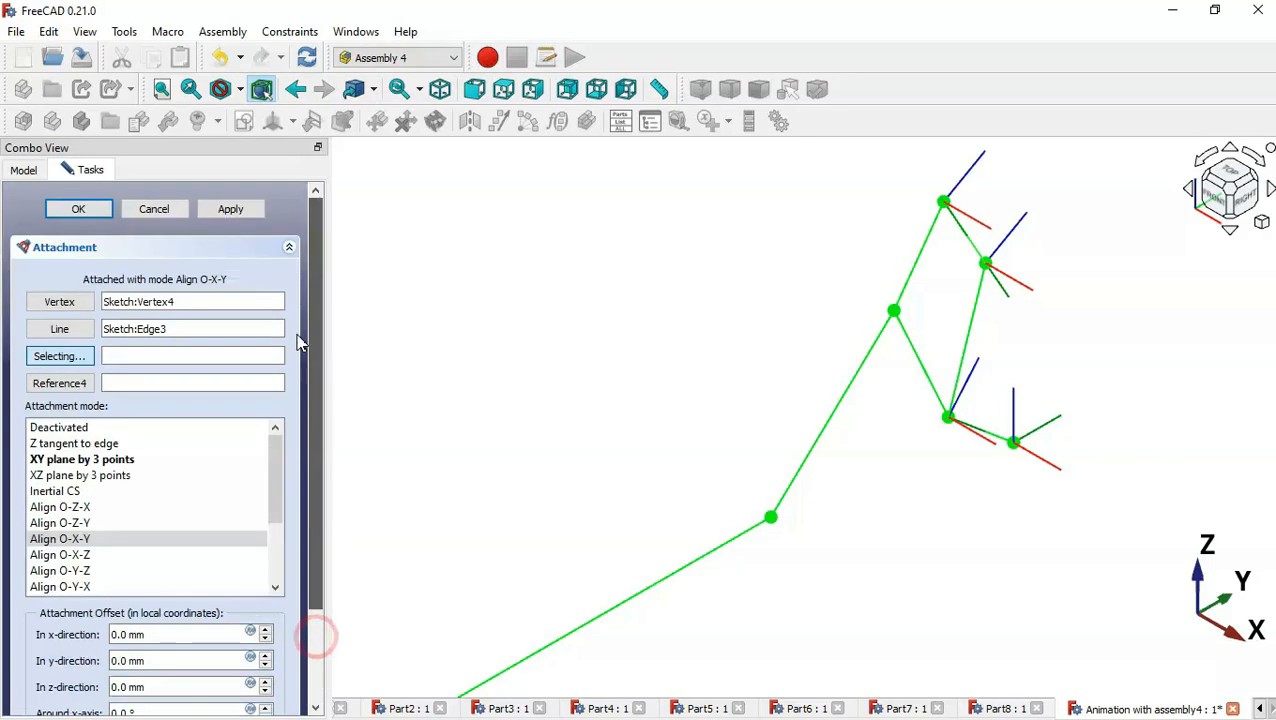
pyautogui.click(84, 209)
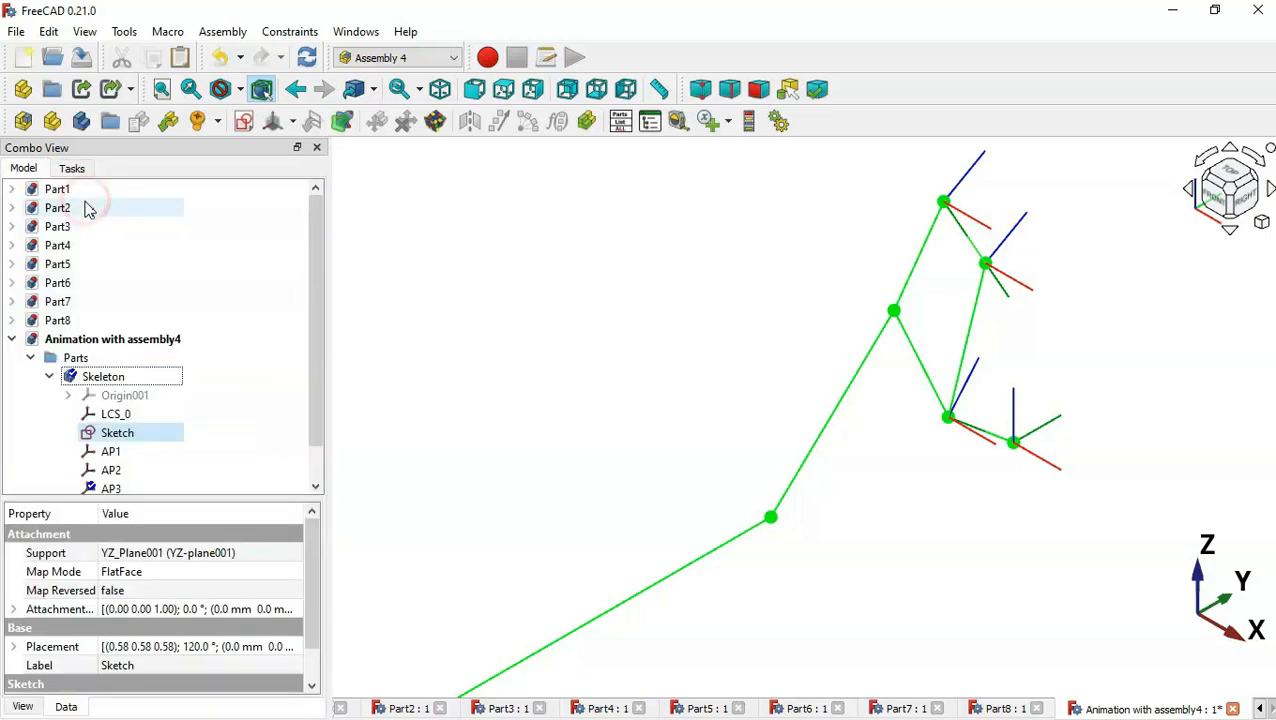
pyautogui.click(377, 362)
# Create a local coordinate system named AP4 in the Skeleton, referencing sketch Vertex5 and the long link line running down from it, Edge6
pyautogui.click(122, 378)
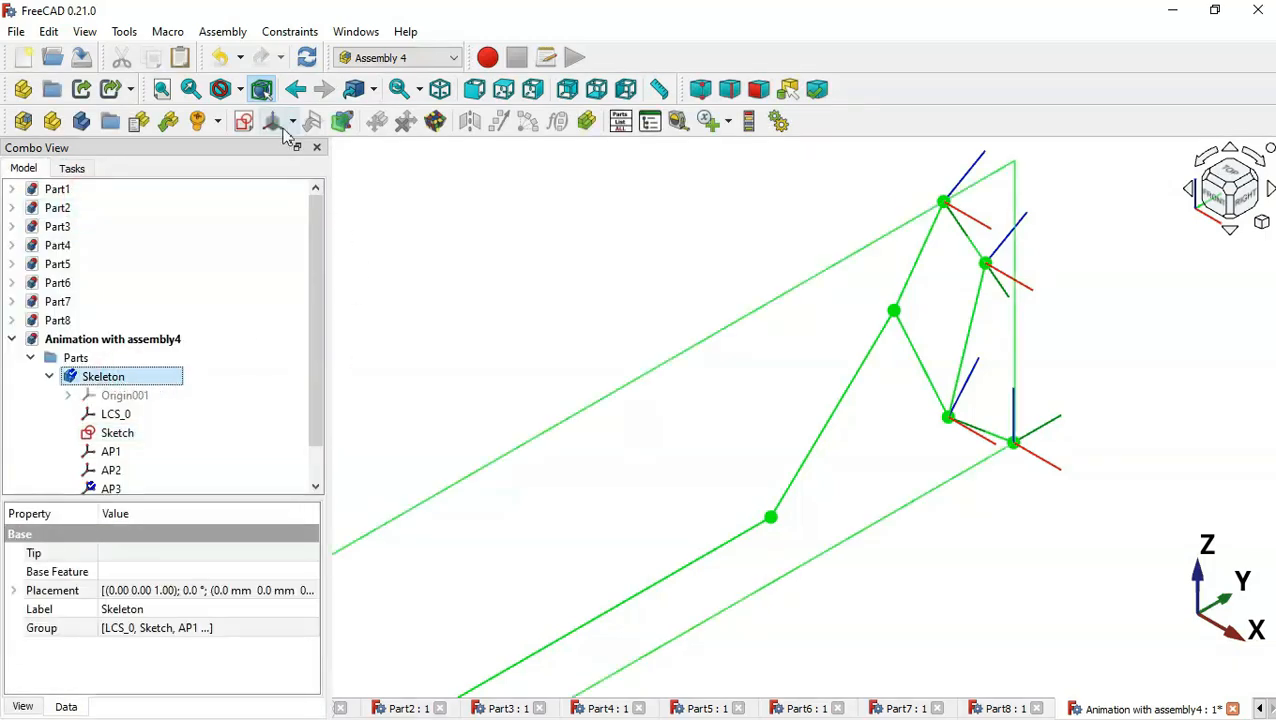
pyautogui.click(273, 122)
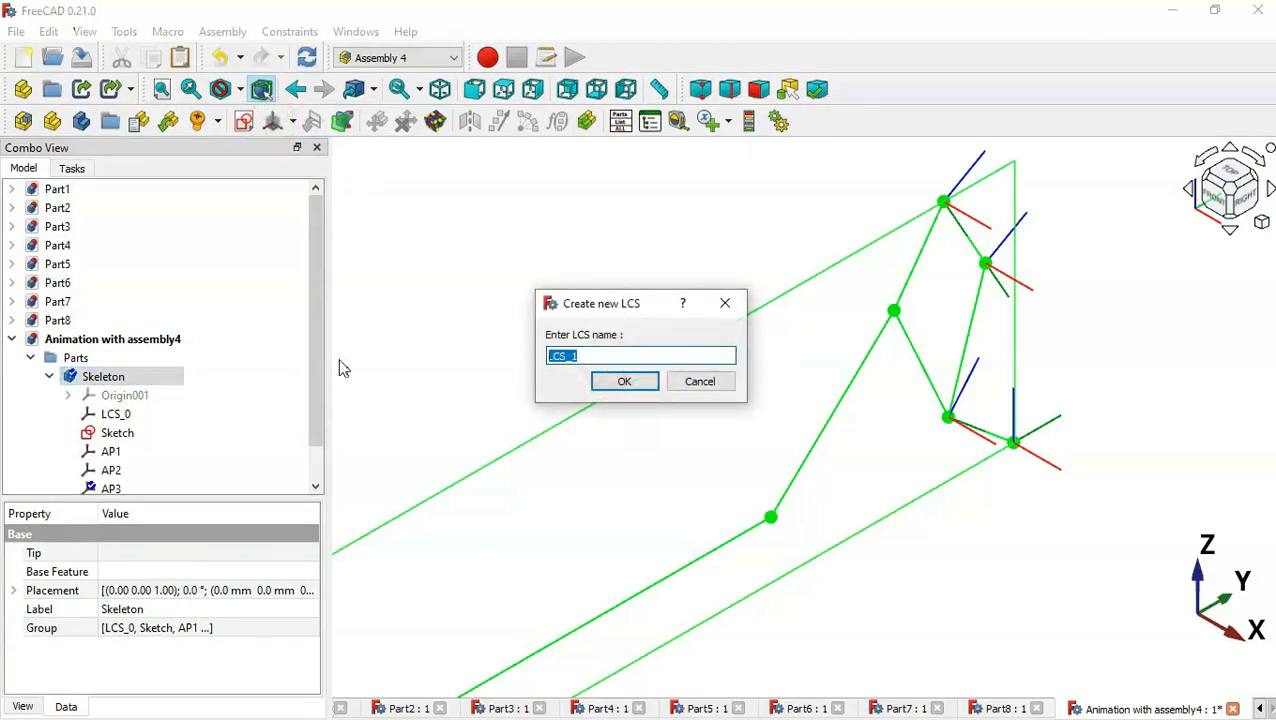
pyautogui.moveTo(314, 350); pyautogui.dragTo(314, 415)
pyautogui.click(314, 403)
pyautogui.write('AP4')
pyautogui.click(612, 381)
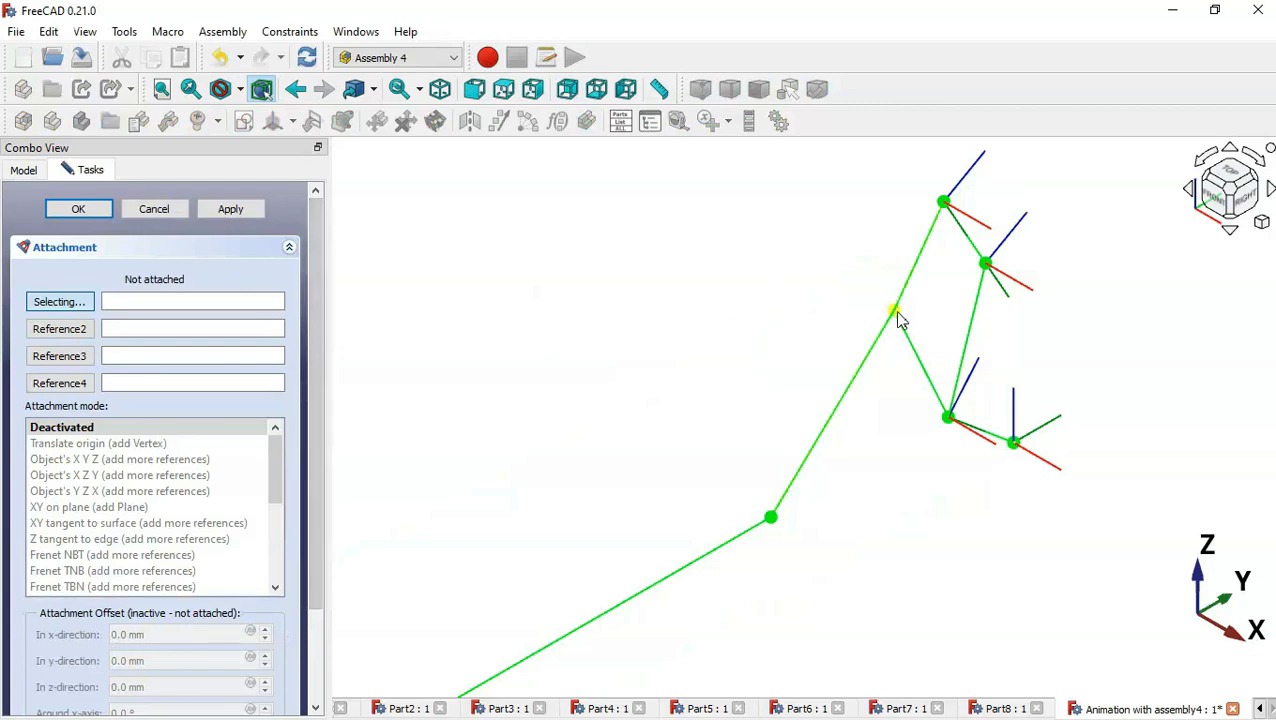
pyautogui.click(895, 312)
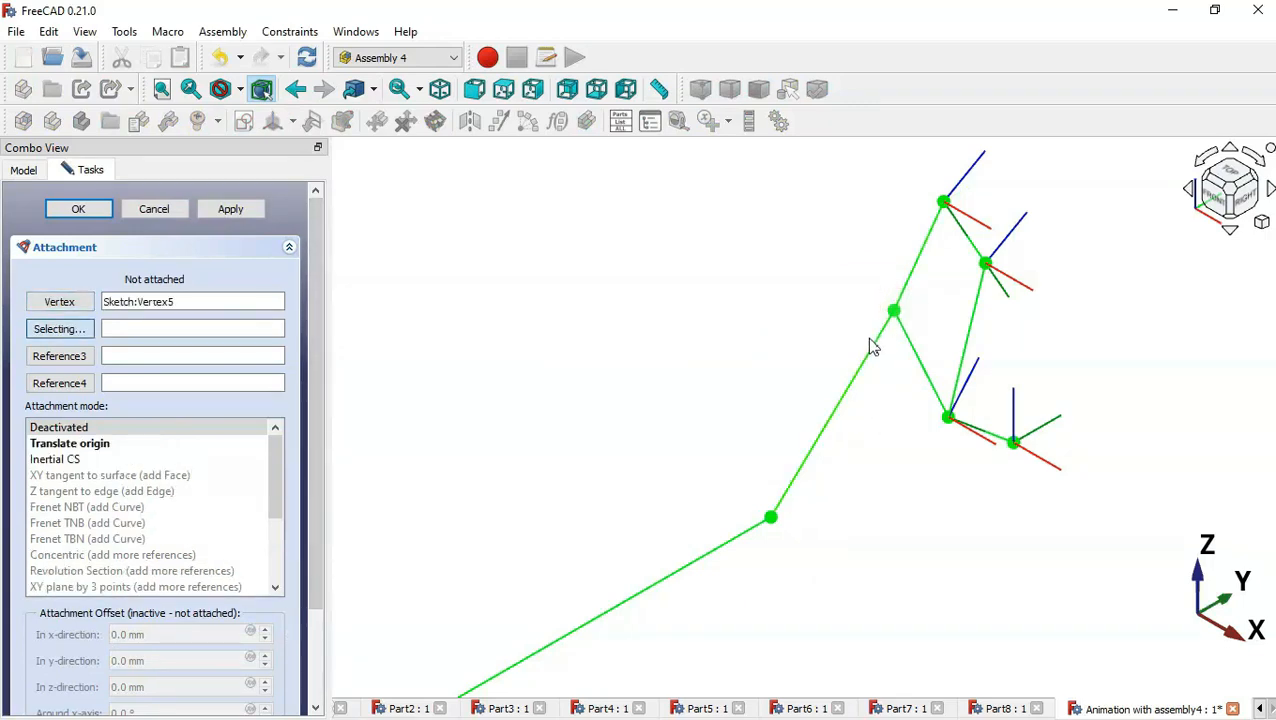
pyautogui.click(870, 347)
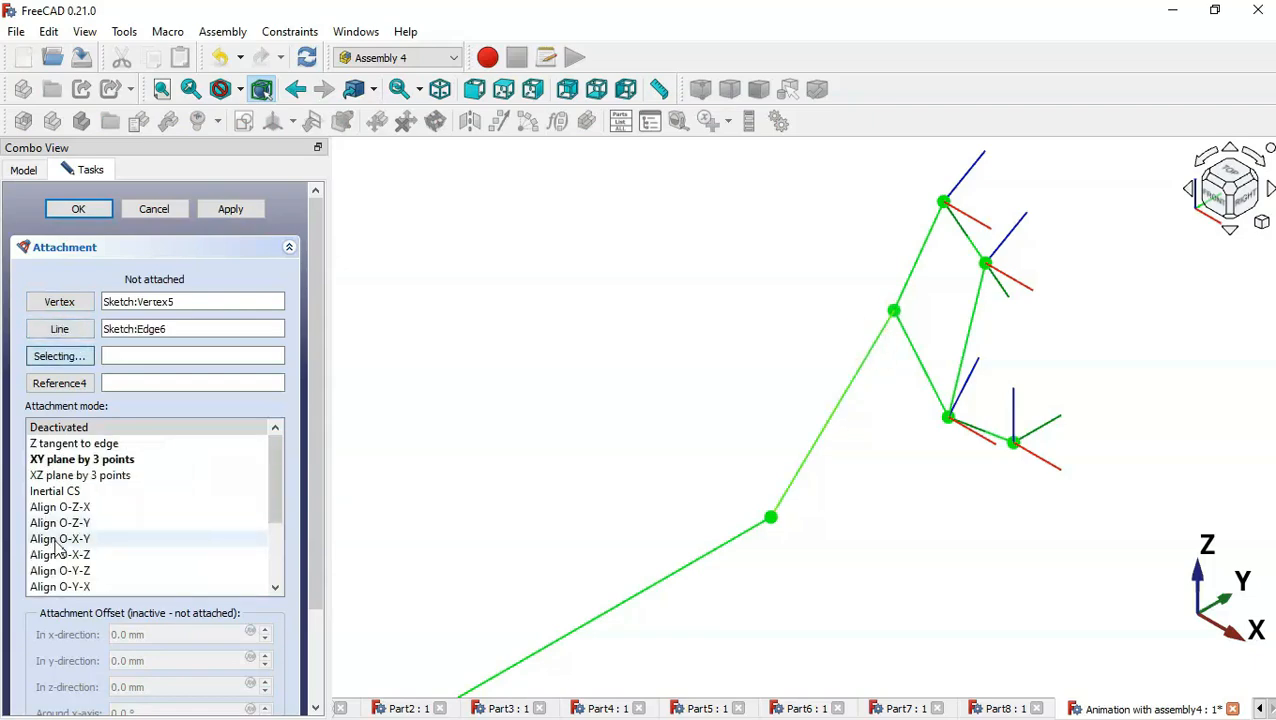
# Attach AP4 with mode Align O-X-Y and an offset rotation of 90° around the z-axis
pyautogui.click(88, 539)
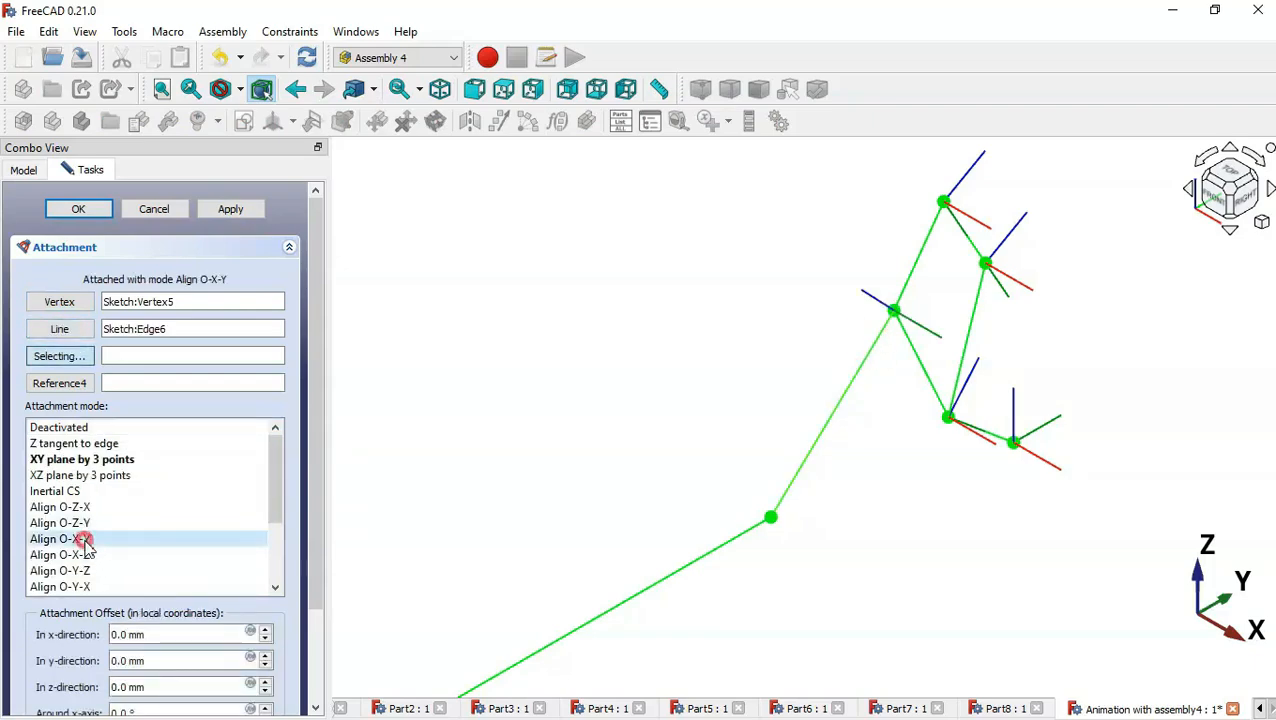
pyautogui.moveTo(314, 483); pyautogui.dragTo(314, 612)
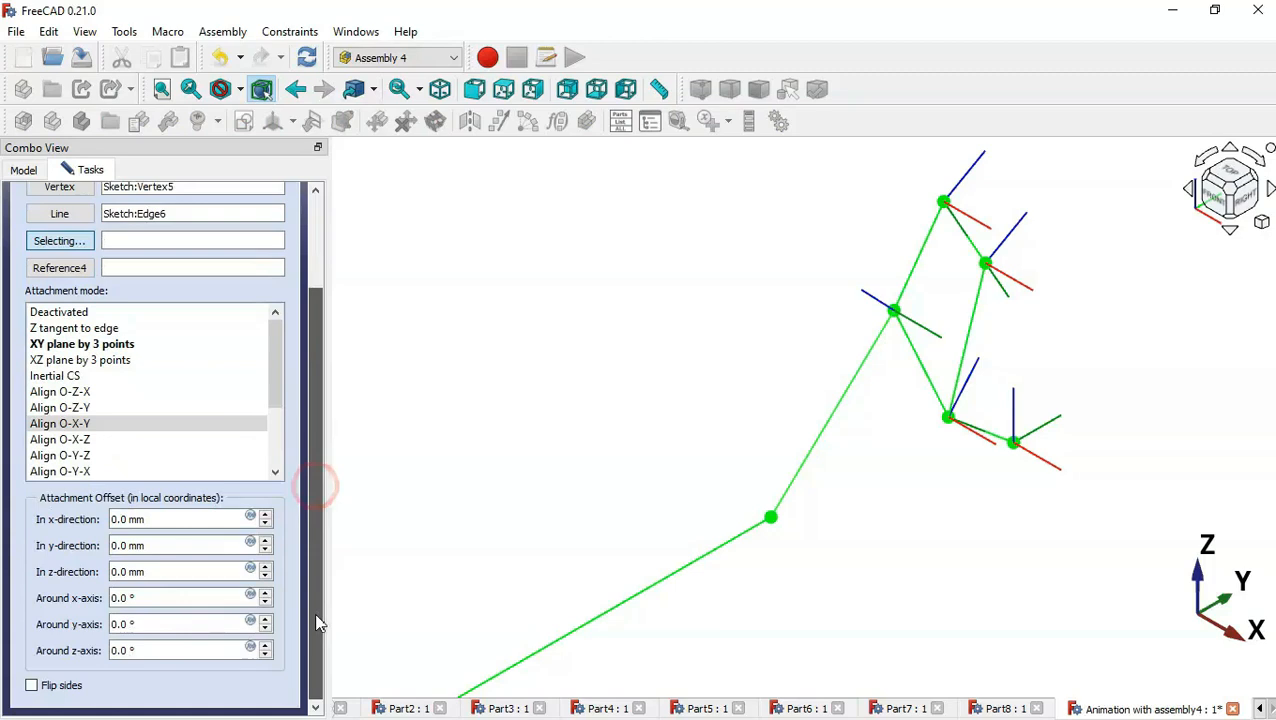
pyautogui.click(152, 653)
pyautogui.scroll(2, 154, 653)
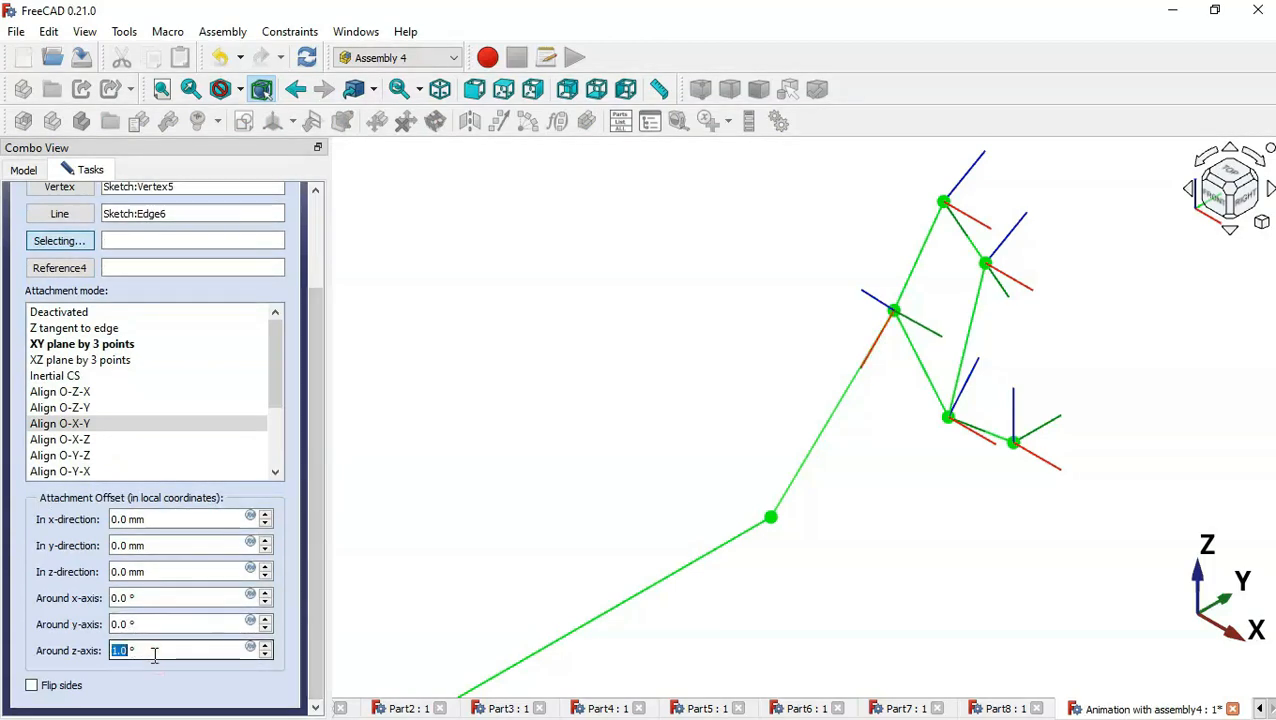
pyautogui.write('90')
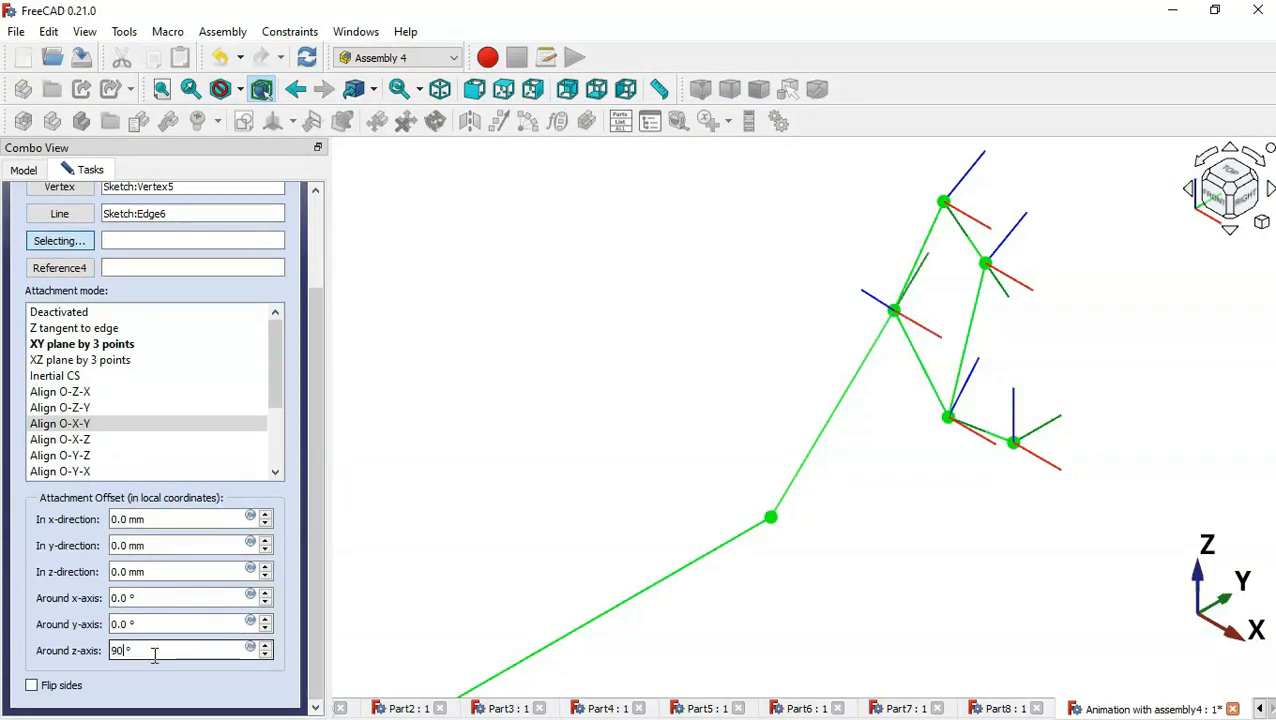
pyautogui.moveTo(314, 613); pyautogui.dragTo(314, 498)
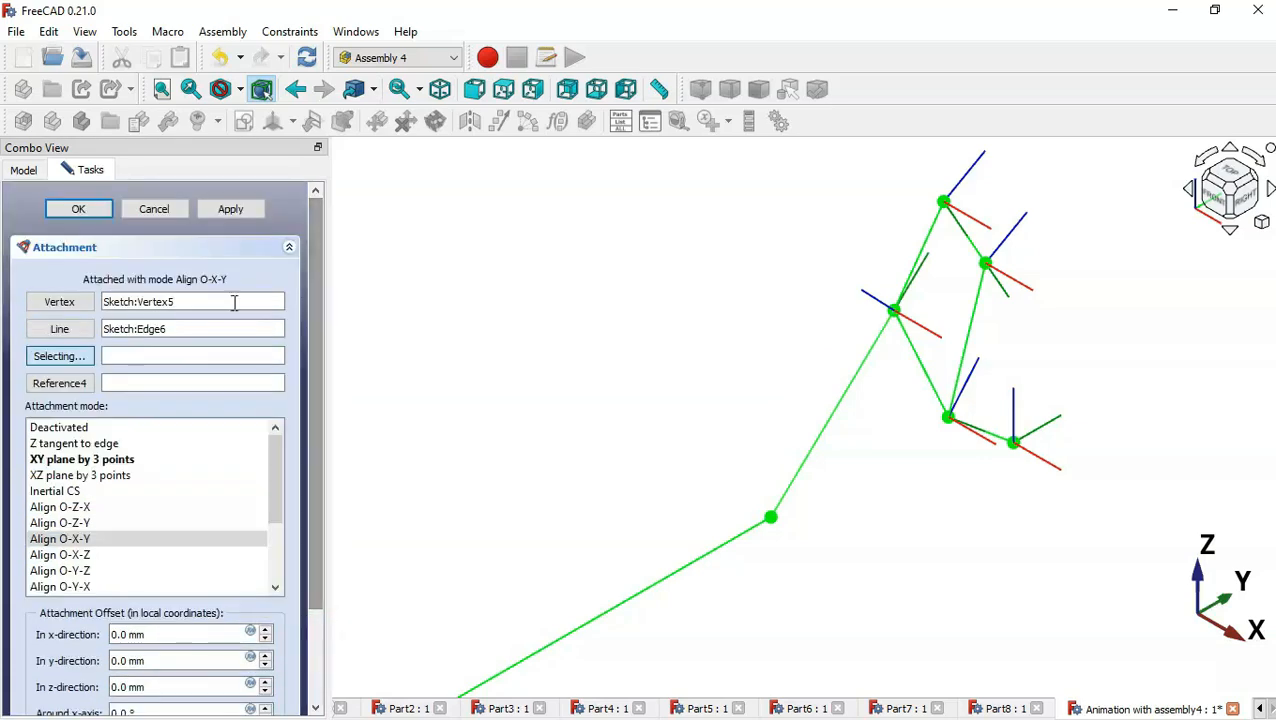
pyautogui.click(82, 210)
# Create a local coordinate system named AP5 in the Skeleton, referencing sketch Vertex6 and the long outer line, Edge5
pyautogui.scroll(-1, 313, 340)
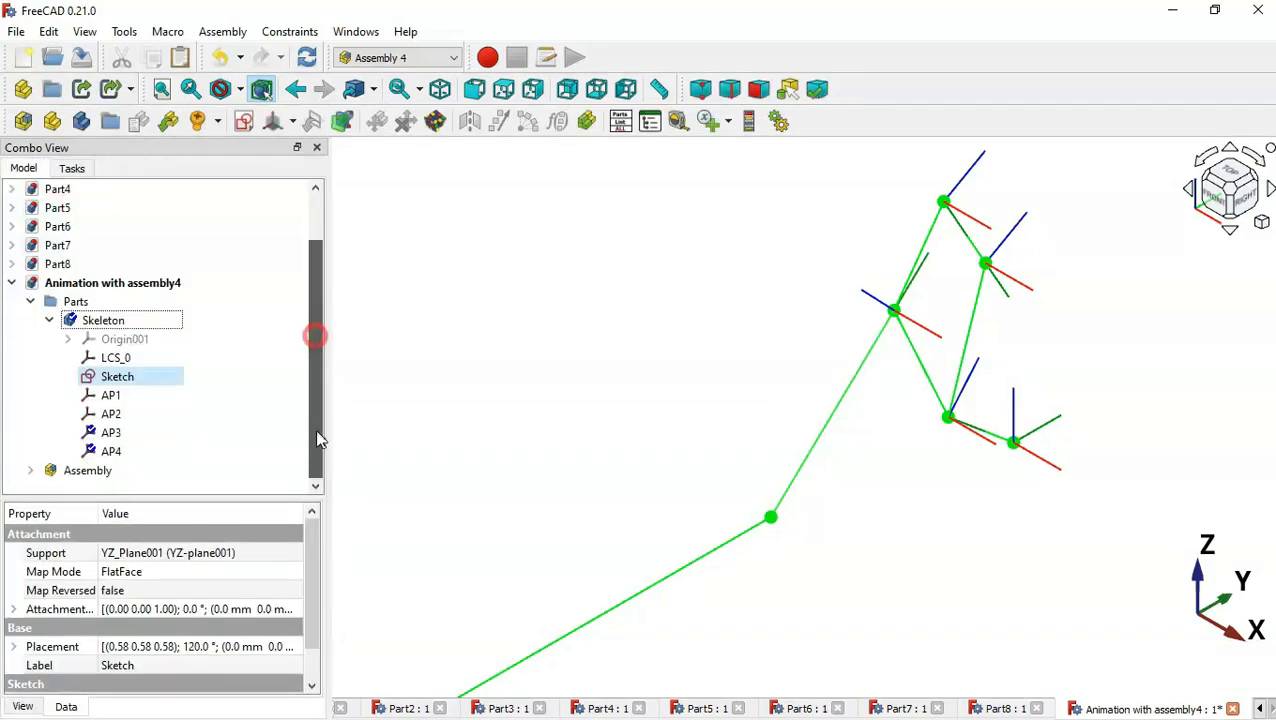
pyautogui.click(170, 321)
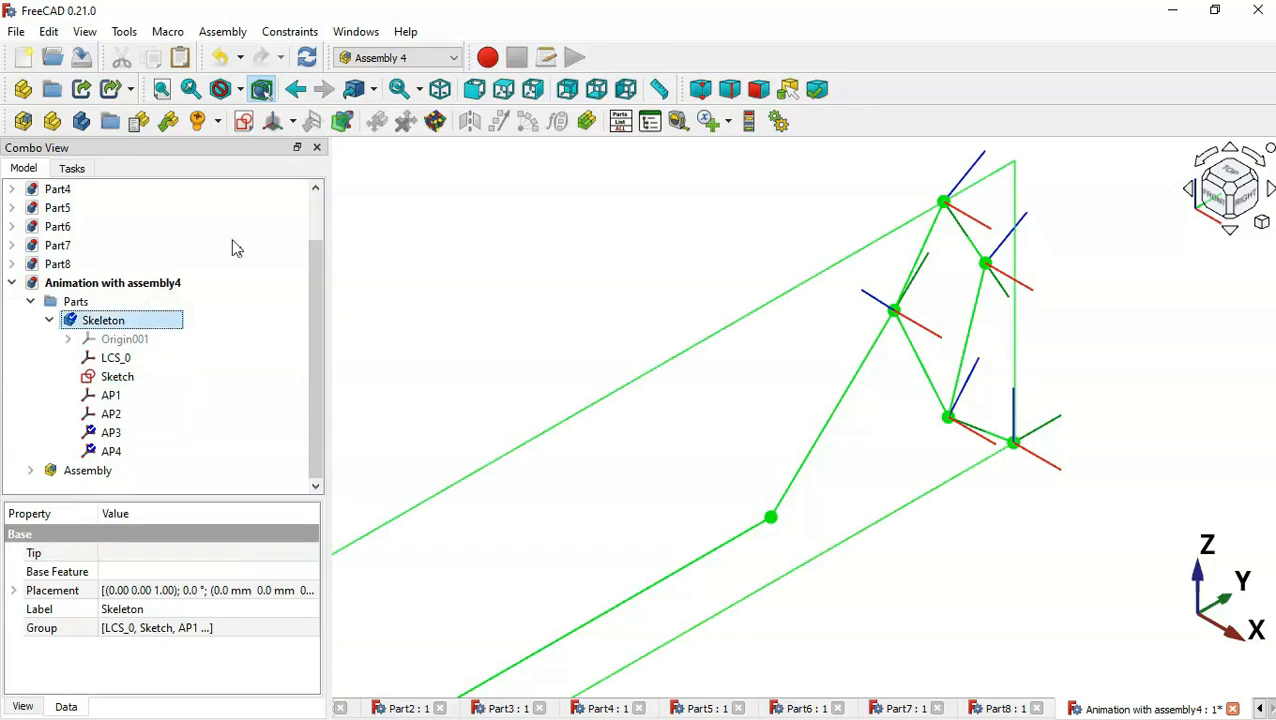
pyautogui.click(273, 122)
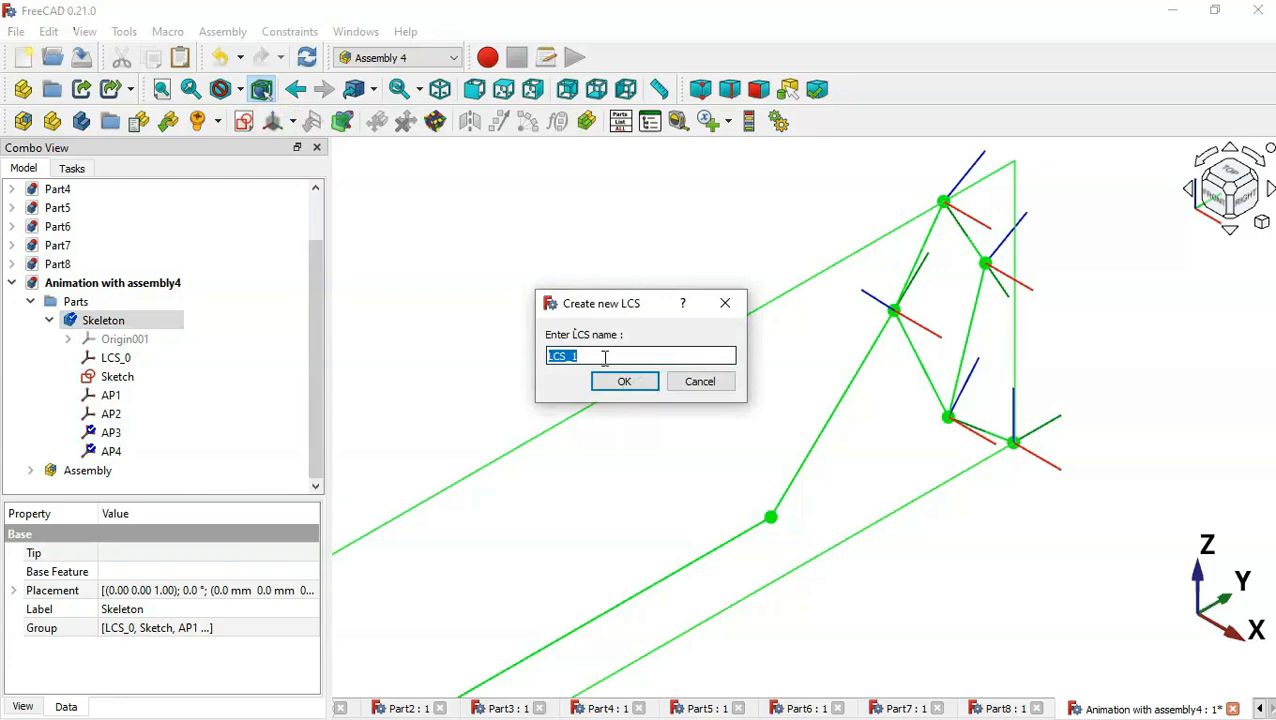
pyautogui.write('AP5')
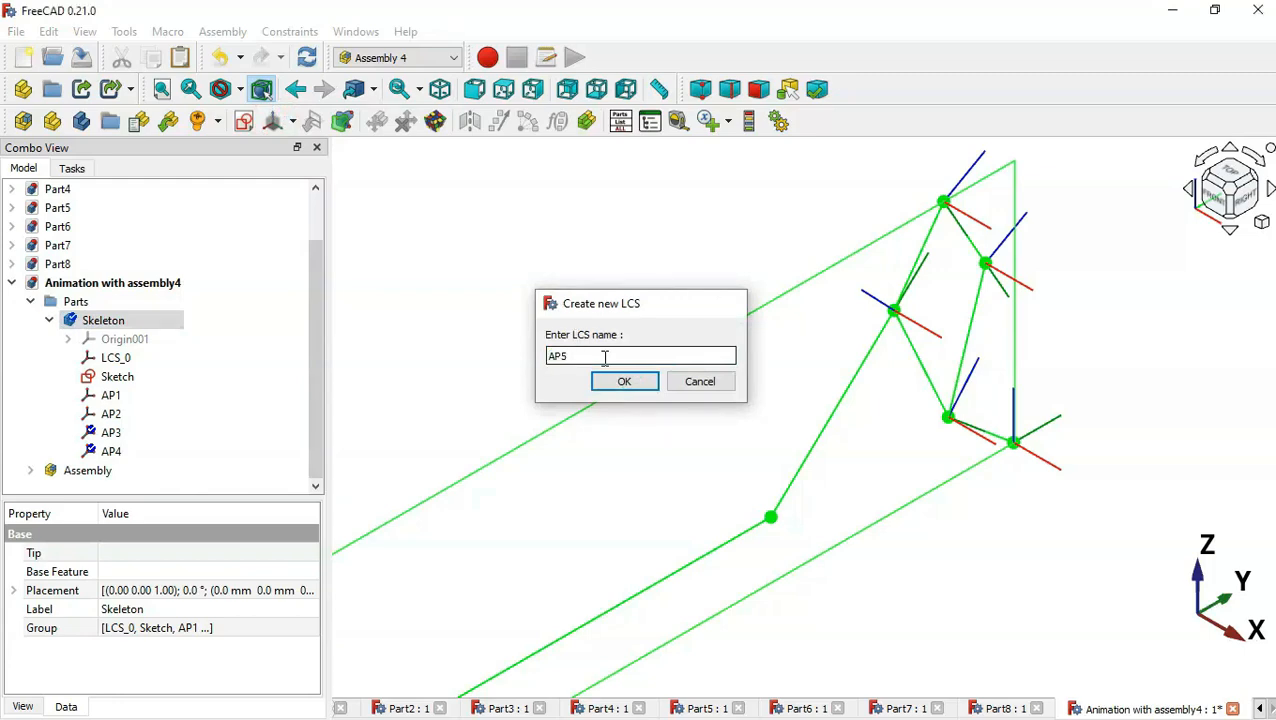
pyautogui.press('Return')
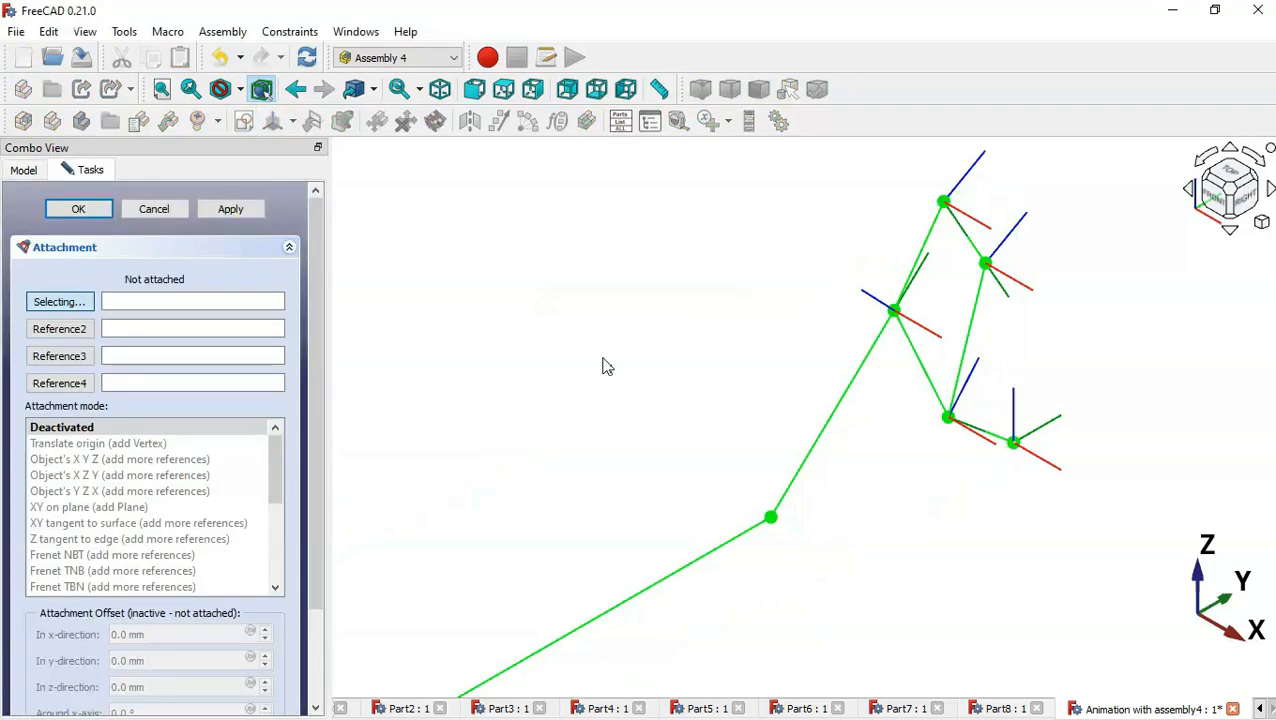
pyautogui.click(776, 522)
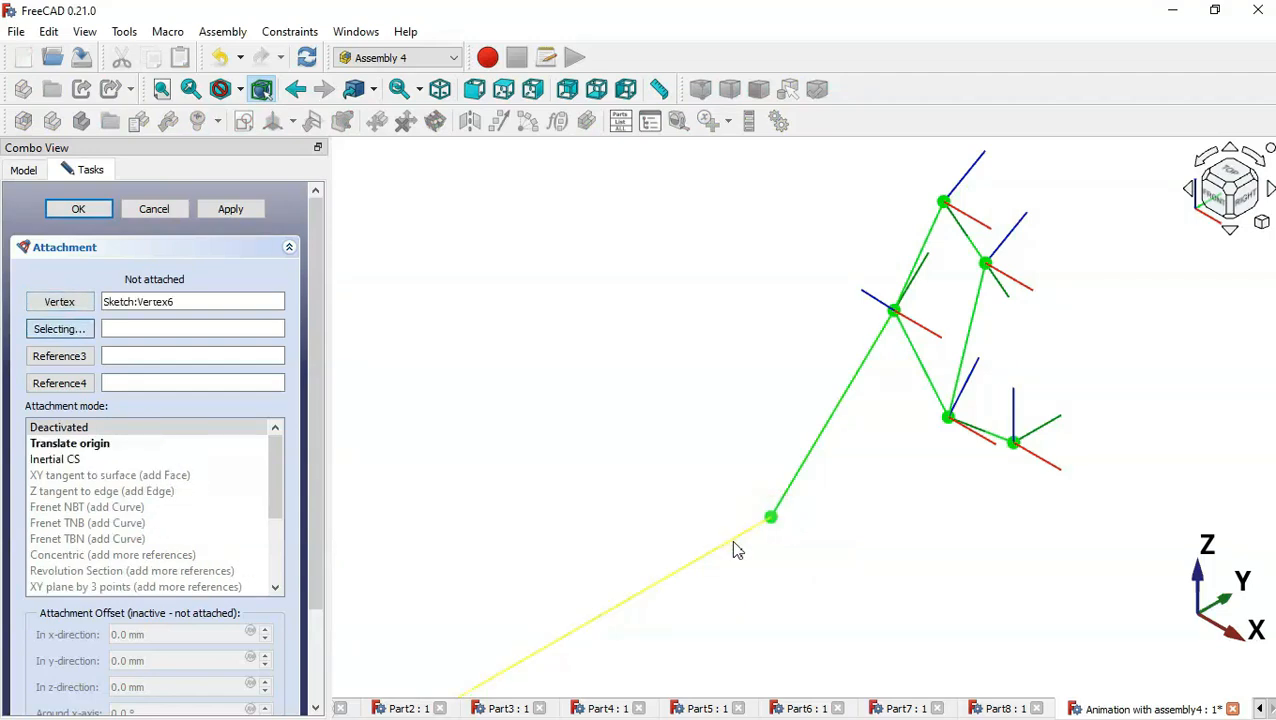
pyautogui.click(733, 543)
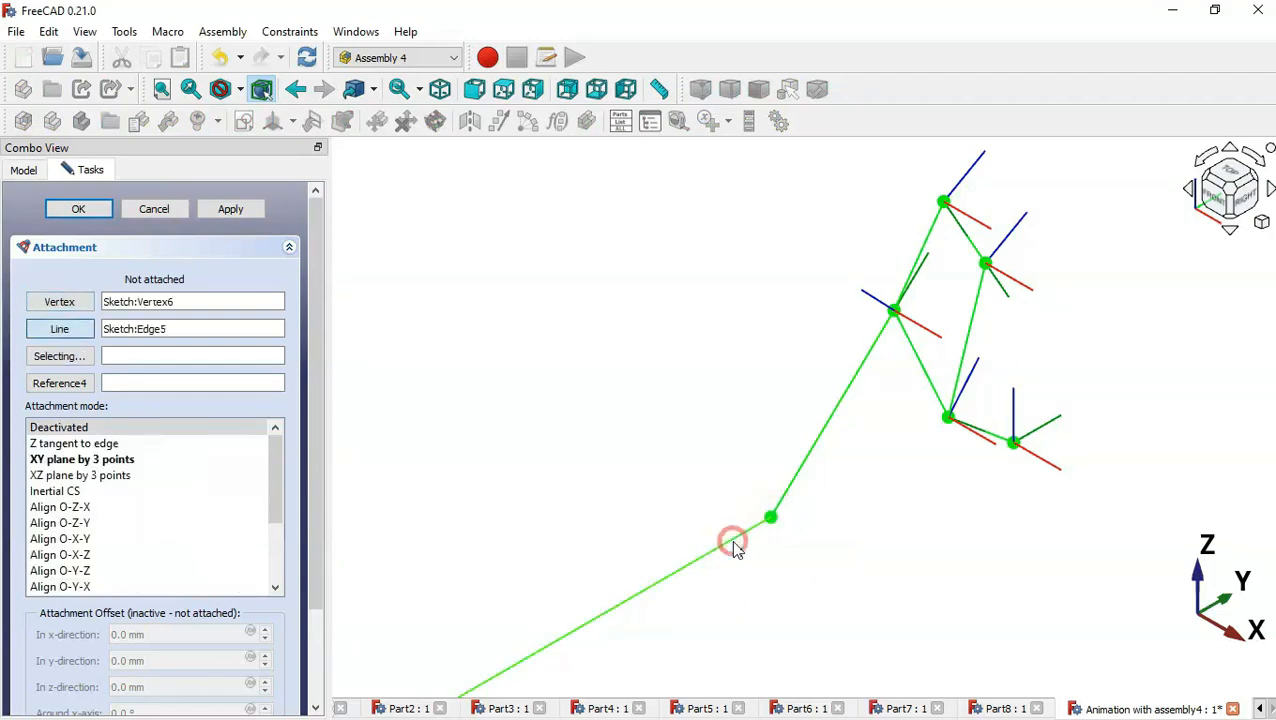
# Attach AP5 with mode Align O-X-Y and a 90° offset rotation around the z-axis, and enlarge the model tree area
pyautogui.click(108, 540)
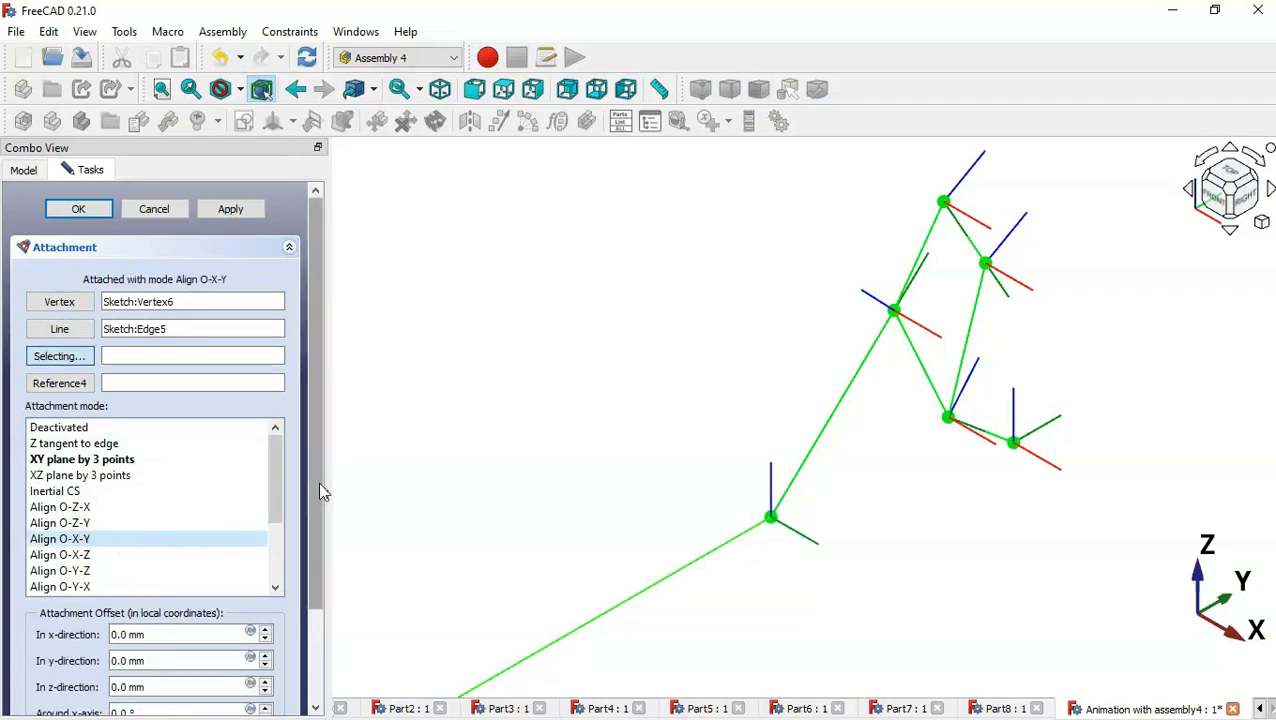
pyautogui.scroll(-3, 318, 481)
pyautogui.click(191, 650)
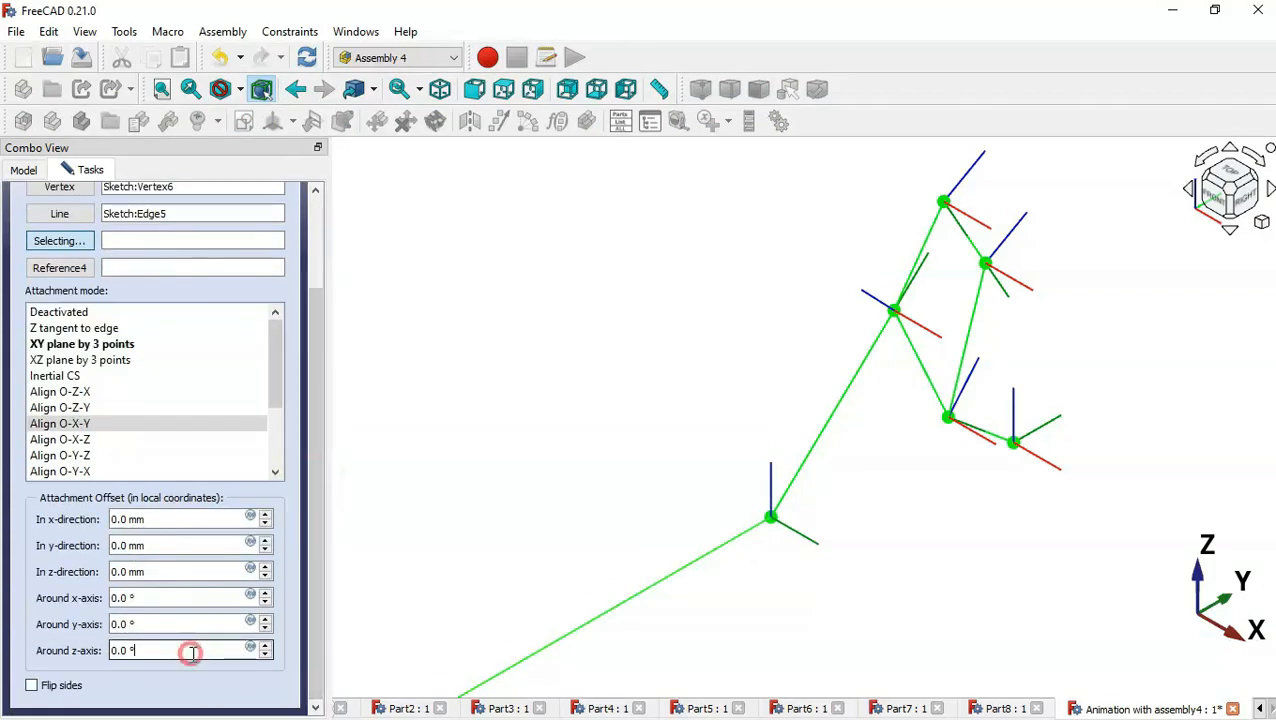
pyautogui.scroll(1, 193, 654)
pyautogui.write('90')
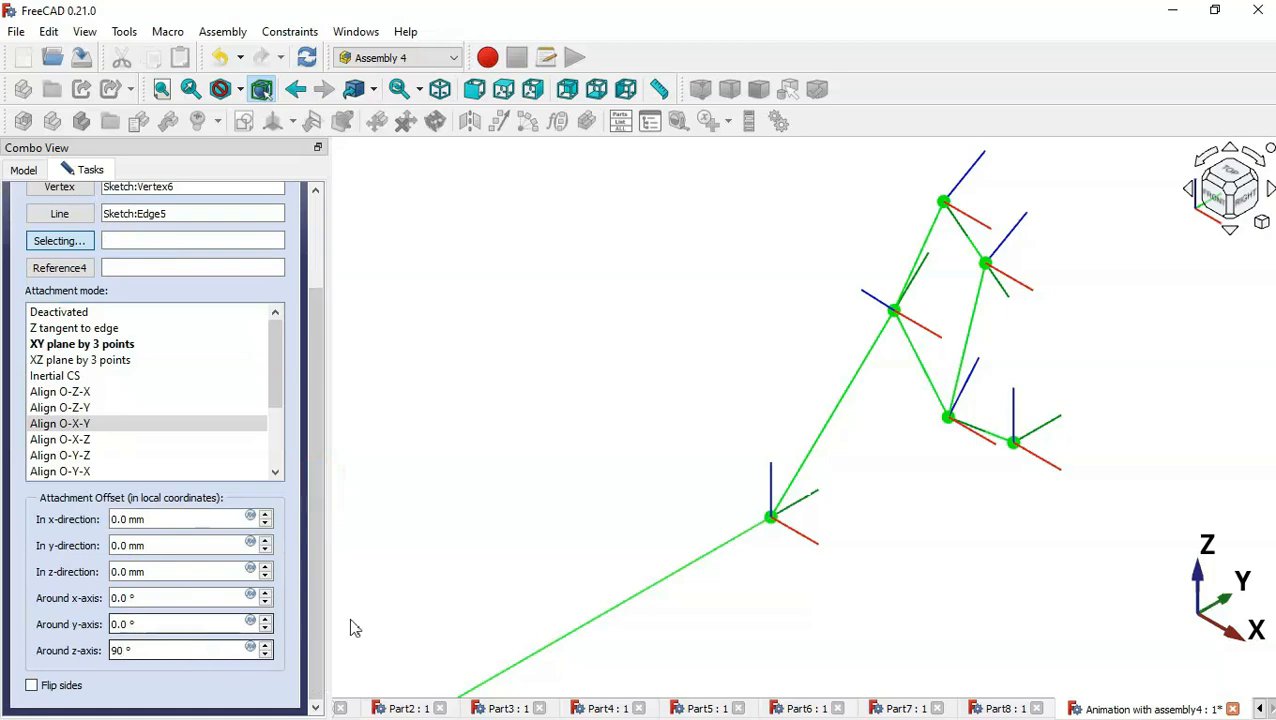
pyautogui.moveTo(318, 608); pyautogui.dragTo(322, 433)
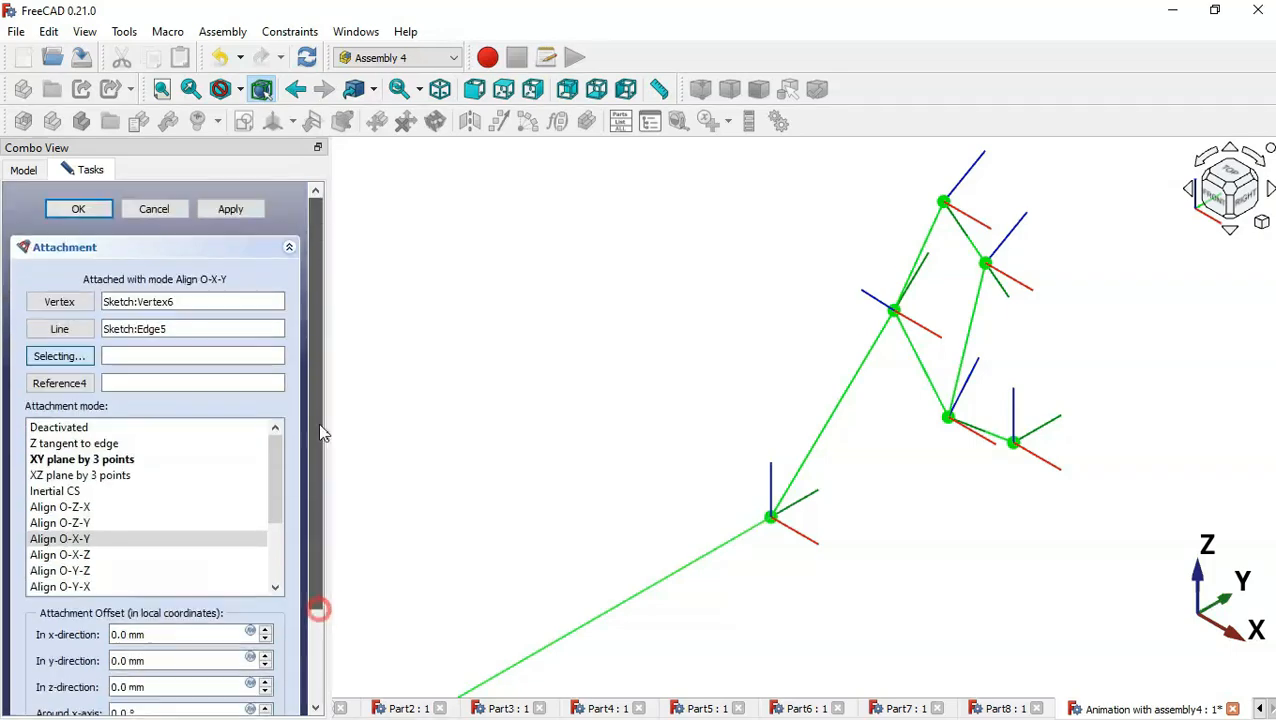
pyautogui.click(100, 212)
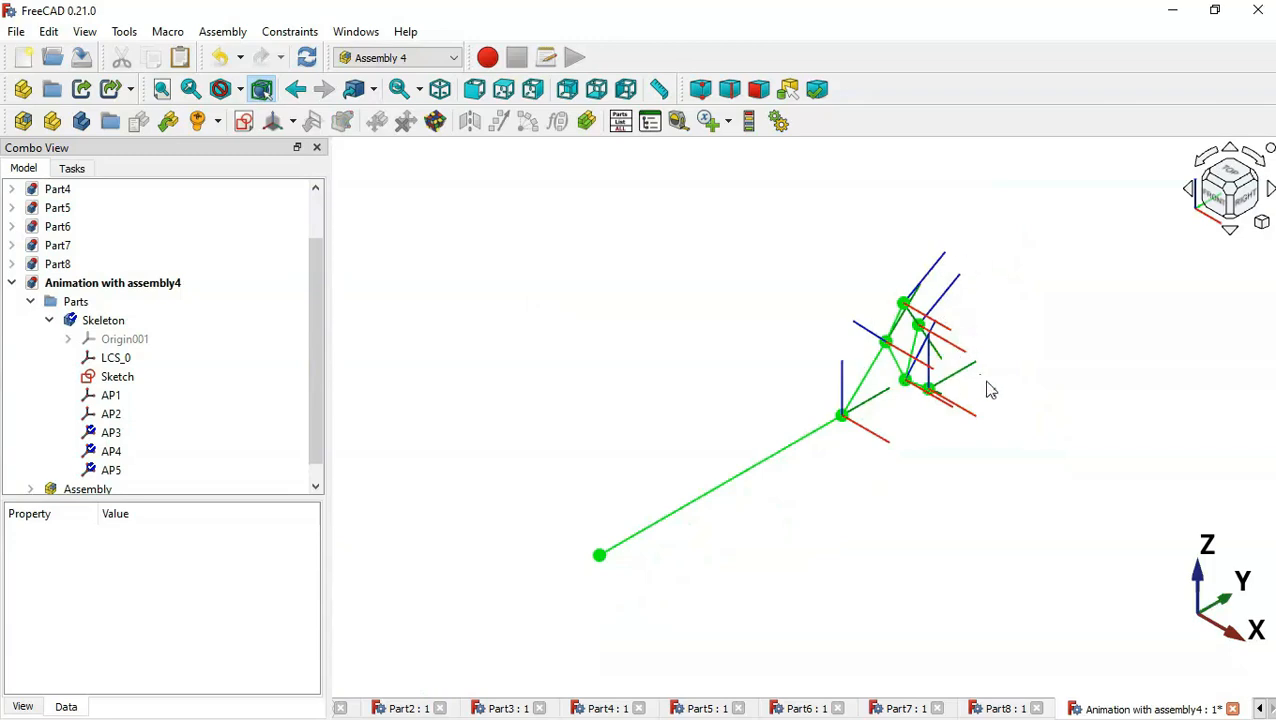
pyautogui.click(986, 485)
pyautogui.moveTo(259, 498); pyautogui.dragTo(264, 558)
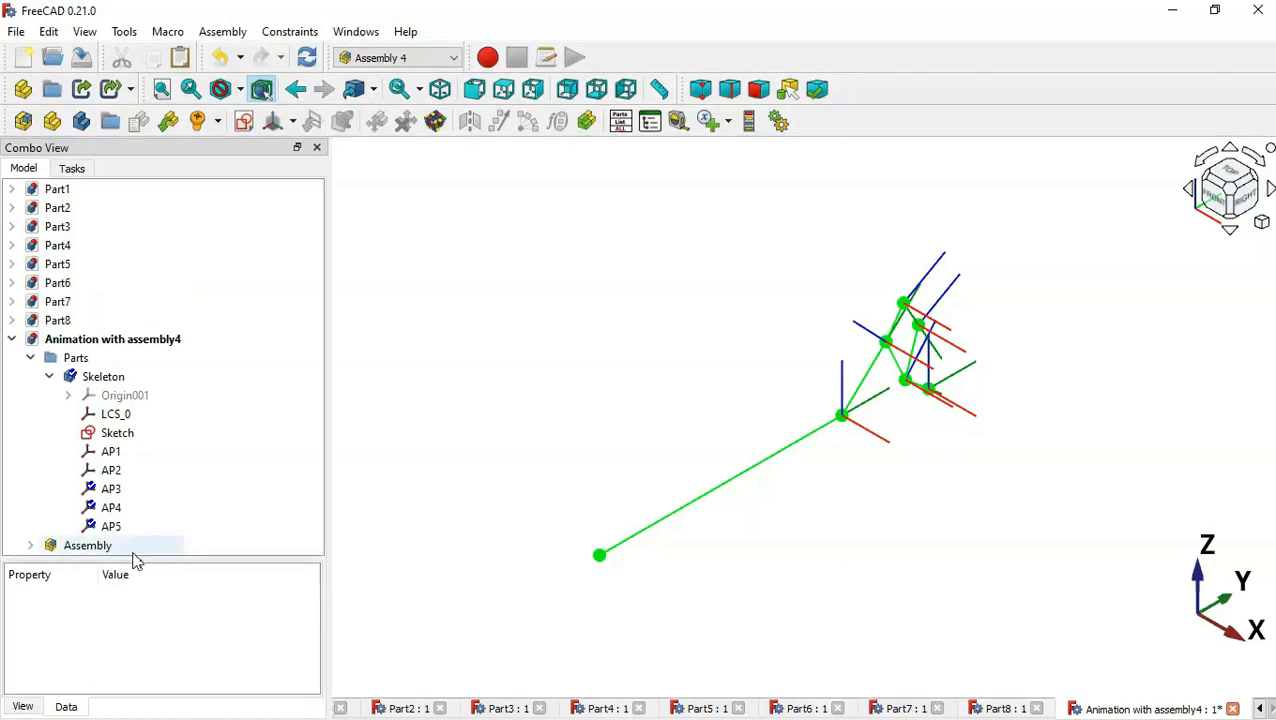
# Collapse the Skeleton and Parts branches of the model tree and insert the Skeleton into the Assembly as a linked part
pyautogui.click(214, 497)
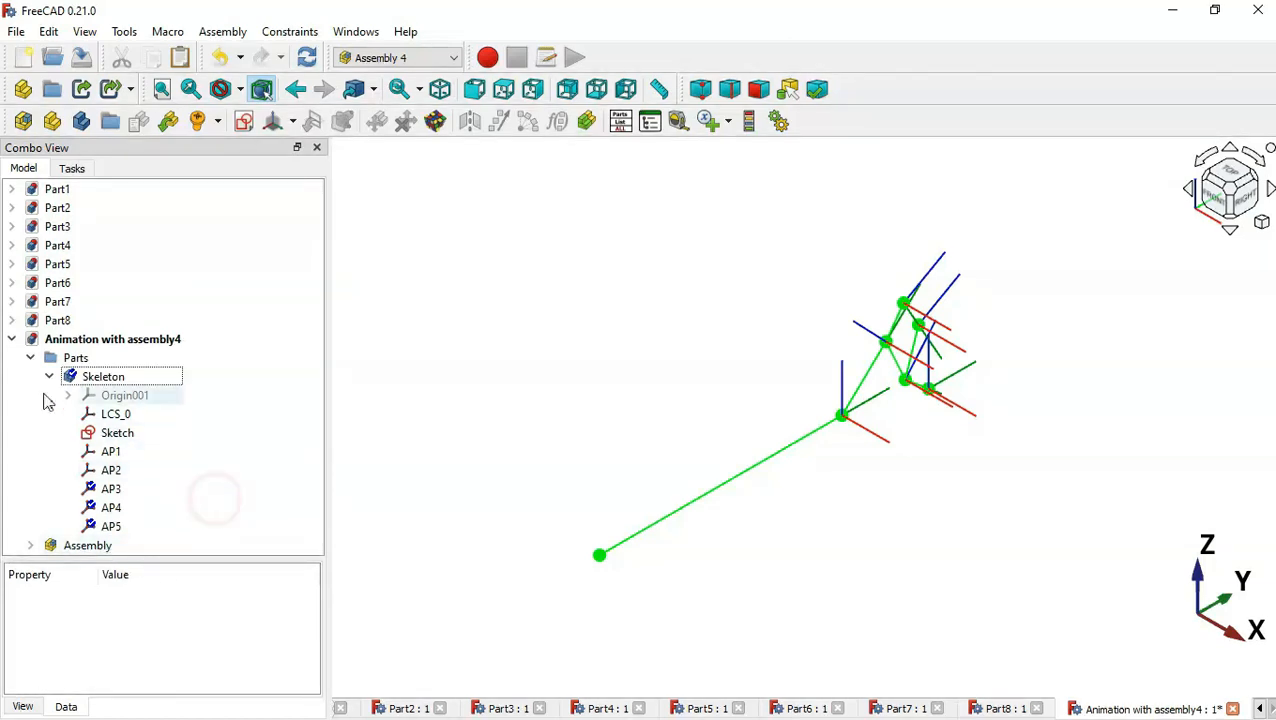
pyautogui.click(50, 381)
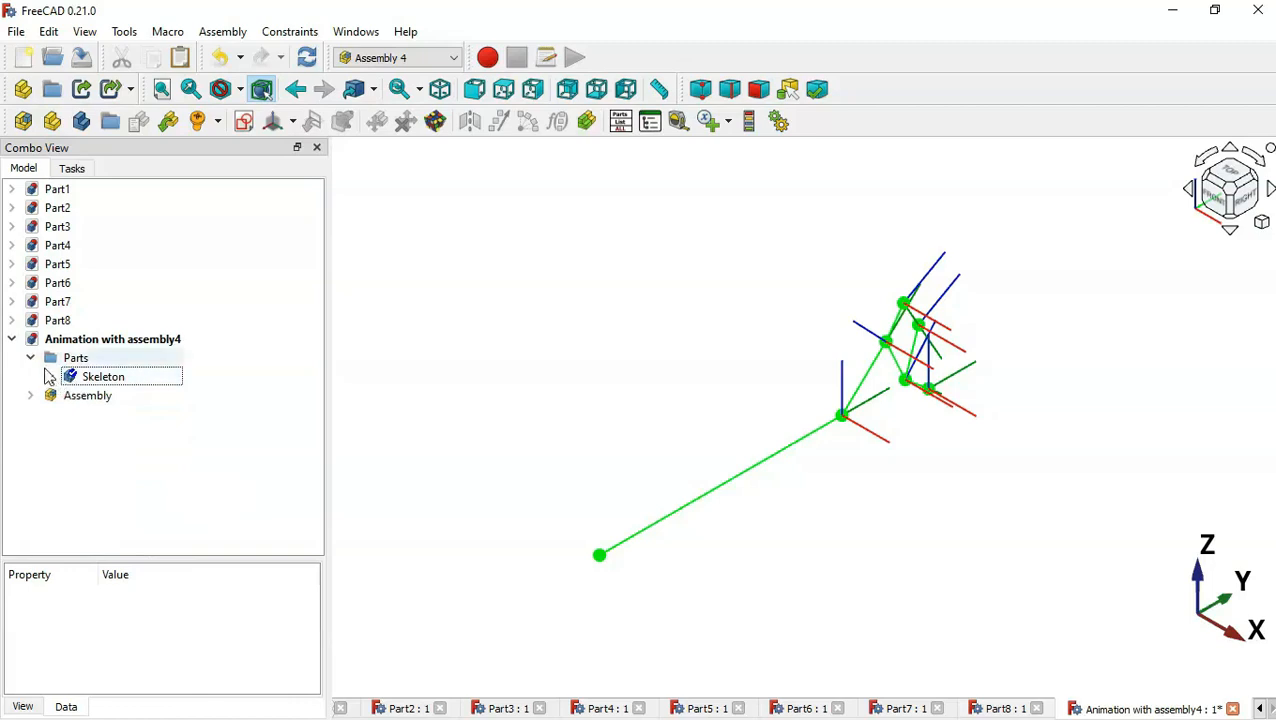
pyautogui.click(33, 362)
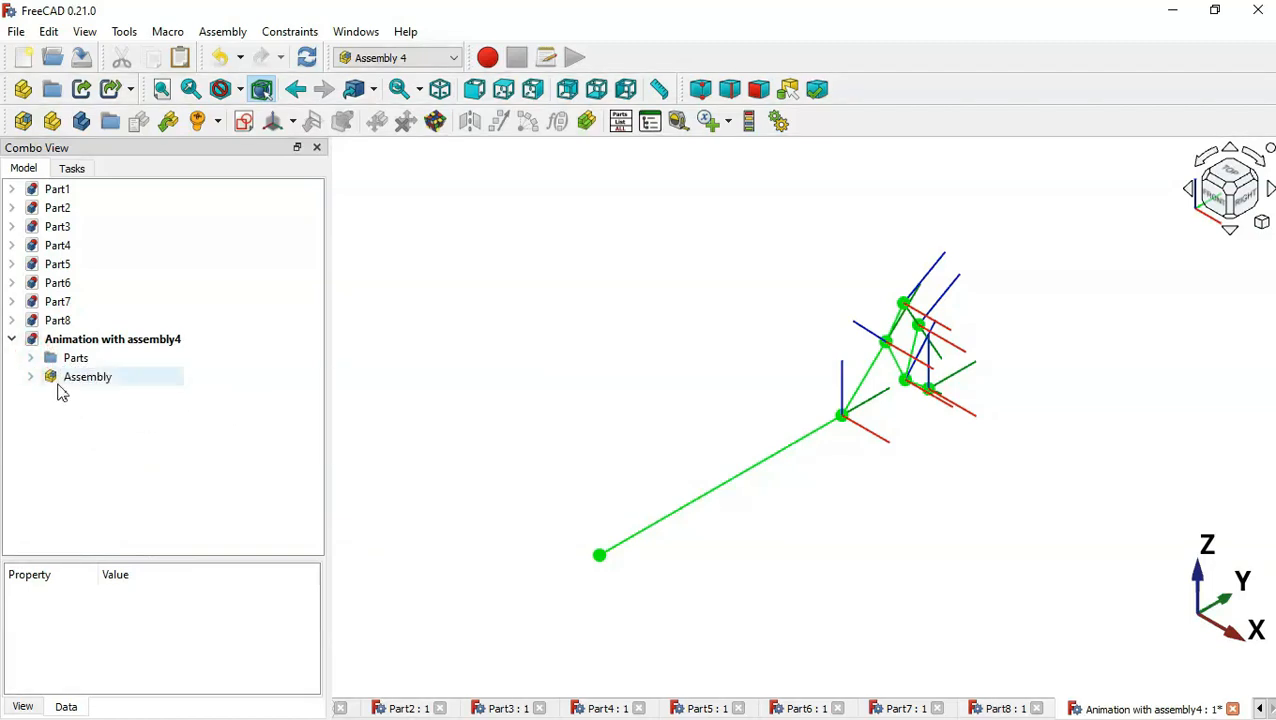
pyautogui.click(146, 419)
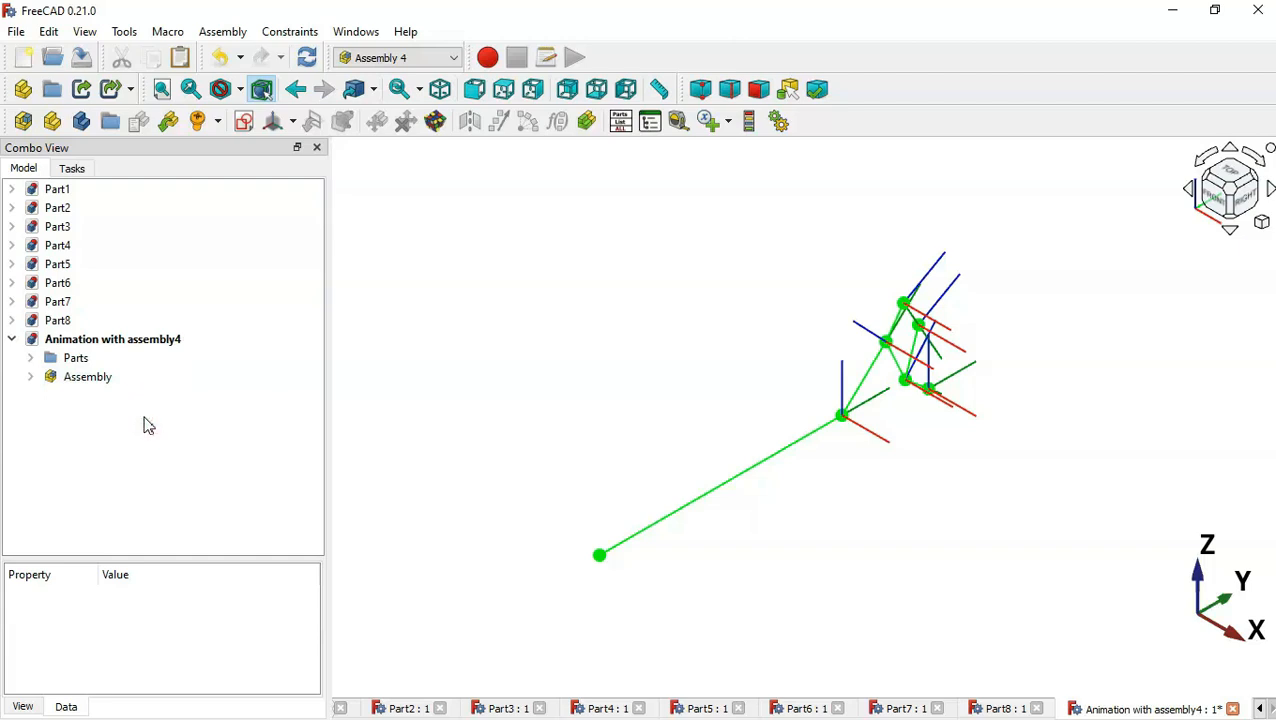
pyautogui.click(87, 378)
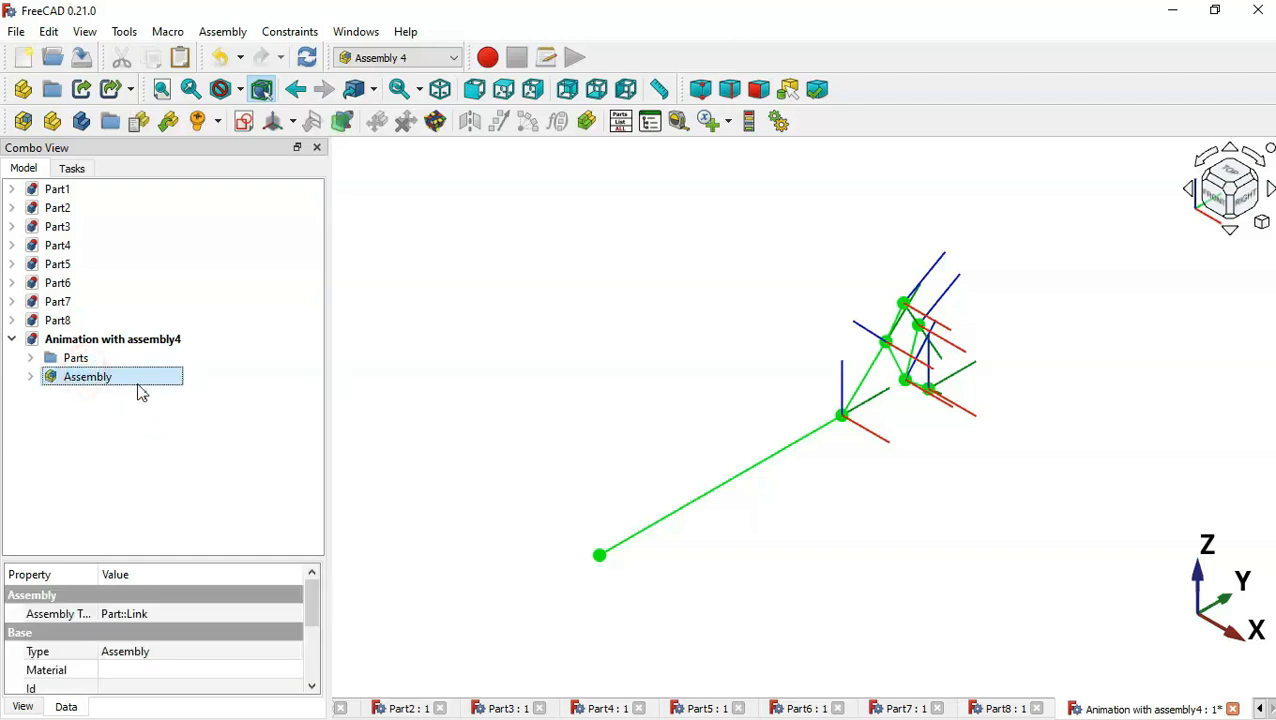
pyautogui.click(169, 122)
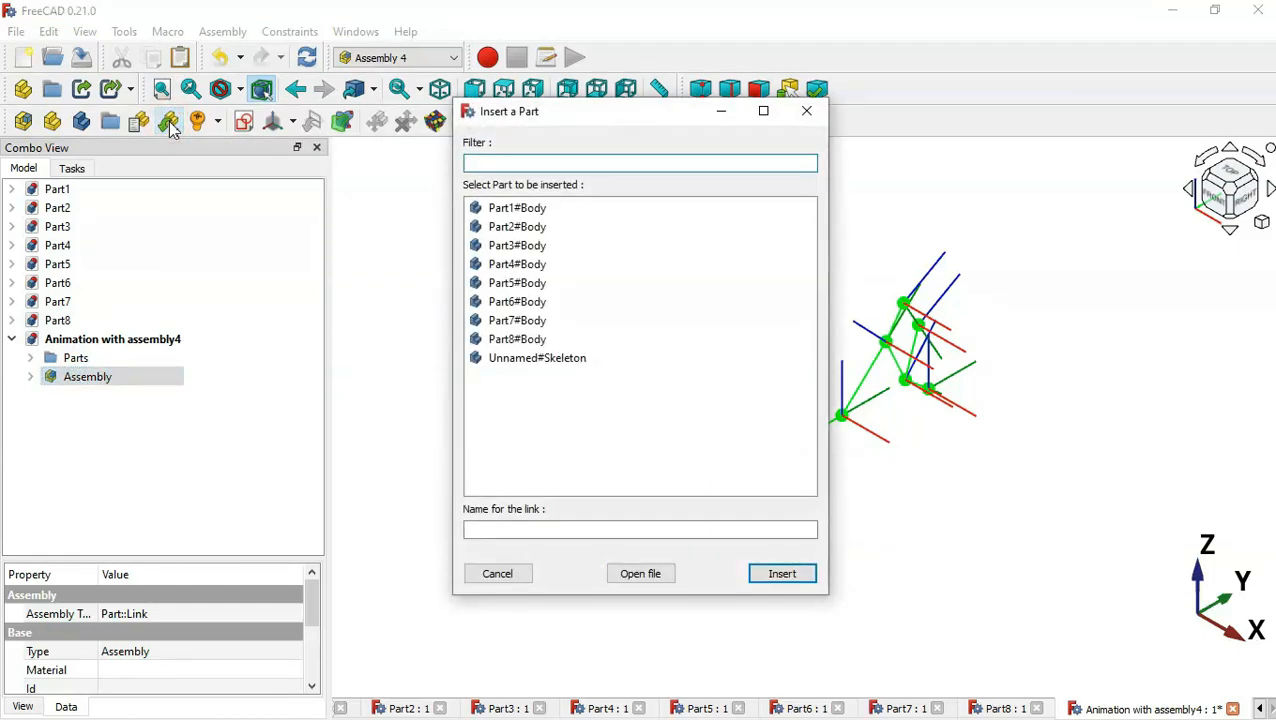
pyautogui.click(586, 368)
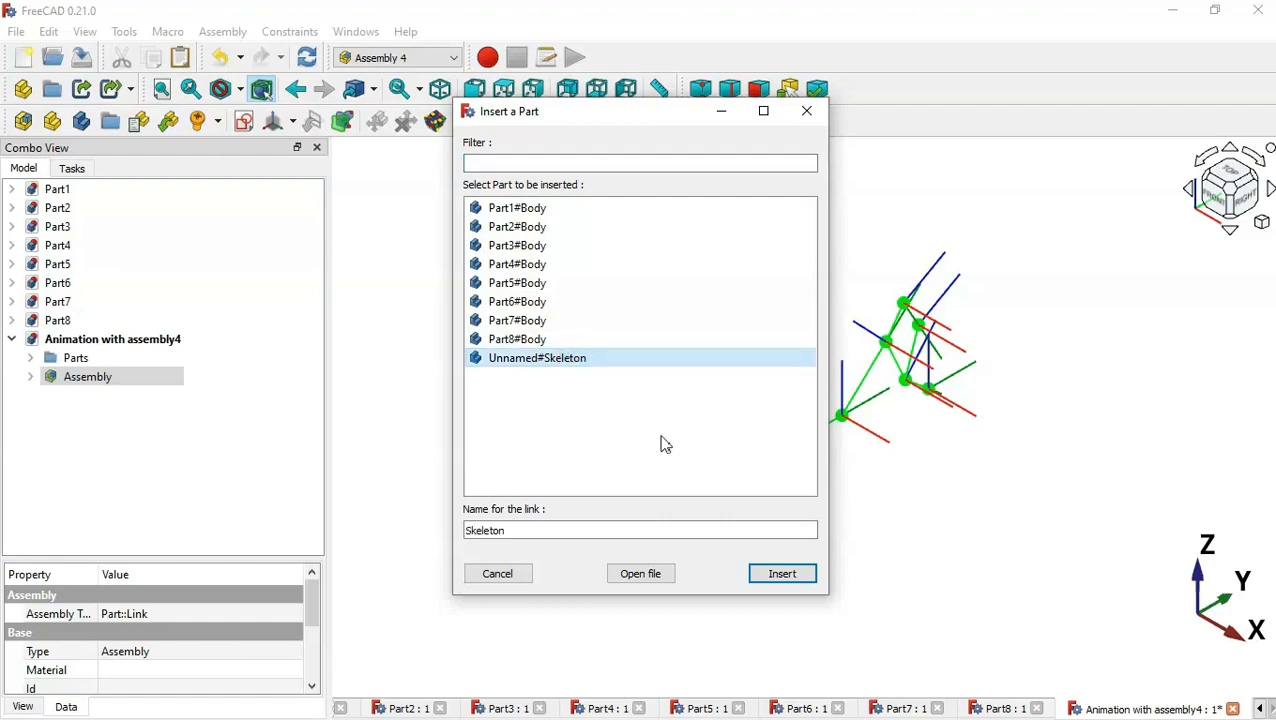
pyautogui.click(783, 577)
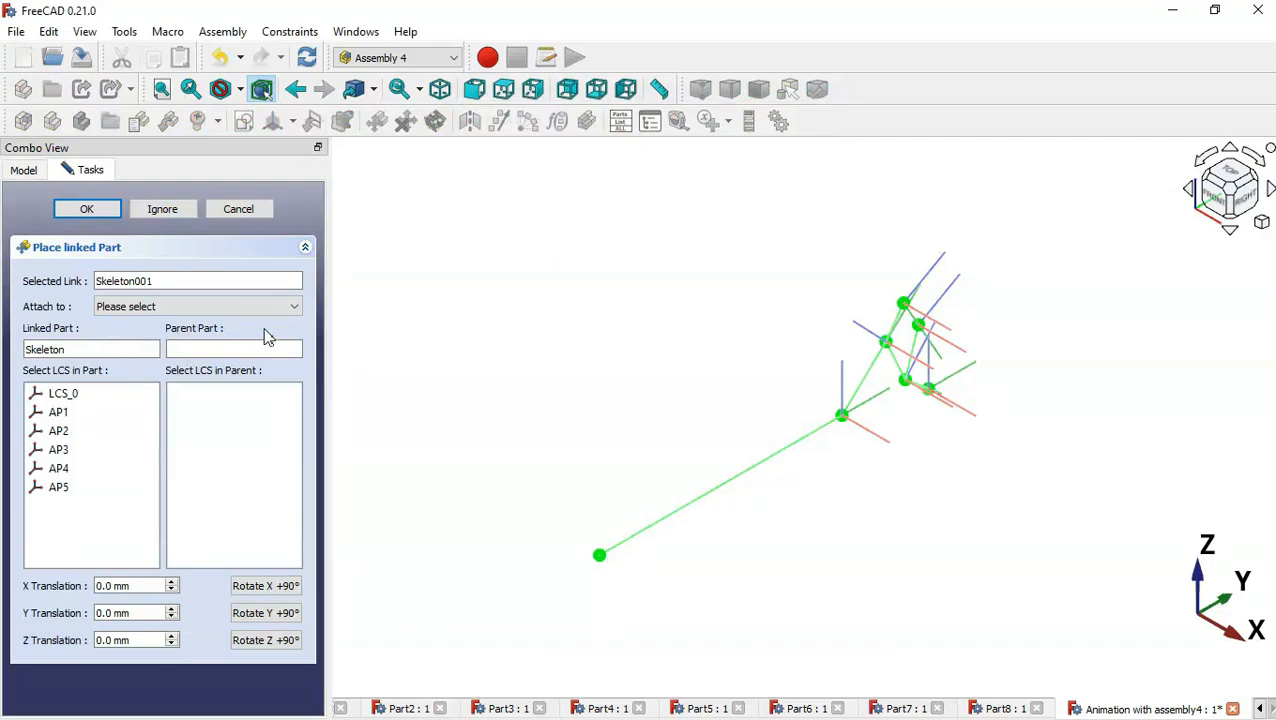
# Attach the linked Skeleton to the Parent Assembly, matching its LCS_0 to the assembly's LCS_Origin
pyautogui.click(168, 308)
pyautogui.click(207, 338)
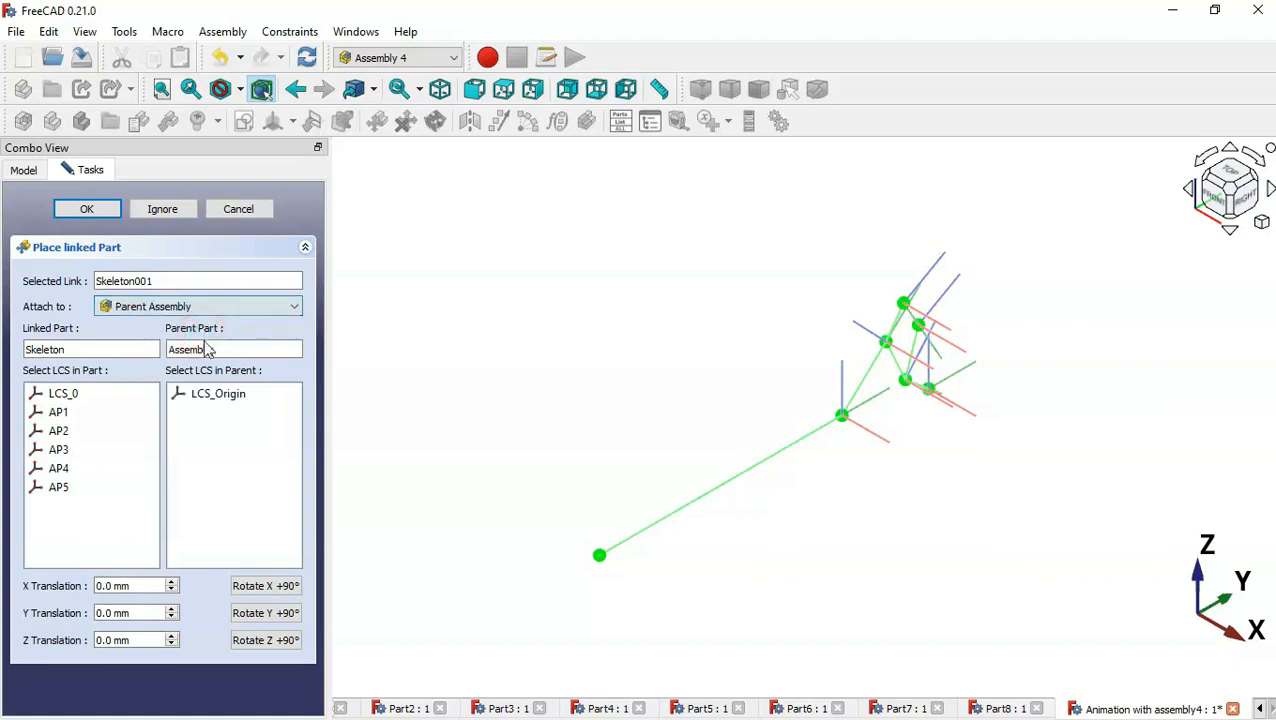
pyautogui.click(217, 396)
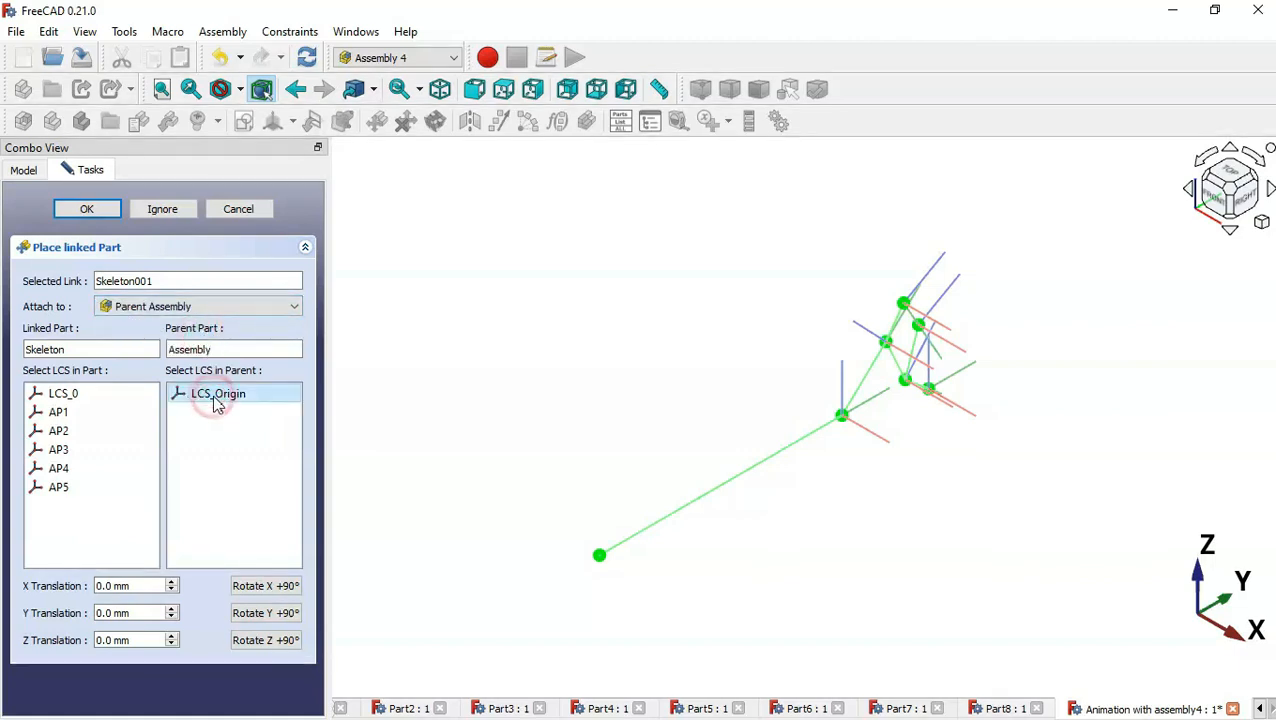
pyautogui.click(87, 401)
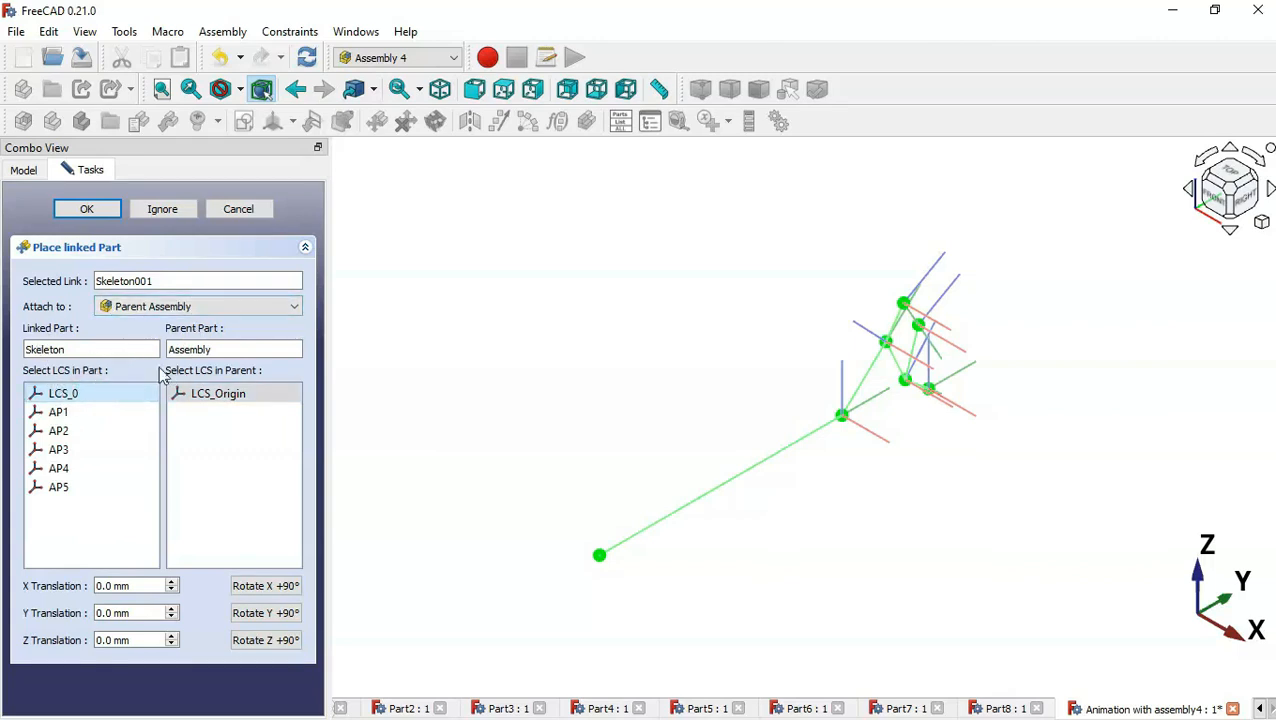
pyautogui.click(87, 210)
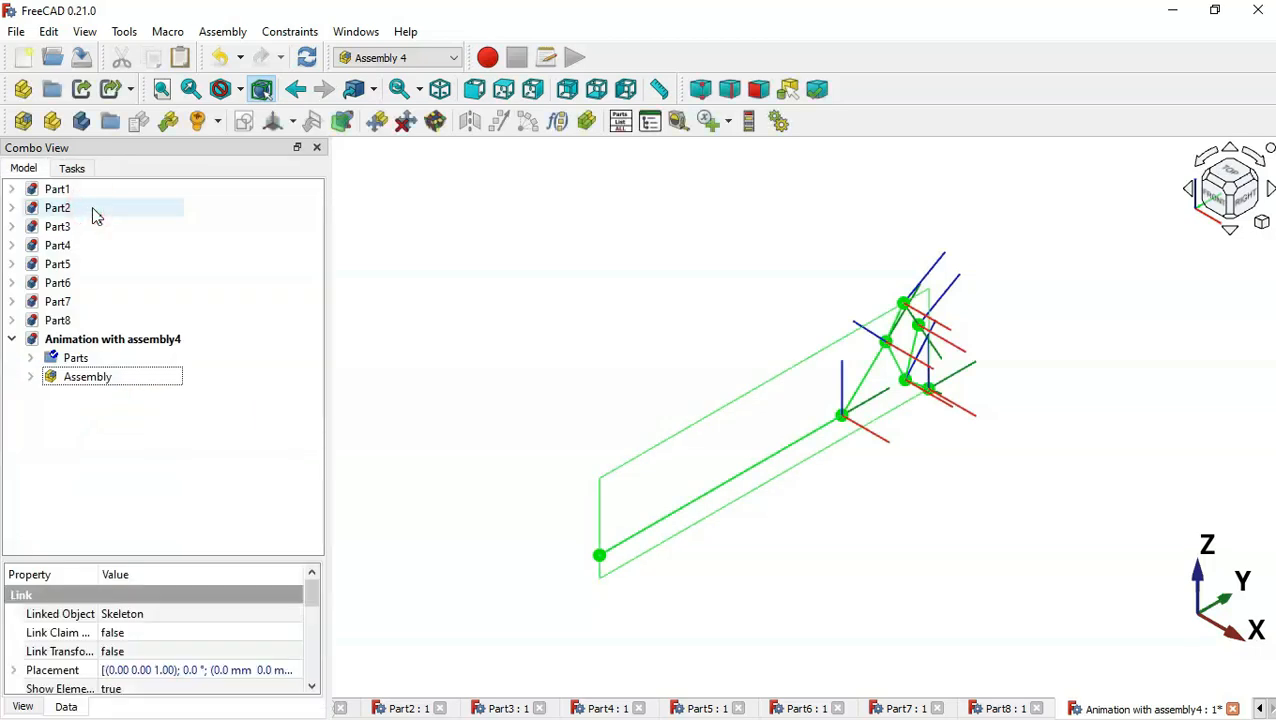
pyautogui.click(650, 352)
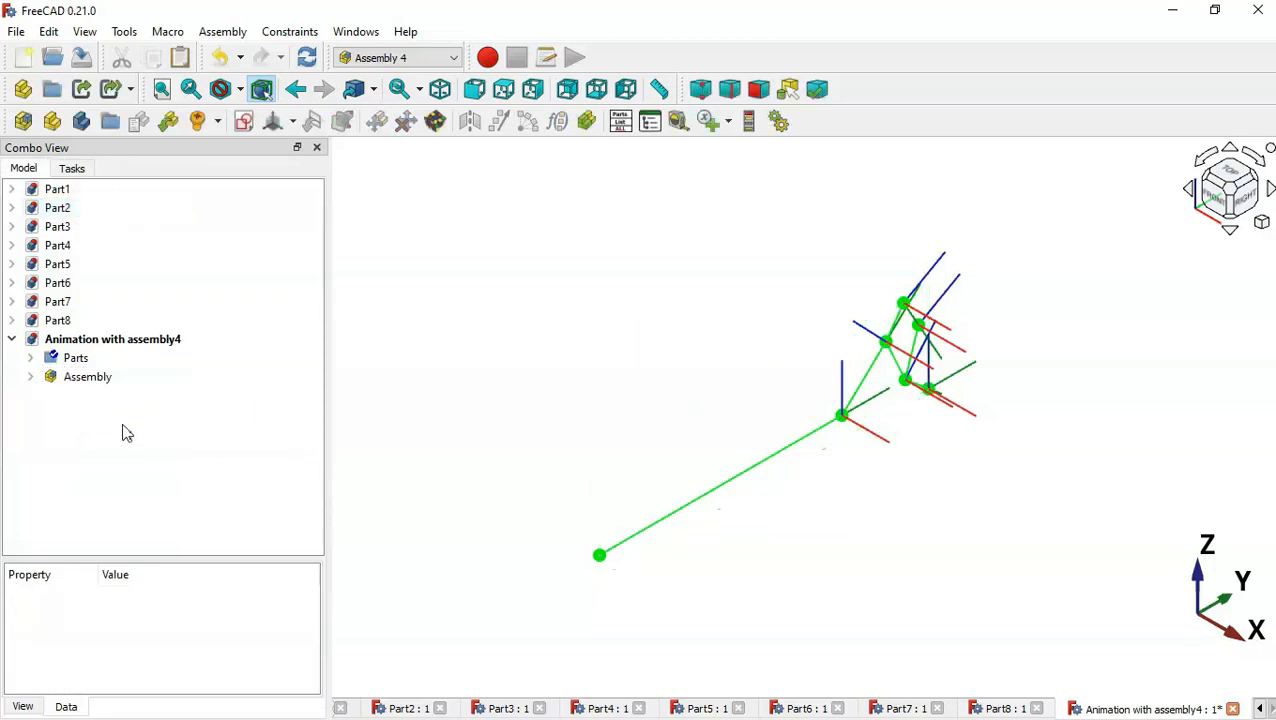
# Expand the Assembly and insert Part1#Body into it as a link named Part1
pyautogui.click(31, 381)
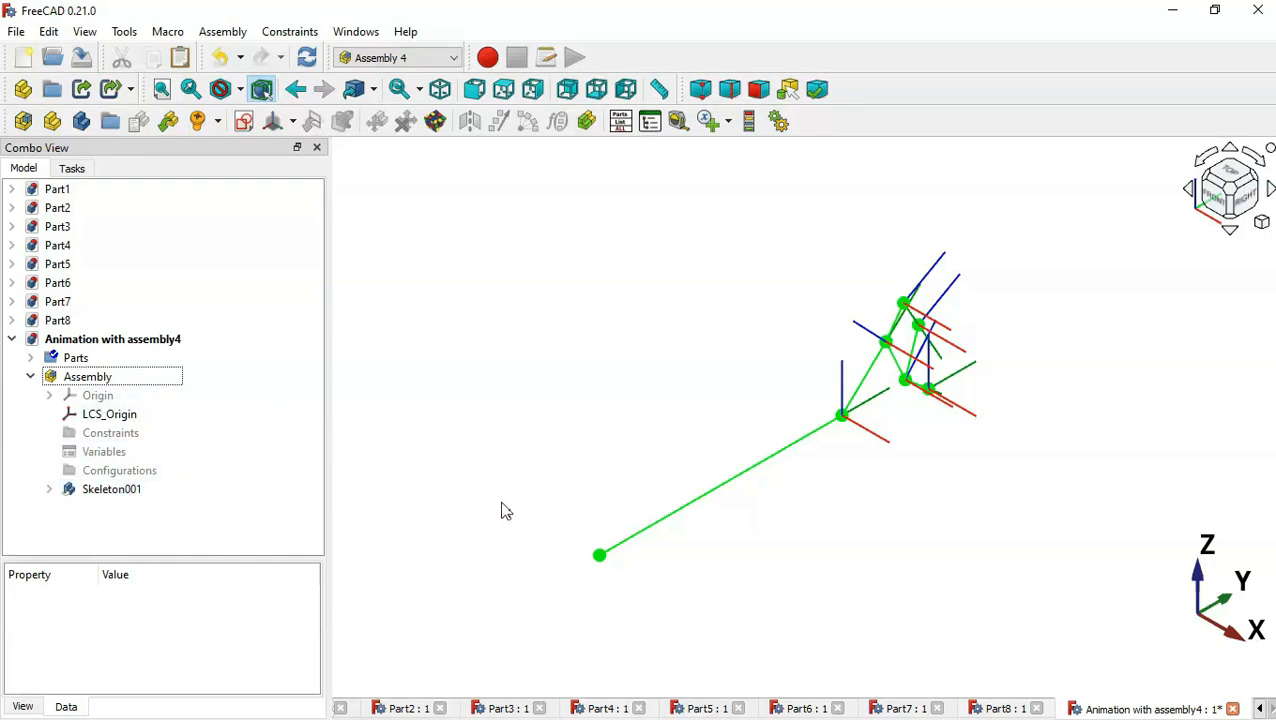
pyautogui.click(155, 378)
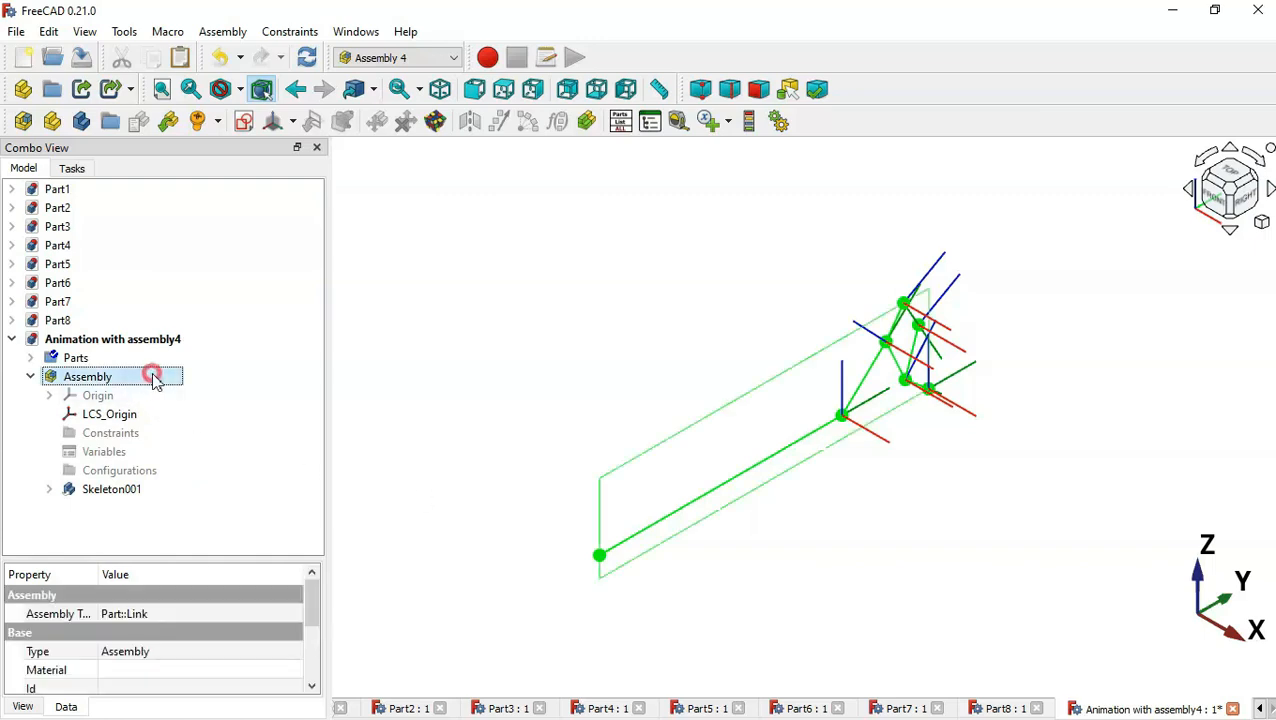
pyautogui.click(166, 128)
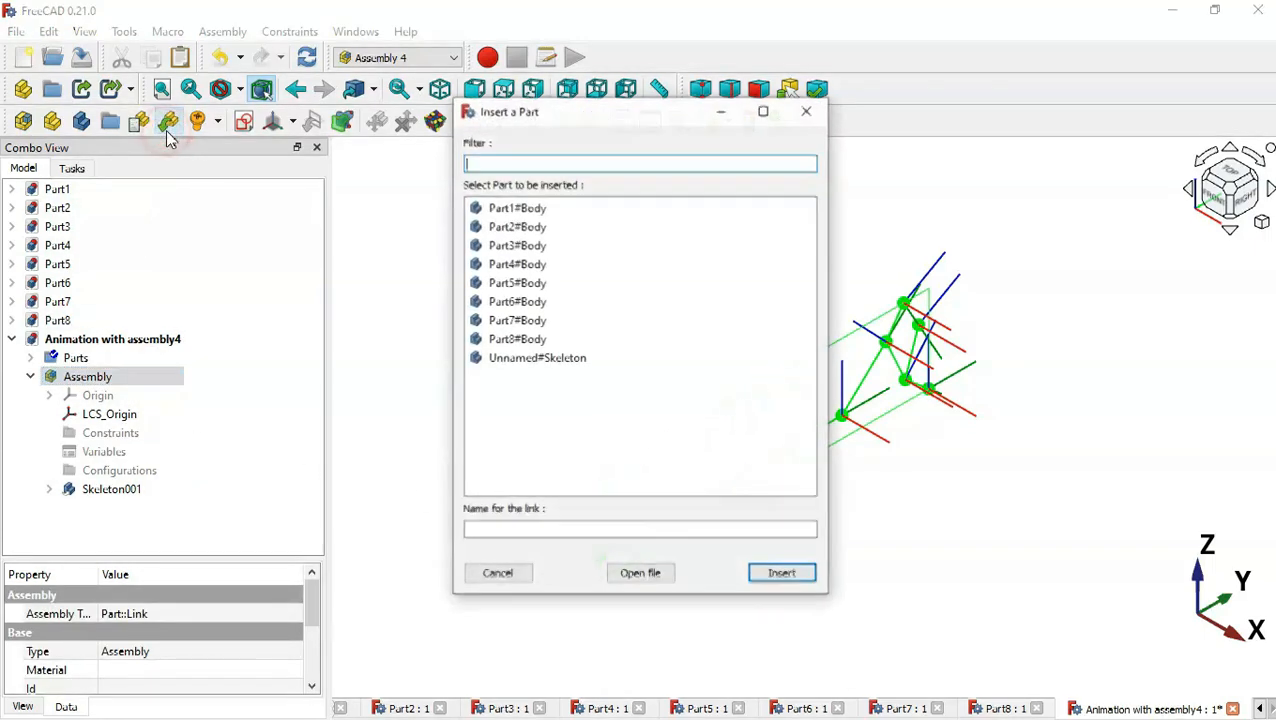
pyautogui.click(522, 210)
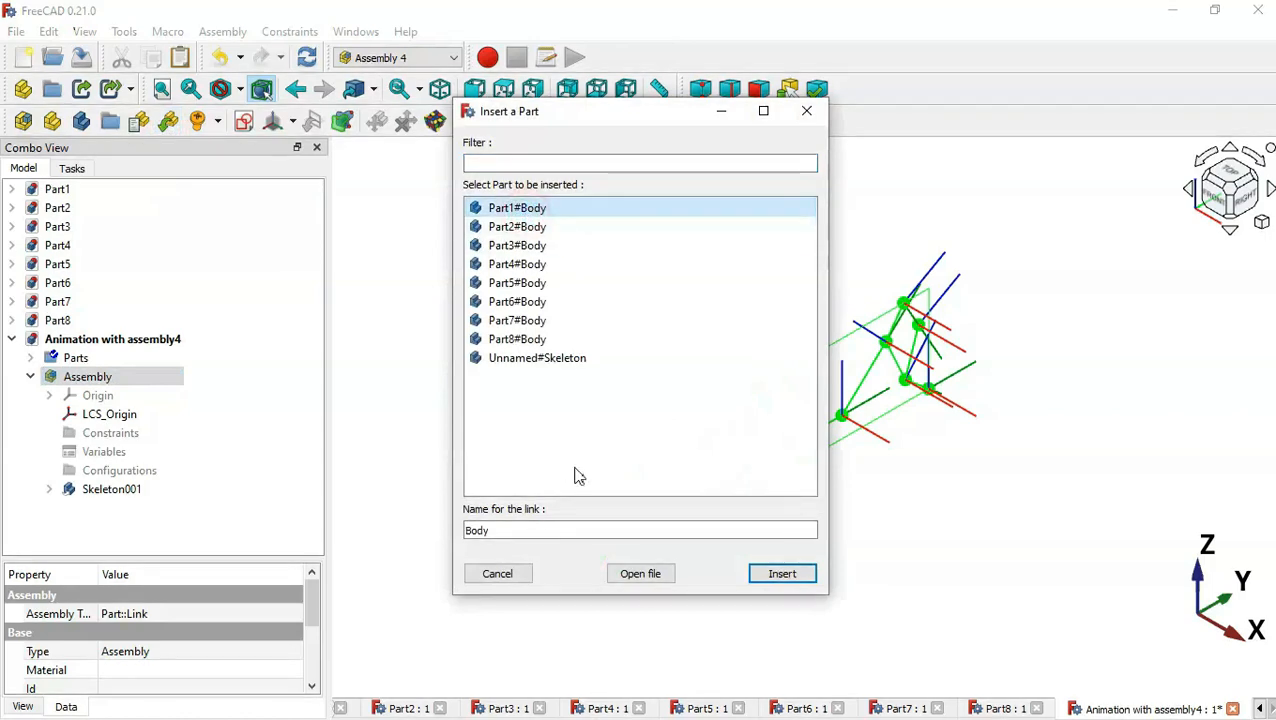
pyautogui.doubleClick(515, 530)
pyautogui.write('p')
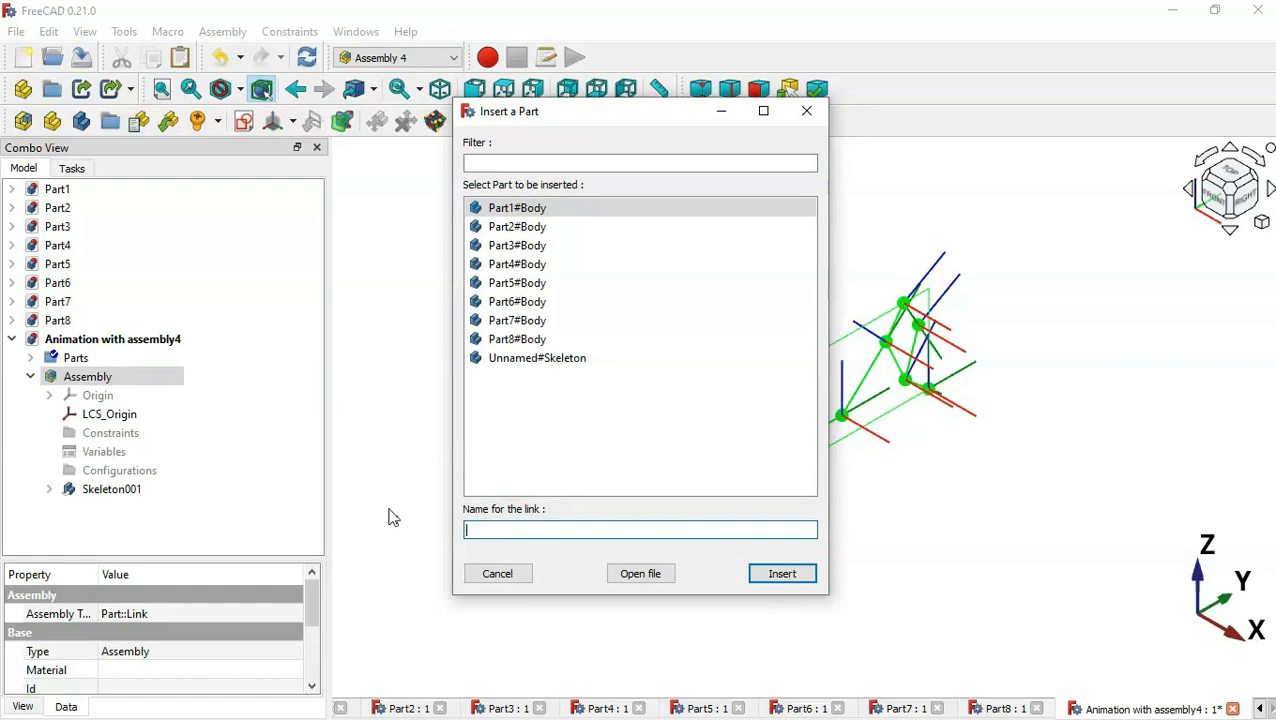
pyautogui.write('art1')
pyautogui.press('Return')
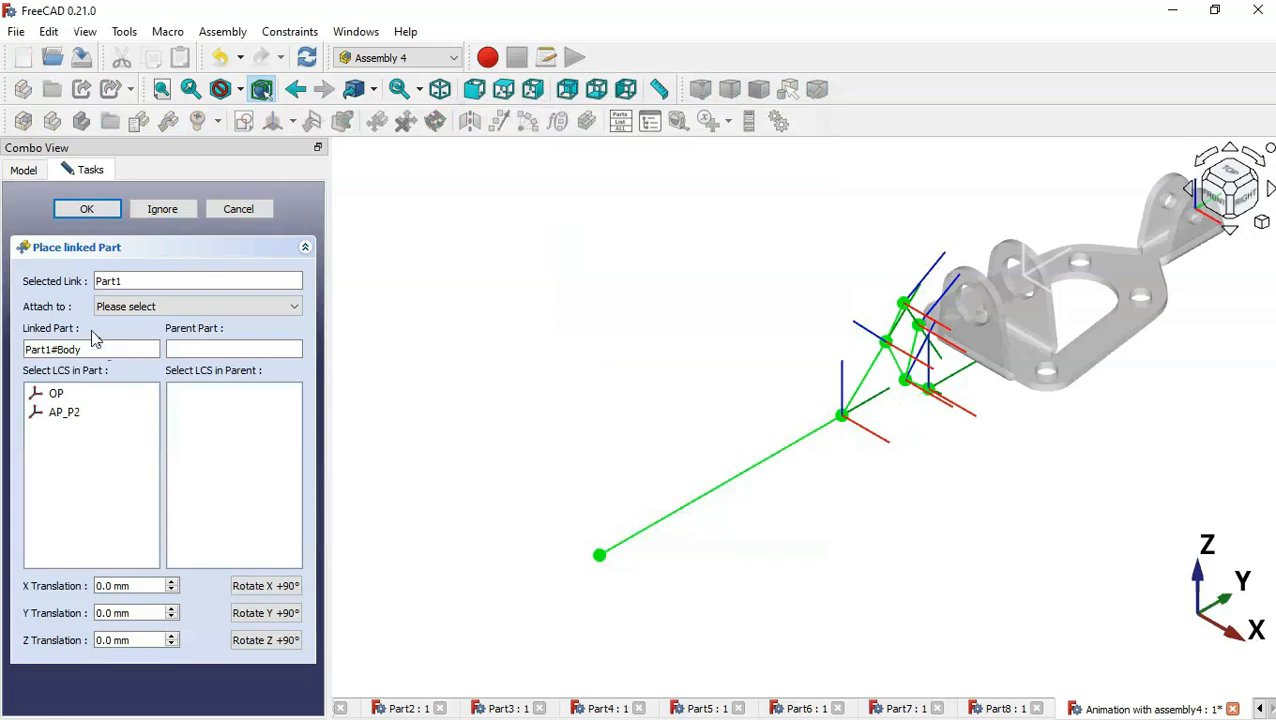
# Attach Part1 to Skeleton001, matching its OP coordinate system to the skeleton's LCS_0
pyautogui.click(177, 305)
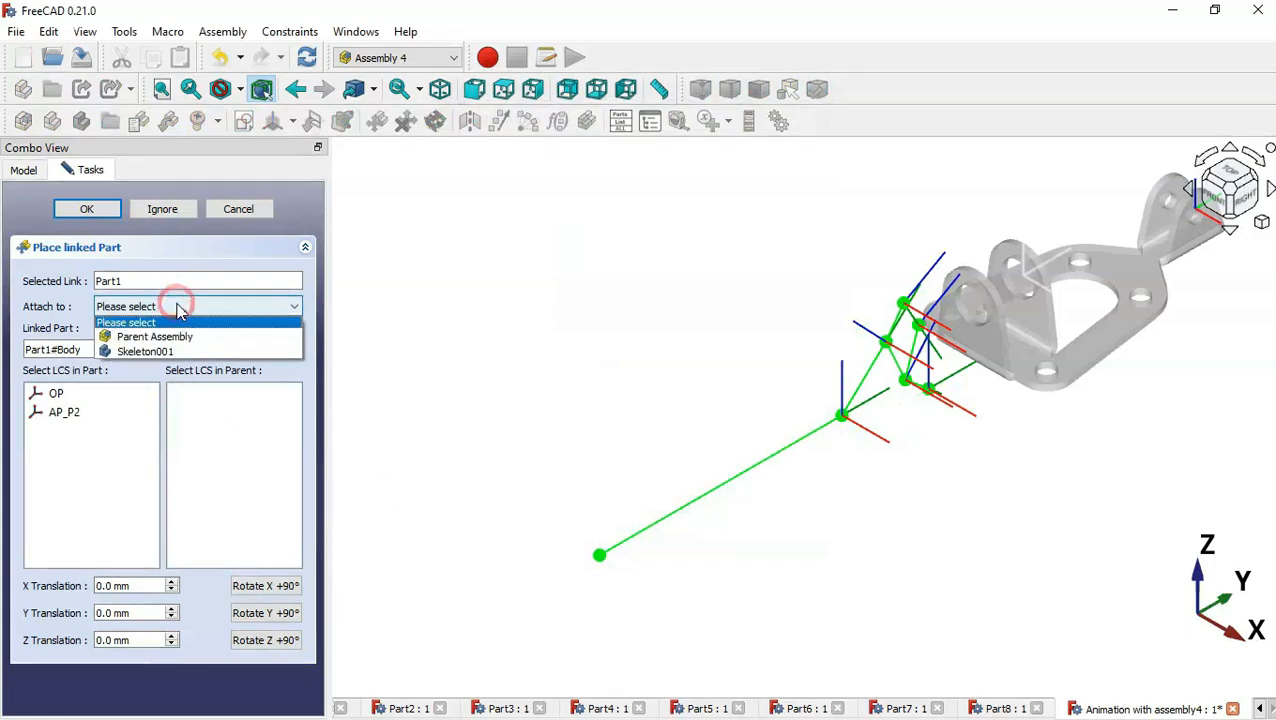
pyautogui.click(213, 352)
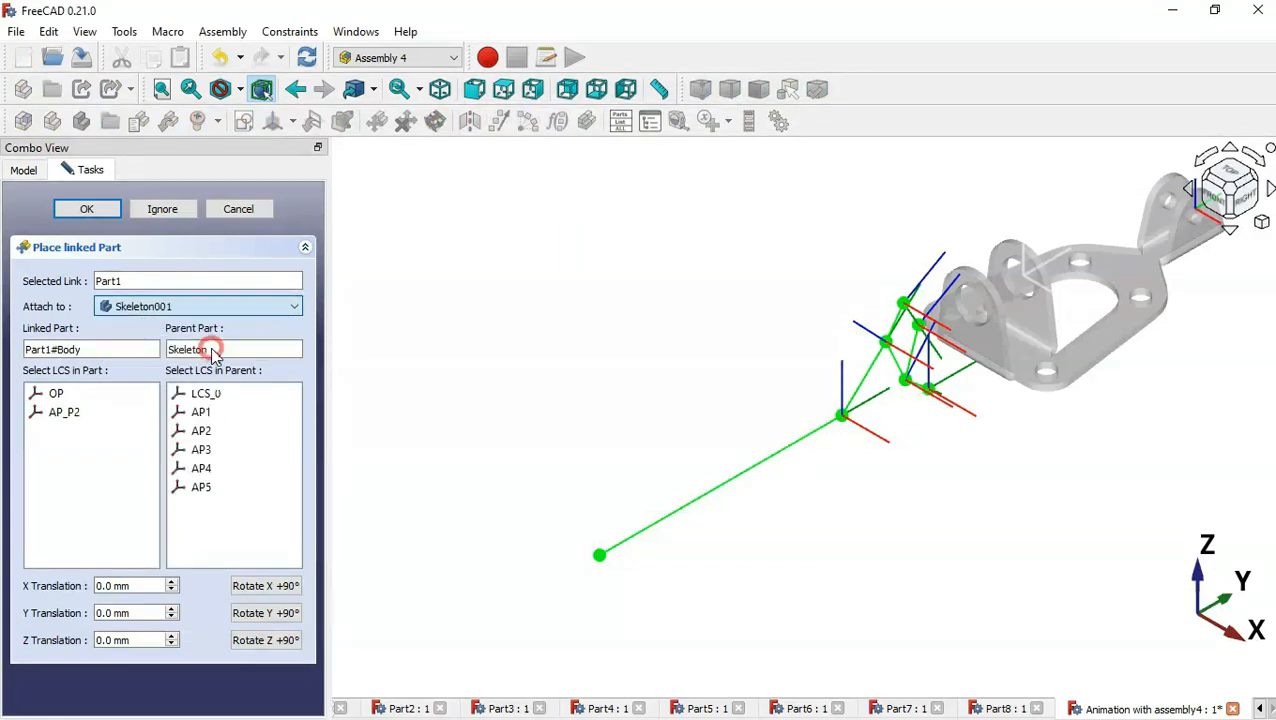
pyautogui.click(114, 397)
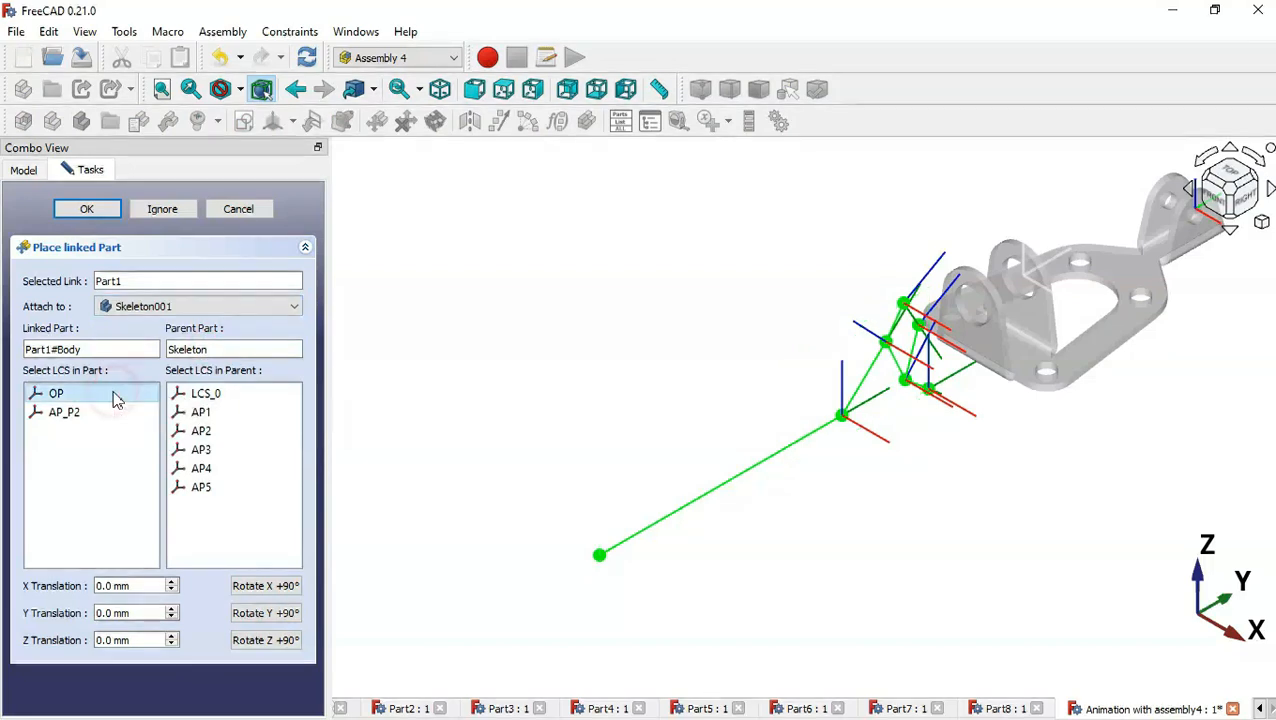
pyautogui.click(231, 397)
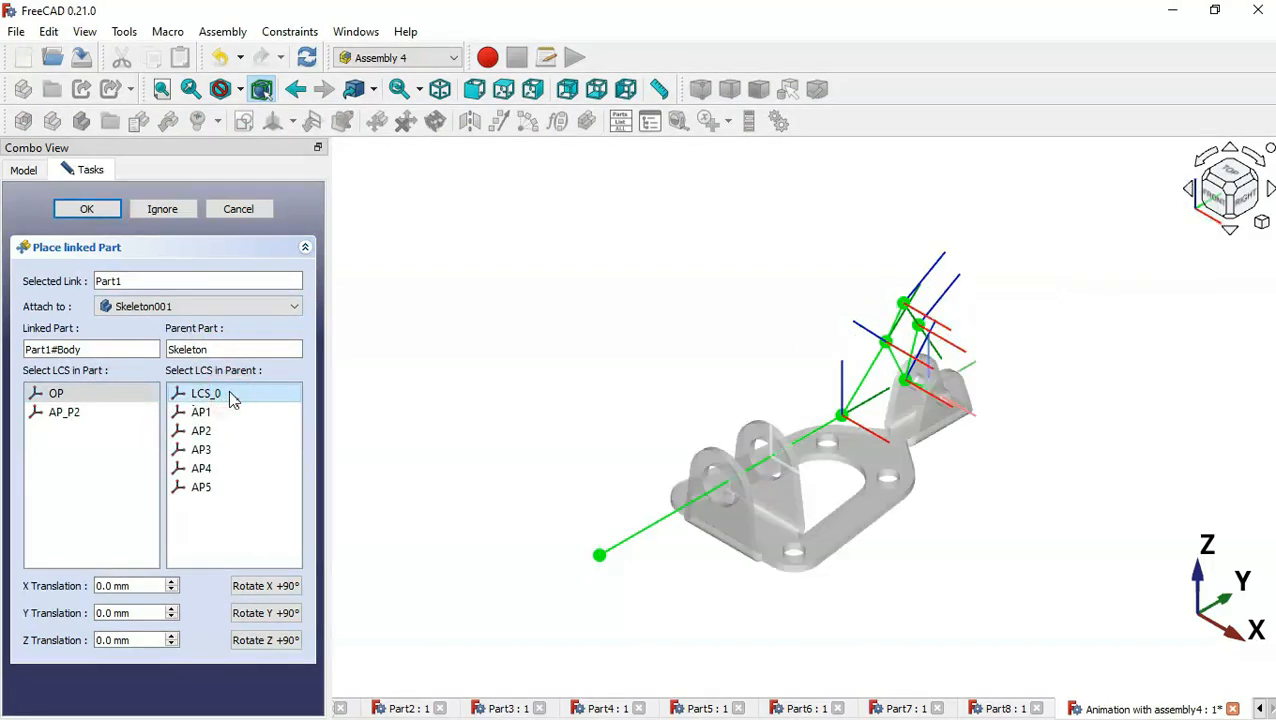
pyautogui.click(108, 208)
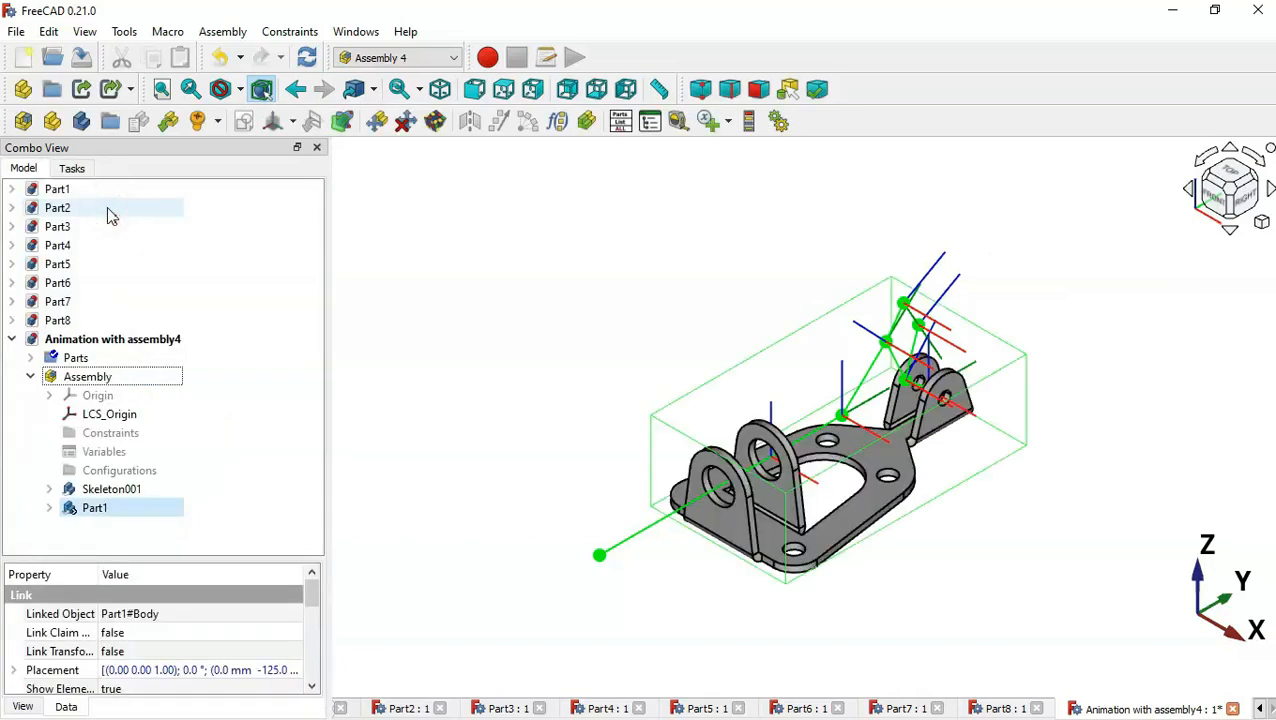
pyautogui.click(650, 394)
pyautogui.scroll(2, 937, 477)
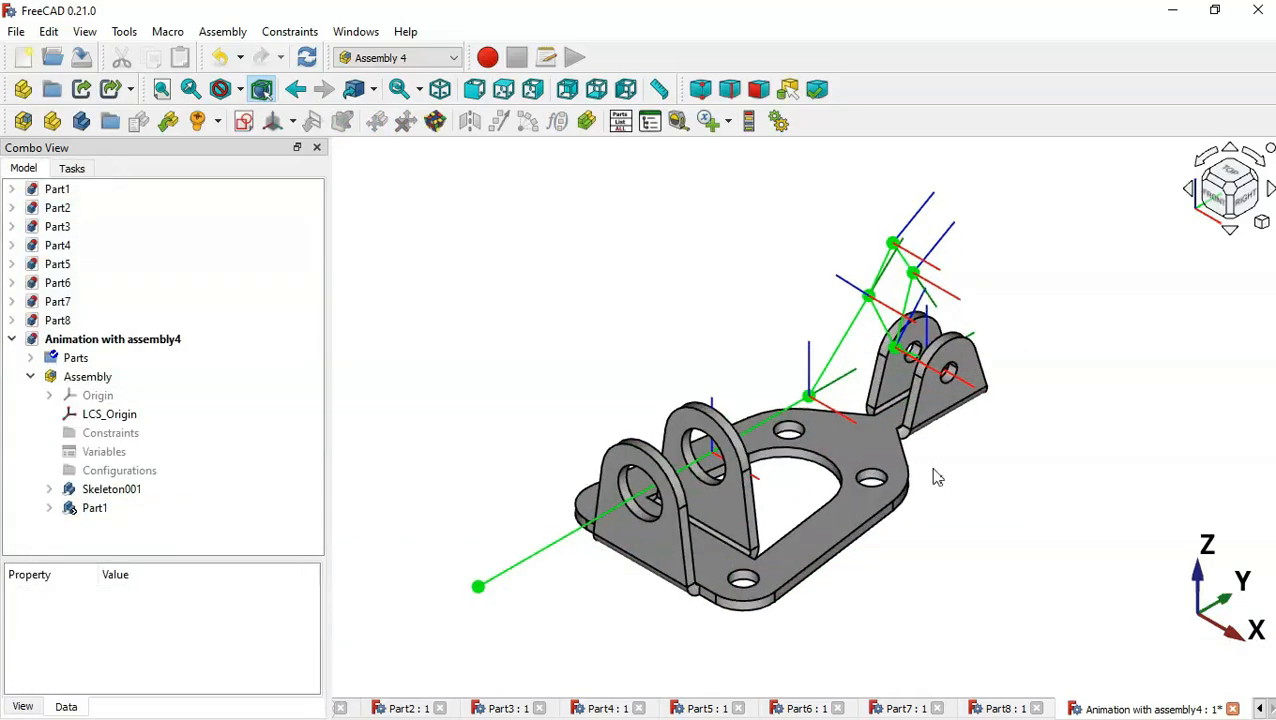
pyautogui.moveTo(1027, 488); pyautogui.dragTo(940, 528, button='middle')
pyautogui.press('0')
pyautogui.press('v')
pyautogui.press('f')
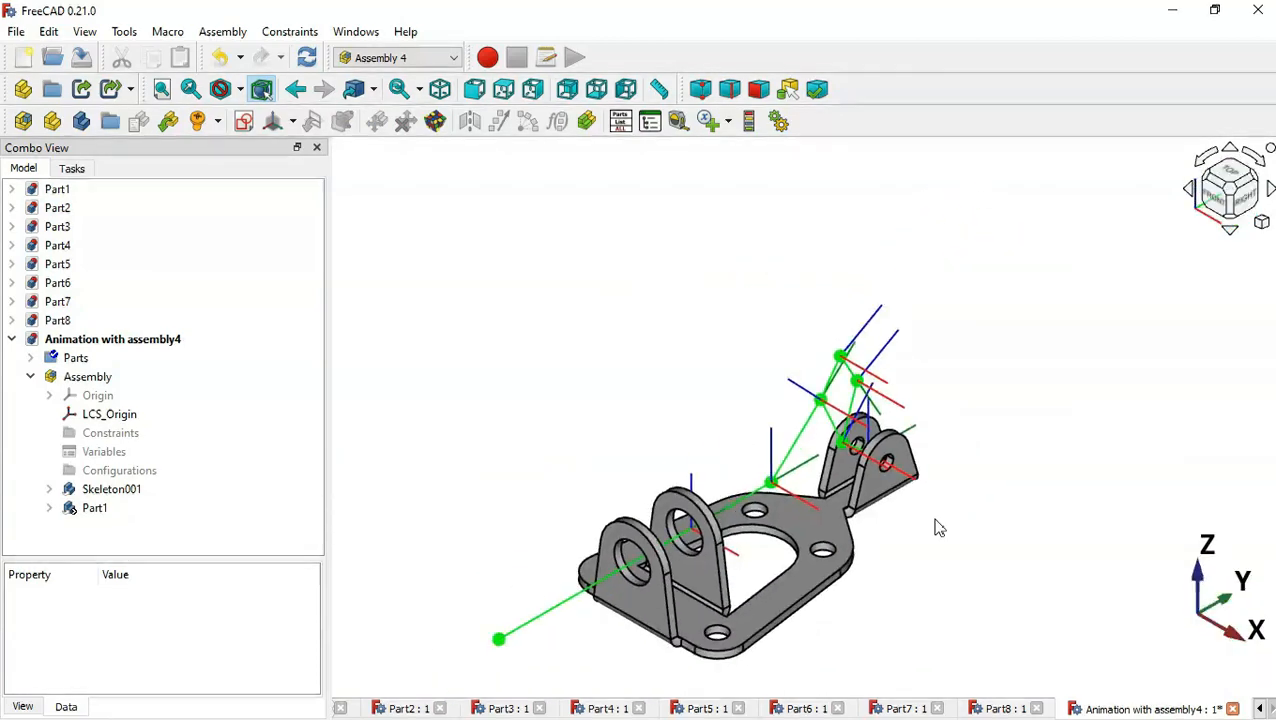
pyautogui.scroll(3, 1030, 407)
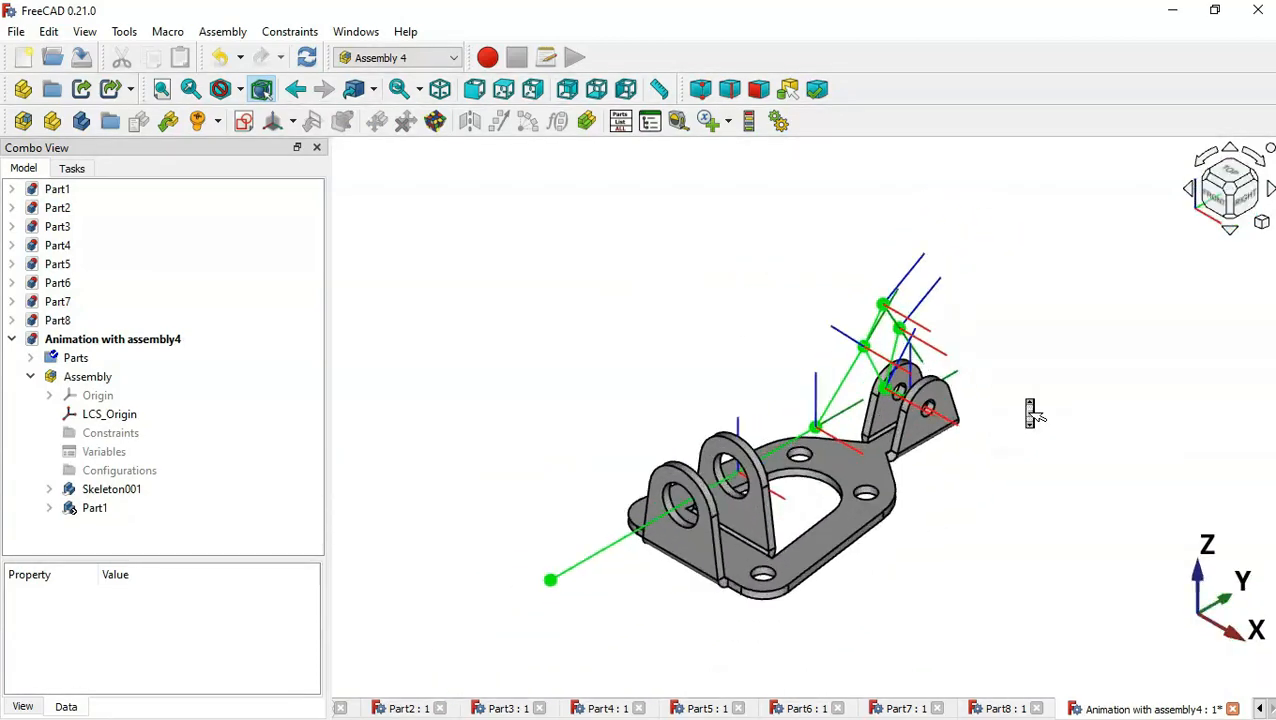
pyautogui.click(512, 432)
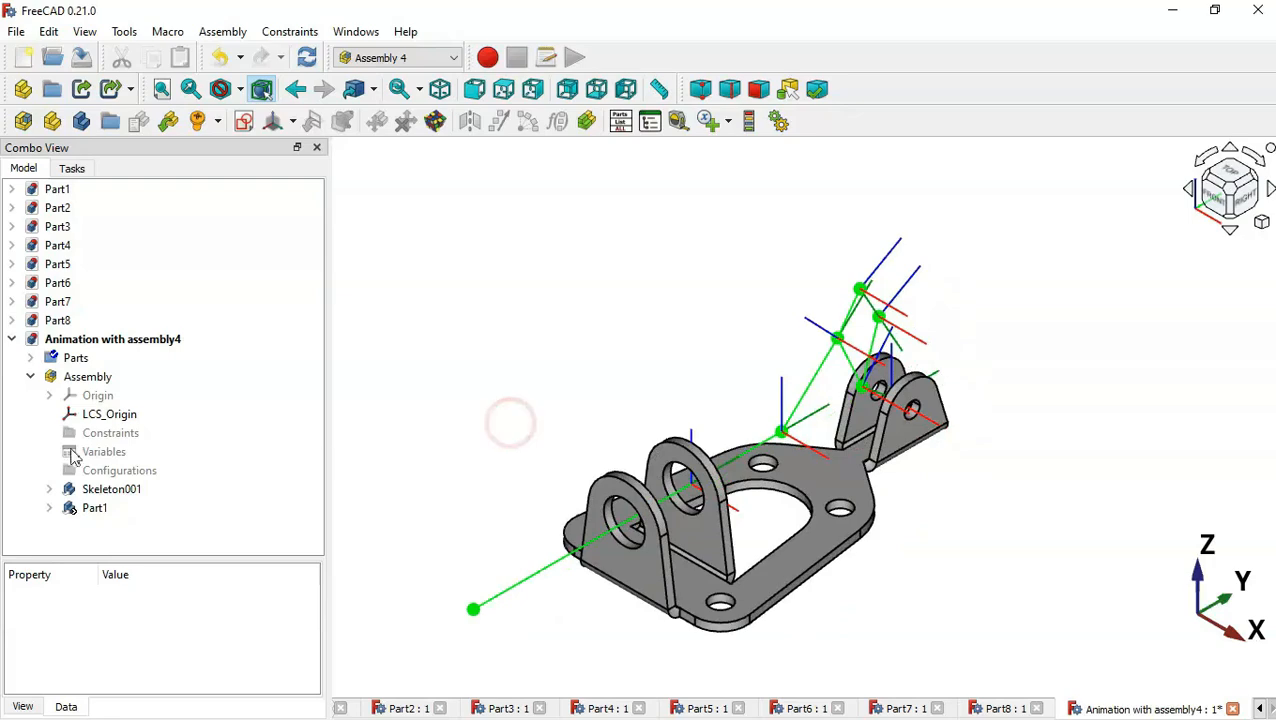
# Insert Part2#Body into the Assembly as a link named Part2
pyautogui.click(104, 380)
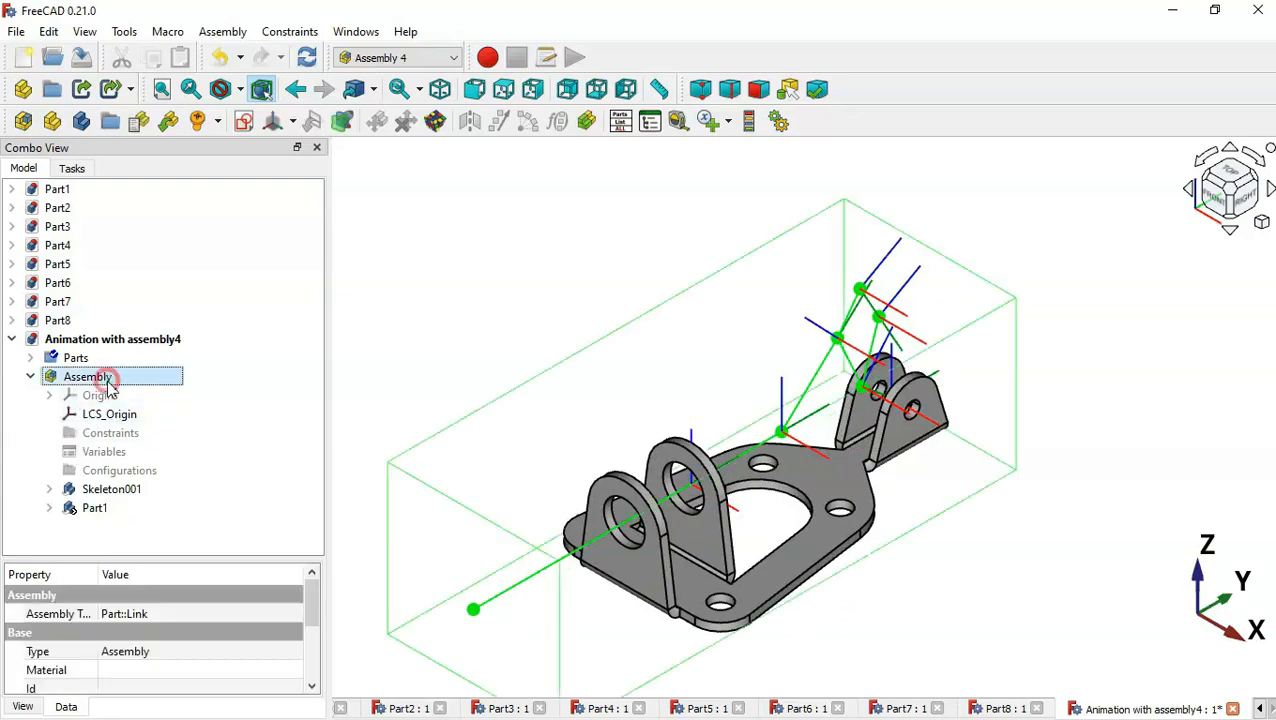
pyautogui.click(167, 121)
pyautogui.click(552, 228)
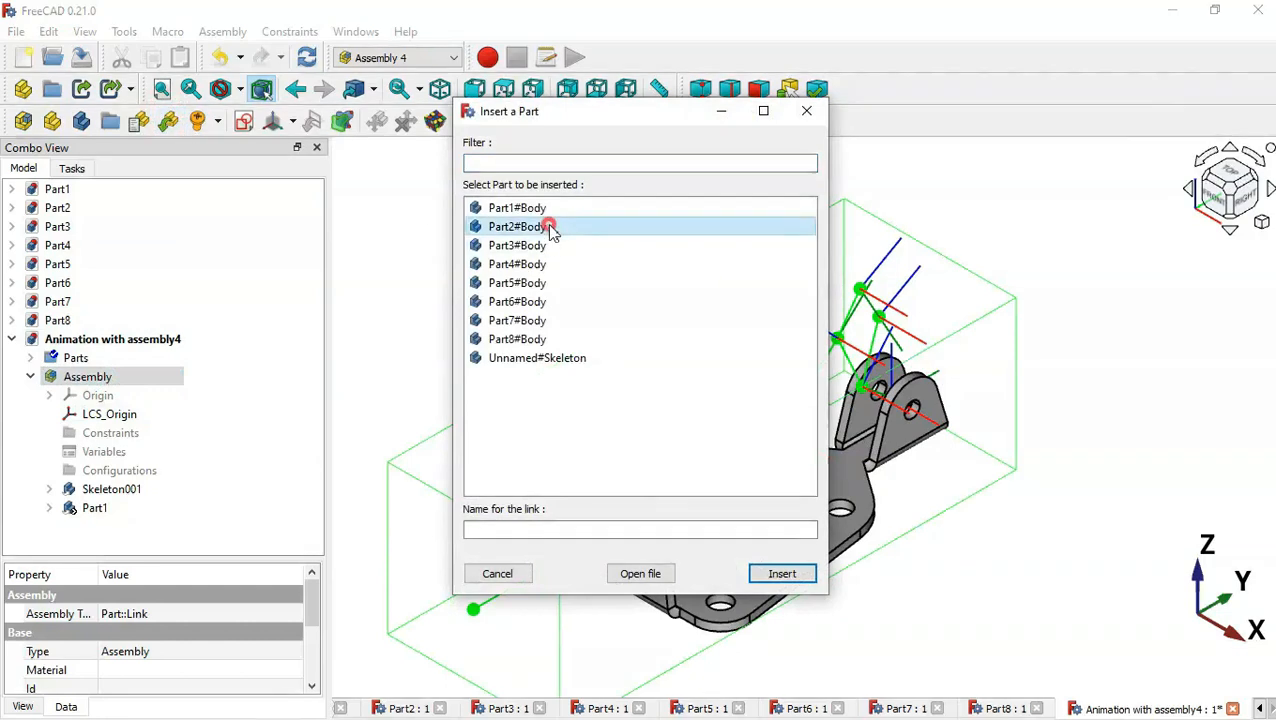
pyautogui.click(540, 531)
pyautogui.moveTo(540, 531); pyautogui.dragTo(410, 526)
pyautogui.write('Part2')
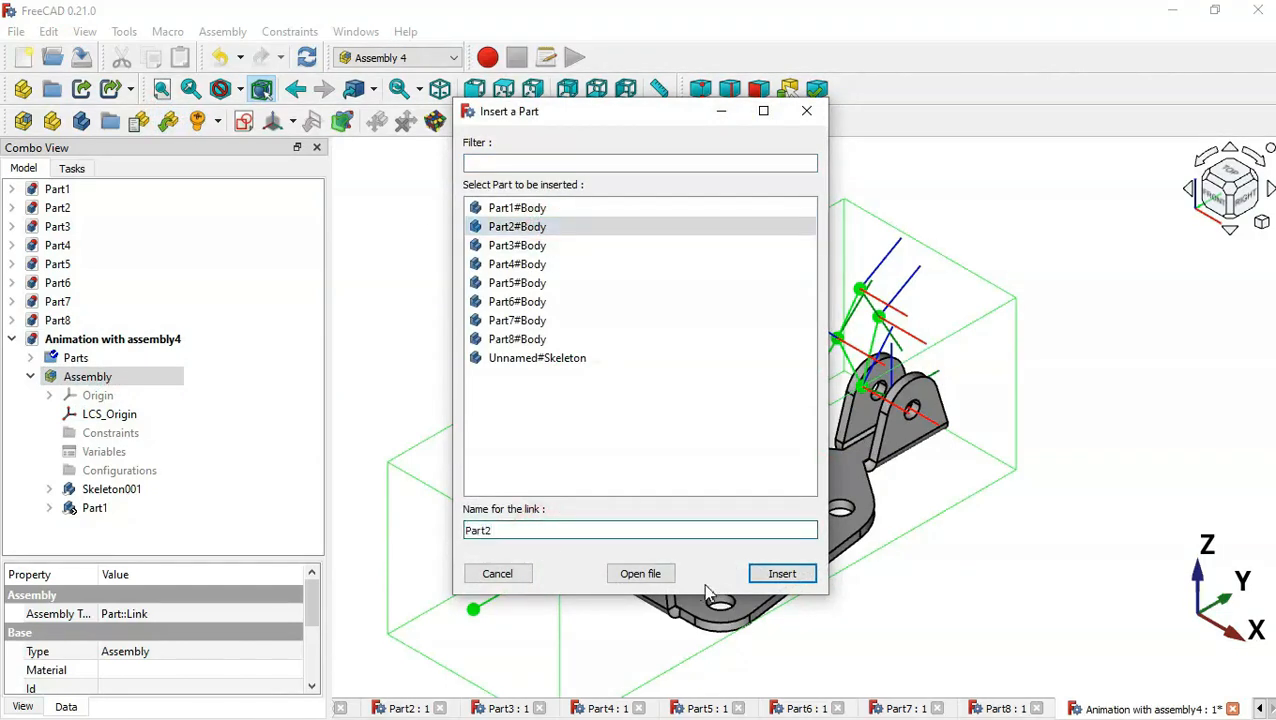
pyautogui.click(782, 573)
# Attach Part2 to Part1, matching its OP coordinate system to Part1's AP_P2
pyautogui.click(70, 394)
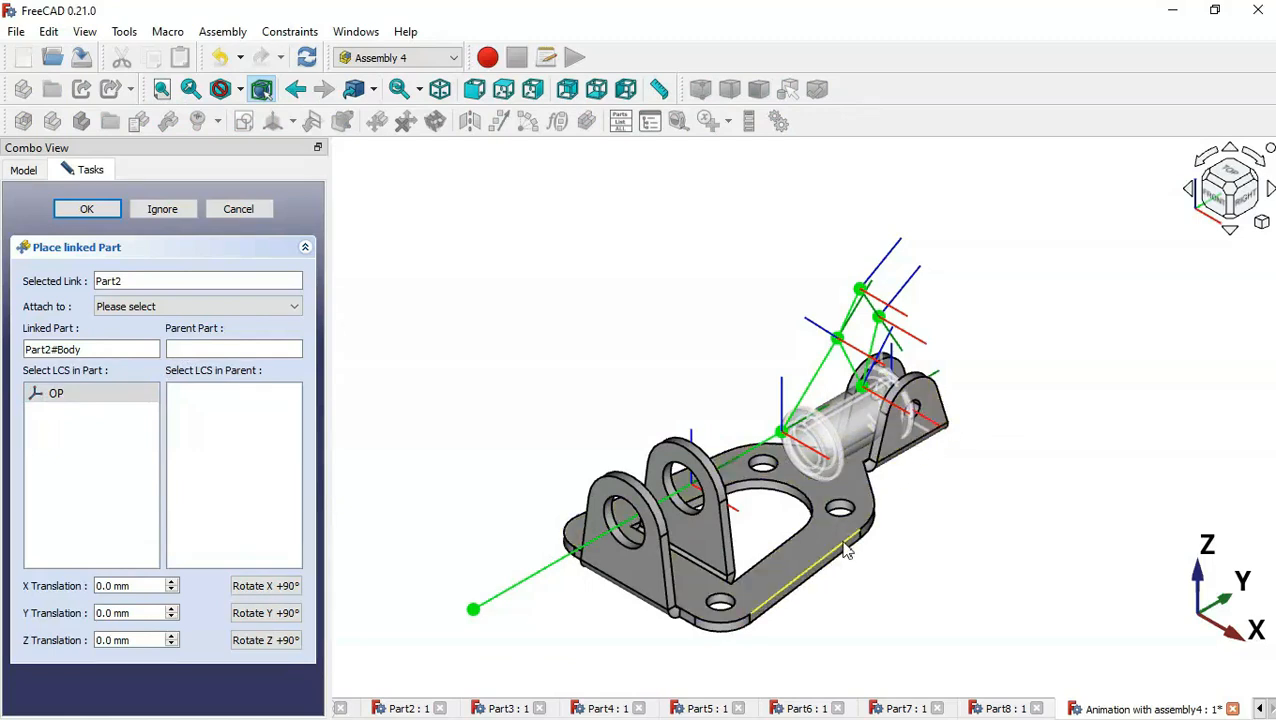
pyautogui.click(185, 309)
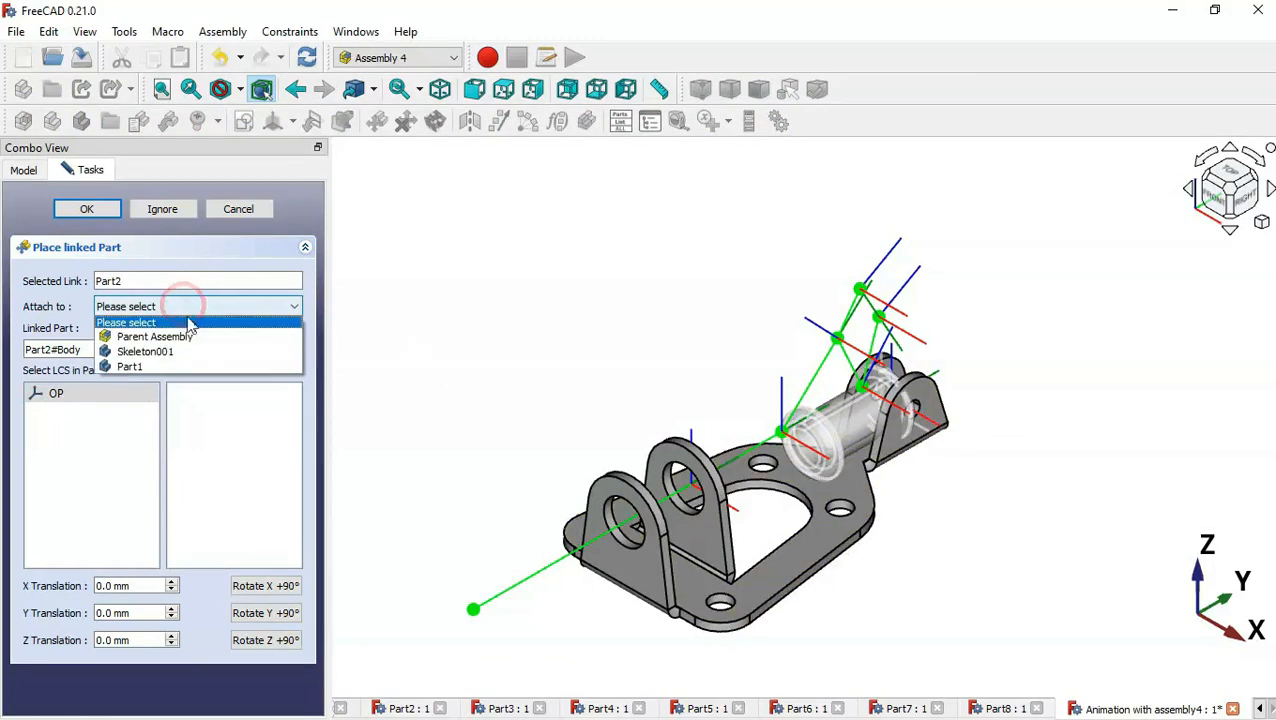
pyautogui.click(190, 367)
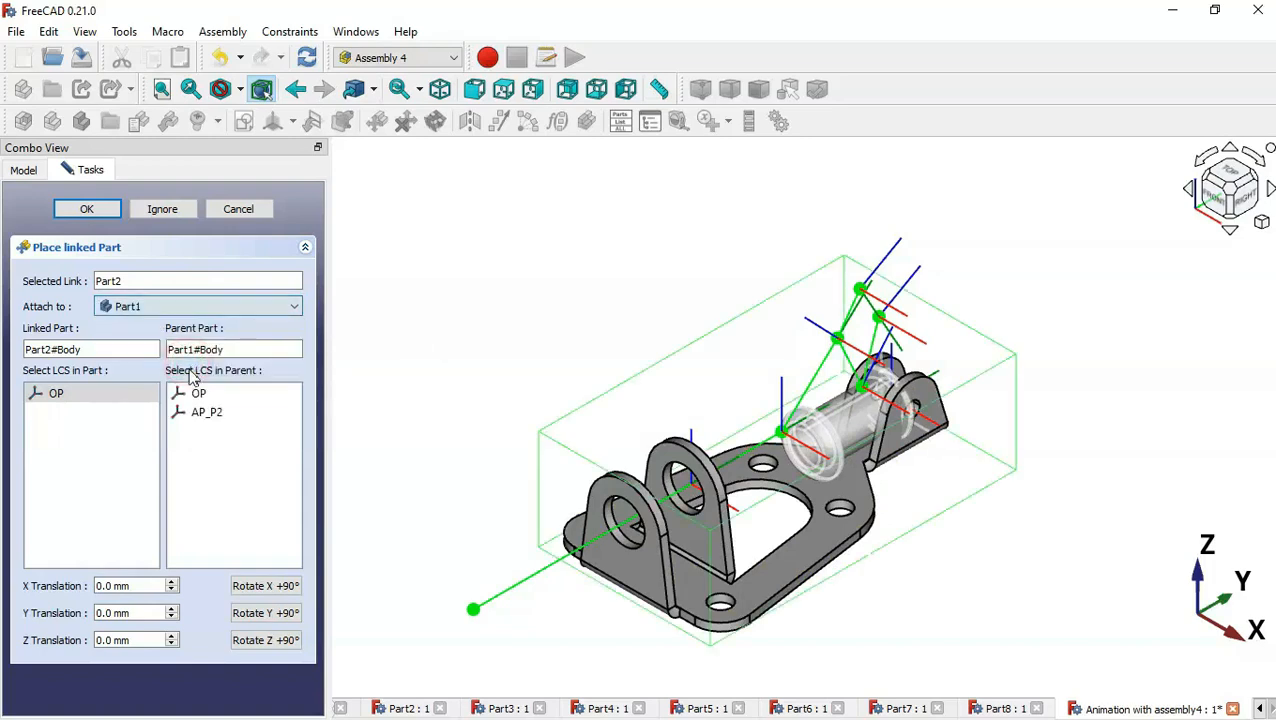
pyautogui.click(232, 411)
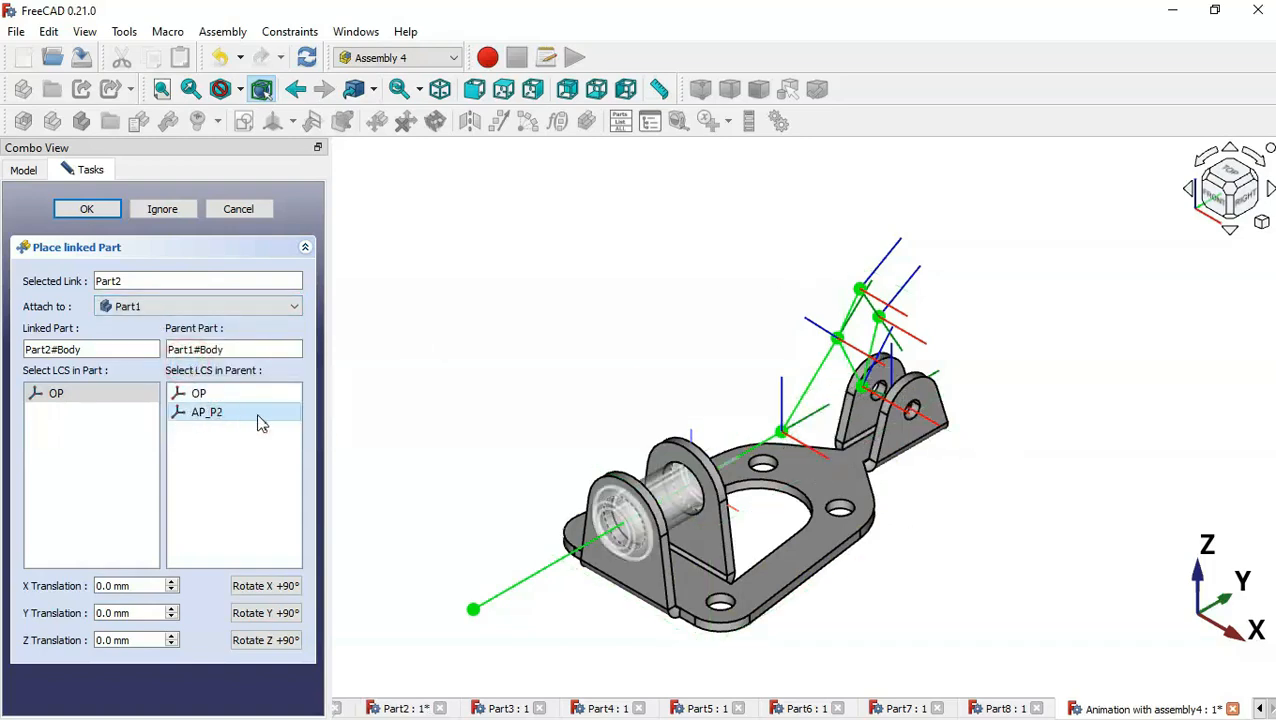
pyautogui.click(105, 209)
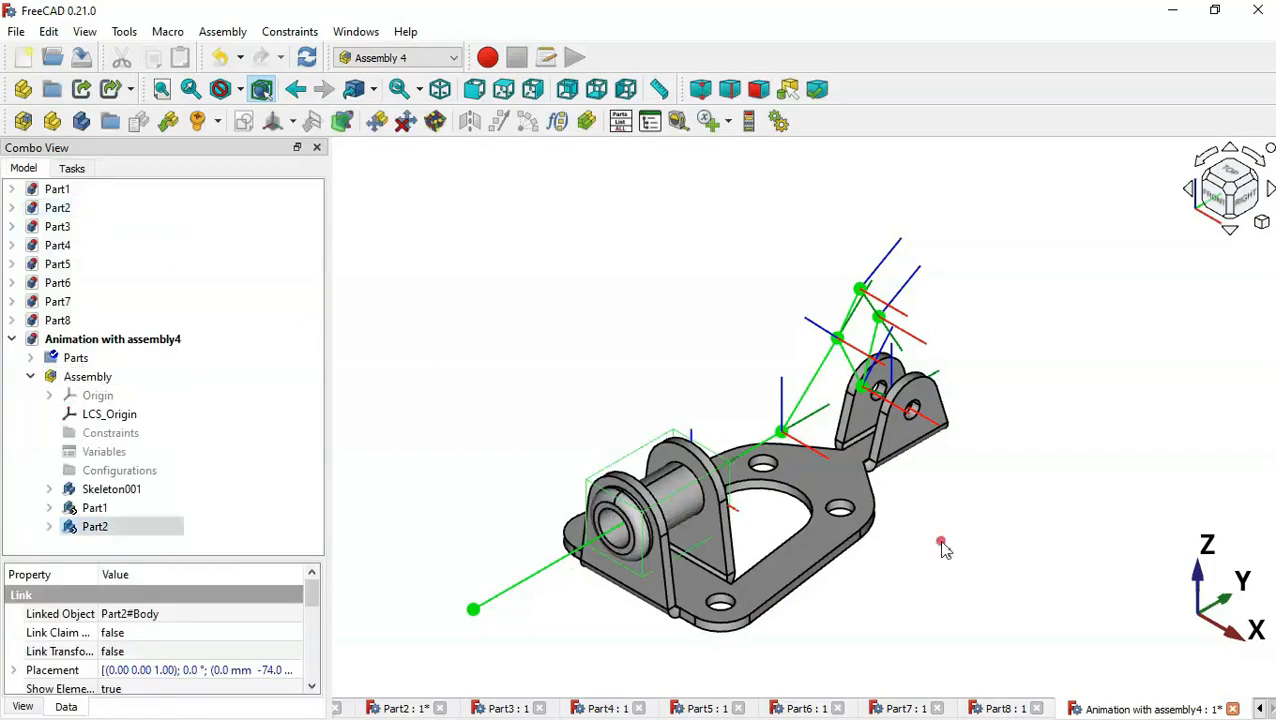
pyautogui.moveTo(943, 544); pyautogui.dragTo(712, 518, button='middle')
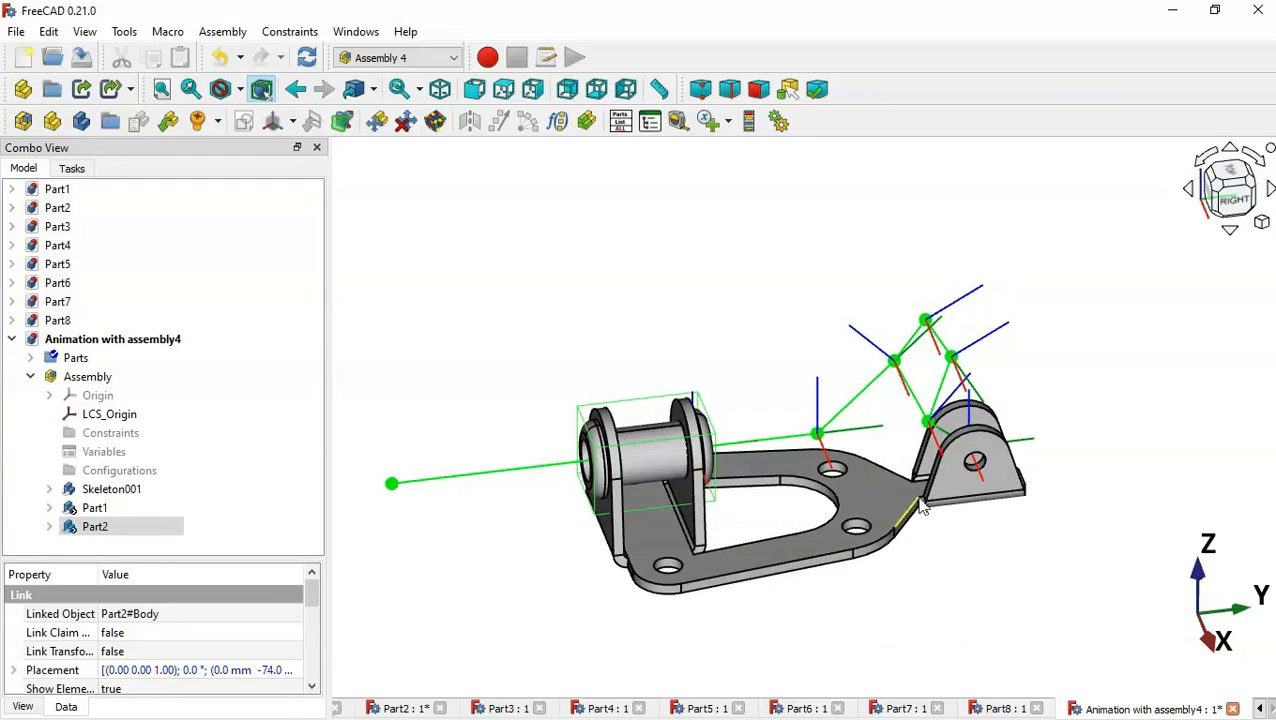
pyautogui.click(750, 322)
pyautogui.press('0')
pyautogui.press('v')
pyautogui.press('f')
pyautogui.scroll(2, 688, 364)
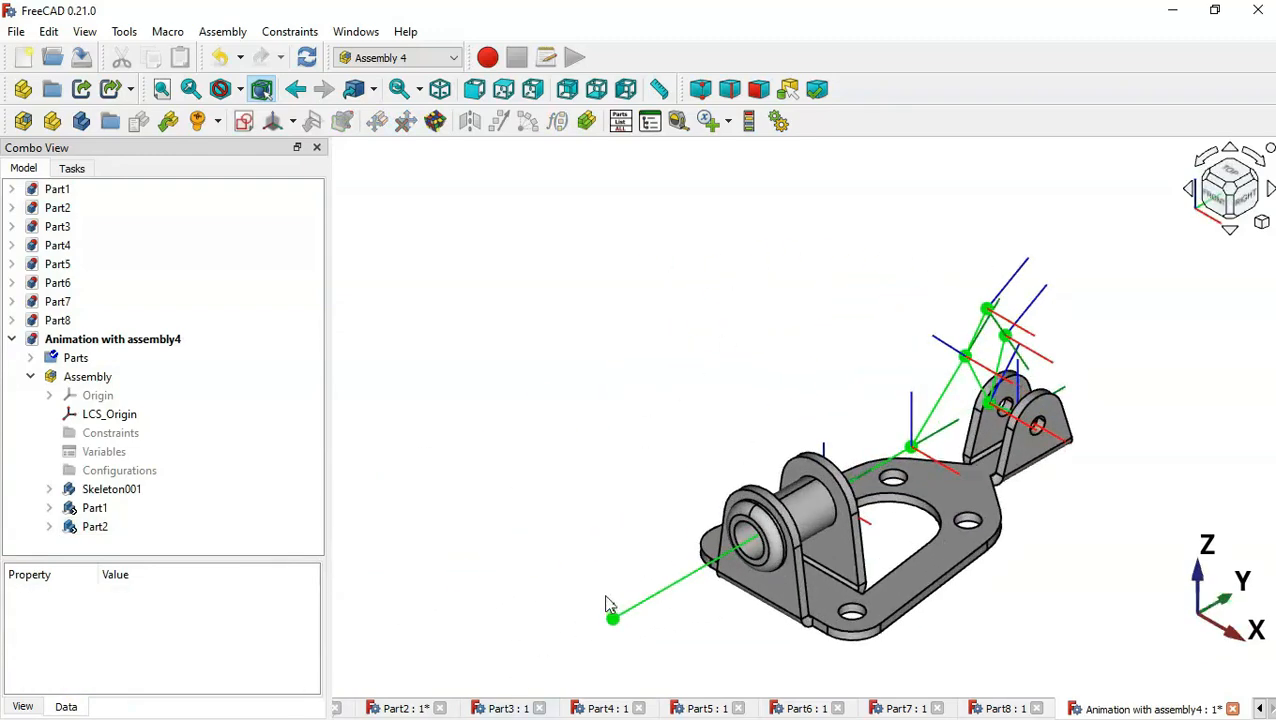
# Insert Part3#Body into the Assembly as a link named Part3
pyautogui.click(116, 375)
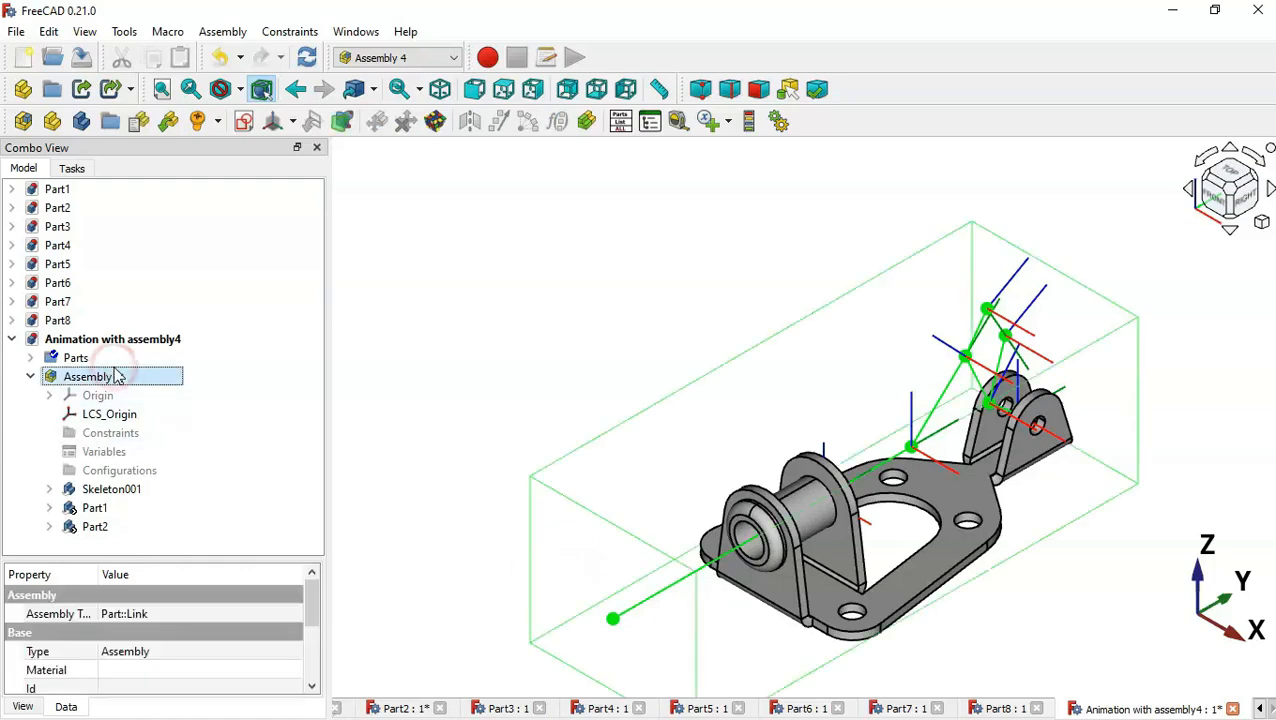
pyautogui.click(170, 121)
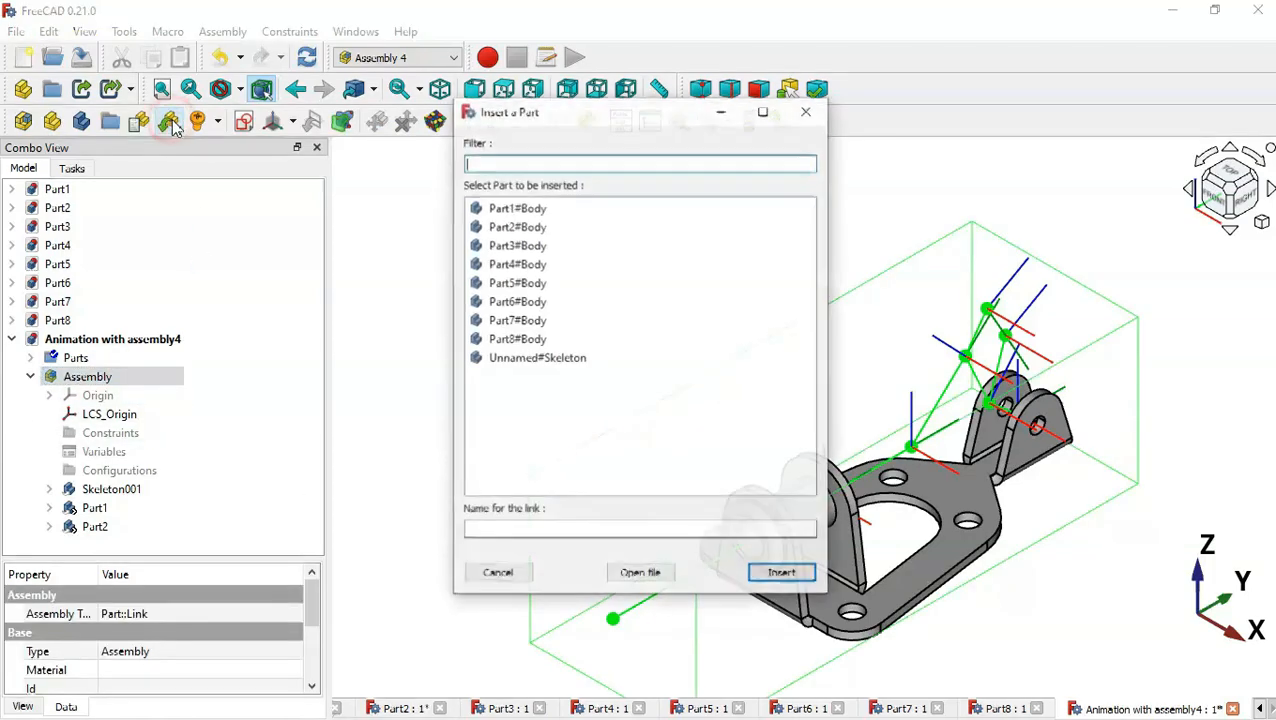
pyautogui.click(540, 228)
pyautogui.click(546, 246)
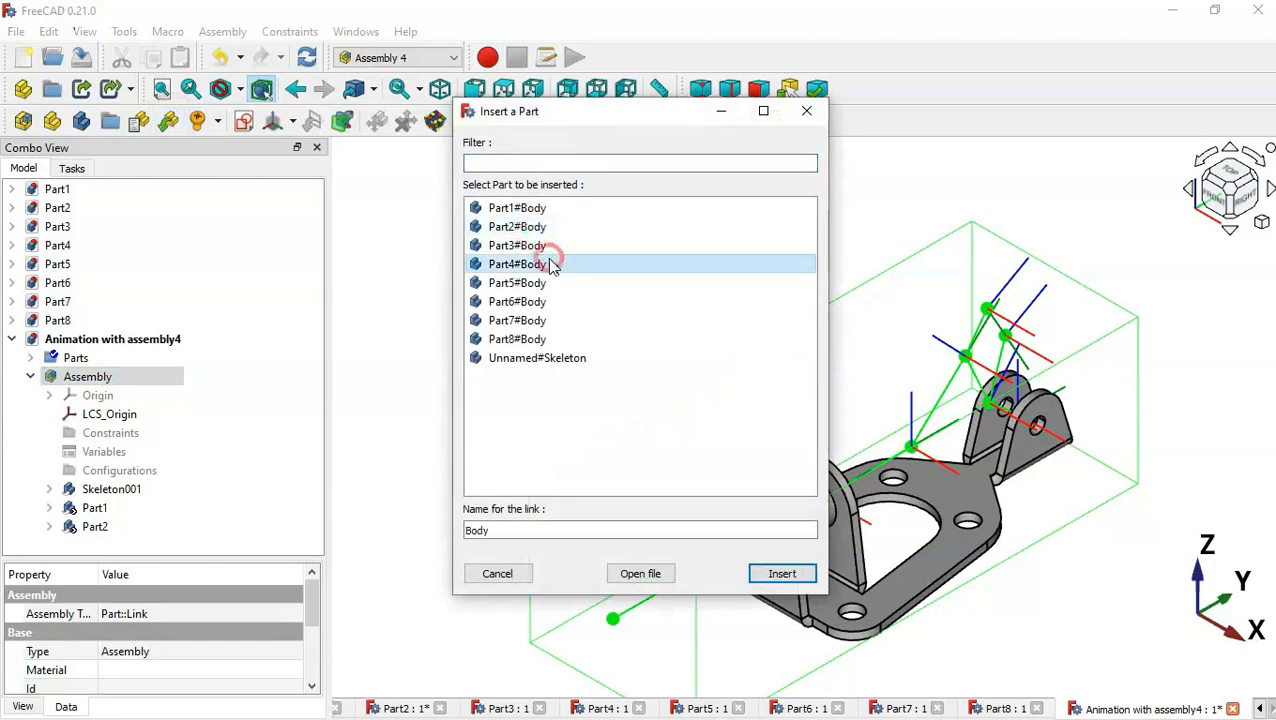
pyautogui.doubleClick(535, 530)
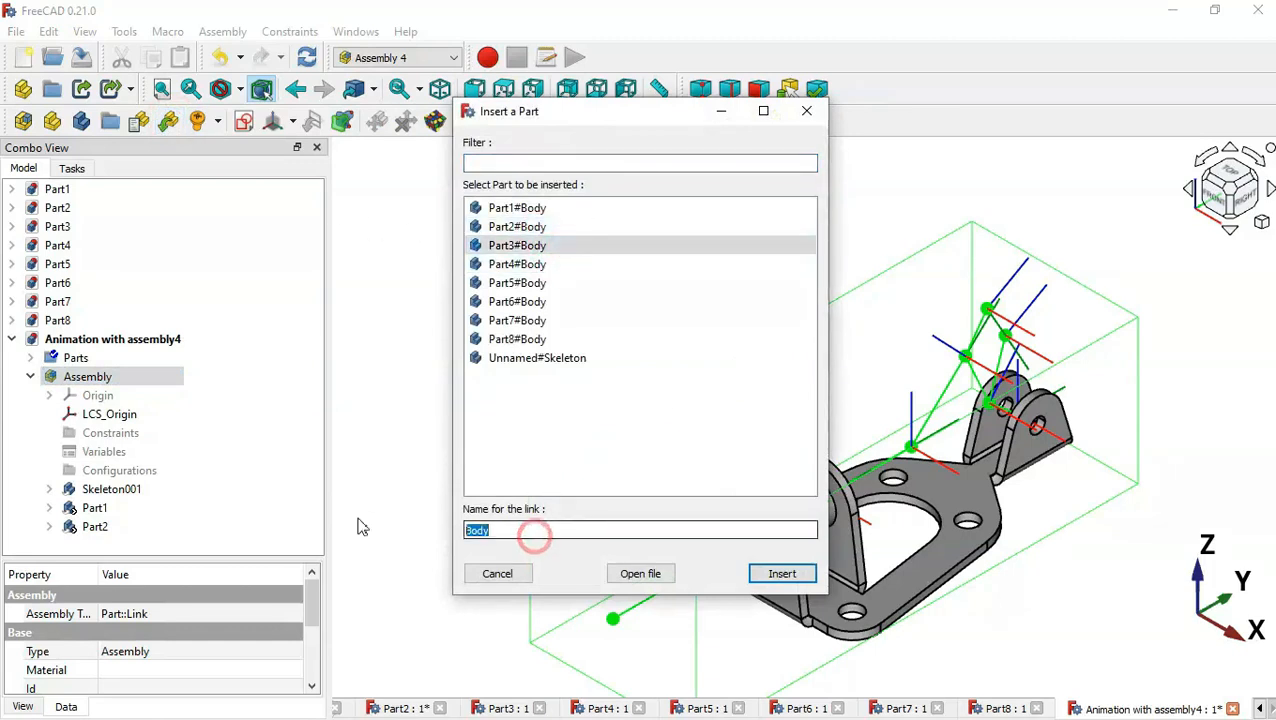
pyautogui.write('Part3')
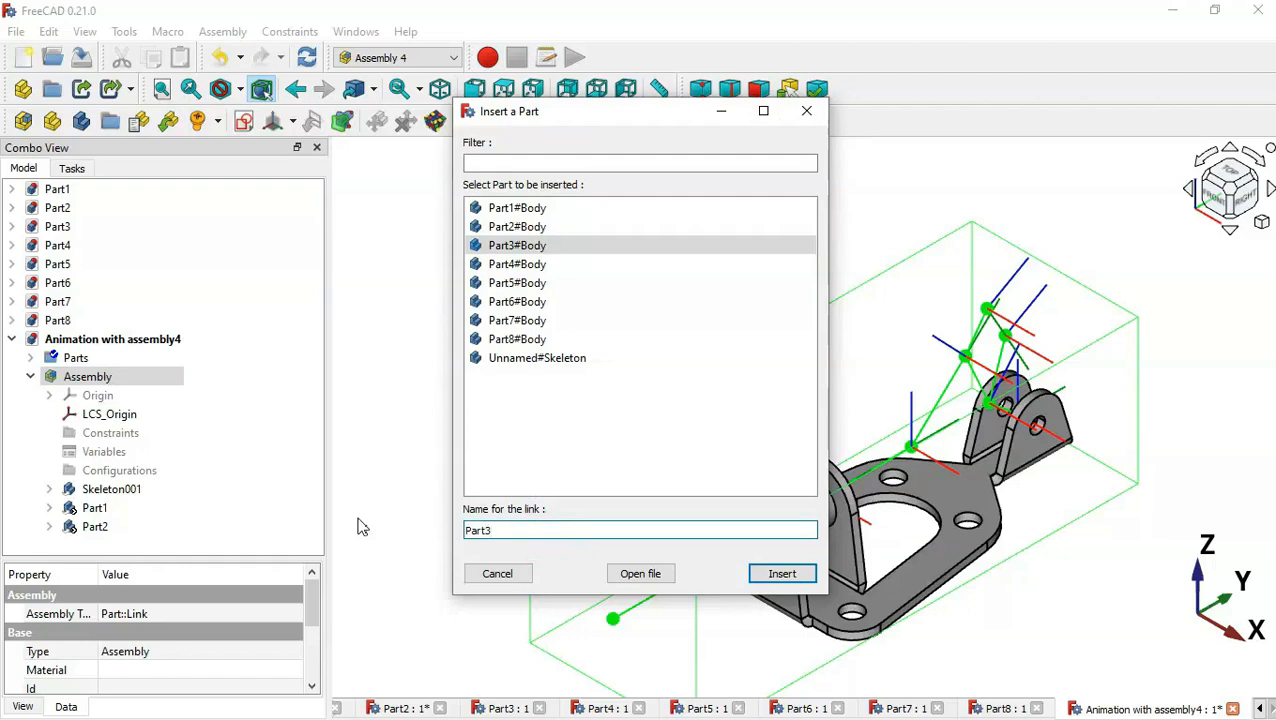
pyautogui.press('Return')
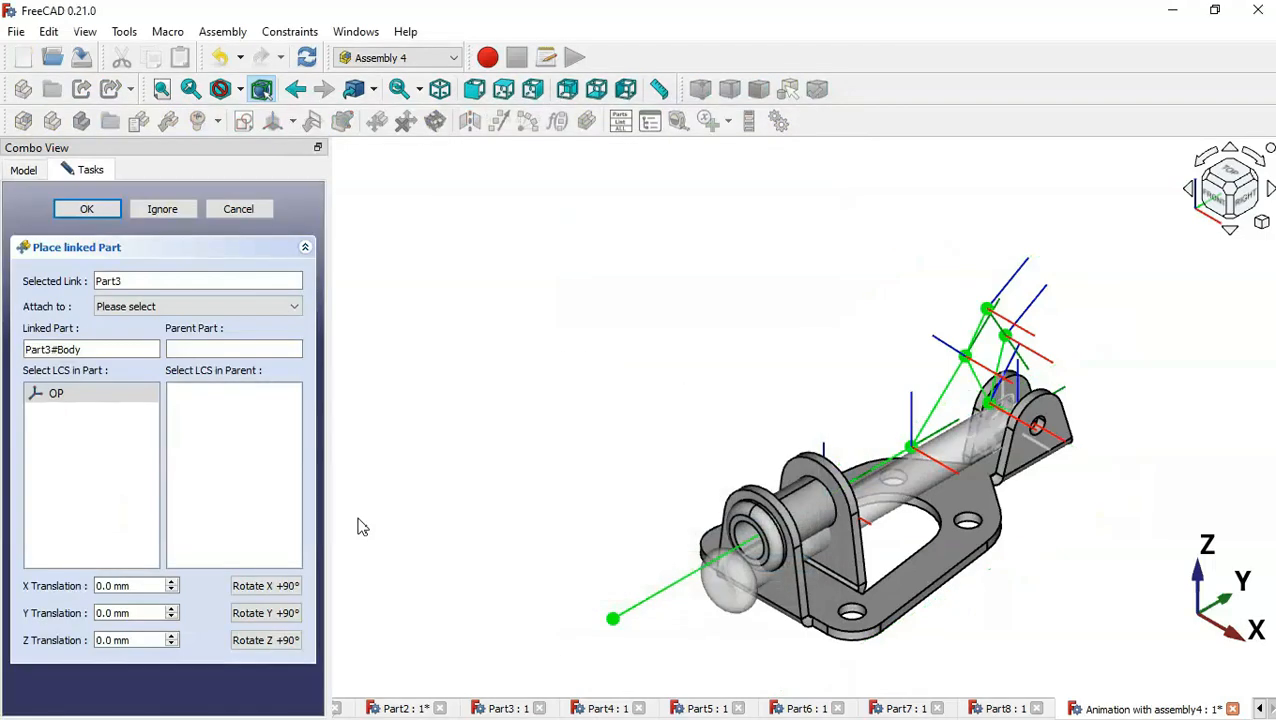
# Attach Part3 to Skeleton001, matching its OP coordinate system to the skeleton's AP5
pyautogui.click(168, 306)
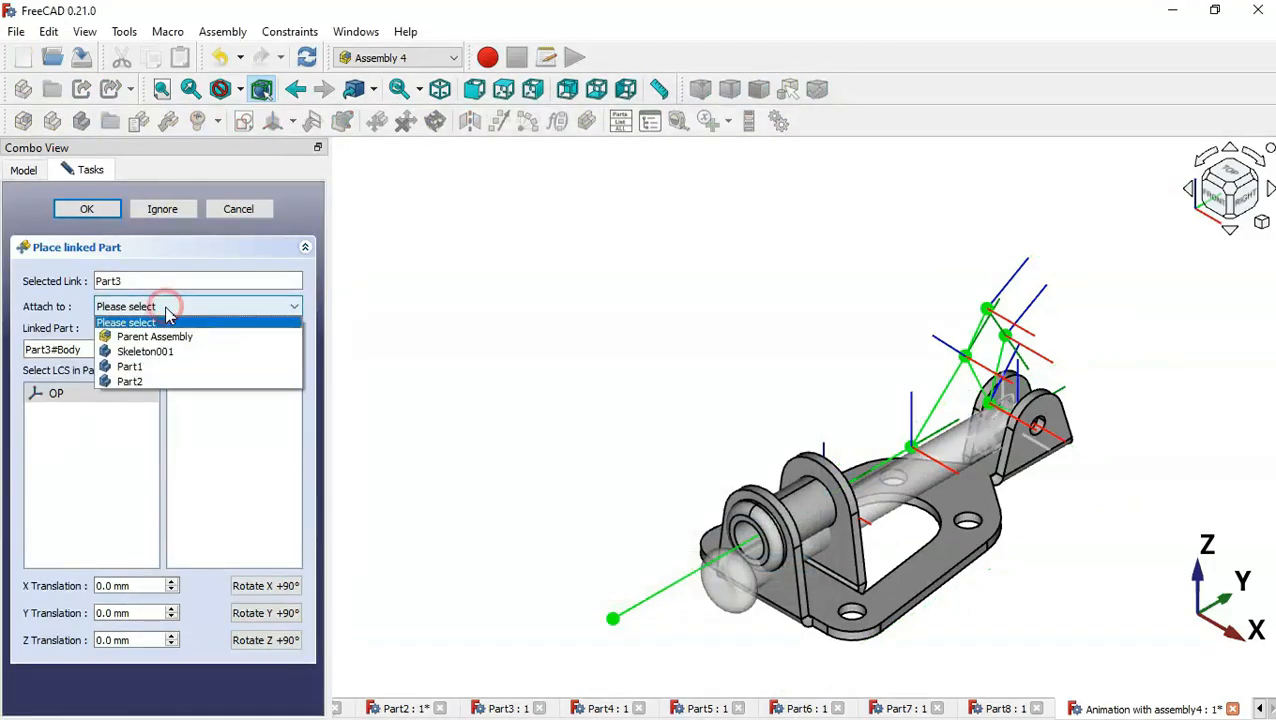
pyautogui.click(208, 354)
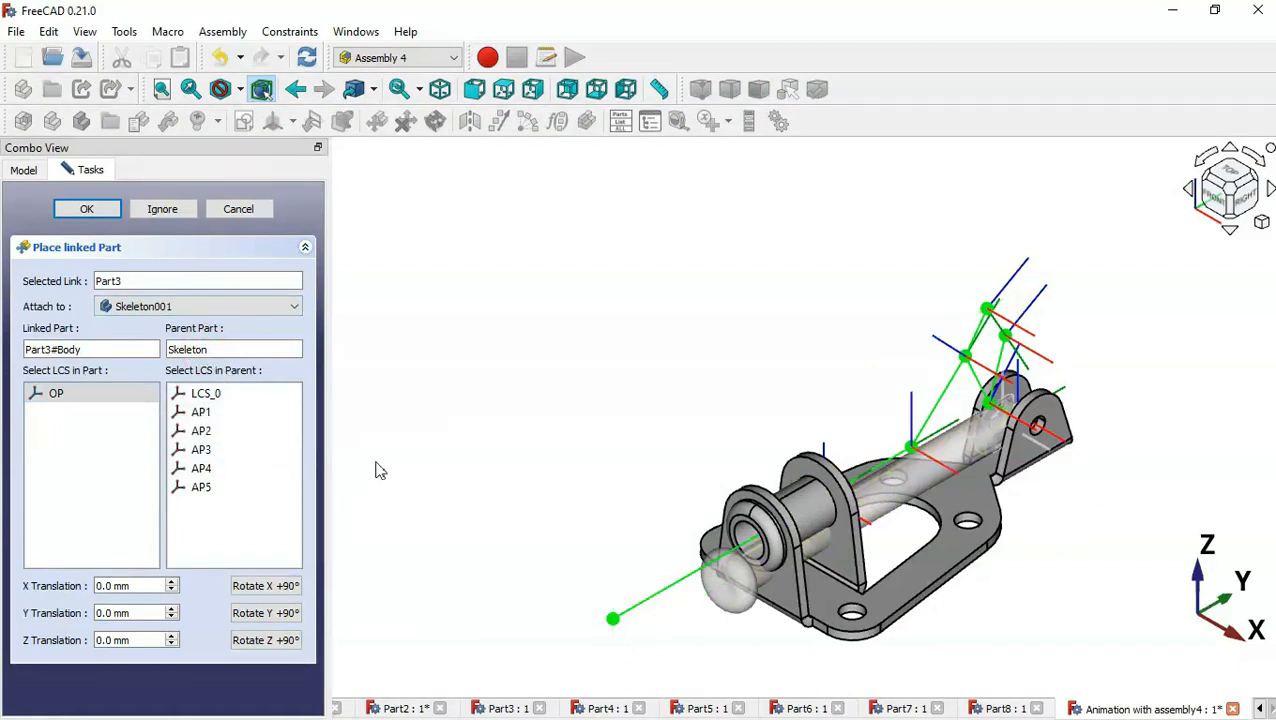
pyautogui.click(233, 494)
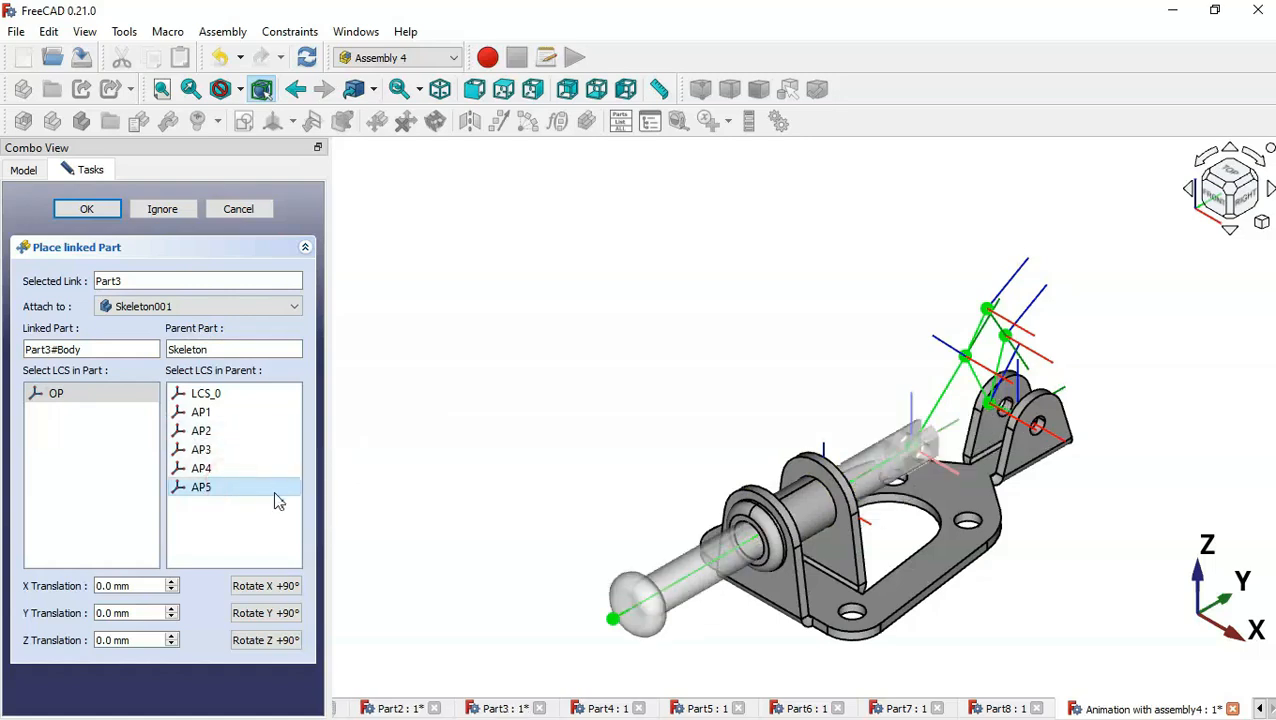
pyautogui.click(88, 209)
# Insert Part4#Body into the Assembly as a link named Part4
pyautogui.click(97, 379)
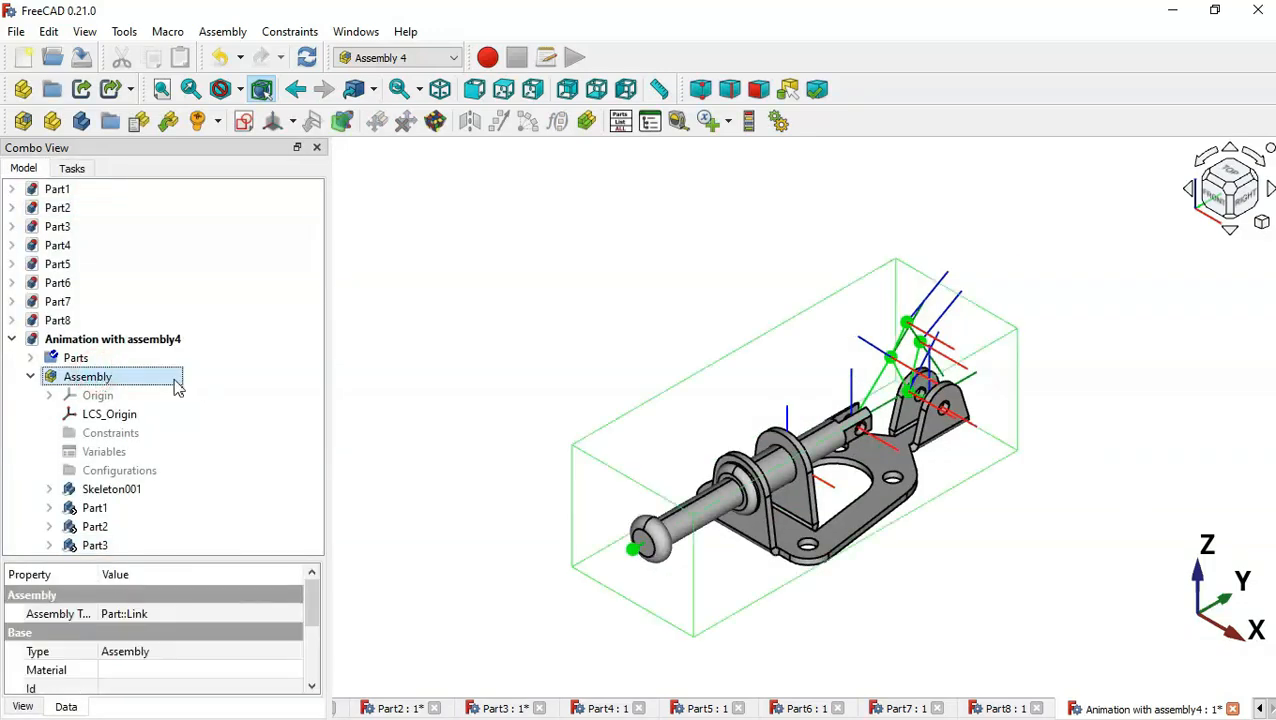
pyautogui.click(169, 124)
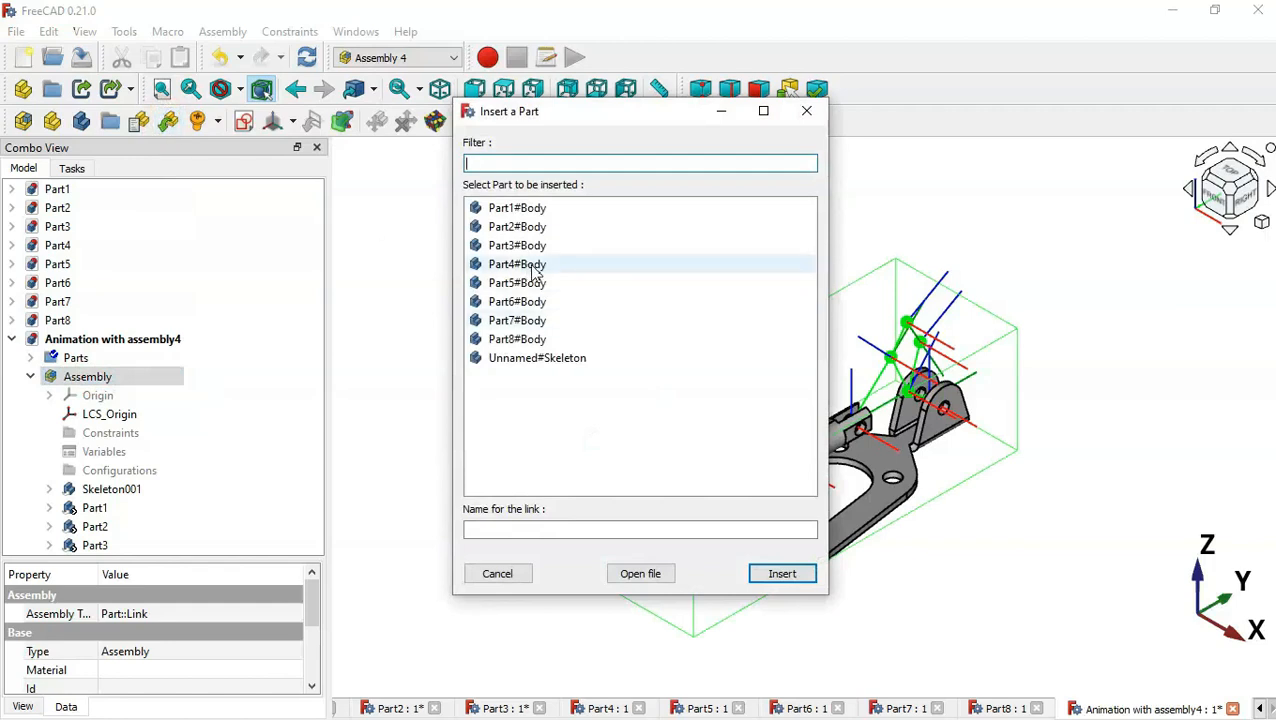
pyautogui.click(535, 266)
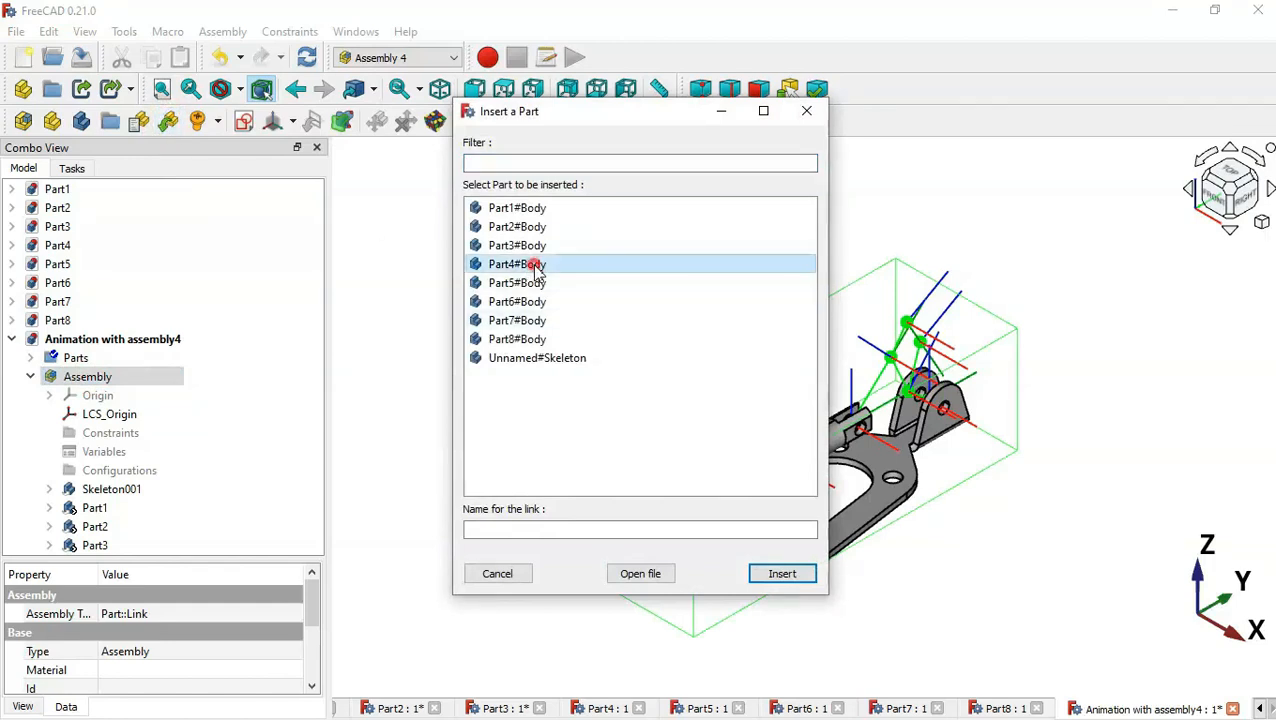
pyautogui.doubleClick(517, 530)
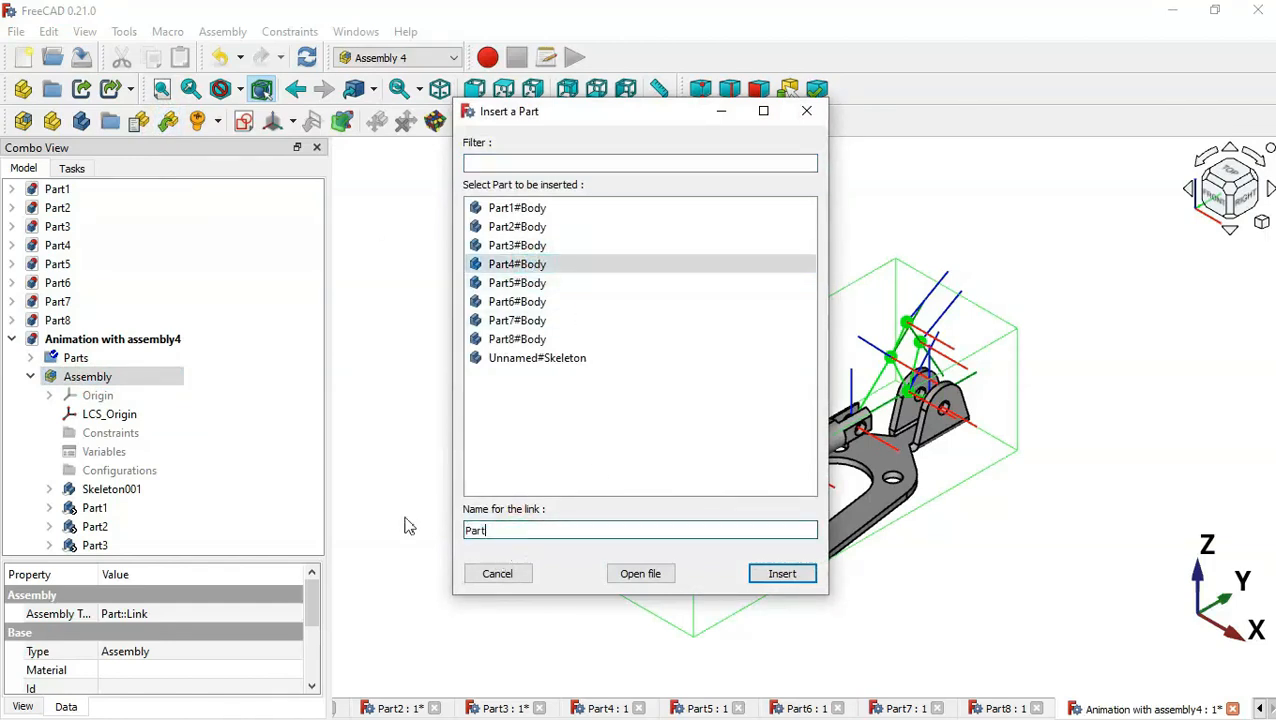
pyautogui.press('Return')
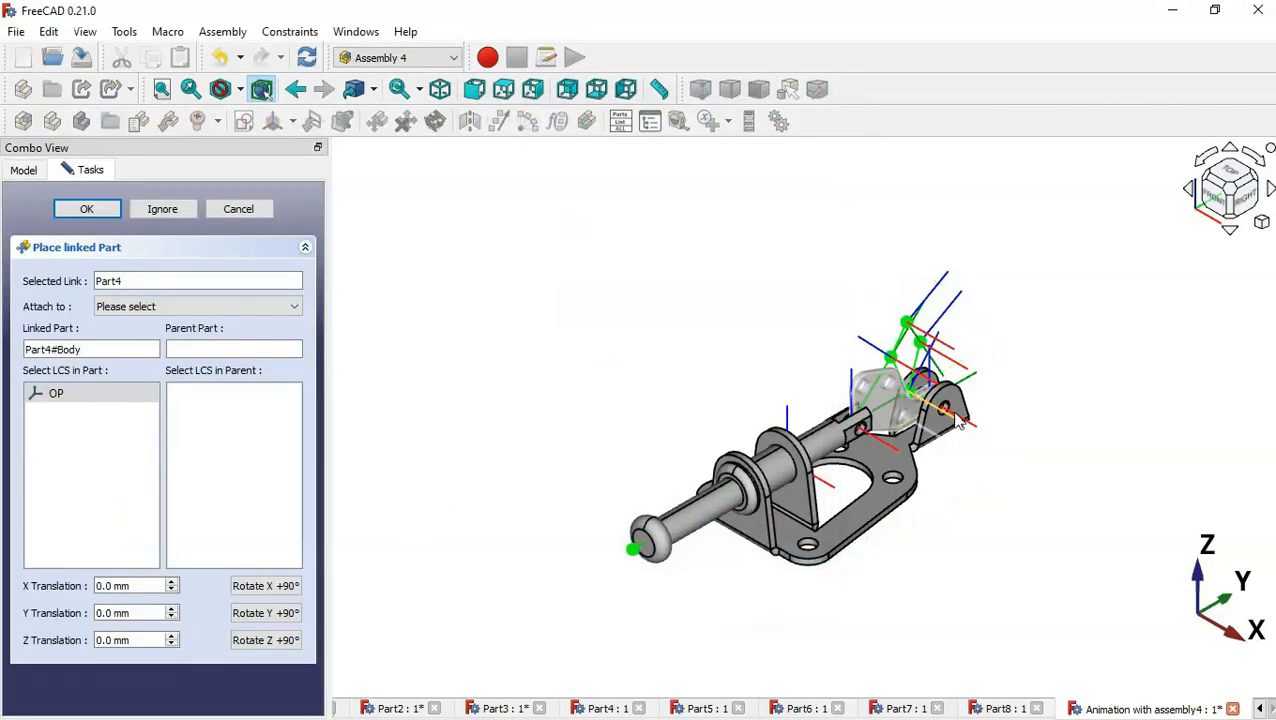
# Attach Part4 to Skeleton001, matching its OP coordinate system to the skeleton's AP1
pyautogui.scroll(5, 958, 425)
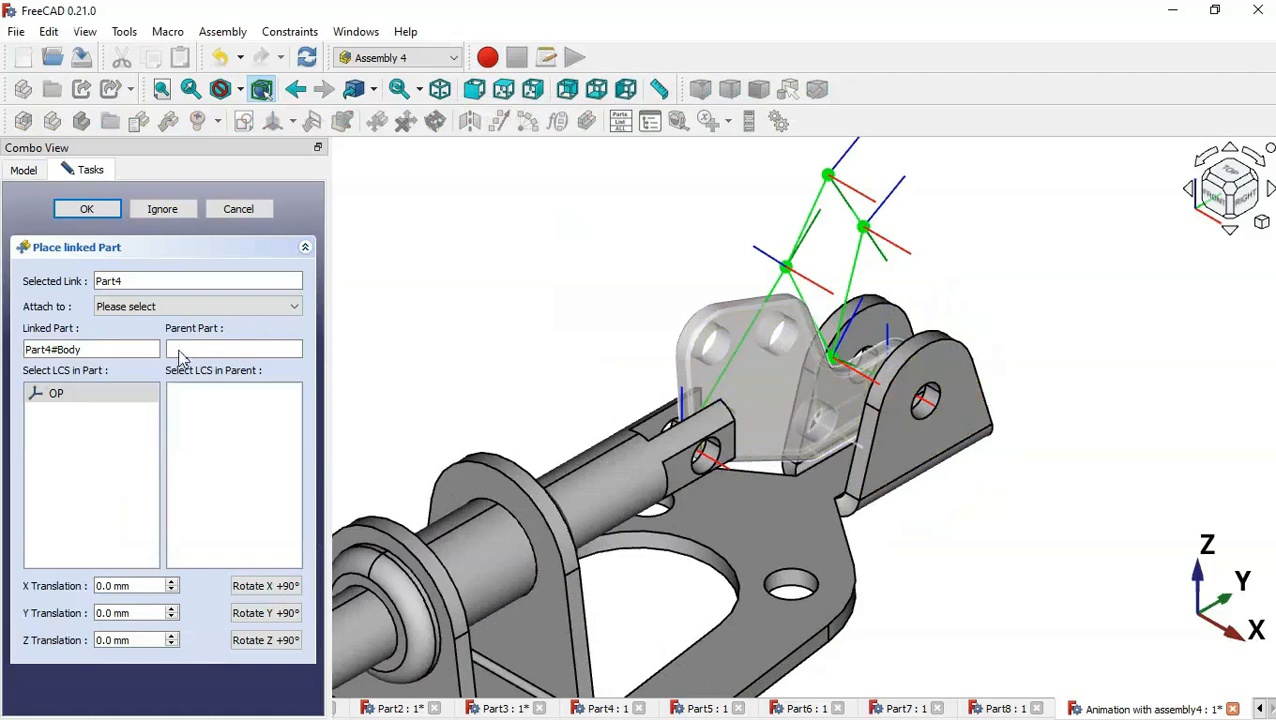
pyautogui.click(235, 318)
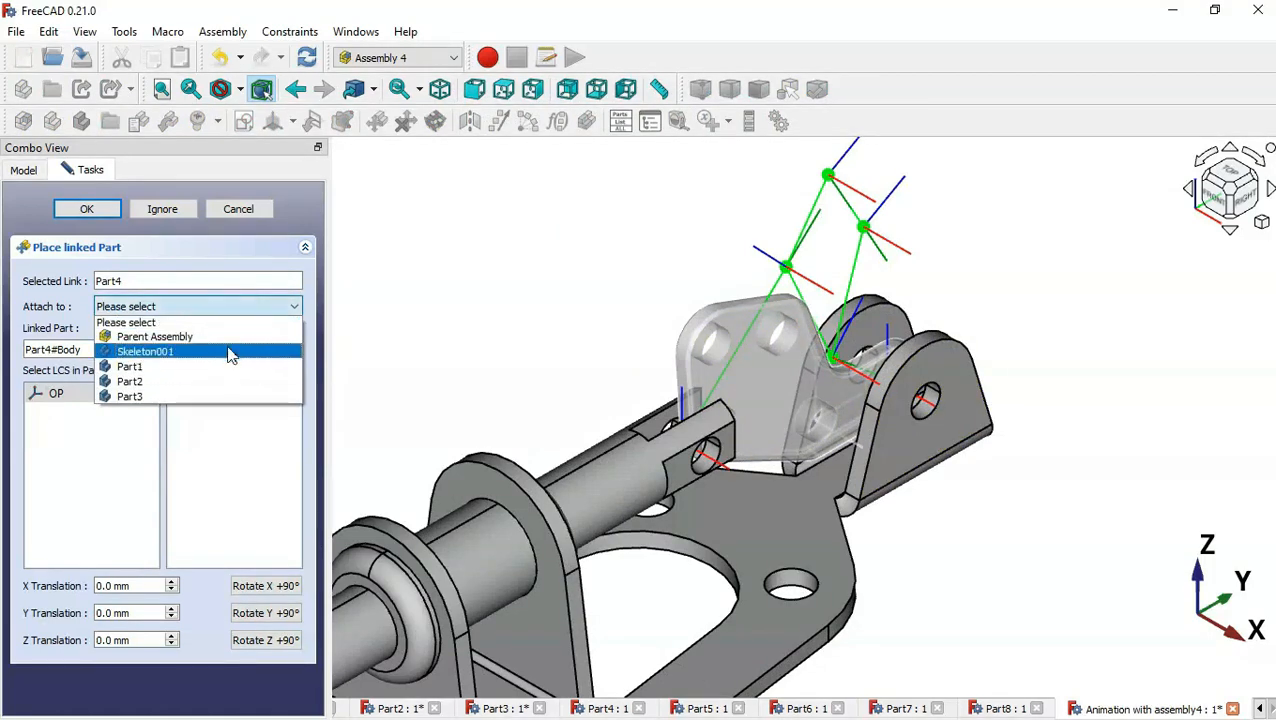
pyautogui.click(248, 352)
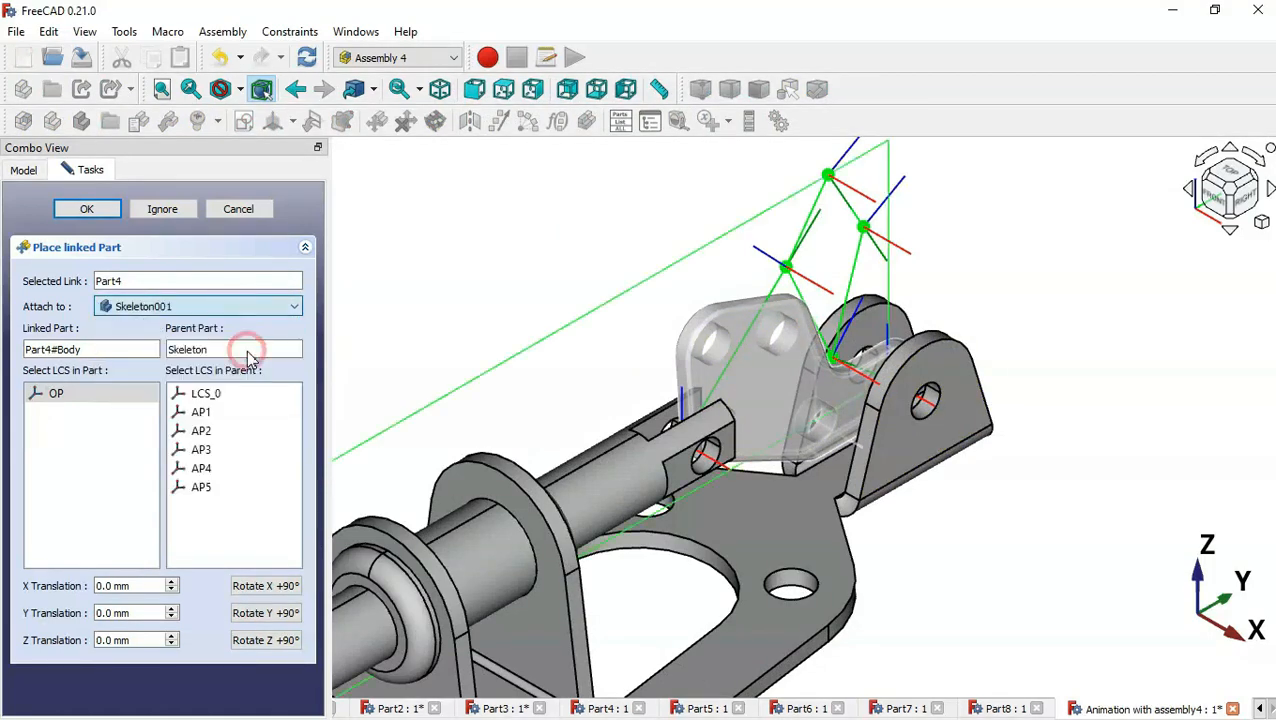
pyautogui.click(222, 414)
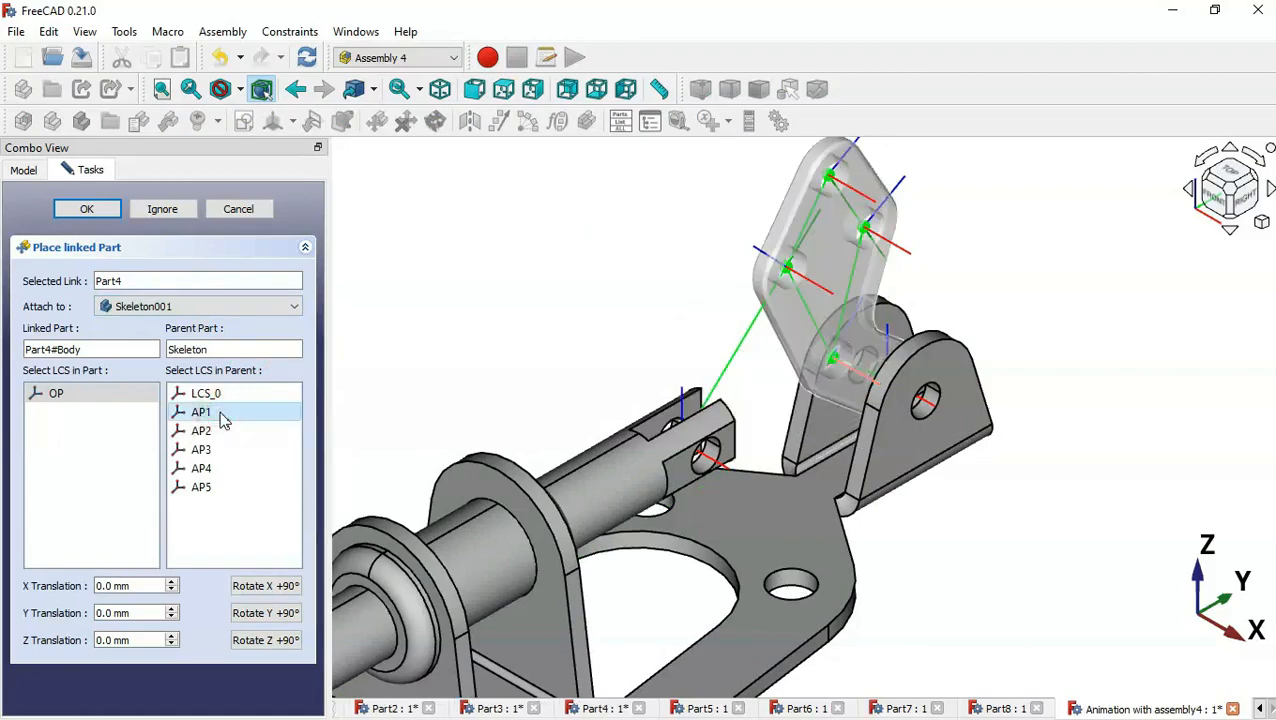
# Offset Part4 from the skeleton with an X translation of 3.5 mm and accept its placement
pyautogui.moveTo(1034, 362); pyautogui.dragTo(1035, 468, button='middle')
pyautogui.press('0')
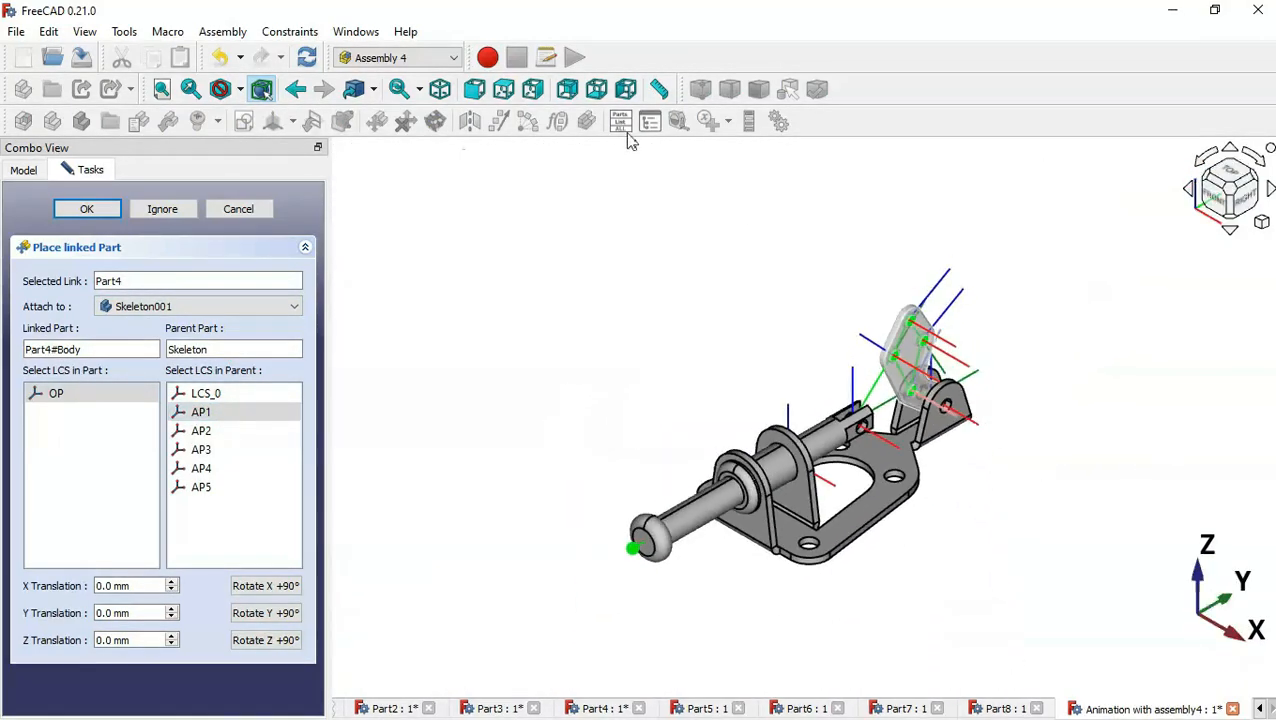
pyautogui.click(506, 91)
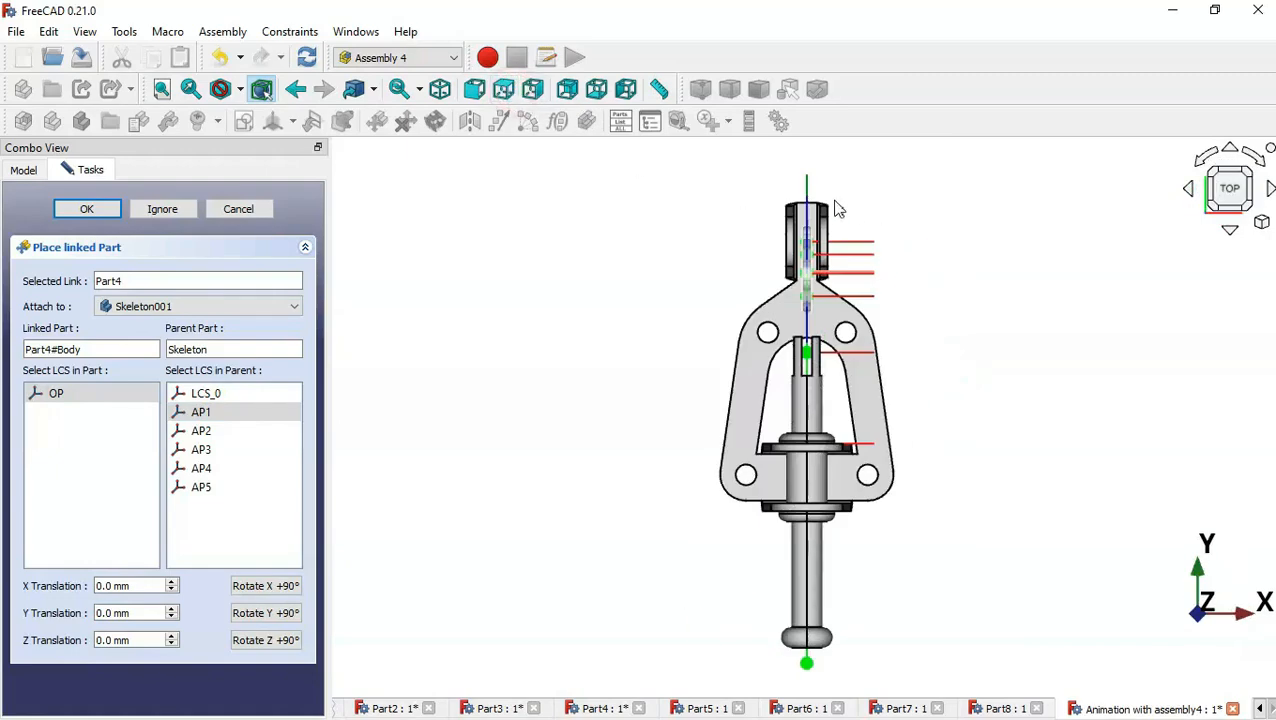
pyautogui.scroll(5, 822, 206)
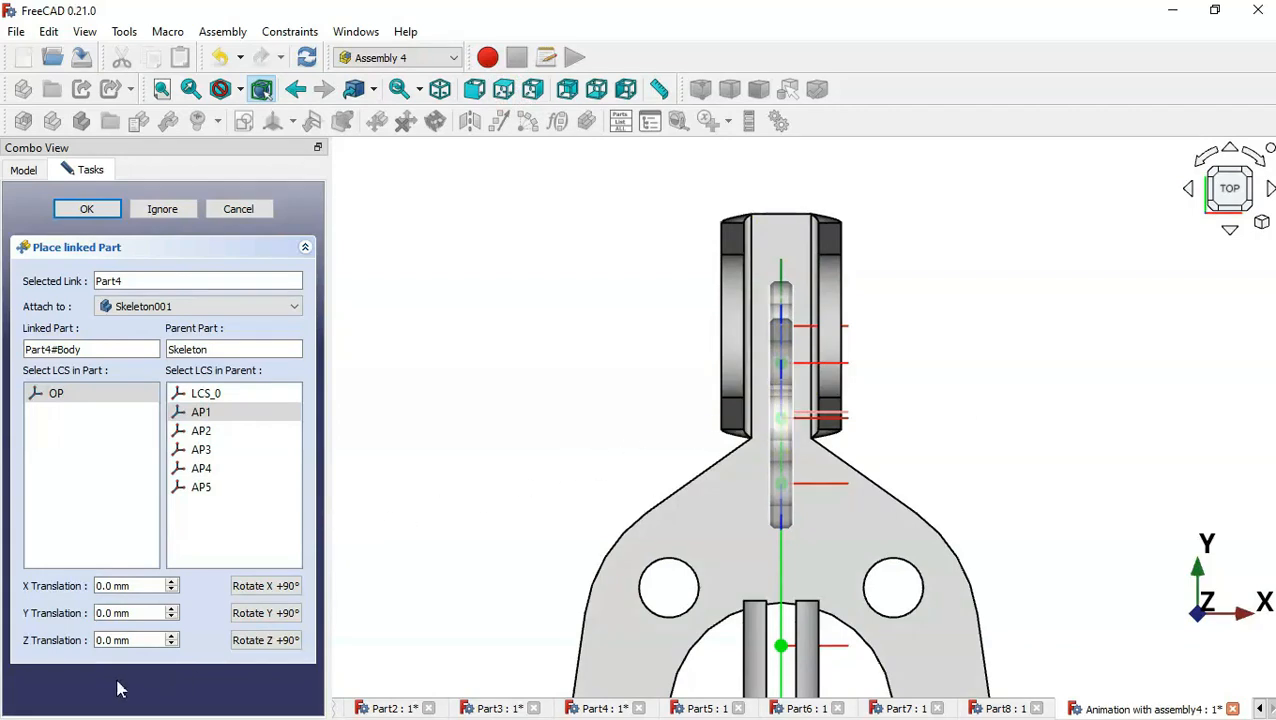
pyautogui.click(143, 586)
pyautogui.scroll(1, 145, 587)
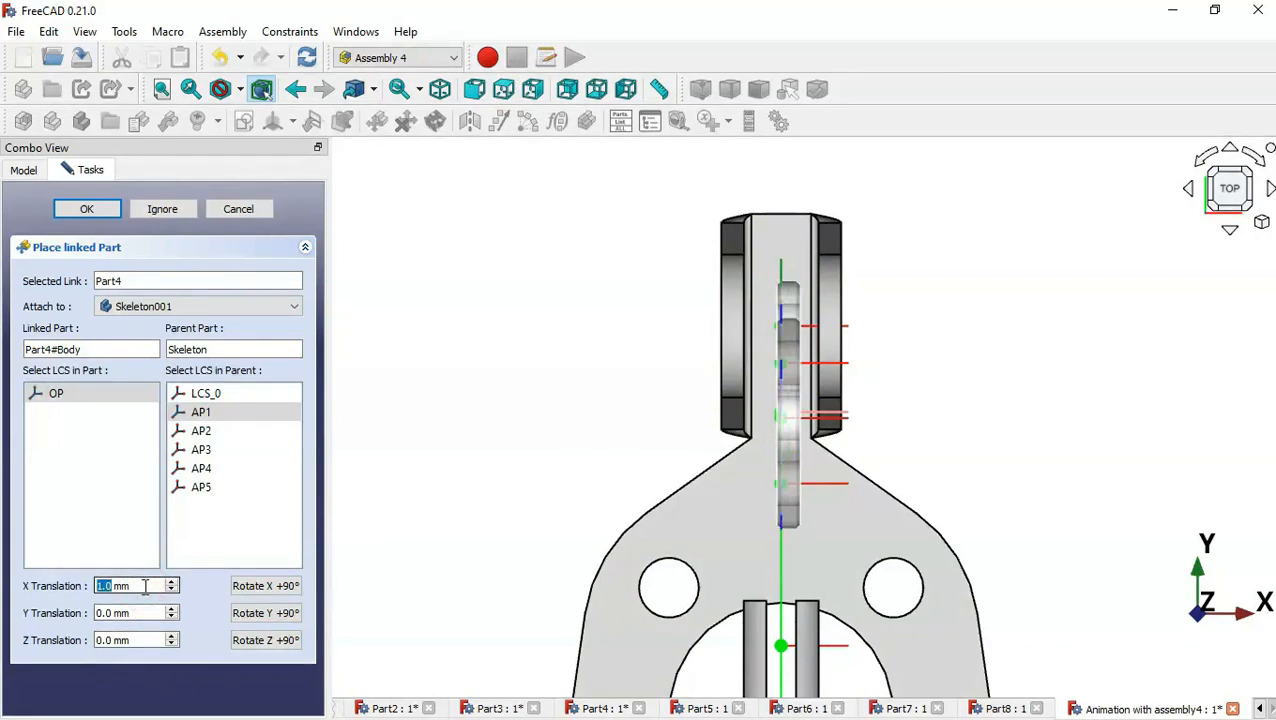
pyautogui.write('3.5')
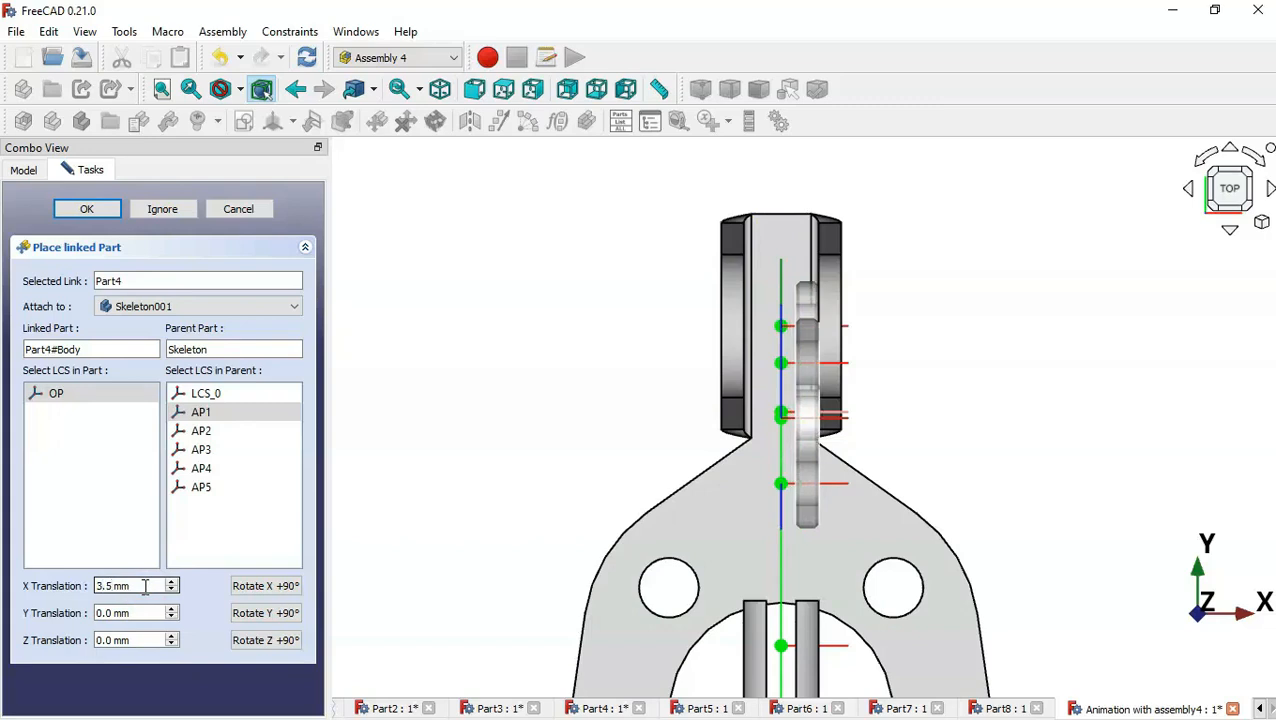
pyautogui.click(88, 212)
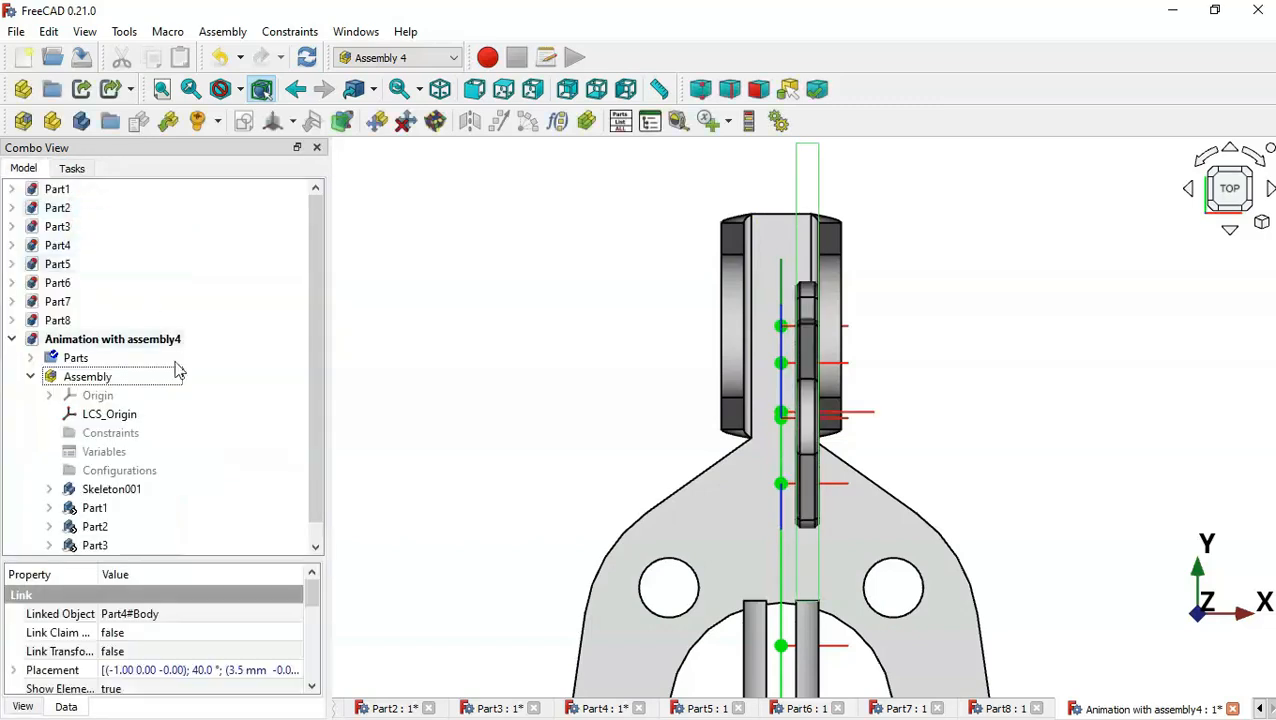
# Insert a second link of Part4#Body into the Assembly, named Part4-1
pyautogui.click(315, 410)
pyautogui.moveTo(315, 410); pyautogui.dragTo(315, 428)
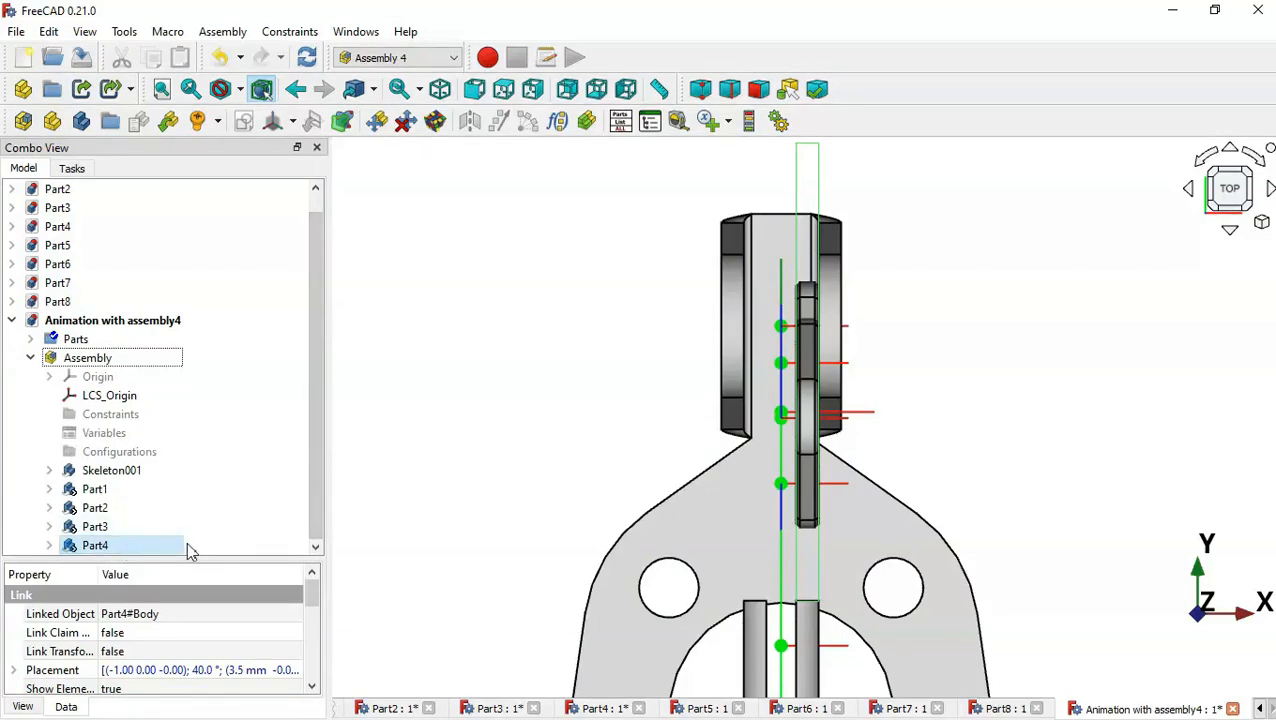
pyautogui.click(147, 365)
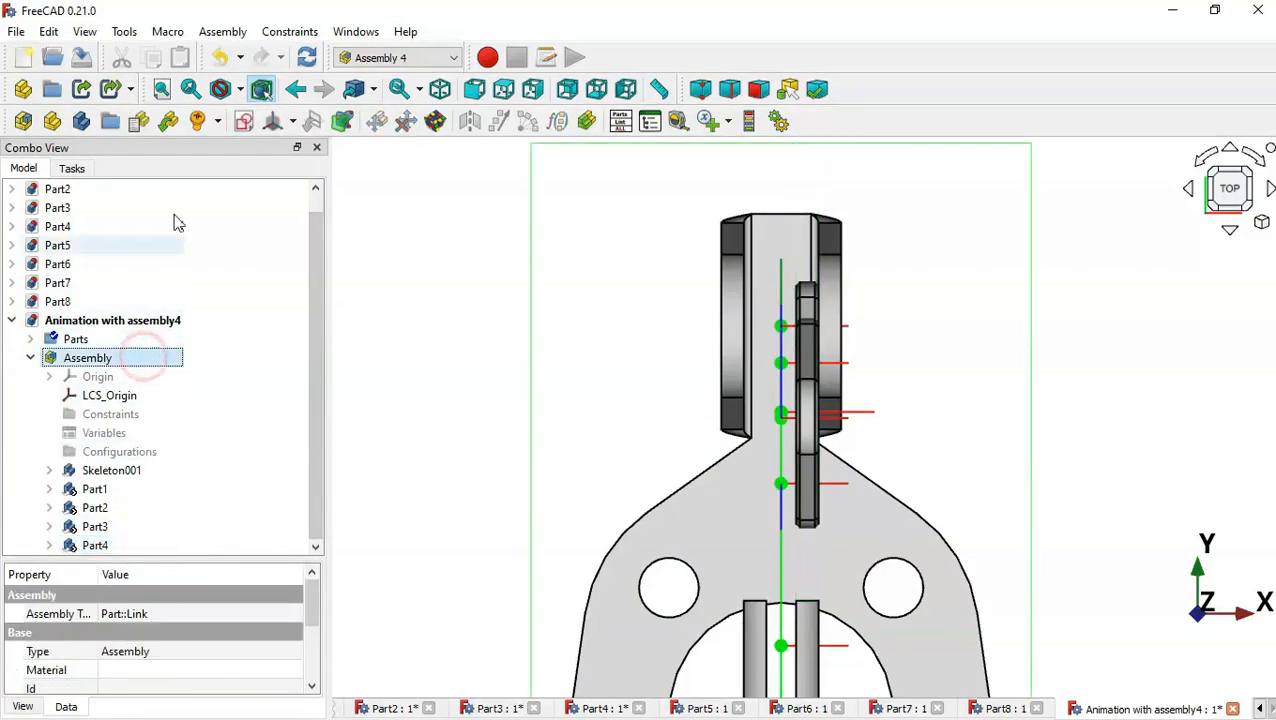
pyautogui.click(168, 121)
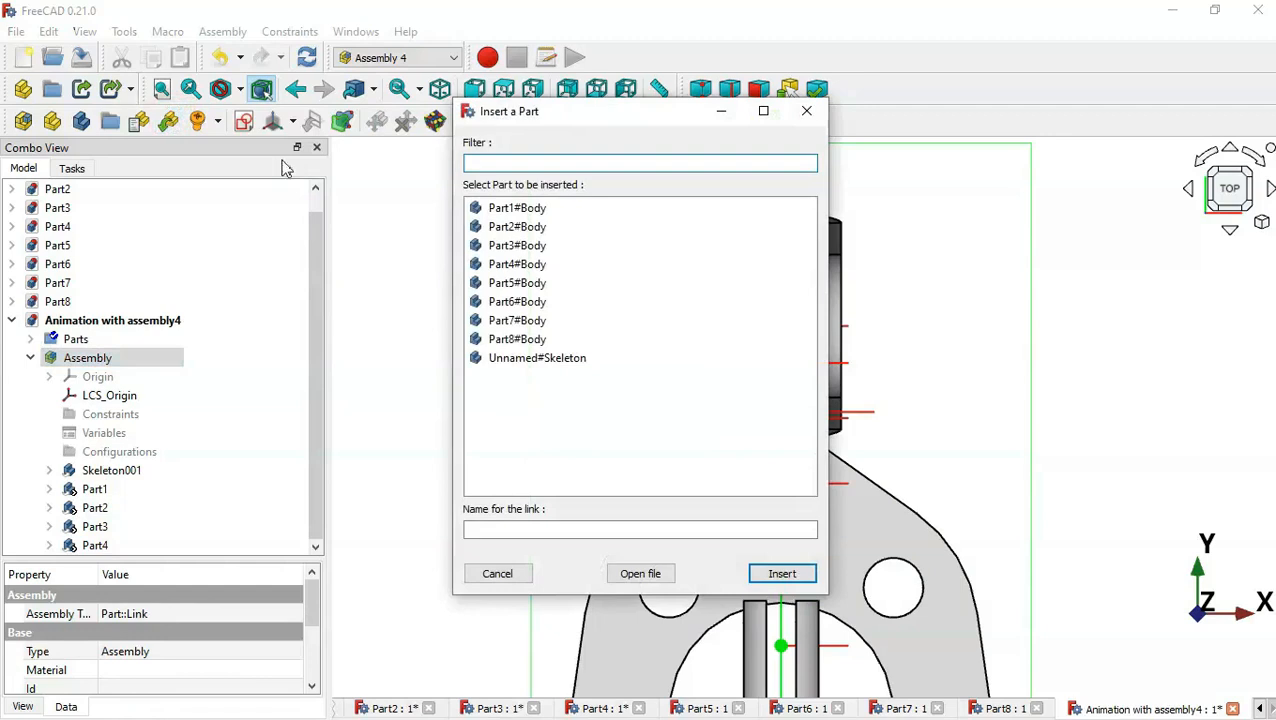
pyautogui.click(560, 264)
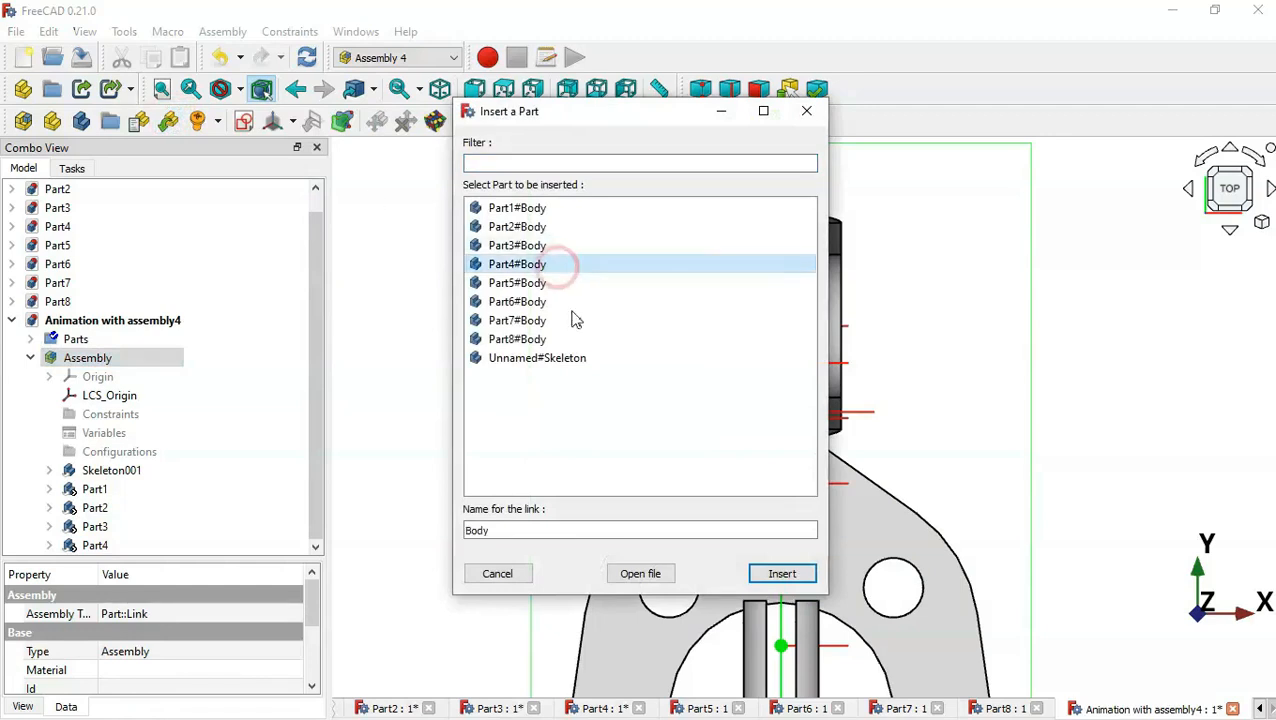
pyautogui.doubleClick(530, 531)
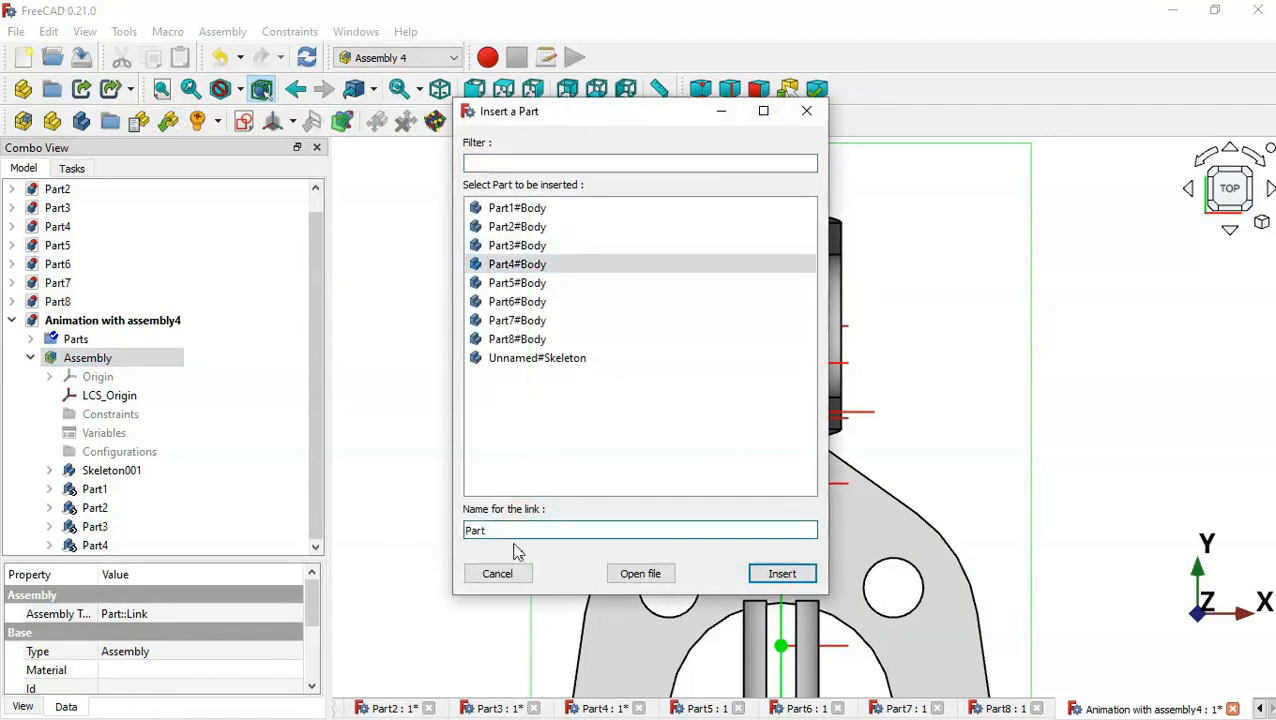
pyautogui.press('Return')
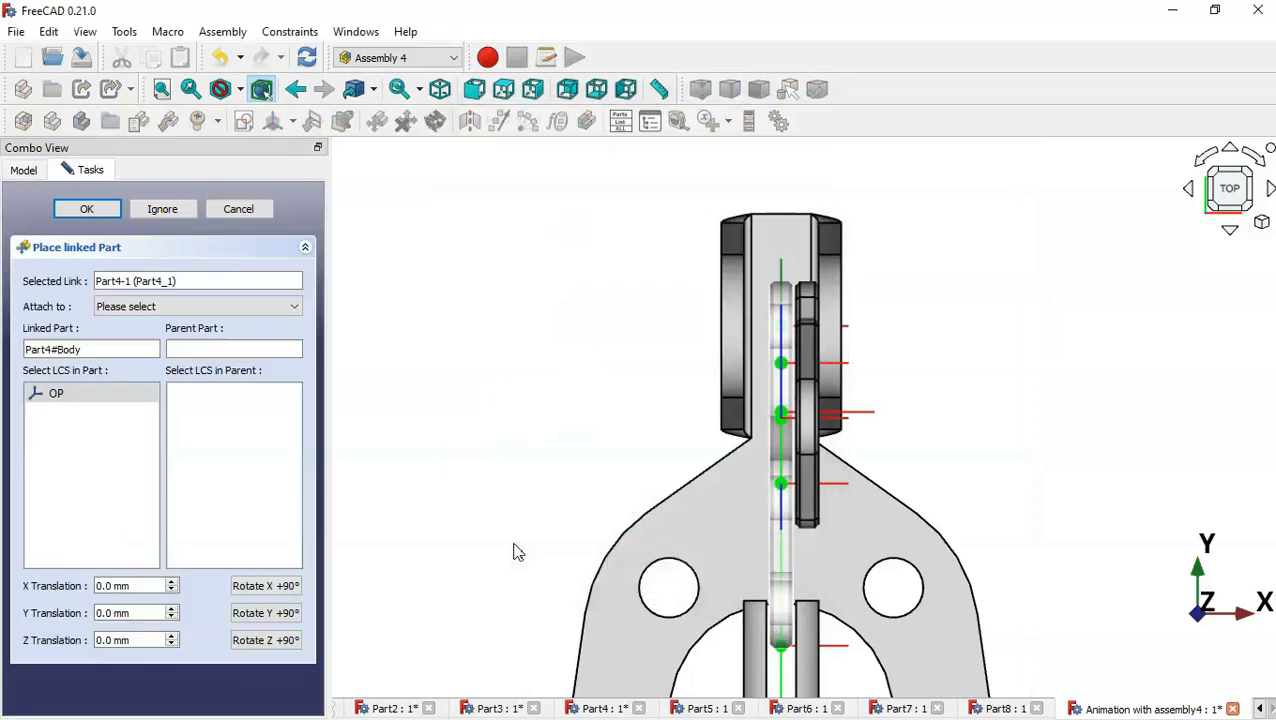
# Attach Part4-1 to Skeleton001, matching its OP coordinate system to the skeleton's AP1
pyautogui.click(228, 306)
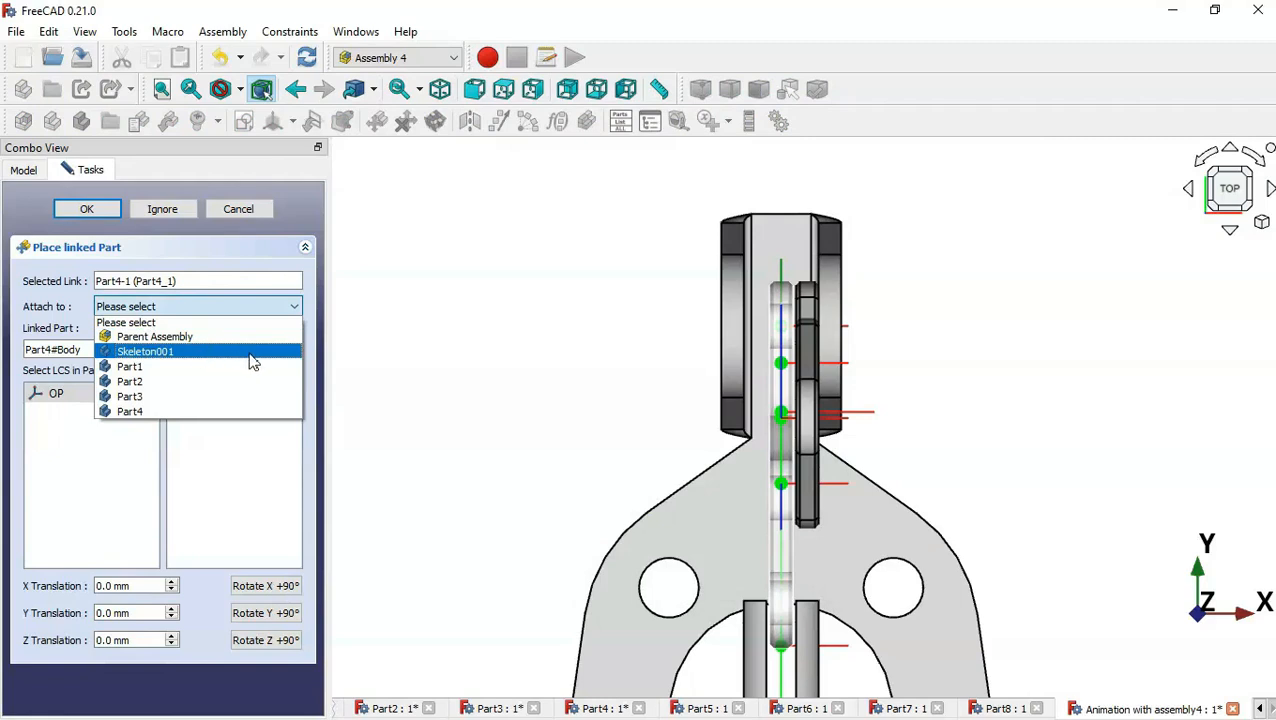
pyautogui.click(252, 358)
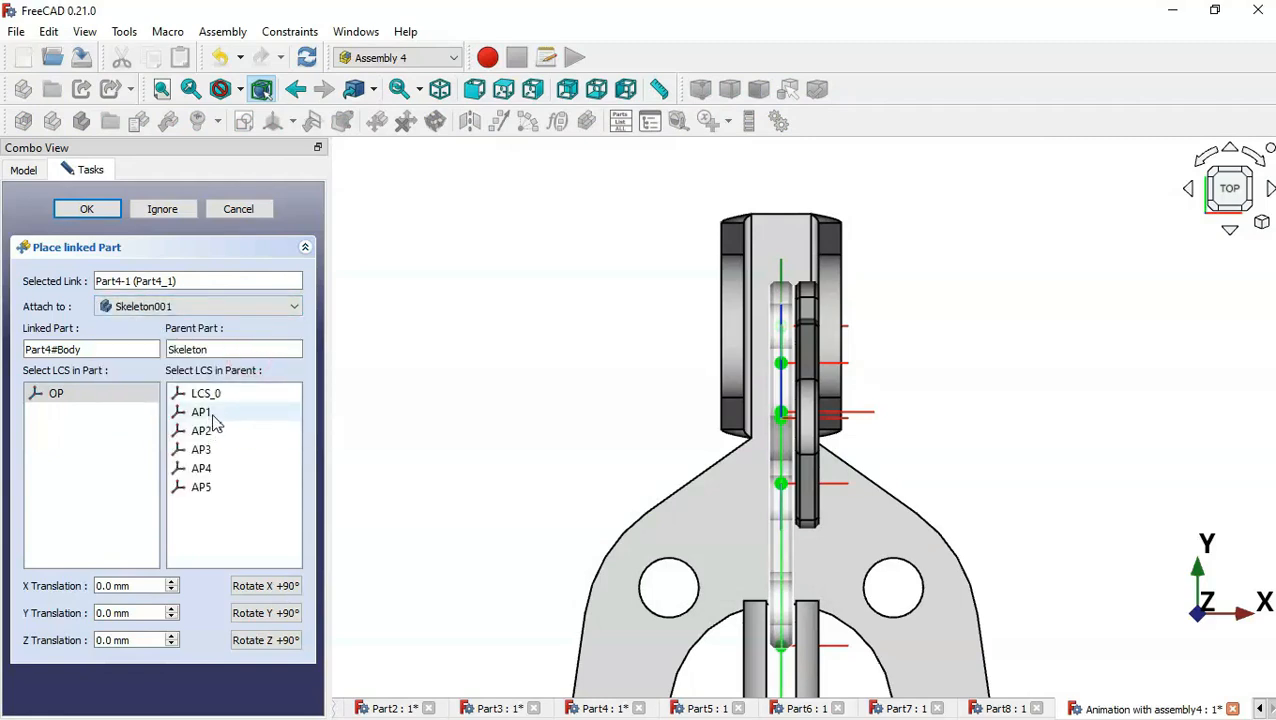
pyautogui.click(222, 418)
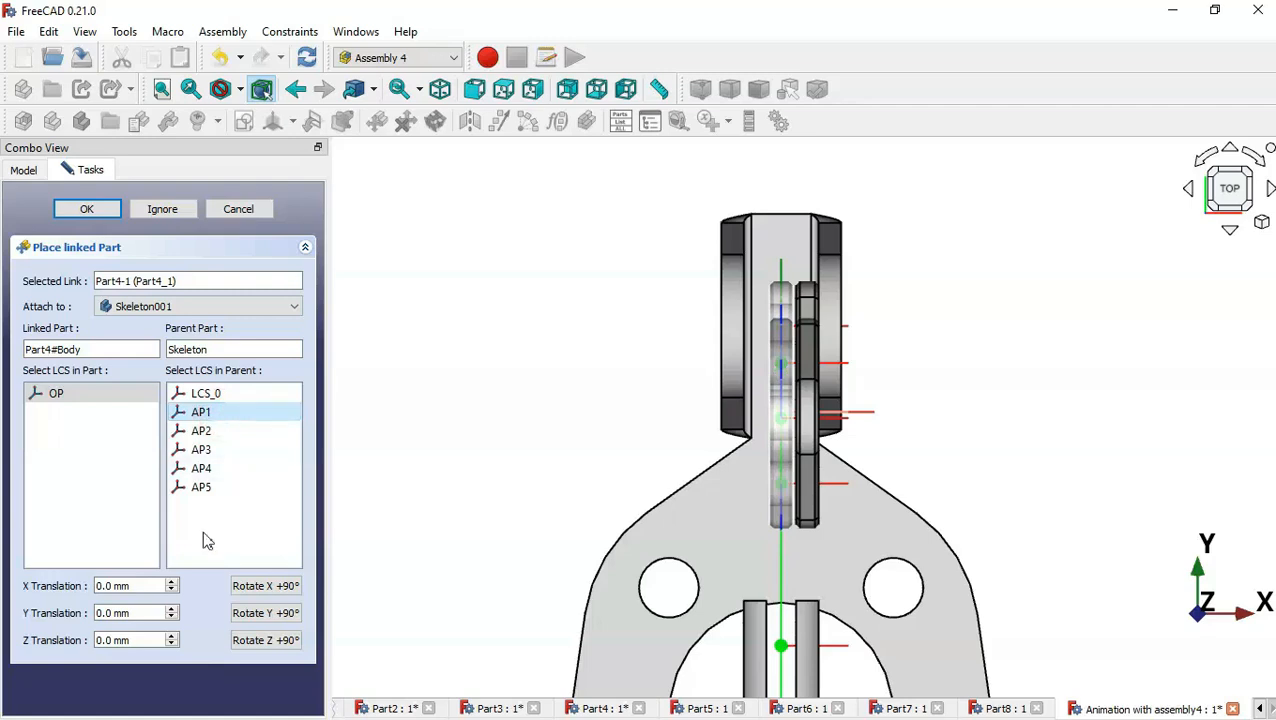
# Offset Part4-1 from the skeleton with an X translation of -3.5 mm and accept its placement
pyautogui.click(140, 586)
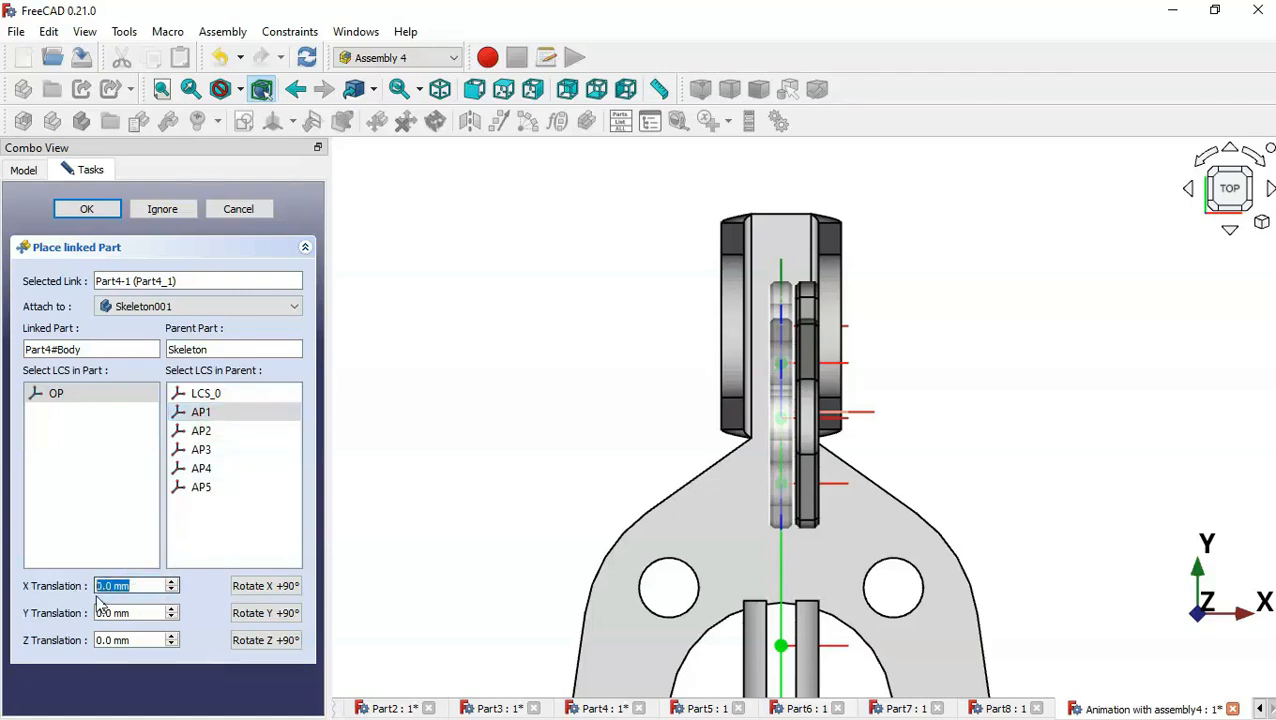
pyautogui.write('-3.5')
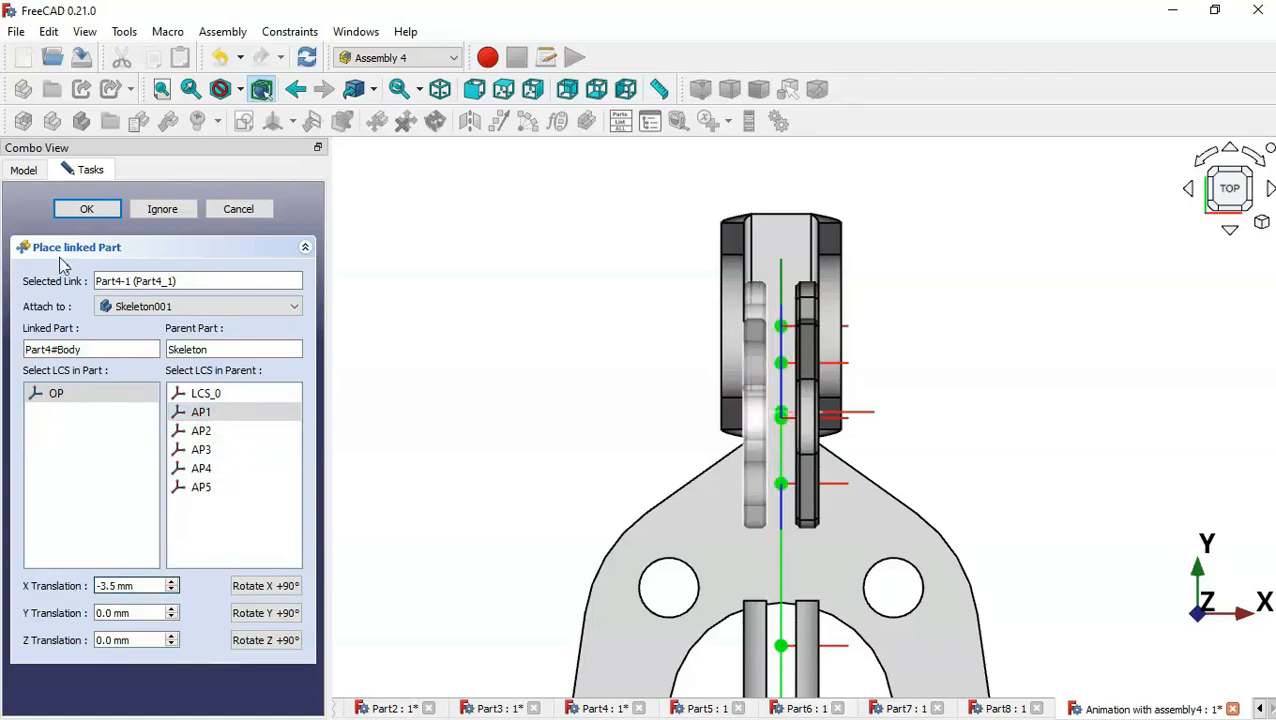
pyautogui.click(86, 210)
# Clear the selection and examine the two Part4 plates in the linkage from an isometric view
pyautogui.click(478, 336)
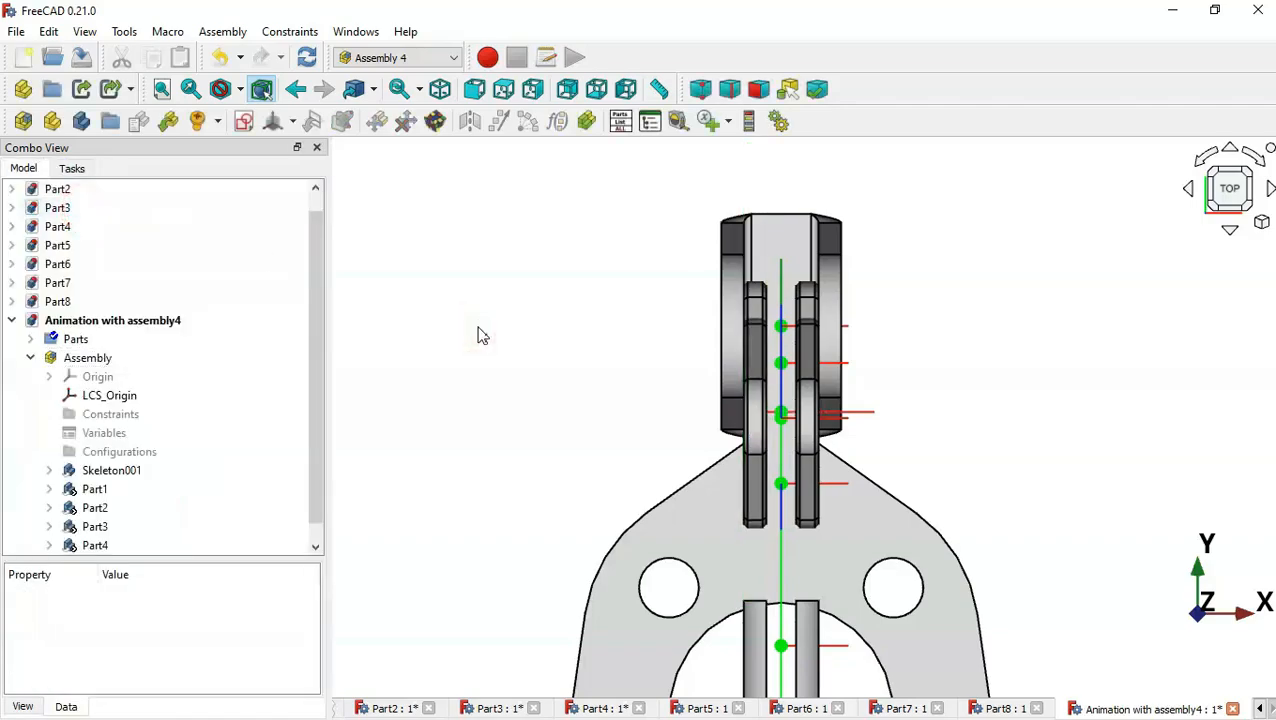
pyautogui.press('0')
pyautogui.scroll(5, 853, 364)
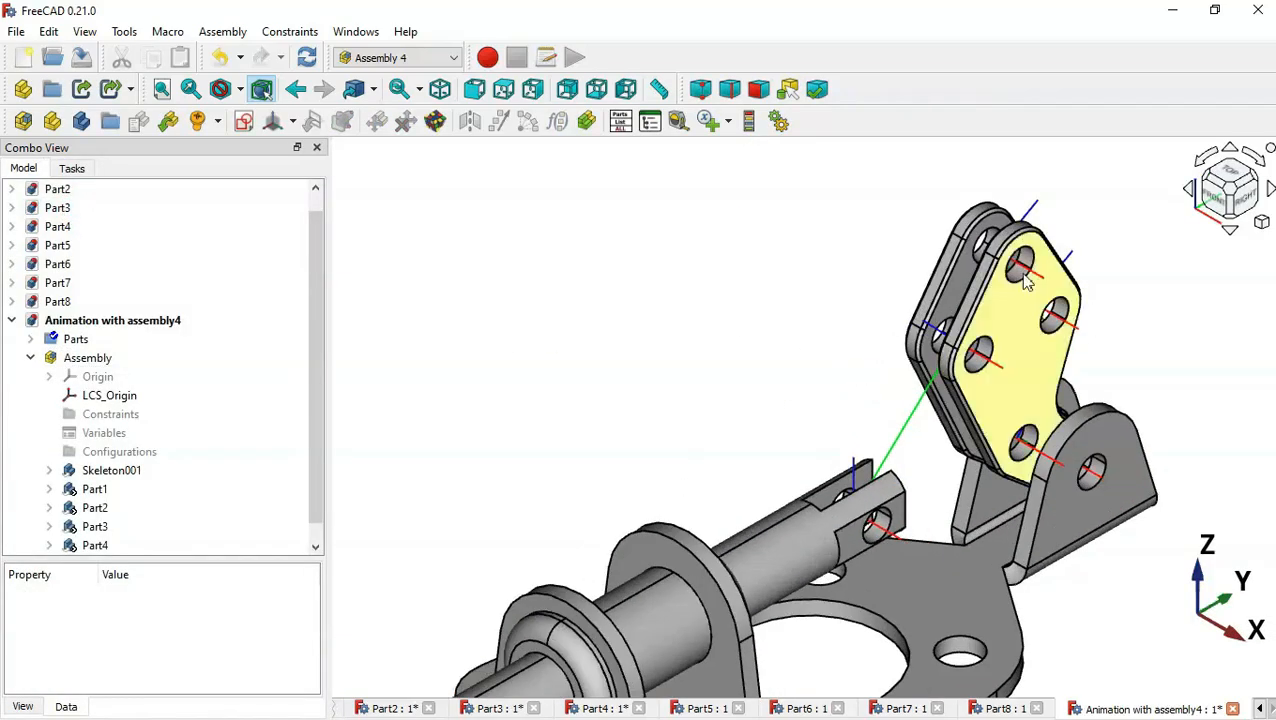
pyautogui.moveTo(889, 401); pyautogui.dragTo(852, 393, button='middle')
pyautogui.scroll(-4, 852, 393)
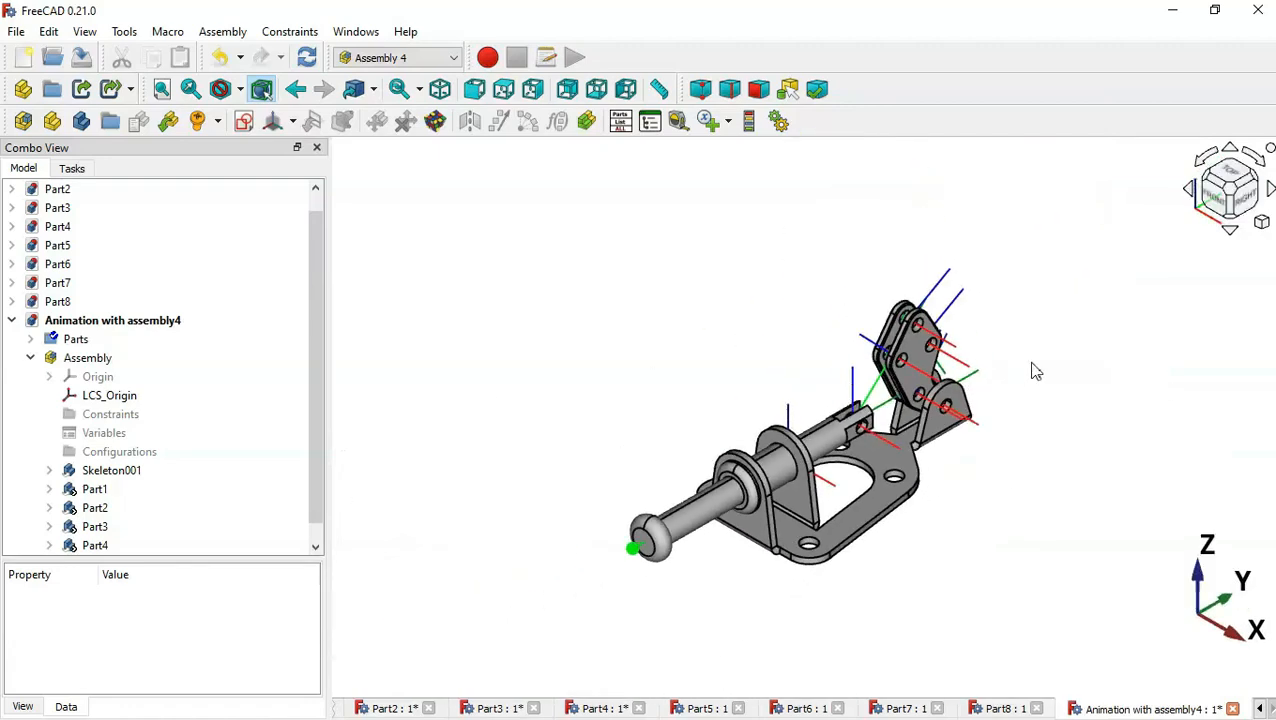
pyautogui.scroll(5, 1036, 371)
pyautogui.scroll(-4, 1036, 371)
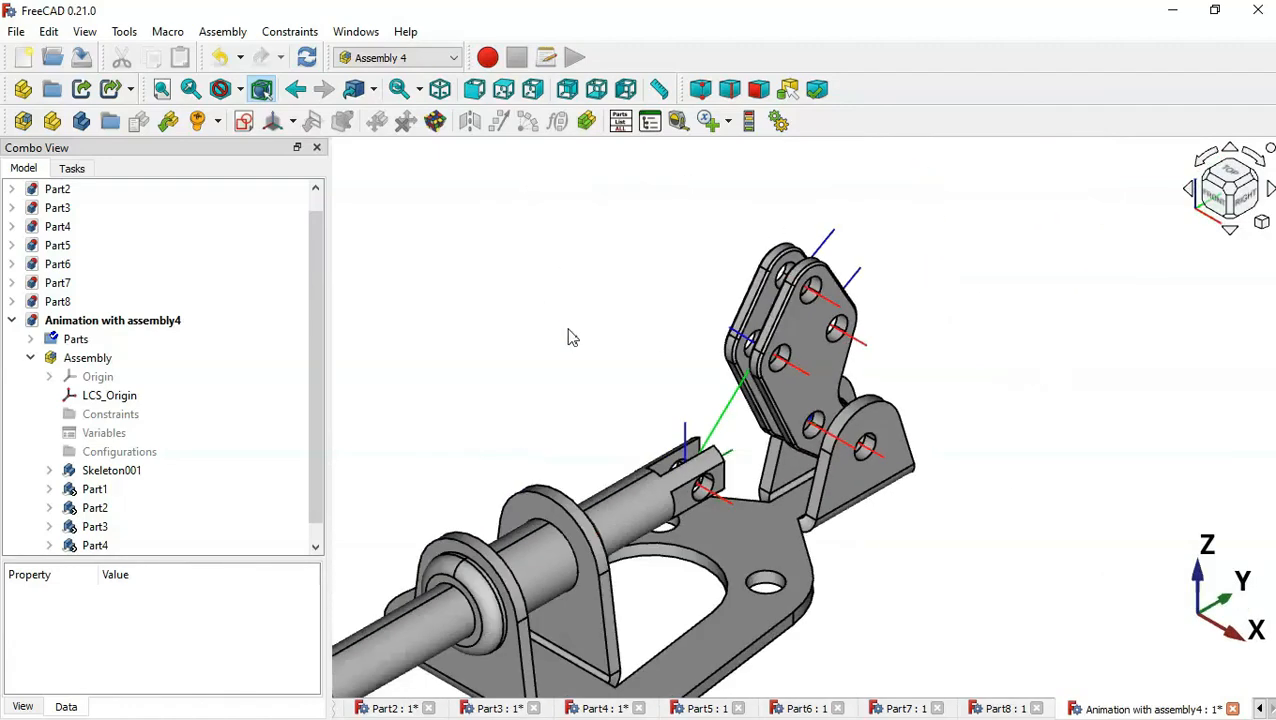
pyautogui.scroll(-1, 572, 337)
# Insert Part5#Body into the Assembly as a link named Part5
pyautogui.moveTo(317, 405); pyautogui.dragTo(307, 528)
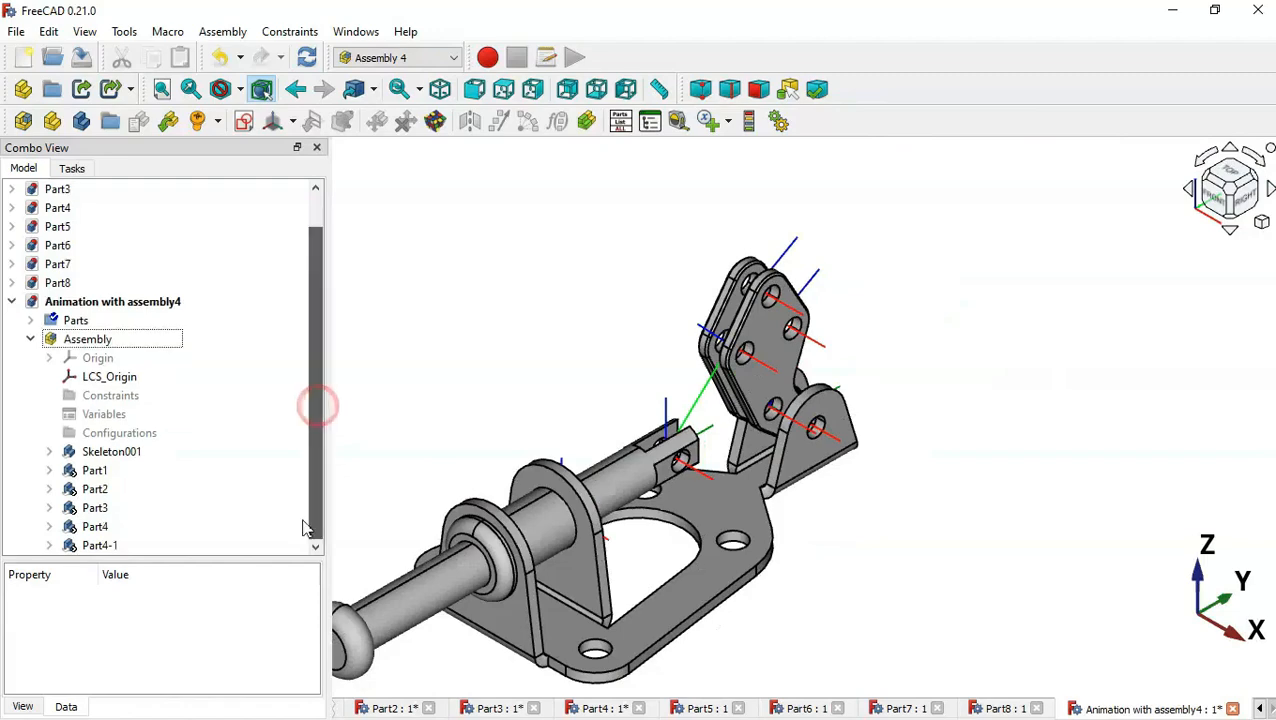
pyautogui.click(128, 339)
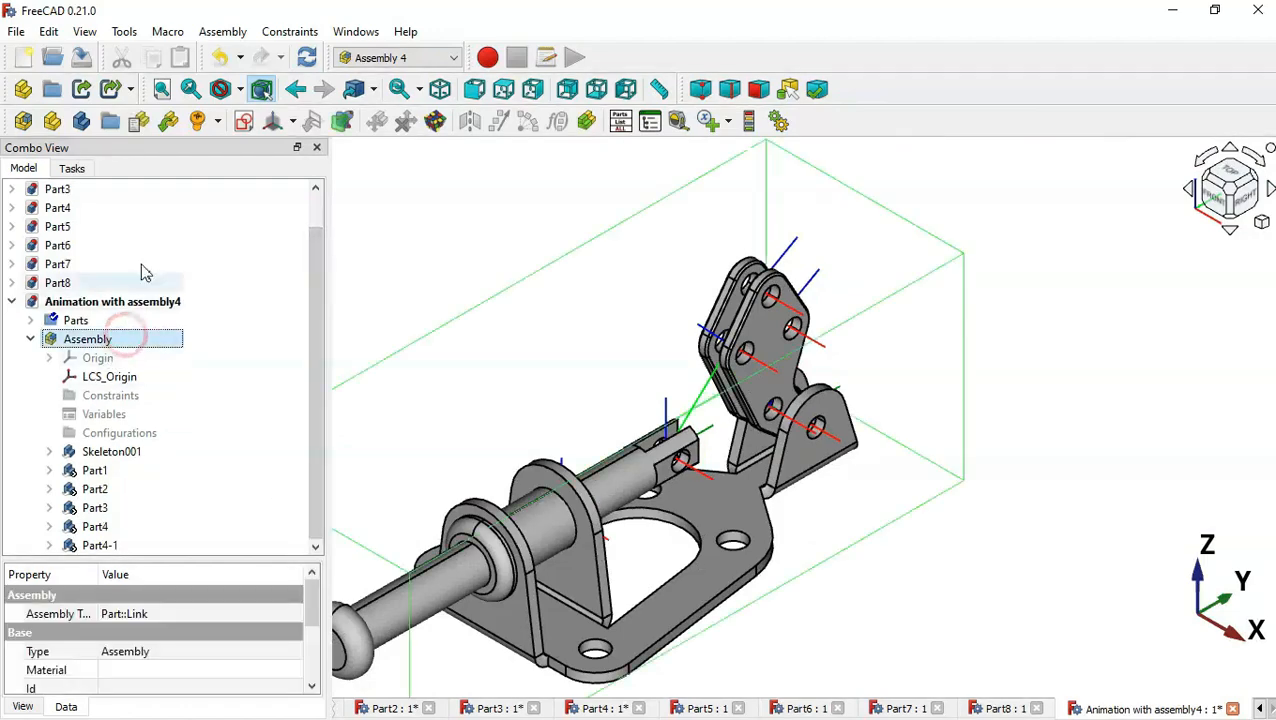
pyautogui.click(168, 124)
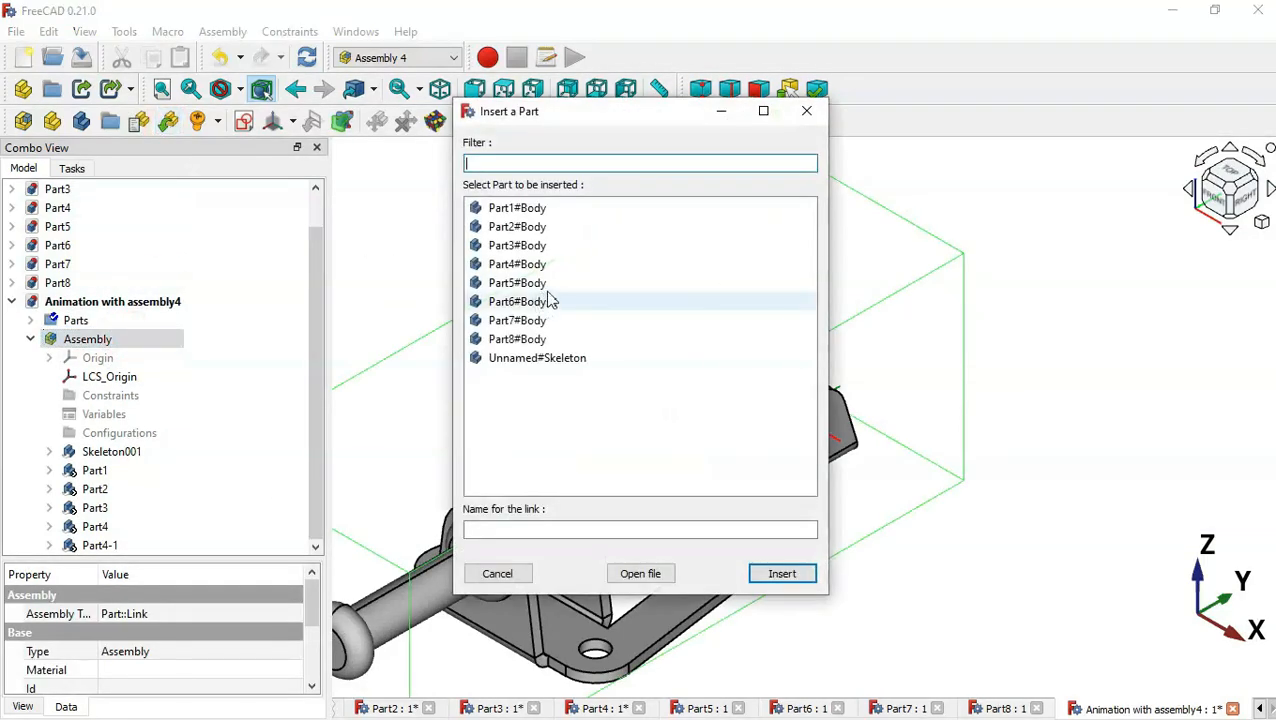
pyautogui.click(548, 285)
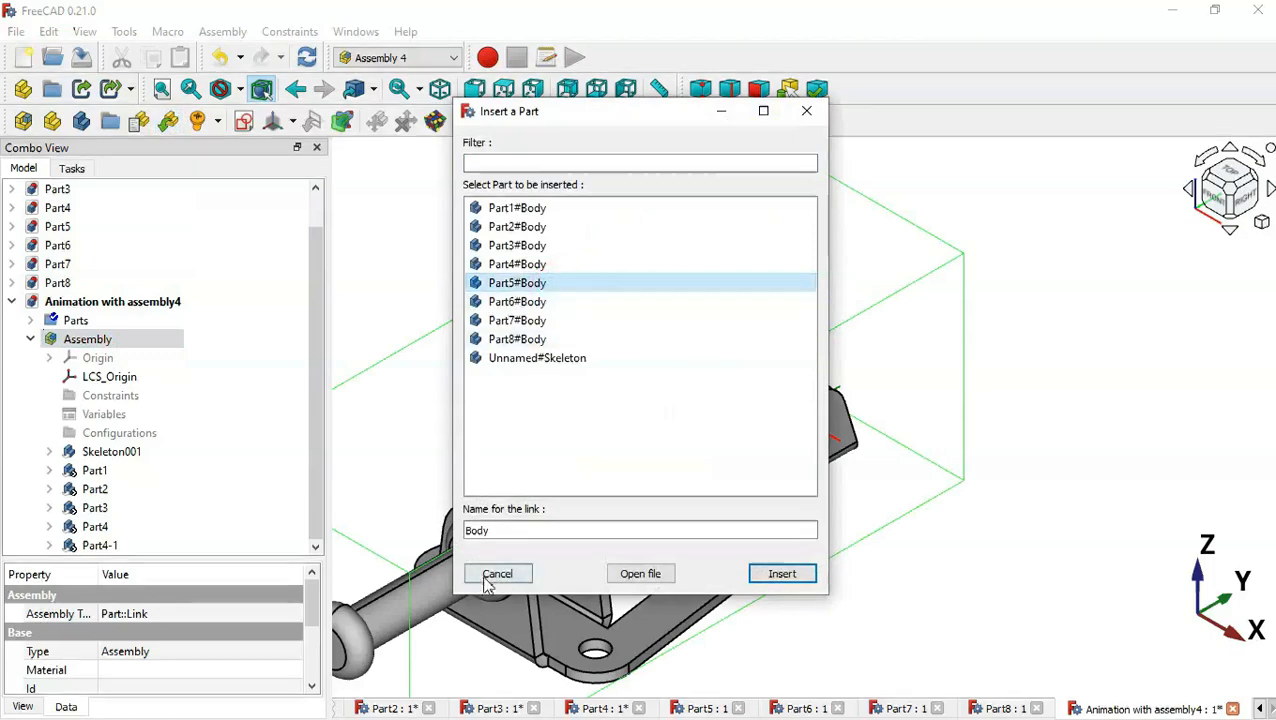
pyautogui.doubleClick(515, 531)
pyautogui.write('Part5')
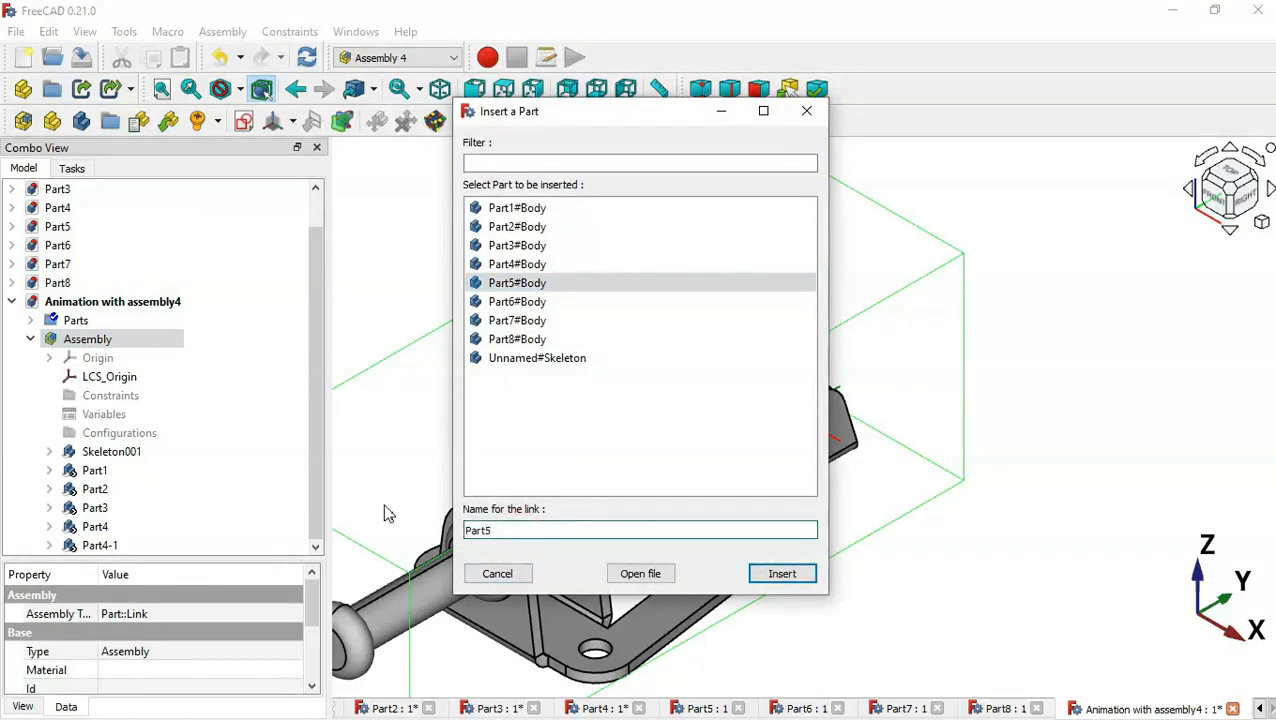
pyautogui.press('Return')
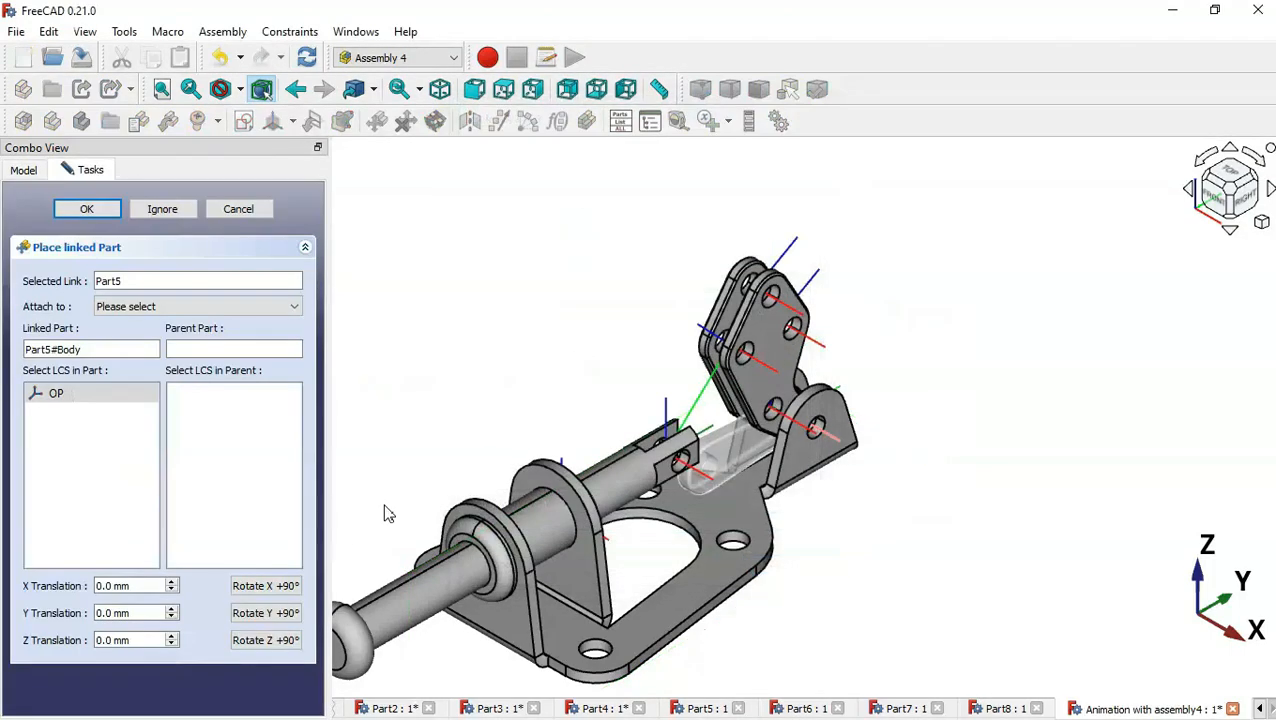
# Attach Part5 to Skeleton001, matching its OP coordinate system to the skeleton's AP4, and accept its placement
pyautogui.click(238, 310)
pyautogui.click(195, 355)
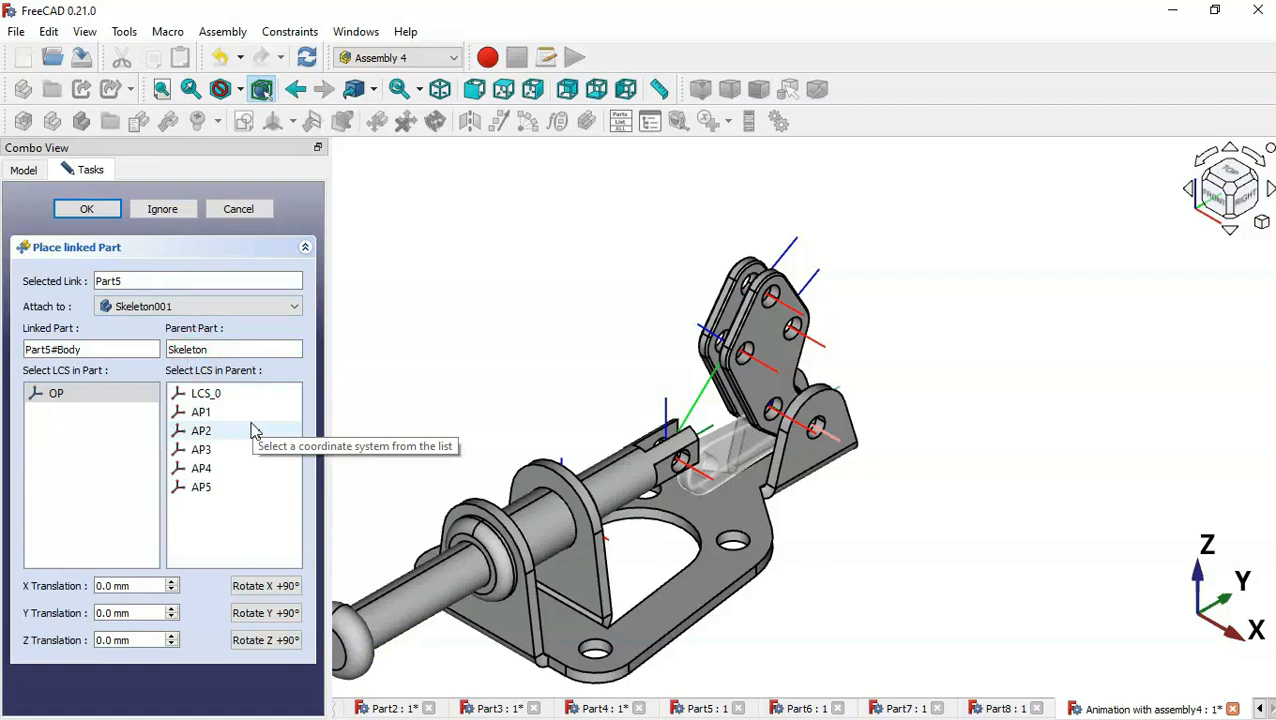
pyautogui.click(218, 468)
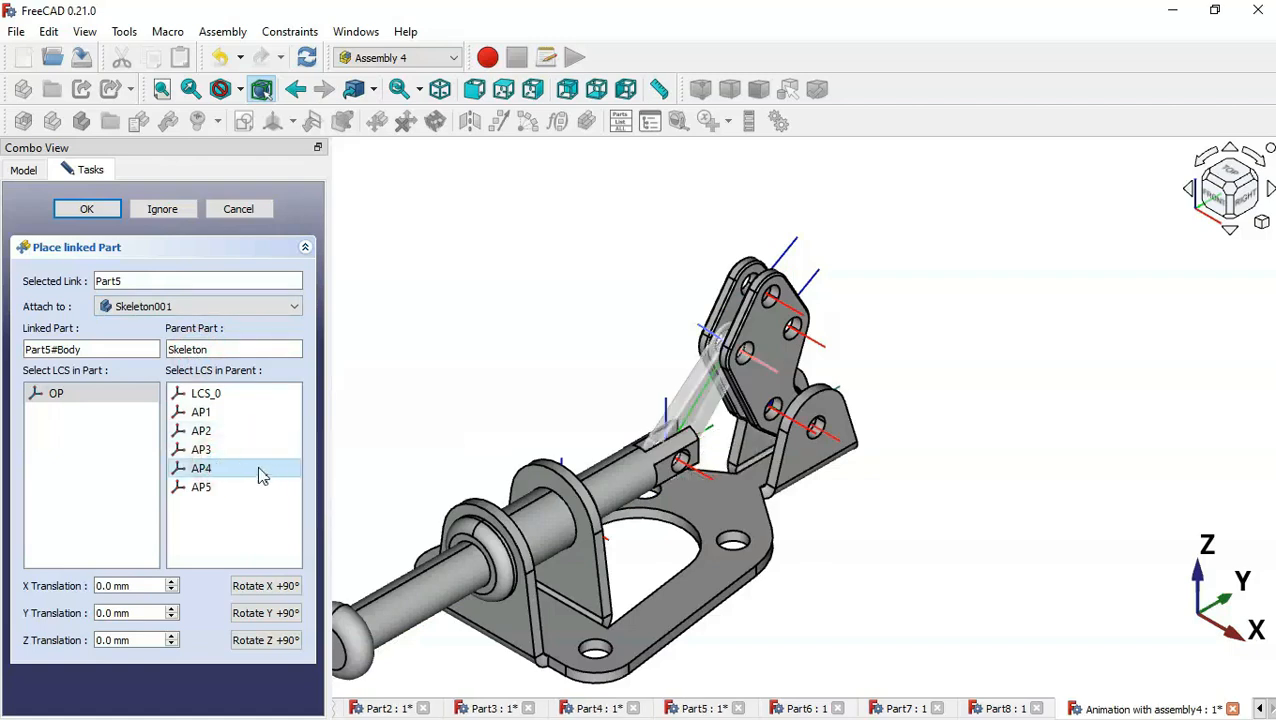
pyautogui.click(90, 210)
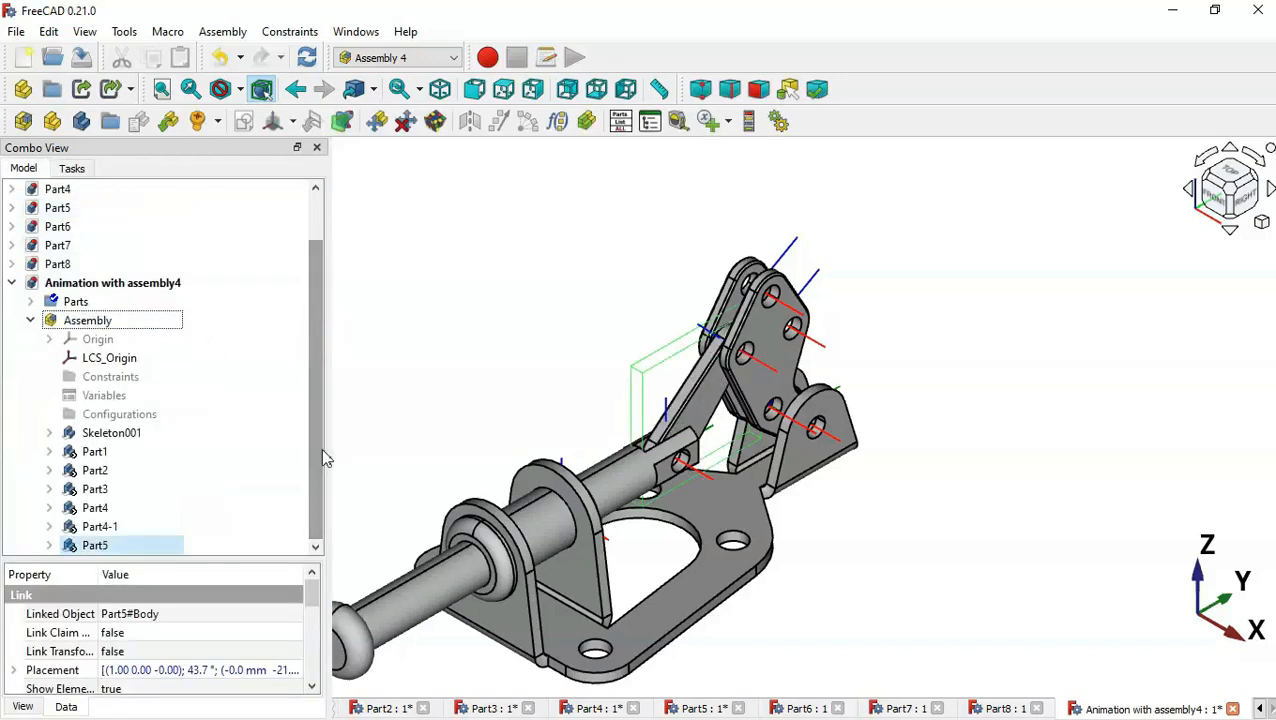
# Insert Part6#Body into the Assembly as a link named Part6
pyautogui.click(150, 322)
pyautogui.click(170, 122)
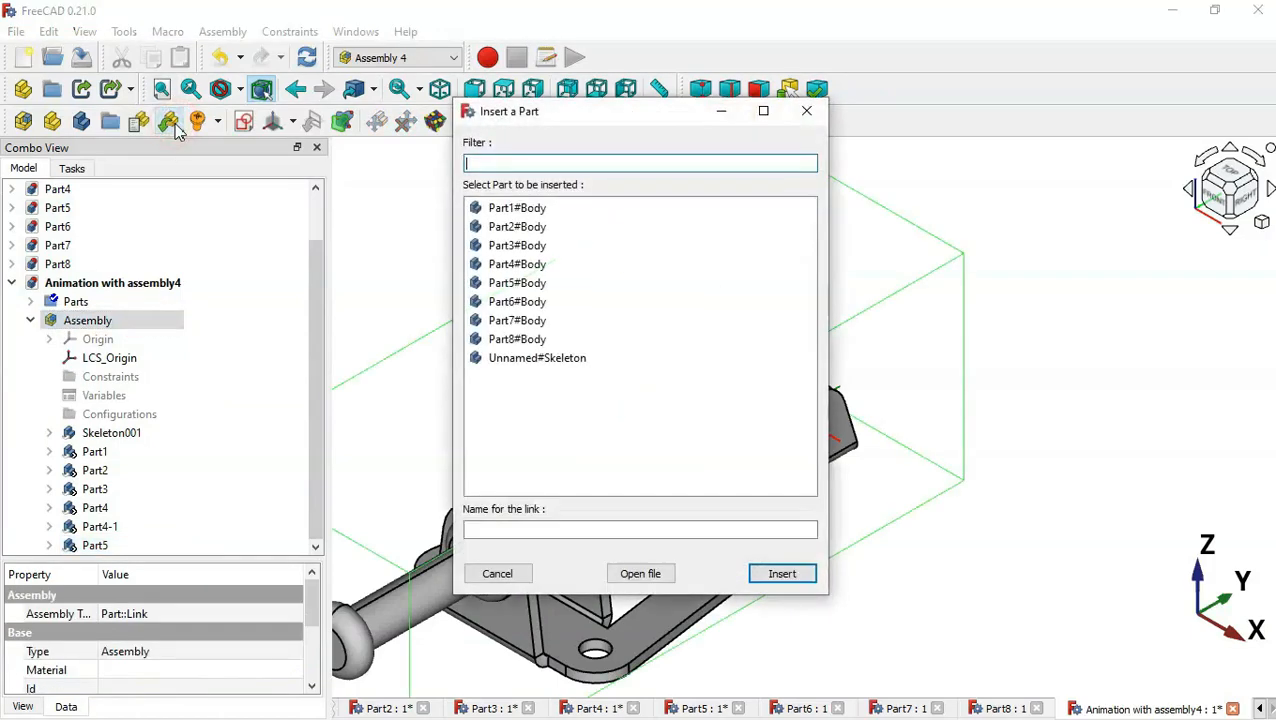
pyautogui.click(552, 303)
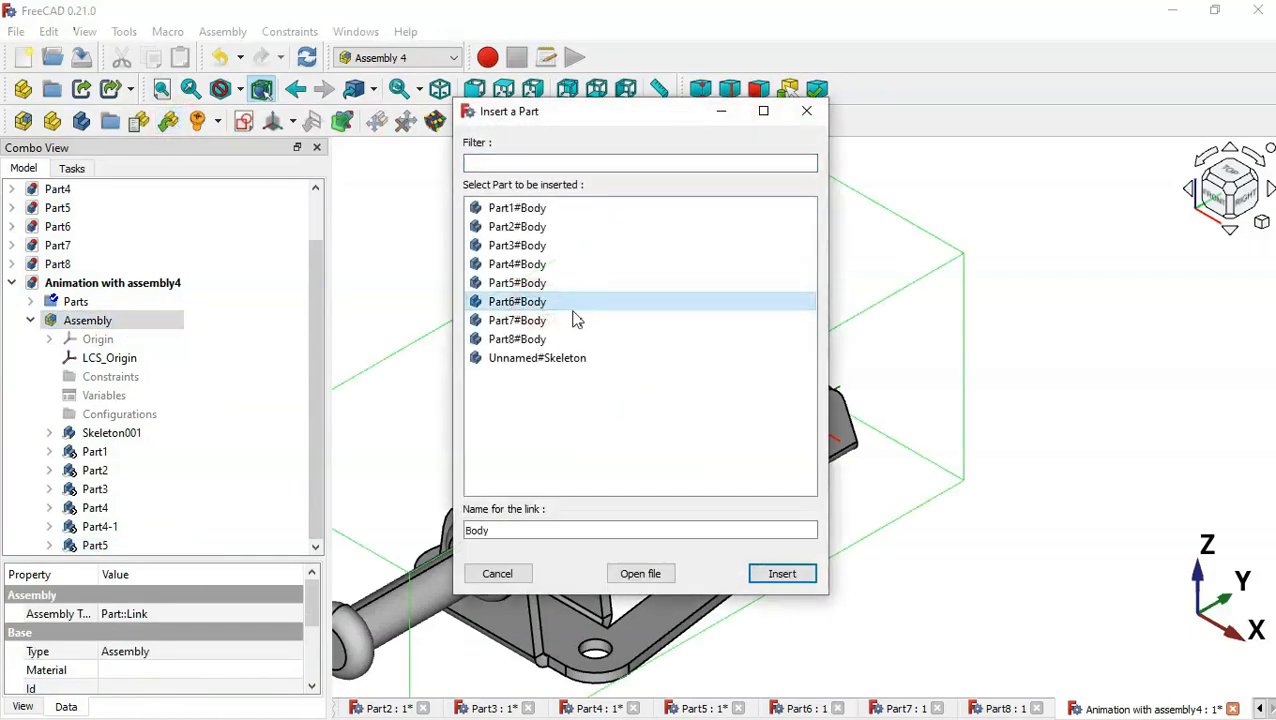
pyautogui.doubleClick(555, 528)
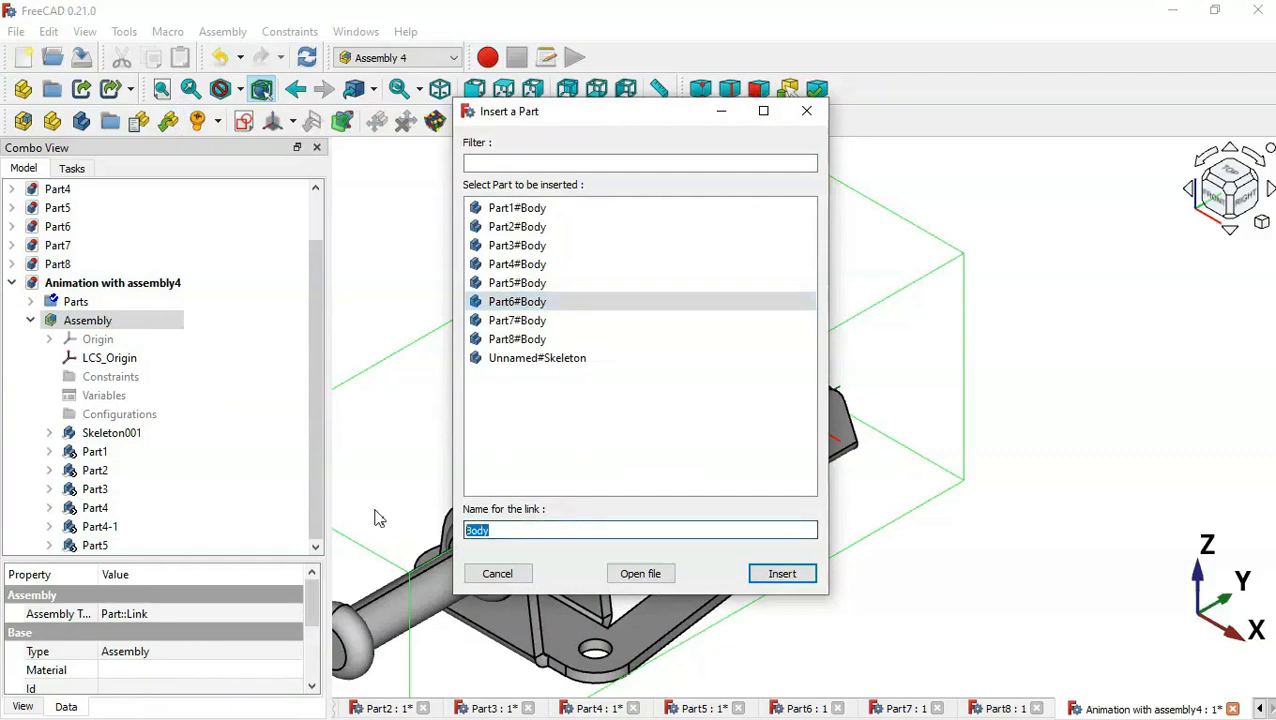
pyautogui.press('Return')
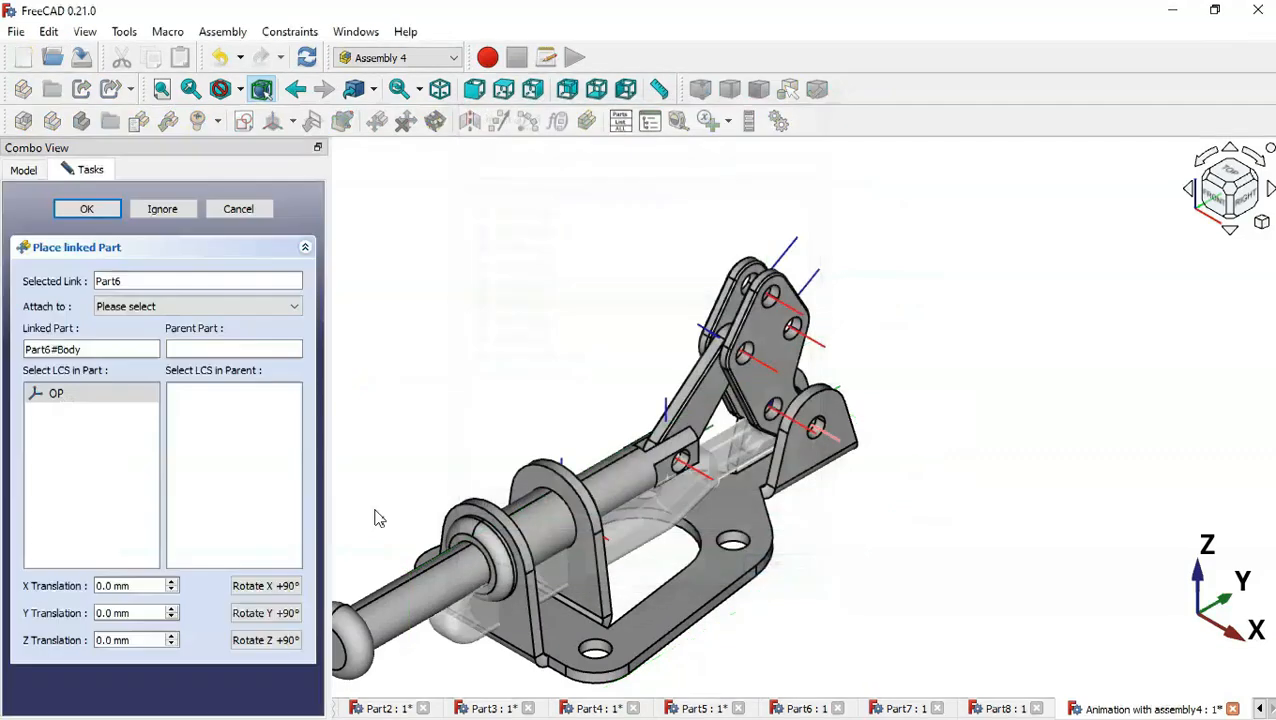
# Attach Part6 to Skeleton001, matching its OP coordinate system to the skeleton's AP2, and accept its placement
pyautogui.click(262, 308)
pyautogui.click(228, 354)
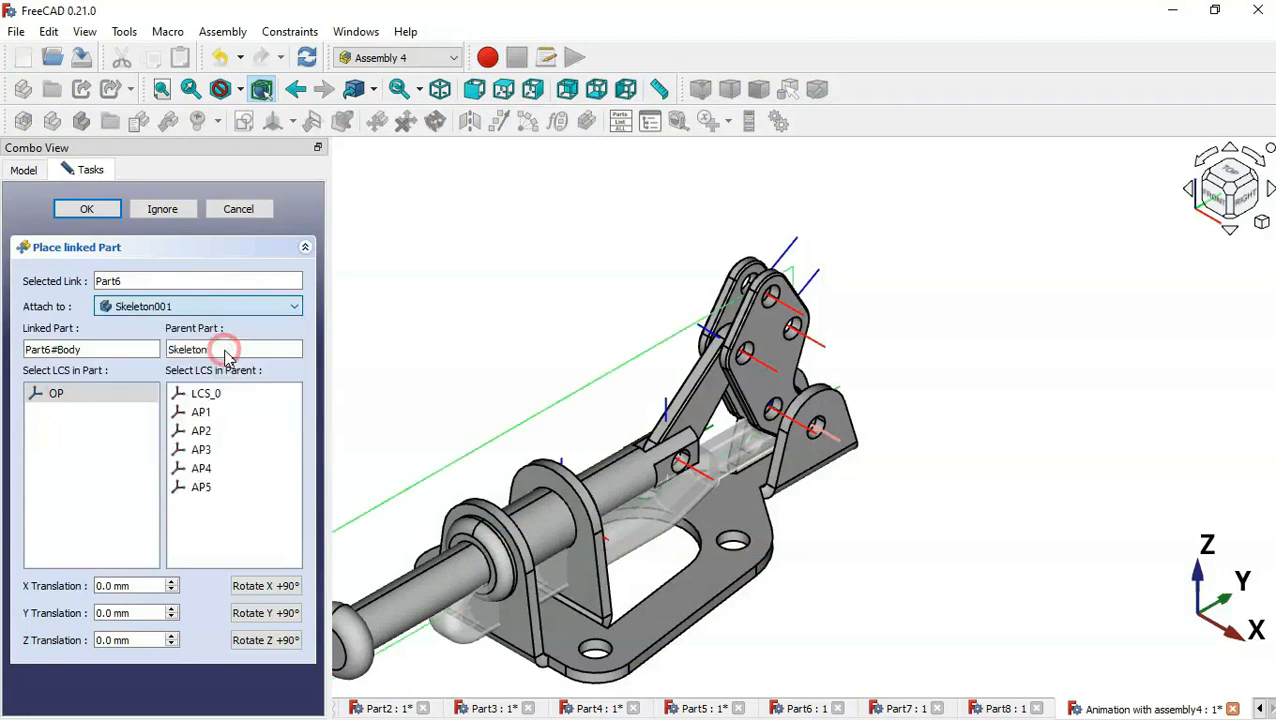
pyautogui.click(235, 432)
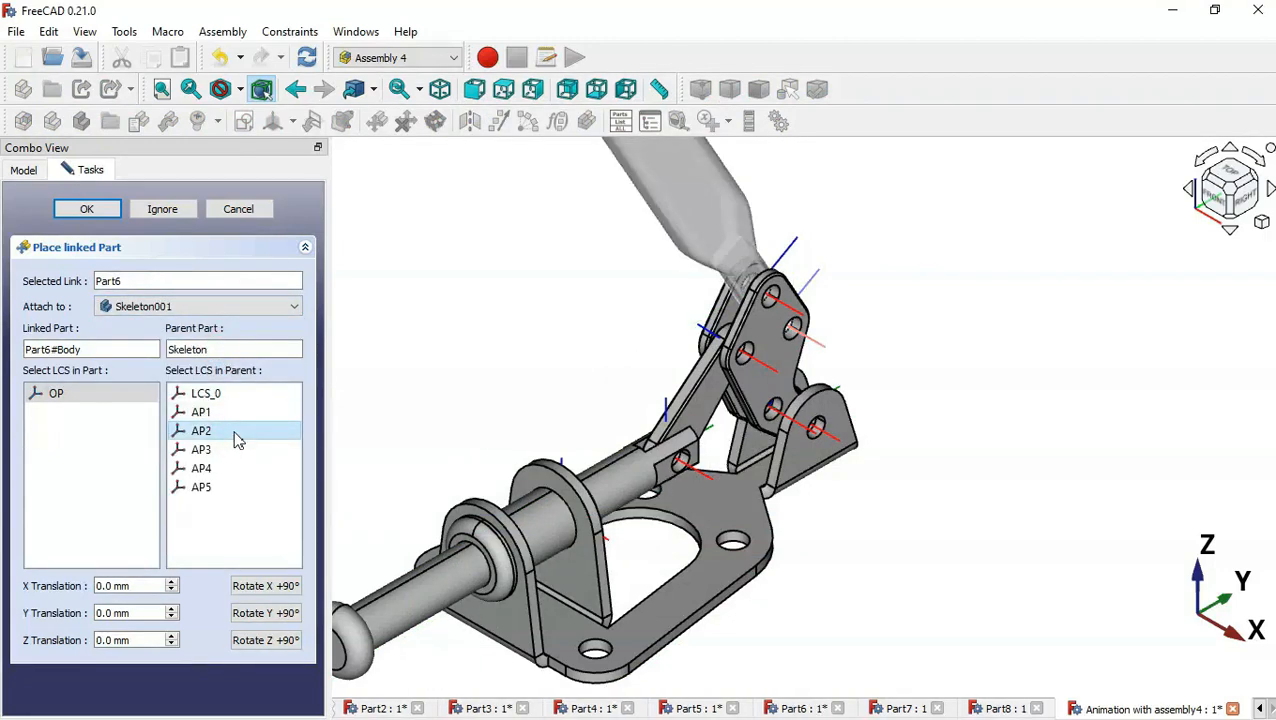
pyautogui.click(92, 209)
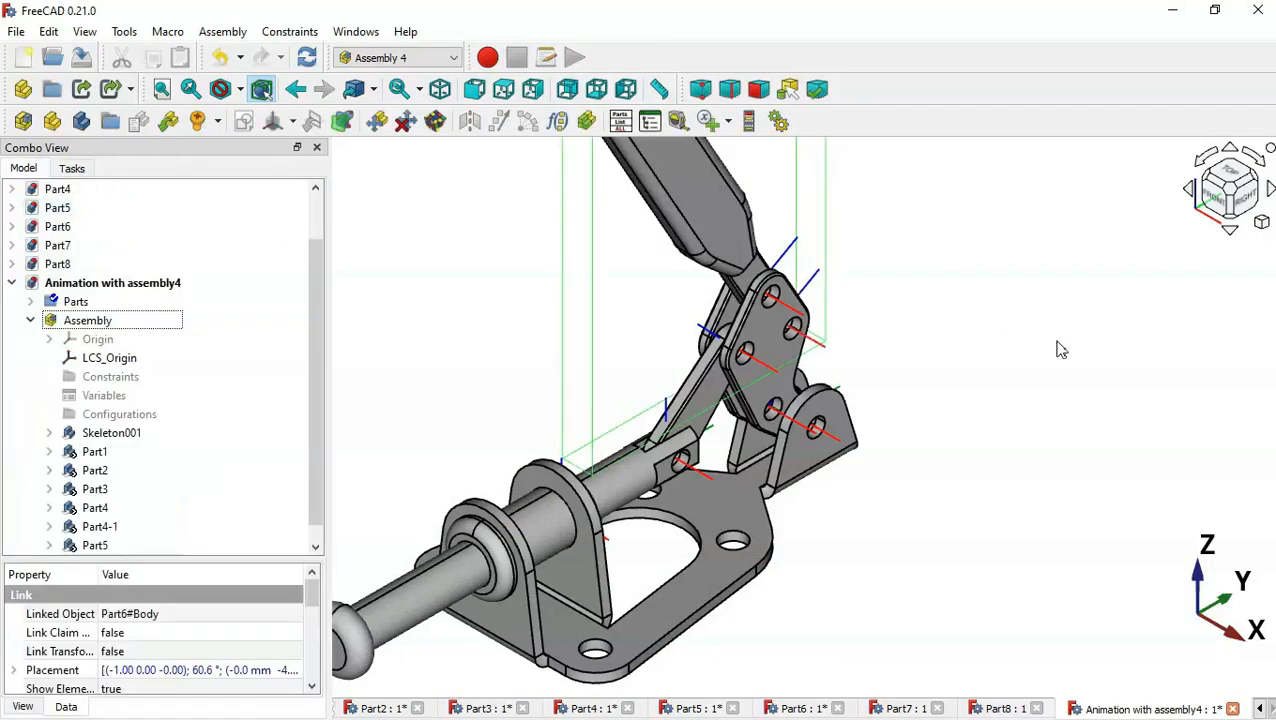
# Insert Part7#Body into the Assembly as a link named Part7
pyautogui.moveTo(1061, 349); pyautogui.dragTo(1006, 361, button='middle')
pyautogui.scroll(-5, 1008, 370)
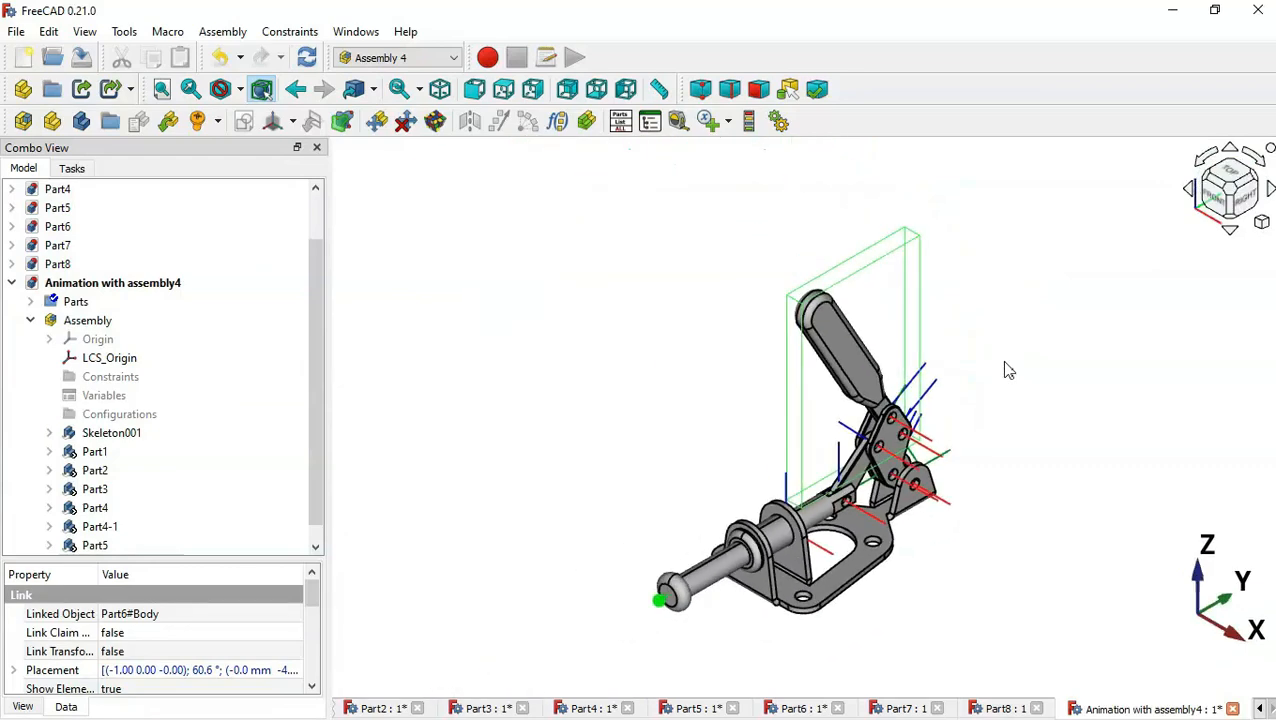
pyautogui.moveTo(310, 336); pyautogui.dragTo(330, 475)
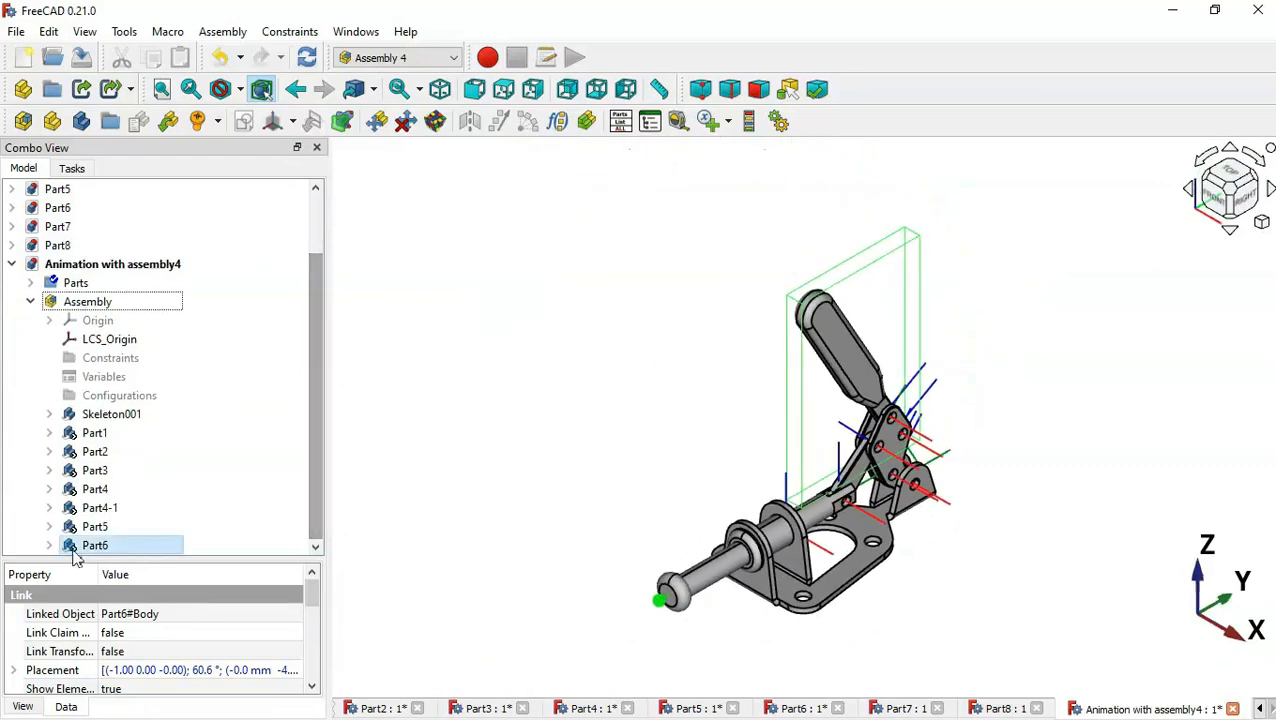
pyautogui.click(166, 301)
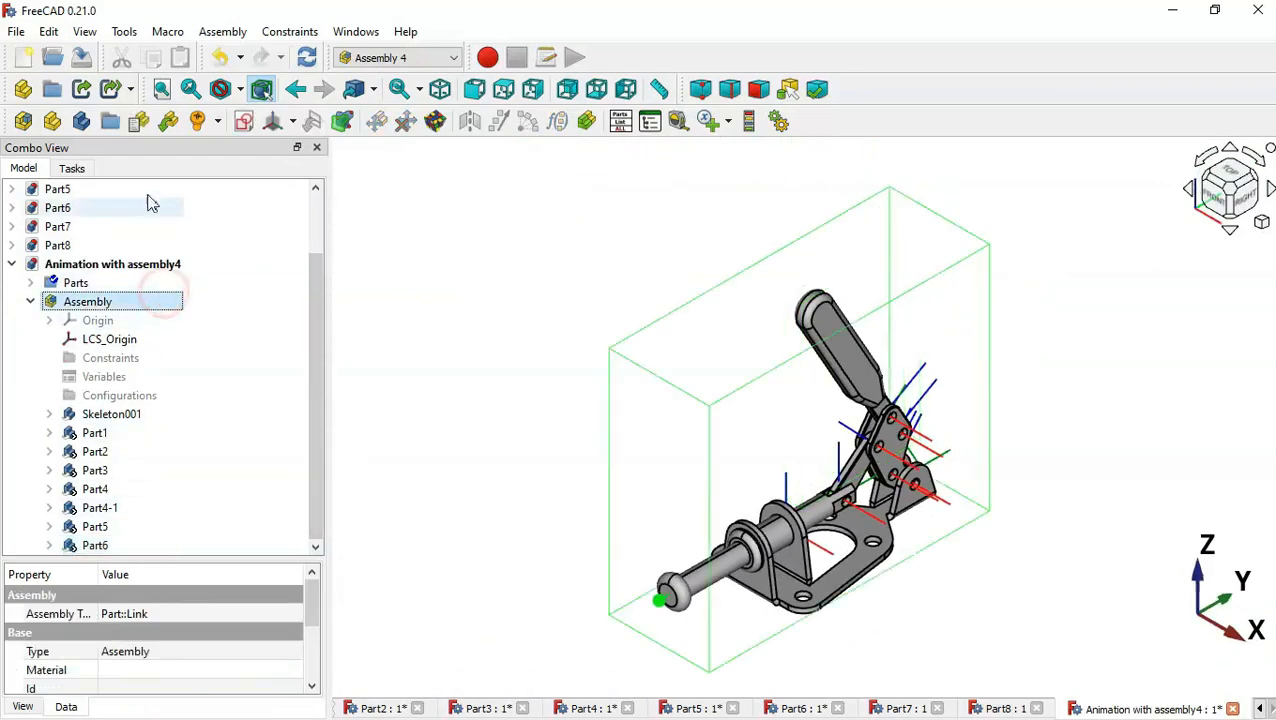
pyautogui.click(167, 120)
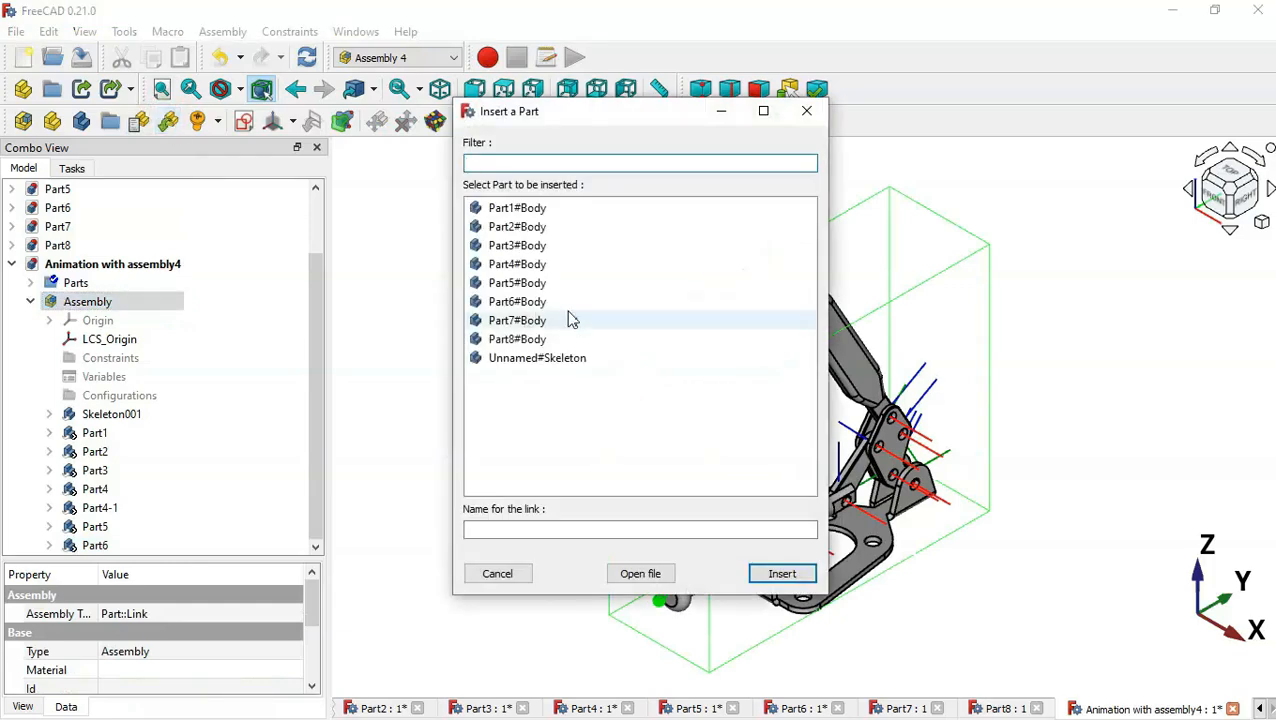
pyautogui.click(570, 320)
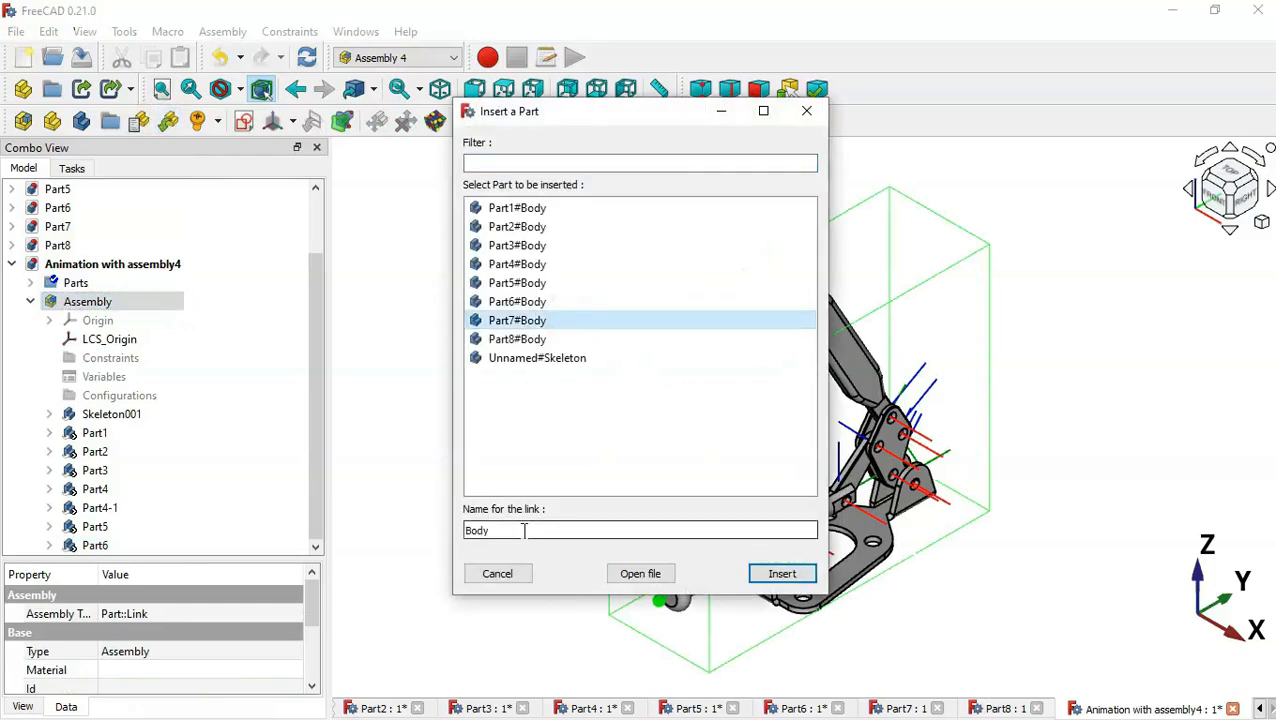
pyautogui.moveTo(521, 530); pyautogui.dragTo(410, 524)
pyautogui.write('Part')
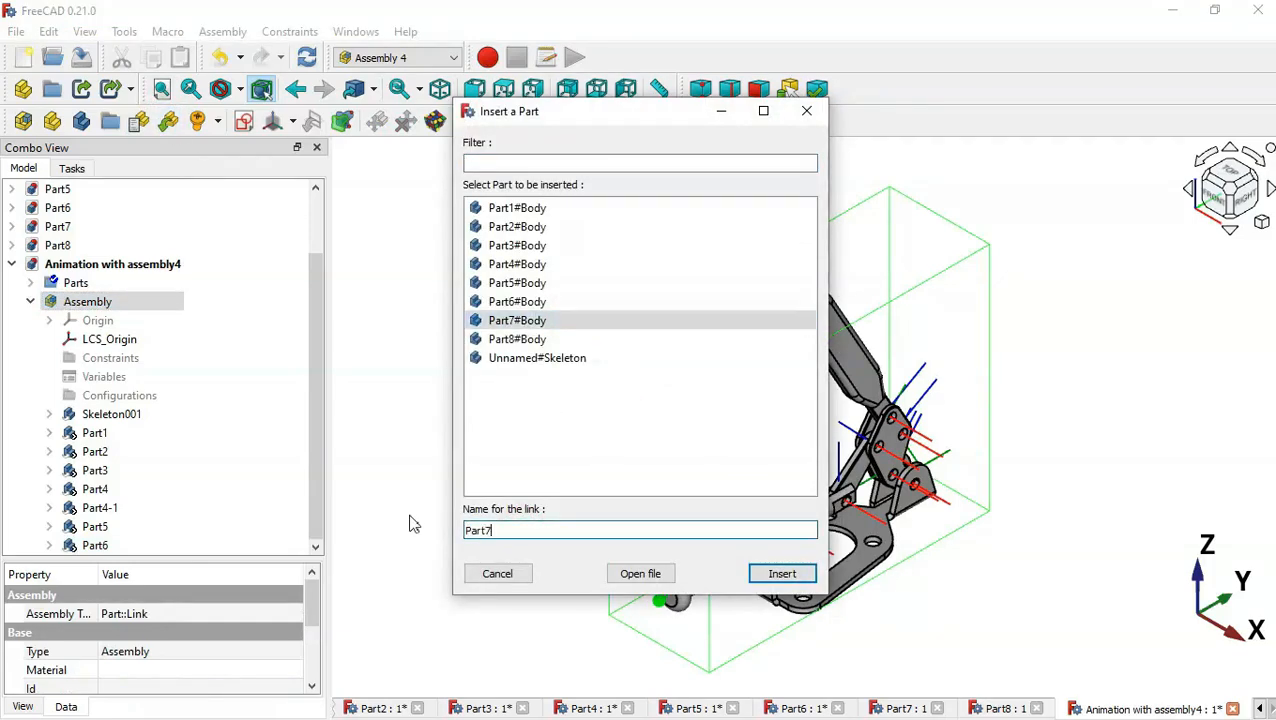
pyautogui.write('7')
pyautogui.press('Return')
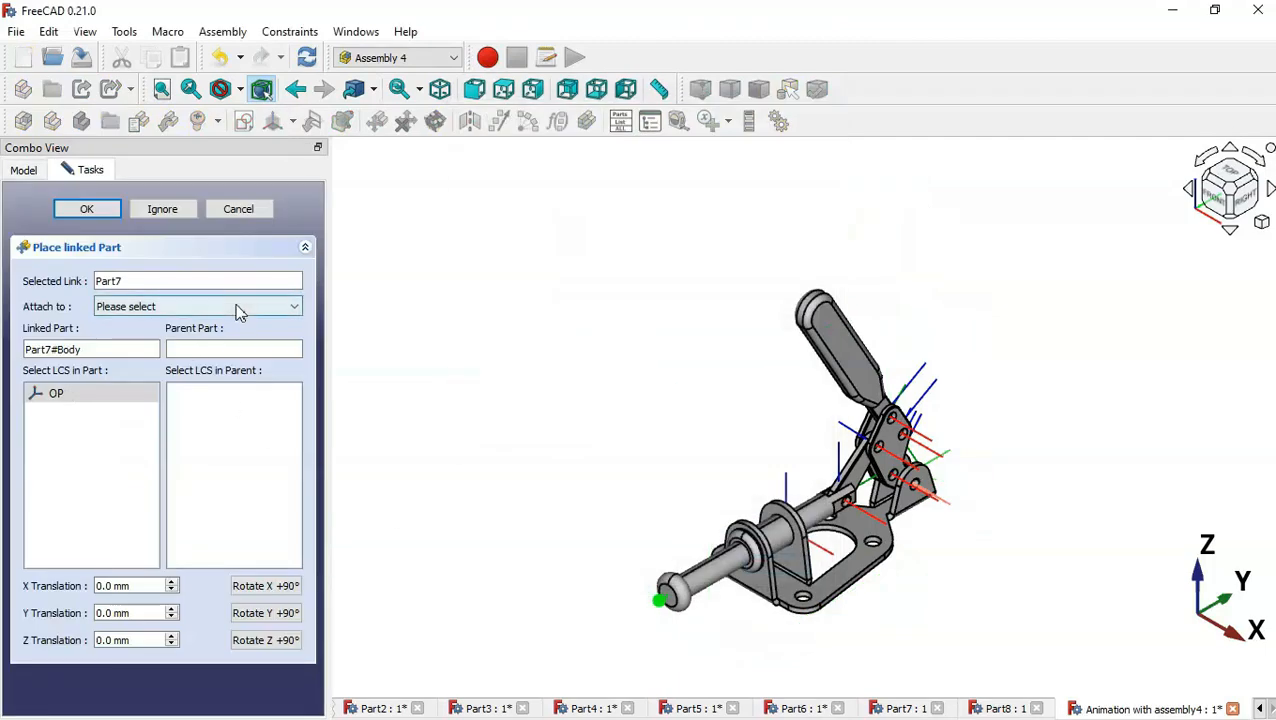
# Attach Part7 to Skeleton001, matching its OP coordinate system to the skeleton's AP1, and accept its placement
pyautogui.click(237, 307)
pyautogui.click(238, 352)
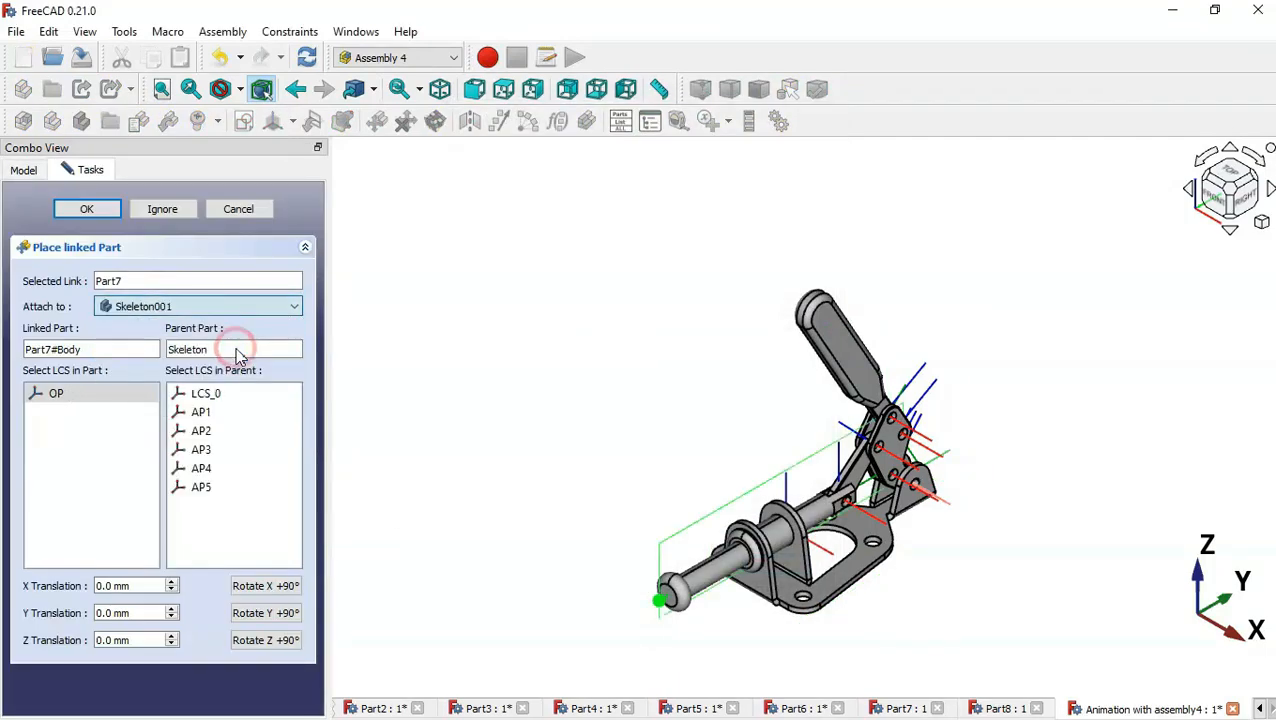
pyautogui.click(229, 414)
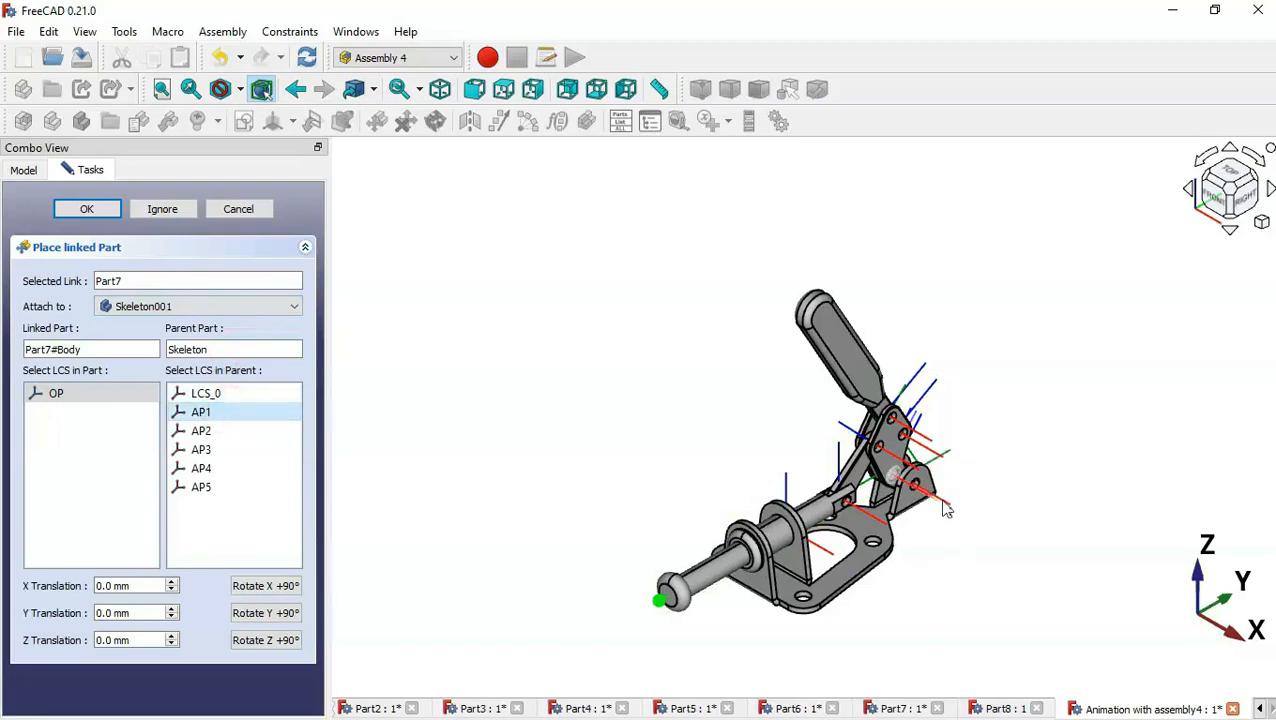
pyautogui.scroll(5, 946, 510)
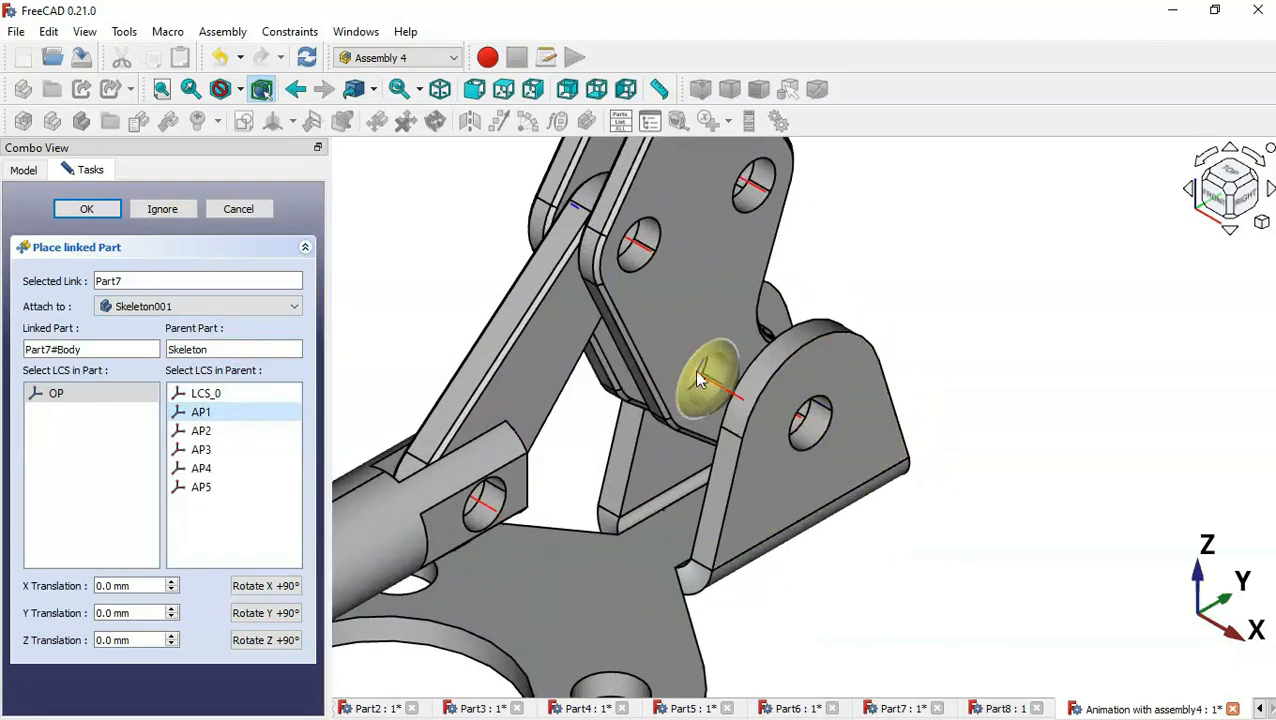
pyautogui.click(203, 431)
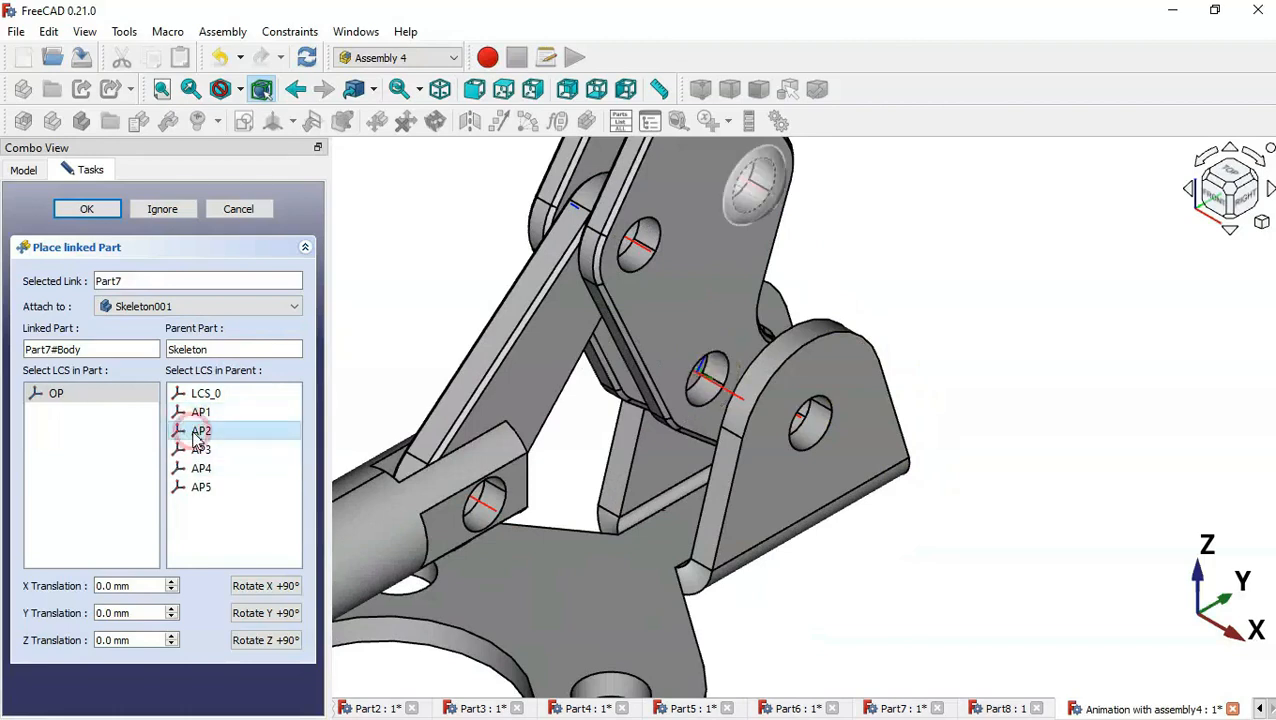
pyautogui.click(200, 450)
pyautogui.click(201, 468)
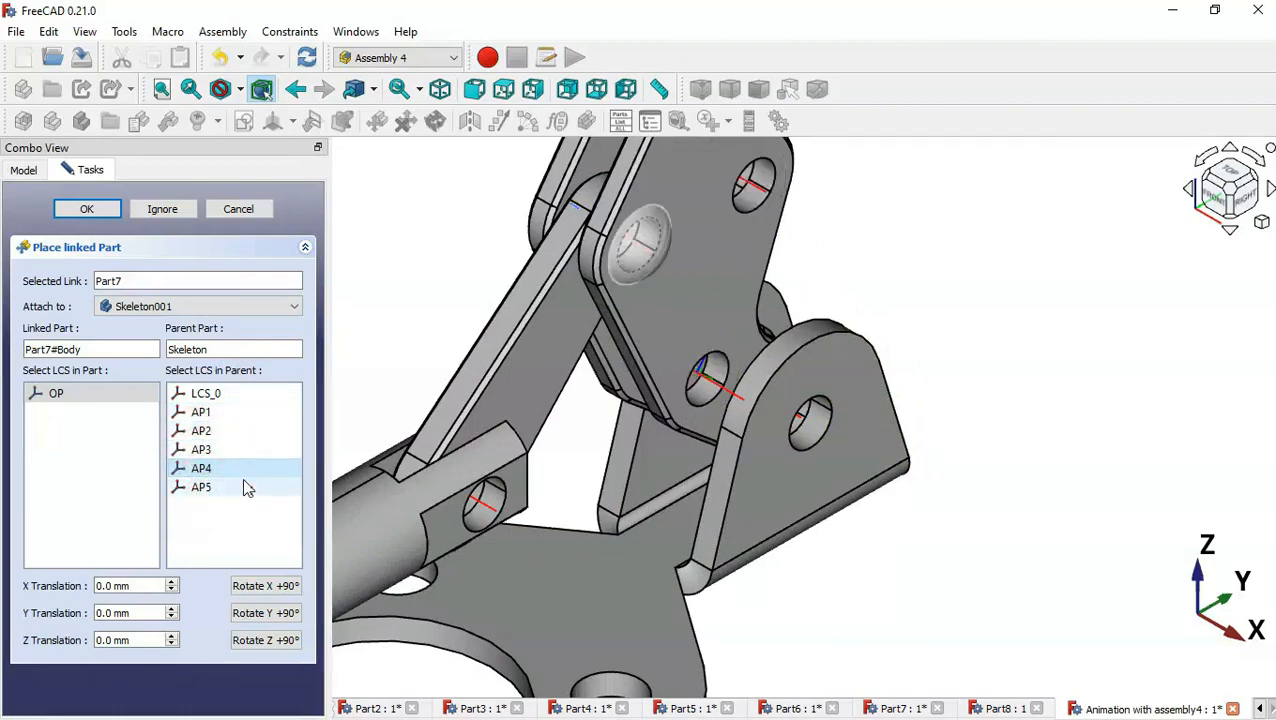
pyautogui.click(206, 412)
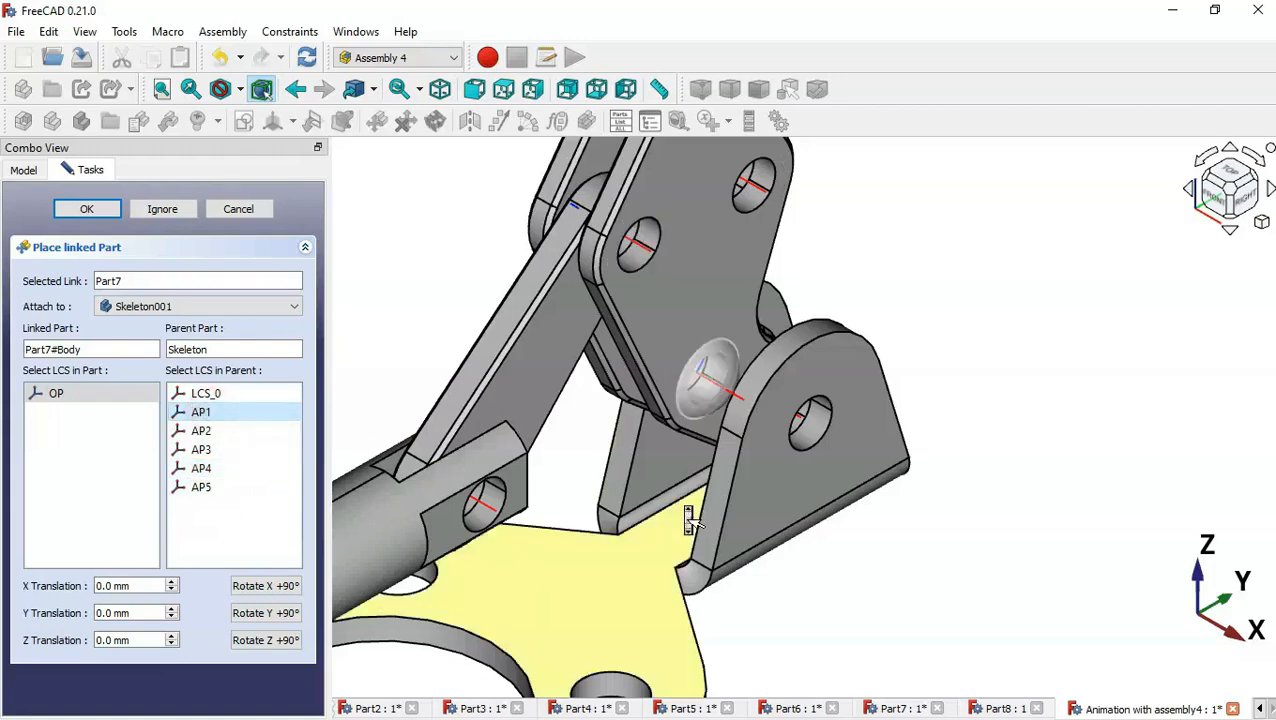
pyautogui.click(90, 209)
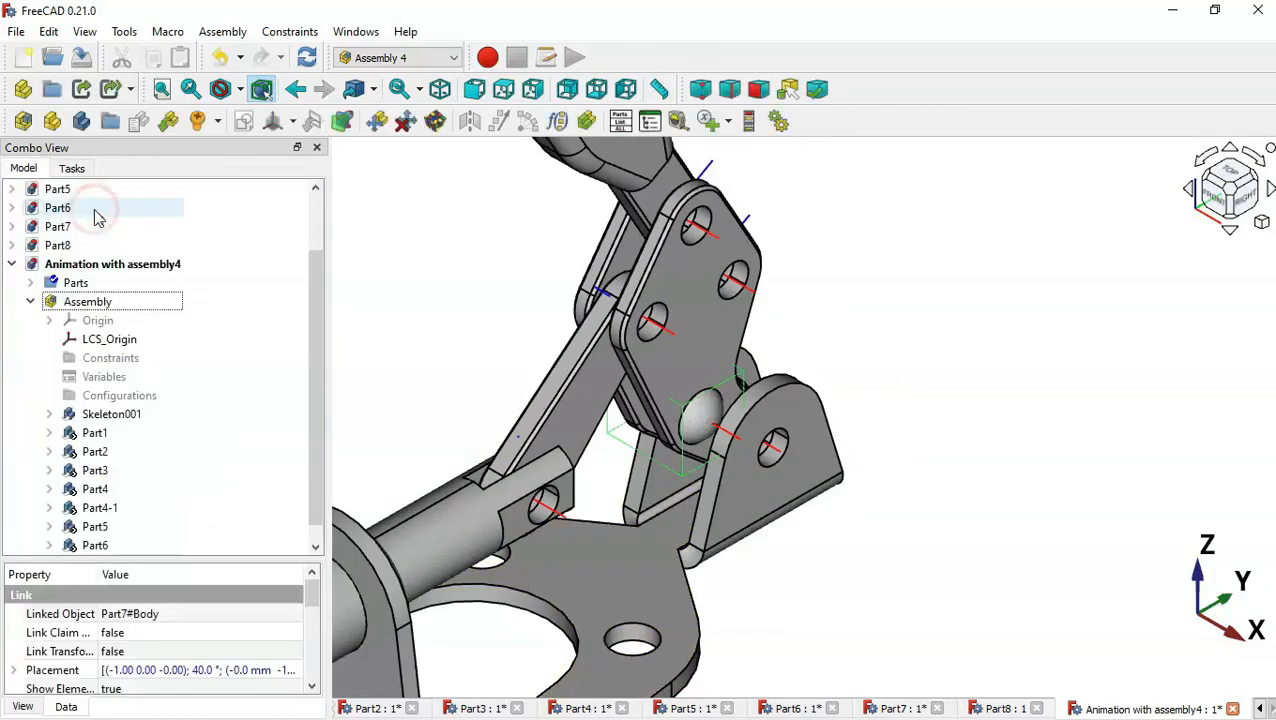
# Insert a second Part7#Body link under its default name and attach its OP coordinate system to AP2 of Skeleton001
pyautogui.click(148, 303)
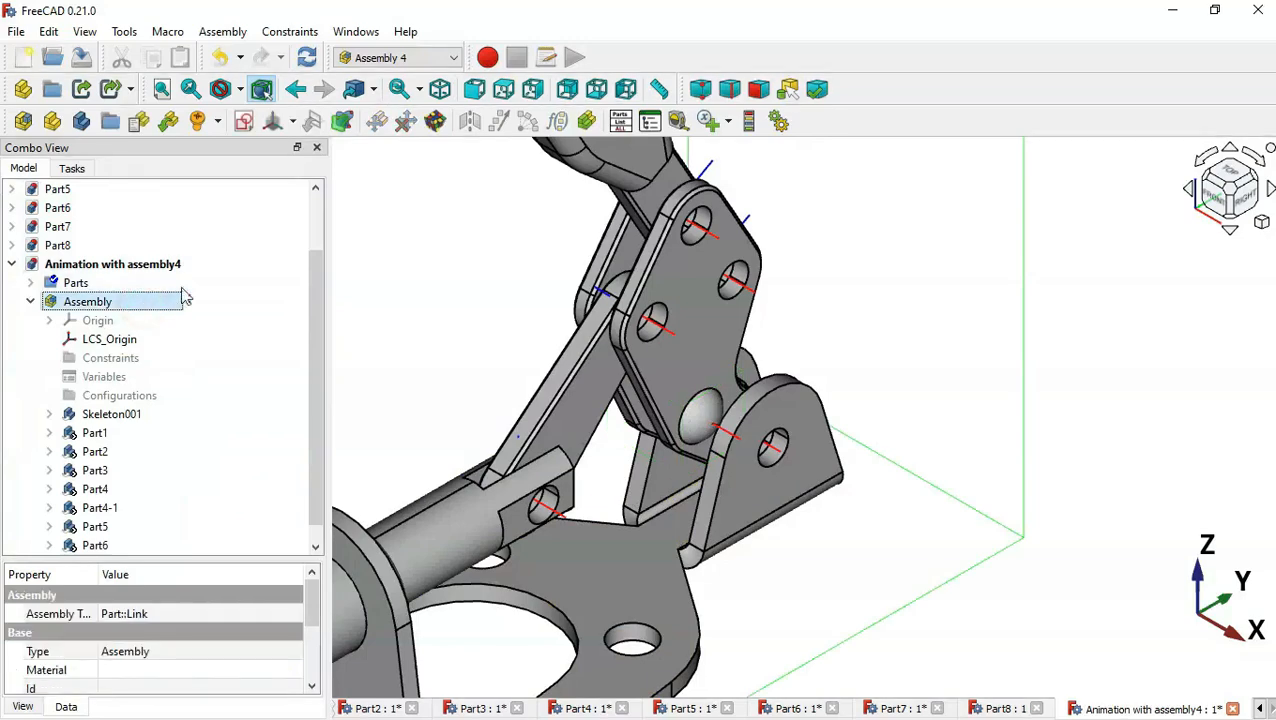
pyautogui.click(168, 121)
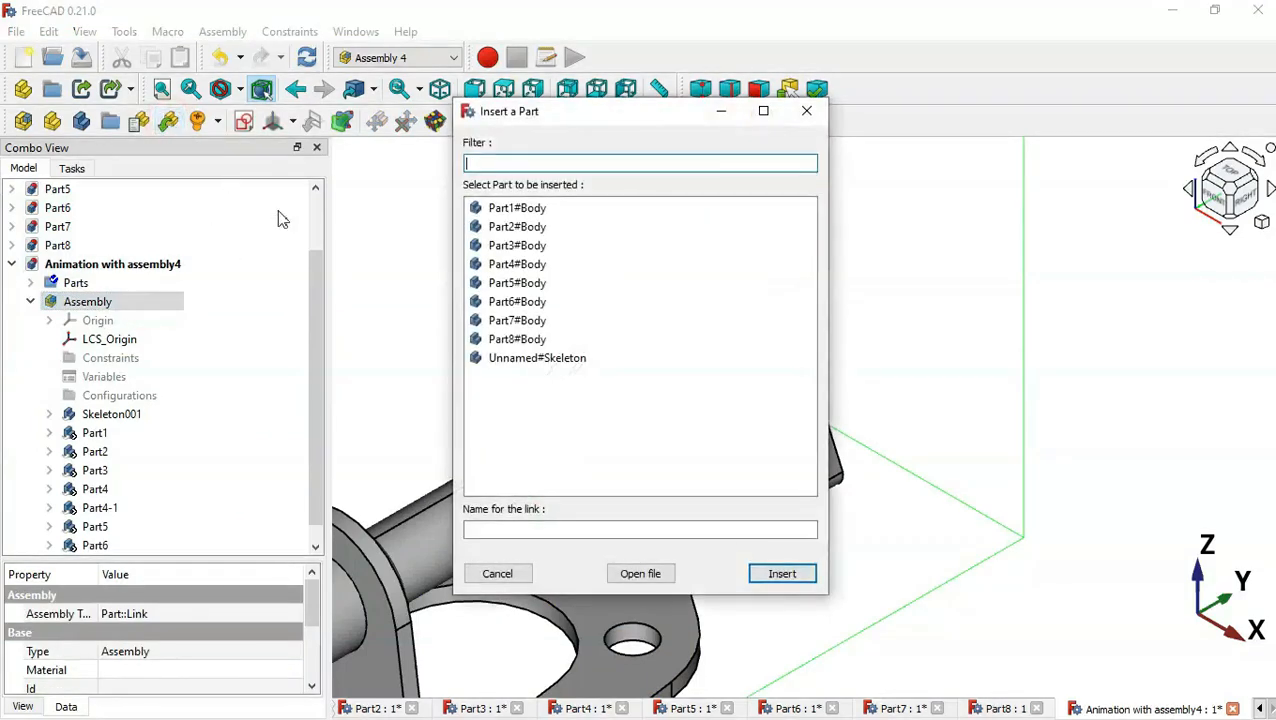
pyautogui.click(534, 305)
pyautogui.doubleClick(558, 321)
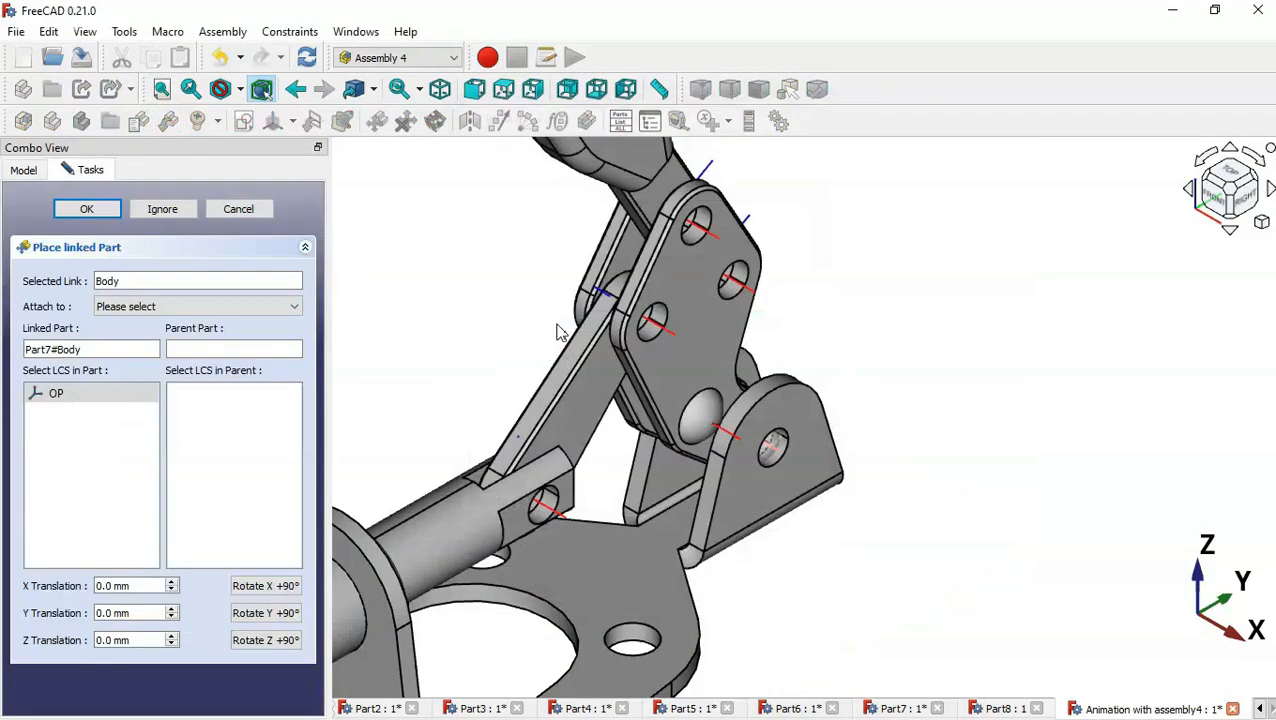
pyautogui.click(232, 307)
pyautogui.click(194, 354)
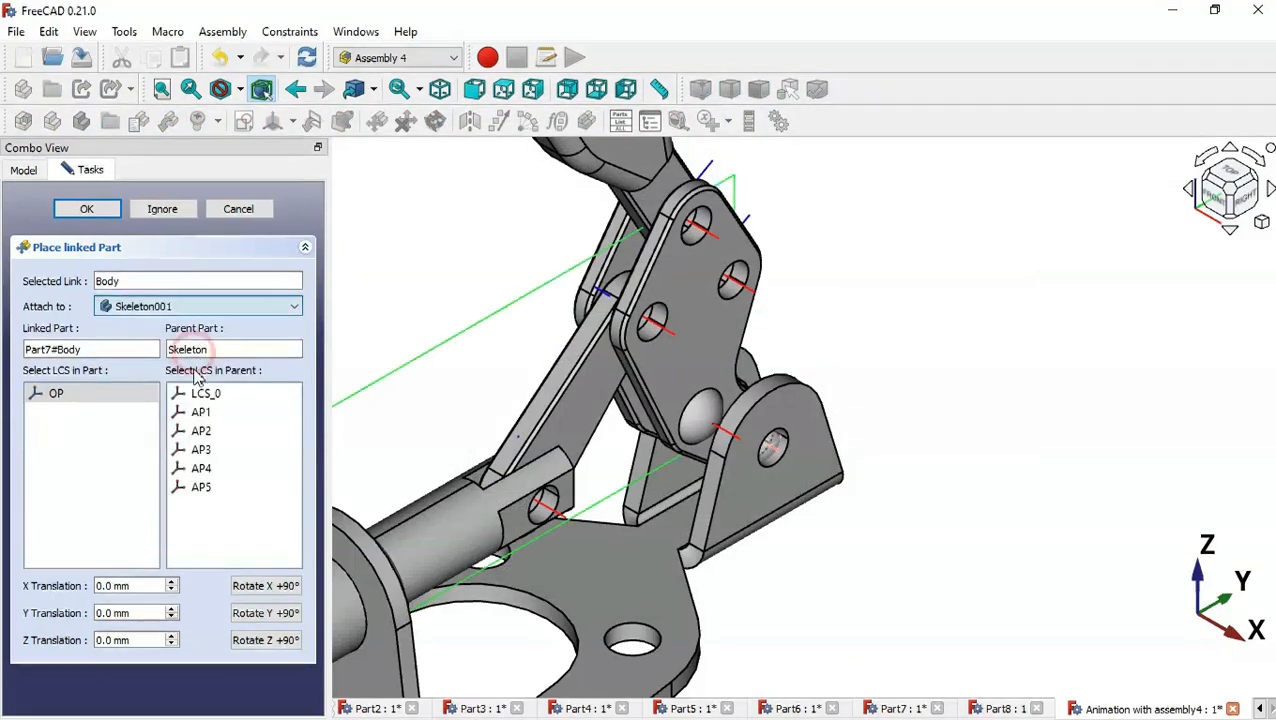
pyautogui.click(205, 432)
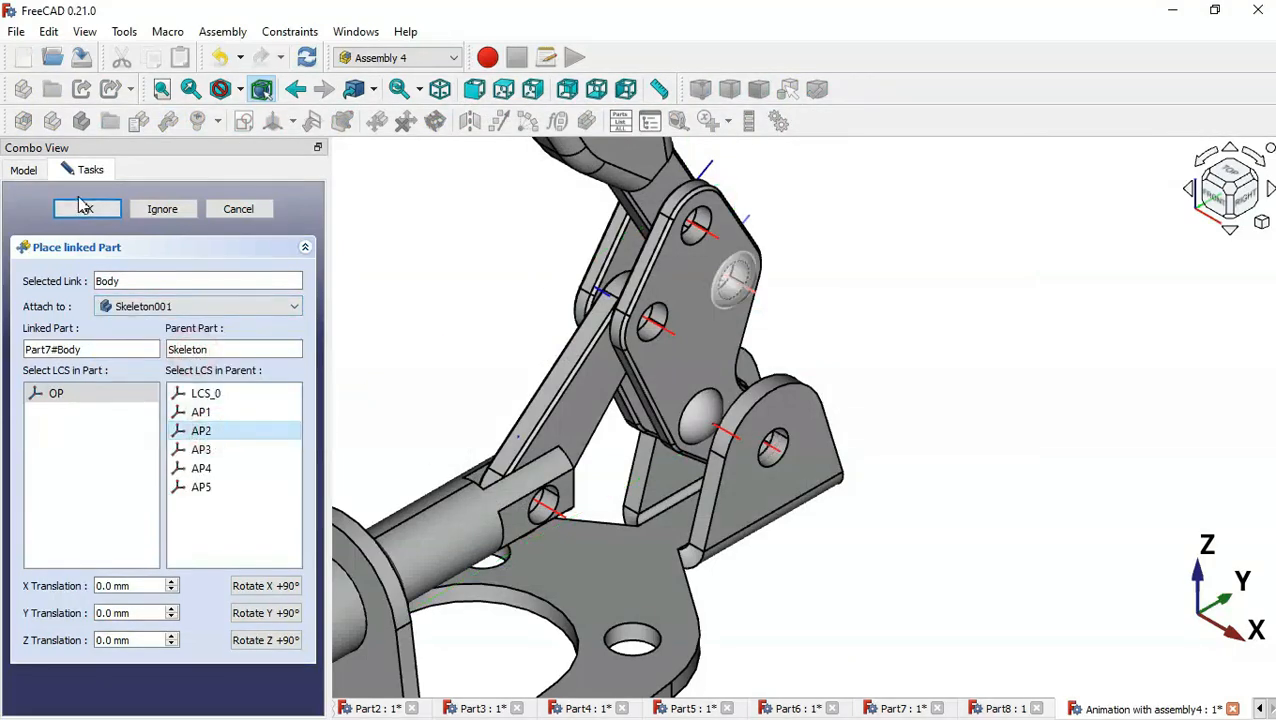
pyautogui.click(86, 208)
# Insert a third Part7#Body link under its default name and attach its OP coordinate system to AP3 of Skeleton001
pyautogui.click(175, 302)
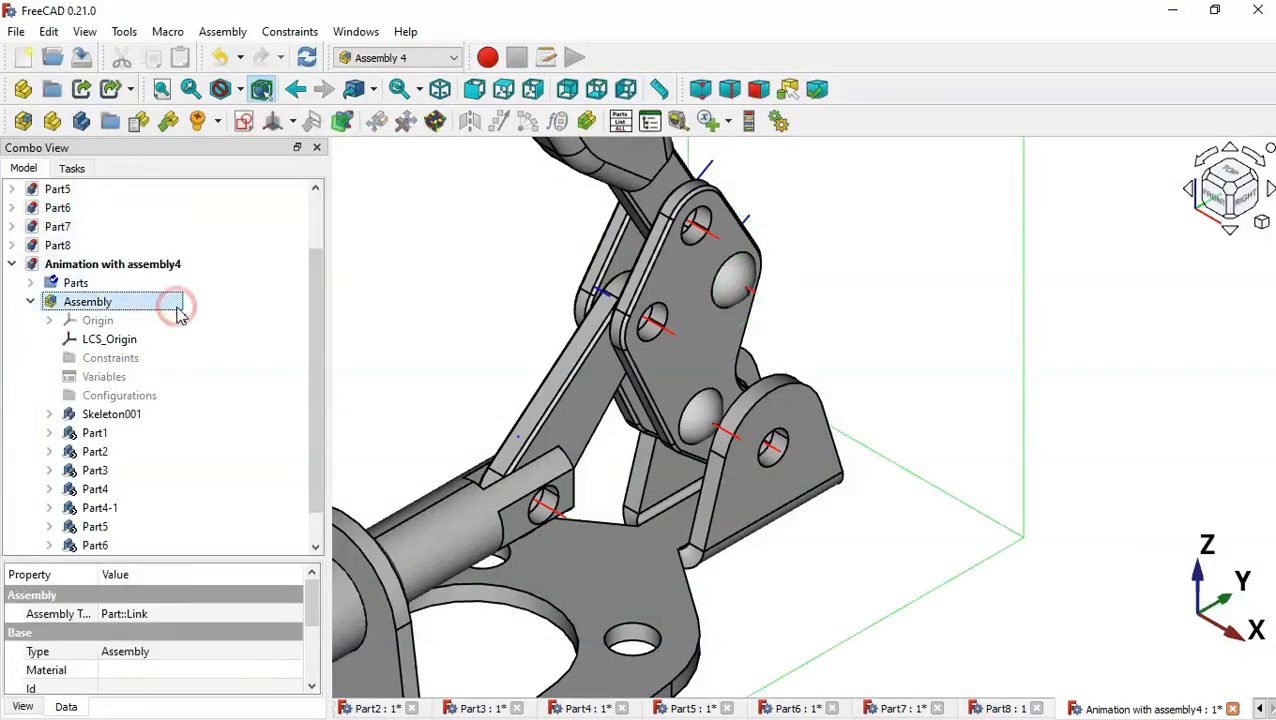
pyautogui.click(168, 122)
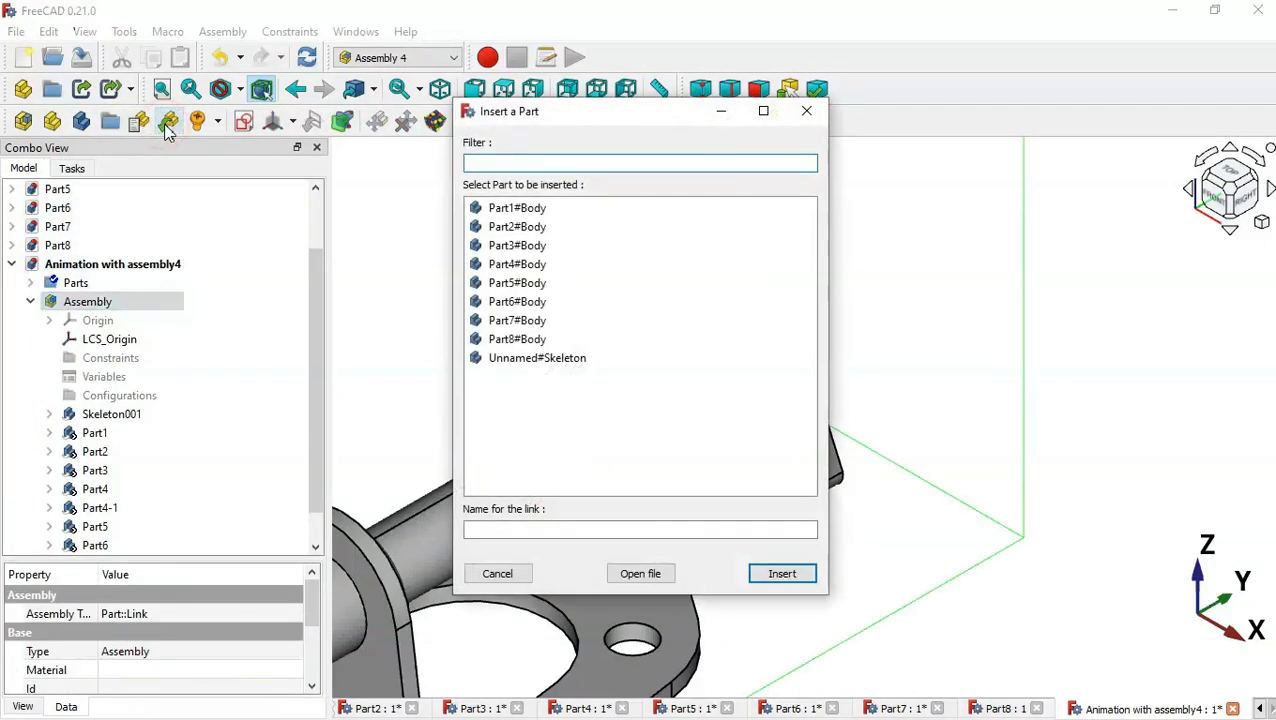
pyautogui.click(558, 322)
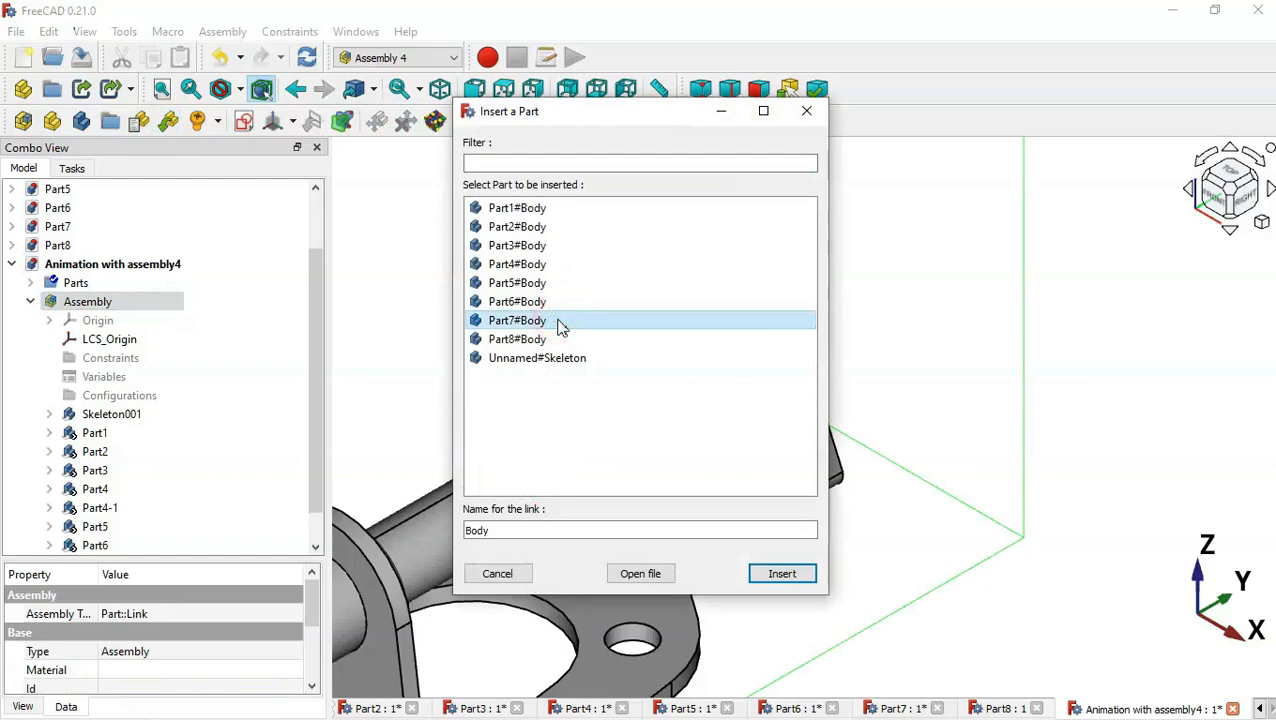
pyautogui.doubleClick(558, 327)
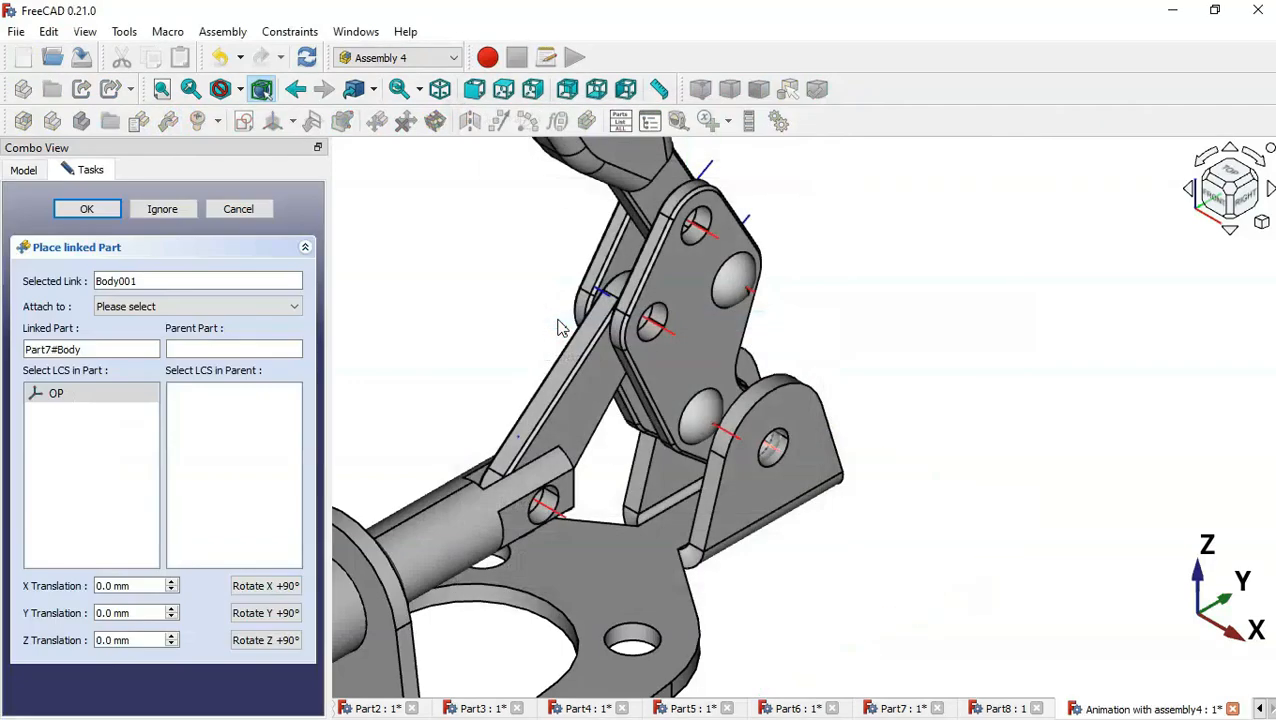
pyautogui.click(208, 307)
pyautogui.click(222, 352)
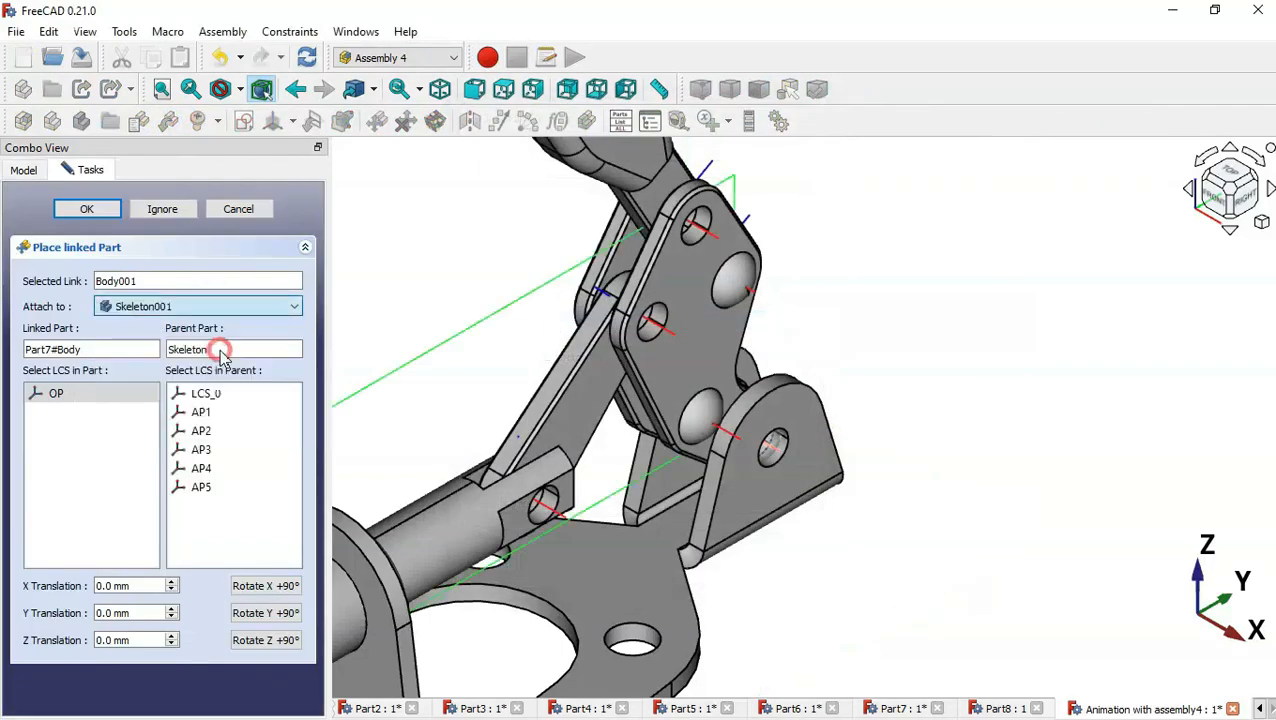
pyautogui.click(226, 450)
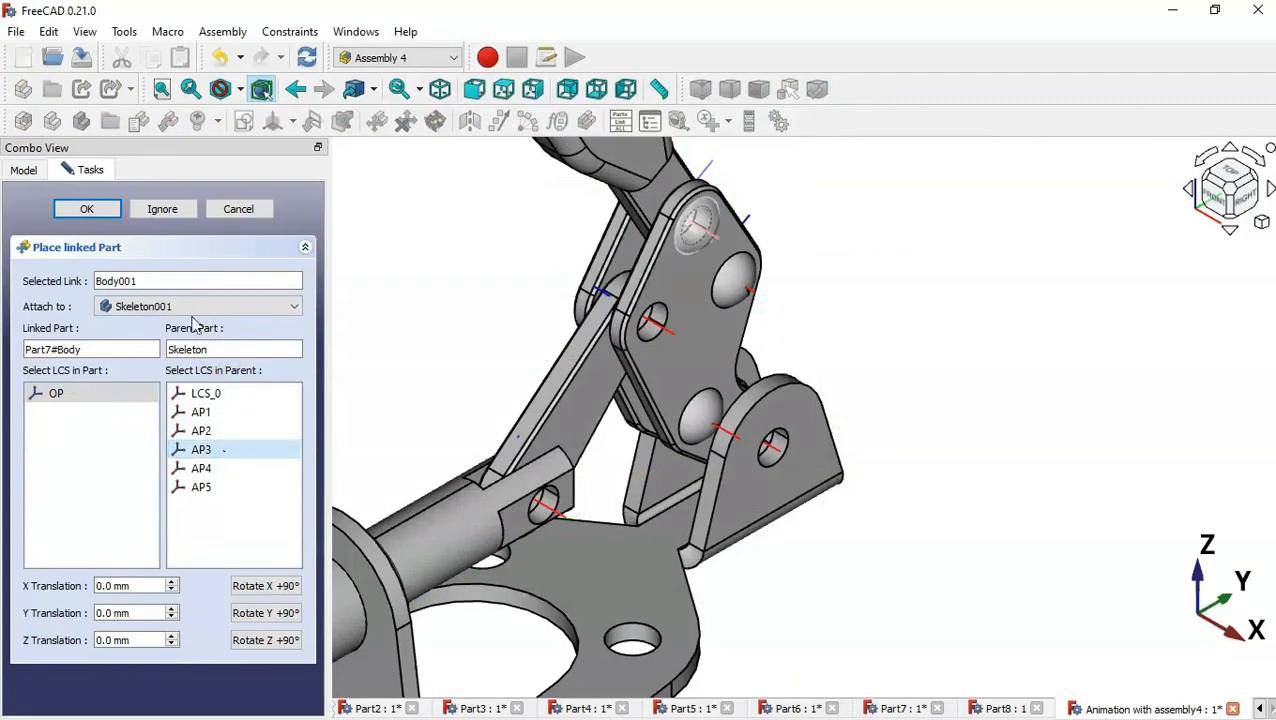
pyautogui.click(118, 210)
# Insert a fourth Part7#Body link under its default name and attach its OP coordinate system to AP4 of Skeleton001
pyautogui.click(160, 300)
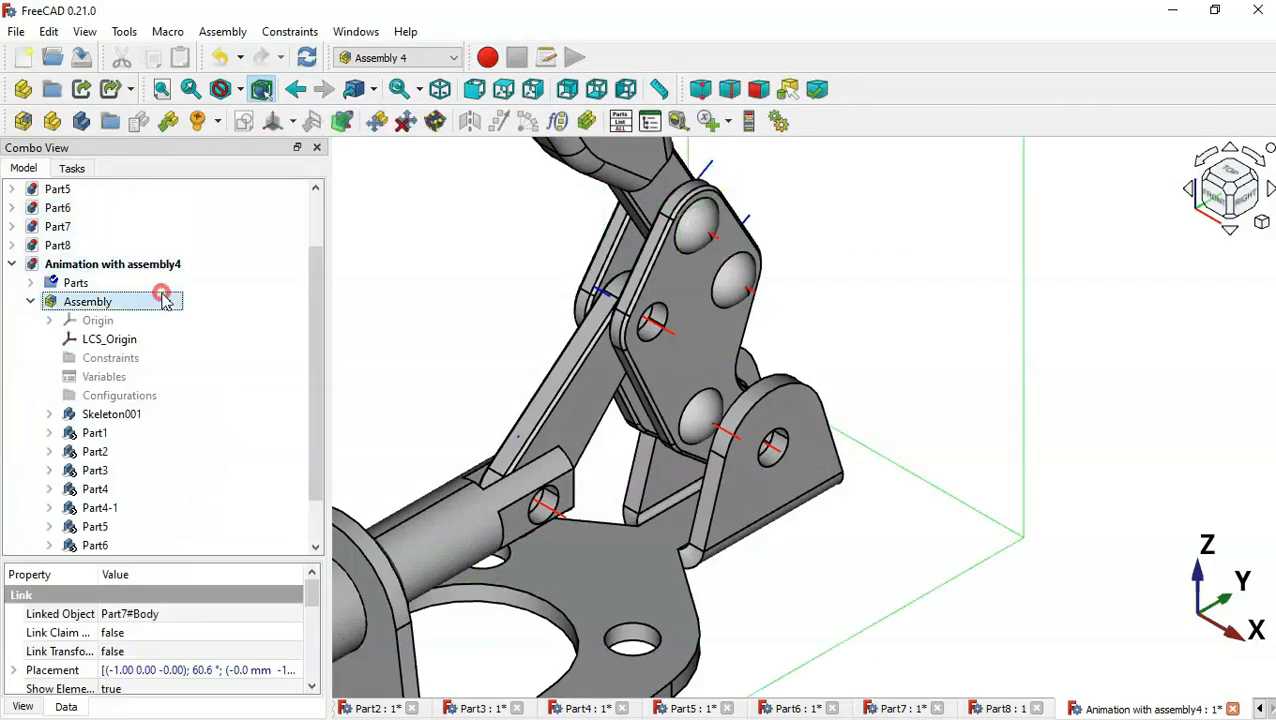
pyautogui.click(170, 121)
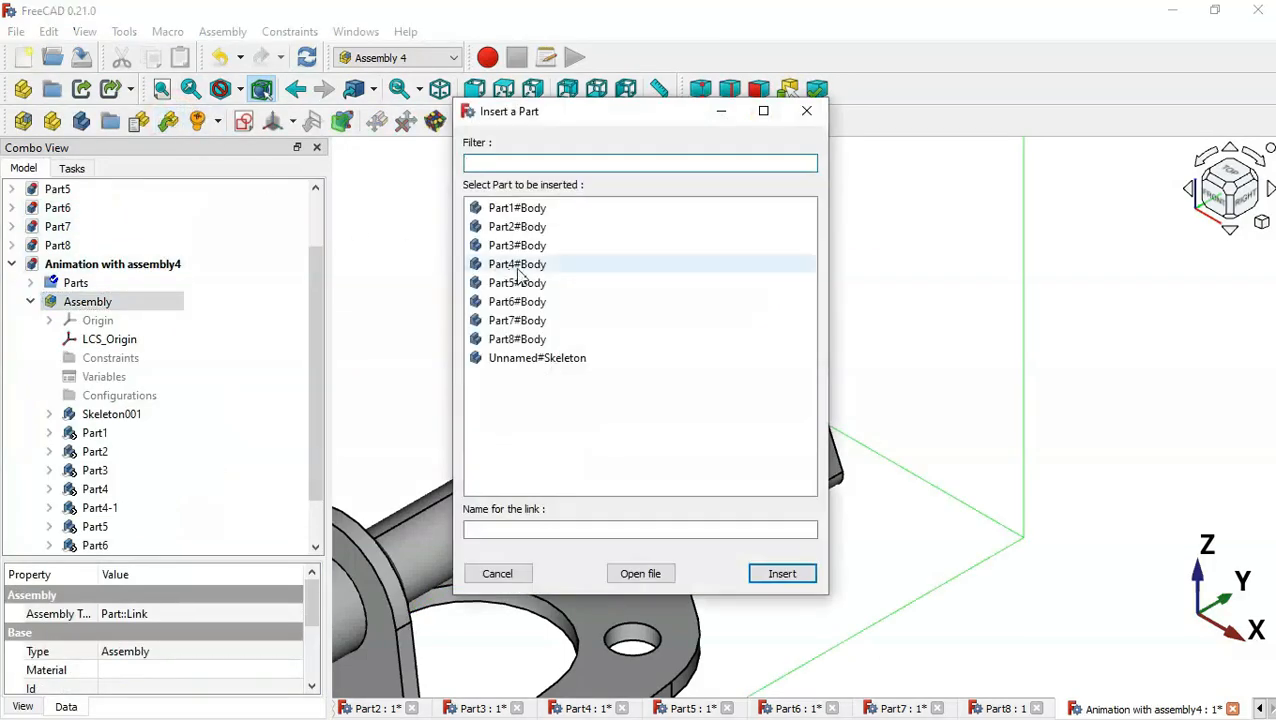
pyautogui.click(558, 322)
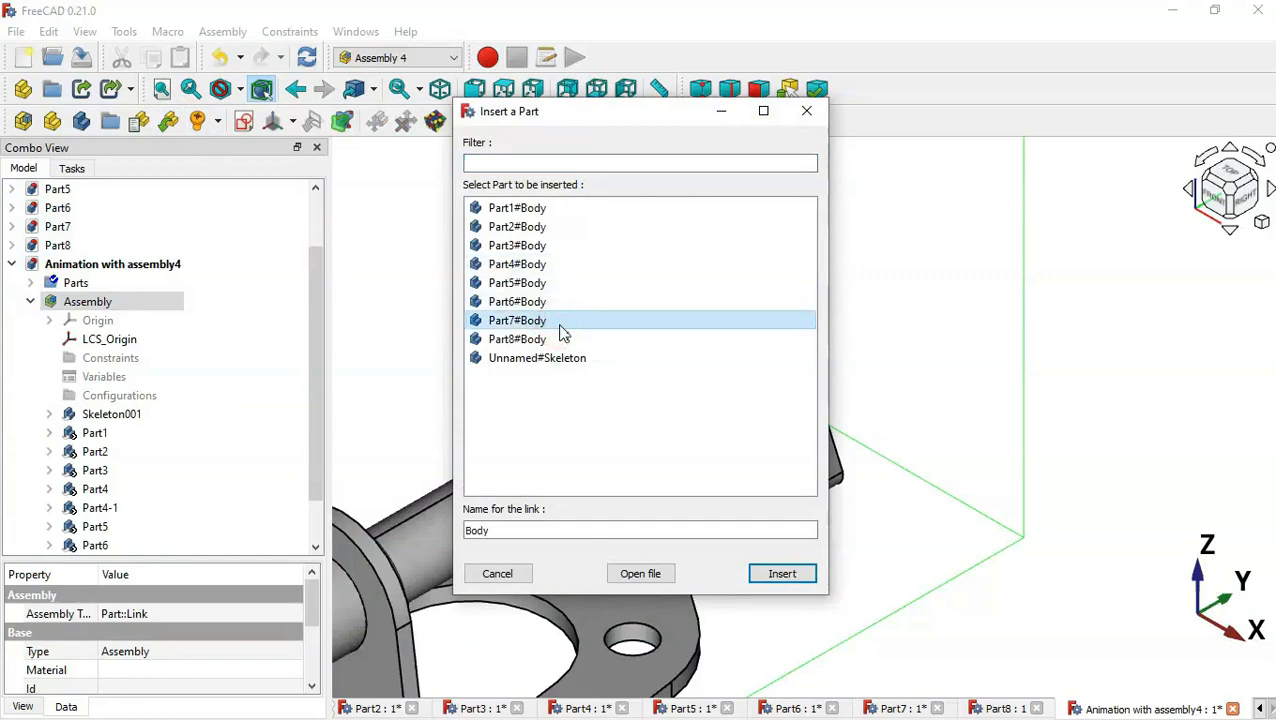
pyautogui.doubleClick(560, 325)
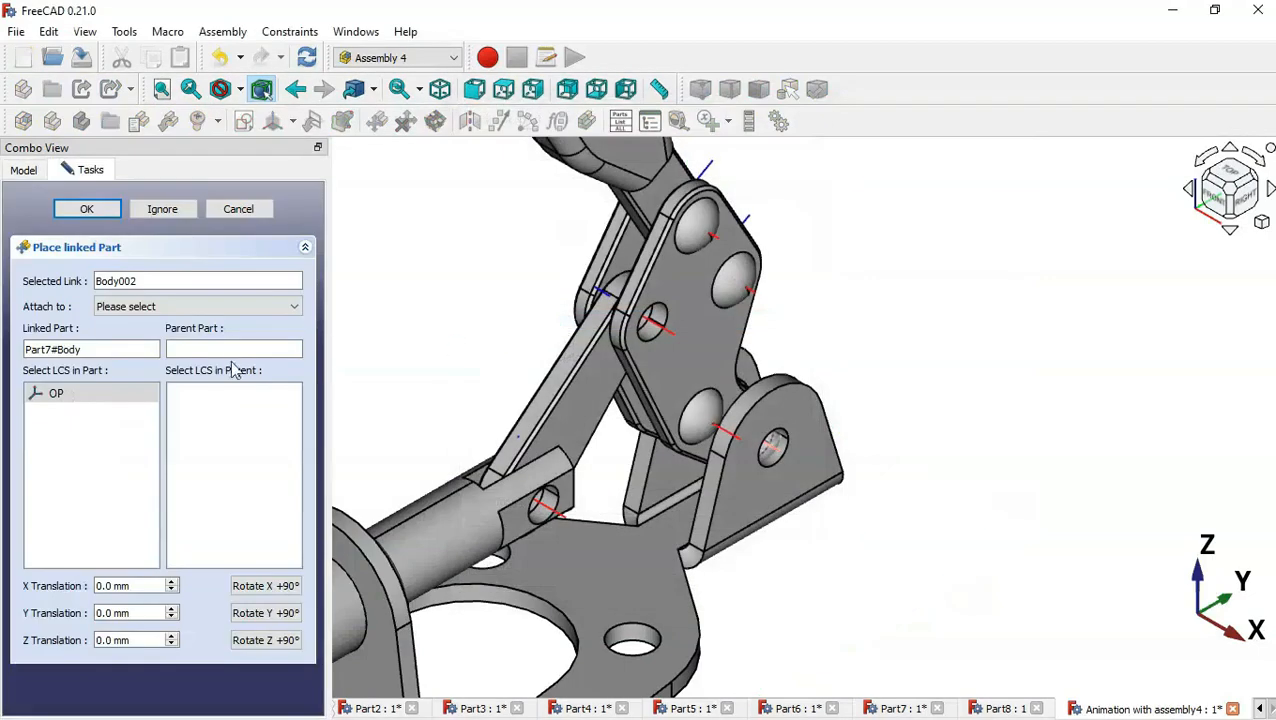
pyautogui.click(258, 305)
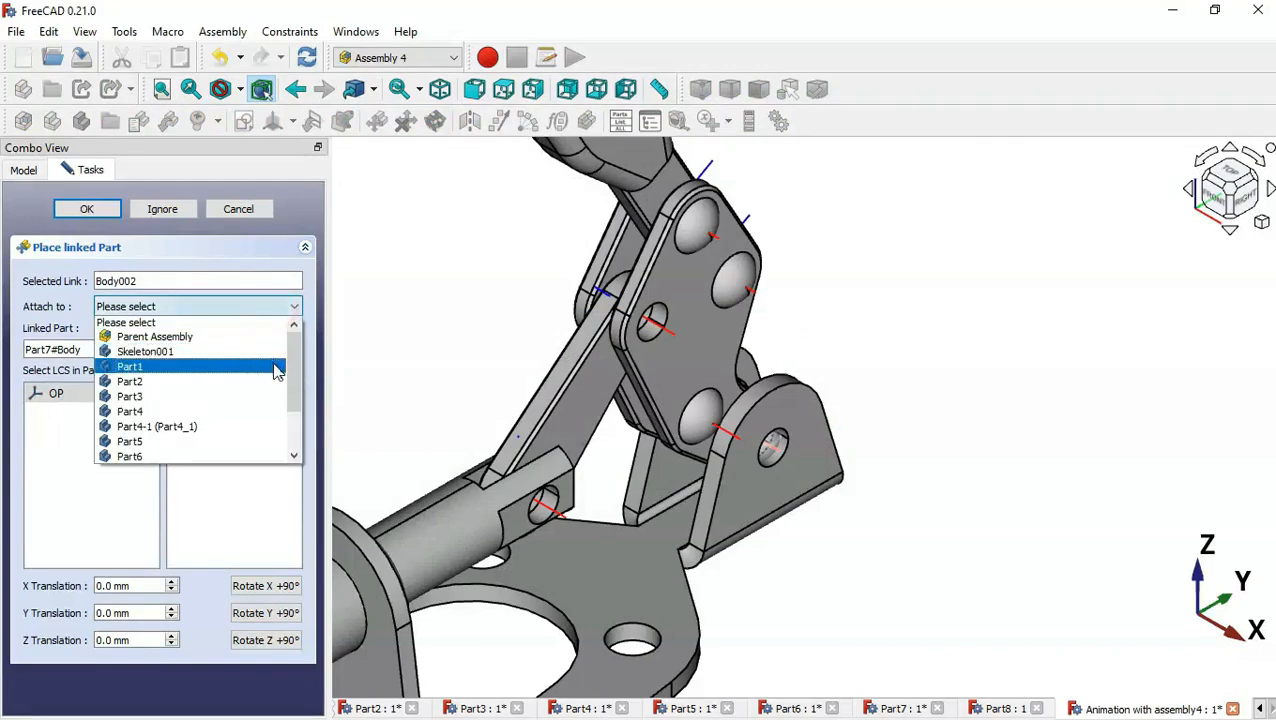
pyautogui.click(272, 352)
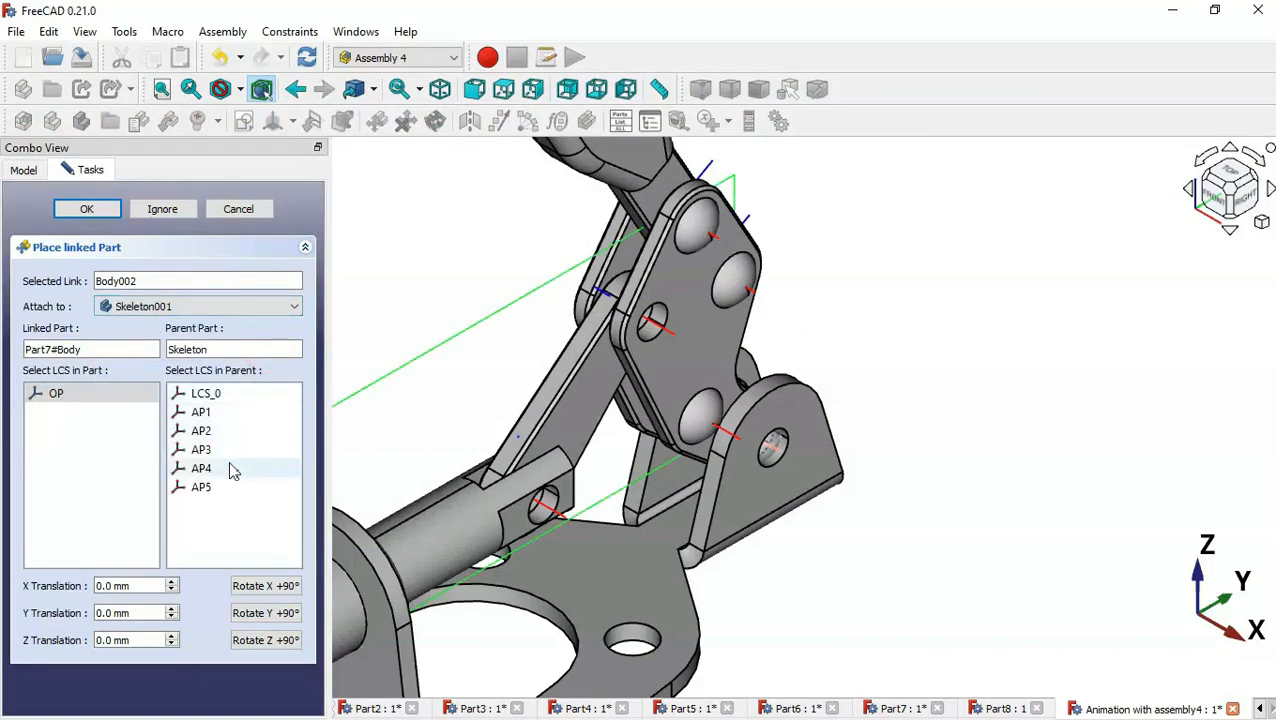
pyautogui.click(233, 470)
pyautogui.click(95, 208)
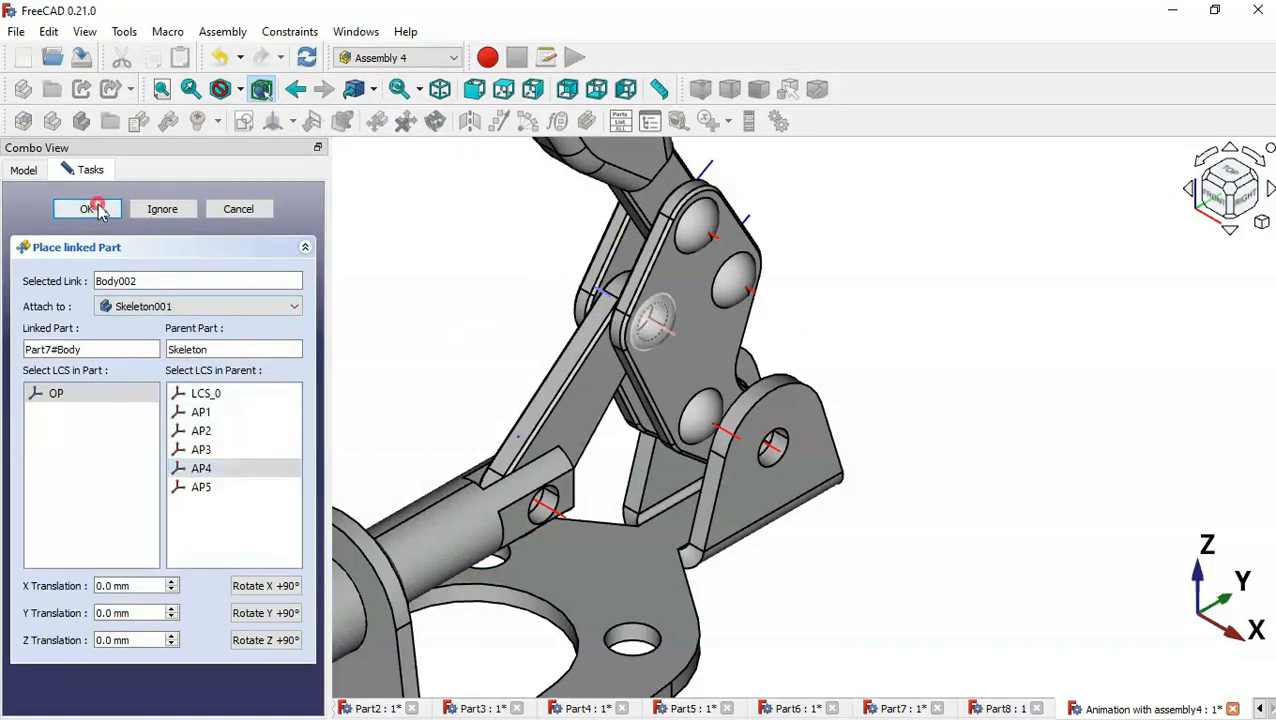
# Insert a fifth Part7#Body link into the Assembly, keeping the default link name
pyautogui.click(142, 302)
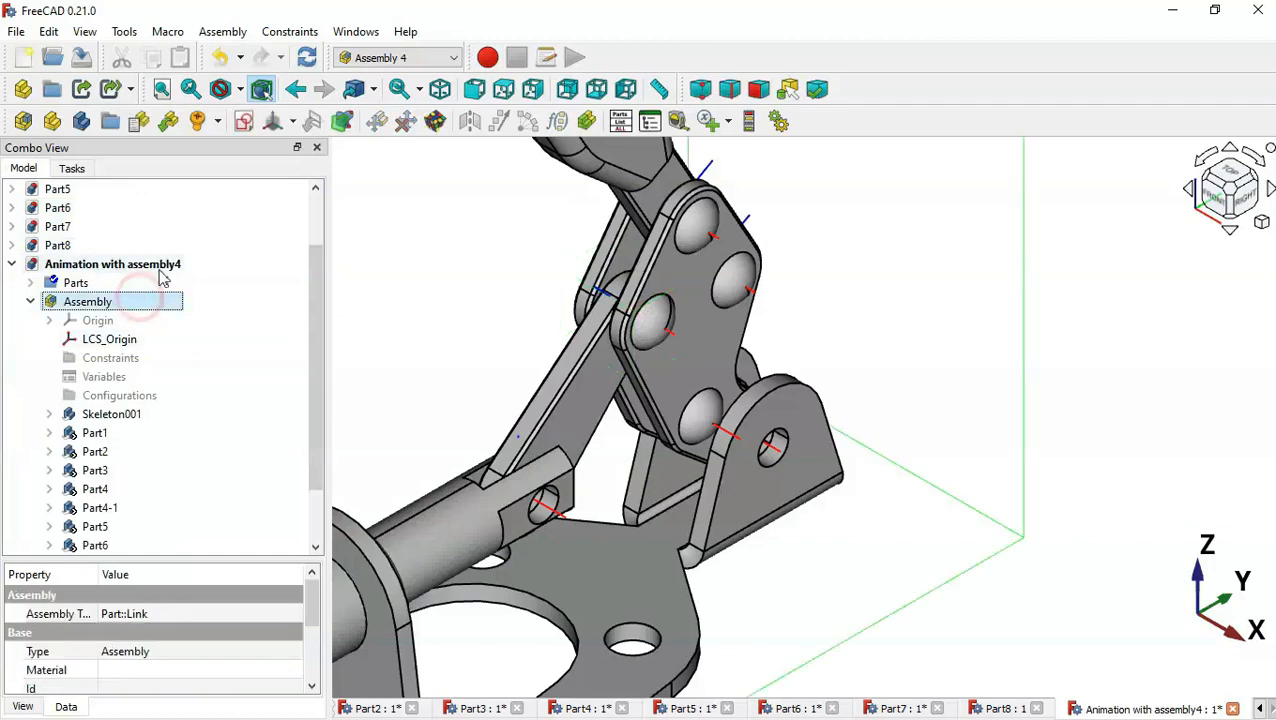
pyautogui.click(168, 121)
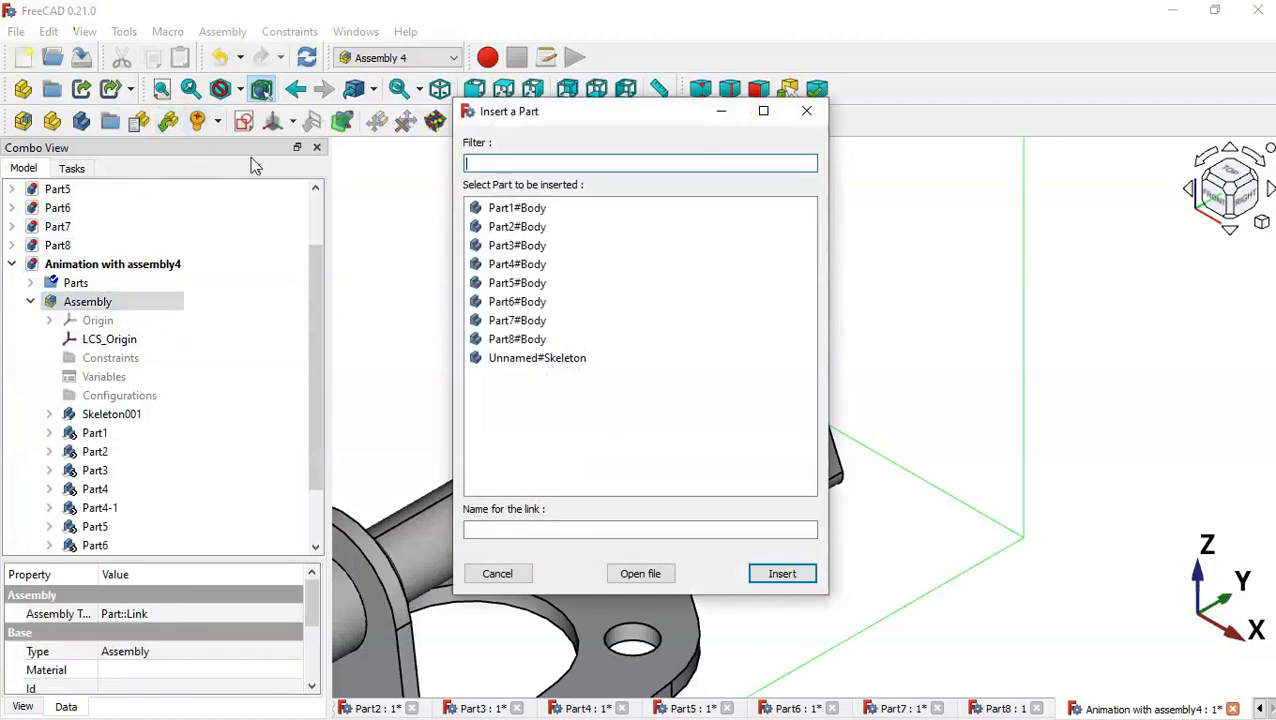
pyautogui.click(548, 324)
pyautogui.doubleClick(549, 326)
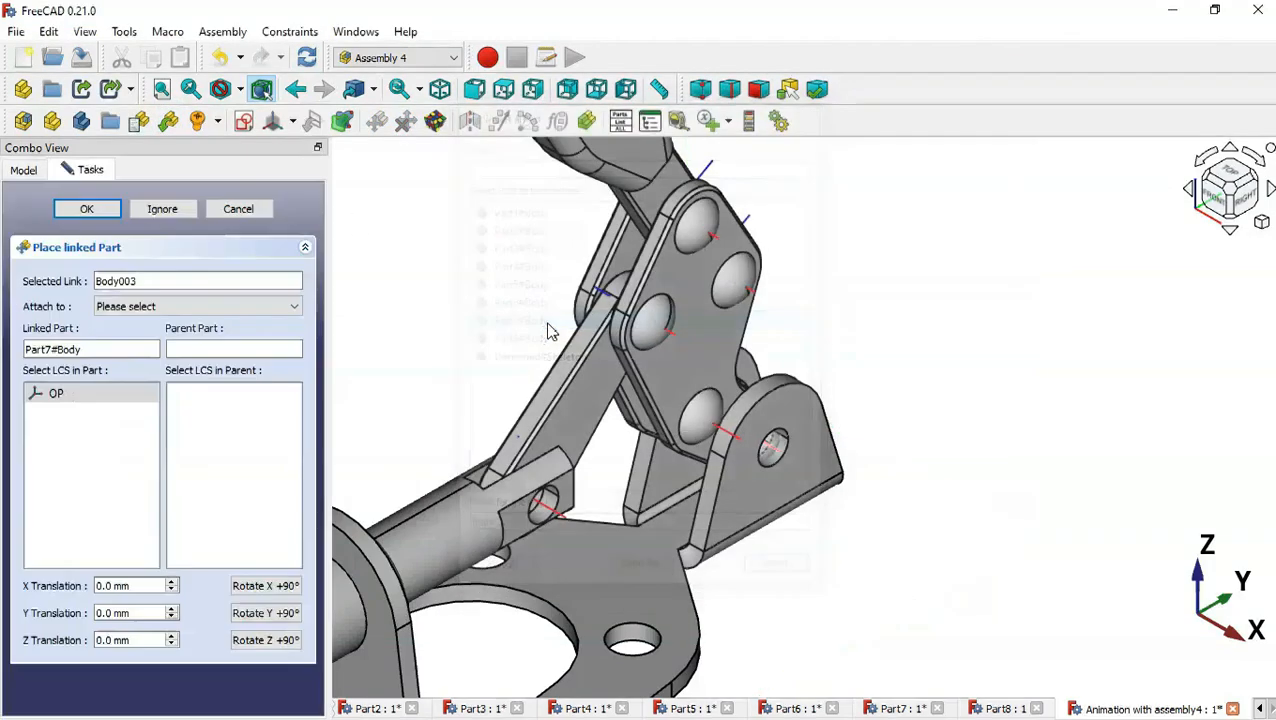
# Attach the OP coordinate system of the fifth Part7#Body link to AP5 of Skeleton001
pyautogui.click(224, 308)
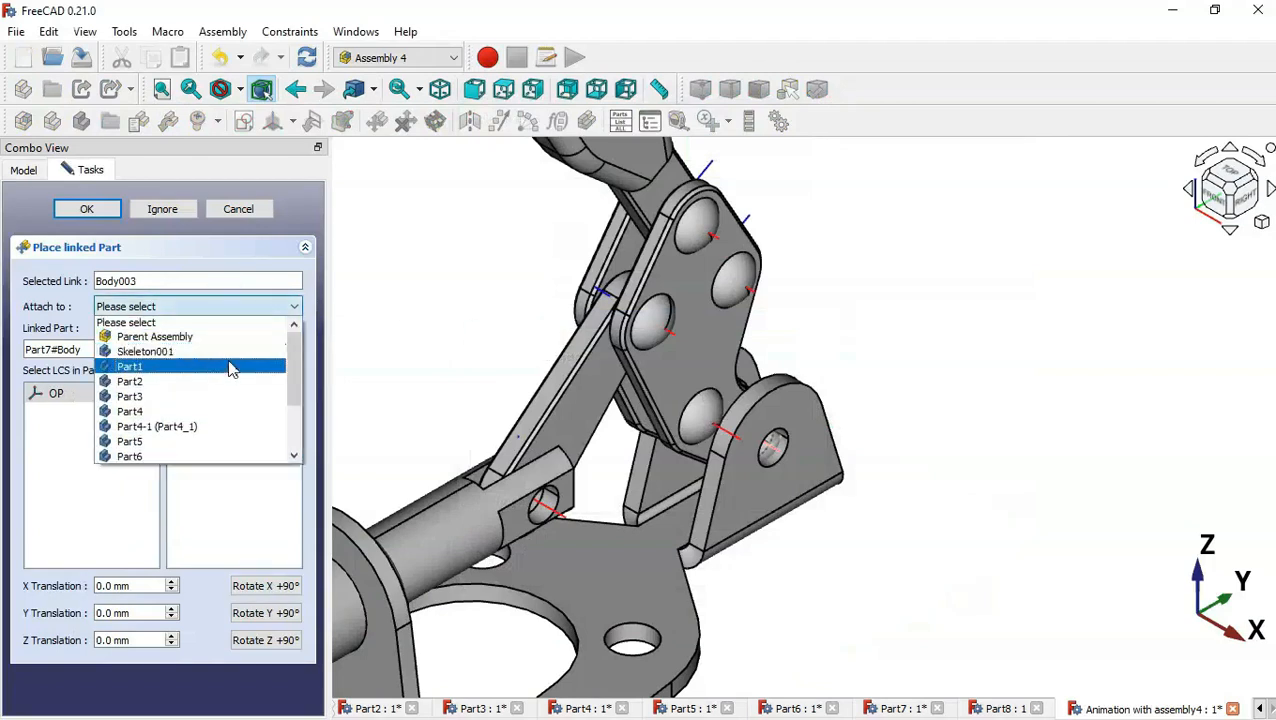
pyautogui.click(230, 352)
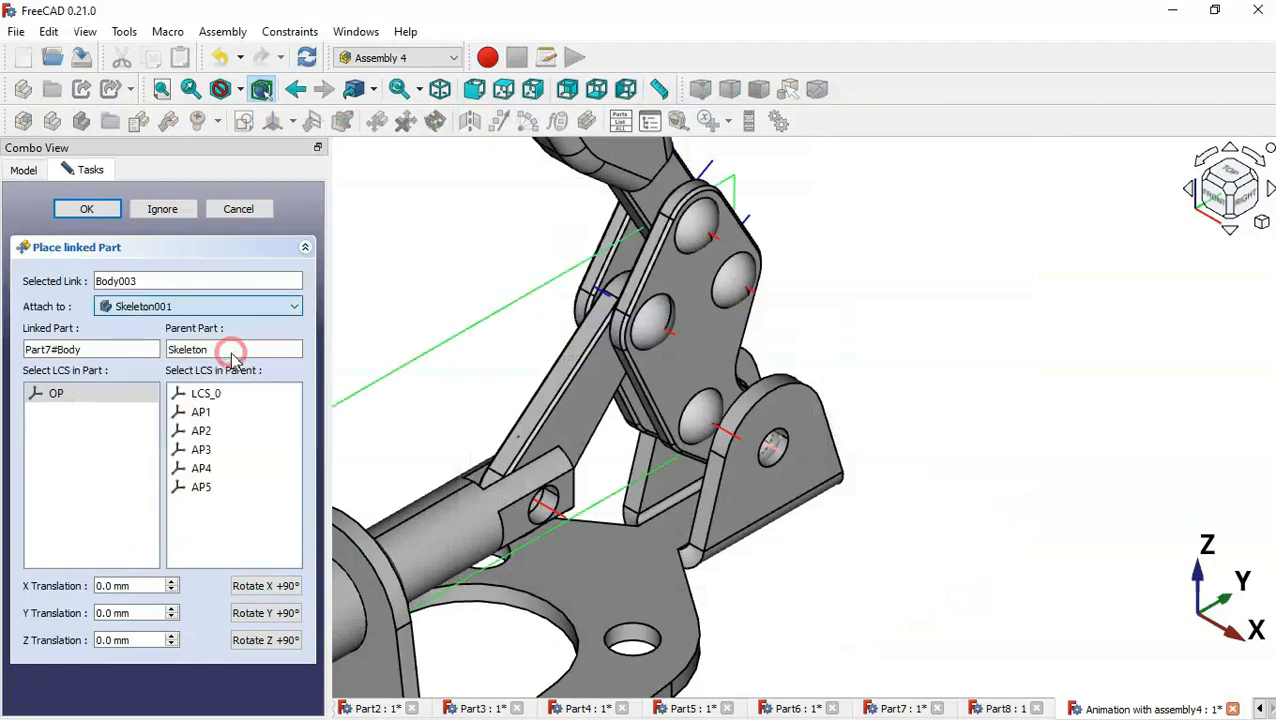
pyautogui.click(220, 489)
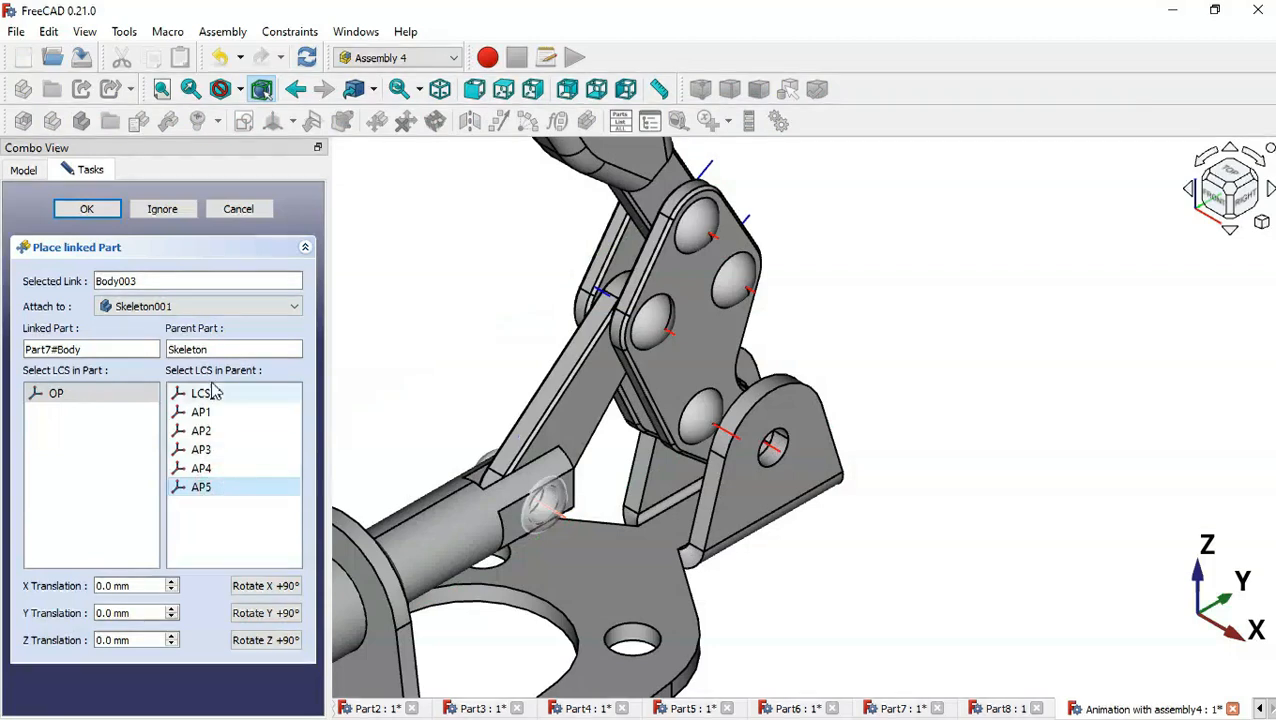
pyautogui.click(98, 208)
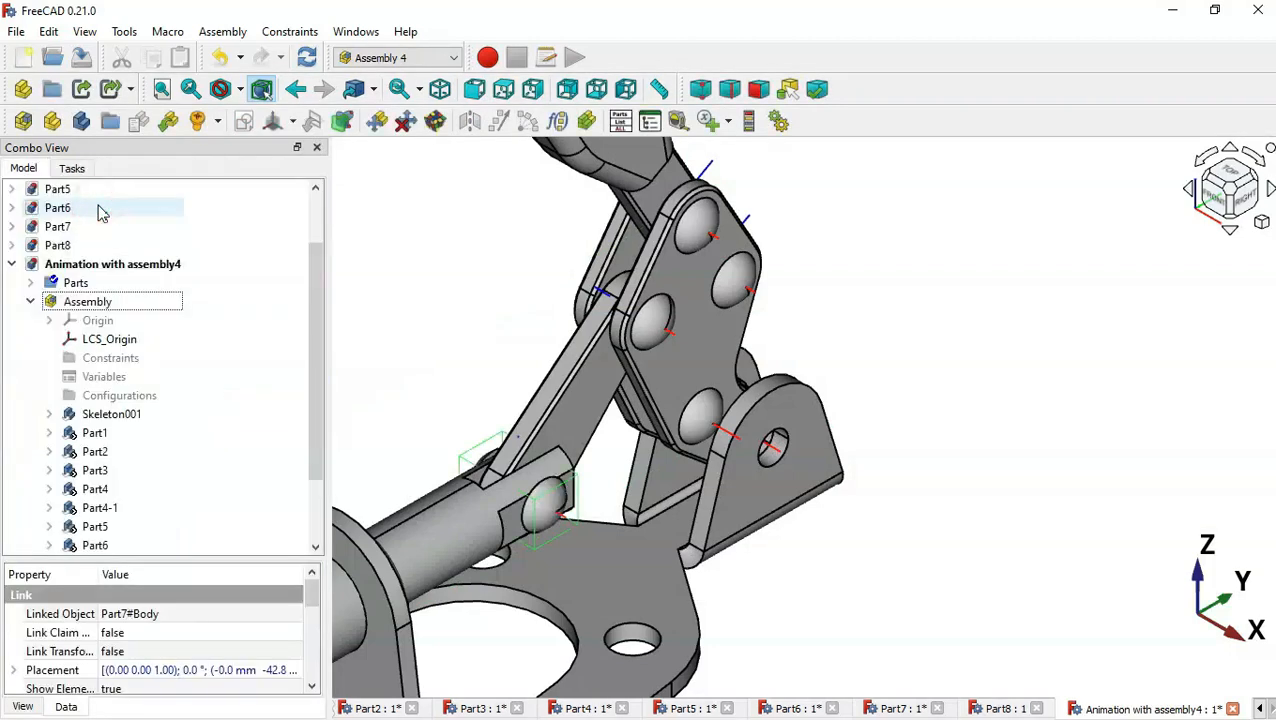
# Insert Part8#Body into the Assembly with the link name Part8
pyautogui.click(140, 304)
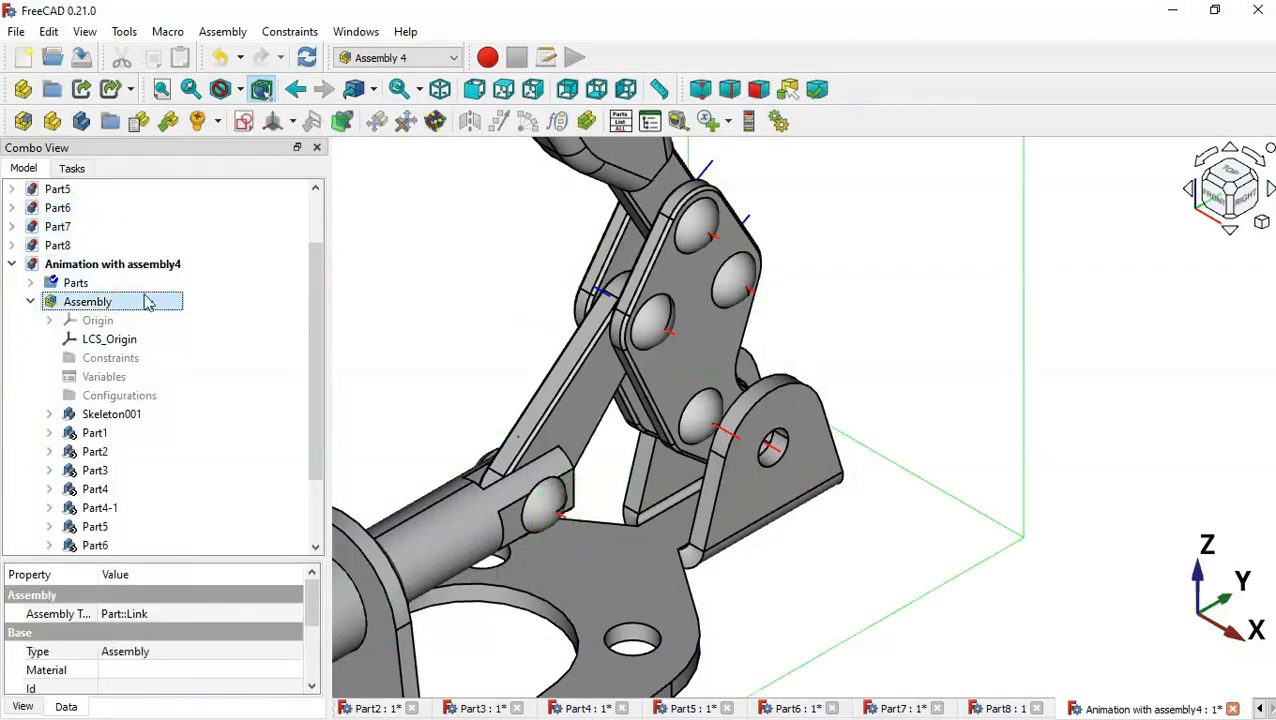
pyautogui.click(181, 115)
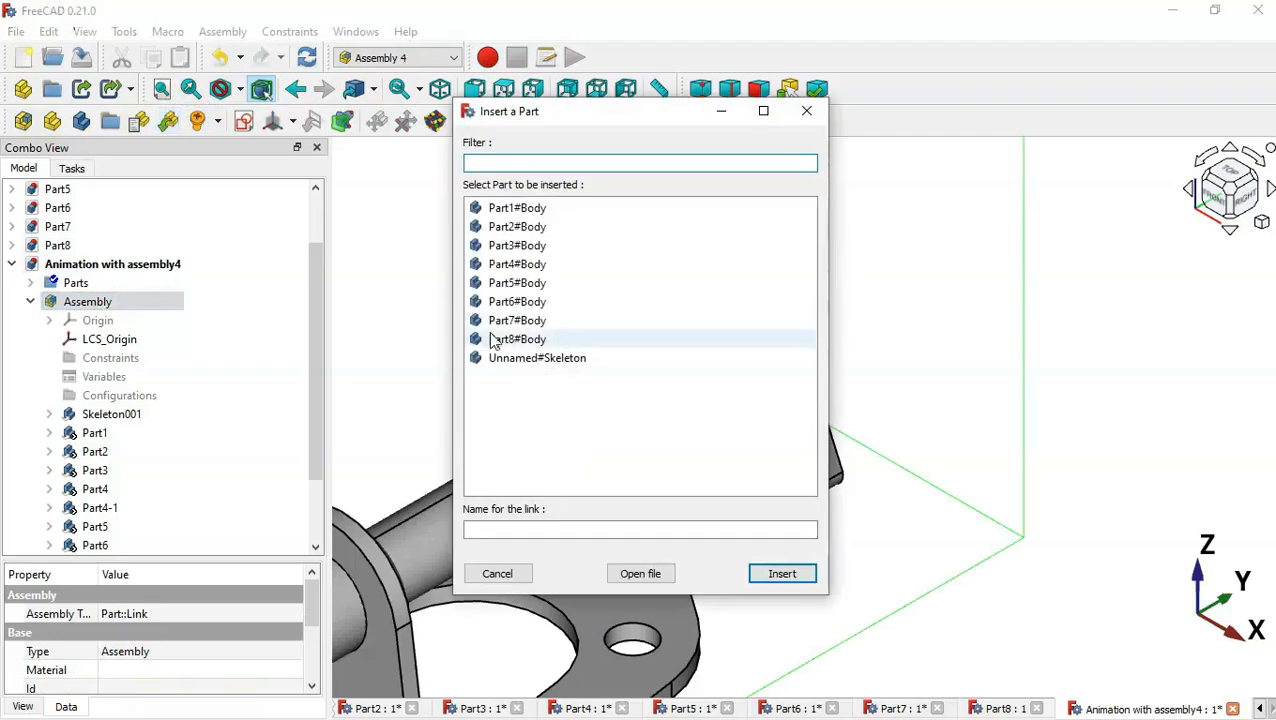
pyautogui.click(522, 341)
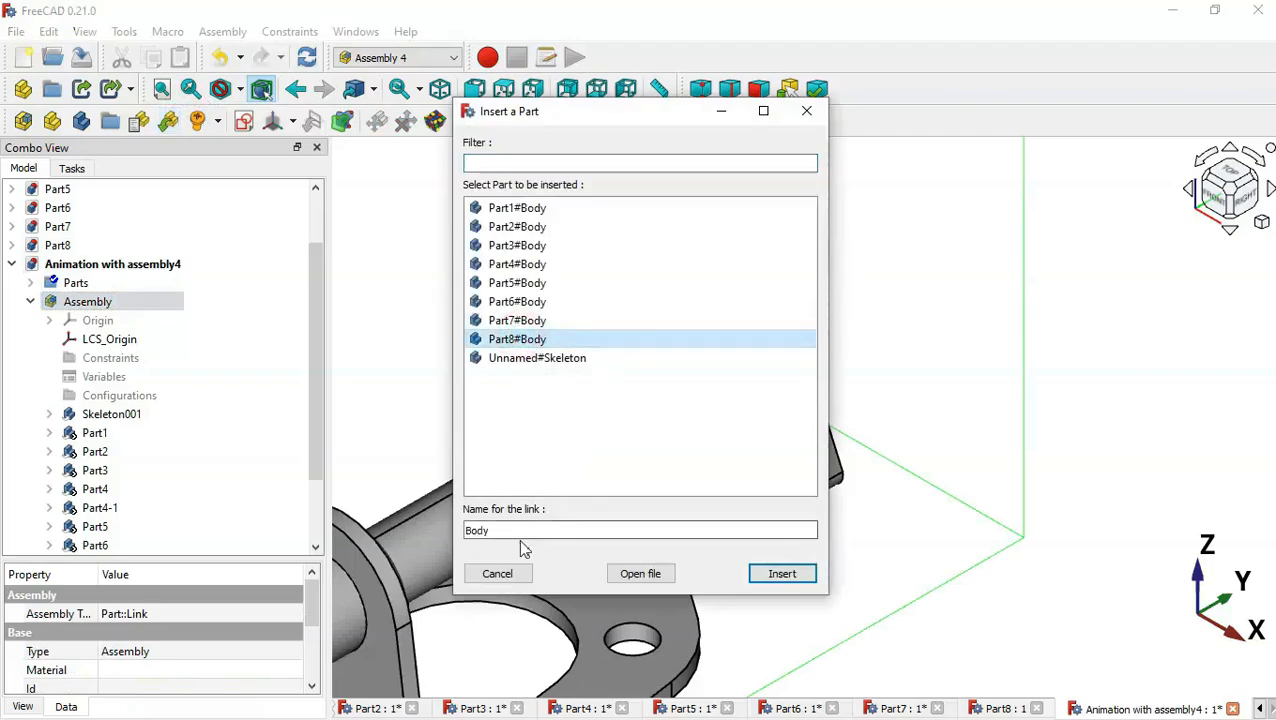
pyautogui.moveTo(512, 531); pyautogui.dragTo(336, 521)
pyautogui.write('Part8')
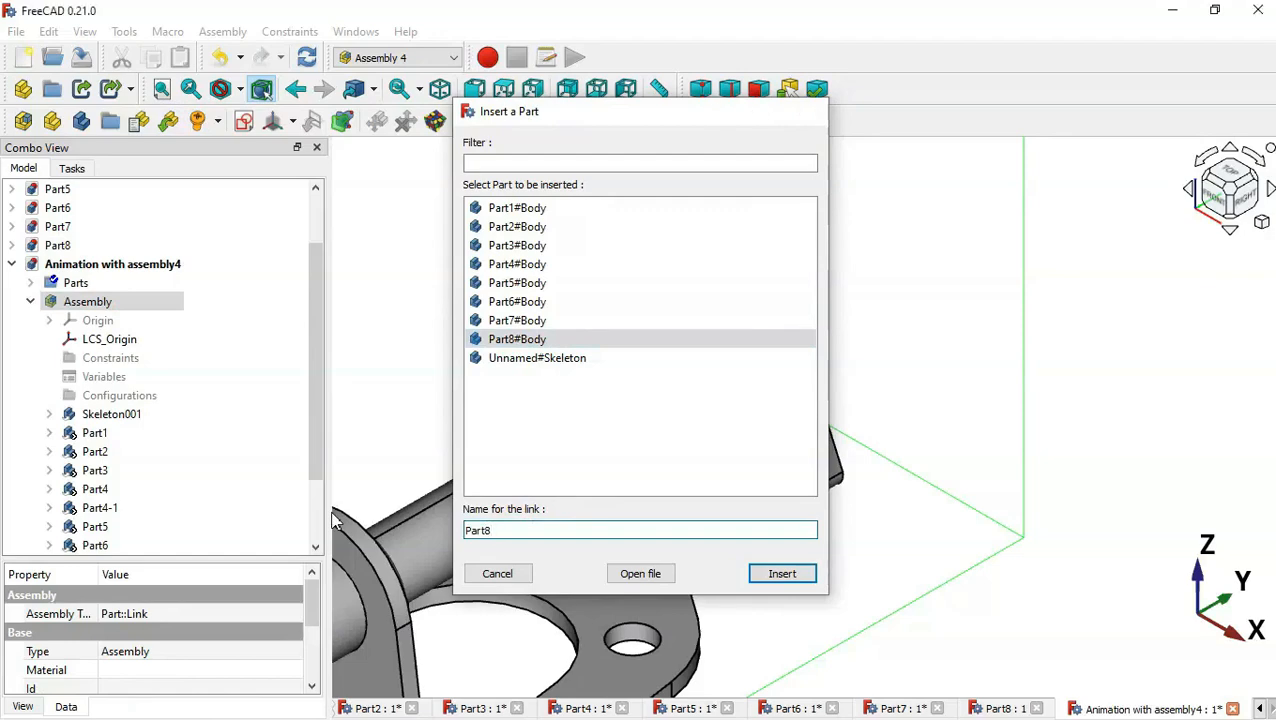
pyautogui.press('Return')
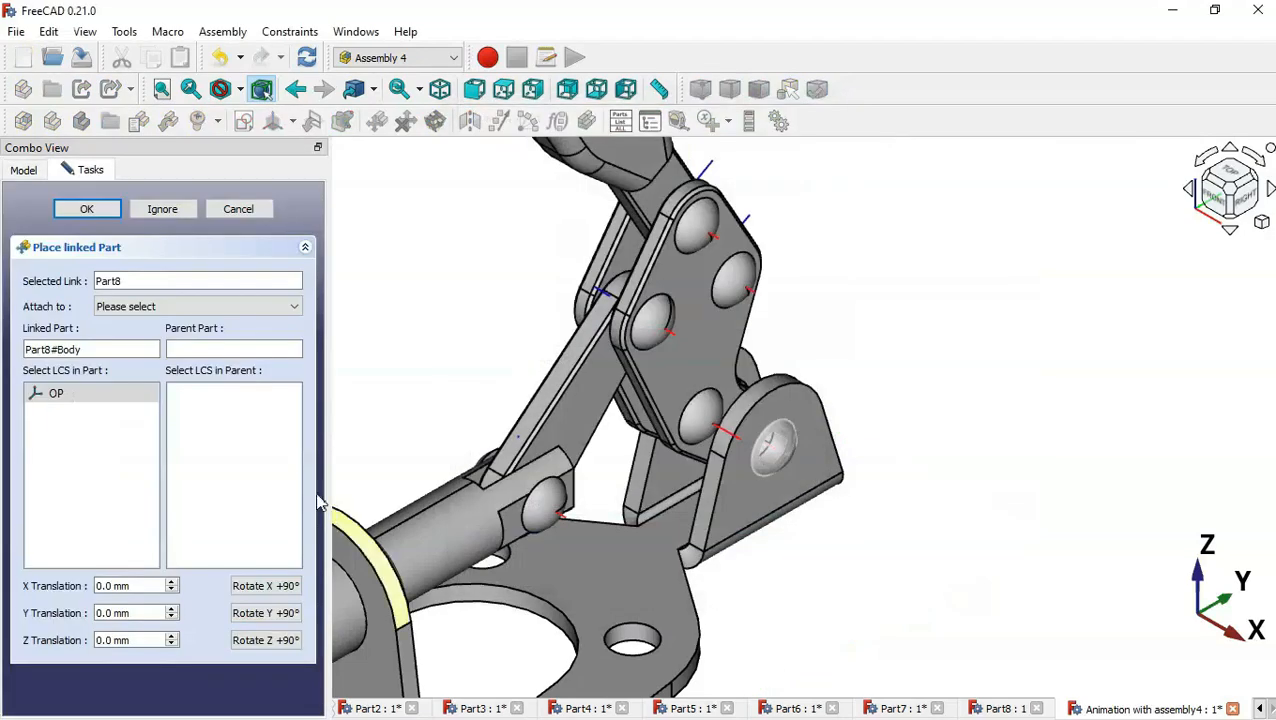
# Attach the OP coordinate system of the Part8 link to LCS_0 of Skeleton001
pyautogui.click(286, 306)
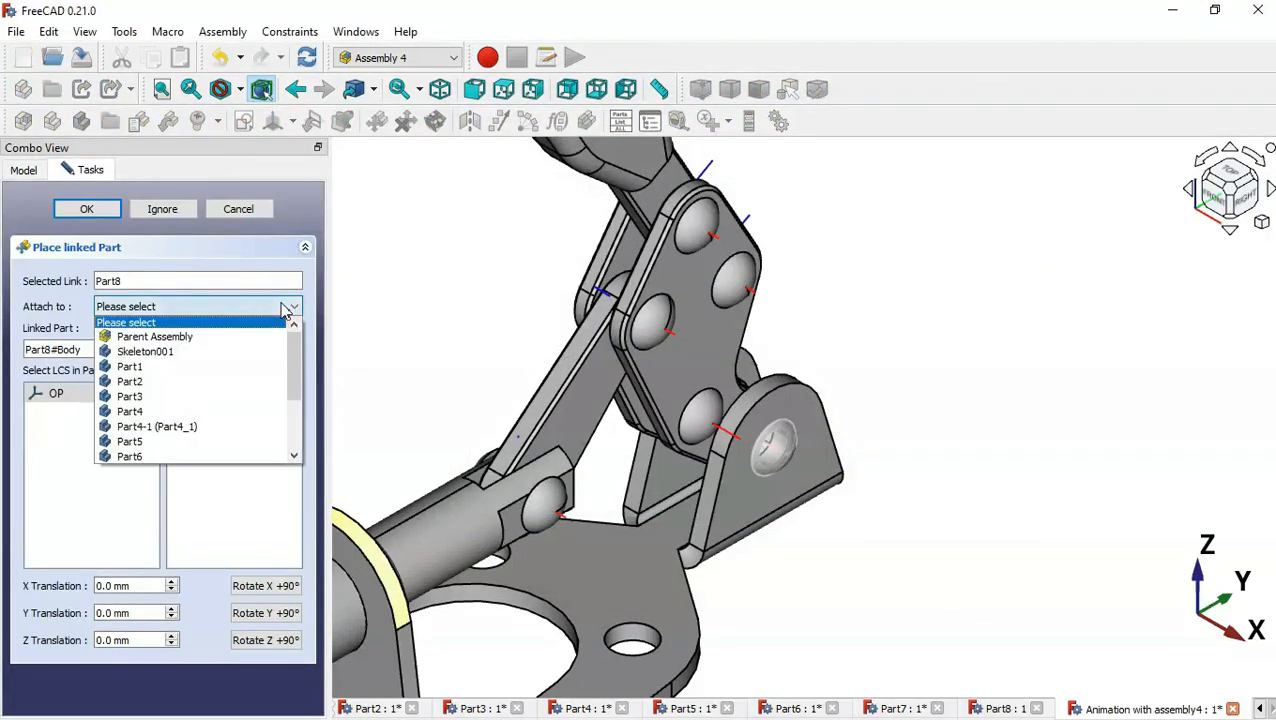
pyautogui.click(205, 351)
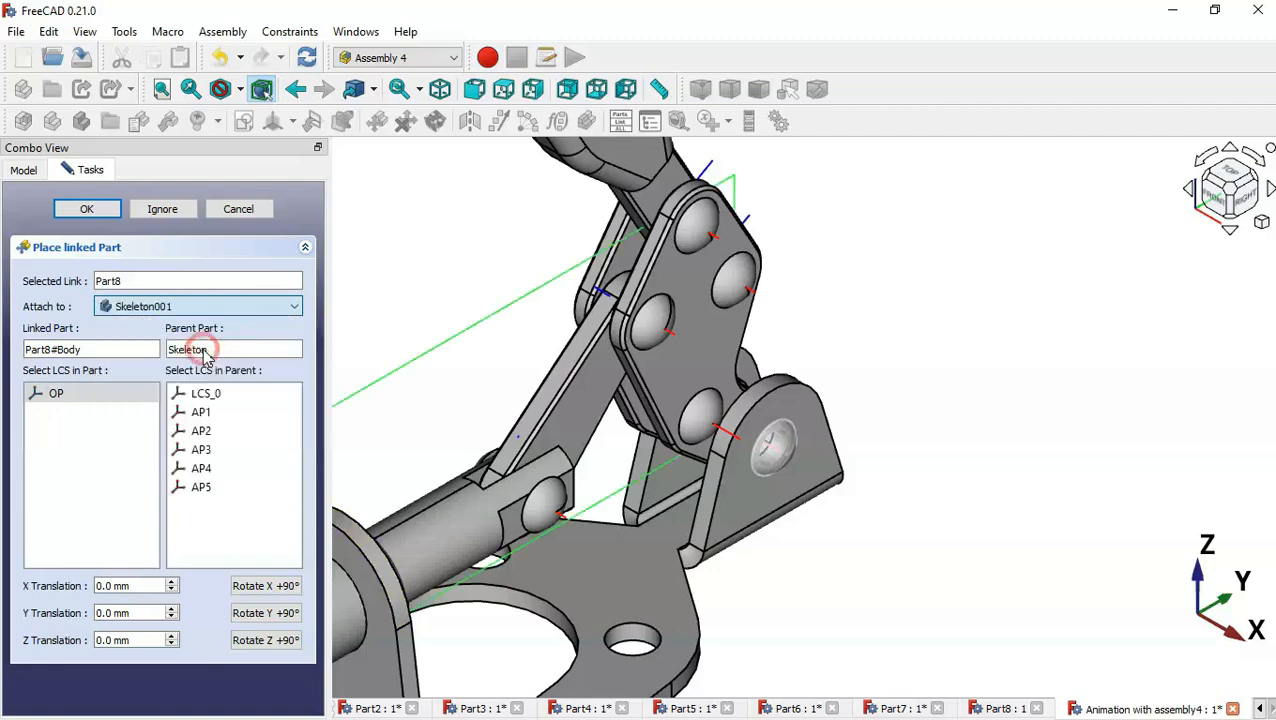
pyautogui.click(228, 398)
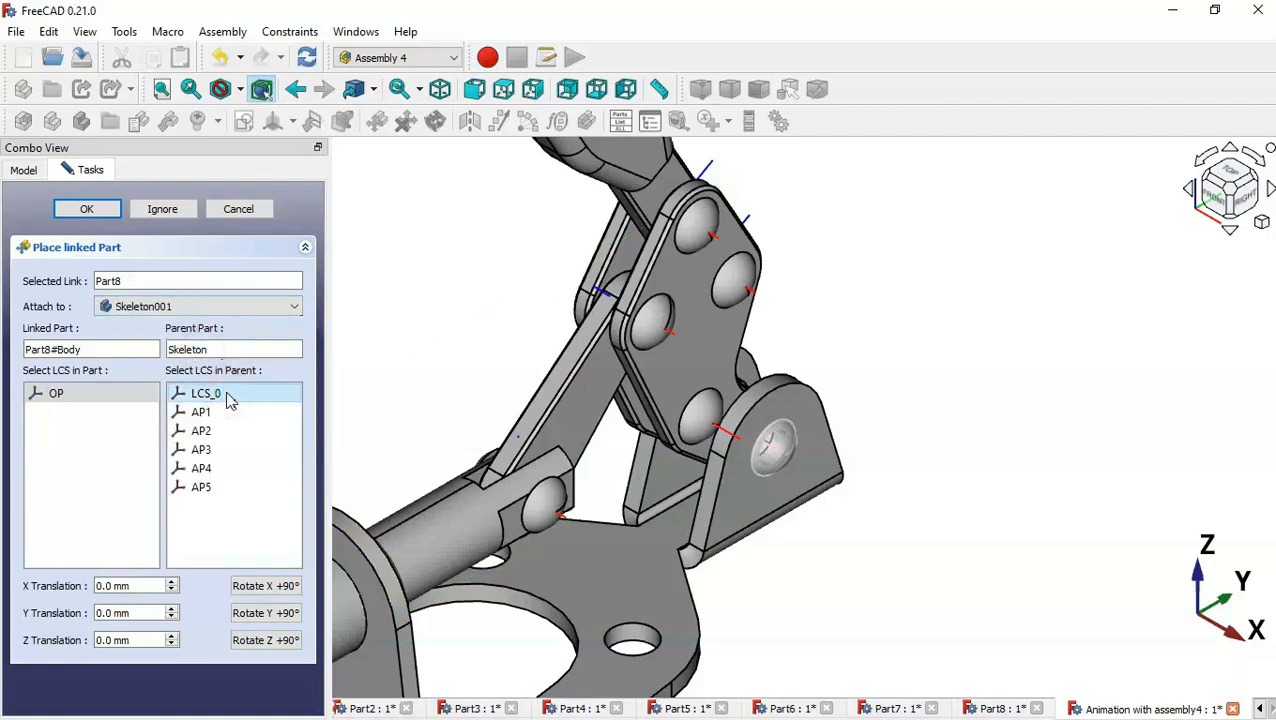
pyautogui.click(87, 209)
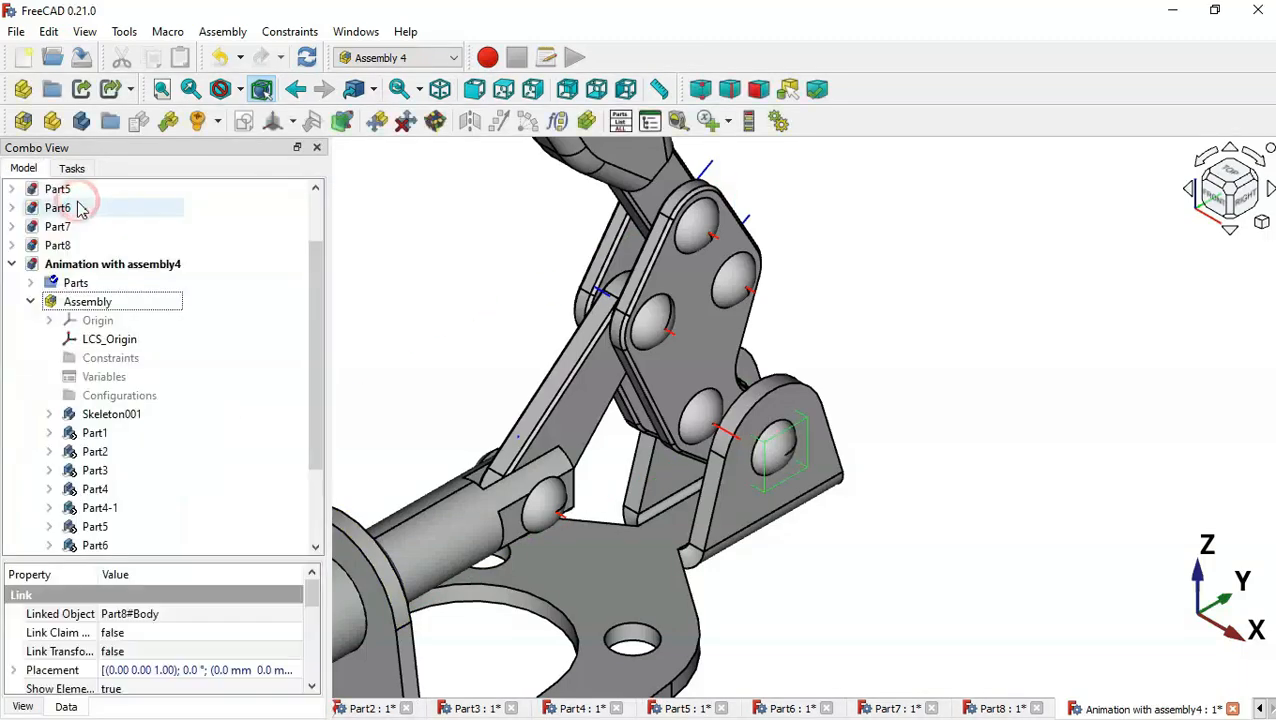
# Examine the complete clamp assembly and its pin joints, both as a whole and close up
pyautogui.click(911, 233)
pyautogui.press('v')
pyautogui.press('f')
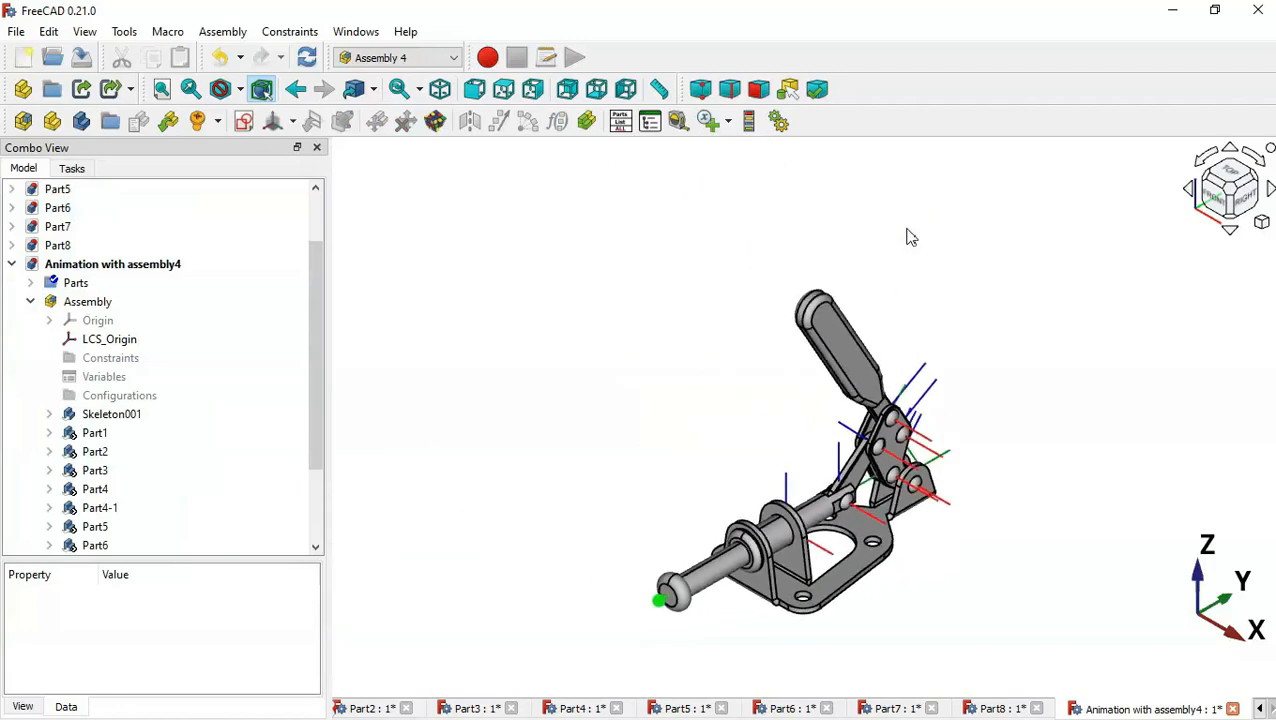
pyautogui.moveTo(985, 540); pyautogui.dragTo(950, 607)
pyautogui.press('0')
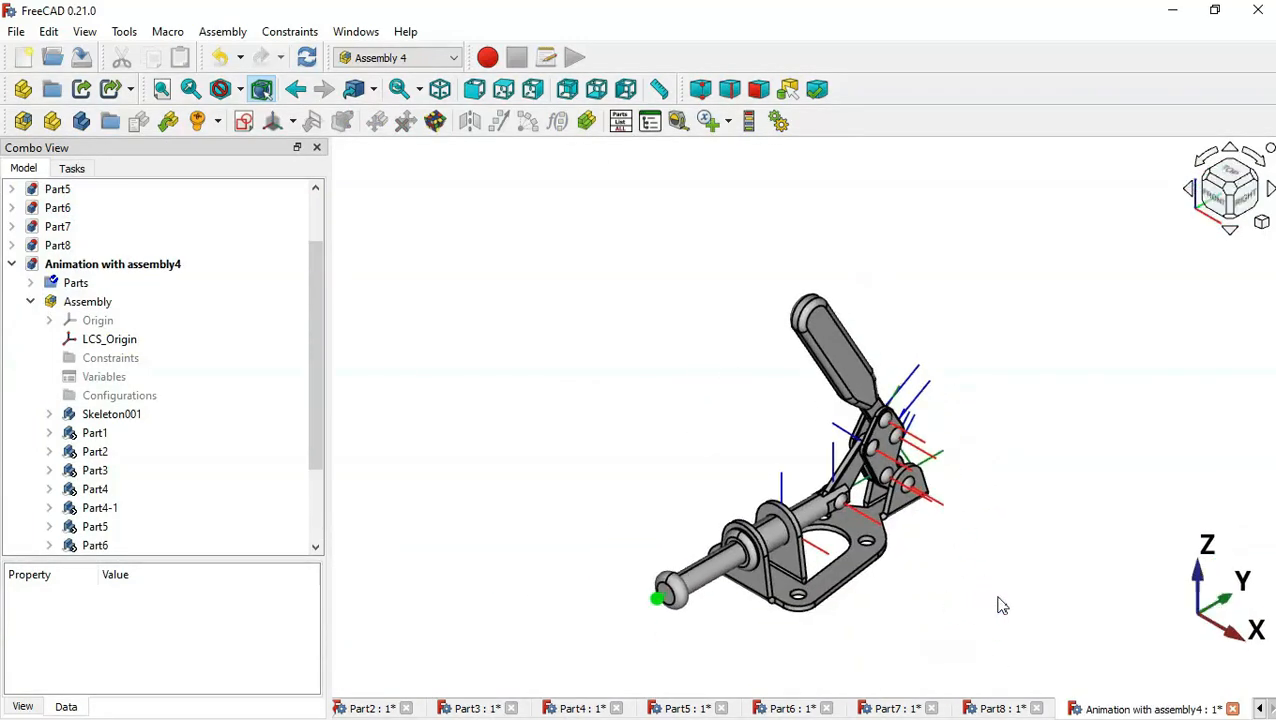
pyautogui.scroll(4, 1002, 605)
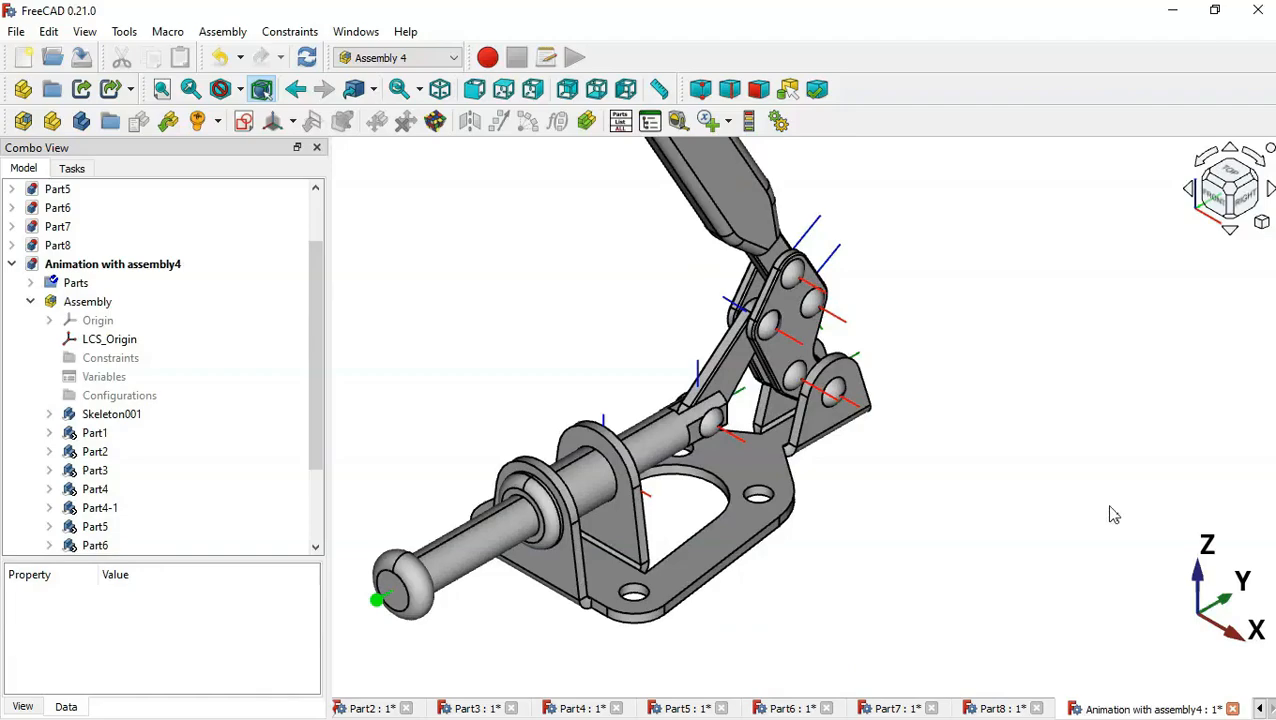
pyautogui.moveTo(1114, 515); pyautogui.dragTo(1042, 522)
pyautogui.press('Home')
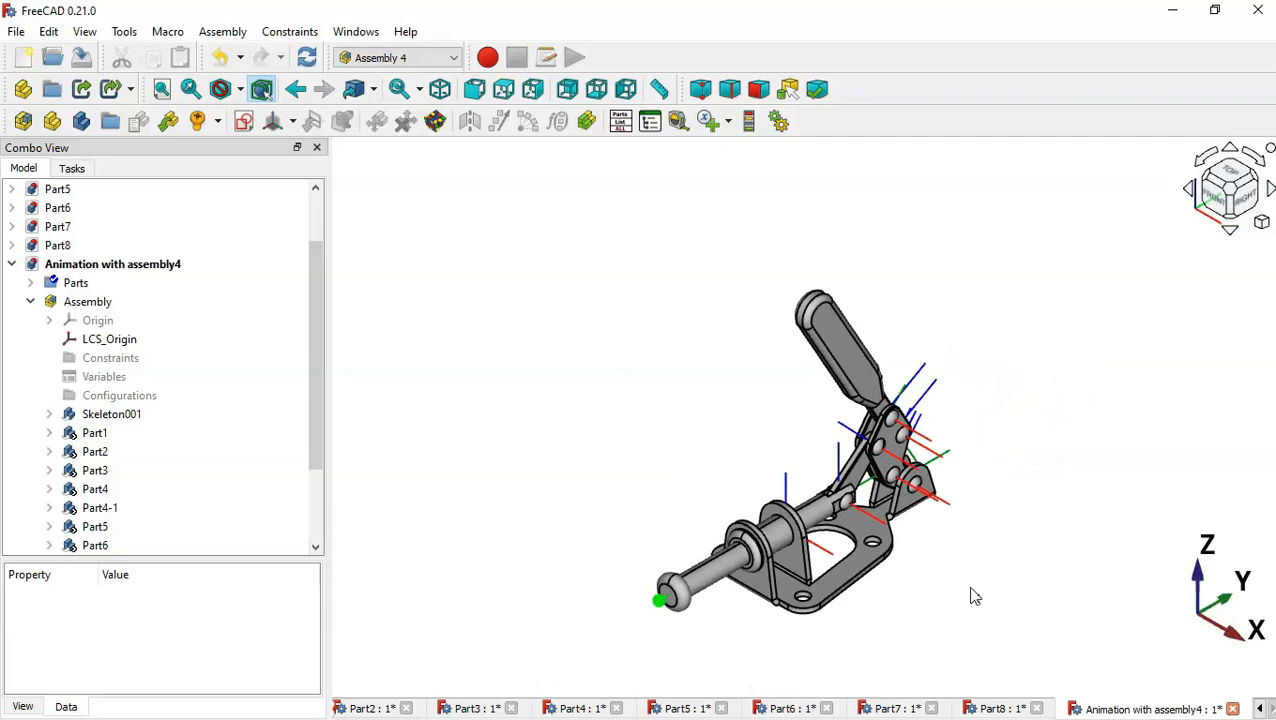
pyautogui.scroll(2, 975, 594)
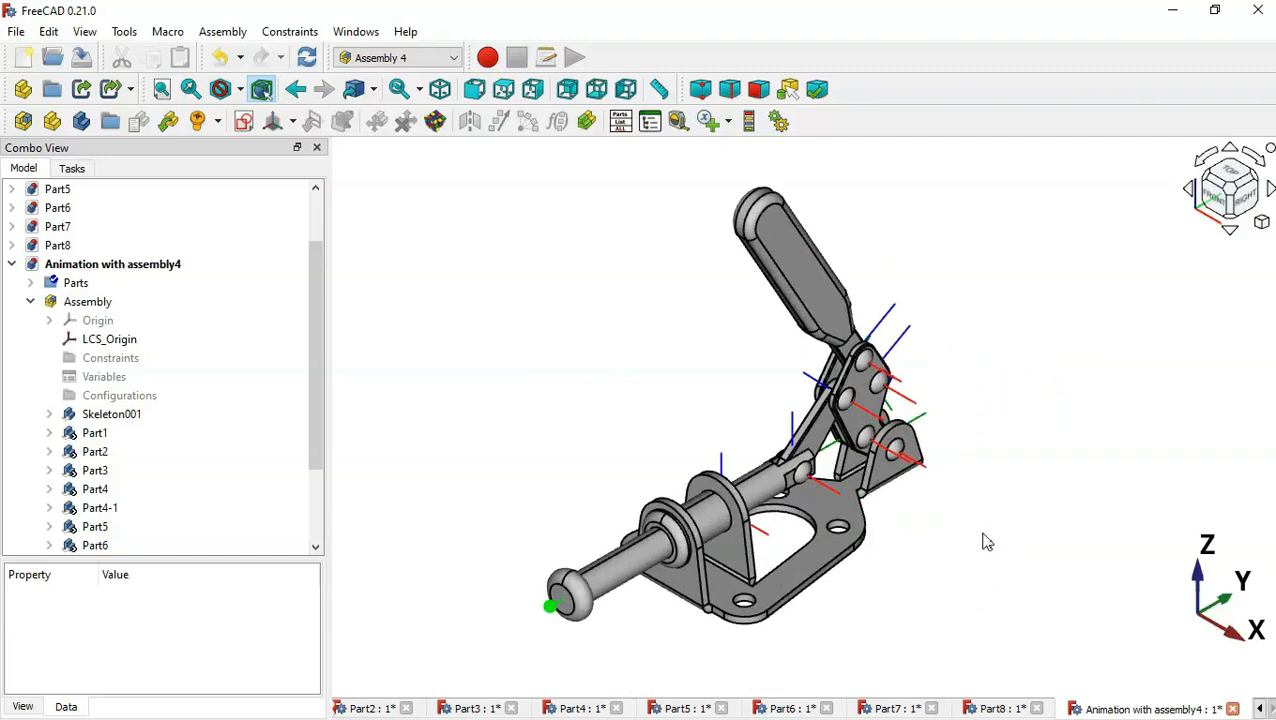
# Add a Float variable named Position with the value 50 to the assembly's Variables
pyautogui.click(138, 384)
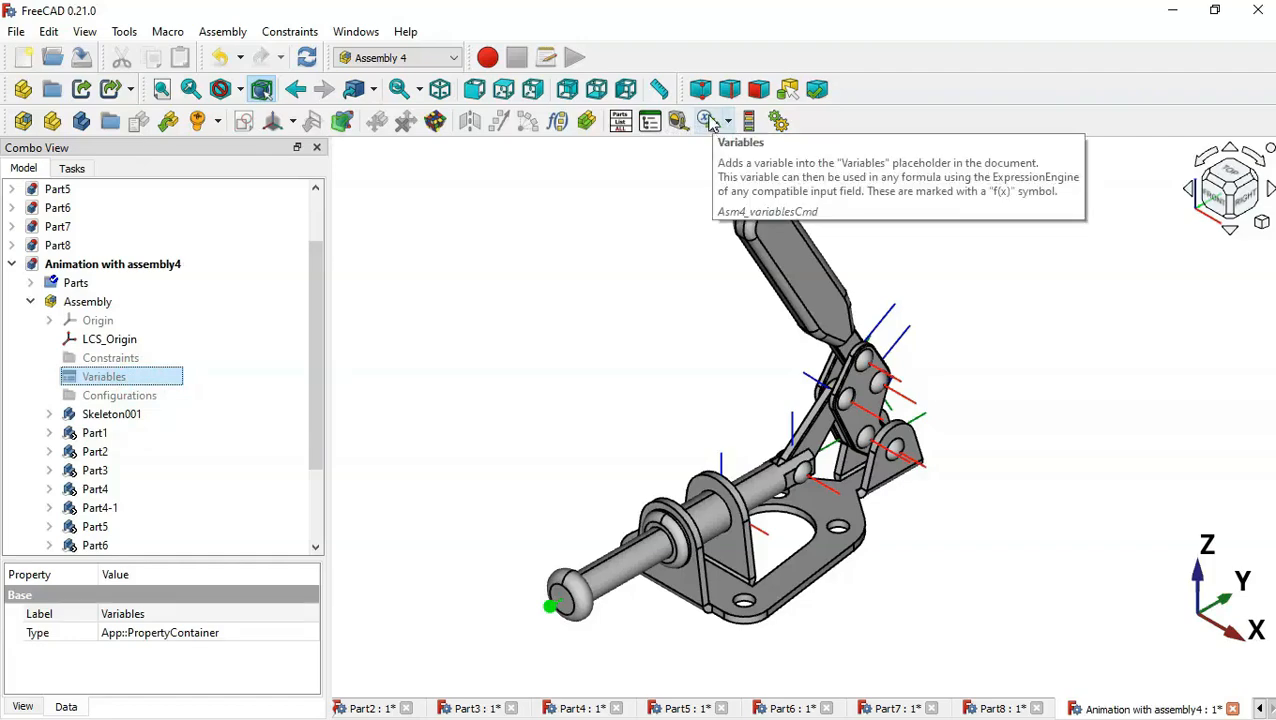
pyautogui.click(706, 120)
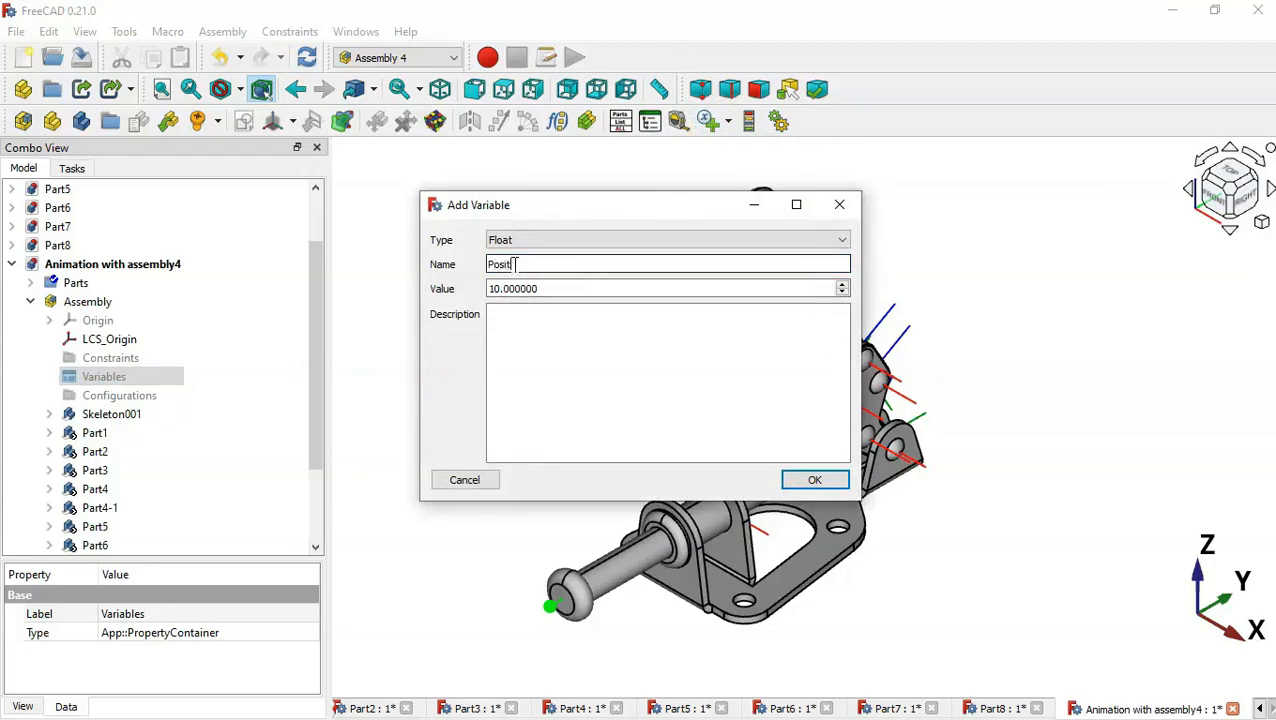
pyautogui.click(567, 290)
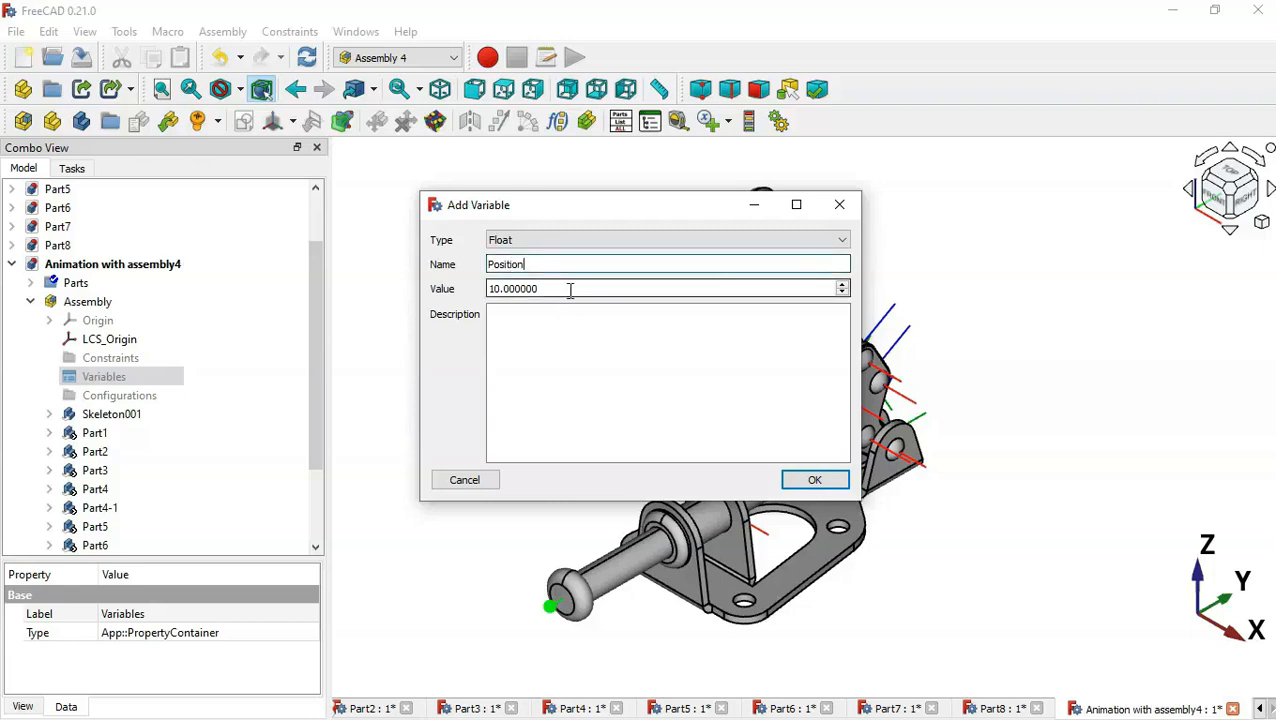
pyautogui.click(570, 289)
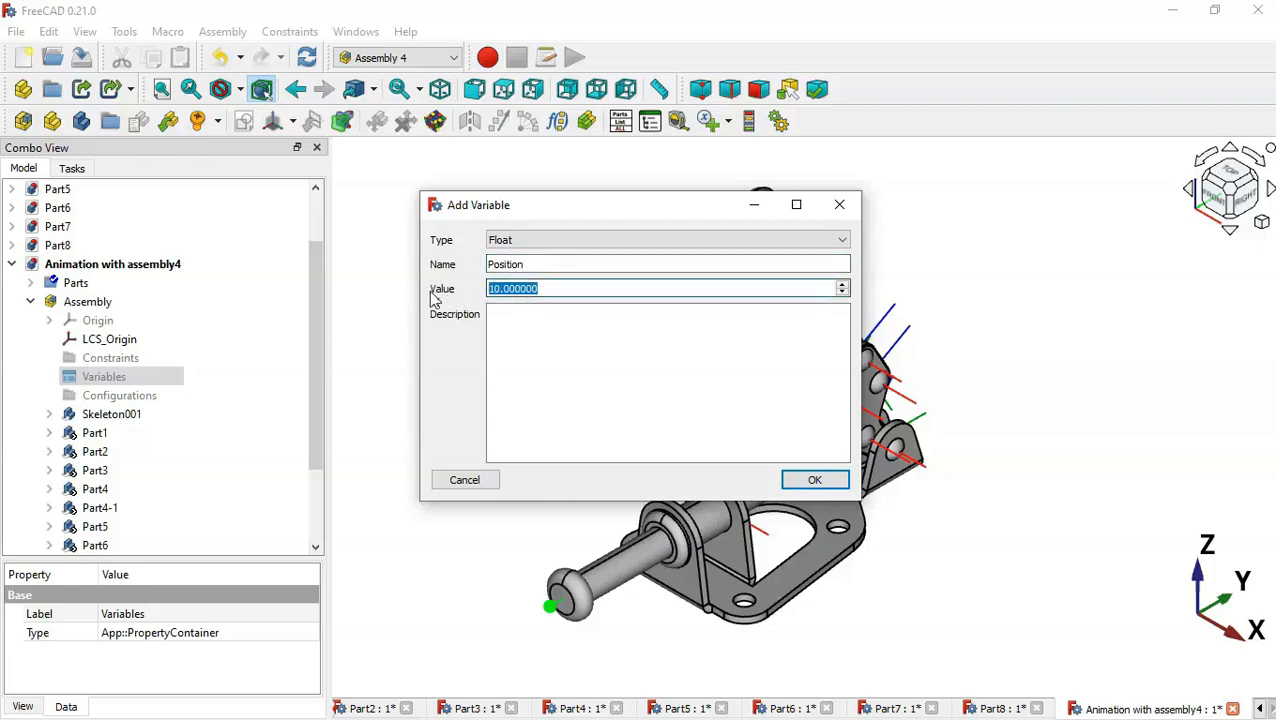
pyautogui.write('50')
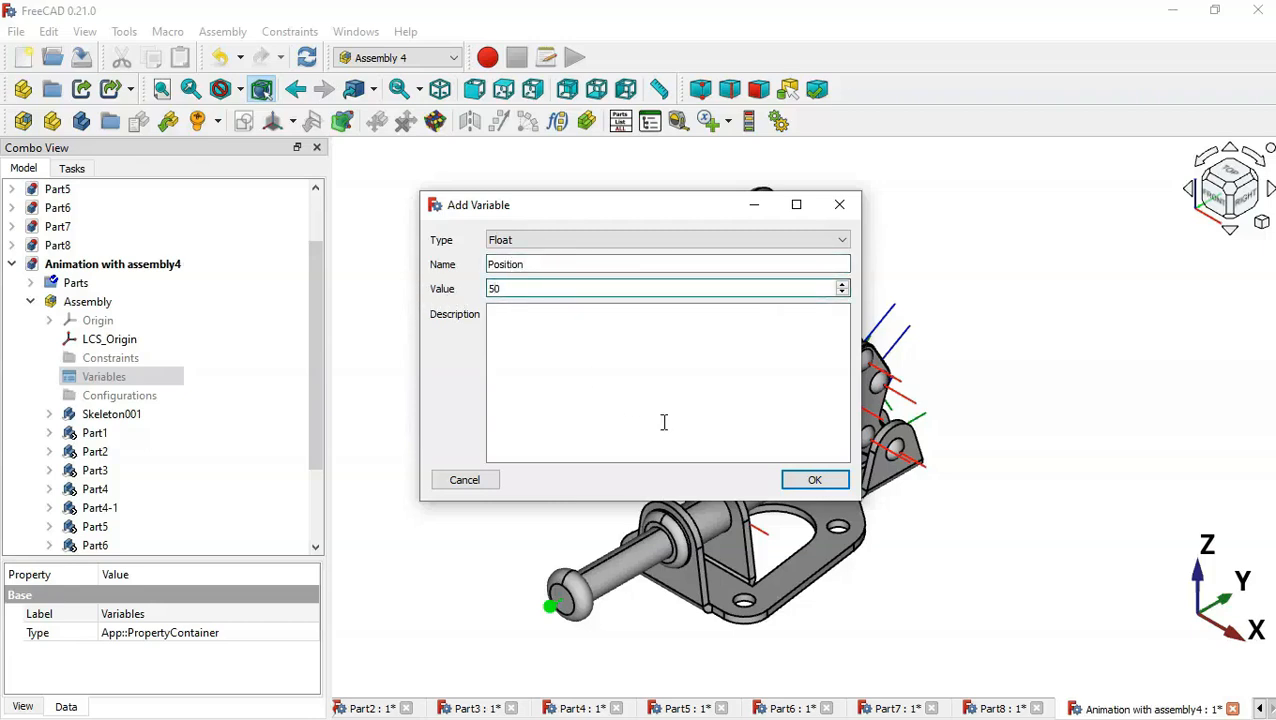
pyautogui.click(819, 482)
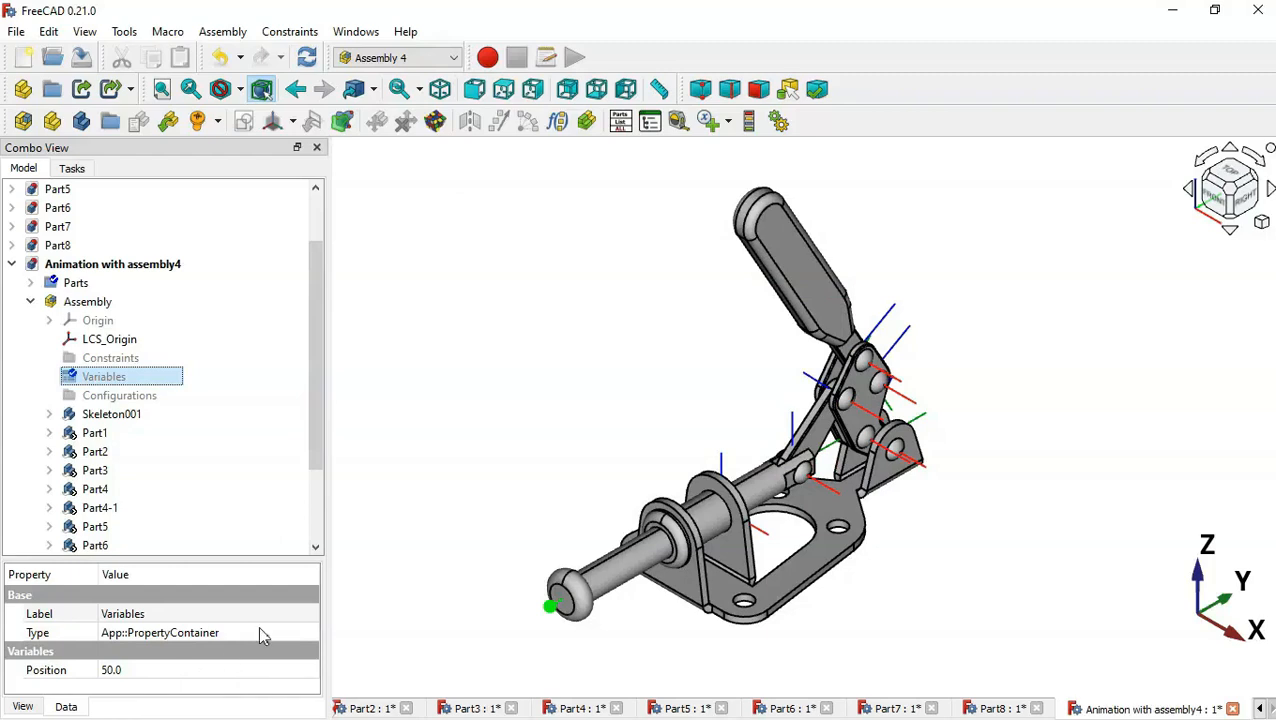
# Select the Sketch inside Skeleton001 and expand its Constraints properties, enlarging the property area for a full view
pyautogui.click(118, 414)
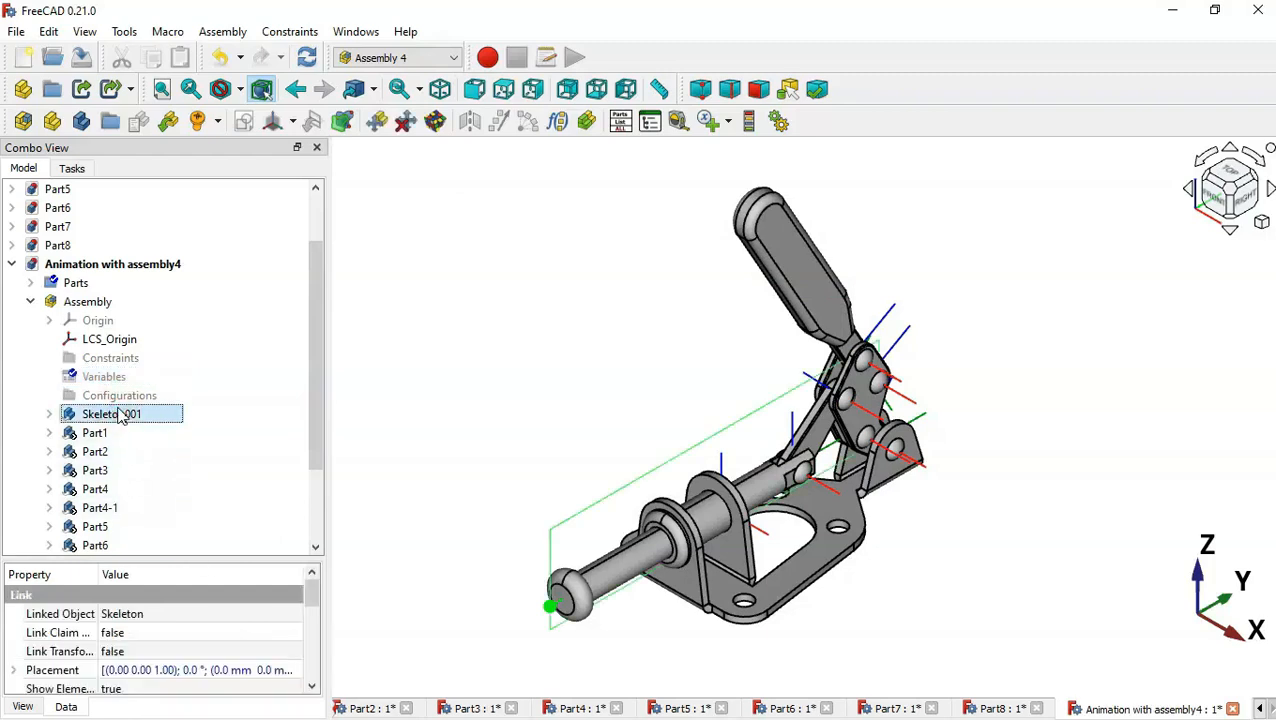
pyautogui.click(49, 416)
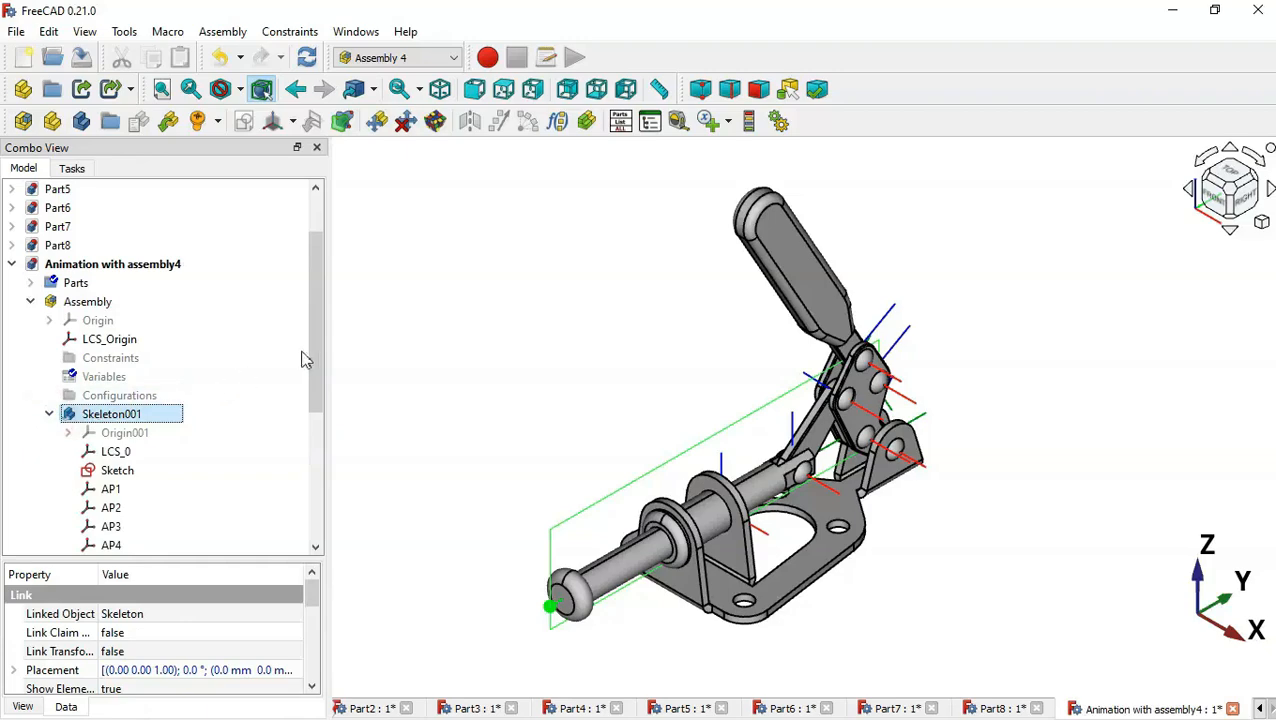
pyautogui.moveTo(316, 353); pyautogui.dragTo(318, 420)
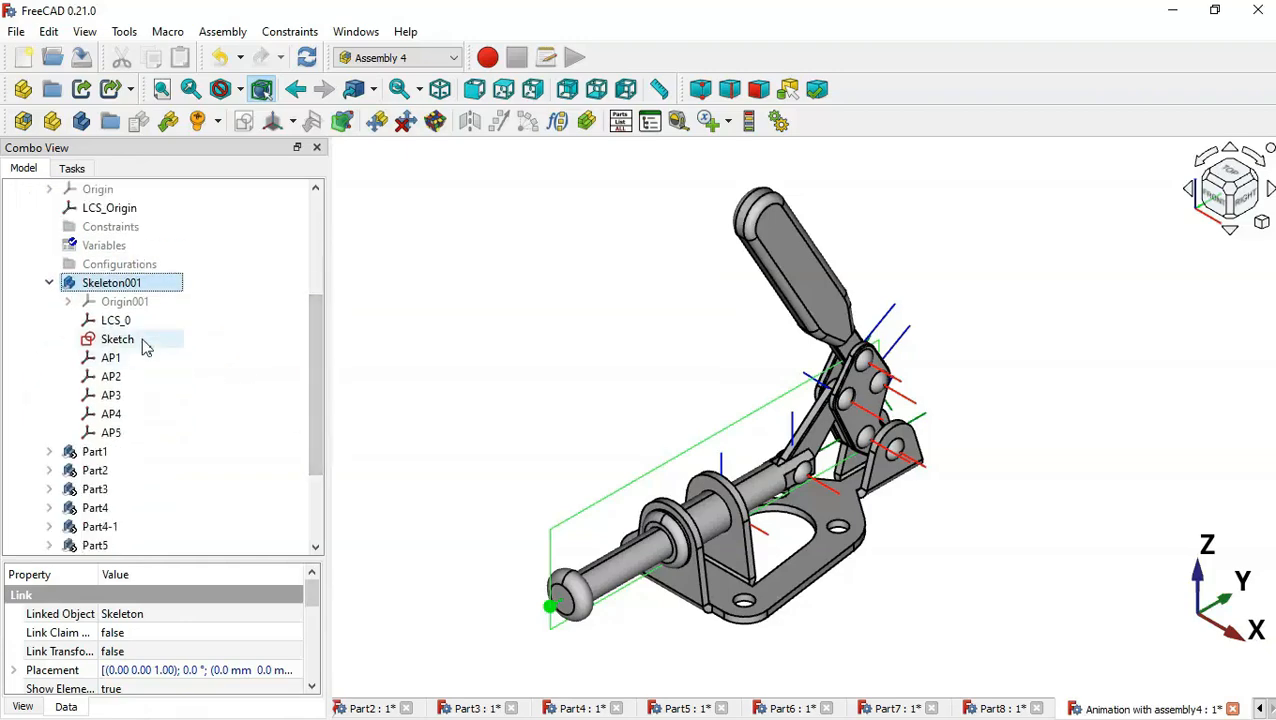
pyautogui.click(144, 343)
pyautogui.moveTo(228, 558); pyautogui.dragTo(225, 370)
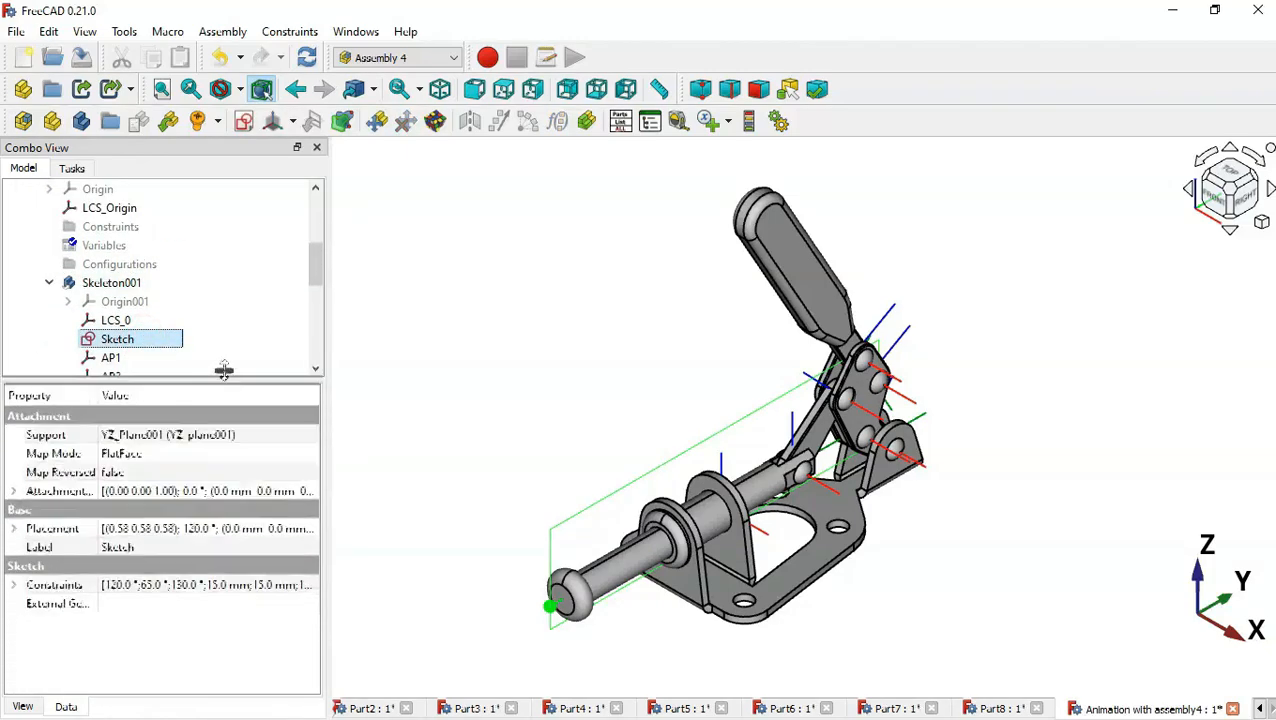
pyautogui.click(14, 579)
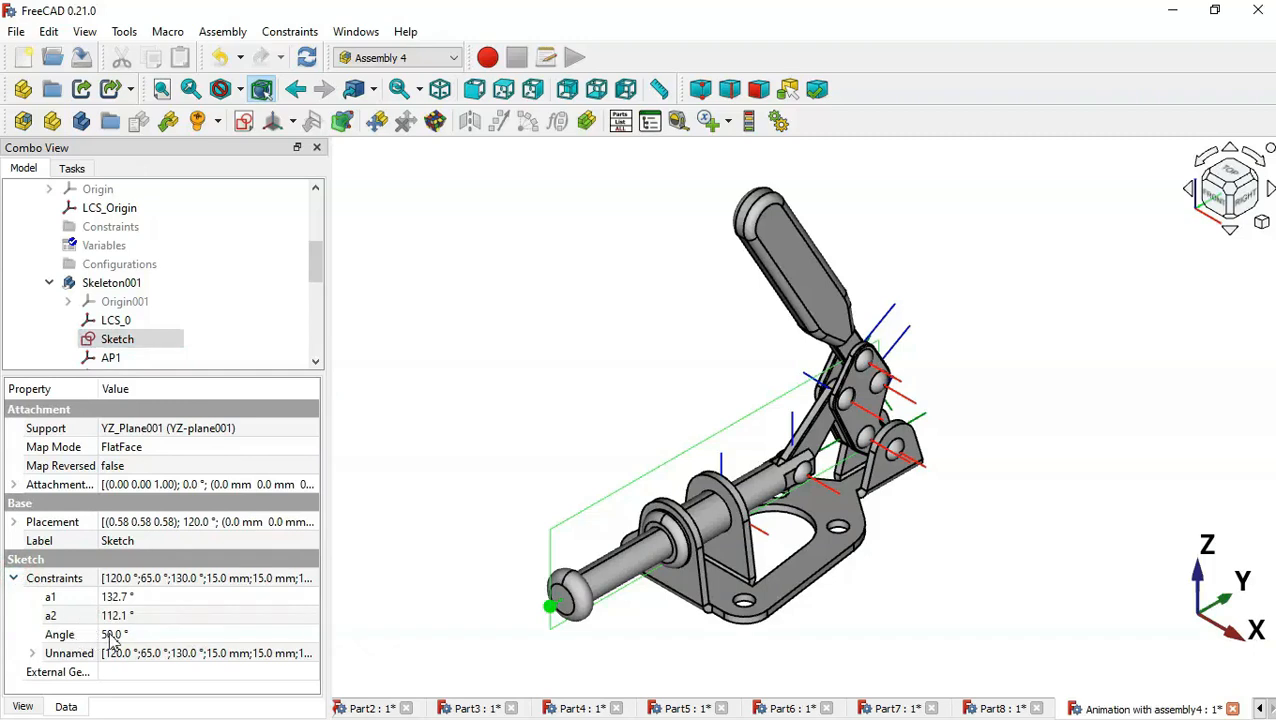
# Drive the skeleton sketch's Angle constraint with the expression Variables.Position
pyautogui.click(168, 637)
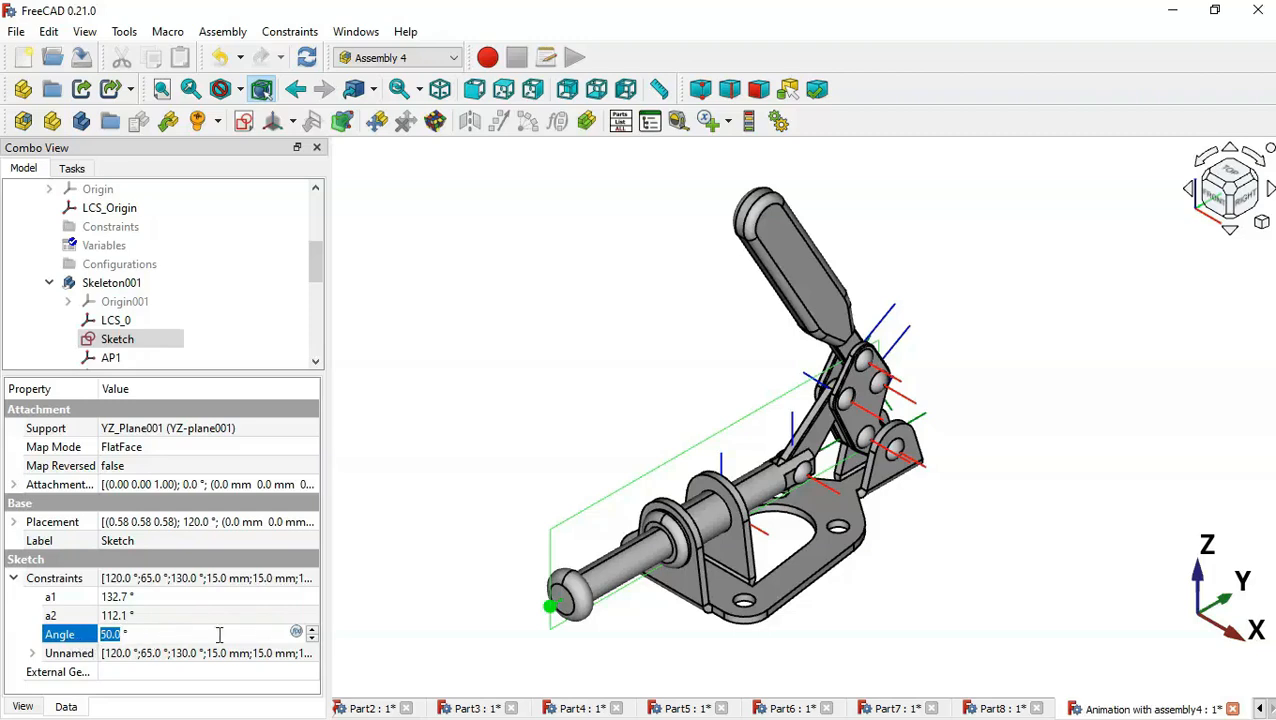
pyautogui.click(296, 633)
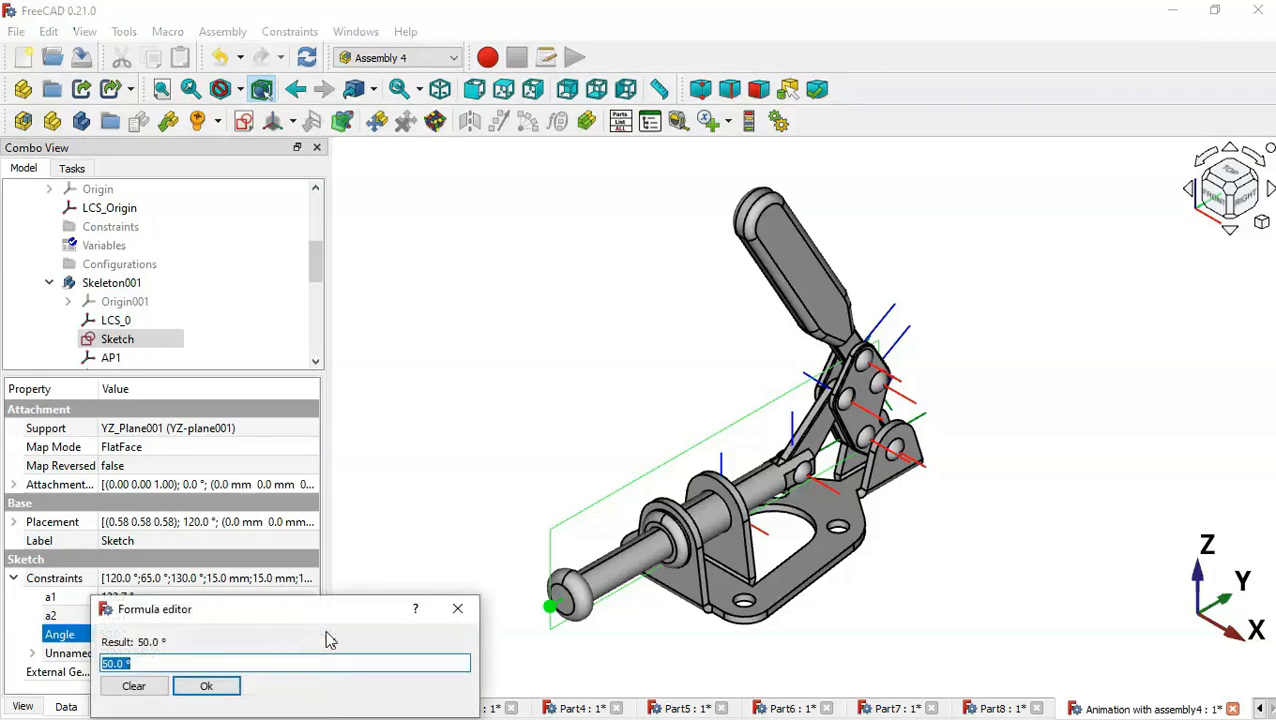
pyautogui.moveTo(343, 614); pyautogui.dragTo(717, 284)
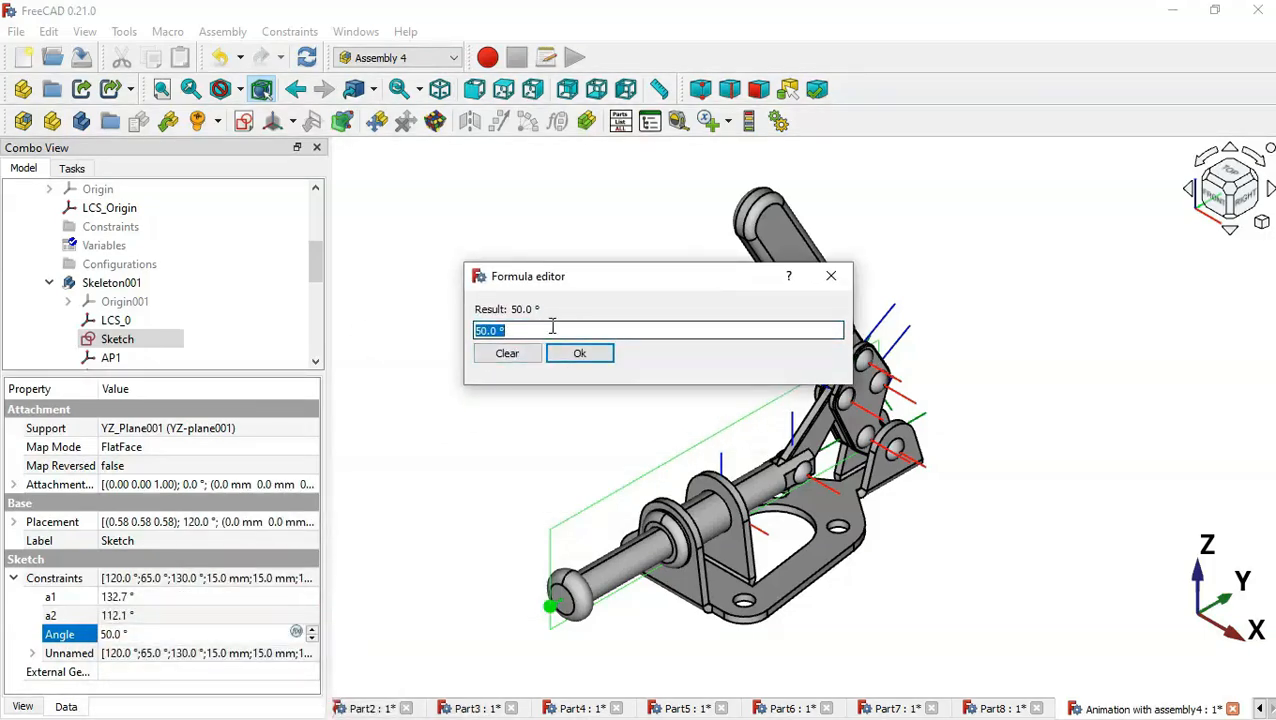
pyautogui.write('Va')
pyautogui.press('Down')
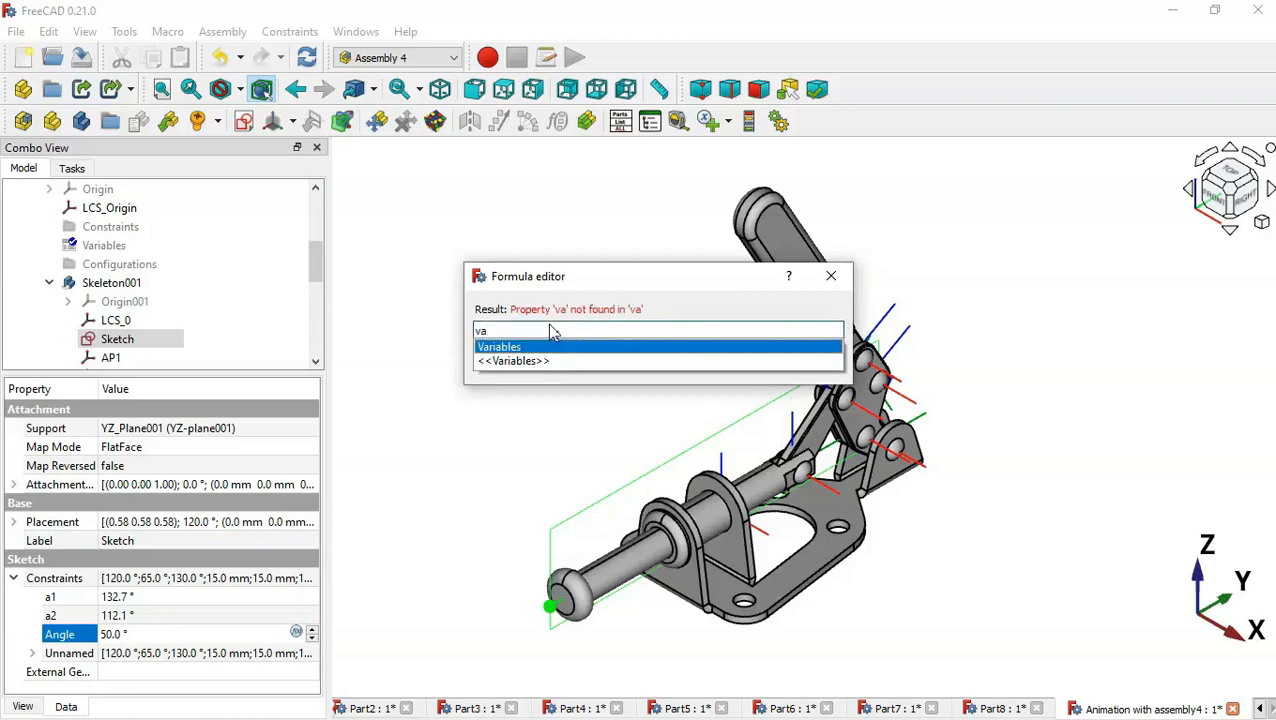
pyautogui.press('Return')
pyautogui.write('pos')
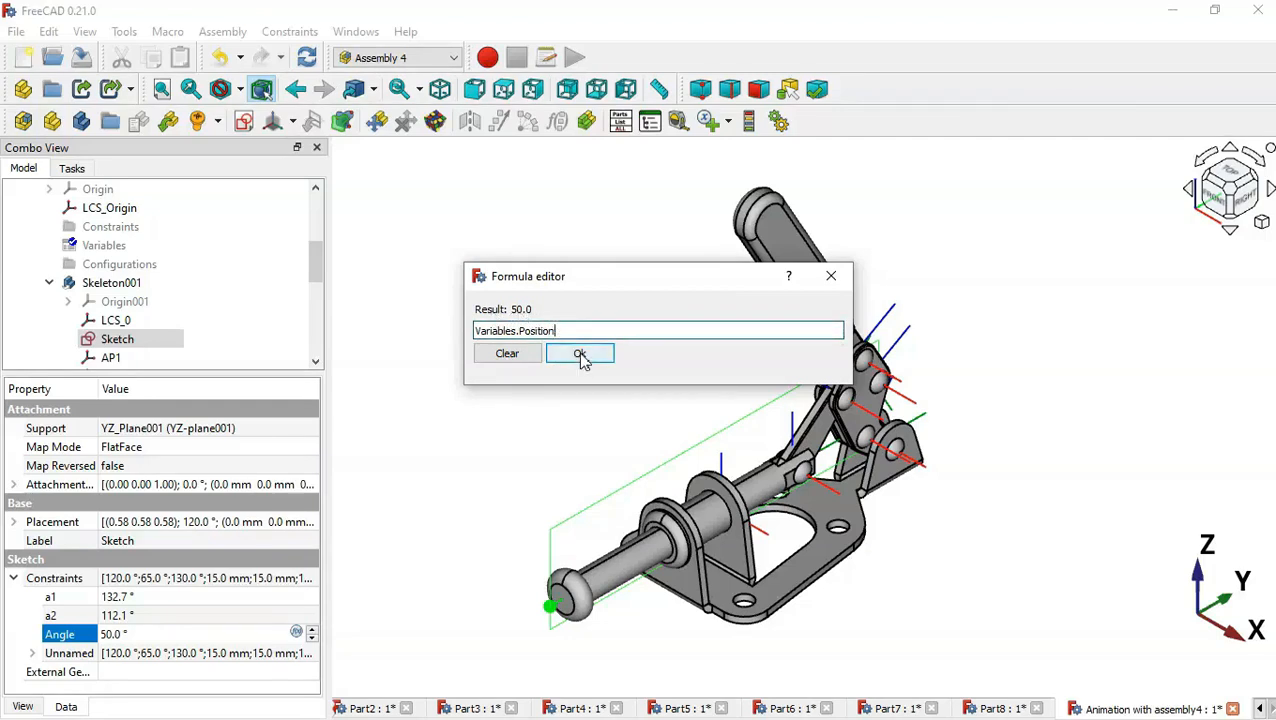
pyautogui.click(578, 354)
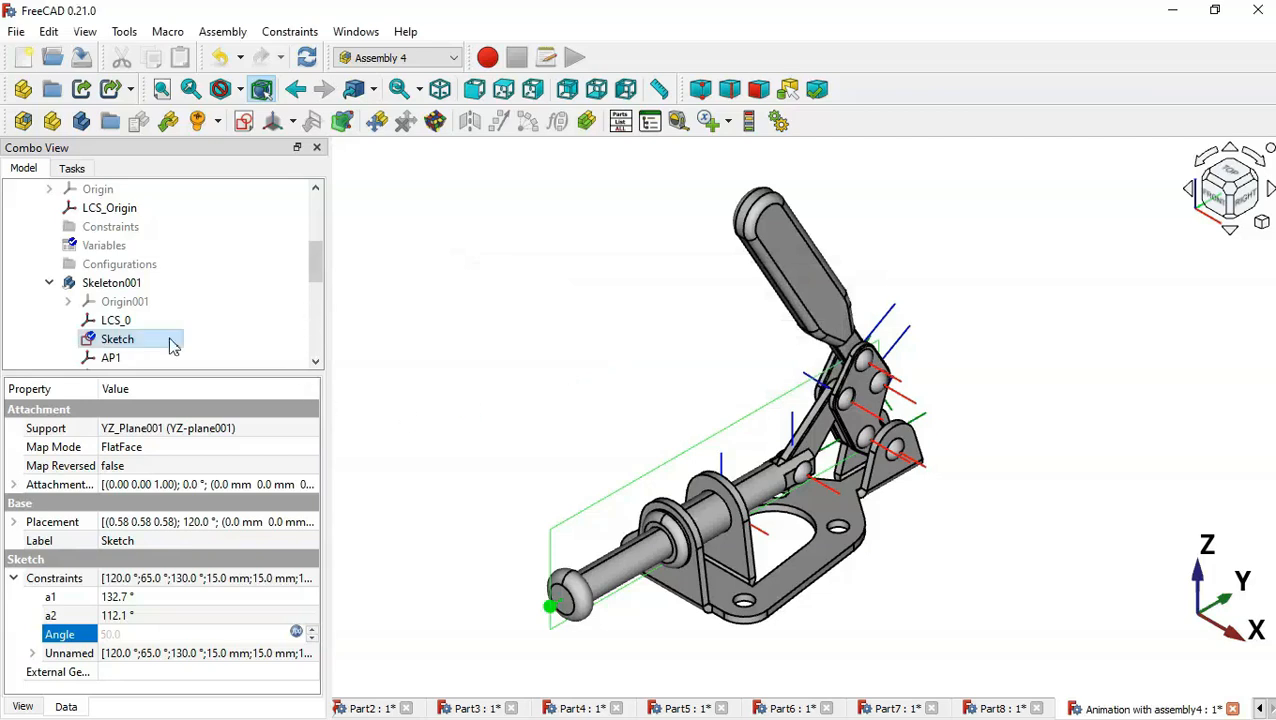
# Collapse Skeleton001 in the model tree and save the assembly together with its dependent files
pyautogui.click(49, 283)
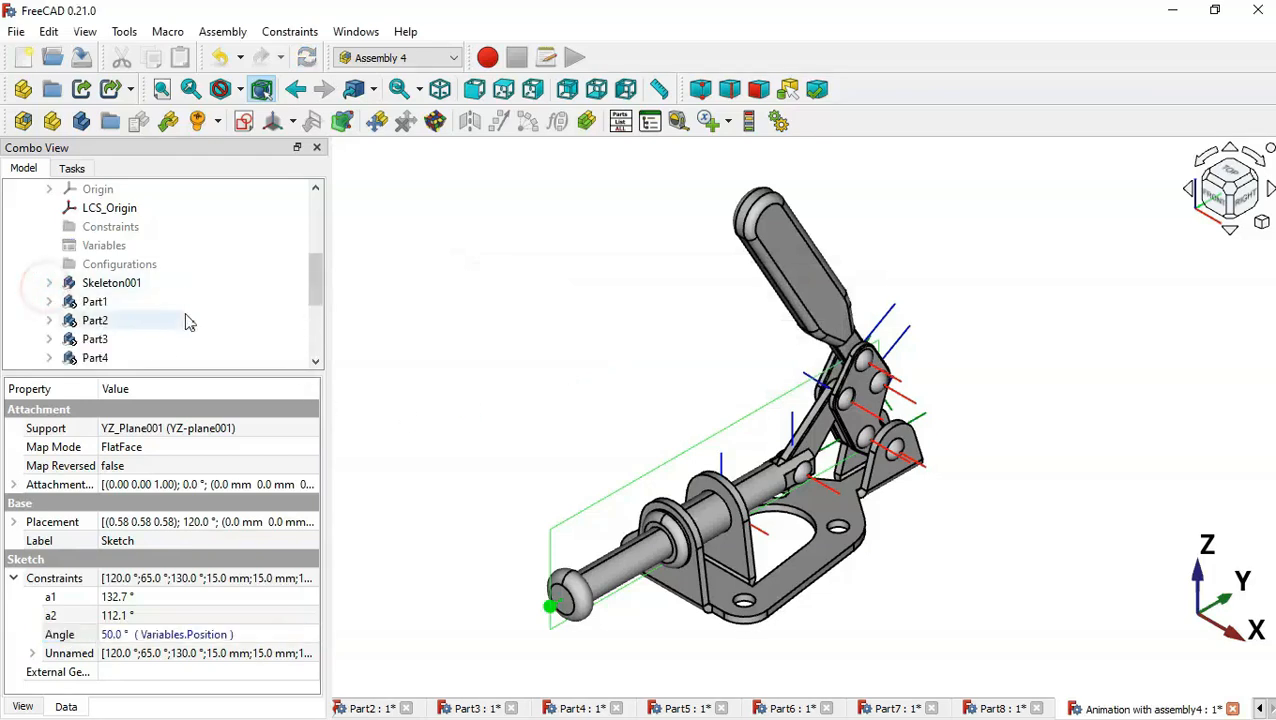
pyautogui.click(494, 336)
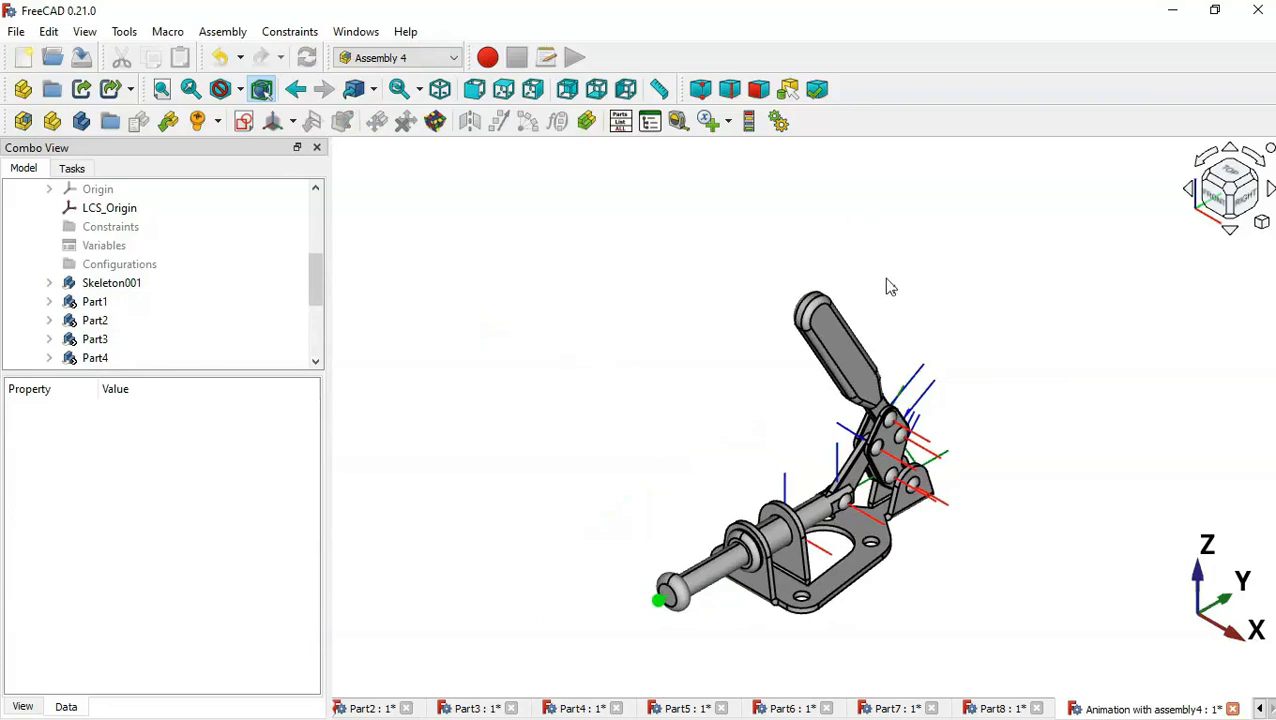
pyautogui.click(676, 386)
pyautogui.click(84, 60)
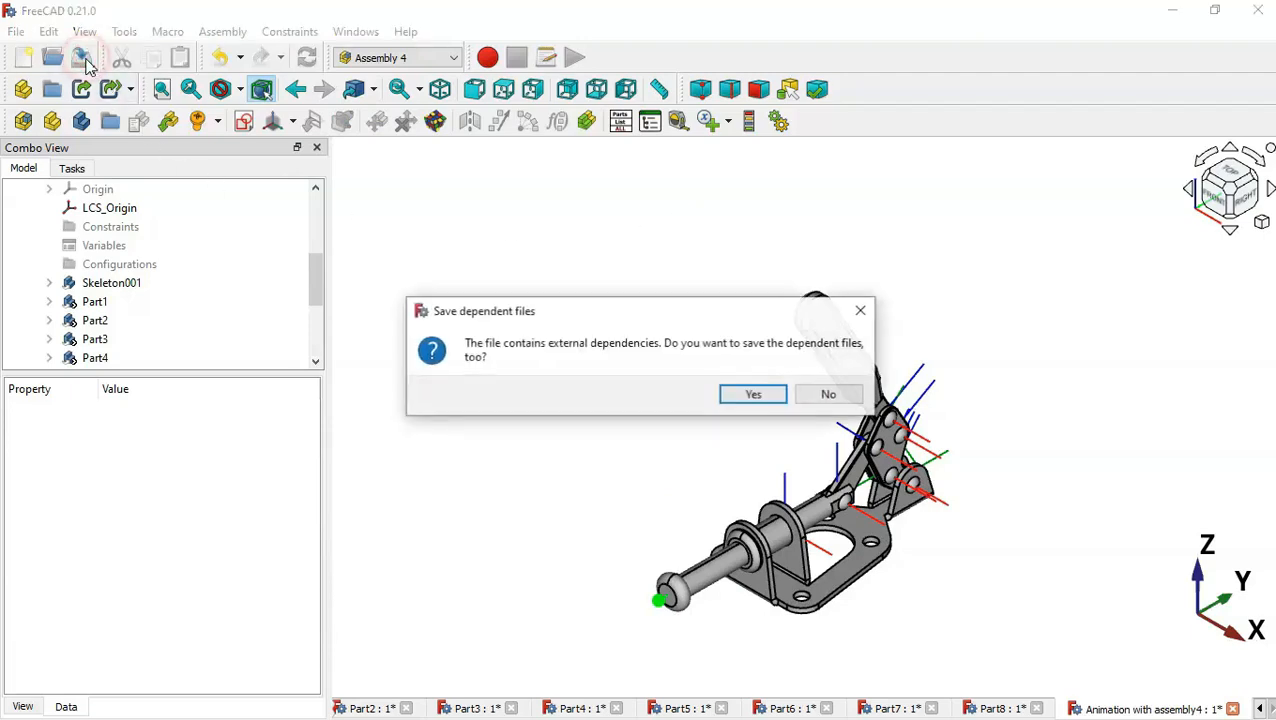
pyautogui.click(752, 394)
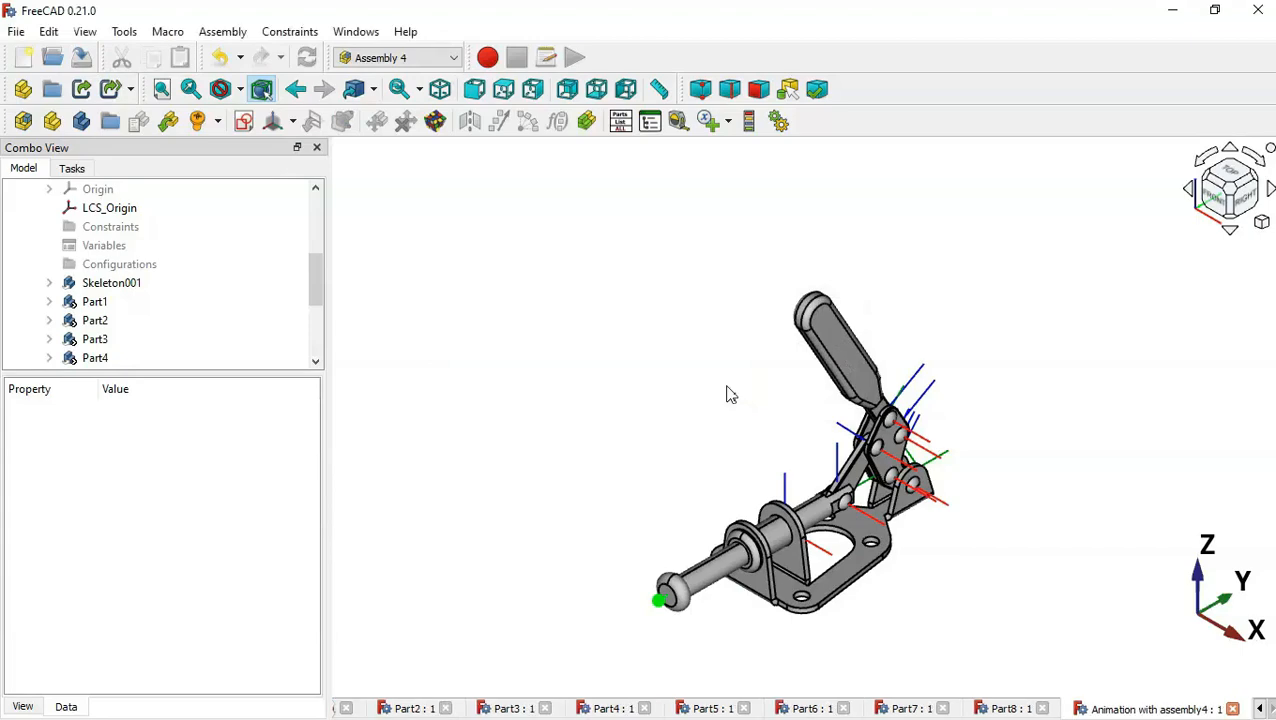
# Open Animate Assembly, choose the Position variable and set its range end to 75
pyautogui.click(780, 122)
pyautogui.moveTo(650, 190); pyautogui.dragTo(295, 166)
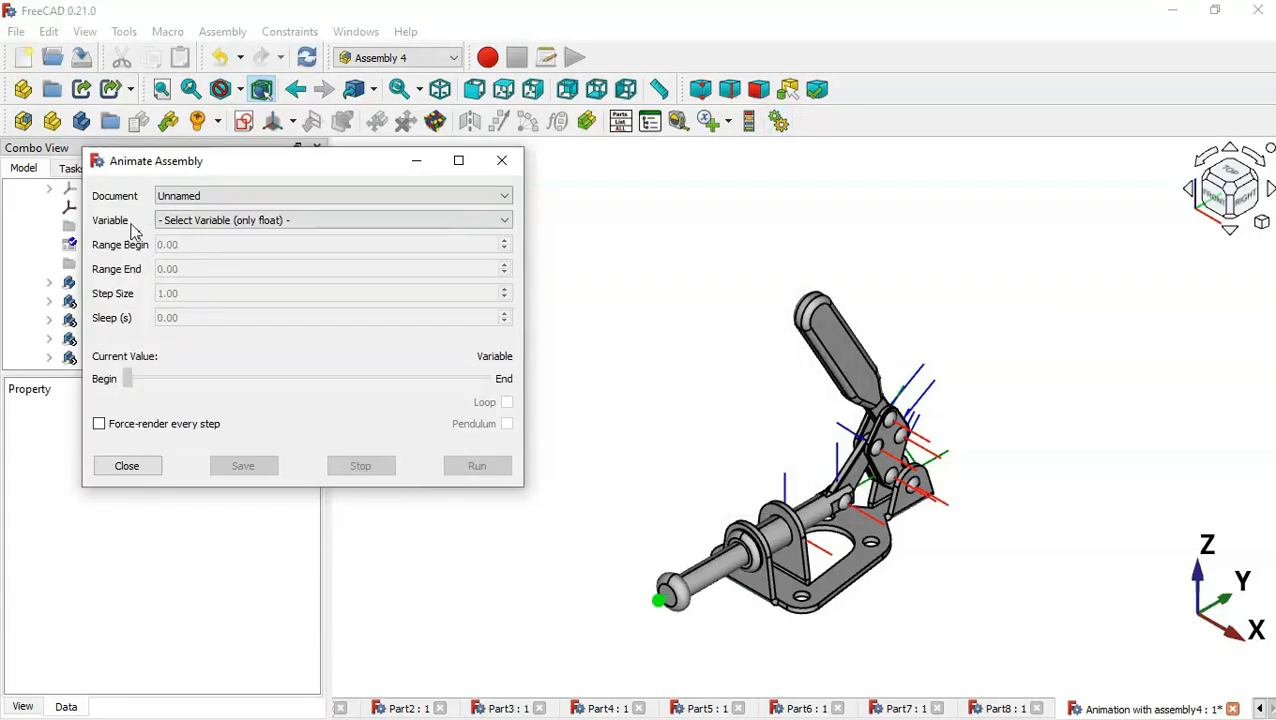
pyautogui.click(196, 221)
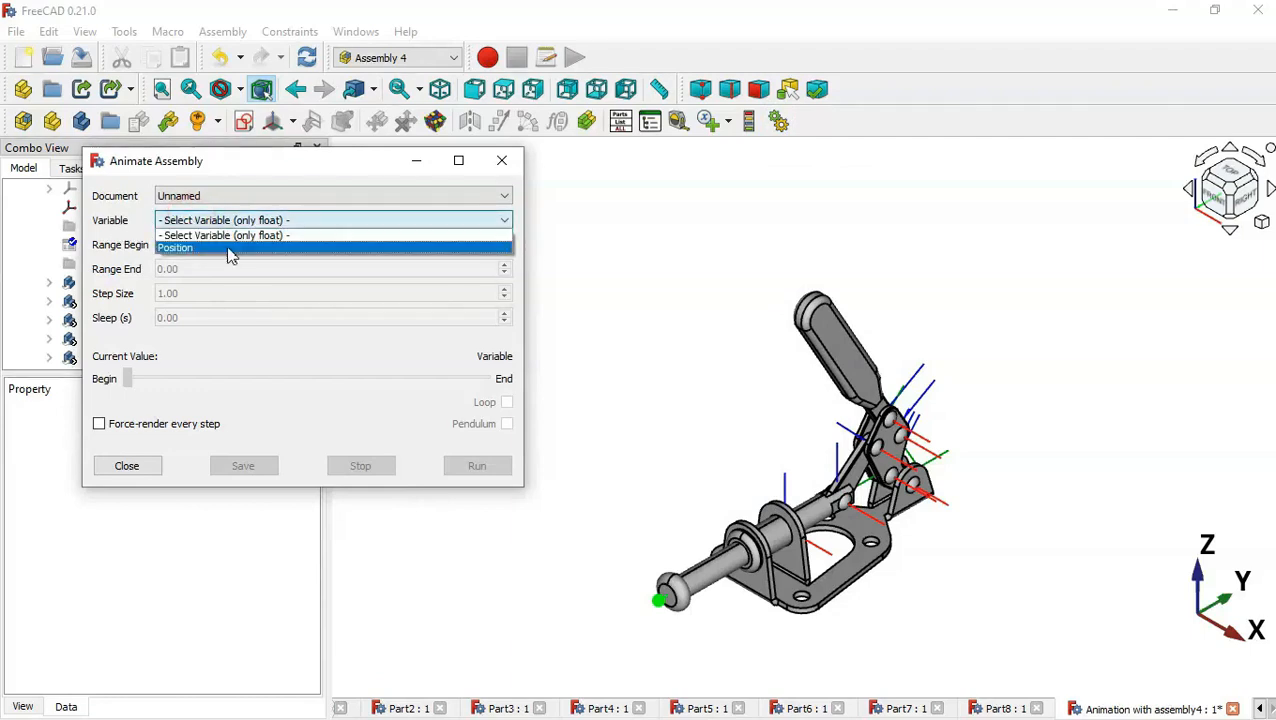
pyautogui.click(254, 248)
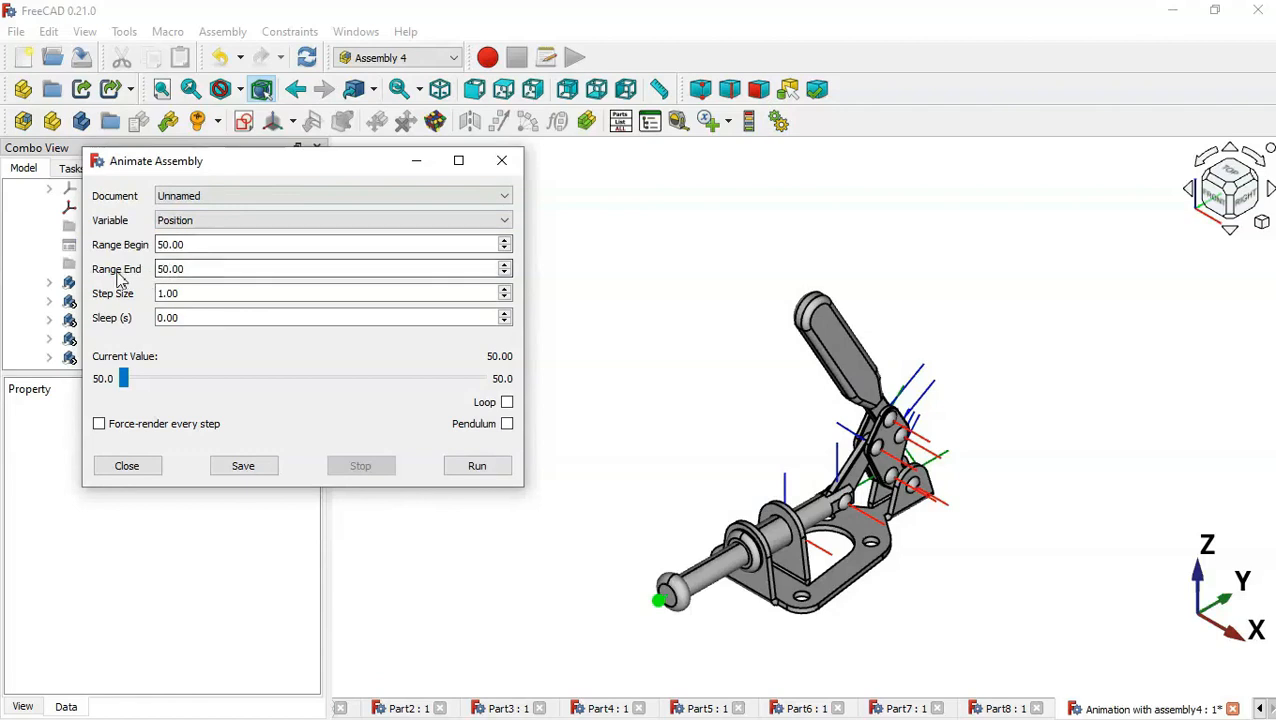
pyautogui.click(212, 270)
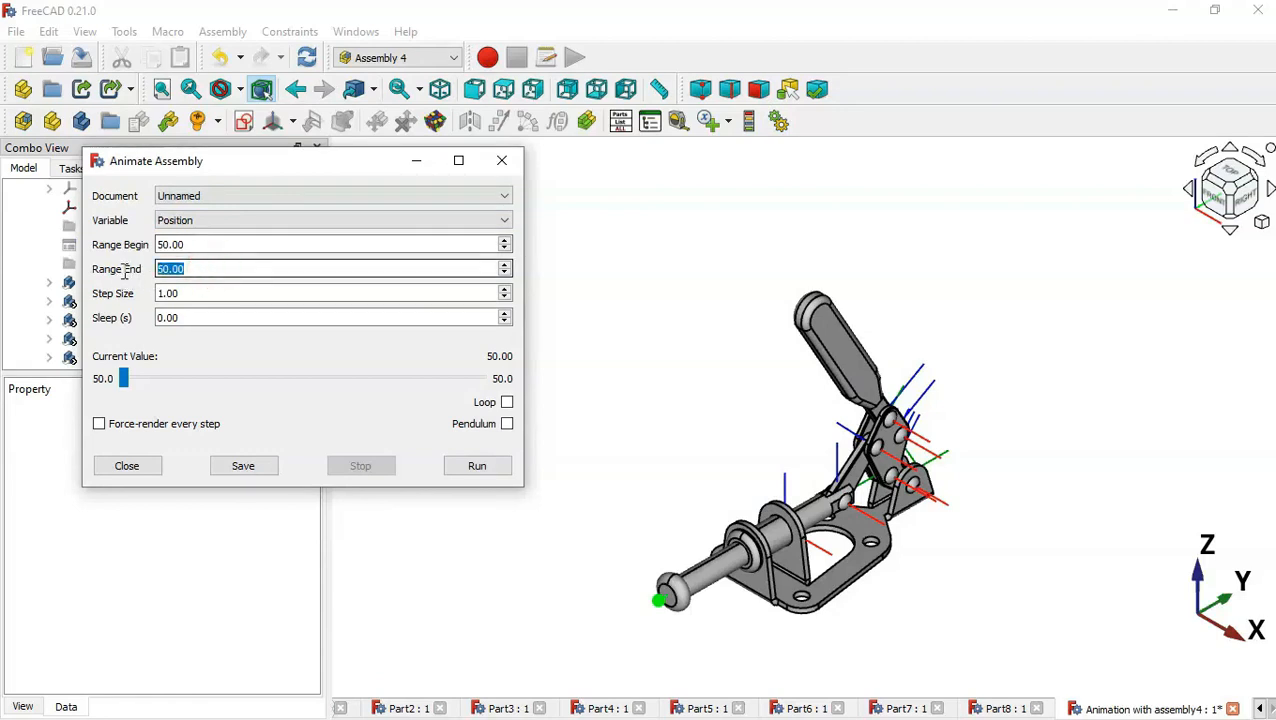
pyautogui.write('75')
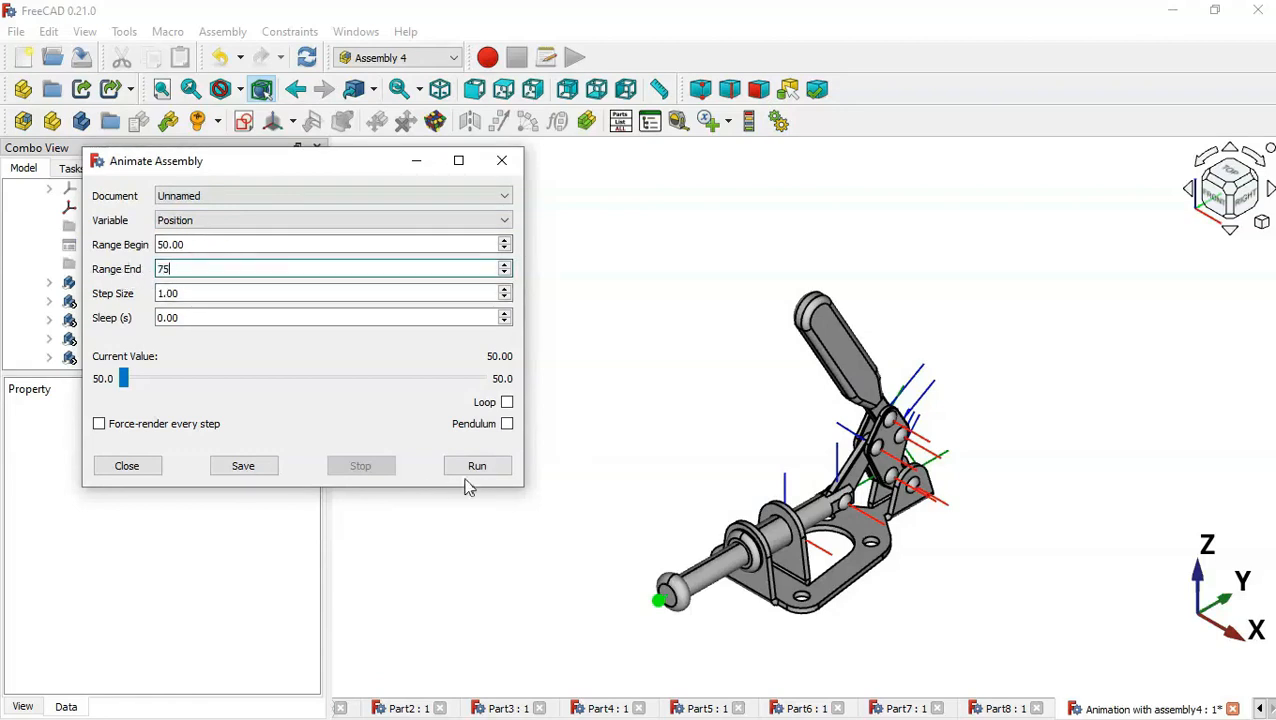
# Run the Position animation once through its range with the whole clamp in view
pyautogui.click(903, 628)
pyautogui.moveTo(903, 628); pyautogui.dragTo(835, 609, button='middle')
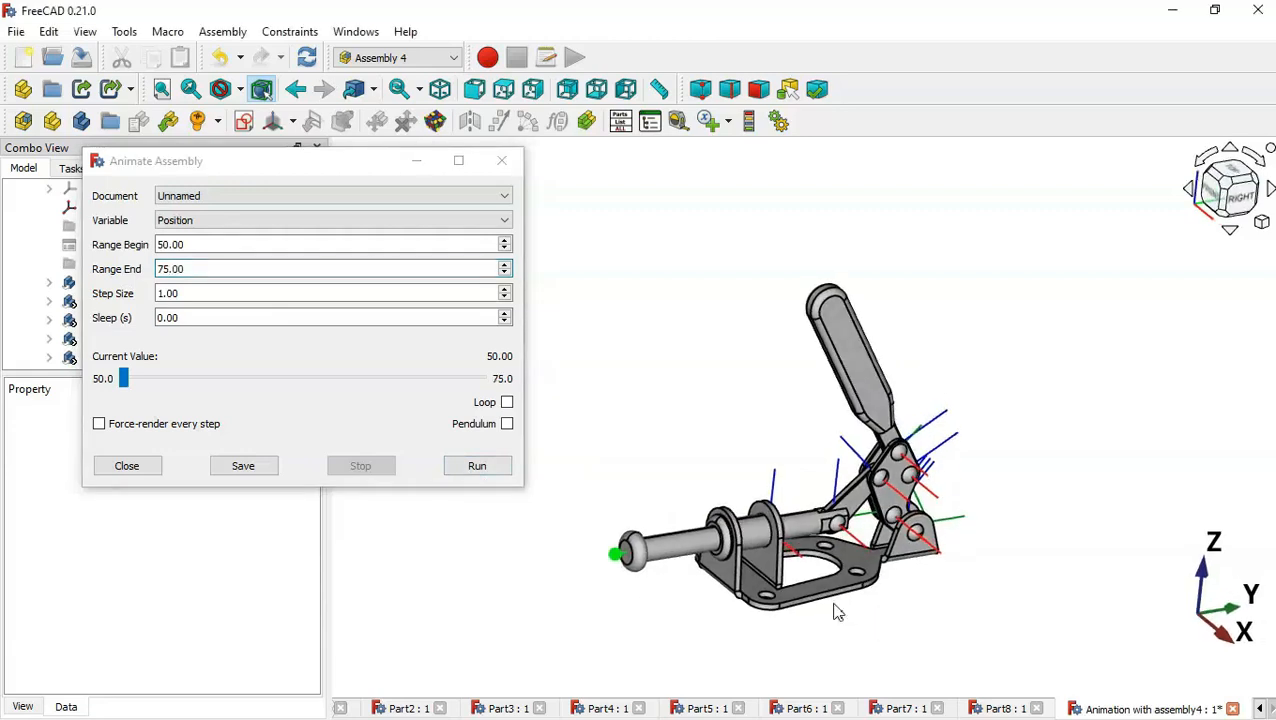
pyautogui.scroll(2, 832, 591)
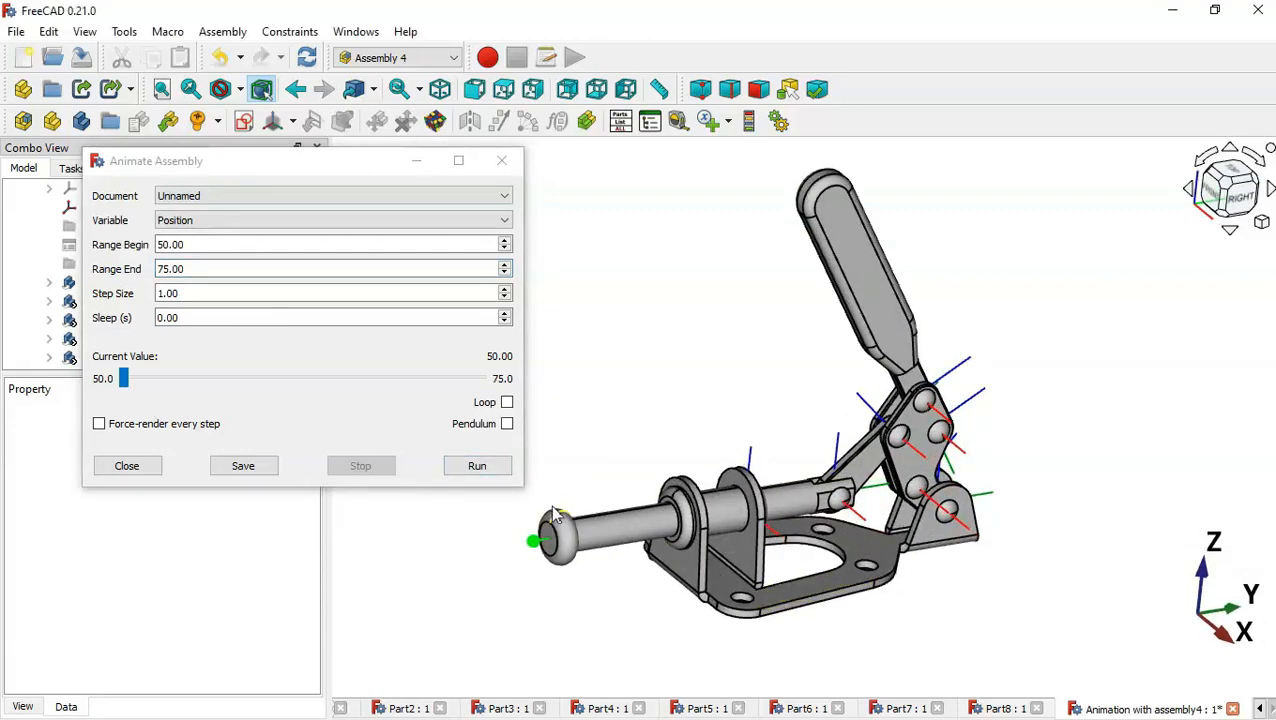
pyautogui.click(489, 466)
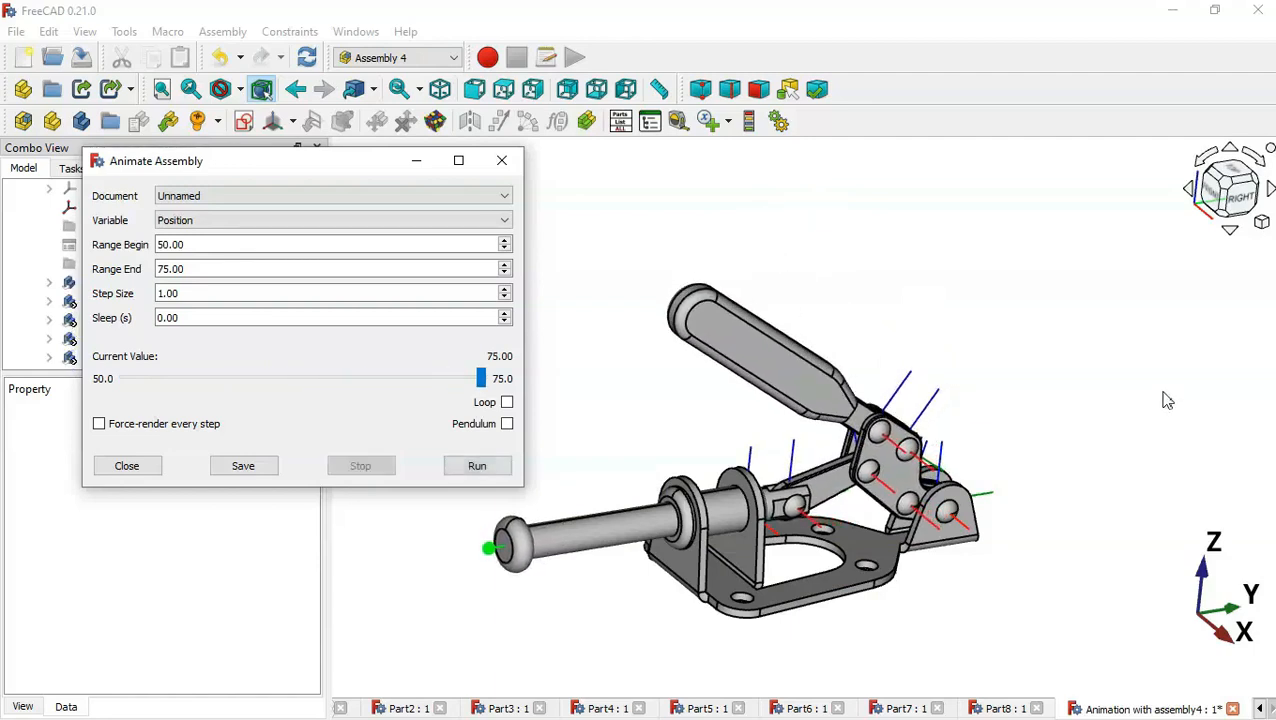
# Enable Pendulum, run the back-and-forth clamp animation while viewing it from the side, and stop it
pyautogui.click(507, 424)
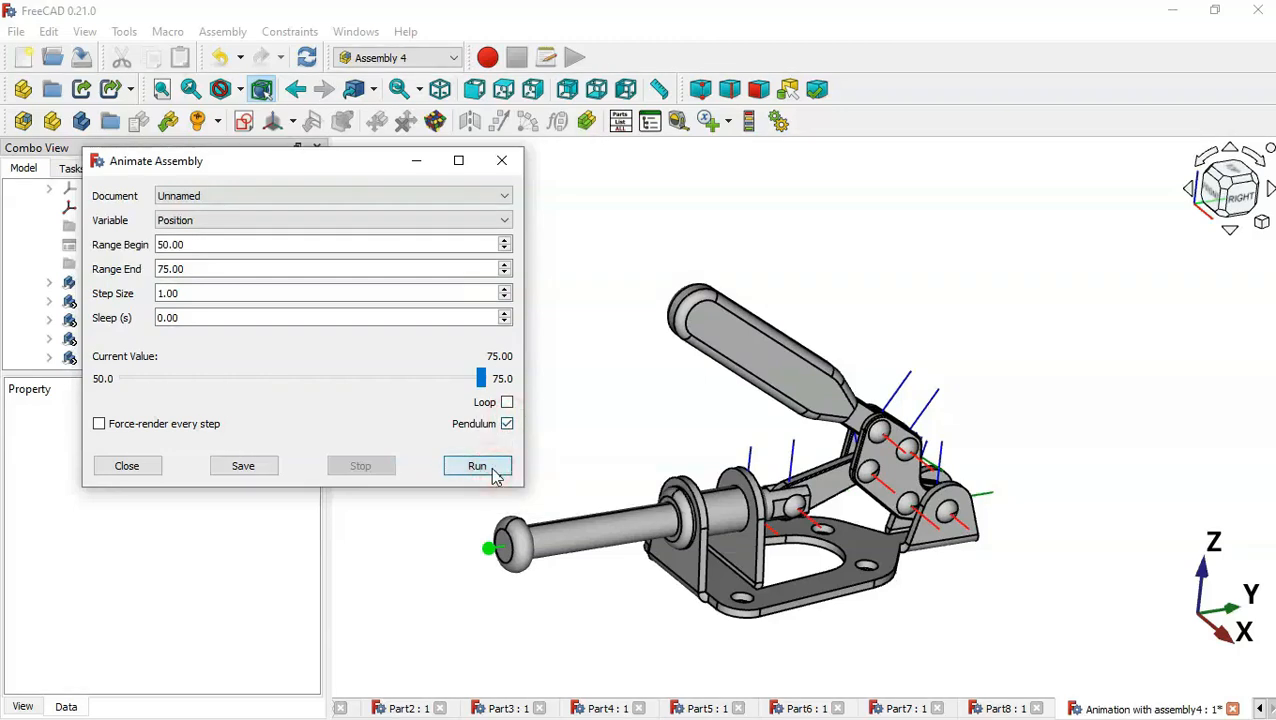
pyautogui.click(477, 466)
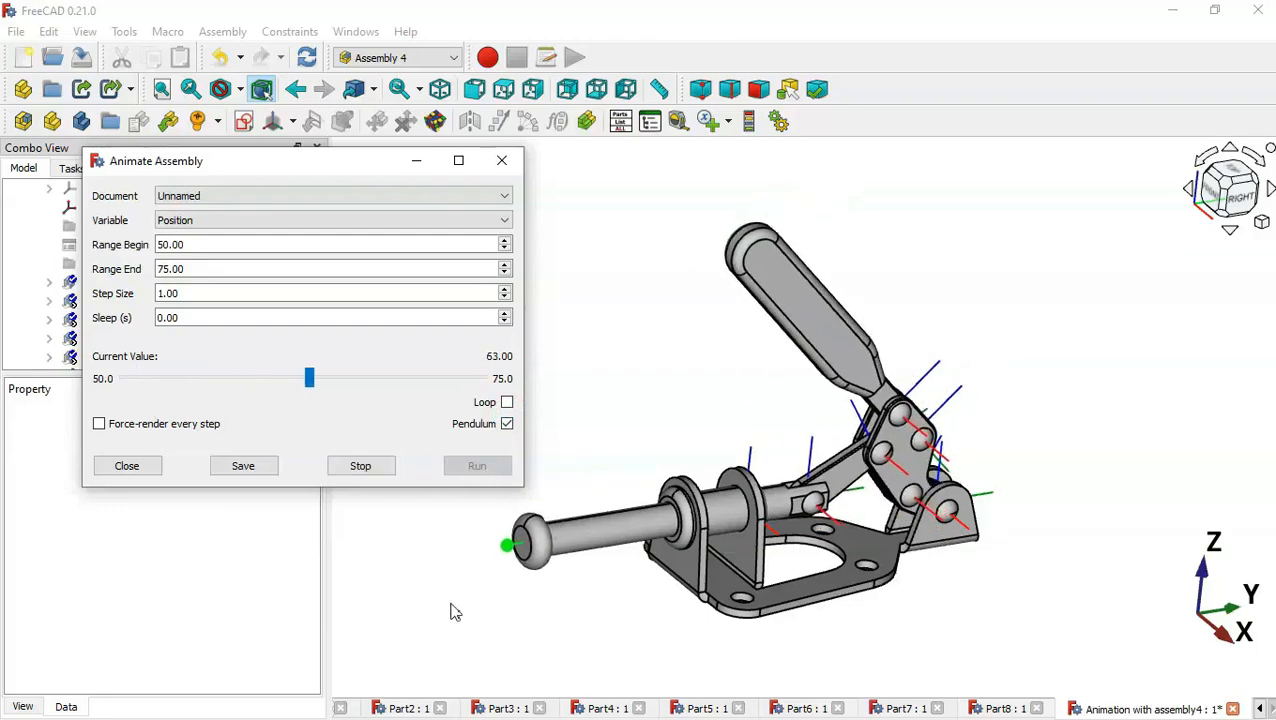
pyautogui.moveTo(943, 606); pyautogui.dragTo(1224, 494, button='middle')
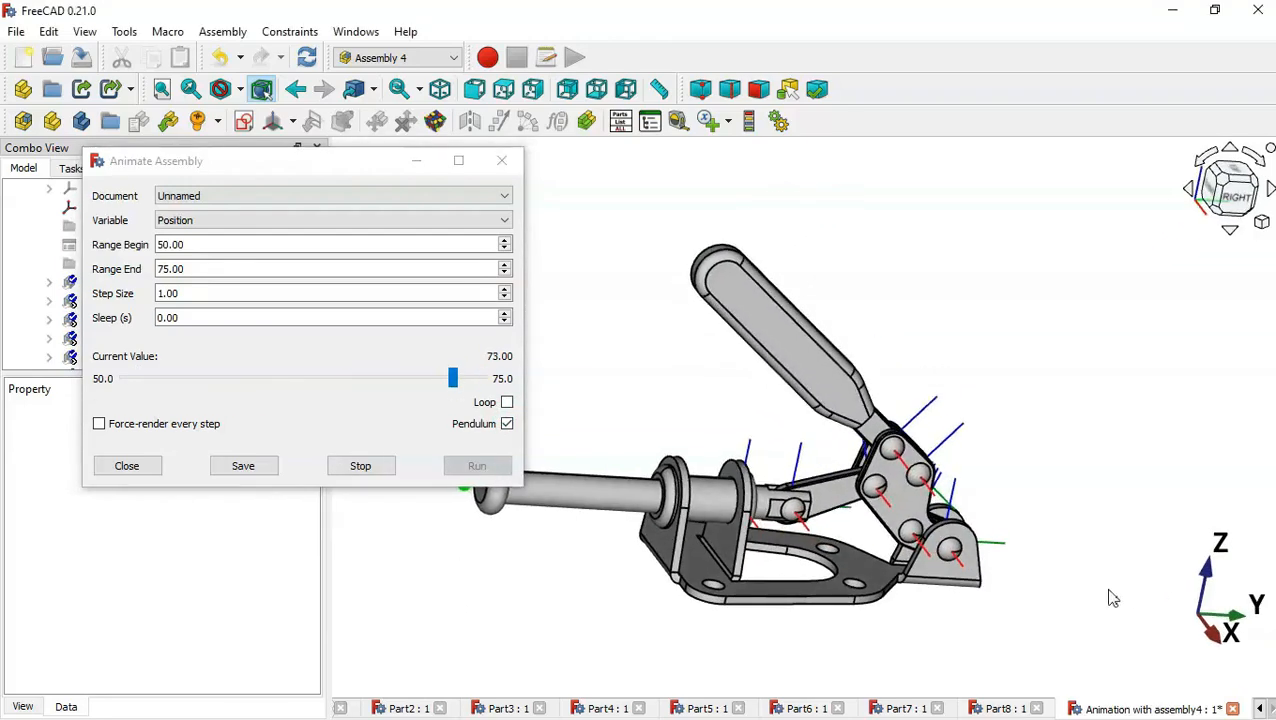
pyautogui.moveTo(296, 166); pyautogui.dragTo(250, 101)
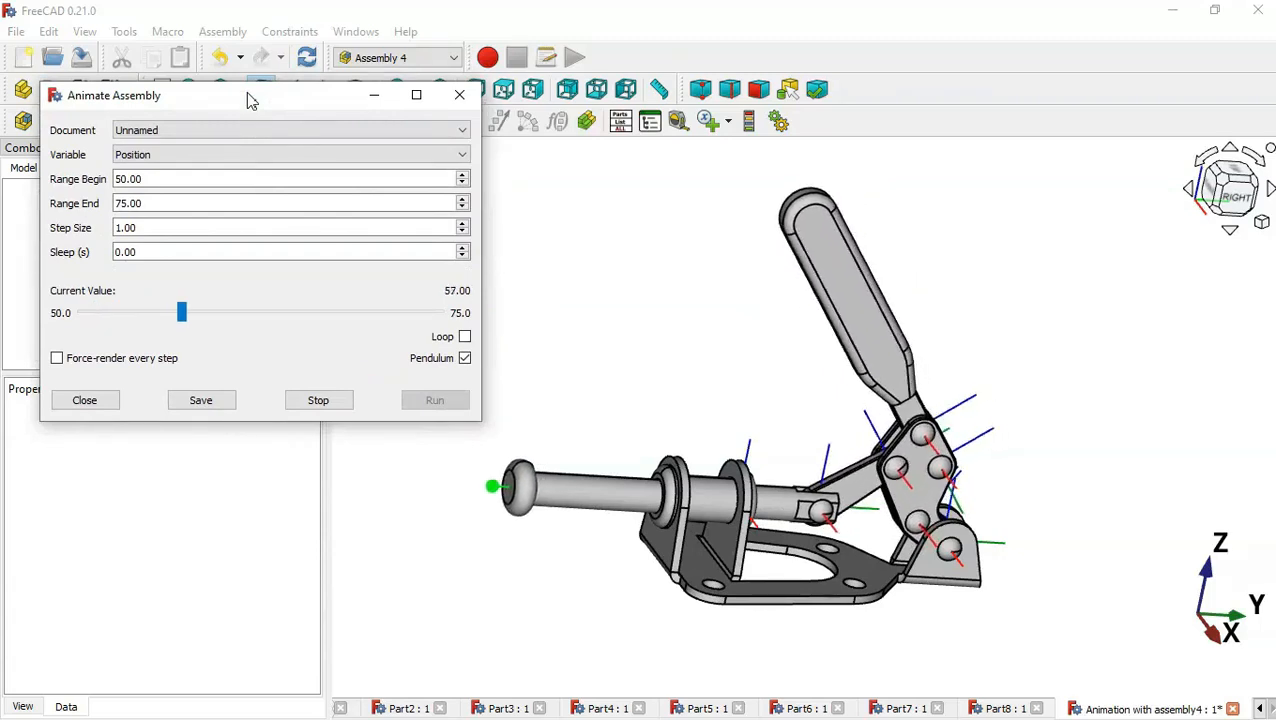
pyautogui.click(333, 405)
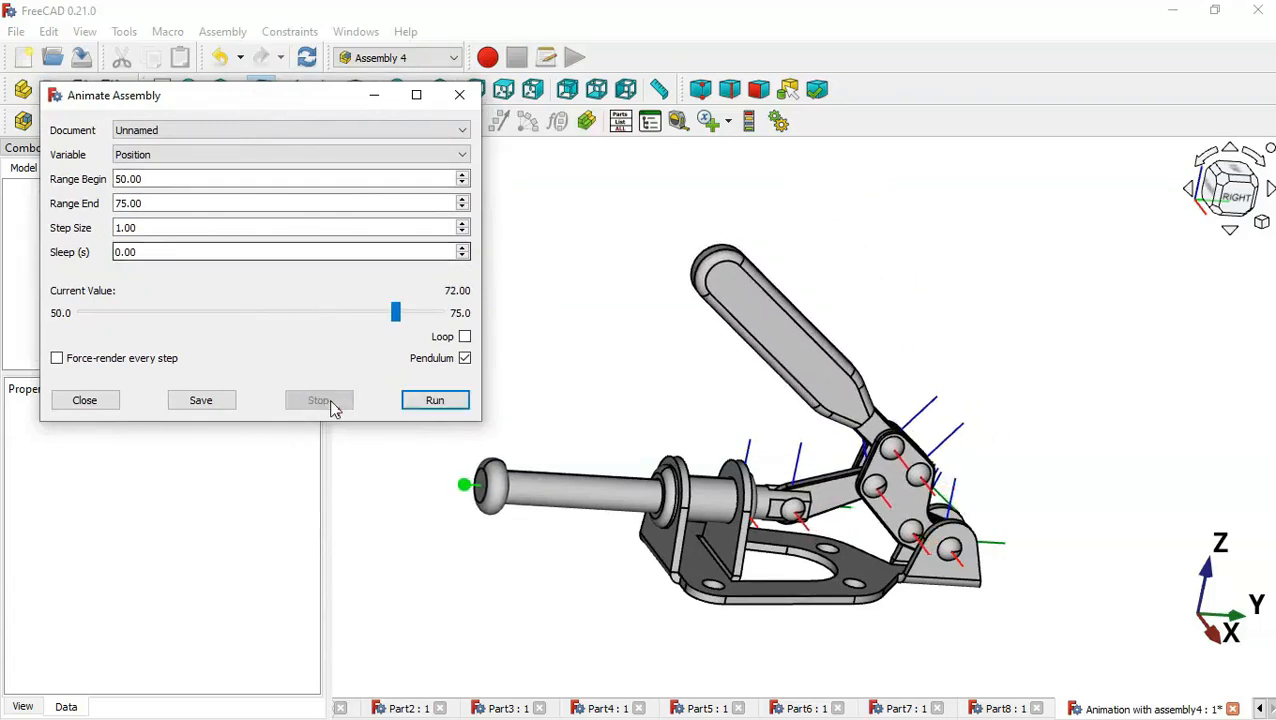
# Orient the clamp in an oblique view, open the animation export preview and reduce the preview scale to 61%
pyautogui.moveTo(573, 420); pyautogui.dragTo(634, 445, button='middle')
pyautogui.moveTo(1045, 472); pyautogui.dragTo(1036, 430, button='middle')
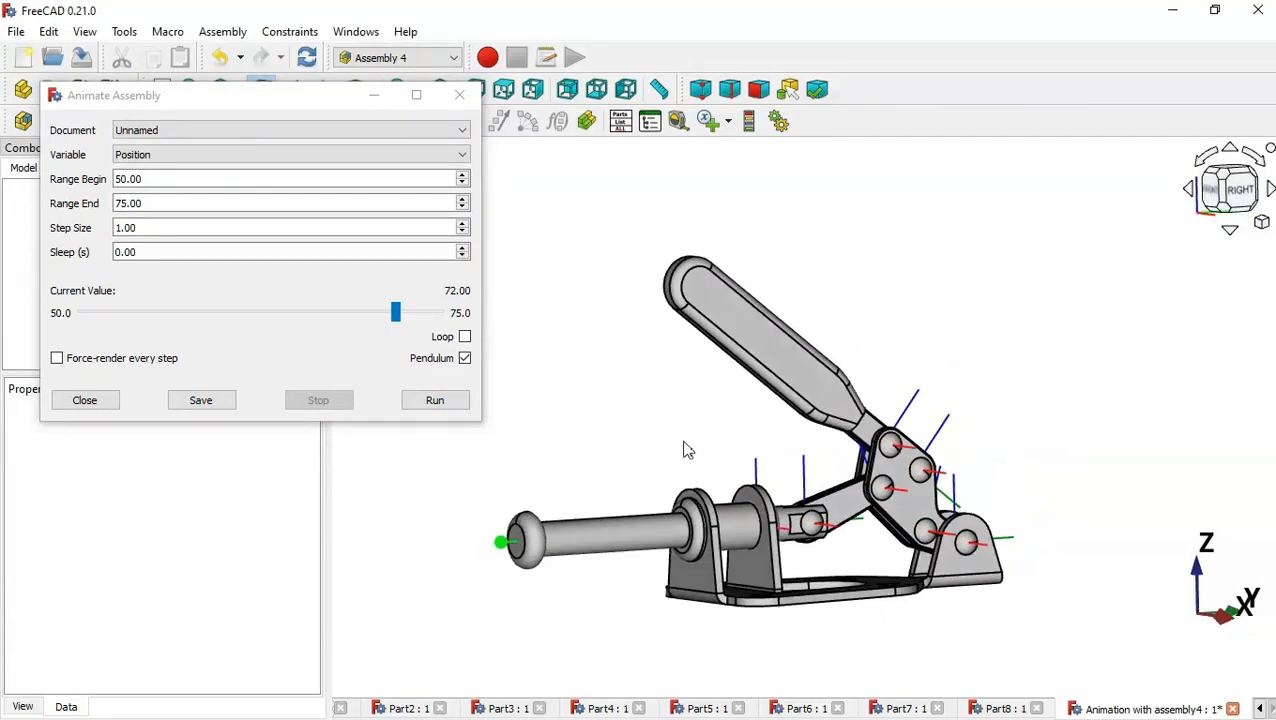
pyautogui.moveTo(685, 450); pyautogui.dragTo(977, 461, button='middle')
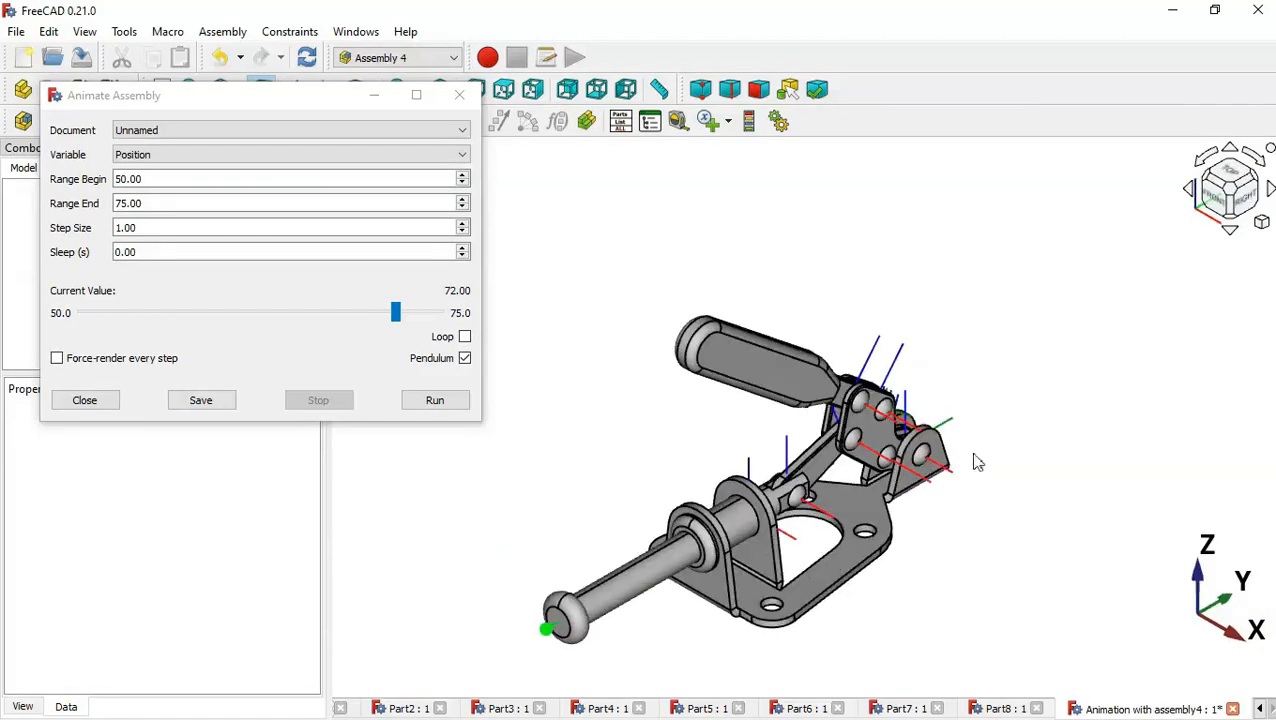
pyautogui.click(221, 405)
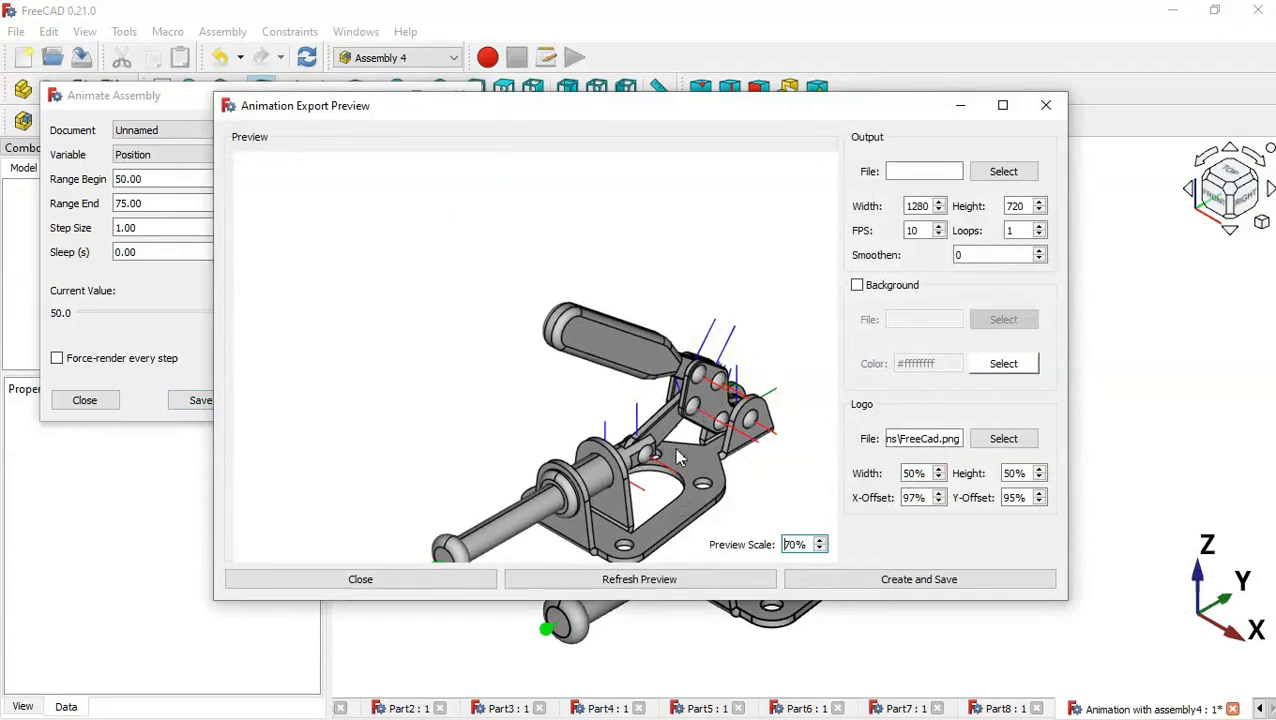
pyautogui.click(821, 548)
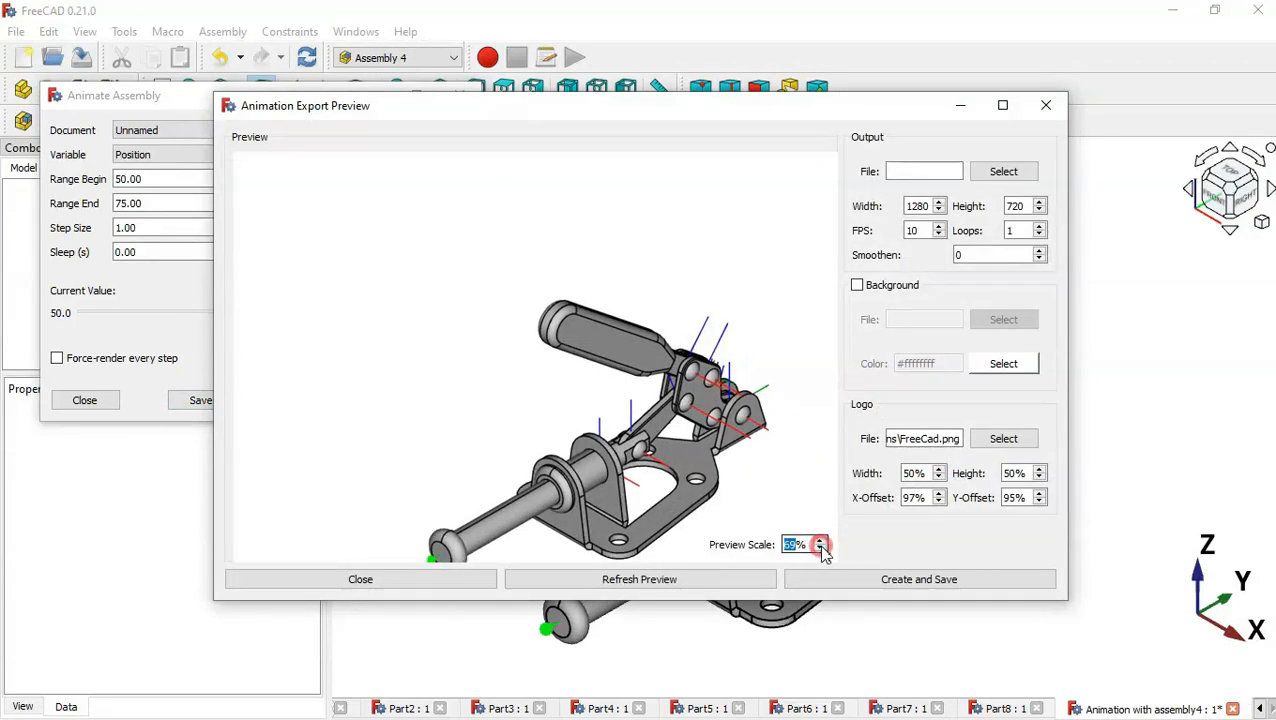
pyautogui.click(821, 548)
pyautogui.click(821, 548)
pyautogui.click(821, 549)
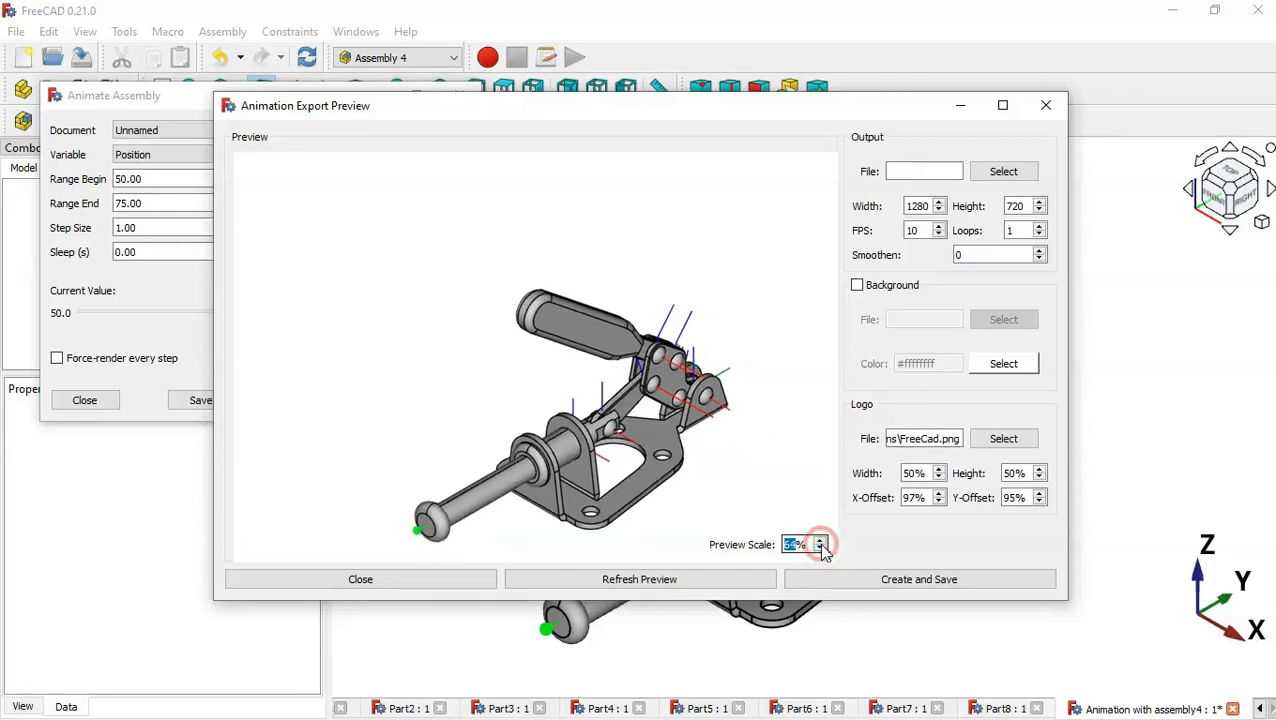
pyautogui.click(821, 548)
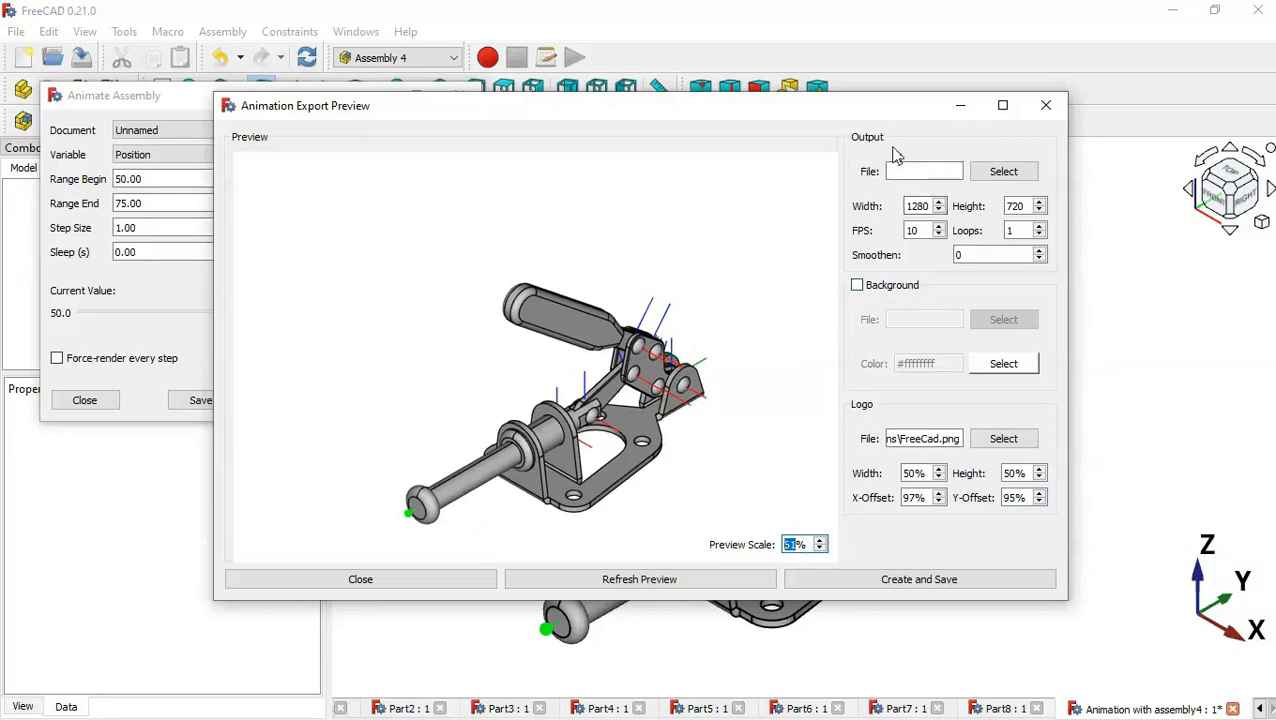
# Close the export preview without creating a file, then close Animate Assembly and inspect the finished clamp
pyautogui.click(936, 171)
pyautogui.click(911, 172)
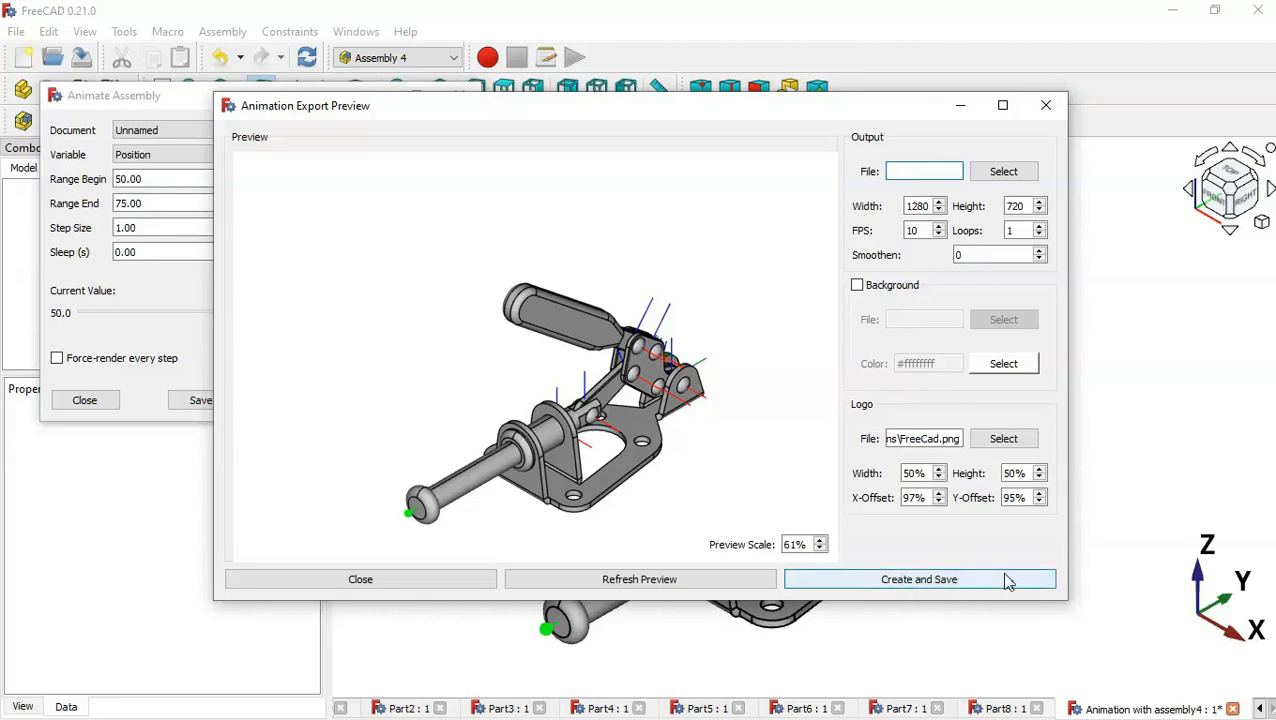
pyautogui.click(1045, 106)
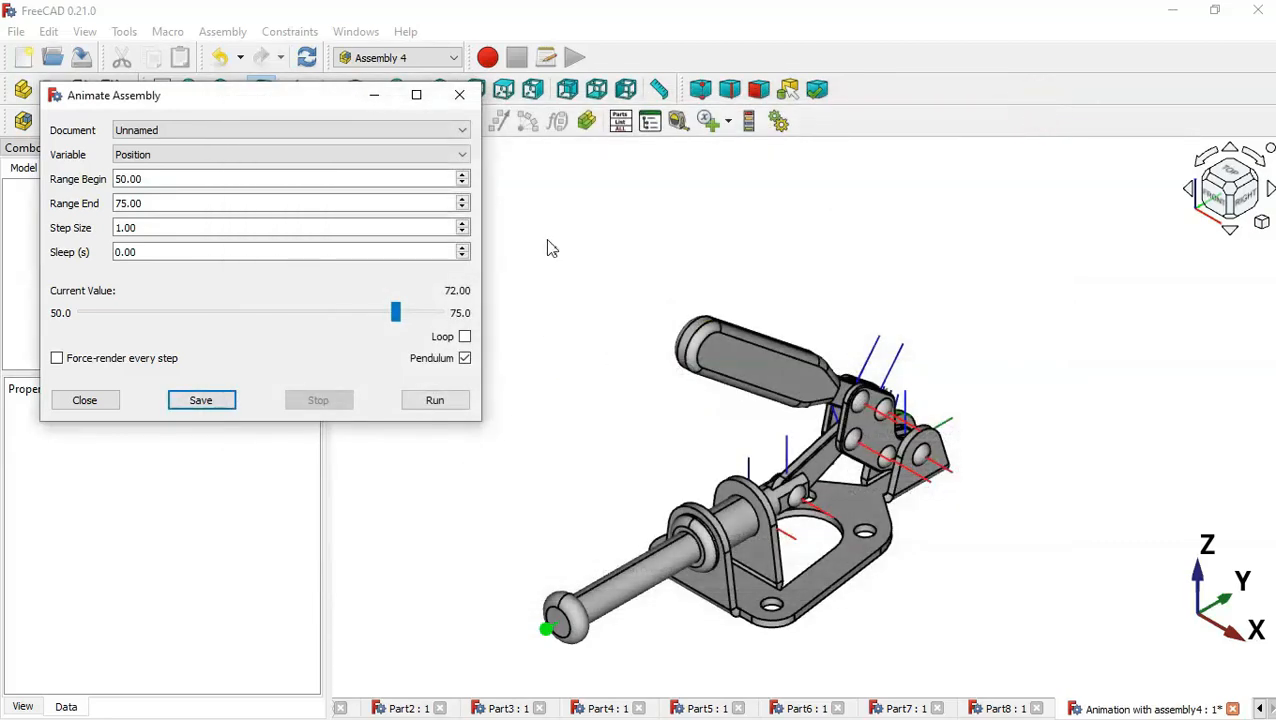
pyautogui.click(459, 96)
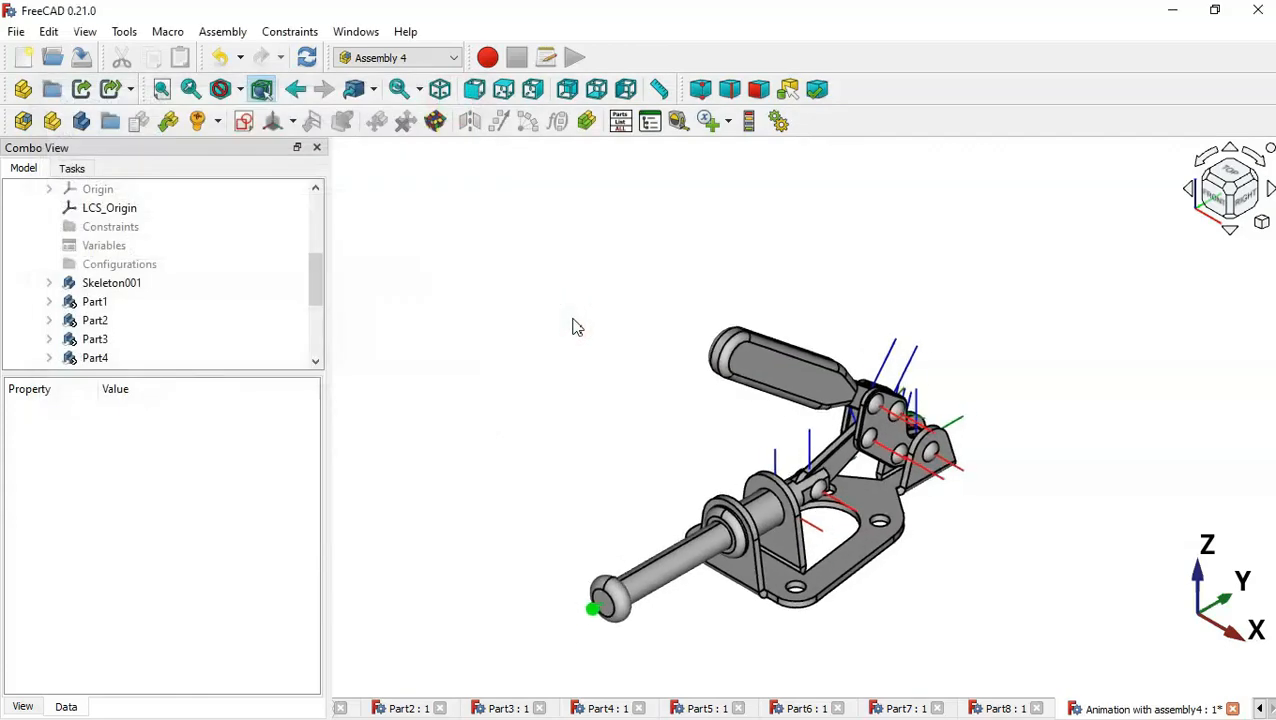
pyautogui.scroll(2, 1037, 625)
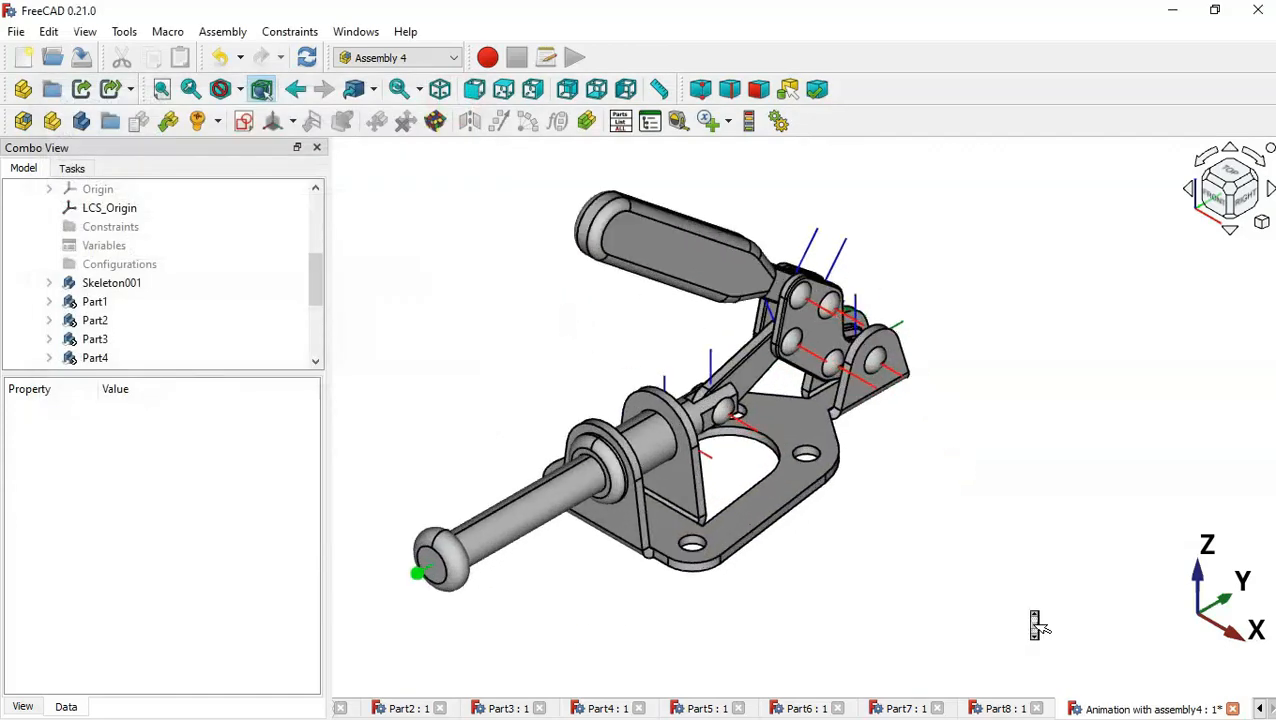
pyautogui.moveTo(1053, 523)
pyautogui.mouseDown(button='middle')
pyautogui.moveTo(962, 515)
pyautogui.moveTo(991, 530)
pyautogui.moveTo(1050, 522)
pyautogui.mouseUp(button='middle')
pyautogui.scroll(-2, 1053, 530)
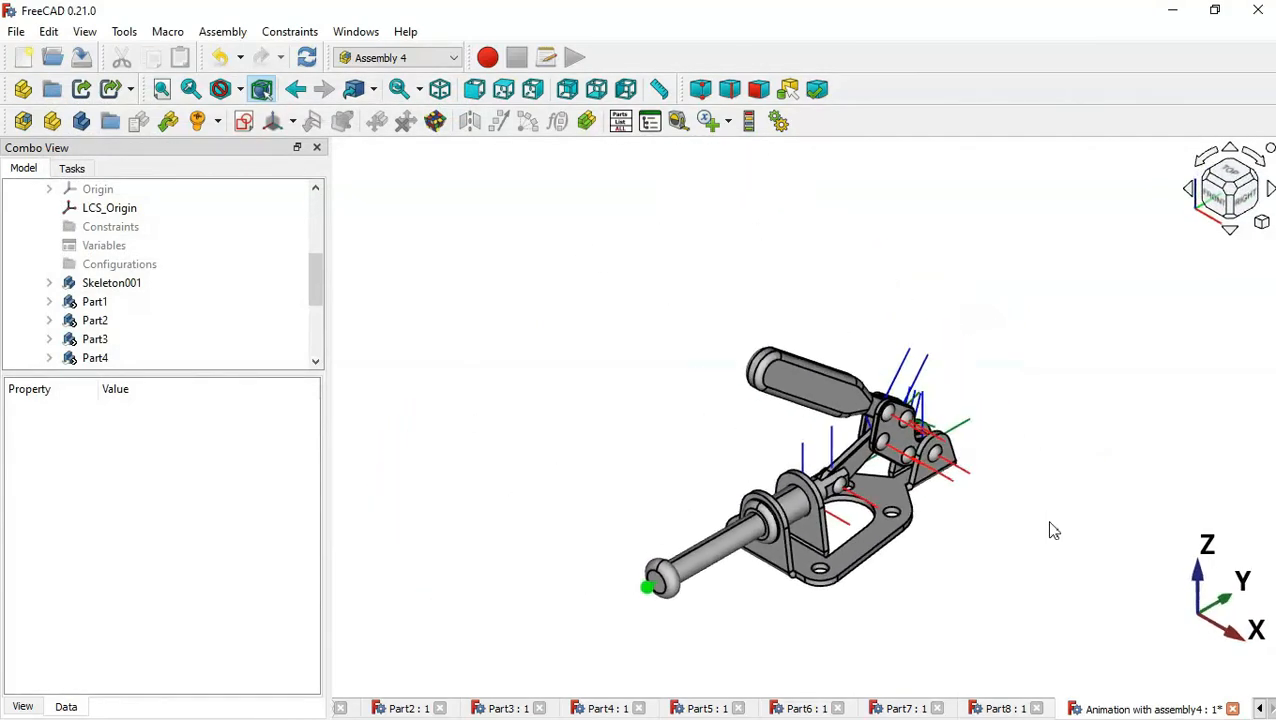